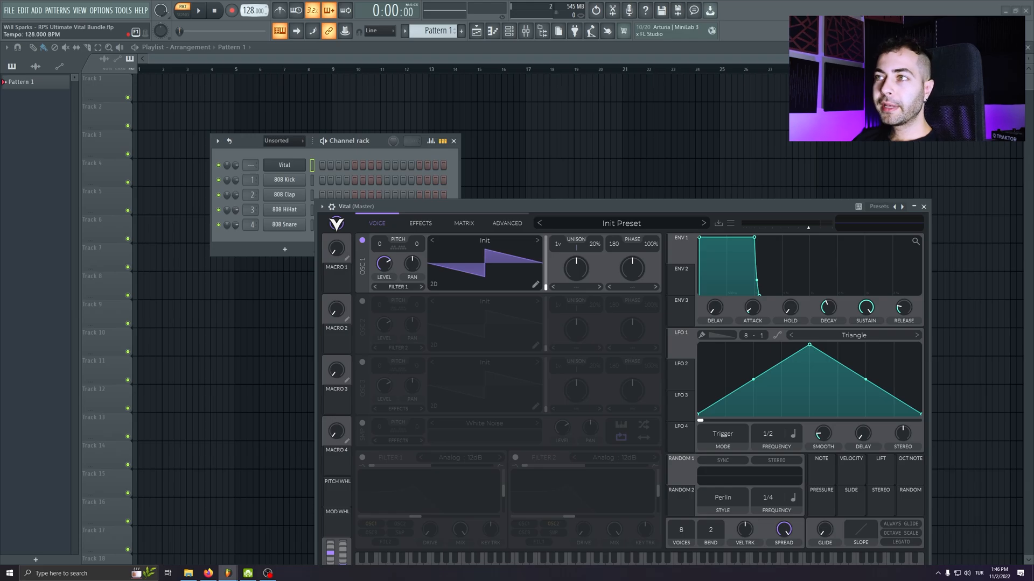
- Reposition the Channel rack and the Vital window, and open Vital's preset browser
{"action": "left_click_drag", "start_coordinate": [377, 146], "coordinate": [361, 167]}
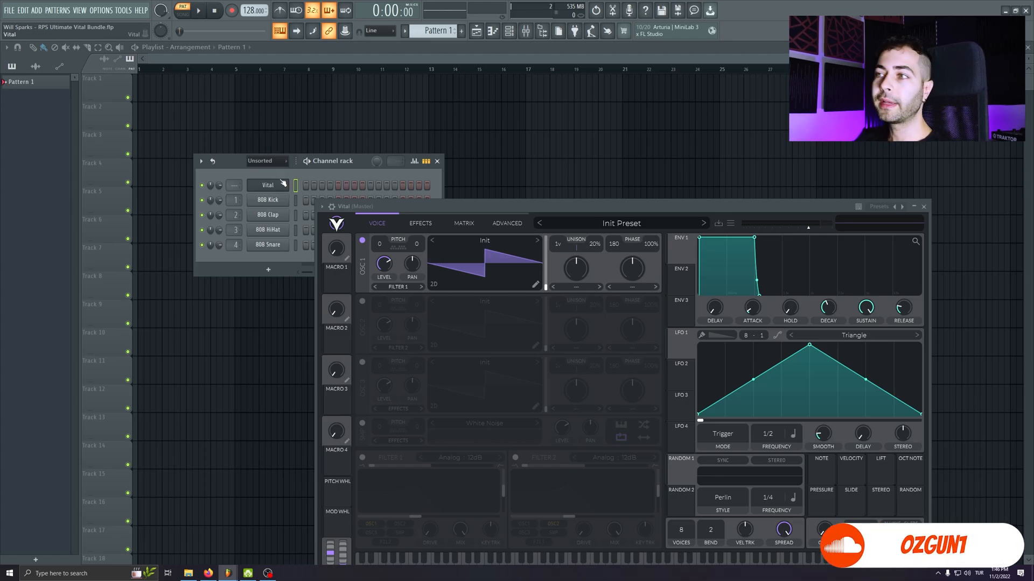
{"action": "left_click_drag", "start_coordinate": [465, 212], "coordinate": [302, 171]}
{"action": "left_click", "coordinate": [458, 181]}
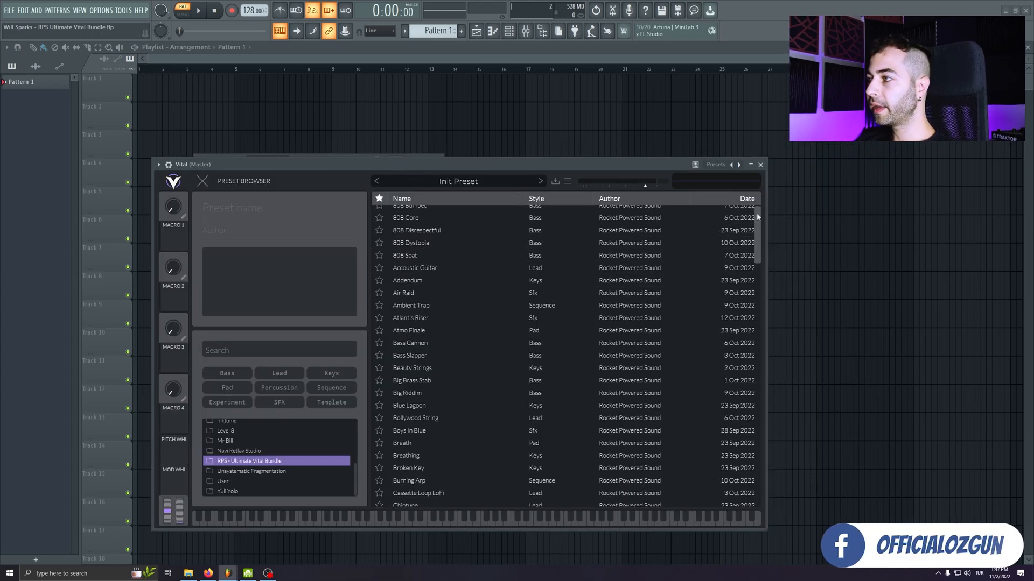
- Sort the RPS - Ultimate Vital Bundle presets by style and load the Addendum keys preset
{"action": "left_click_drag", "start_coordinate": [758, 217], "coordinate": [775, 445]}
{"action": "left_click", "coordinate": [557, 200]}
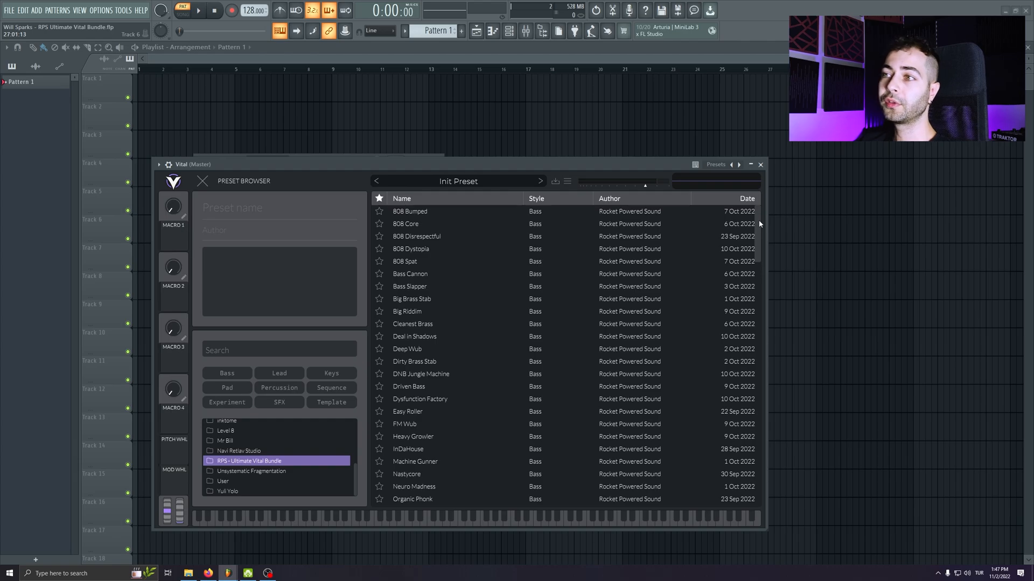
{"action": "left_click_drag", "start_coordinate": [760, 223], "coordinate": [759, 222]}
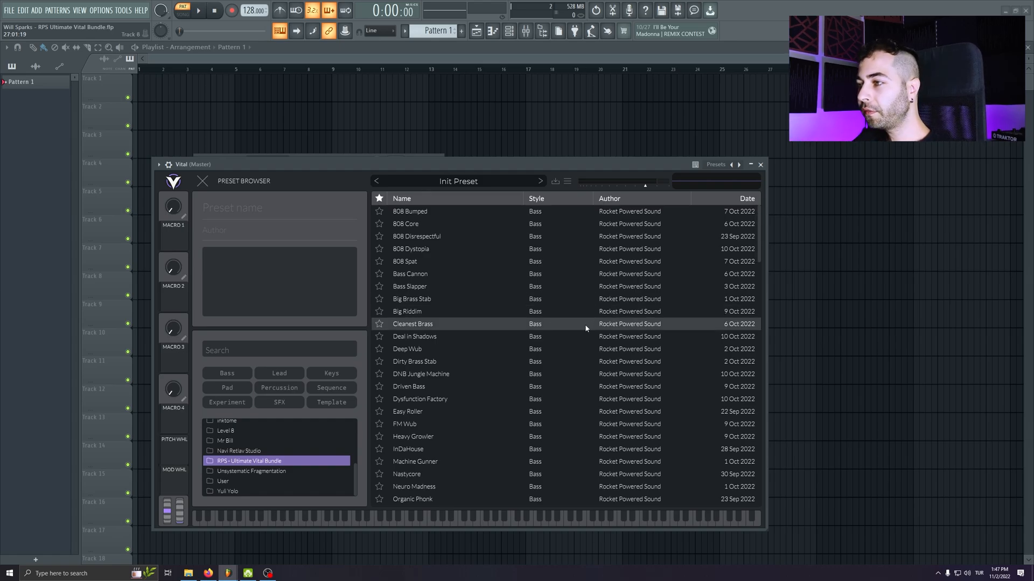
{"action": "scroll", "coordinate": [585, 324], "scroll_direction": "down", "scroll_amount": 4}
{"action": "scroll", "coordinate": [584, 326], "scroll_direction": "down", "scroll_amount": 8}
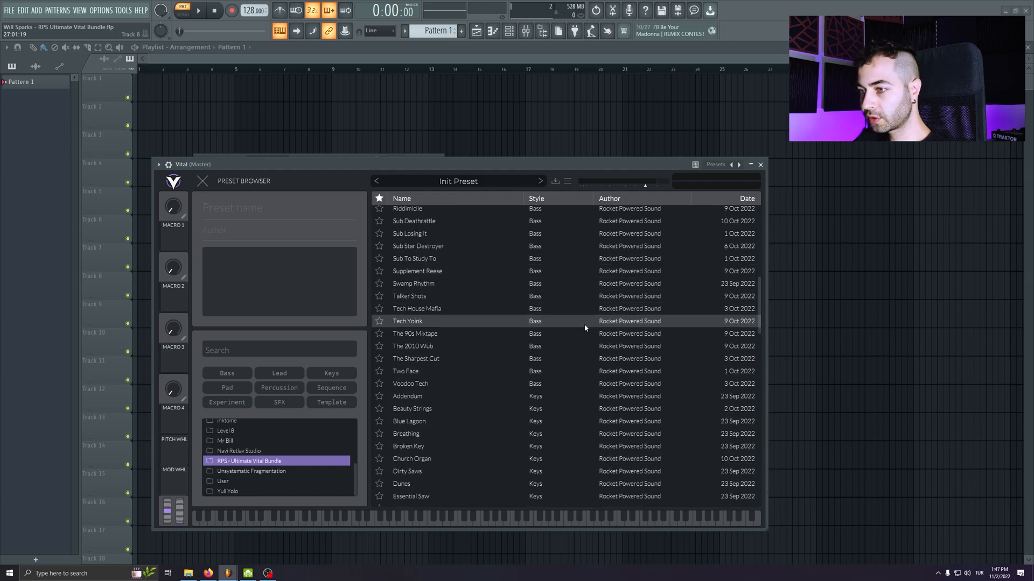
{"action": "left_click", "coordinate": [460, 302]}
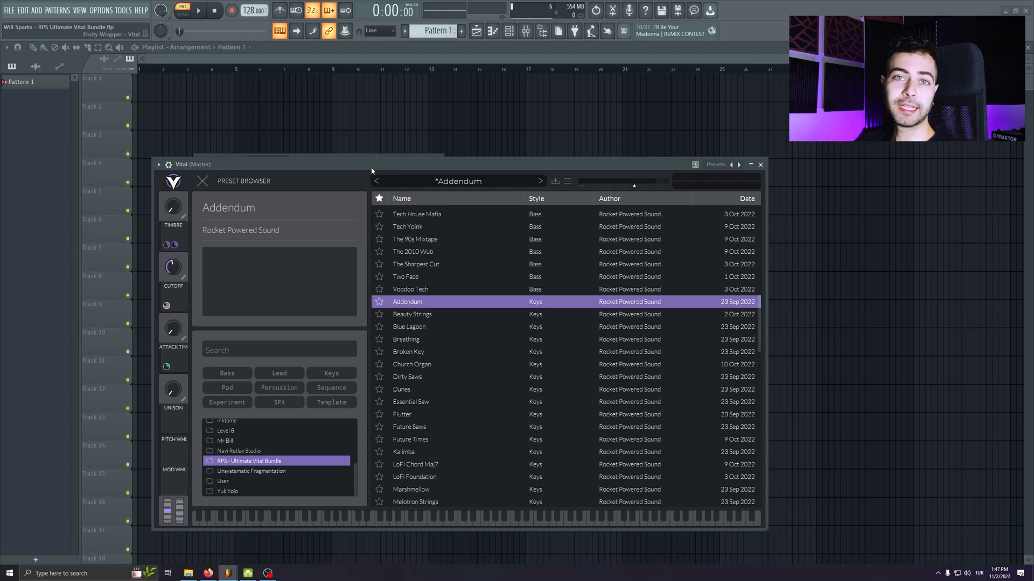
- Open the piano roll for the Vital channel and move the Vital window aside to uncover the note grid
{"action": "left_click_drag", "start_coordinate": [372, 171], "coordinate": [379, 192]}
{"action": "key", "text": "F6"}
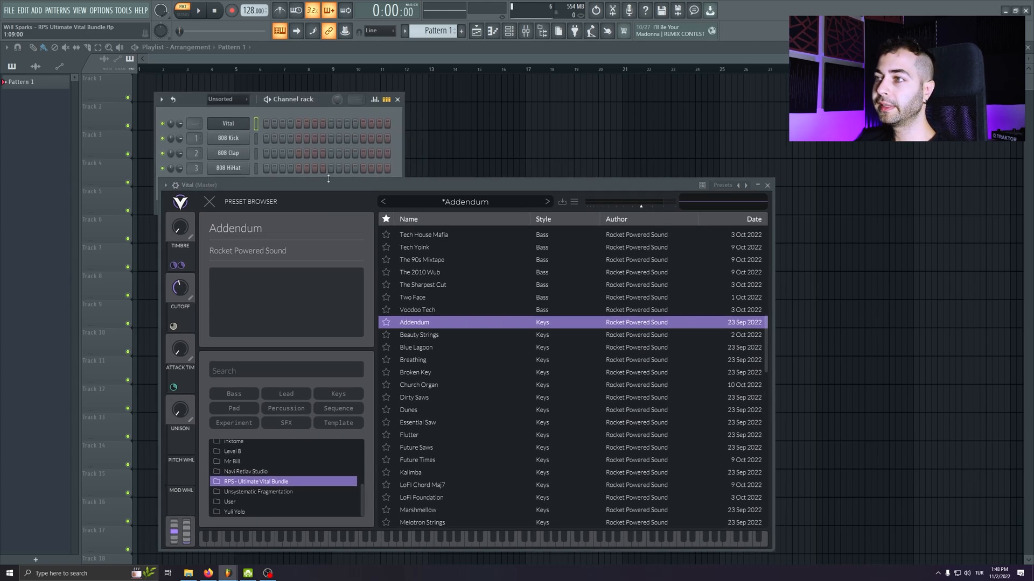
{"action": "right_click", "coordinate": [237, 124]}
{"action": "left_click", "coordinate": [267, 124]}
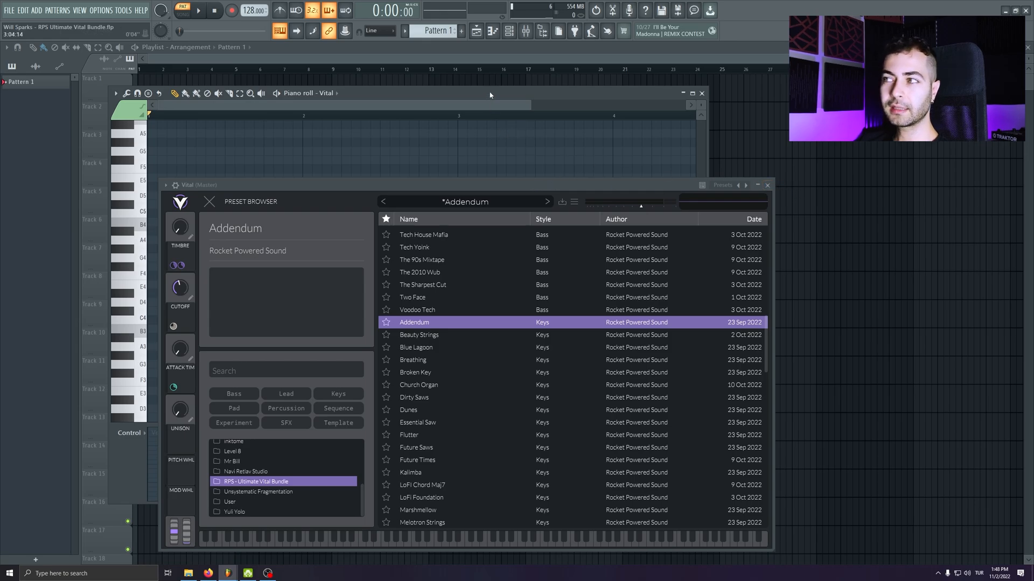
{"action": "left_click_drag", "start_coordinate": [321, 180], "coordinate": [595, 234]}
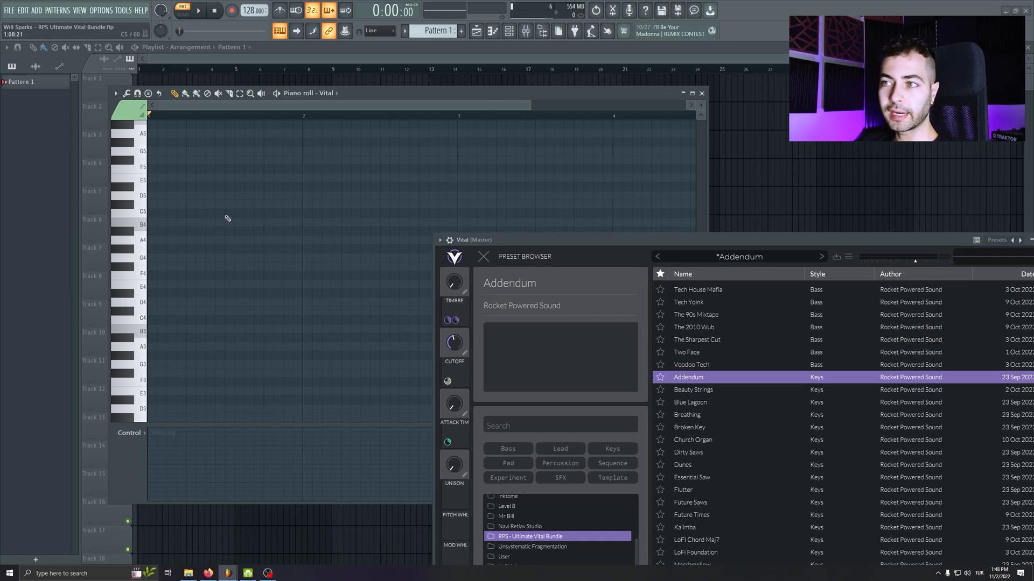
- Set the piano roll's scale highlighting to root note D with the Minor Natural (Aeolian) scale
{"action": "scroll", "coordinate": [190, 247], "scroll_direction": "up", "scroll_amount": 2}
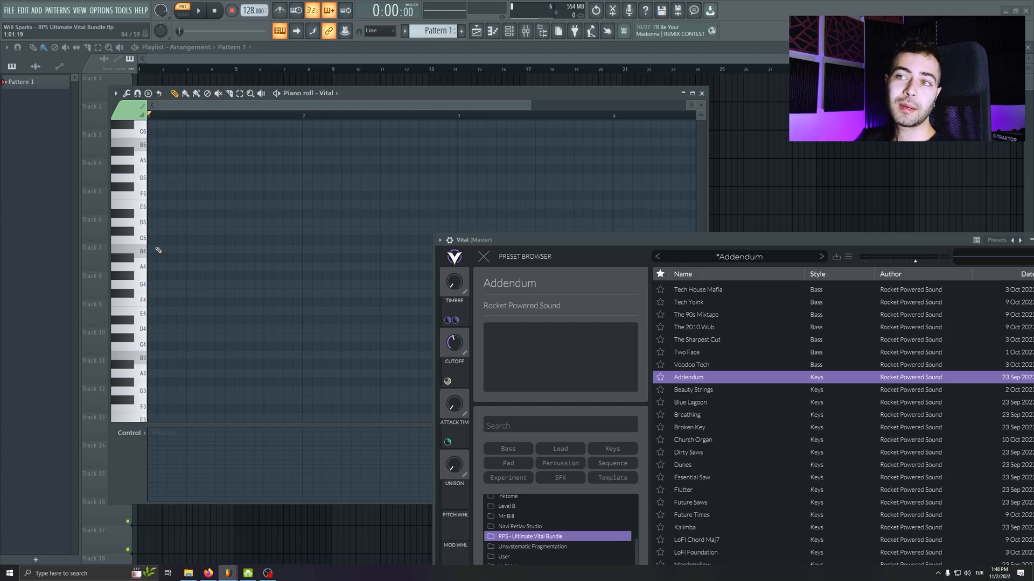
{"action": "left_click", "coordinate": [115, 93]}
{"action": "mouse_move", "coordinate": [138, 141]}
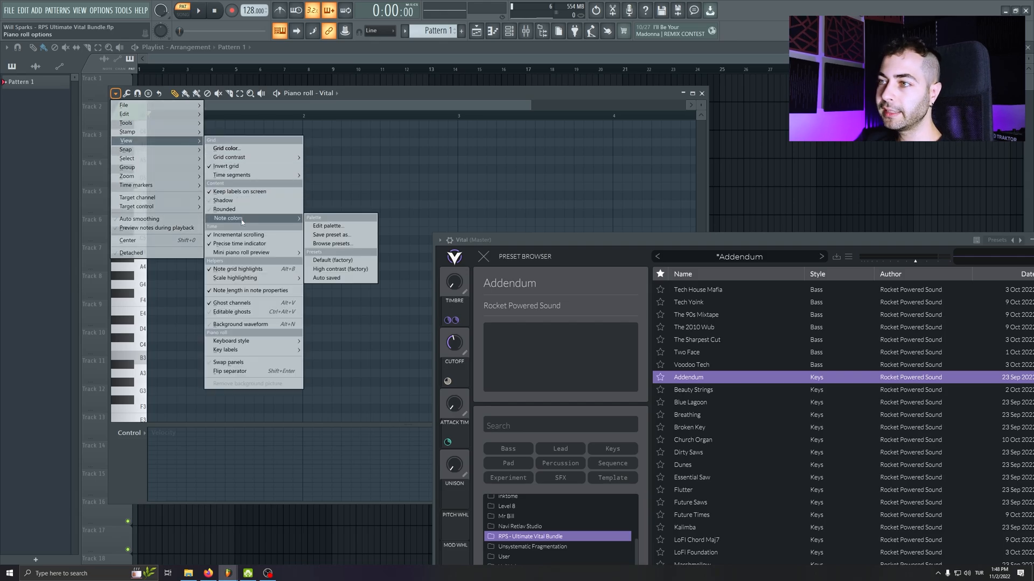
{"action": "mouse_move", "coordinate": [241, 278]}
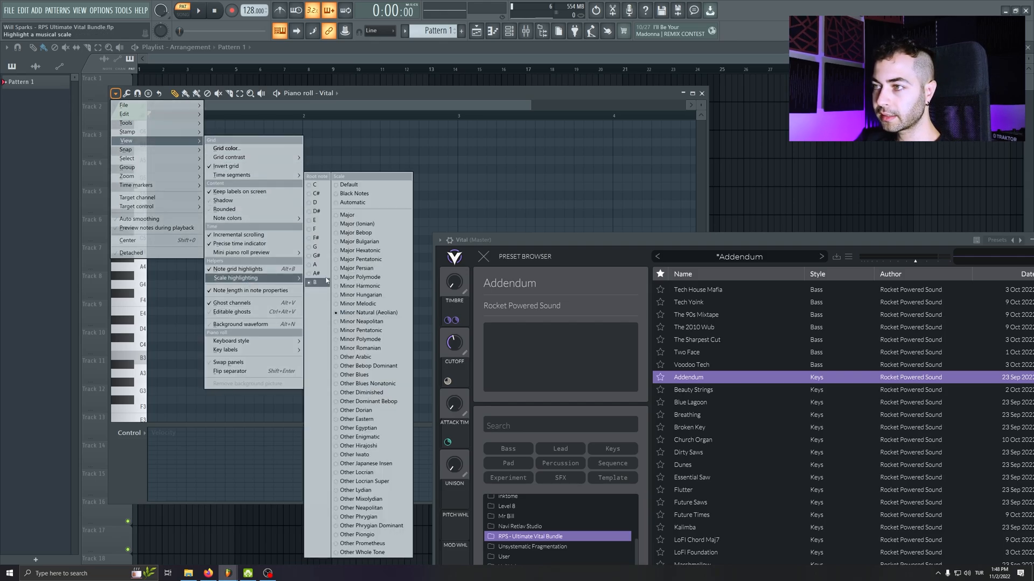
{"action": "left_click", "coordinate": [315, 203]}
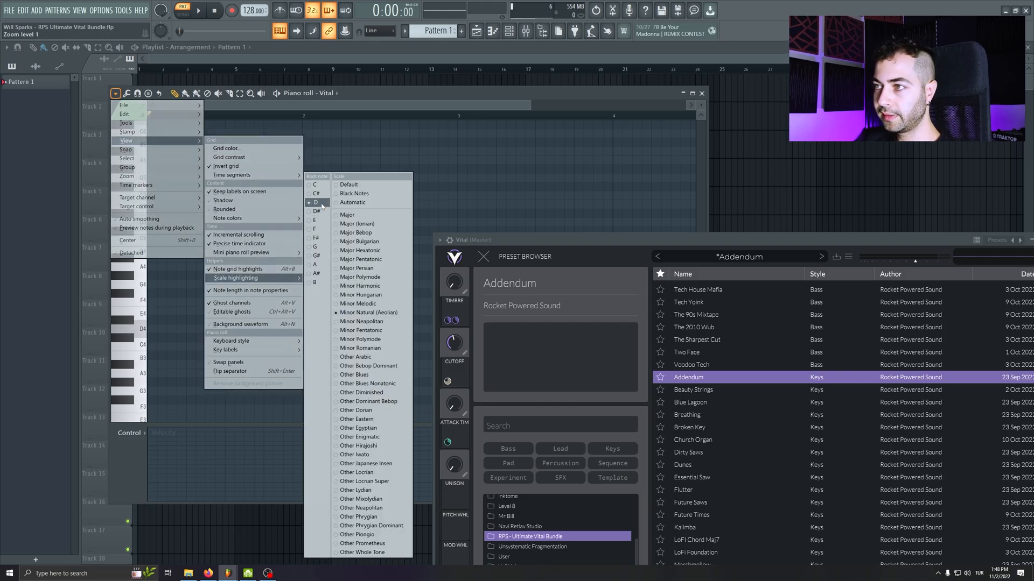
{"action": "left_click", "coordinate": [347, 313]}
- Examine which note rows the scale highlighting marks in the piano roll and audition individual piano keys
{"action": "left_click_drag", "start_coordinate": [225, 165], "coordinate": [357, 392]}
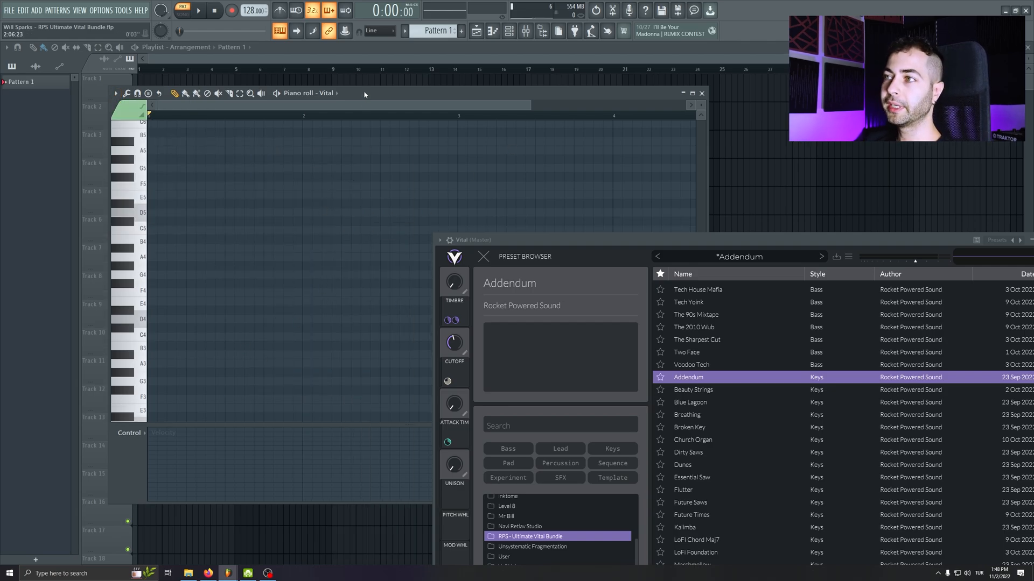
{"action": "left_click_drag", "start_coordinate": [364, 94], "coordinate": [343, 98]}
{"action": "scroll", "coordinate": [188, 228], "scroll_direction": "up", "scroll_amount": 2}
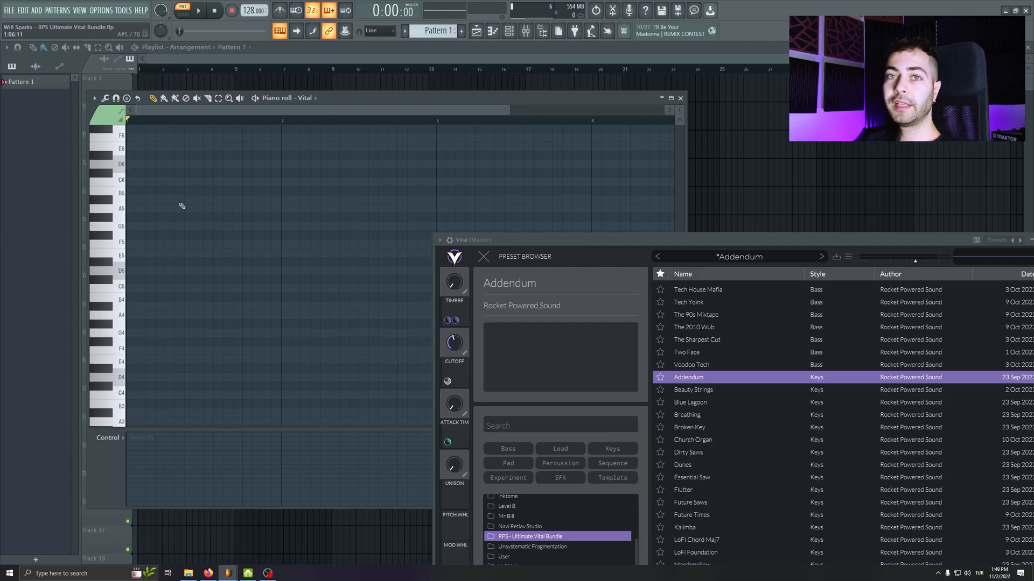
{"action": "left_click_drag", "start_coordinate": [154, 143], "coordinate": [322, 401]}
{"action": "mouse_move", "coordinate": [135, 165]}
{"action": "left_mouse_down"}
{"action": "mouse_move", "coordinate": [245, 168]}
{"action": "mouse_move", "coordinate": [154, 180]}
{"action": "mouse_move", "coordinate": [249, 178]}
{"action": "left_mouse_up"}
{"action": "right_click", "coordinate": [243, 168]}
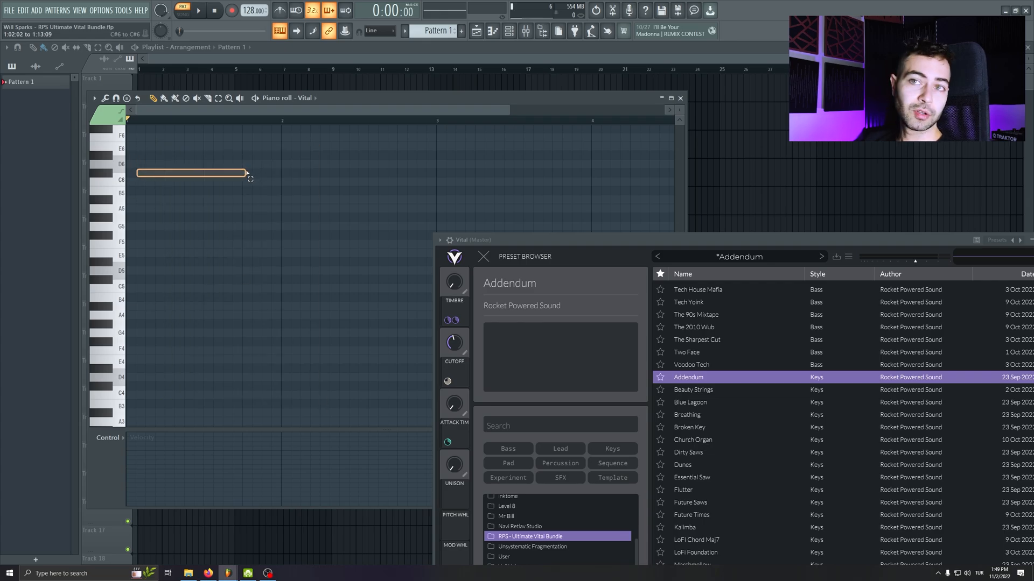
{"action": "right_click", "coordinate": [245, 173]}
{"action": "left_click_drag", "start_coordinate": [133, 182], "coordinate": [273, 182]}
{"action": "right_click", "coordinate": [269, 182]}
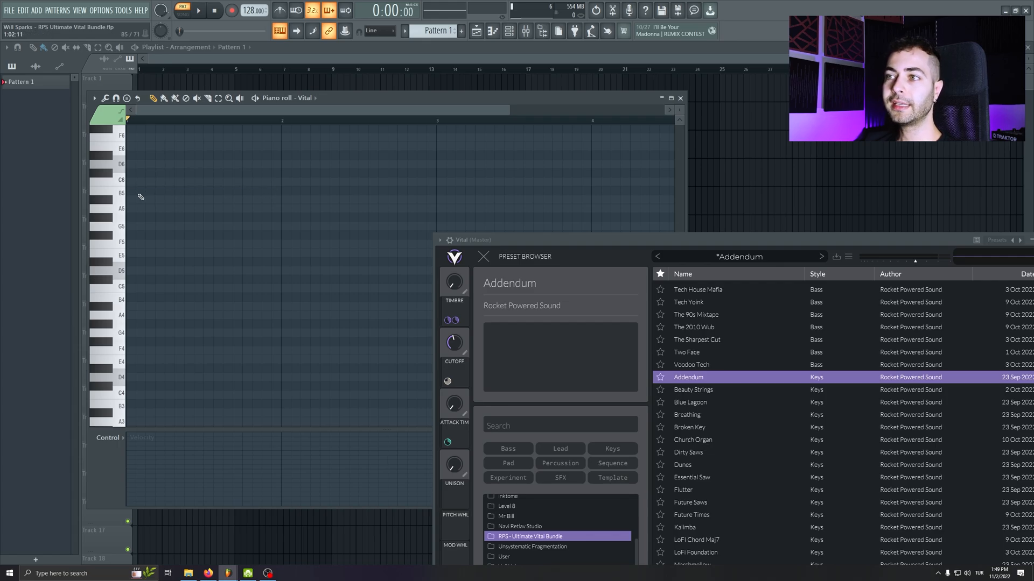
{"action": "left_click_drag", "start_coordinate": [148, 190], "coordinate": [326, 193]}
{"action": "right_click", "coordinate": [302, 192]}
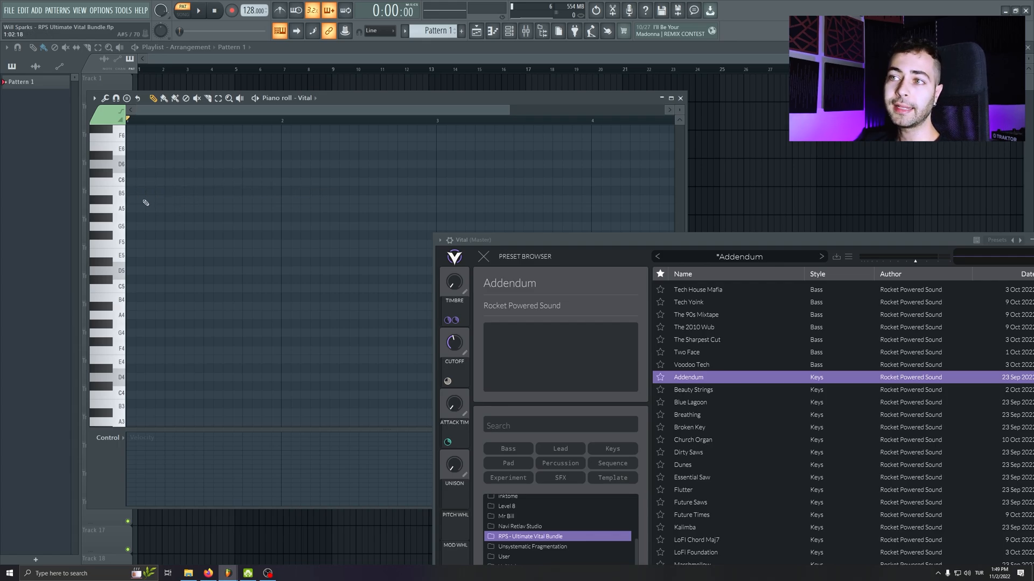
{"action": "left_click_drag", "start_coordinate": [143, 201], "coordinate": [285, 209]}
{"action": "right_click", "coordinate": [283, 210]}
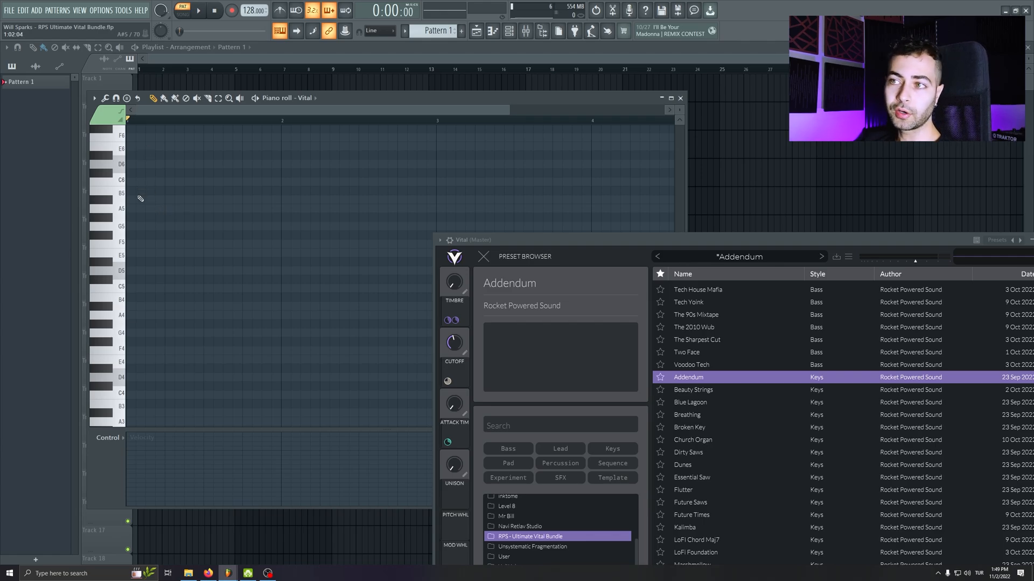
{"action": "mouse_move", "coordinate": [132, 193]}
{"action": "left_mouse_down"}
{"action": "mouse_move", "coordinate": [153, 212]}
{"action": "mouse_move", "coordinate": [251, 217]}
{"action": "mouse_move", "coordinate": [139, 207]}
{"action": "mouse_move", "coordinate": [200, 210]}
{"action": "left_mouse_up"}
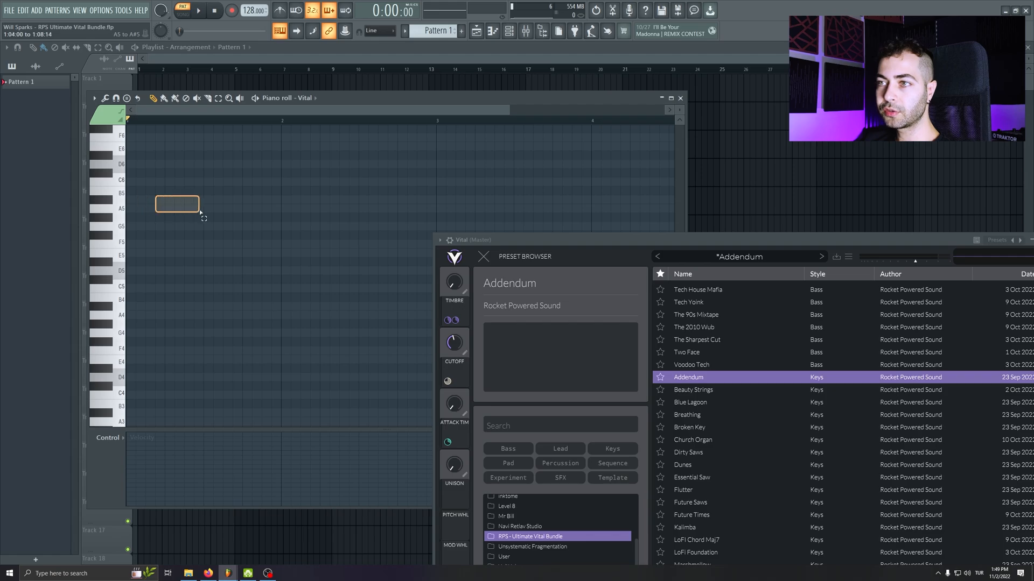
{"action": "left_click", "coordinate": [105, 201]}
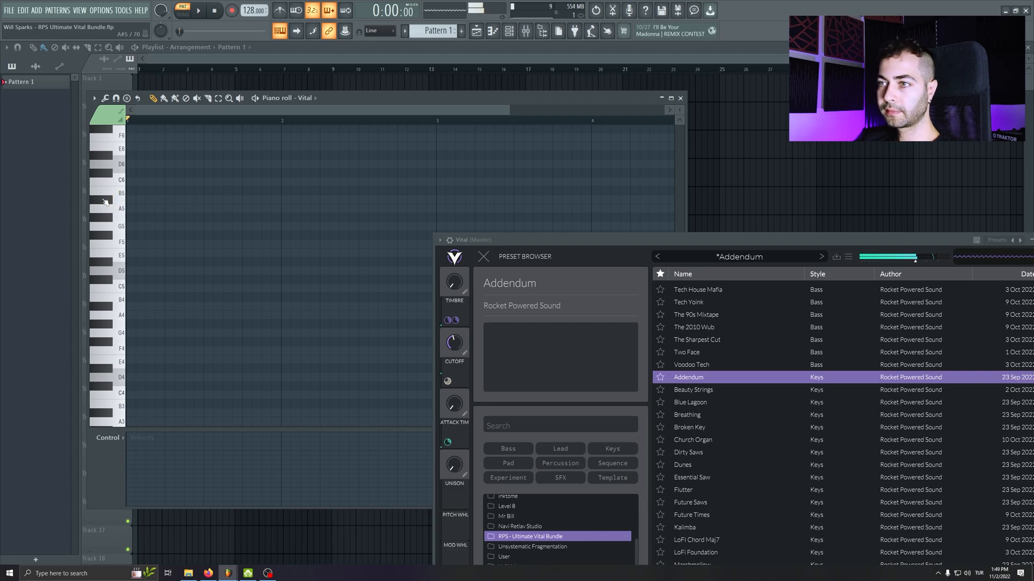
{"action": "left_click", "coordinate": [124, 246]}
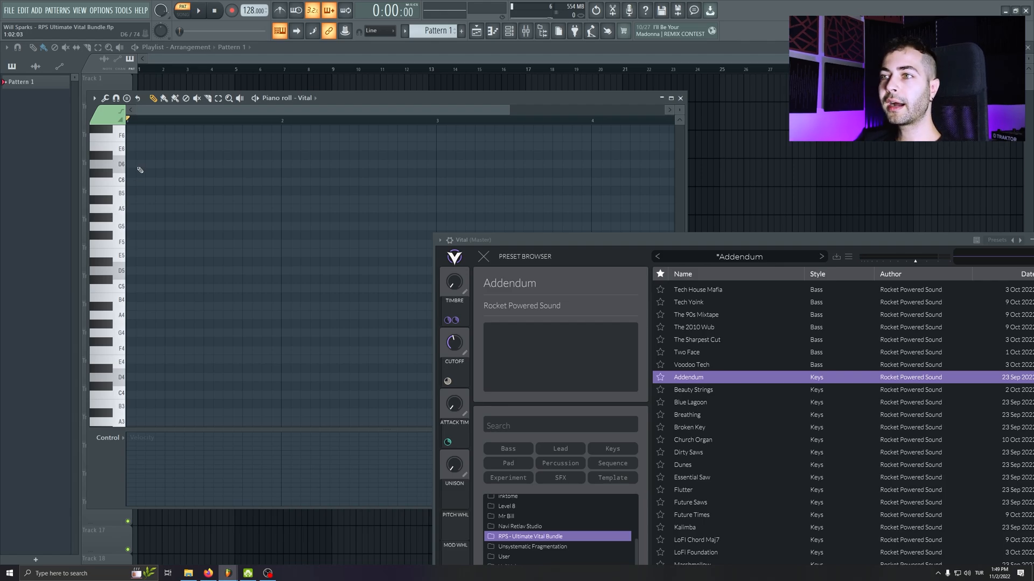
- Place four consecutive short notes from the start of bar 1: D5, A#4, A4 and D4
{"action": "left_click", "coordinate": [147, 273]}
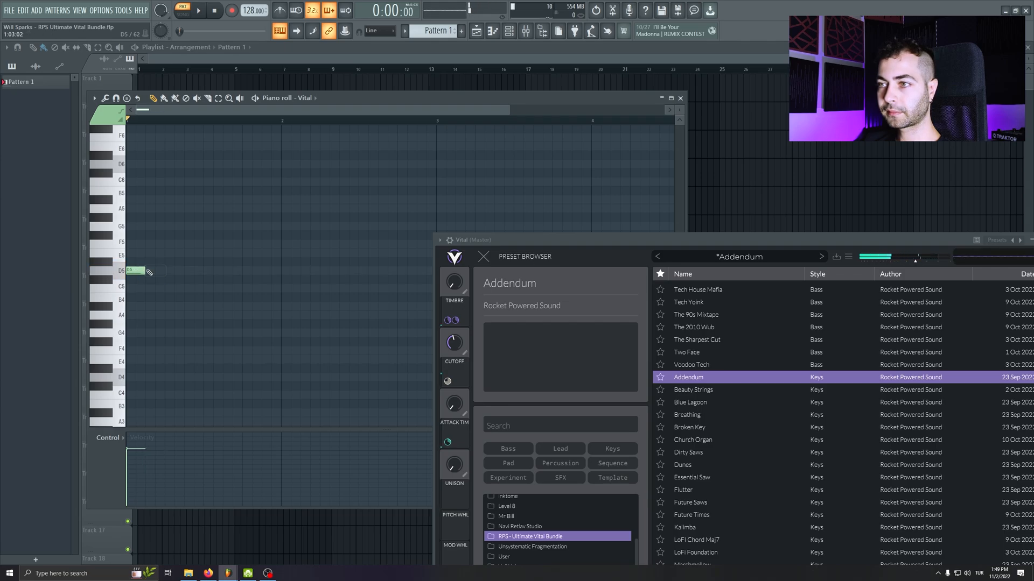
{"action": "scroll", "coordinate": [156, 232], "scroll_direction": "up", "scroll_amount": 3, "text": "ctrl"}
{"action": "scroll", "coordinate": [163, 186], "scroll_direction": "down", "scroll_amount": 2}
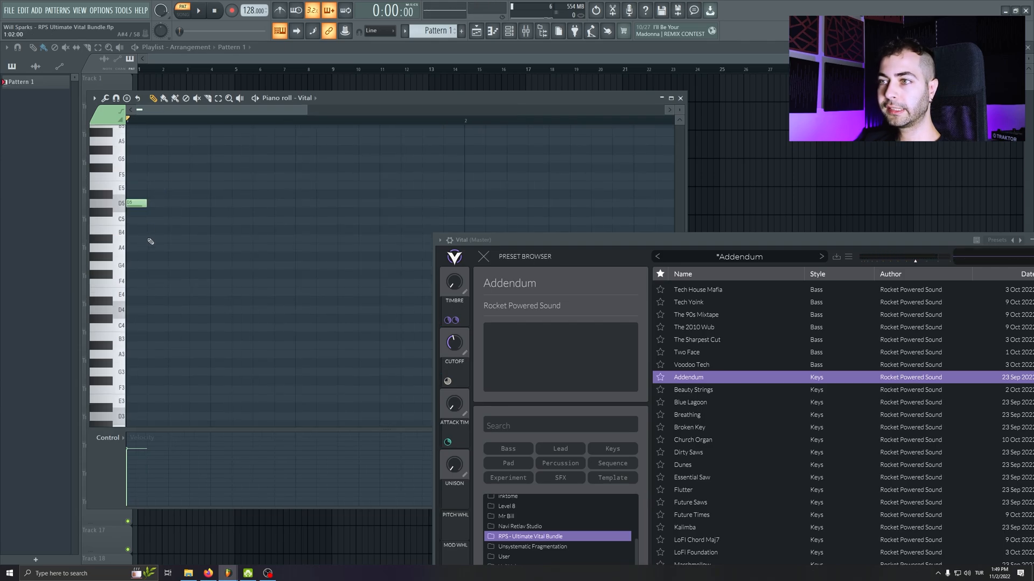
{"action": "left_click", "coordinate": [150, 239]}
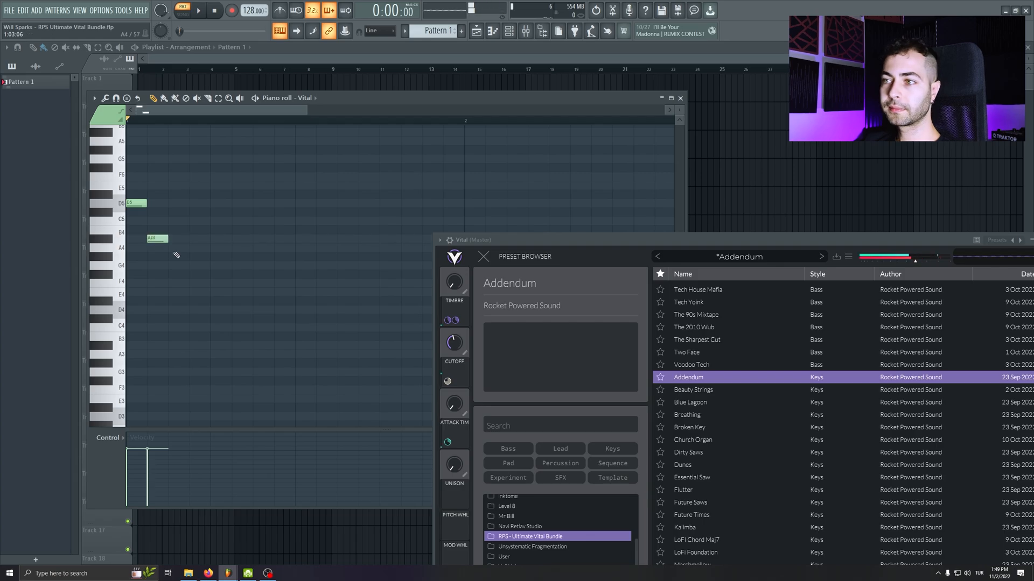
{"action": "left_click", "coordinate": [171, 247]}
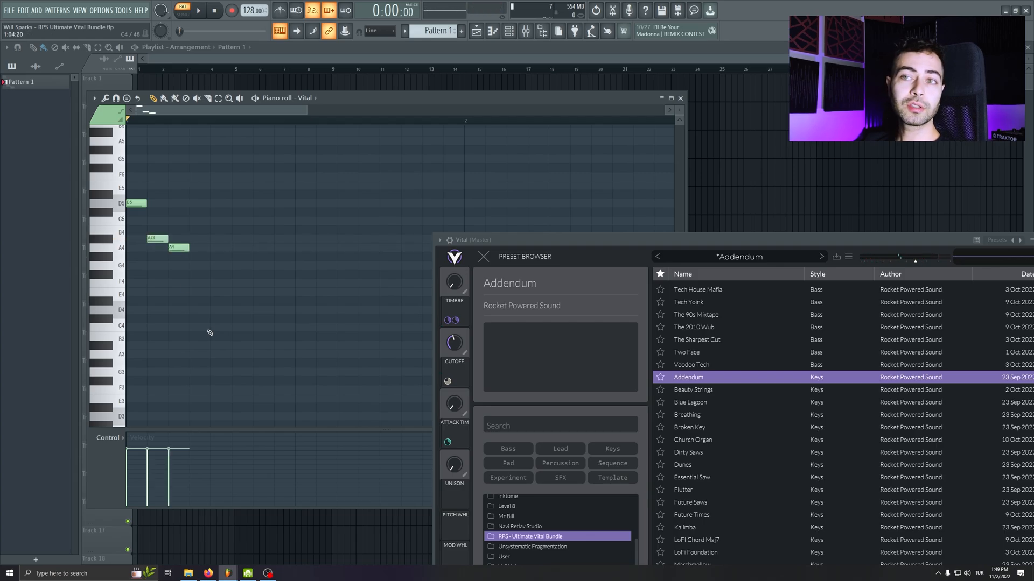
{"action": "left_click", "coordinate": [195, 310]}
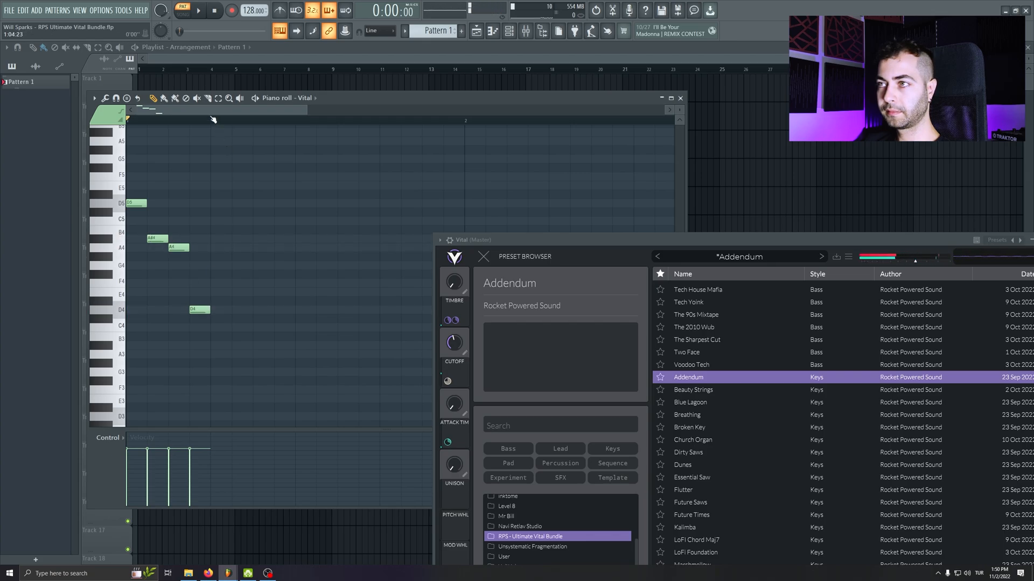
- Select the time range covering the four notes and play the melody in a loop
{"action": "key", "text": "ctrl+a"}
{"action": "key", "text": "space"}
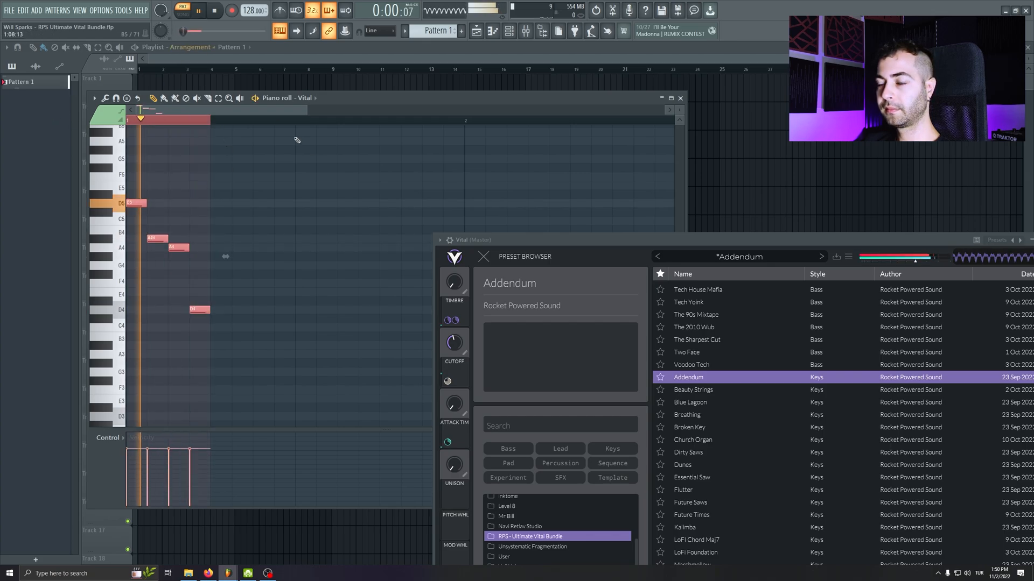
{"action": "left_click", "coordinate": [336, 218]}
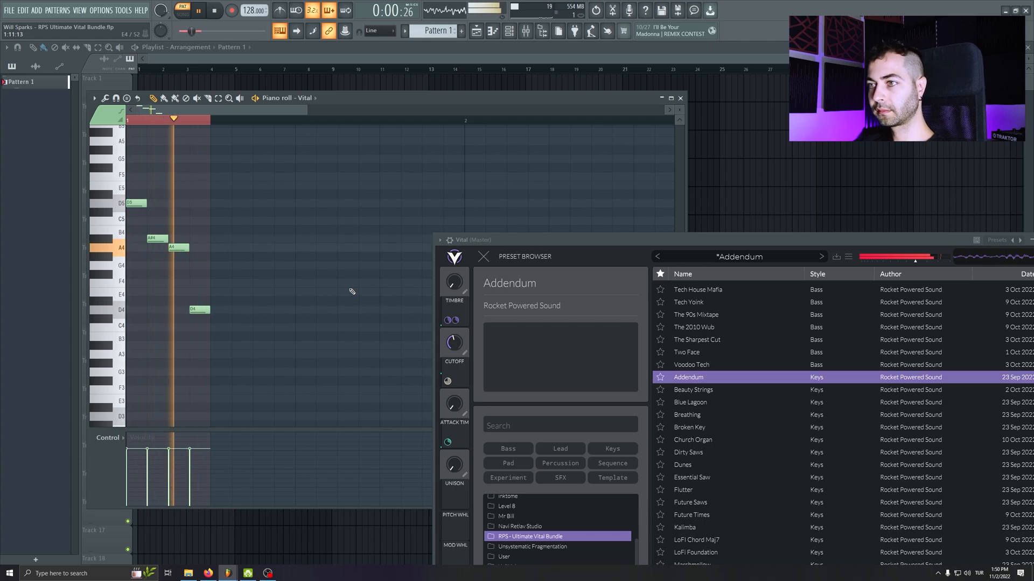
{"action": "left_click", "coordinate": [217, 16]}
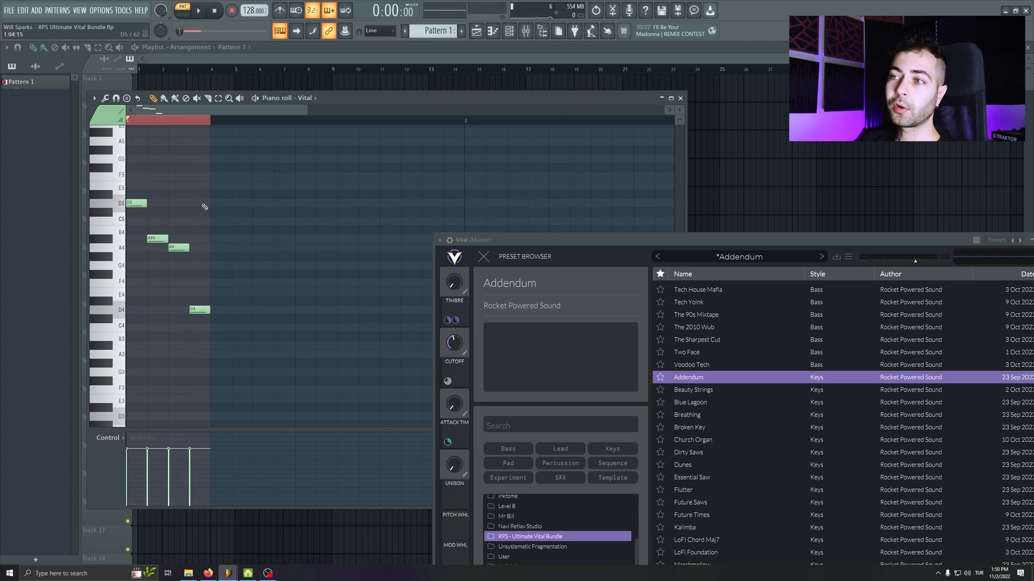
- Transpose the two middle notes down five semitones to F4 and E4
{"action": "left_click_drag", "start_coordinate": [206, 220], "coordinate": [130, 264]}
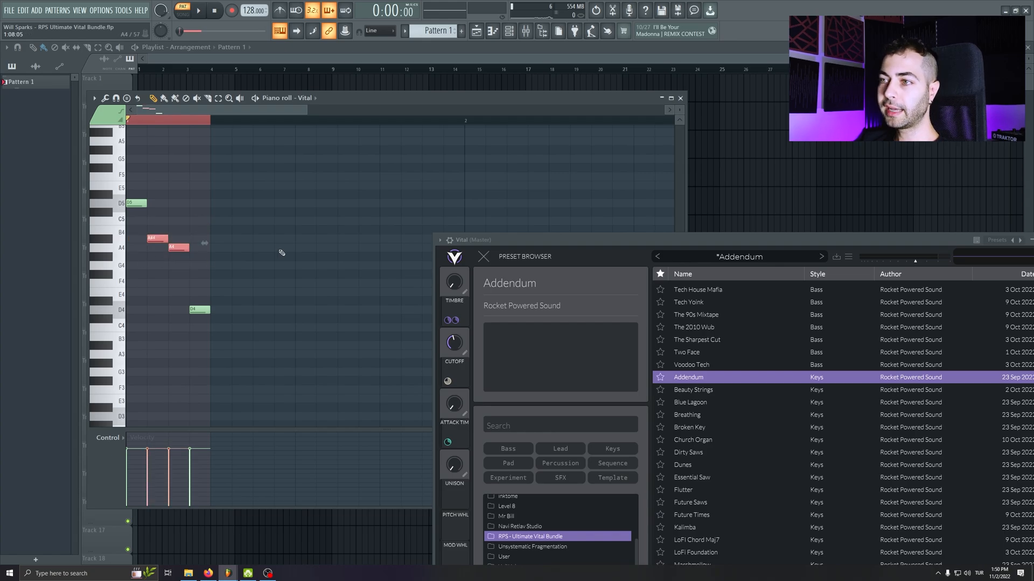
{"action": "key", "text": "Down"}
{"action": "key", "text": "Down"}
{"action": "key", "text": "Down"}
{"action": "key", "text": "Down"}
{"action": "key", "text": "Down"}
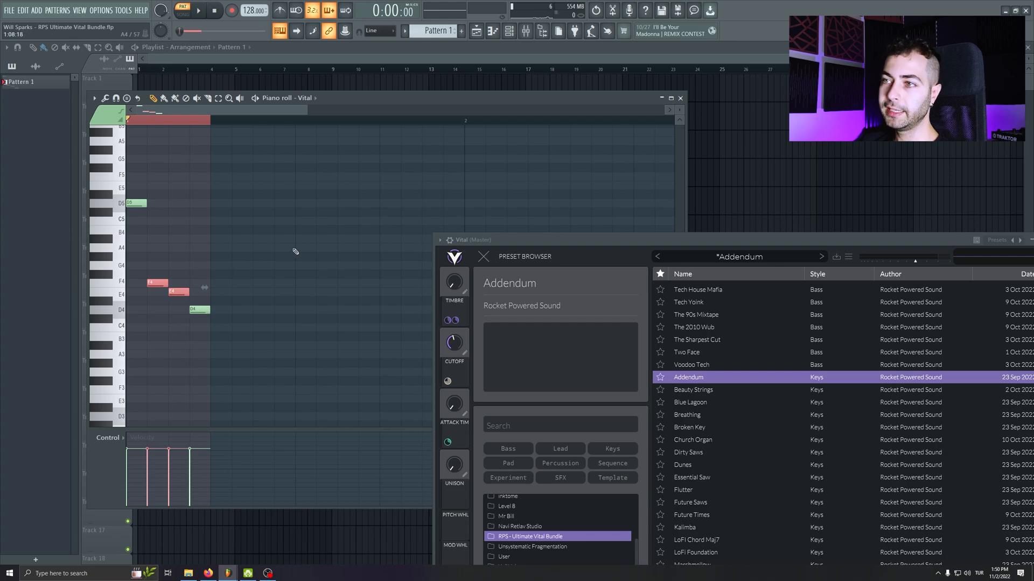
- Play back the revised melody while bringing the whole Vital window into view, and stop playback
{"action": "key", "text": "space"}
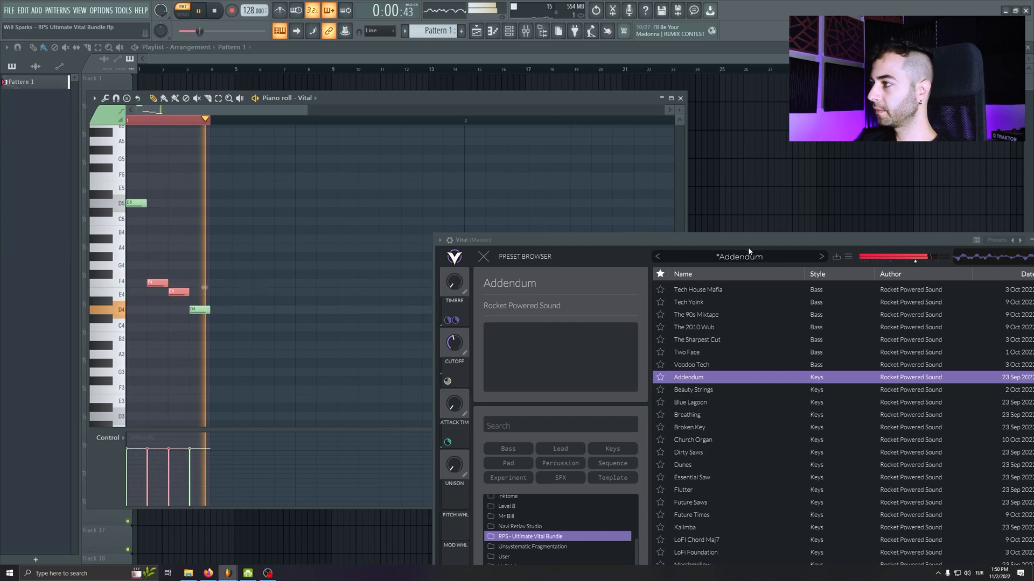
{"action": "left_click_drag", "start_coordinate": [781, 240], "coordinate": [710, 187]}
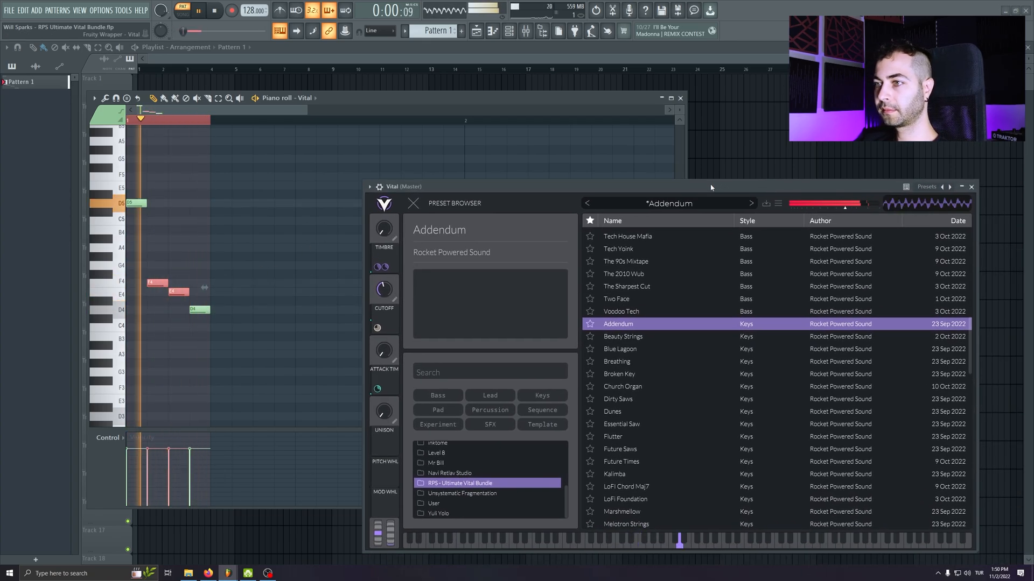
{"action": "key", "text": "space"}
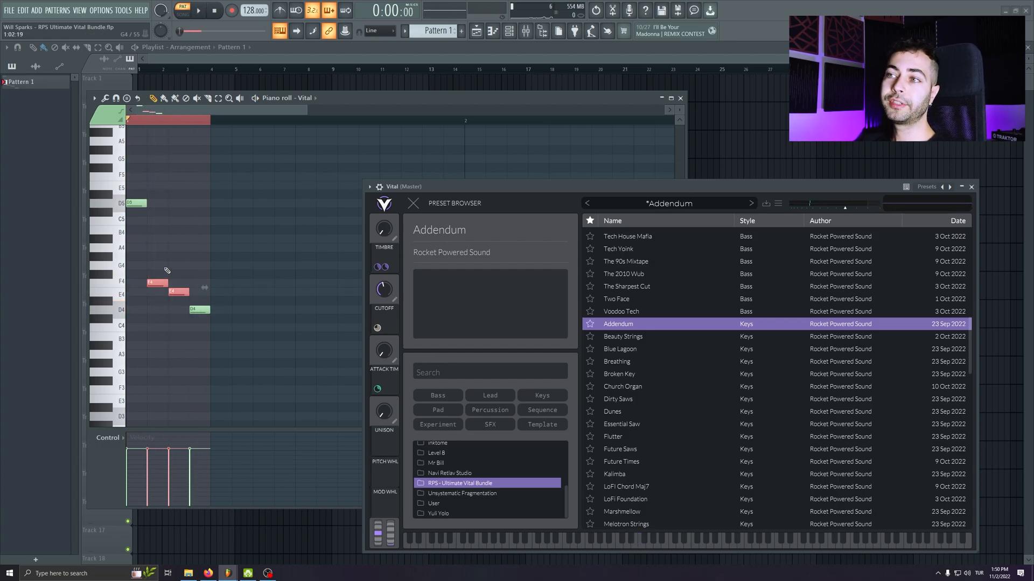
- Duplicate the four-note melody repeatedly until its copies fill the first two bars
{"action": "key", "text": "ctrl+a"}
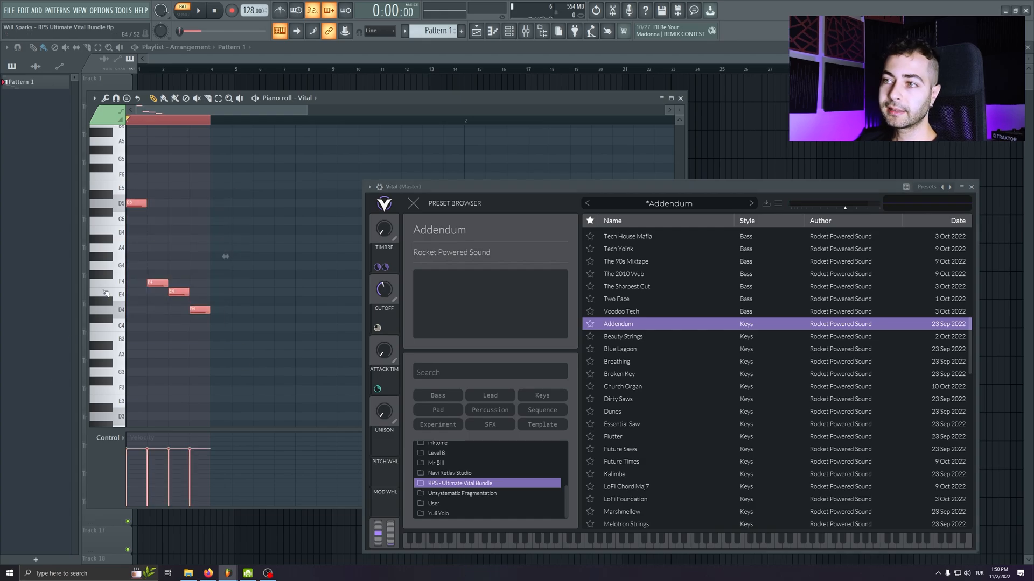
{"action": "key", "text": "ctrl+b"}
{"action": "key", "text": "ctrl+a"}
{"action": "key", "text": "ctrl+b"}
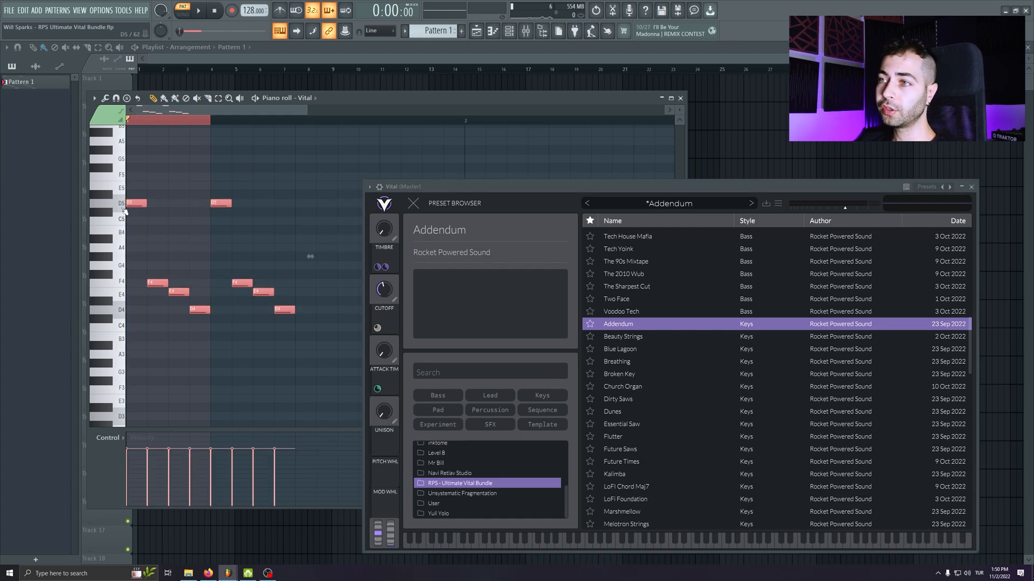
{"action": "scroll", "coordinate": [263, 226], "scroll_direction": "down", "scroll_amount": 1}
{"action": "key", "text": "ctrl+a"}
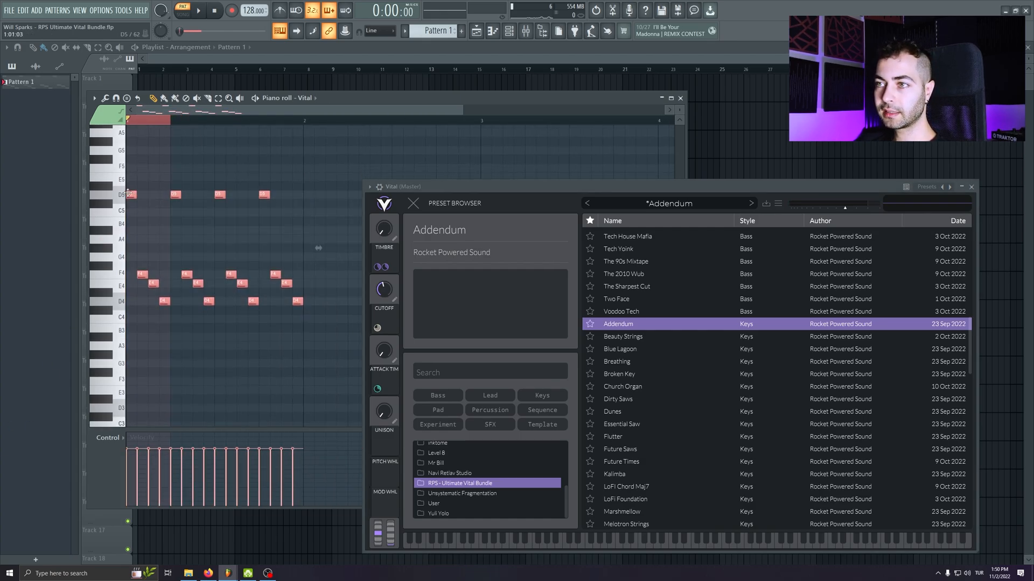
{"action": "key", "text": "ctrl+b"}
- Loop the melody and audition the Beauty Strings, Blue Lagoon and Breathing keys presets, with the Vital window moved nearer the centre
{"action": "left_click_drag", "start_coordinate": [429, 190], "coordinate": [262, 165]}
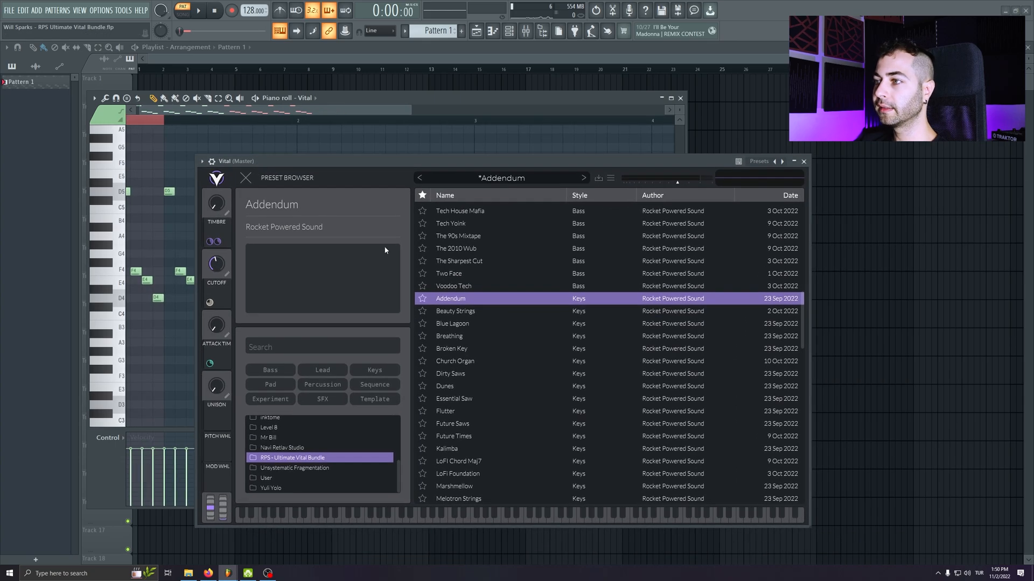
{"action": "left_click", "coordinate": [449, 312]}
{"action": "left_click", "coordinate": [468, 324]}
{"action": "key", "text": "space"}
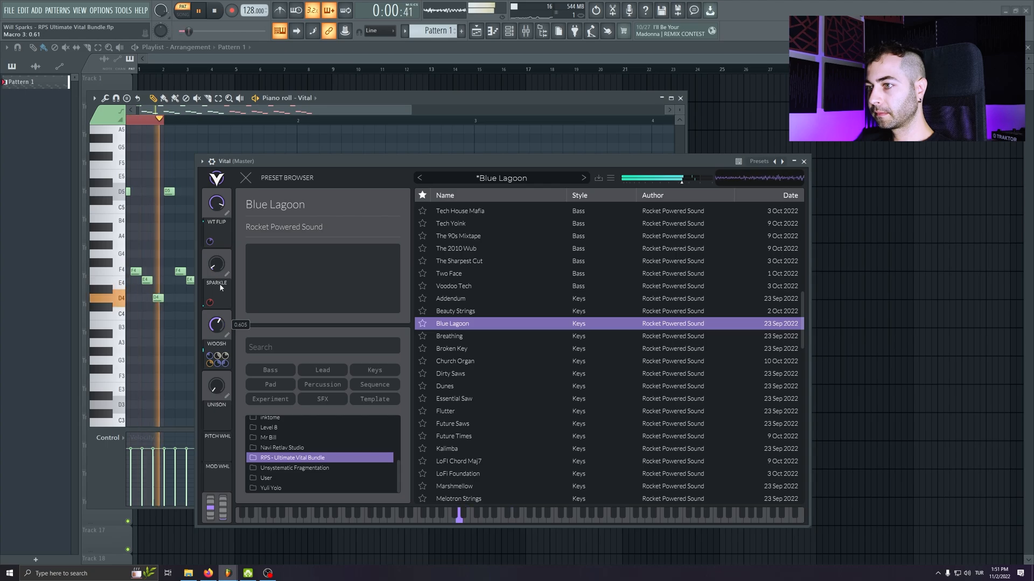
{"action": "left_click", "coordinate": [463, 336]}
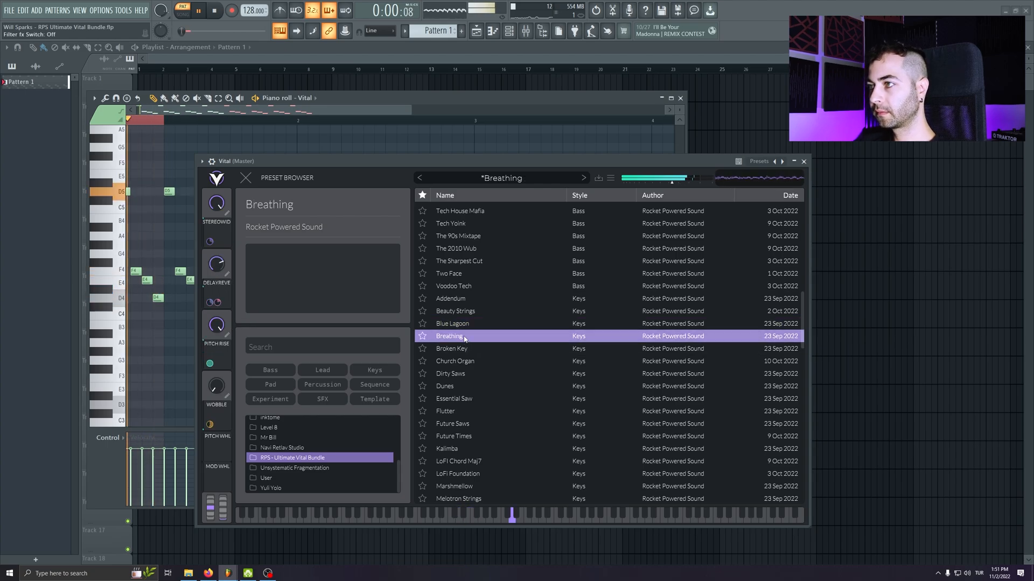
- Shift the LFO 1 peak to the start of its curve in the Breathing preset and try out its macros
{"action": "left_click", "coordinate": [494, 180]}
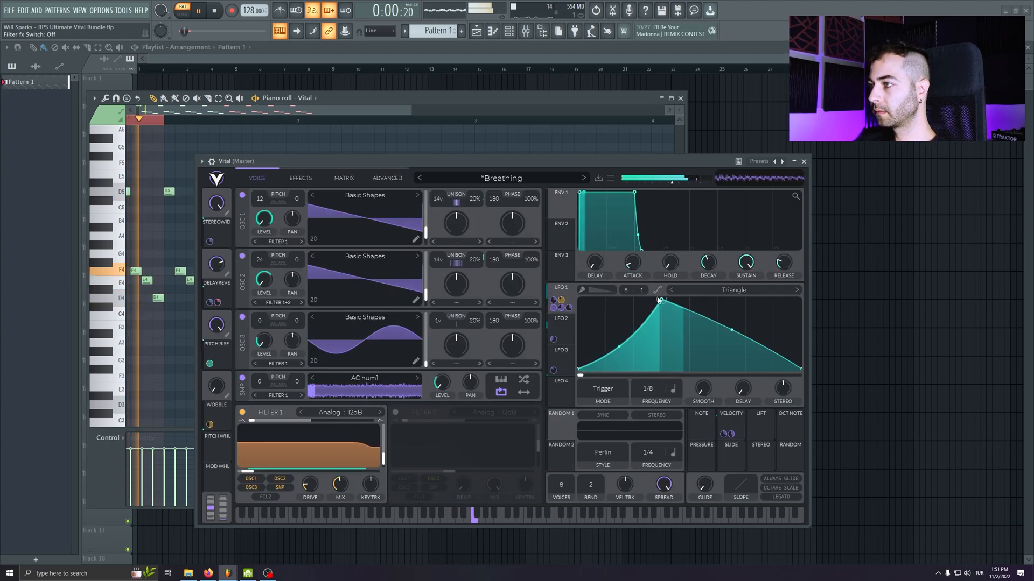
{"action": "left_click_drag", "start_coordinate": [660, 300], "coordinate": [584, 274]}
{"action": "mouse_move", "coordinate": [216, 263]}
{"action": "left_mouse_down"}
{"action": "mouse_move", "coordinate": [216, 284]}
{"action": "mouse_move", "coordinate": [227, 258]}
{"action": "left_mouse_up"}
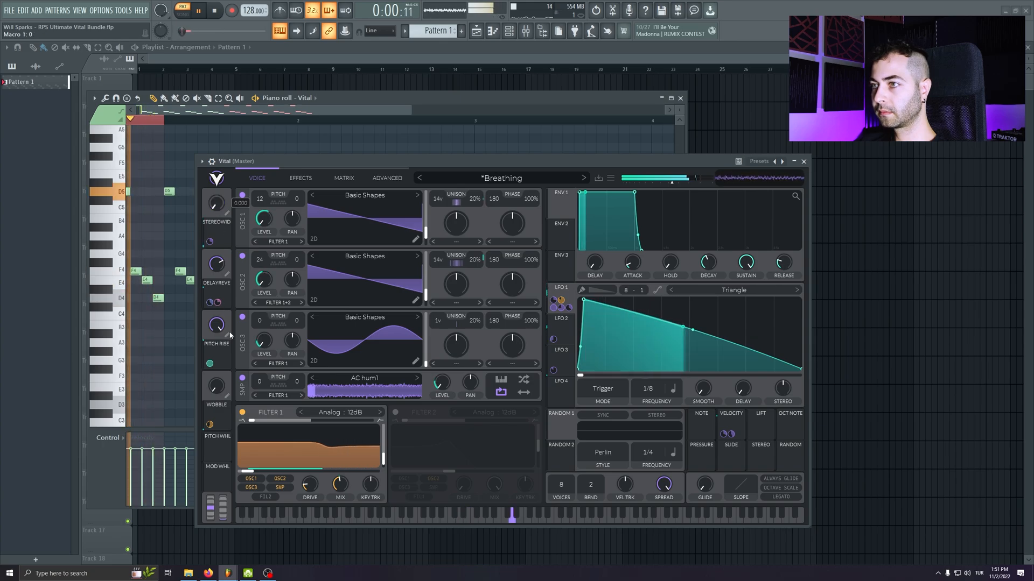
- Audition the Broken Key, Church Organ, Dirty Saws and Dunes presets over the looping melody
{"action": "left_click", "coordinate": [514, 179]}
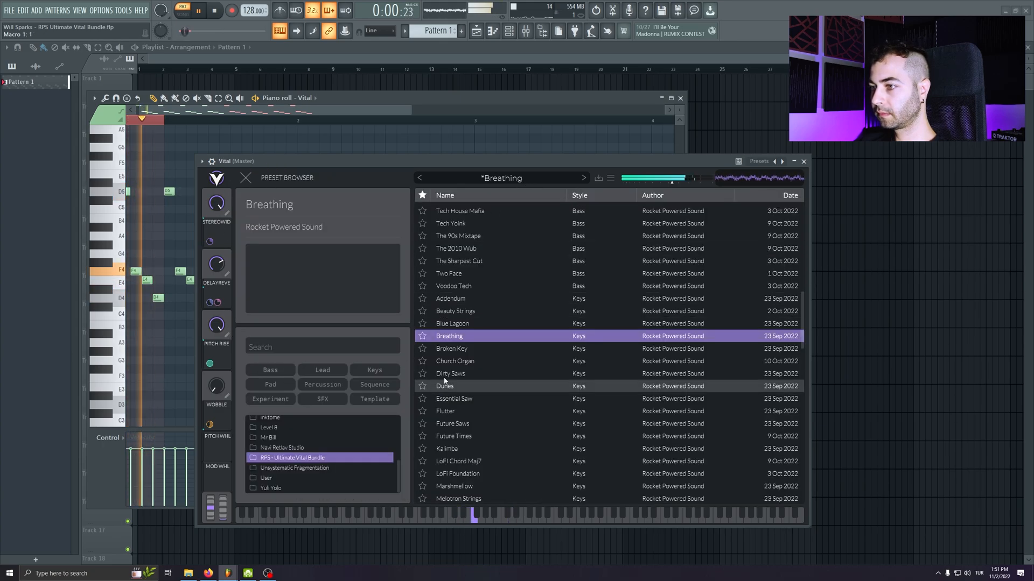
{"action": "left_click", "coordinate": [452, 348]}
{"action": "left_click", "coordinate": [471, 362]}
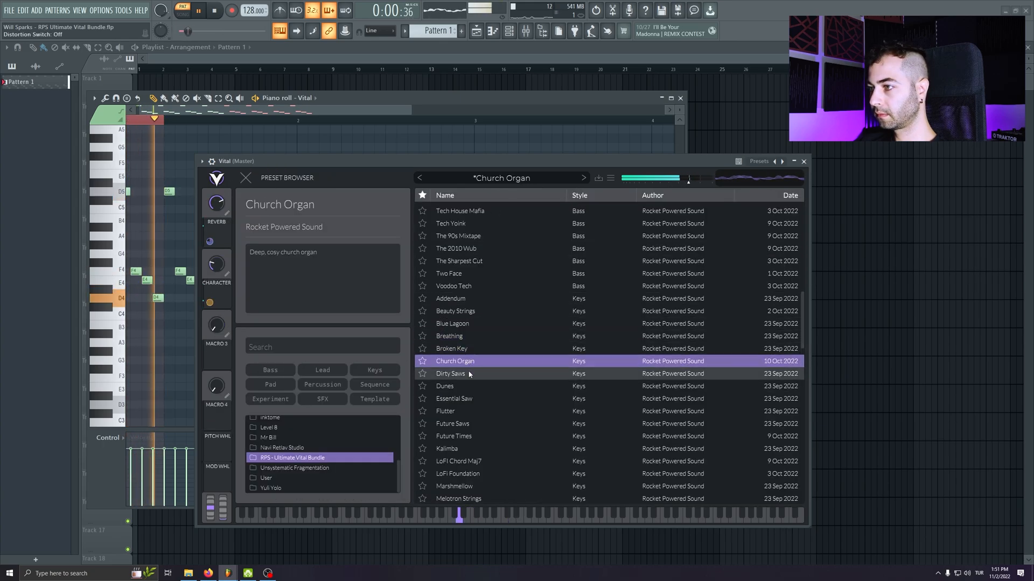
{"action": "left_click", "coordinate": [470, 374]}
{"action": "left_click", "coordinate": [469, 385]}
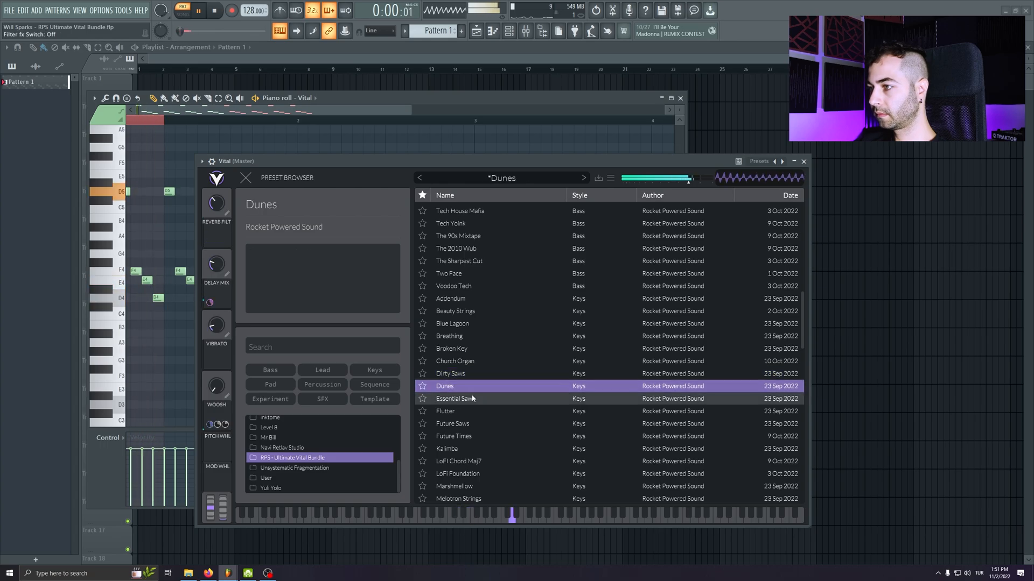
- Shift the LFO peak to the start of its curve in the Dunes preset and set envelope 1's attack to 0
{"action": "left_click", "coordinate": [522, 180]}
{"action": "left_click_drag", "start_coordinate": [690, 300], "coordinate": [583, 276]}
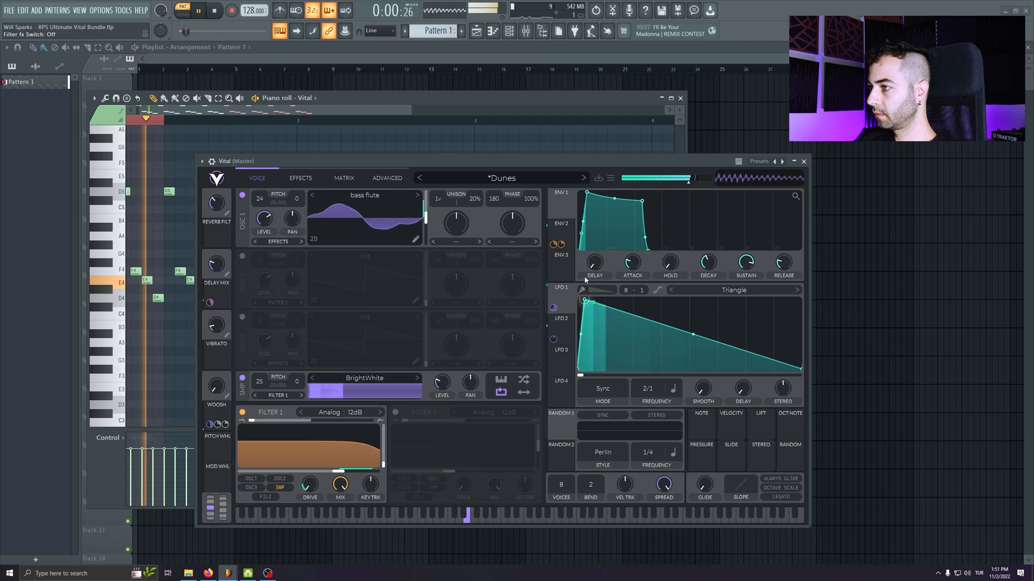
{"action": "left_click_drag", "start_coordinate": [586, 193], "coordinate": [572, 185]}
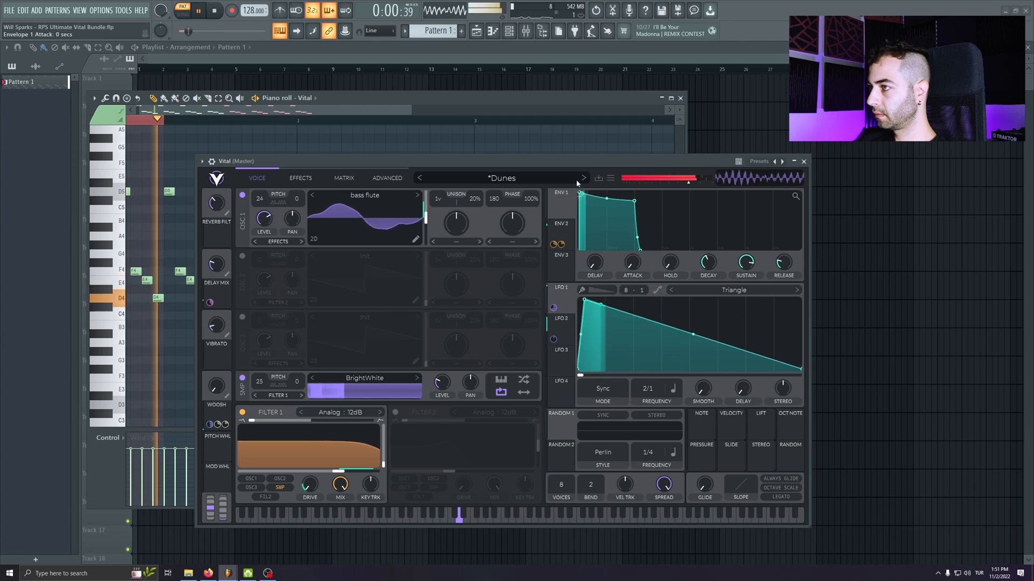
- Audition the Essential Saw preset, and load the Flutter preset for the melody
{"action": "left_click", "coordinate": [491, 179]}
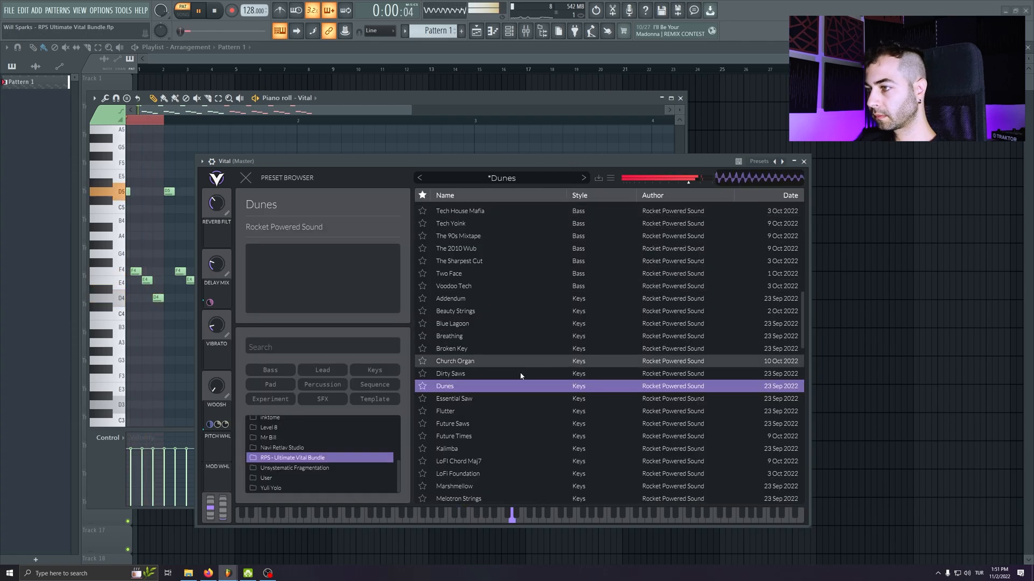
{"action": "left_click", "coordinate": [455, 398]}
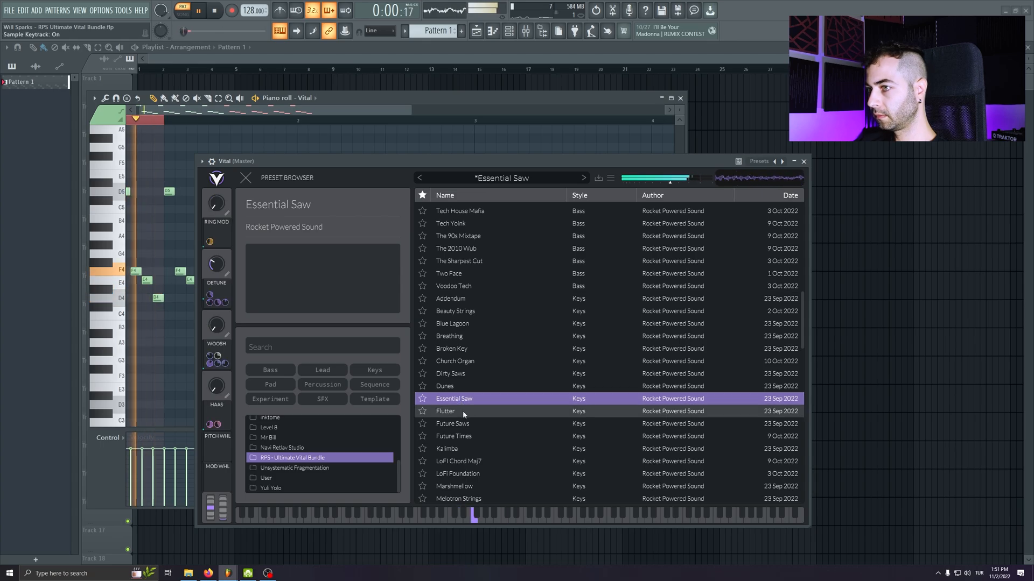
{"action": "left_click", "coordinate": [463, 411]}
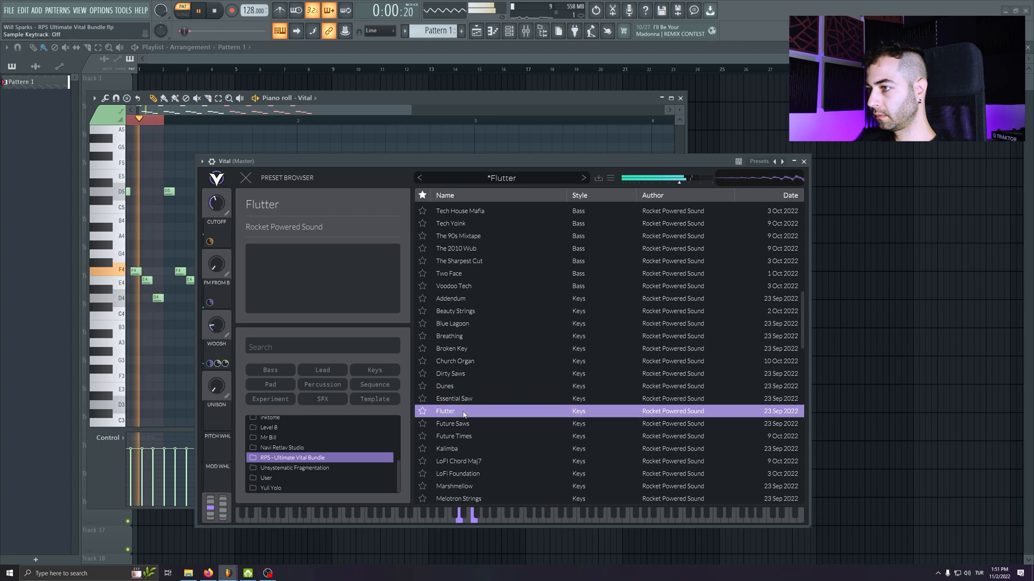
- Lower the Flutter preset's Cutoff macro to about 0.01 and stop playback
{"action": "left_click", "coordinate": [508, 179]}
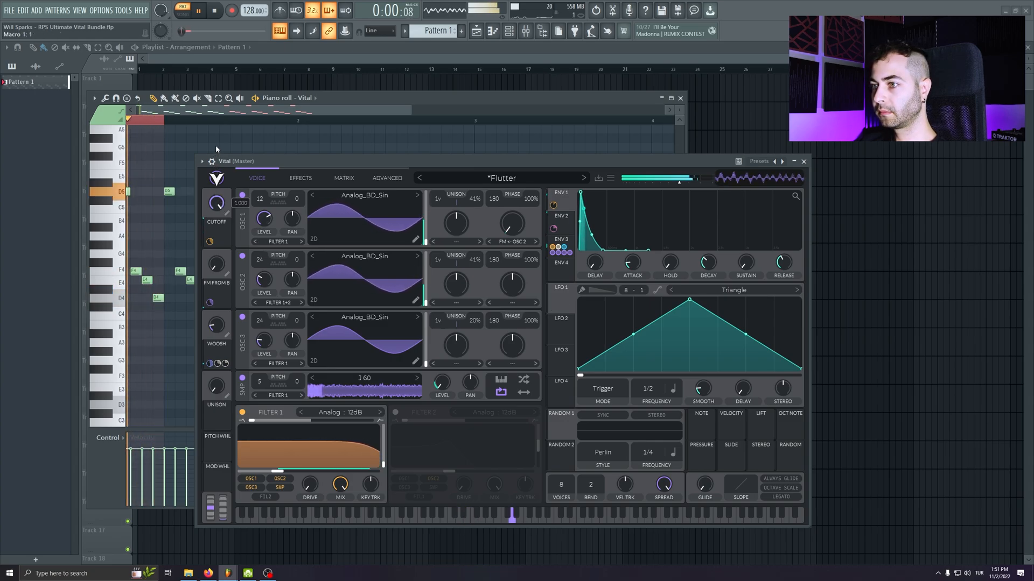
{"action": "left_click_drag", "start_coordinate": [216, 203], "coordinate": [216, 223]}
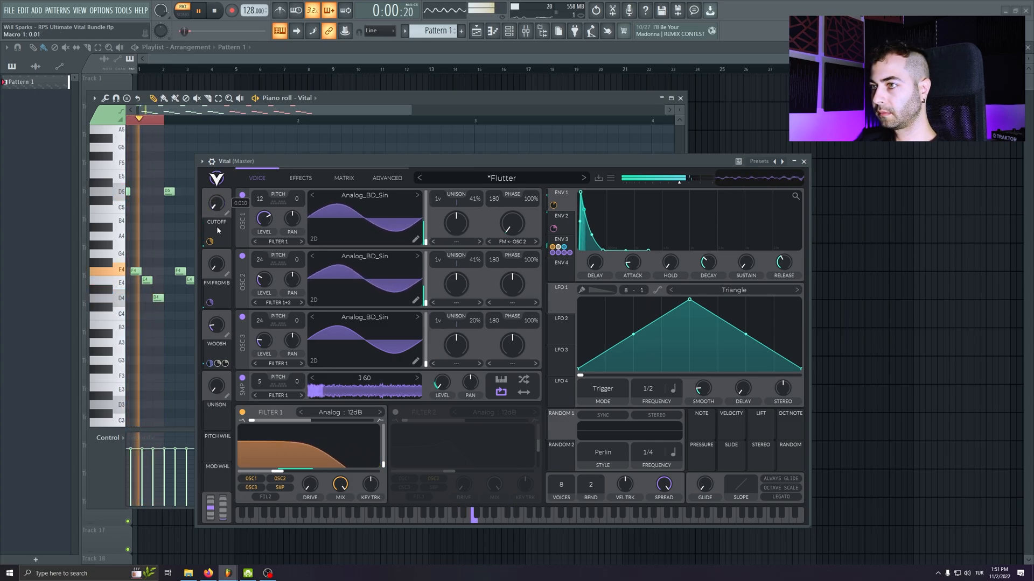
{"action": "left_click", "coordinate": [216, 15]}
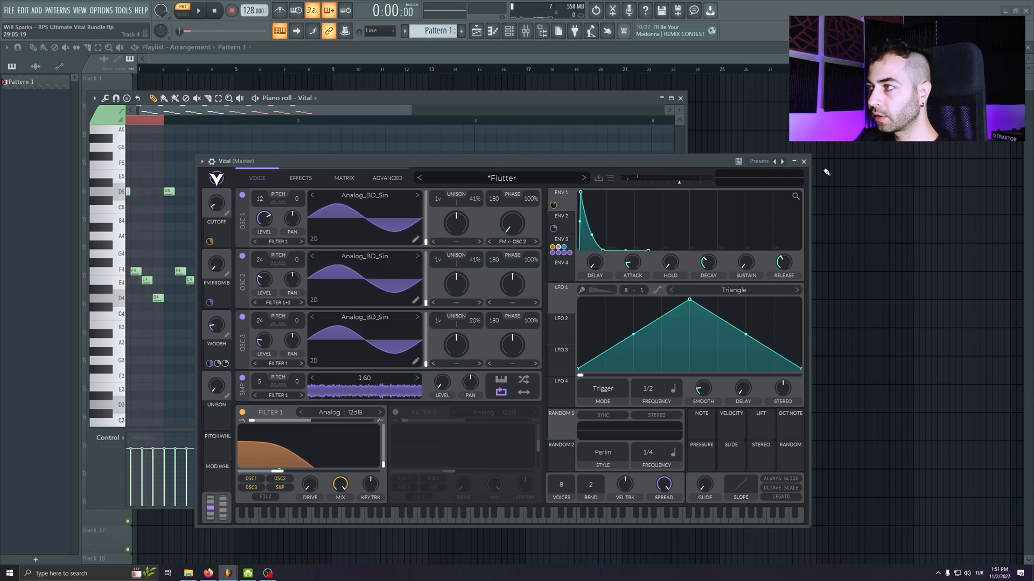
- Close Vital and the piano roll, and rename the Vital channel as ARP
{"action": "left_click", "coordinate": [804, 162]}
{"action": "left_click", "coordinate": [680, 97]}
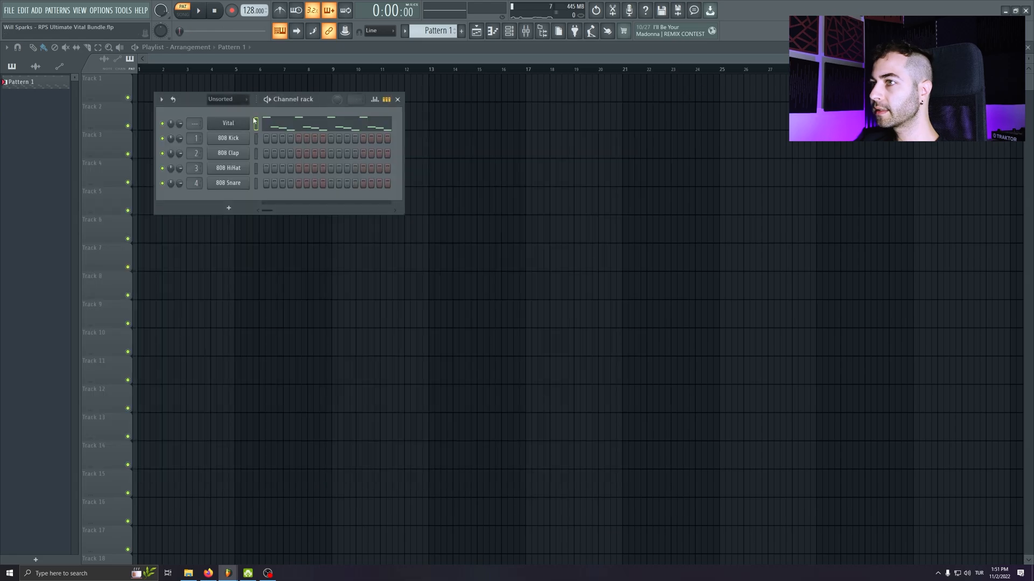
{"action": "right_click", "coordinate": [228, 124]}
{"action": "left_click", "coordinate": [271, 132]}
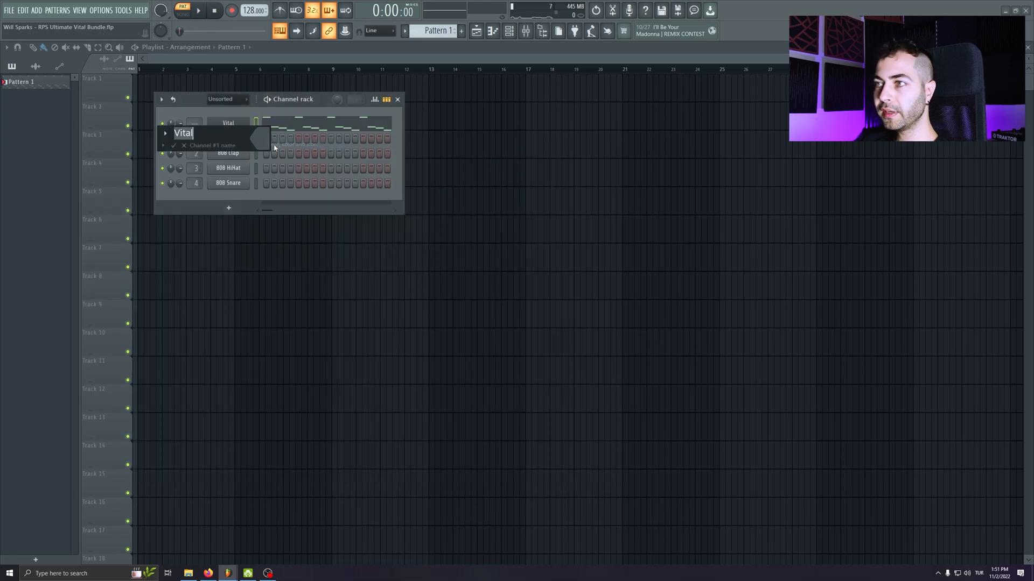
{"action": "type", "text": "ARP"}
{"action": "key", "text": "Return"}
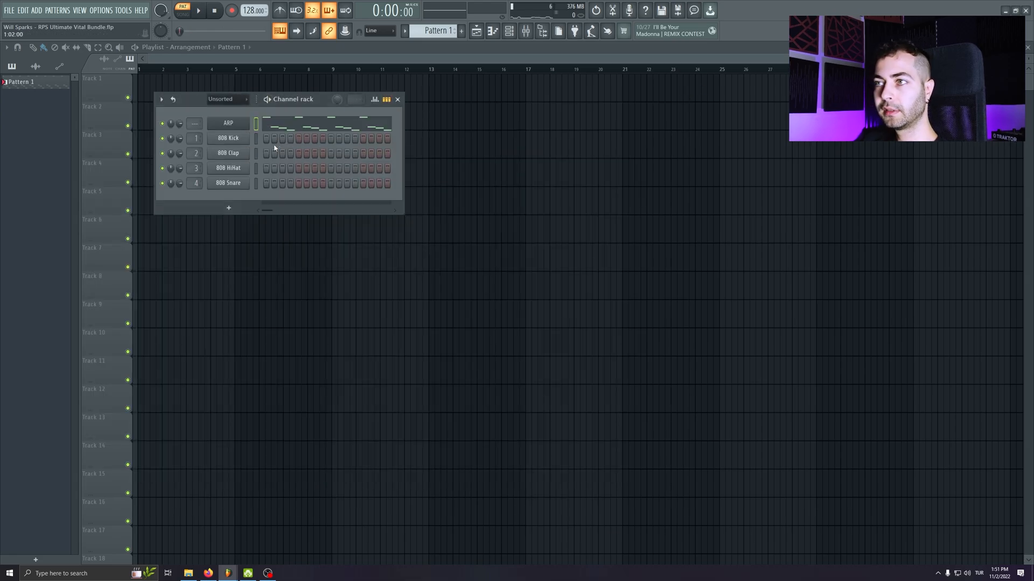
- Place four two-bar Pattern 1 clips end to end from bar 1 on Track 1 and duplicate them to fill 16 bars
{"action": "left_click_drag", "start_coordinate": [200, 115], "coordinate": [153, 86]}
{"action": "left_click", "coordinate": [191, 97]}
{"action": "left_click", "coordinate": [240, 91]}
{"action": "left_click", "coordinate": [293, 88]}
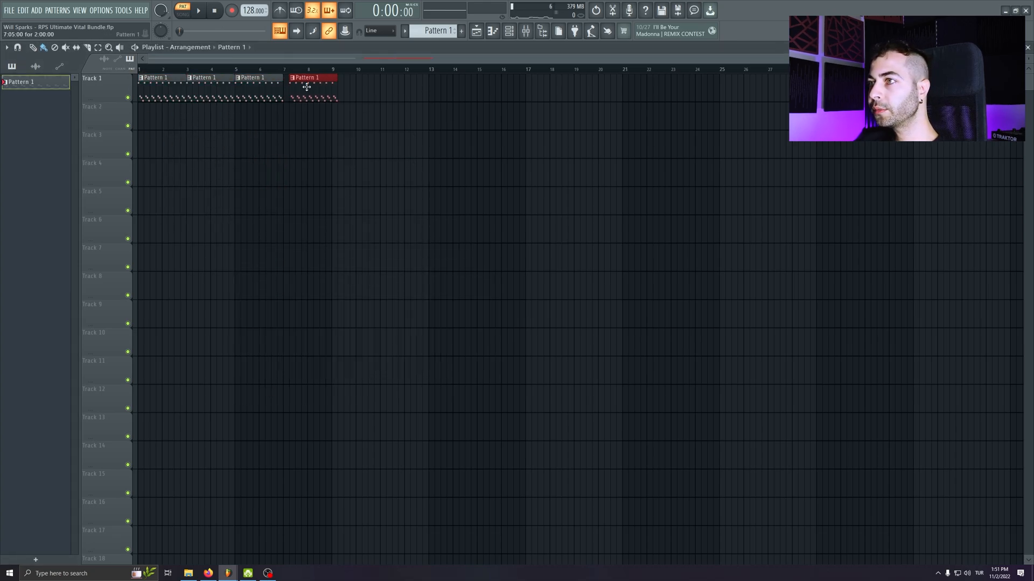
{"action": "key", "text": "ctrl+a"}
{"action": "key", "text": "ctrl+b"}
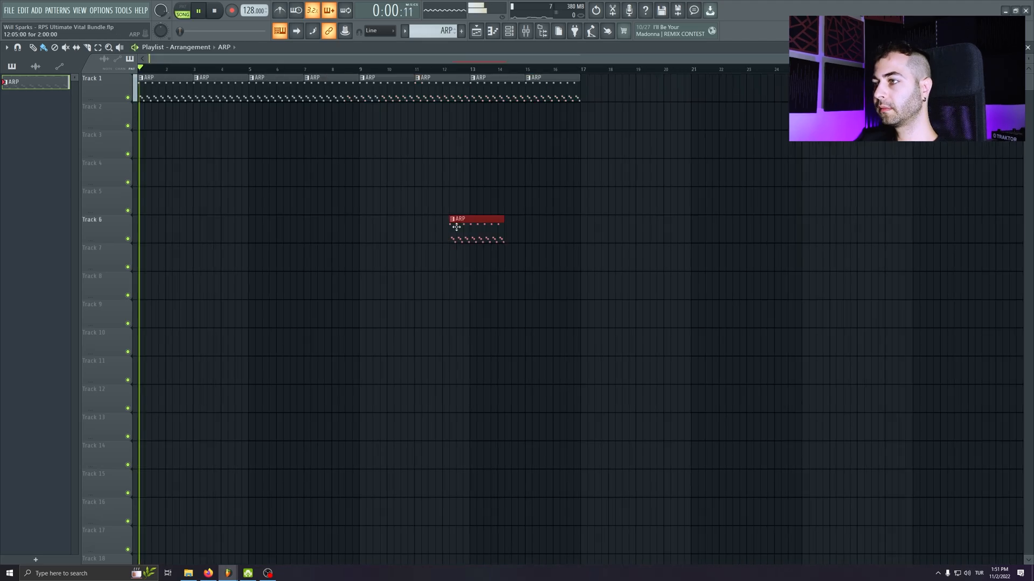
{"action": "right_click", "coordinate": [457, 226]}
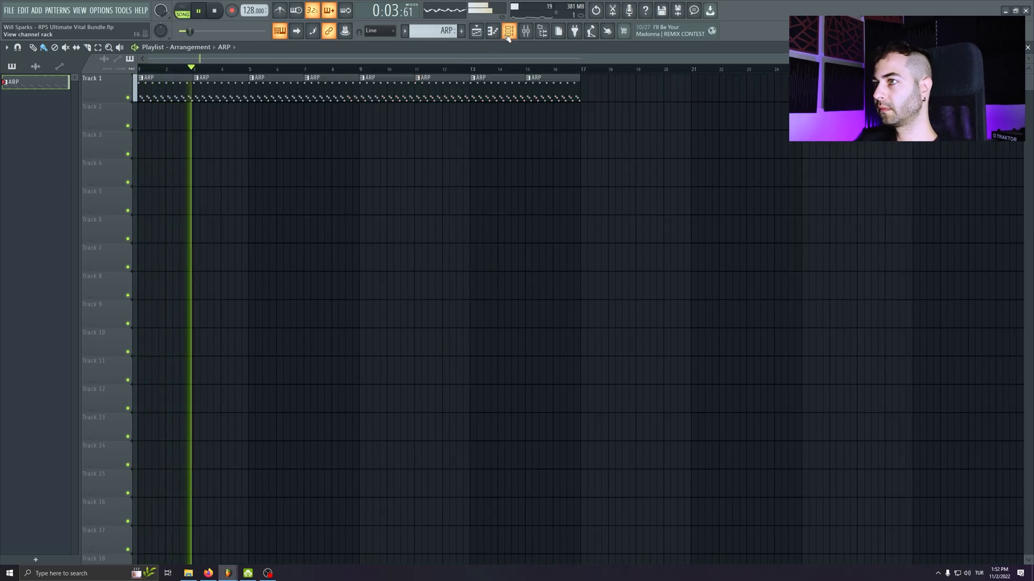
- Reopen the ARP channel's instrument, stop playback and set its Cutoff macro to about 0.19
{"action": "key", "text": "F6"}
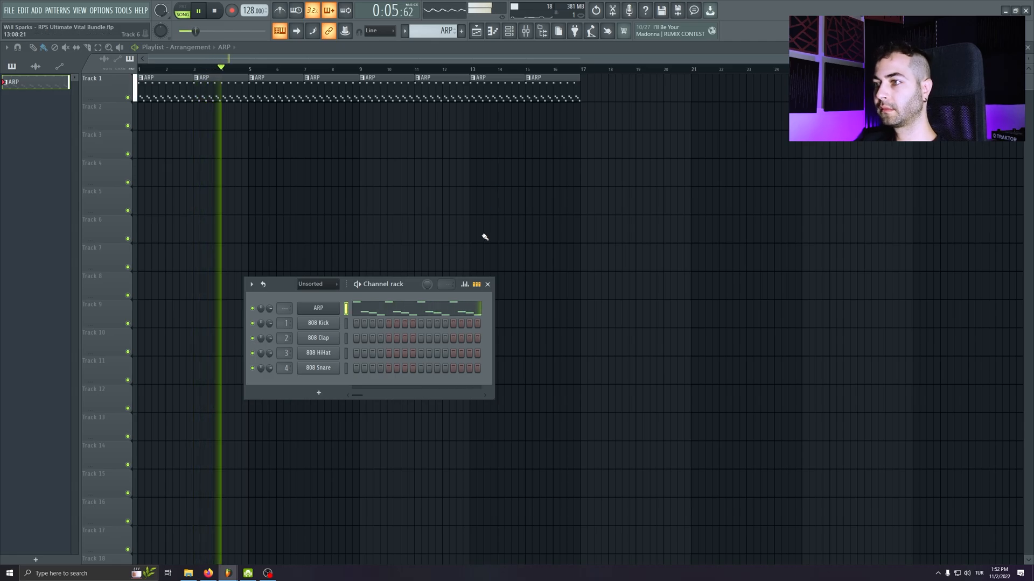
{"action": "left_click", "coordinate": [328, 310]}
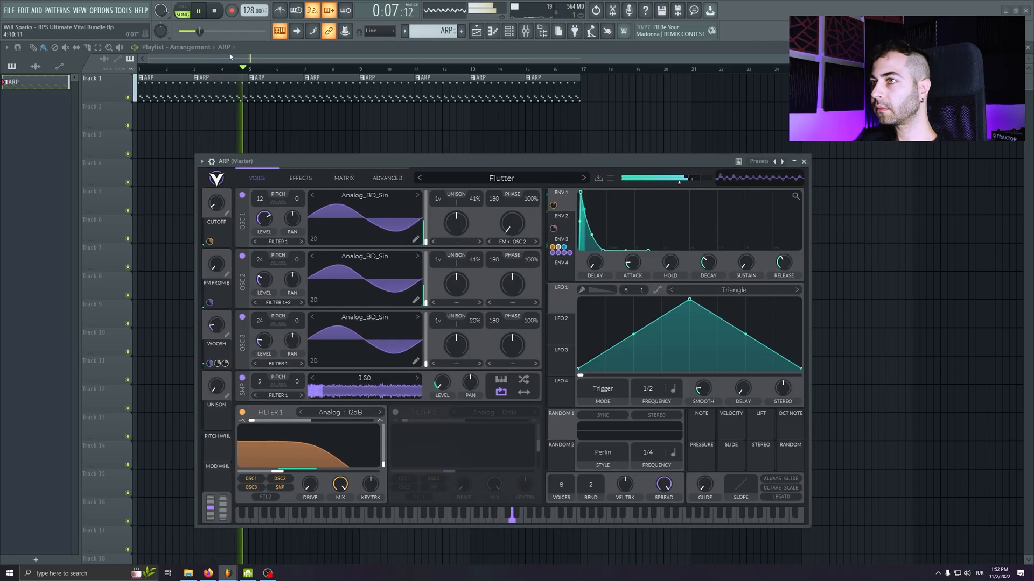
{"action": "left_click", "coordinate": [216, 11]}
{"action": "left_click_drag", "start_coordinate": [216, 203], "coordinate": [215, 194]}
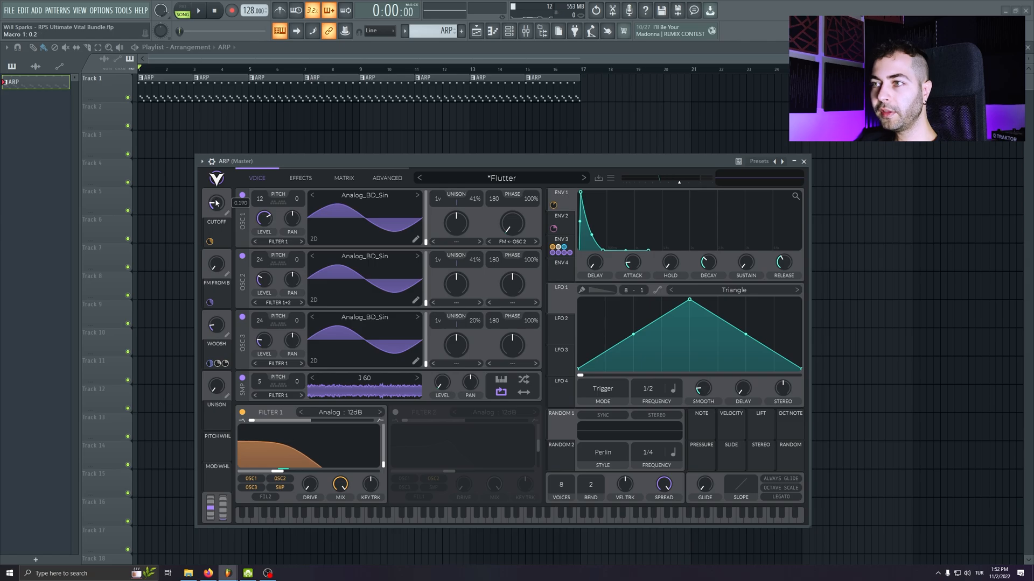
- Create an automation clip for the last tweaked parameter, the ARP instrument's Cutoff macro
{"action": "left_click", "coordinate": [121, 10]}
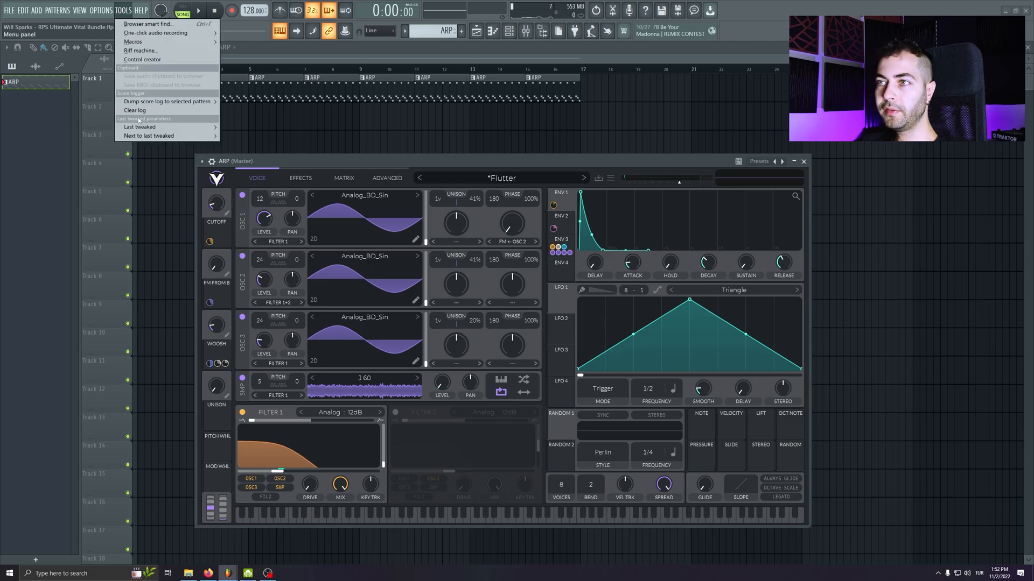
{"action": "mouse_move", "coordinate": [140, 128]}
{"action": "left_click", "coordinate": [258, 190]}
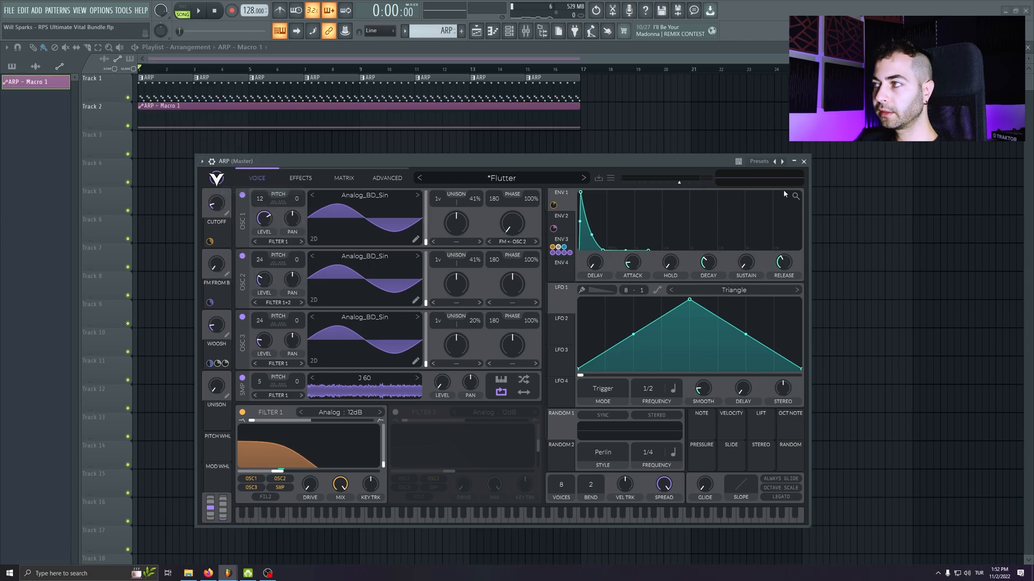
- Close Vital and shape the cutoff automation to stay flat until bar 9, ramp up to bar 17 and drop back
{"action": "left_click", "coordinate": [804, 162]}
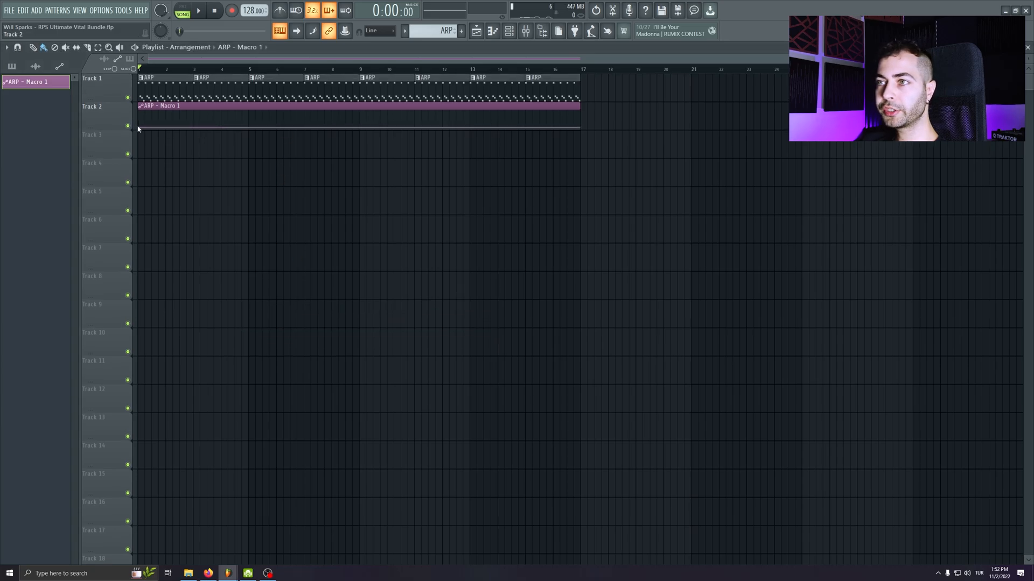
{"action": "left_click_drag", "start_coordinate": [580, 129], "coordinate": [580, 111]}
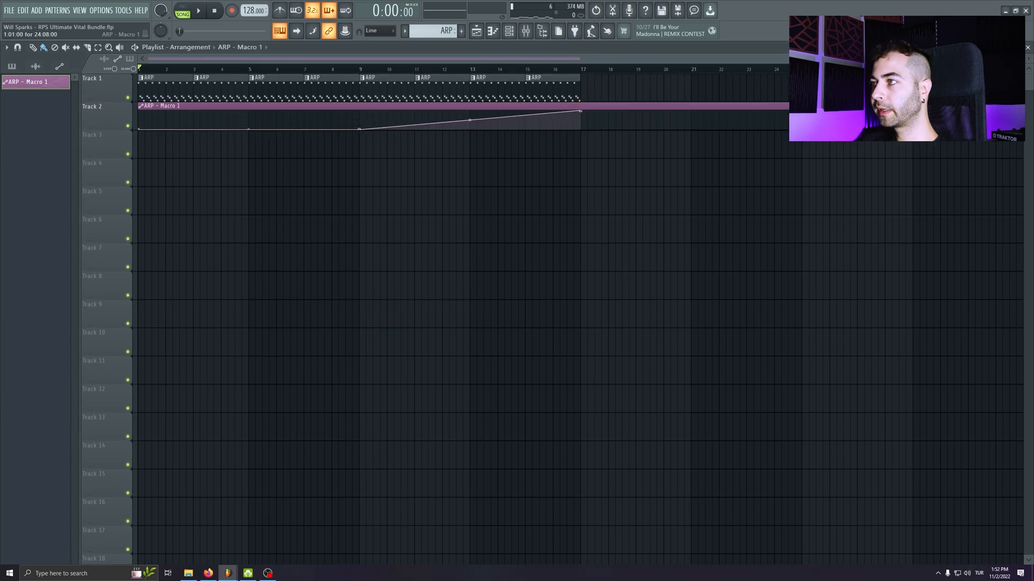
{"action": "left_click", "coordinate": [616, 126]}
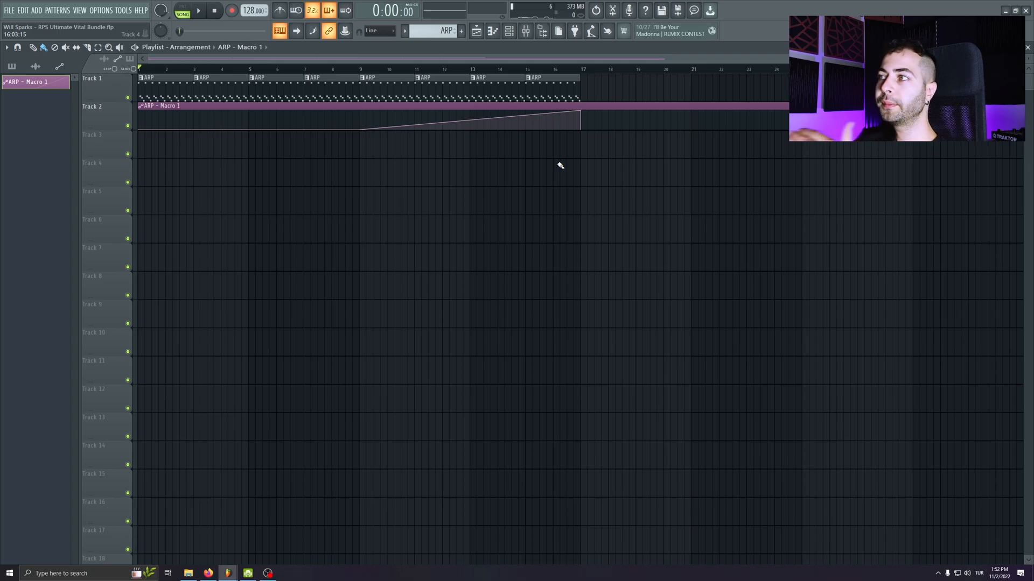
- Duplicate ARP clips on Track 1 to extend the arrangement to bar 25, with a second cutoff ramp running from bar 17 to 25
{"action": "key", "text": "ctrl+a"}
{"action": "key", "text": "ctrl+b"}
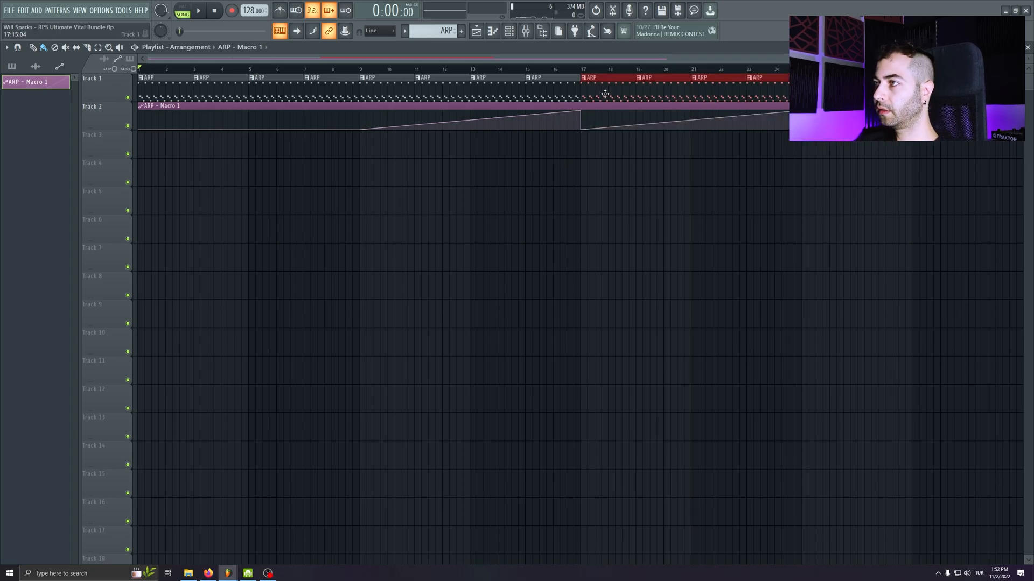
{"action": "scroll", "coordinate": [374, 235], "scroll_direction": "down", "scroll_amount": 3}
{"action": "left_click", "coordinate": [700, 215]}
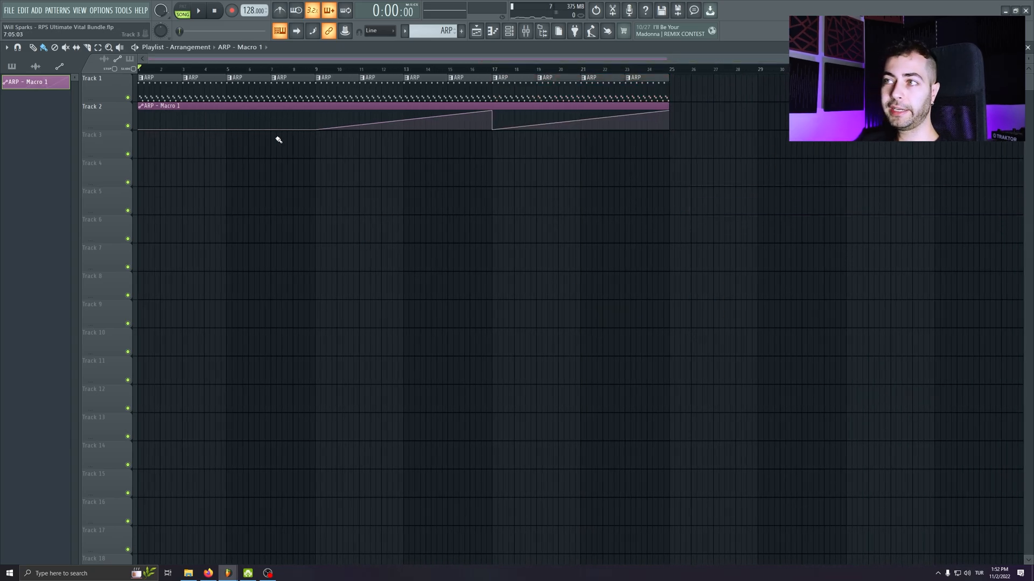
- Play the arrangement from bar 13 through the cutoff drop at bar 17, then stop playback
{"action": "left_click", "coordinate": [405, 68]}
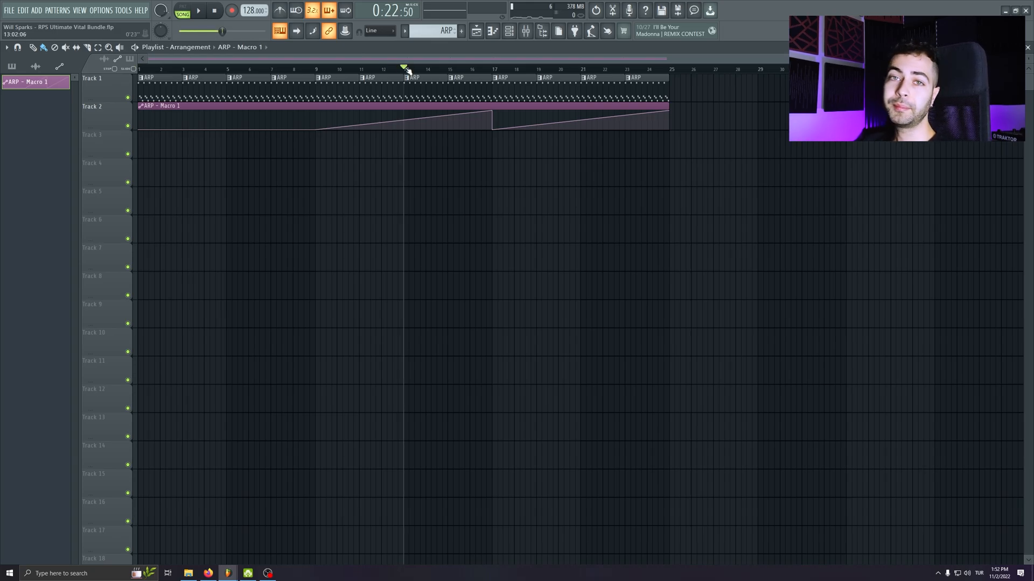
{"action": "key", "text": "space"}
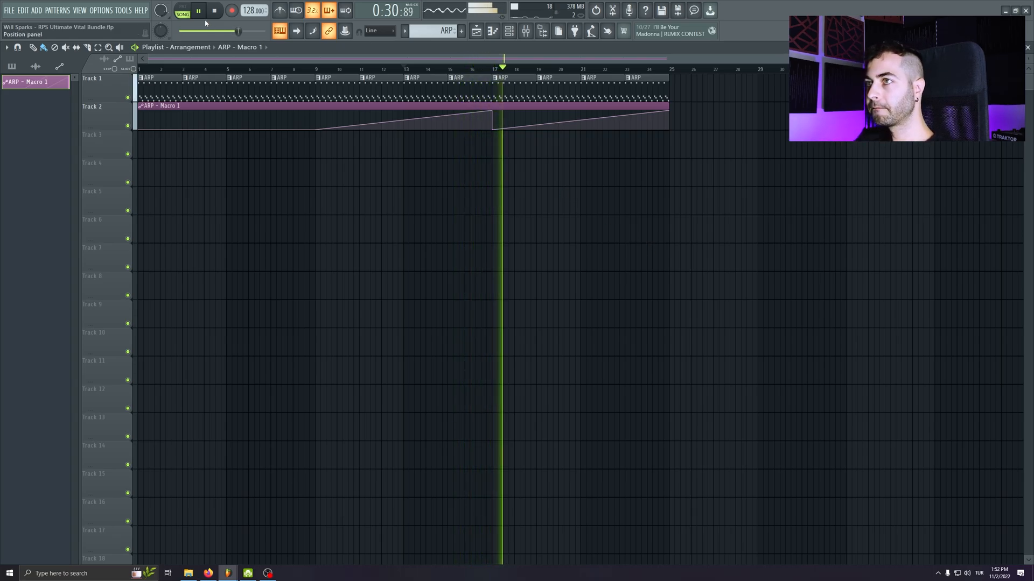
{"action": "key", "text": "space"}
- Show all channels in the channel rack and clone the ARP channel
{"action": "left_click", "coordinate": [510, 30]}
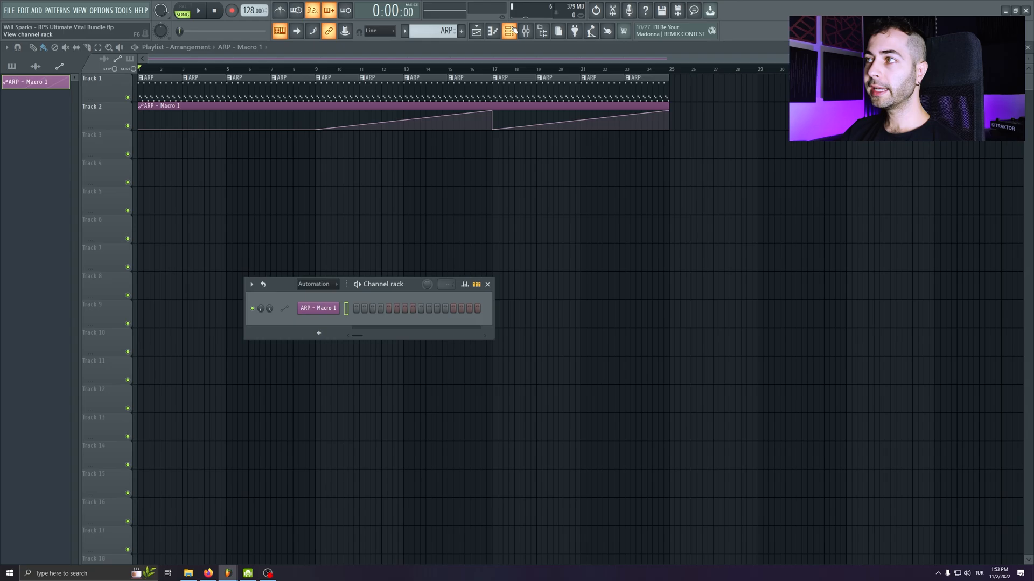
{"action": "left_click", "coordinate": [318, 289]}
{"action": "left_click", "coordinate": [318, 293]}
{"action": "left_click_drag", "start_coordinate": [408, 283], "coordinate": [402, 240]}
{"action": "right_click", "coordinate": [330, 256]}
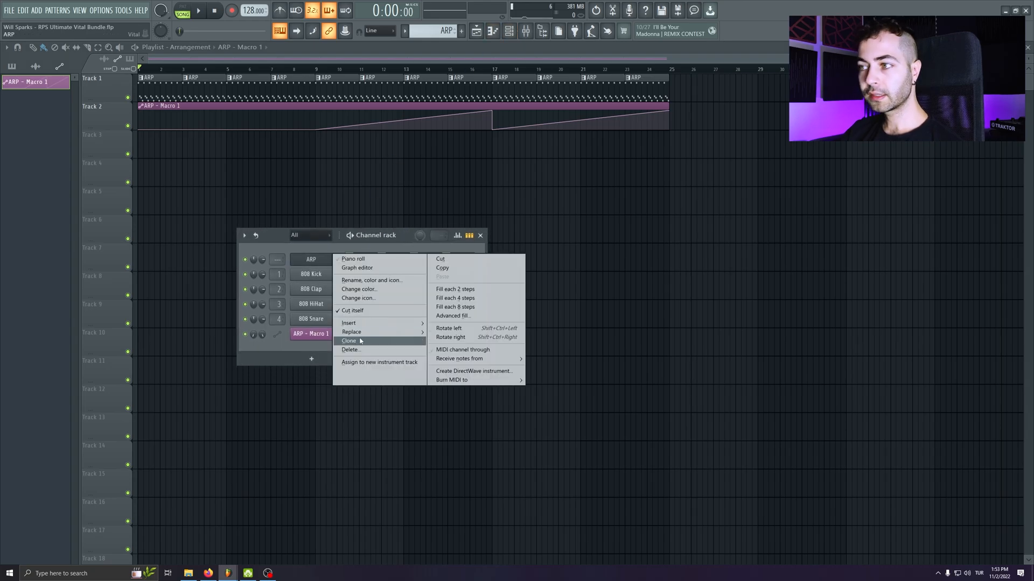
{"action": "left_click", "coordinate": [360, 340]}
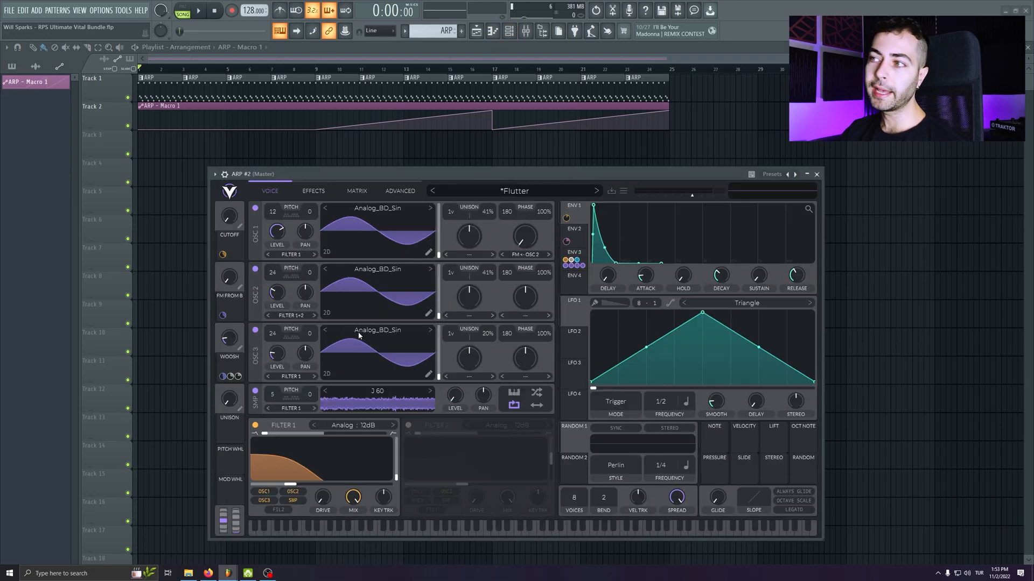
- Browse the cloned instrument's RPS - Ultimate Vital Bundle presets sorted by style, and audition Bass Cannon
{"action": "left_click", "coordinate": [514, 191]}
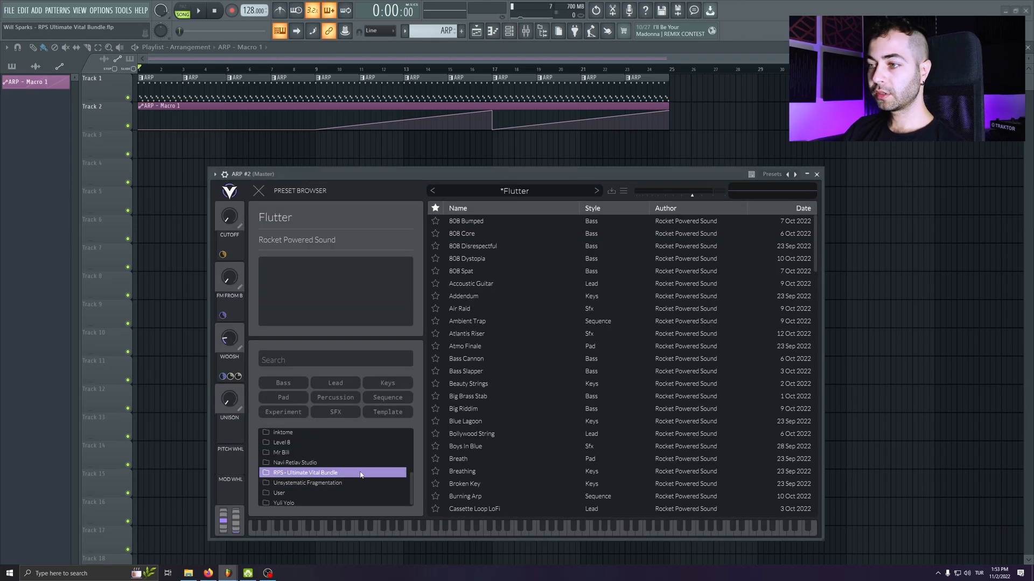
{"action": "left_click_drag", "start_coordinate": [526, 180], "coordinate": [474, 171]}
{"action": "left_click", "coordinate": [550, 200]}
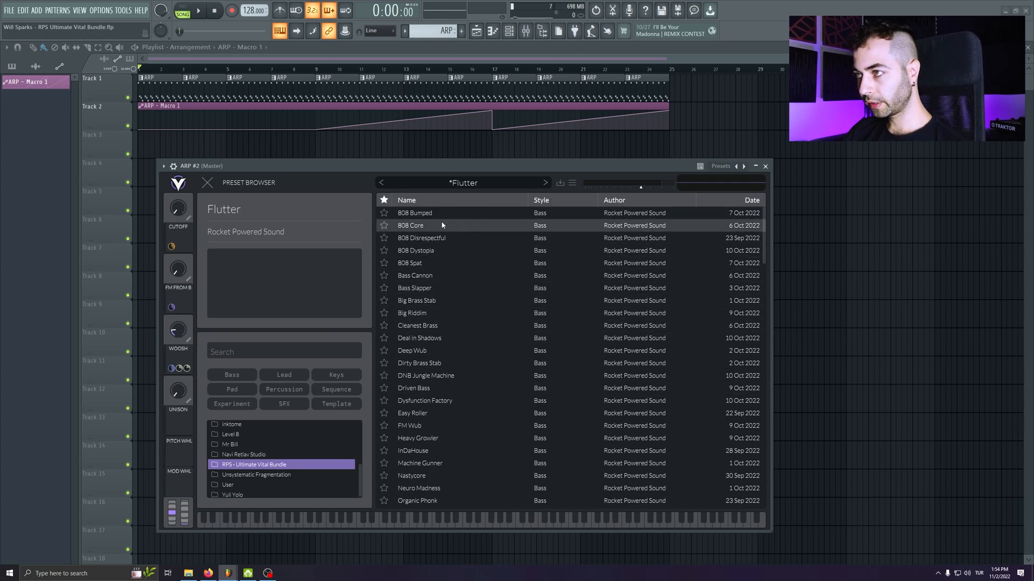
{"action": "left_click", "coordinate": [441, 275]}
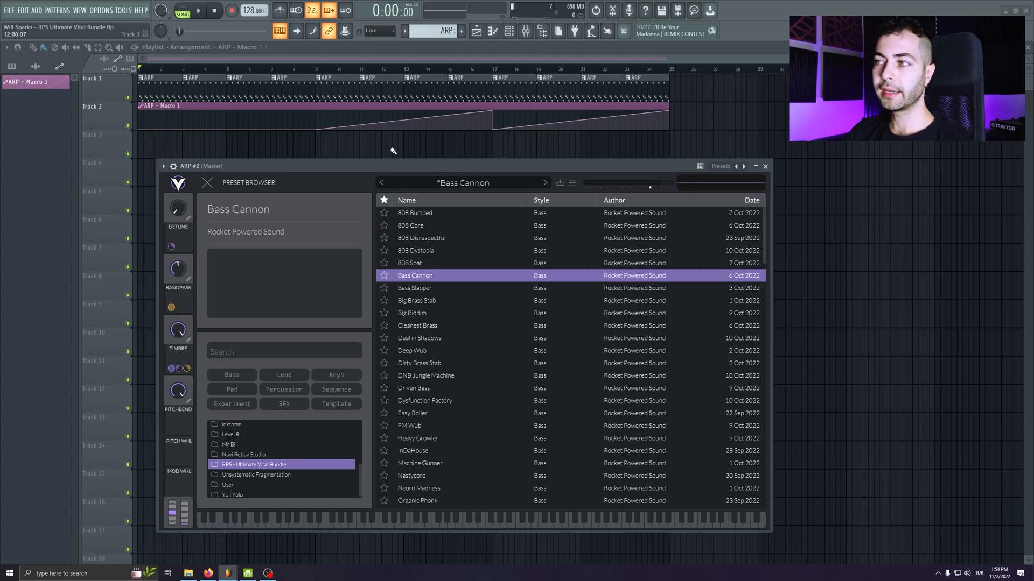
{"action": "left_click_drag", "start_coordinate": [388, 168], "coordinate": [390, 158]}
{"action": "key", "text": "x"}
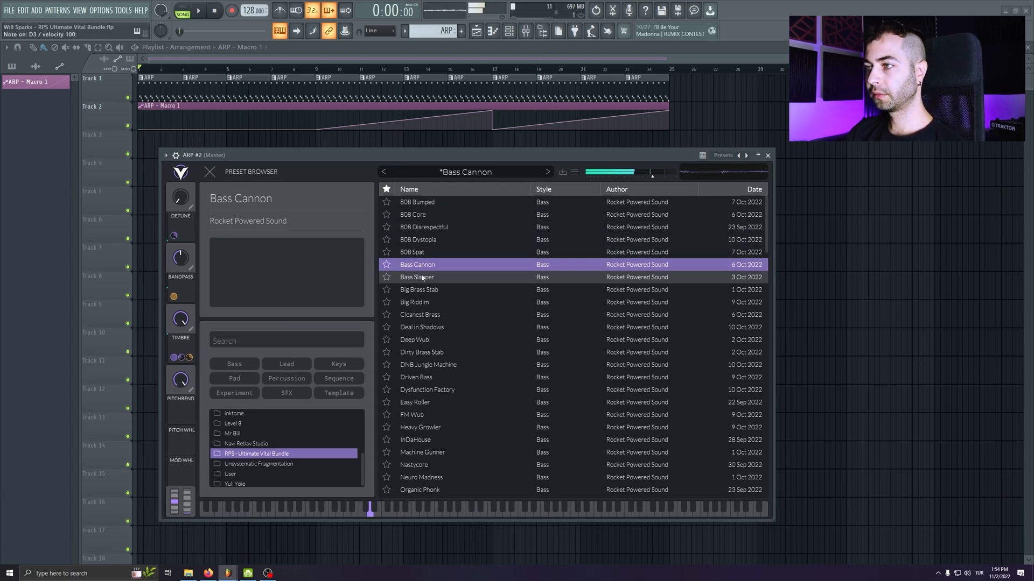
- Audition the bass presets Bass Slapper, Big Riddim, Big Brass Stab and Cleanest Brass
{"action": "left_click", "coordinate": [422, 277]}
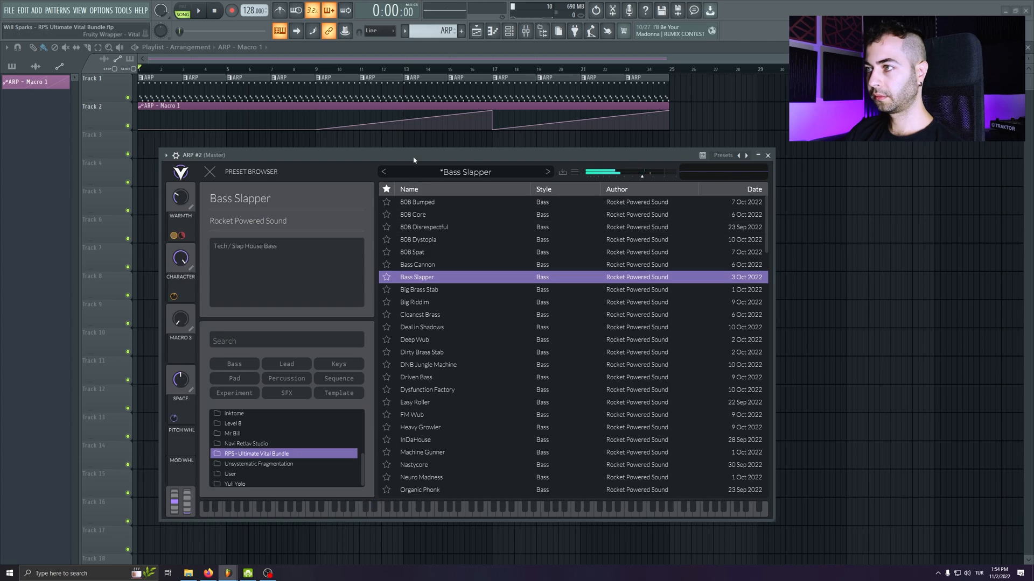
{"action": "left_click", "coordinate": [430, 301]}
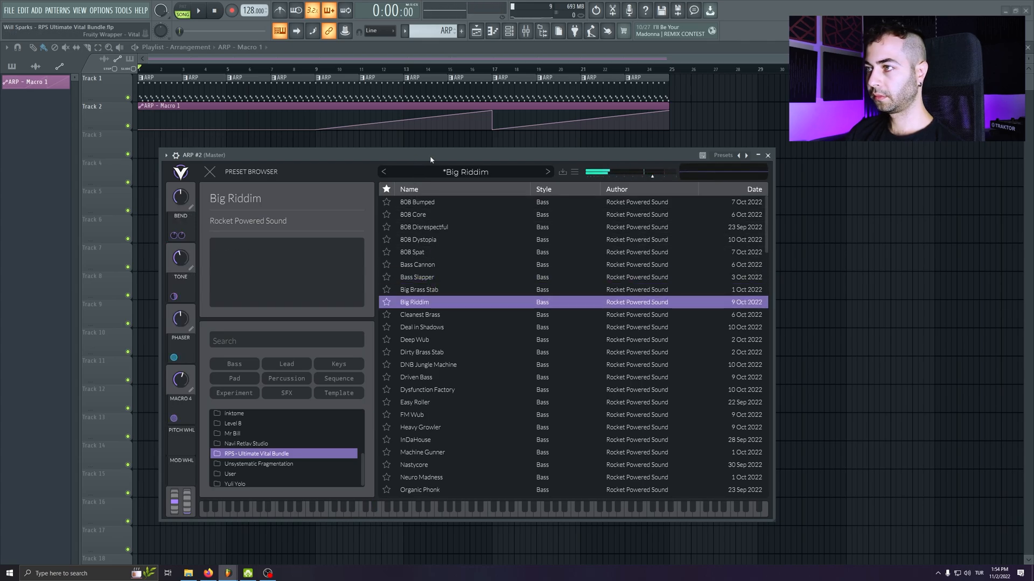
{"action": "left_click", "coordinate": [419, 289]}
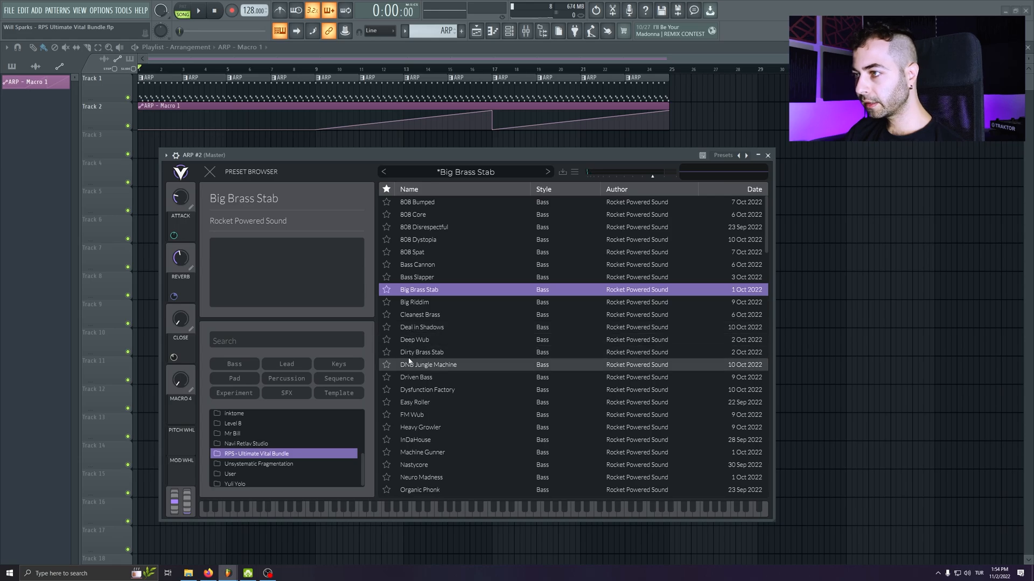
{"action": "left_click", "coordinate": [412, 316]}
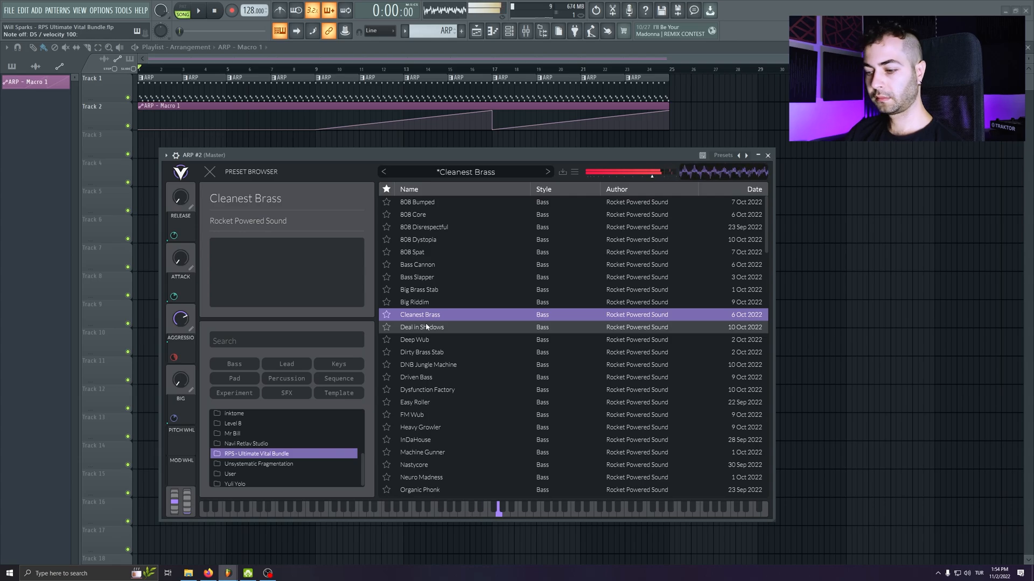
- Choose D as the typing keyboard's root note and audition Deal in Shadows, Dirty Brass Stab and DNB Jungle Machine
{"action": "right_click", "coordinate": [282, 32]}
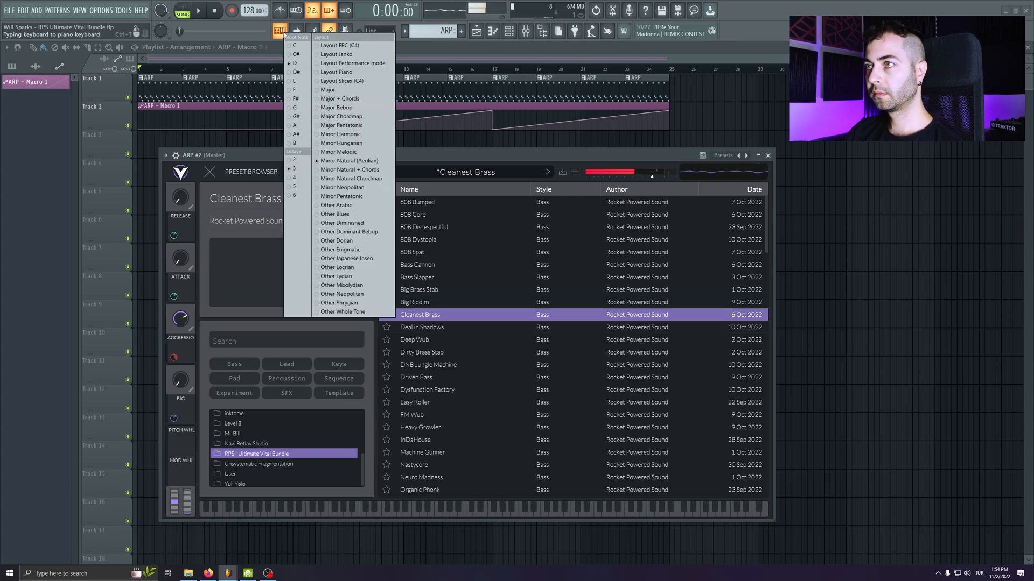
{"action": "left_click", "coordinate": [296, 65]}
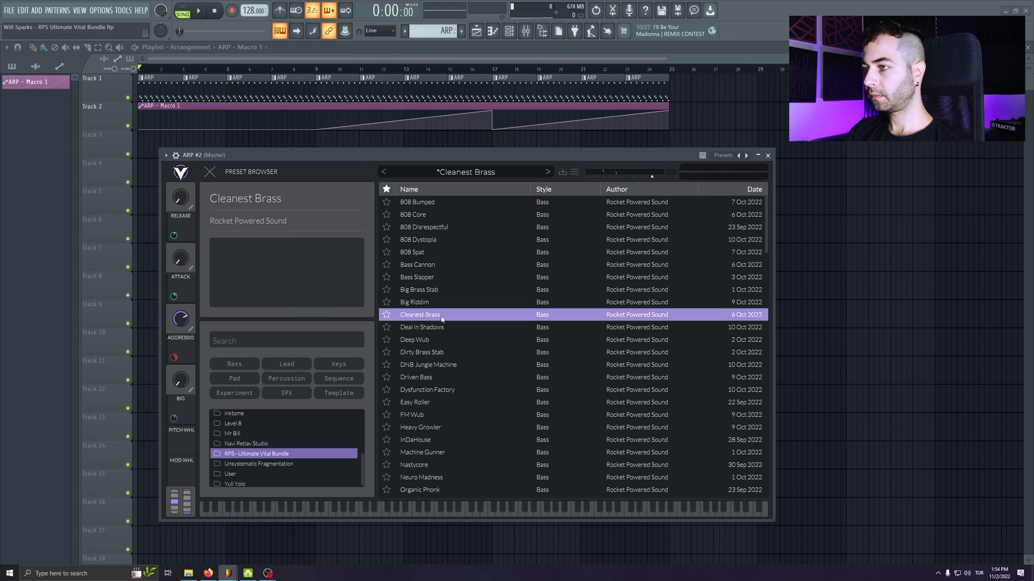
{"action": "left_click", "coordinate": [422, 328]}
{"action": "key", "text": "c"}
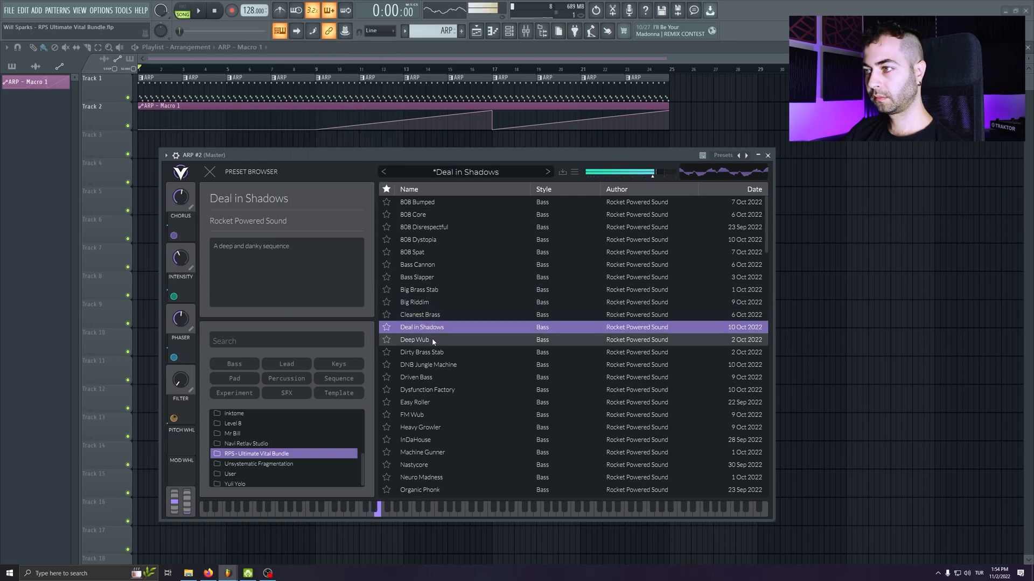
{"action": "key", "text": "Down"}
{"action": "key", "text": "Down"}
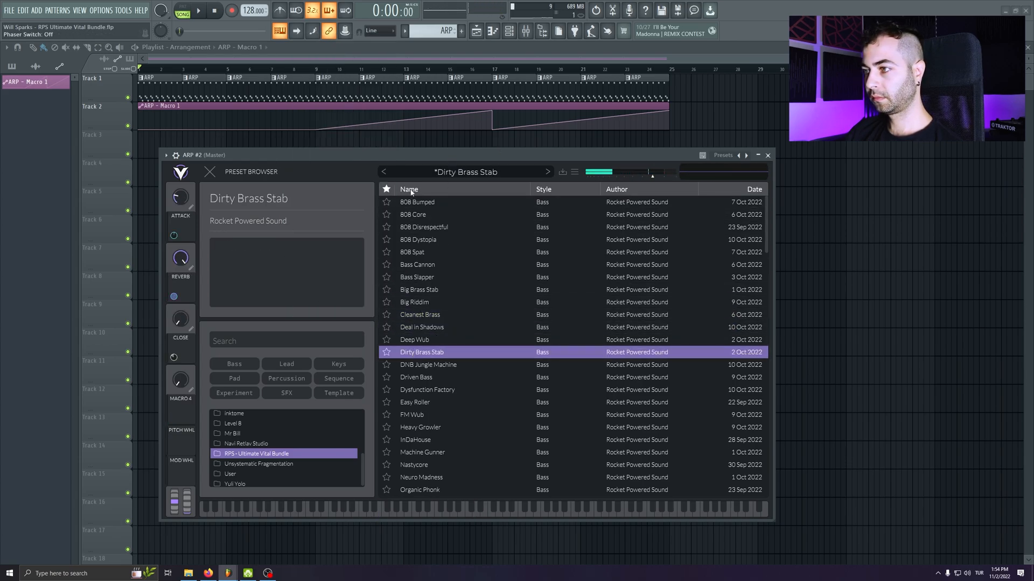
{"action": "left_click", "coordinate": [443, 365]}
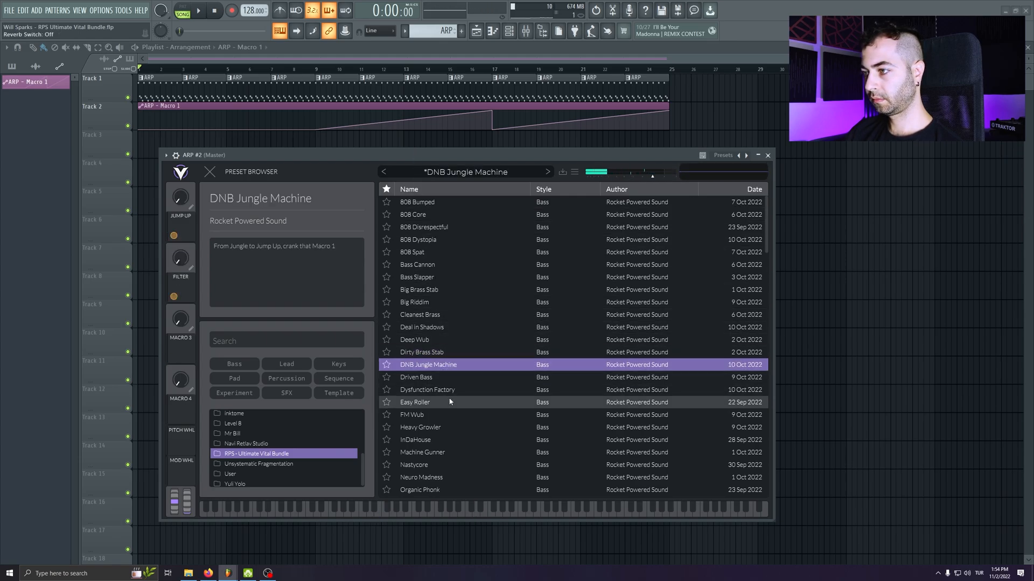
- Audition the bass presets Machine Gunner, Painful Slap, Riddim Sweeper and Sub Deathrattle
{"action": "scroll", "coordinate": [442, 388], "scroll_direction": "down", "scroll_amount": 1}
{"action": "left_click", "coordinate": [442, 395]}
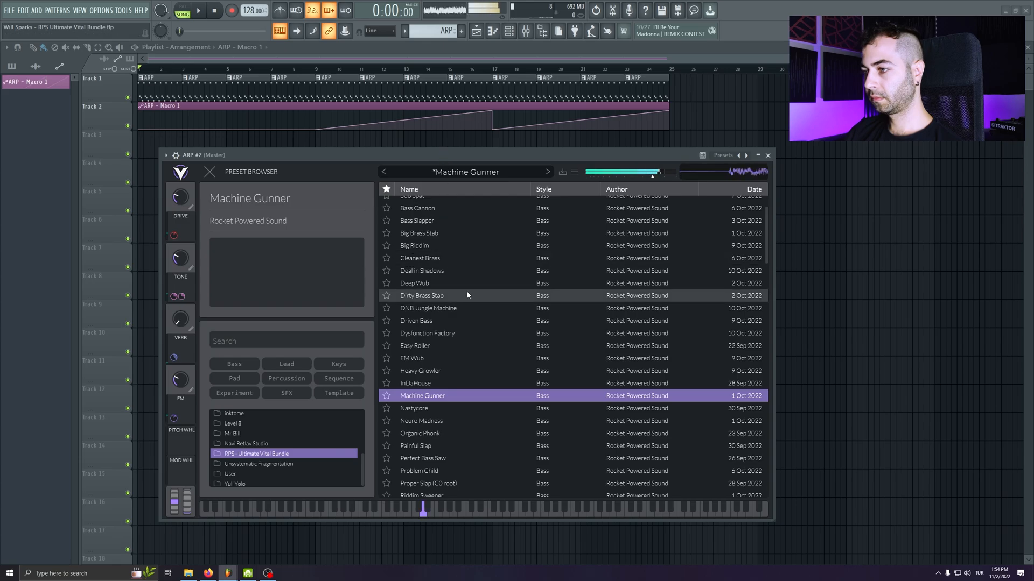
{"action": "scroll", "coordinate": [457, 299], "scroll_direction": "down", "scroll_amount": 2}
{"action": "left_click", "coordinate": [443, 390]}
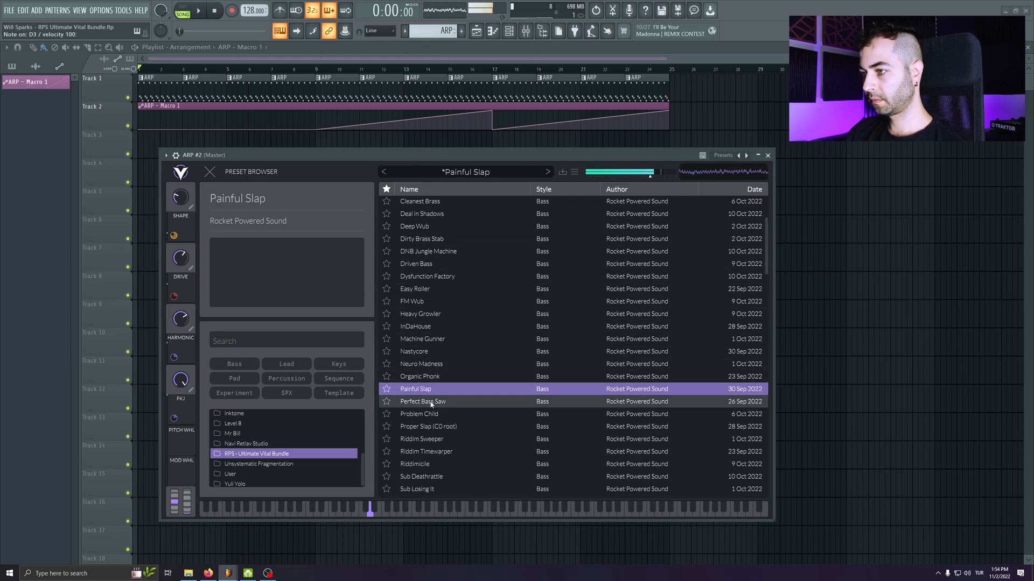
{"action": "left_click", "coordinate": [428, 439]}
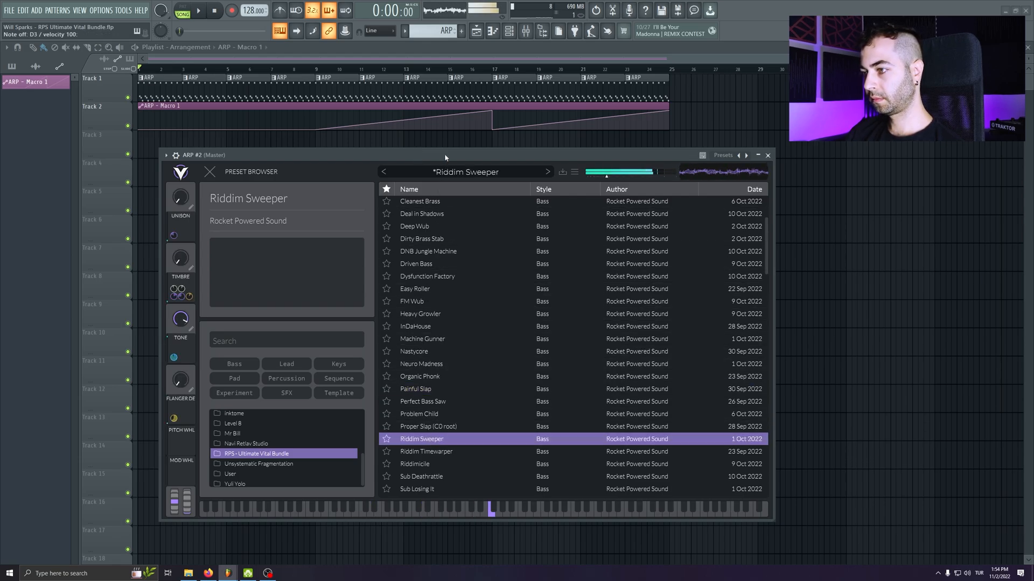
{"action": "left_click", "coordinate": [422, 477]}
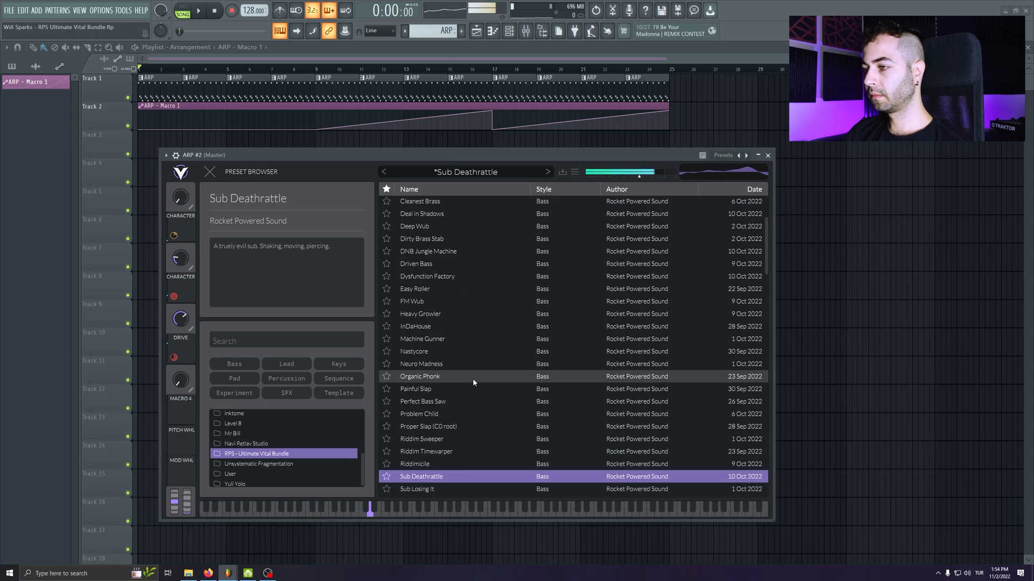
- Load the Sub Losing It preset, mark it as a favourite and play a test note
{"action": "scroll", "coordinate": [472, 379], "scroll_direction": "down", "scroll_amount": 2}
{"action": "left_click", "coordinate": [430, 433]}
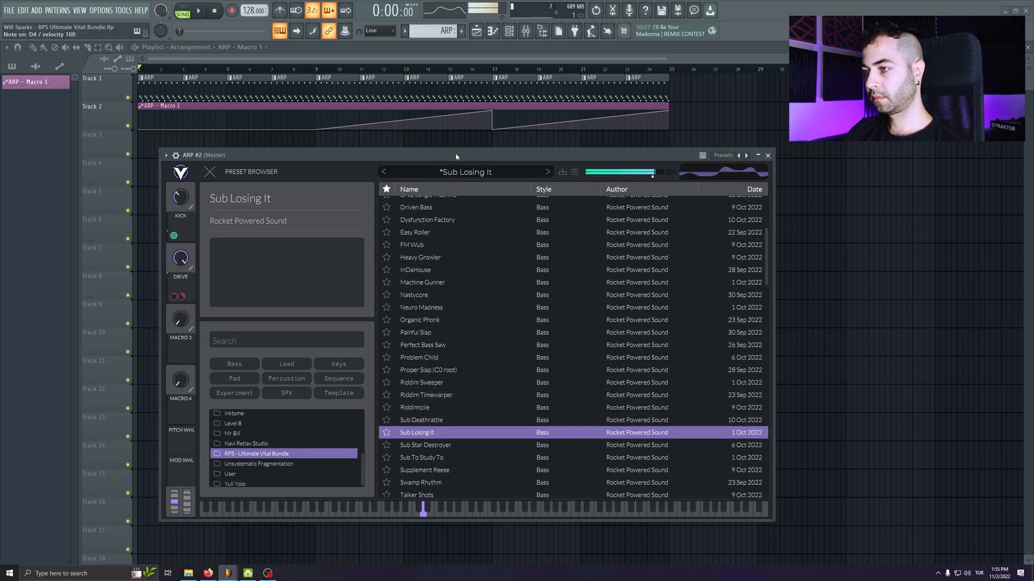
{"action": "left_click", "coordinate": [390, 431]}
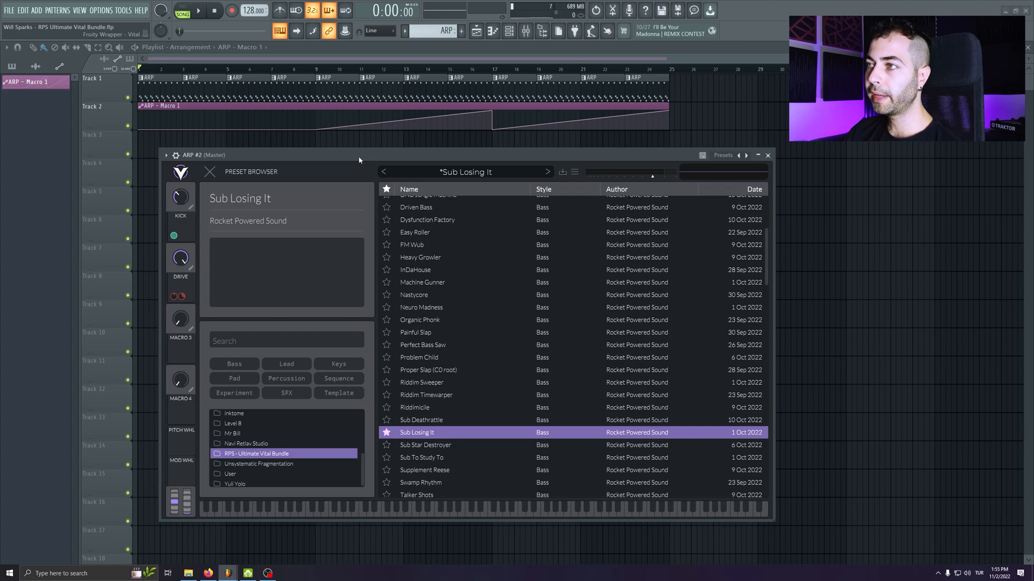
{"action": "key", "text": "x"}
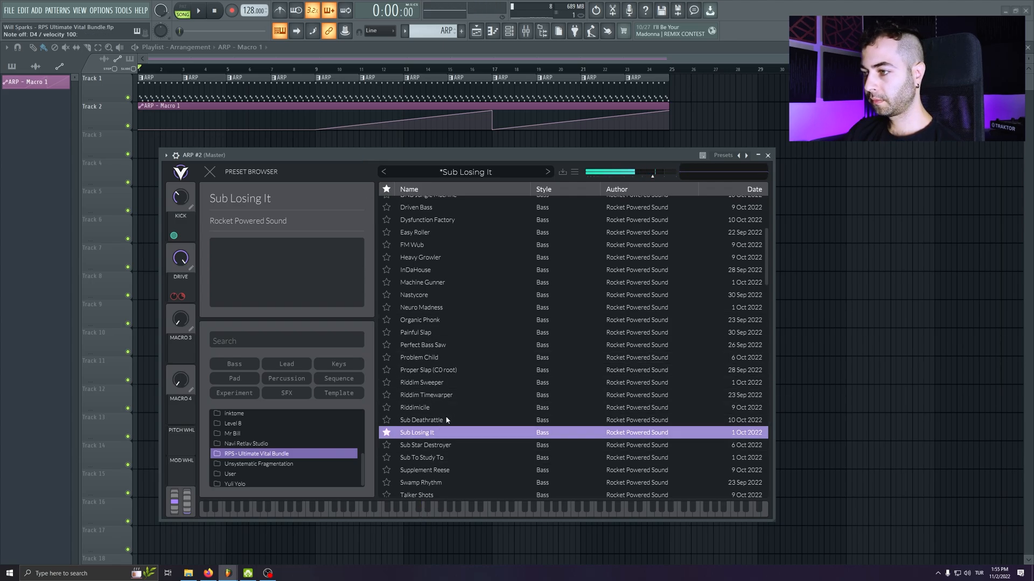
- Audition the Supplement Reese preset and compare it with Cleanest Brass
{"action": "left_click", "coordinate": [425, 470]}
{"action": "key", "text": "x"}
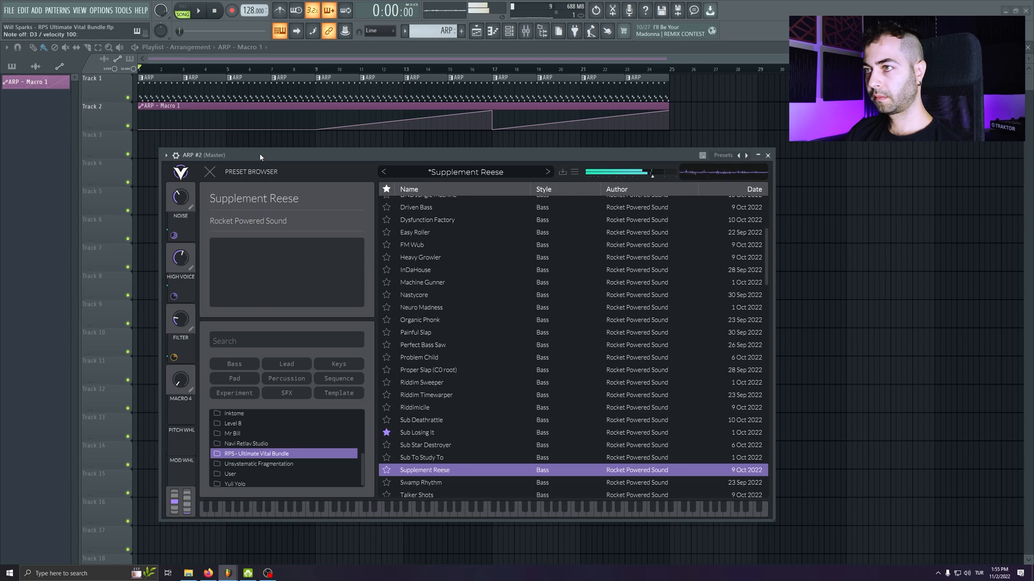
{"action": "scroll", "coordinate": [447, 377], "scroll_direction": "up", "scroll_amount": 3}
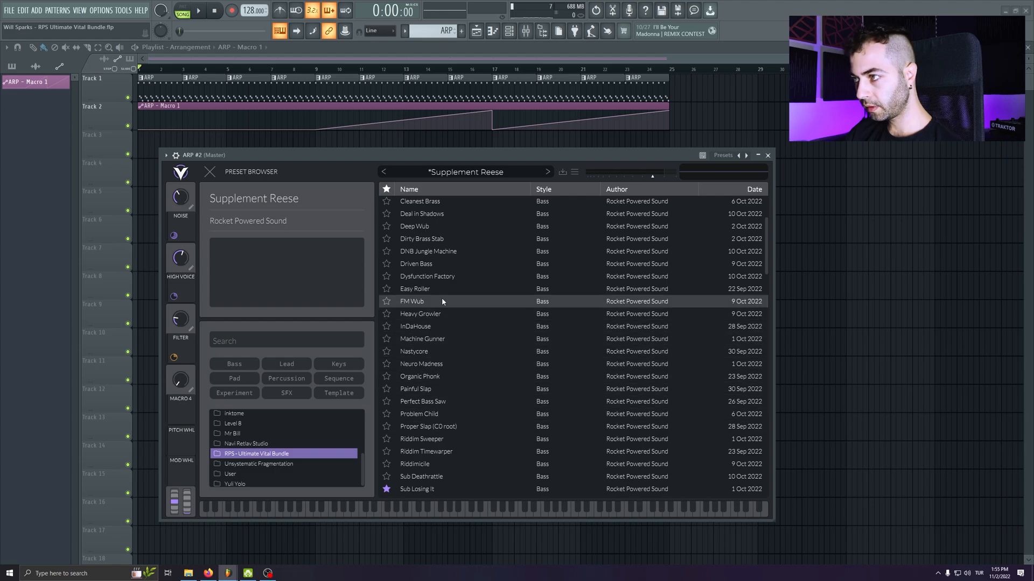
{"action": "scroll", "coordinate": [439, 270], "scroll_direction": "up", "scroll_amount": 2}
{"action": "left_click", "coordinate": [435, 239]}
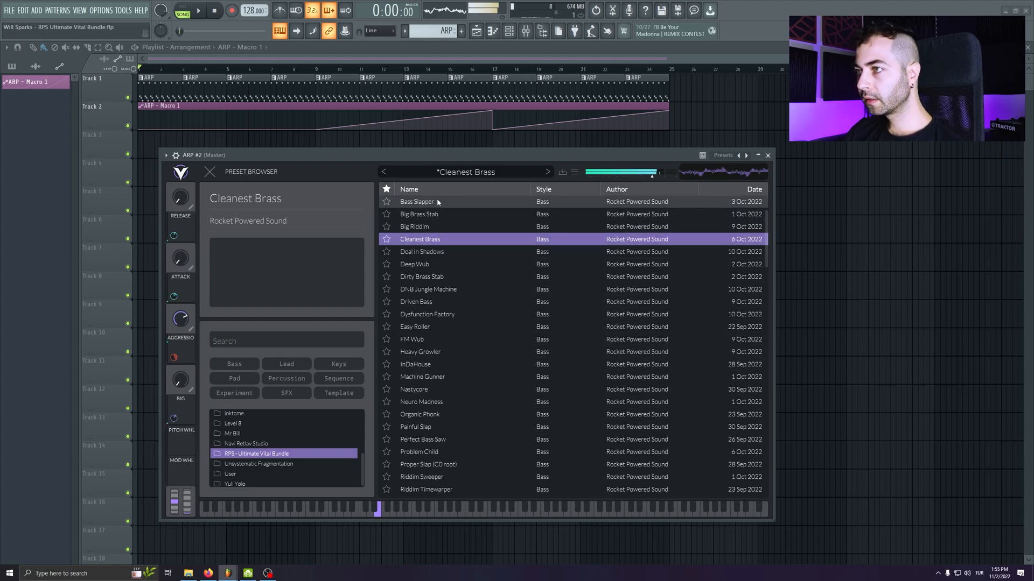
- Load the Big Brass Stab preset, raise its Reverb macro and close the instrument window
{"action": "left_click", "coordinate": [433, 215]}
{"action": "key", "text": "c"}
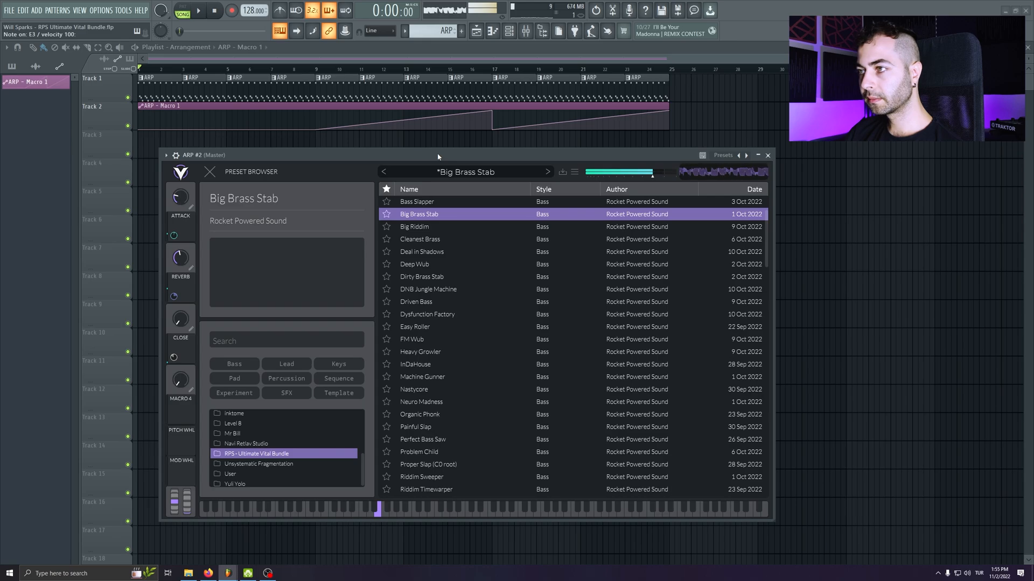
{"action": "scroll", "coordinate": [455, 236], "scroll_direction": "up", "scroll_amount": 3}
{"action": "key", "text": "x"}
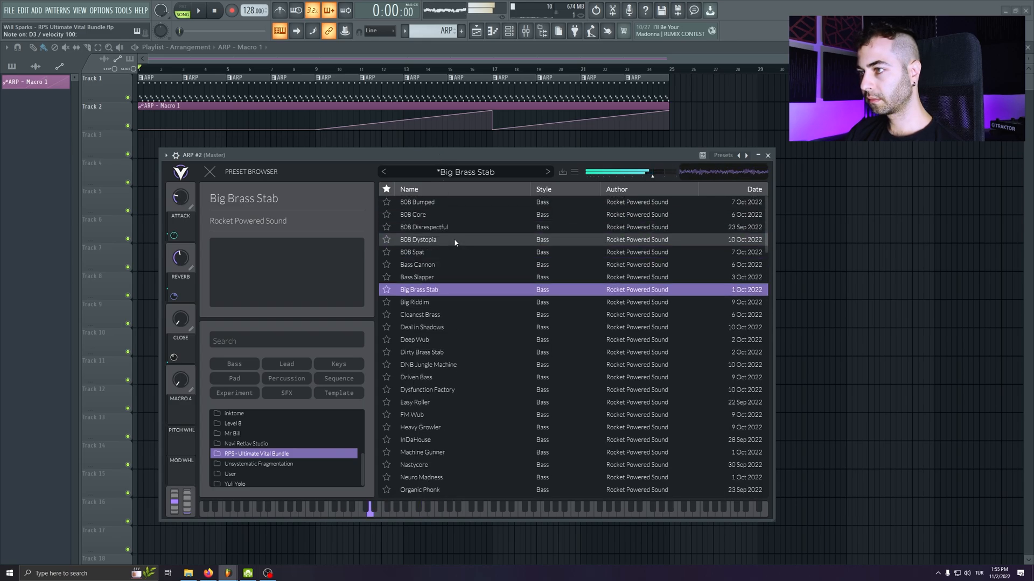
{"action": "left_click_drag", "start_coordinate": [180, 263], "coordinate": [180, 231]}
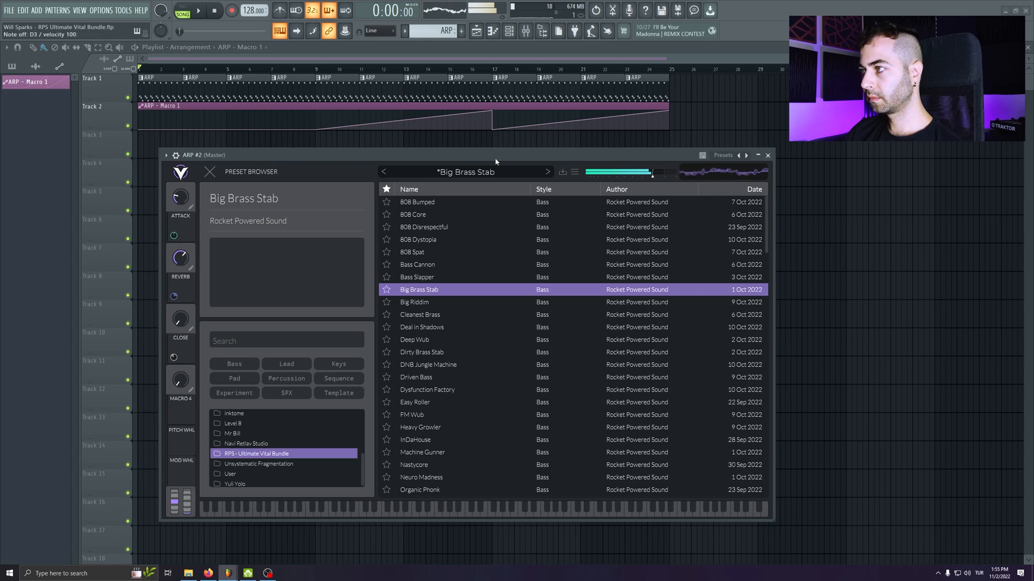
{"action": "left_click", "coordinate": [768, 156]}
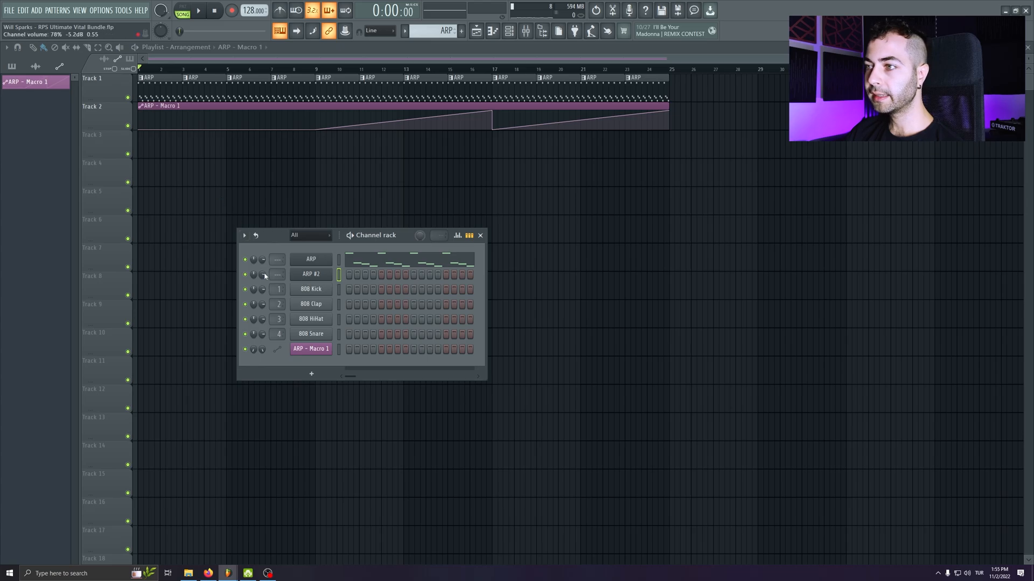
- Rename the cloned ARP channel as REESE
{"action": "key", "text": "F2"}
{"action": "type", "text": "REESE"}
{"action": "key", "text": "Return"}
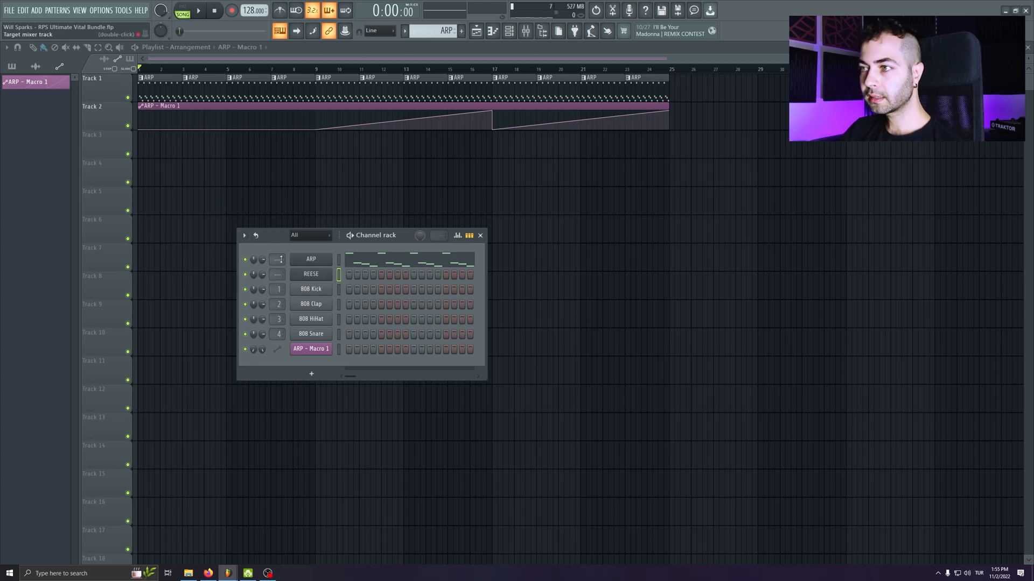
- Route ARP to mixer track 1 and REESE to mixer track 2, and open the REESE channel's piano roll
{"action": "double_click", "coordinate": [270, 258]}
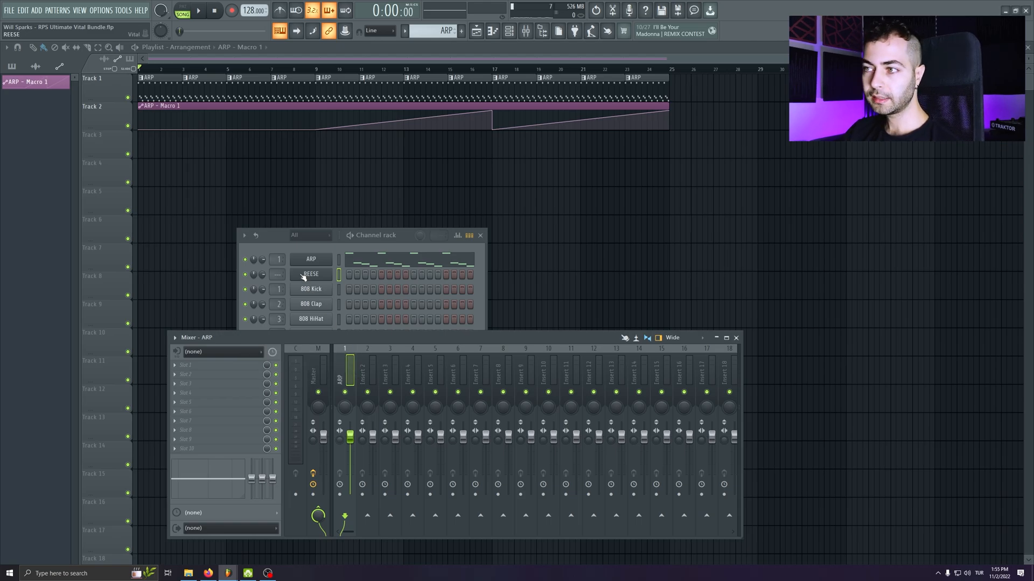
{"action": "key", "text": "ctrl+l"}
{"action": "right_click", "coordinate": [317, 274]}
{"action": "left_click", "coordinate": [350, 274]}
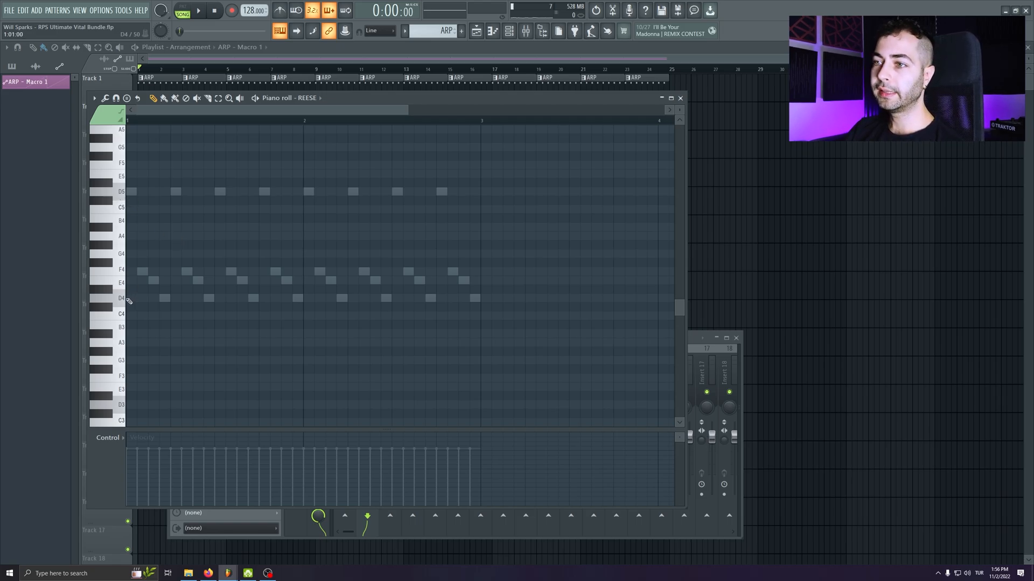
- Draw a one-bar D3 note at the start of the REESE piano roll and play the song
{"action": "left_click", "coordinate": [132, 198]}
{"action": "left_click_drag", "start_coordinate": [115, 209], "coordinate": [109, 410]}
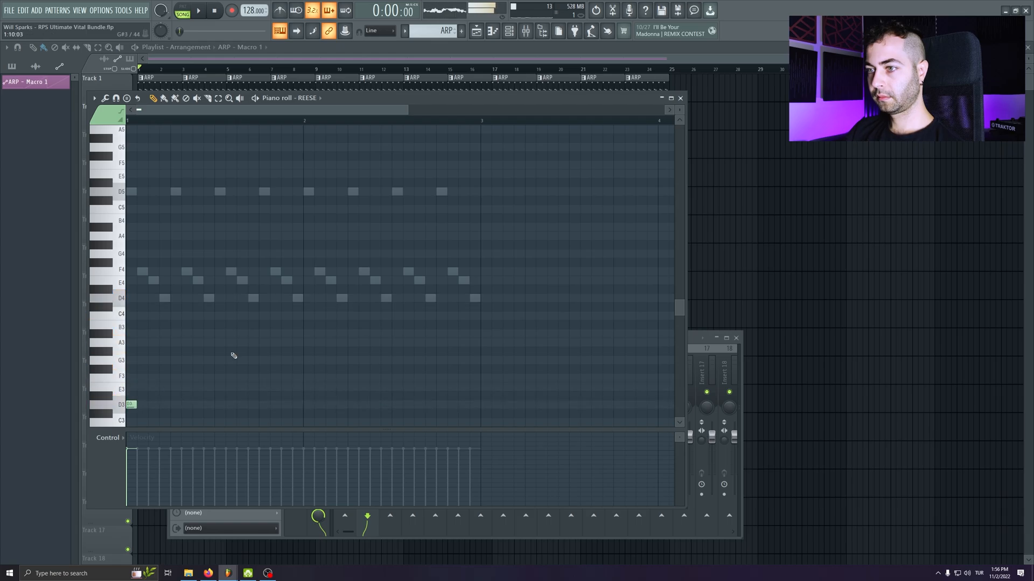
{"action": "scroll", "coordinate": [218, 350], "scroll_direction": "down", "scroll_amount": 6}
{"action": "left_click_drag", "start_coordinate": [136, 244], "coordinate": [303, 245]}
{"action": "key", "text": "space"}
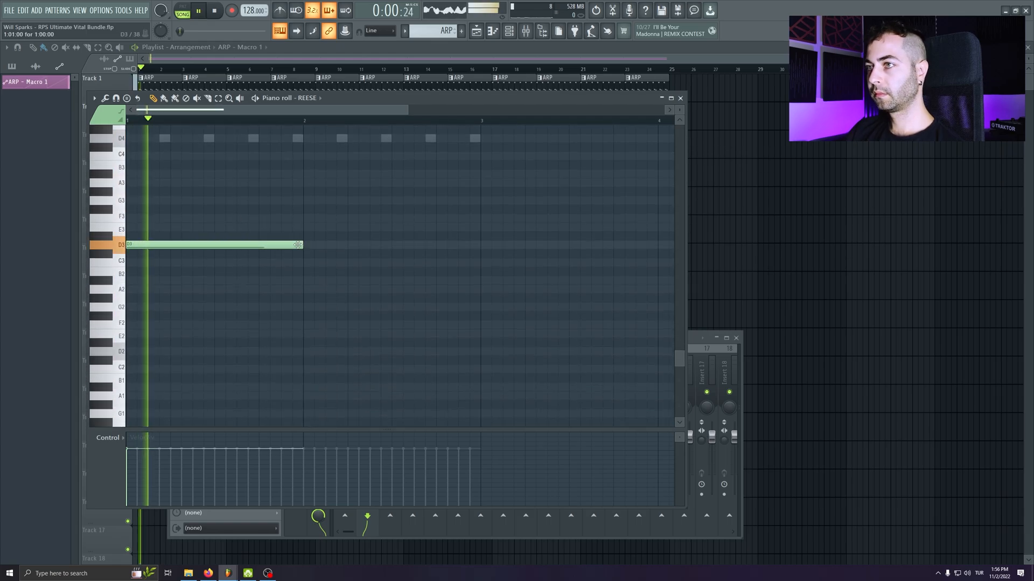
{"action": "scroll", "coordinate": [291, 266], "scroll_direction": "down", "scroll_amount": 3}
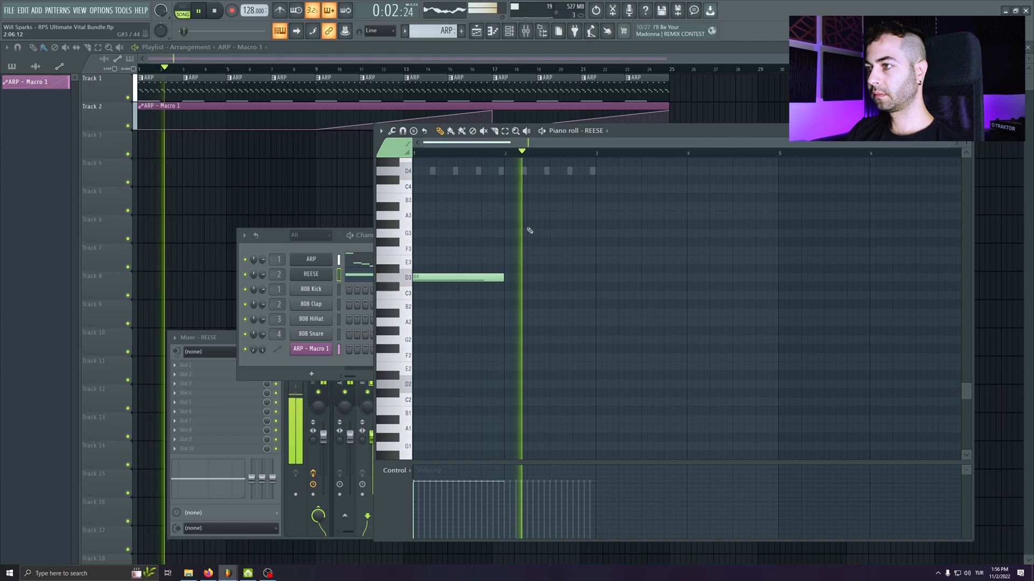
- Lower the REESE mixer track's volume to about -4.1 dB while listening to the song
{"action": "left_click_drag", "start_coordinate": [302, 235], "coordinate": [188, 220]}
{"action": "key", "text": "space"}
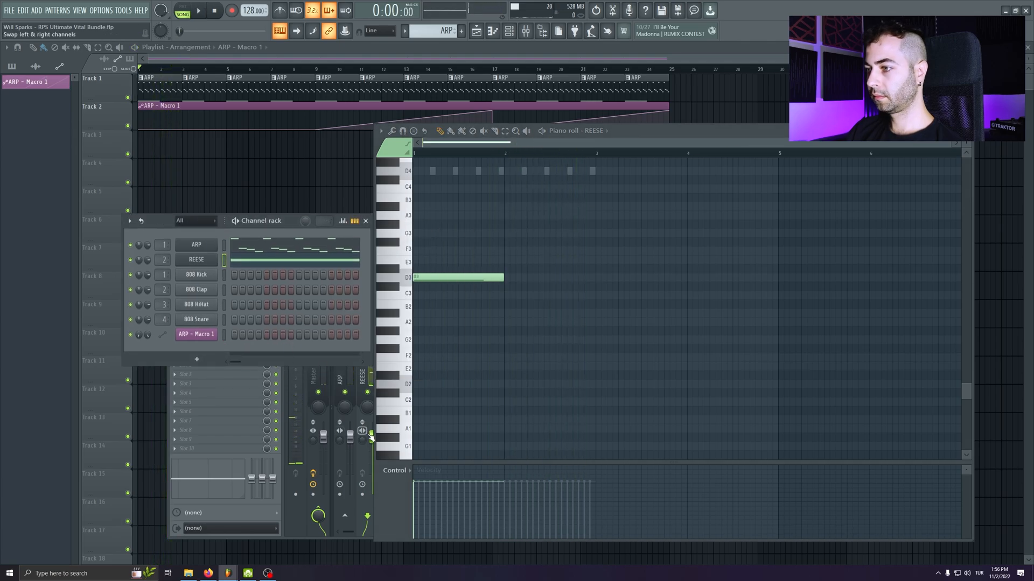
{"action": "left_click", "coordinate": [311, 445]}
{"action": "key", "text": "space"}
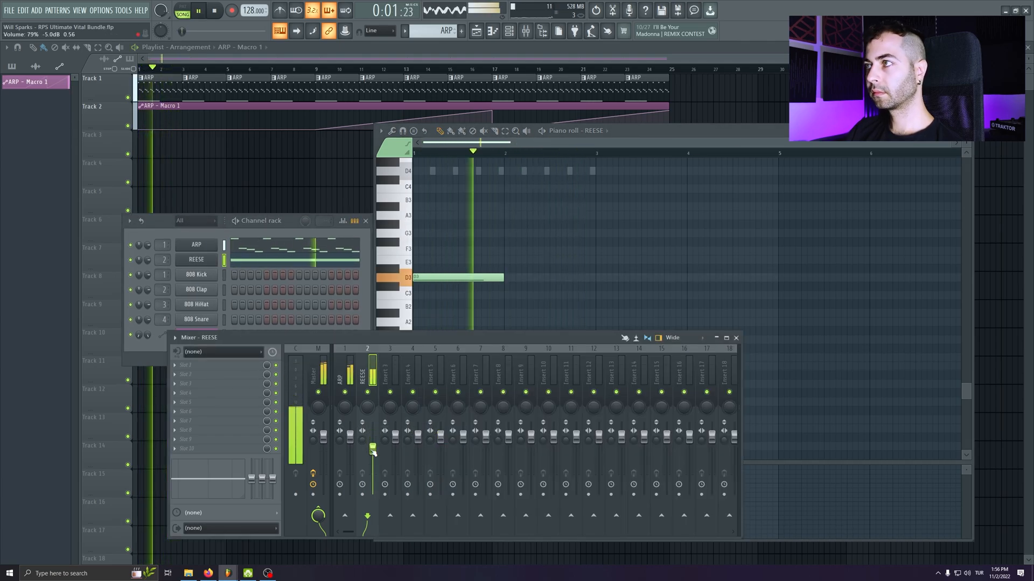
{"action": "key", "text": "XF86AudioRaiseVolume"}
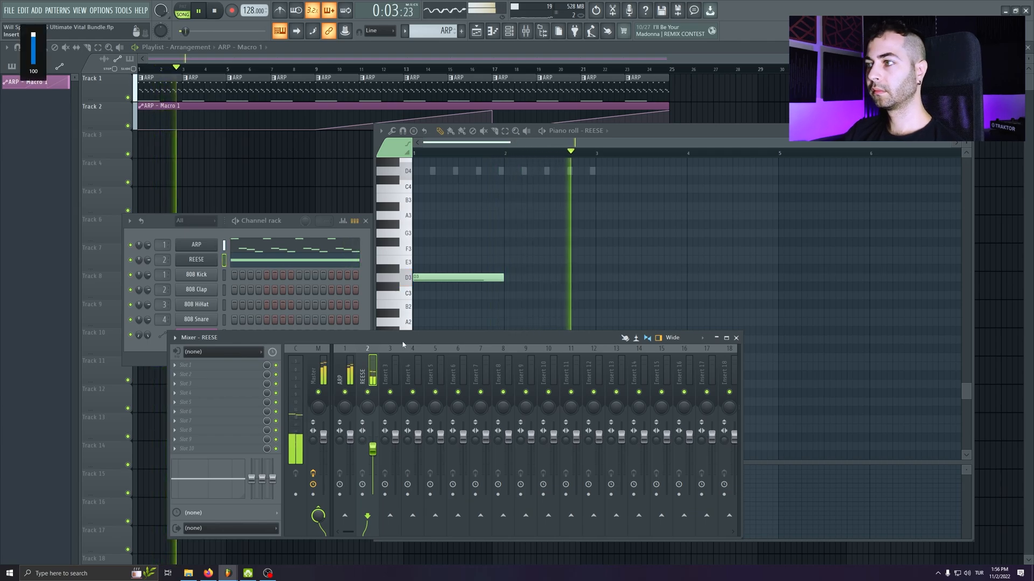
{"action": "key", "text": "space"}
{"action": "key", "text": "space"}
{"action": "left_click_drag", "start_coordinate": [373, 455], "coordinate": [374, 453]}
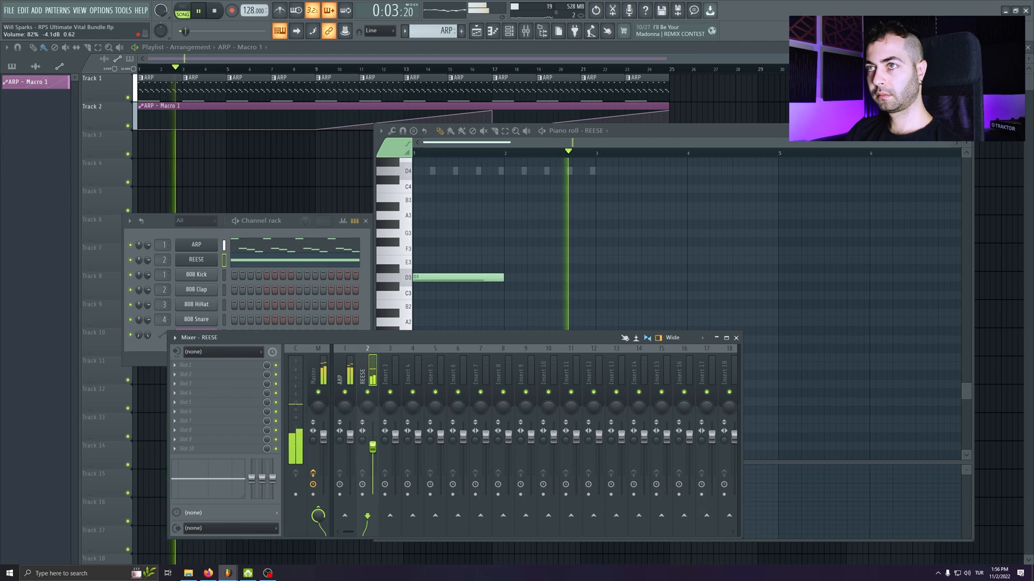
{"action": "key", "text": "space"}
- Add Fruity Parametric EQ 2 to the REESE mixer track and set band 7 to low pass
{"action": "left_click", "coordinate": [248, 367]}
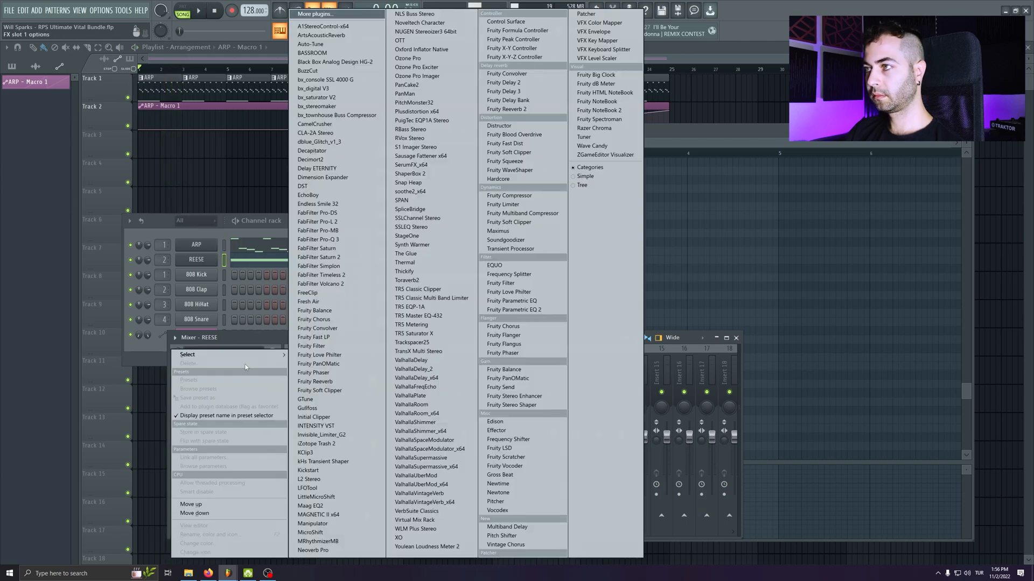
{"action": "left_click", "coordinate": [526, 346]}
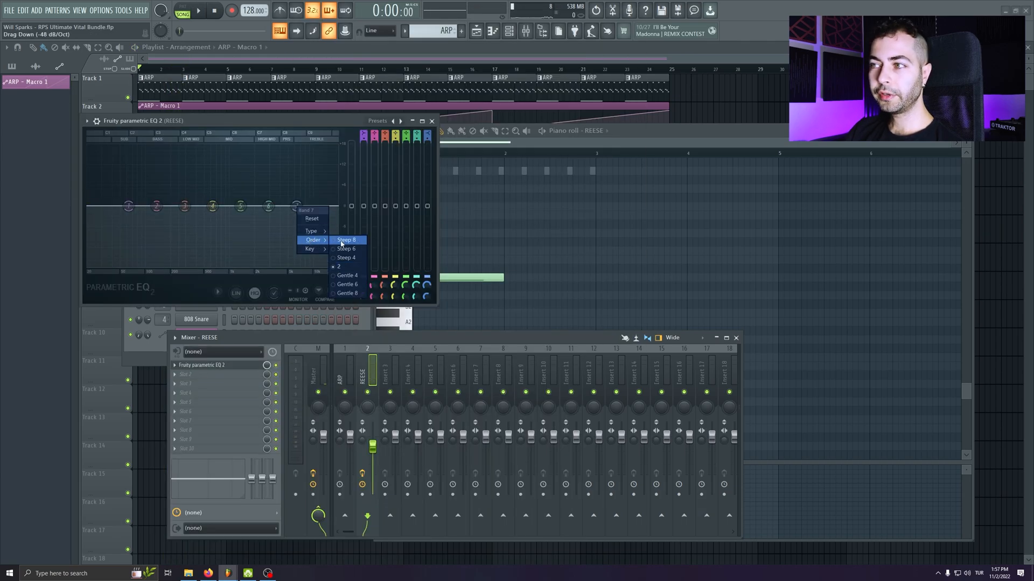
{"action": "left_click", "coordinate": [340, 248]}
{"action": "right_click", "coordinate": [296, 207]}
{"action": "mouse_move", "coordinate": [312, 230]}
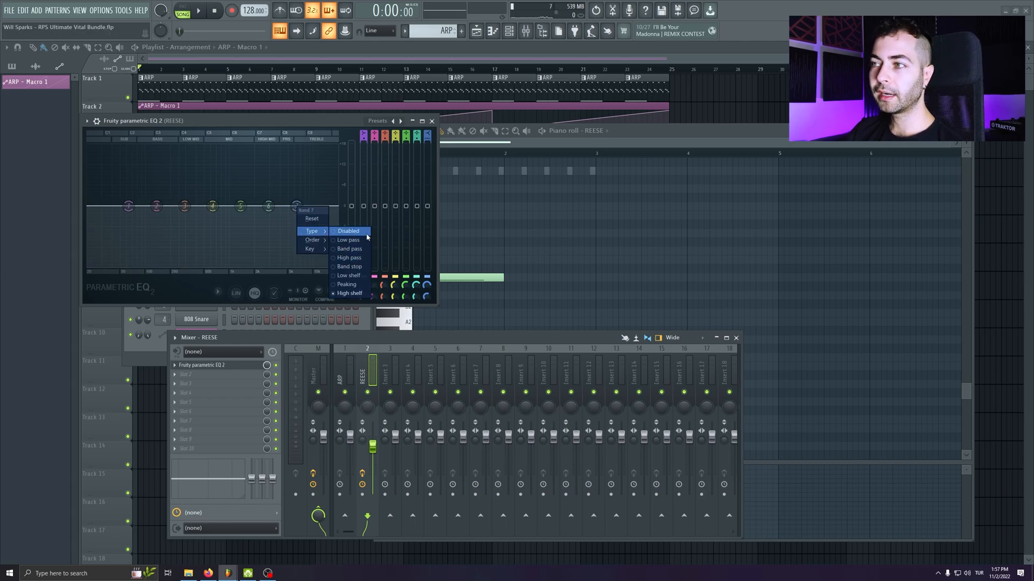
{"action": "left_click", "coordinate": [350, 258]}
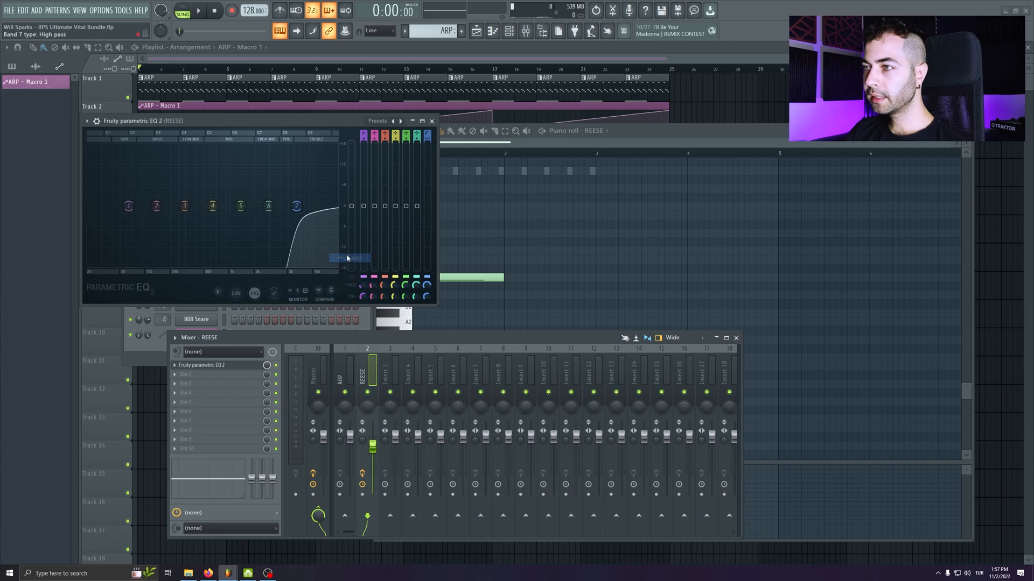
{"action": "right_click", "coordinate": [296, 207]}
{"action": "mouse_move", "coordinate": [312, 231]}
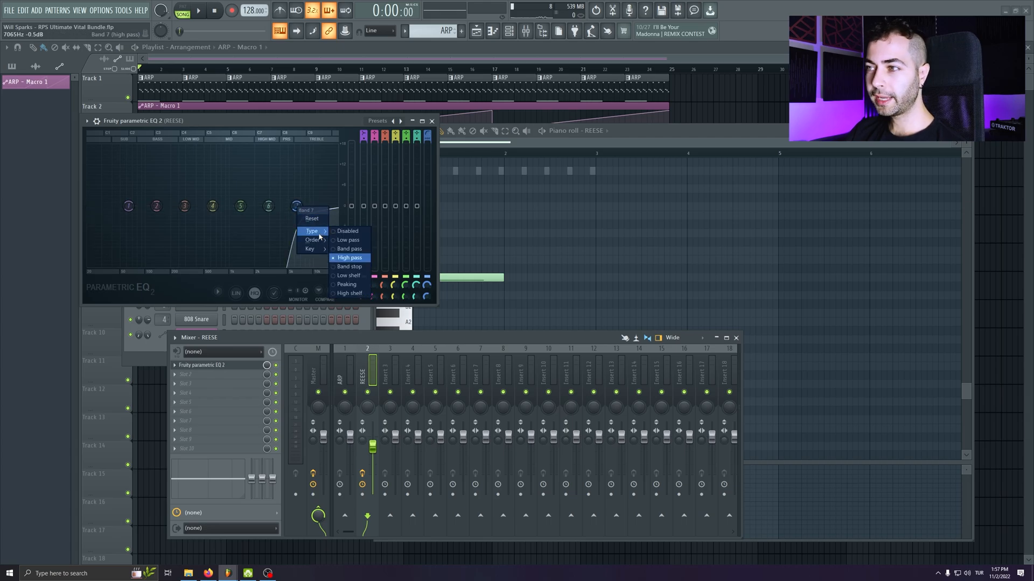
{"action": "left_click", "coordinate": [366, 242]}
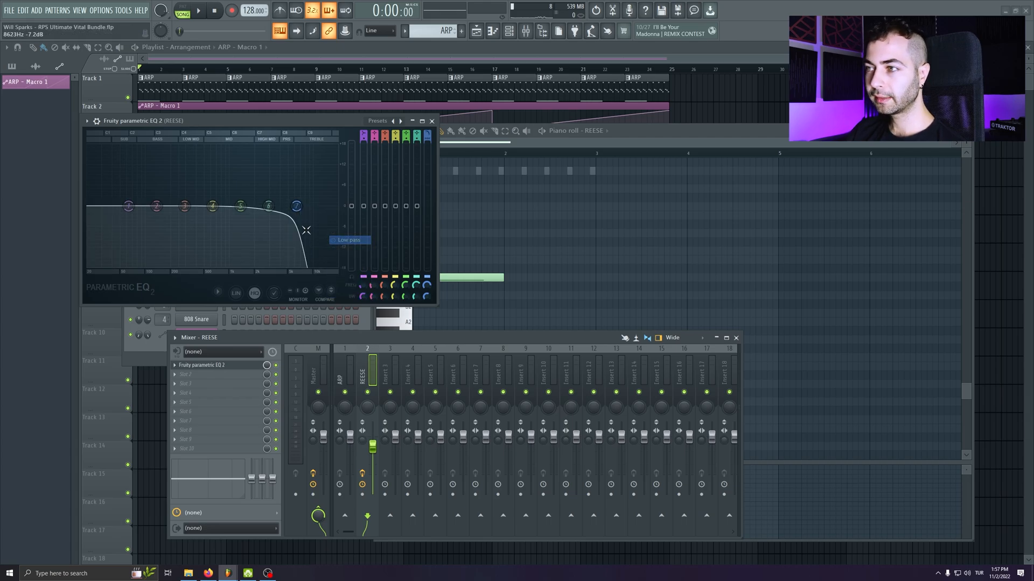
- Set the low-pass band's order to 2 and lower its cutoff while listening to the song
{"action": "right_click", "coordinate": [250, 207]}
{"action": "mouse_move", "coordinate": [275, 235]}
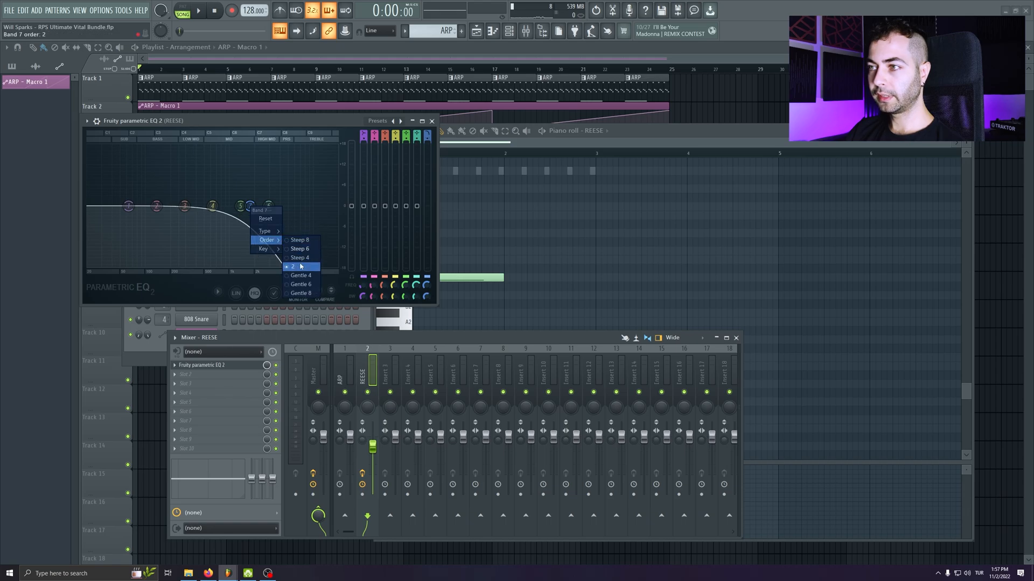
{"action": "key", "text": "space"}
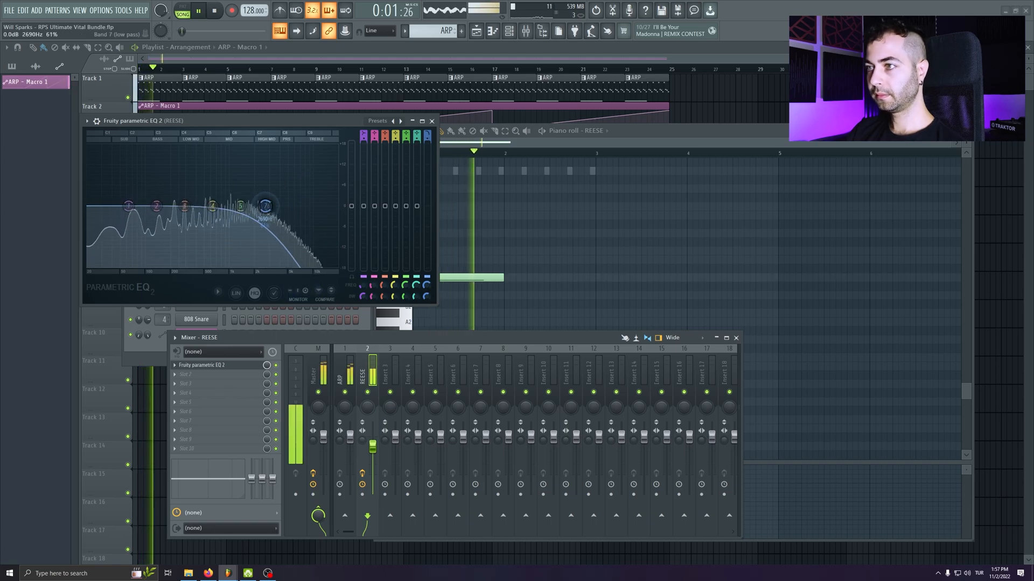
{"action": "left_click_drag", "start_coordinate": [250, 206], "coordinate": [243, 205]}
{"action": "key", "text": "space"}
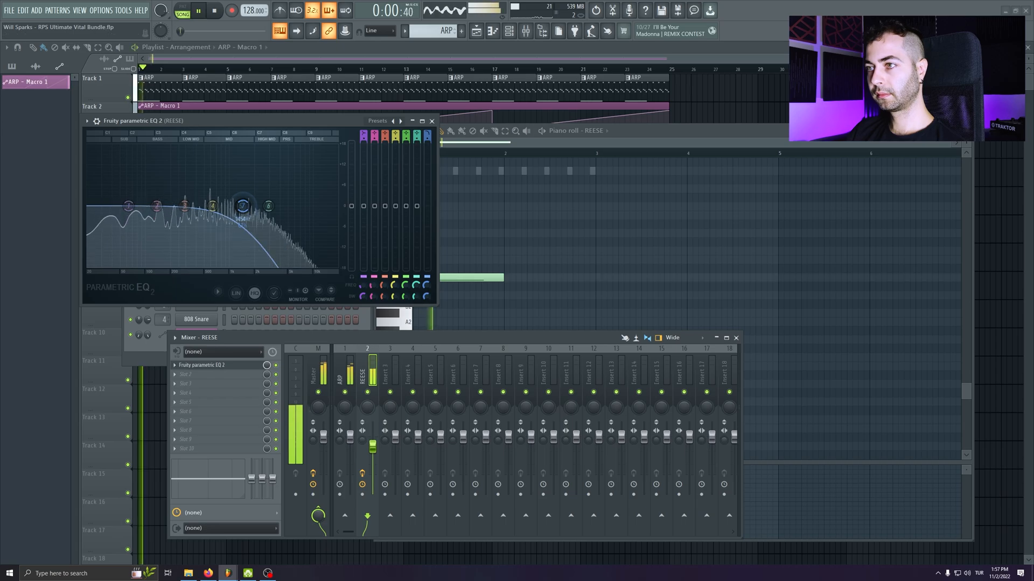
{"action": "key", "text": "space"}
- Boost EQ bands 1 and 2 slightly on REESE, and set the low-pass cutoff to about 1959 Hz
{"action": "left_click_drag", "start_coordinate": [375, 207], "coordinate": [364, 192]}
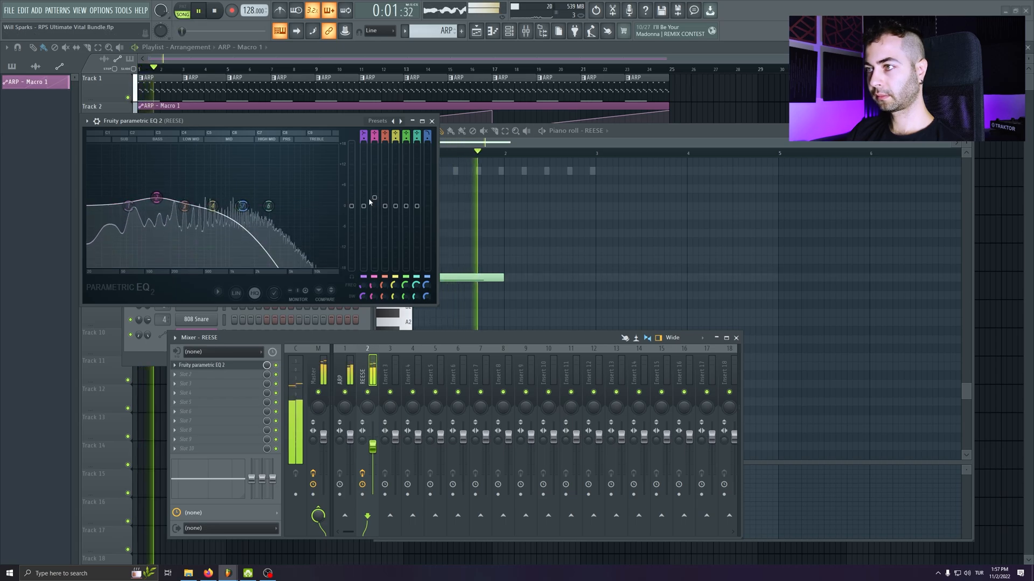
{"action": "key", "text": "space"}
{"action": "left_click_drag", "start_coordinate": [128, 199], "coordinate": [128, 203]}
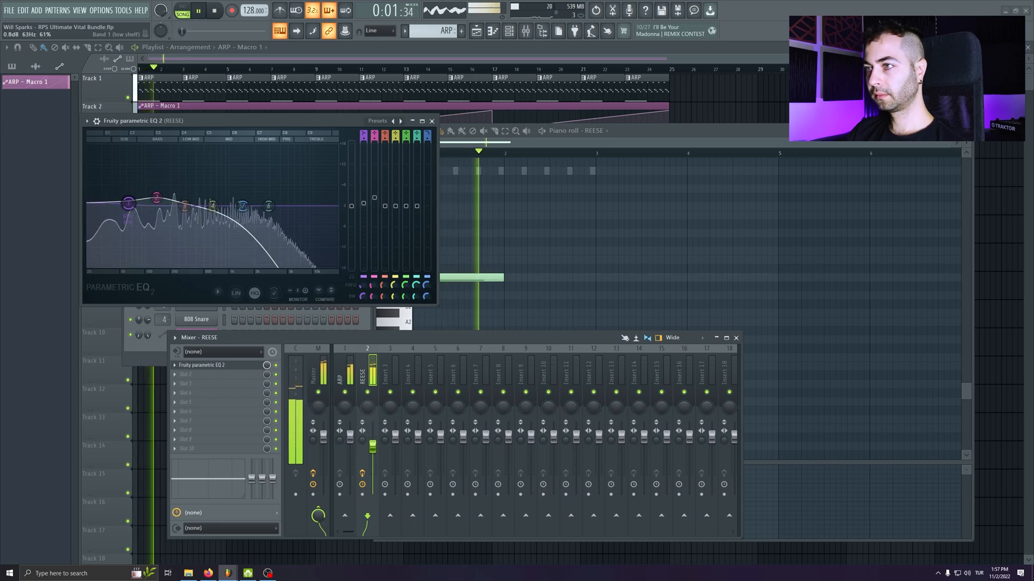
{"action": "left_click_drag", "start_coordinate": [227, 211], "coordinate": [244, 209]}
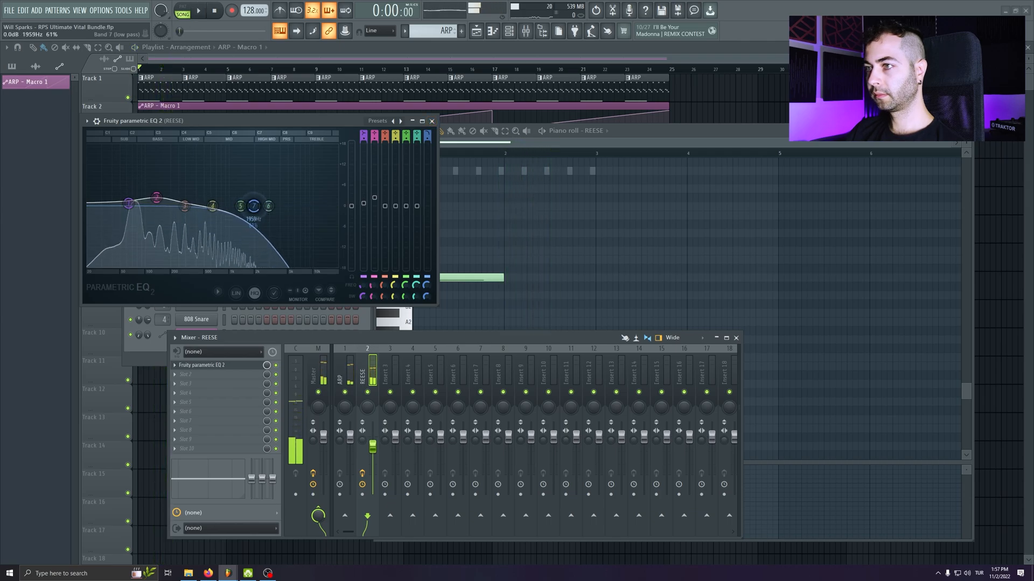
- Add Fruity Parametric EQ 2 to the ARP mixer track, load the LOWCUT preset and lower band 1's high-pass cutoff during playback
{"action": "left_click", "coordinate": [339, 377]}
{"action": "left_click", "coordinate": [200, 365]}
{"action": "left_click", "coordinate": [140, 183]}
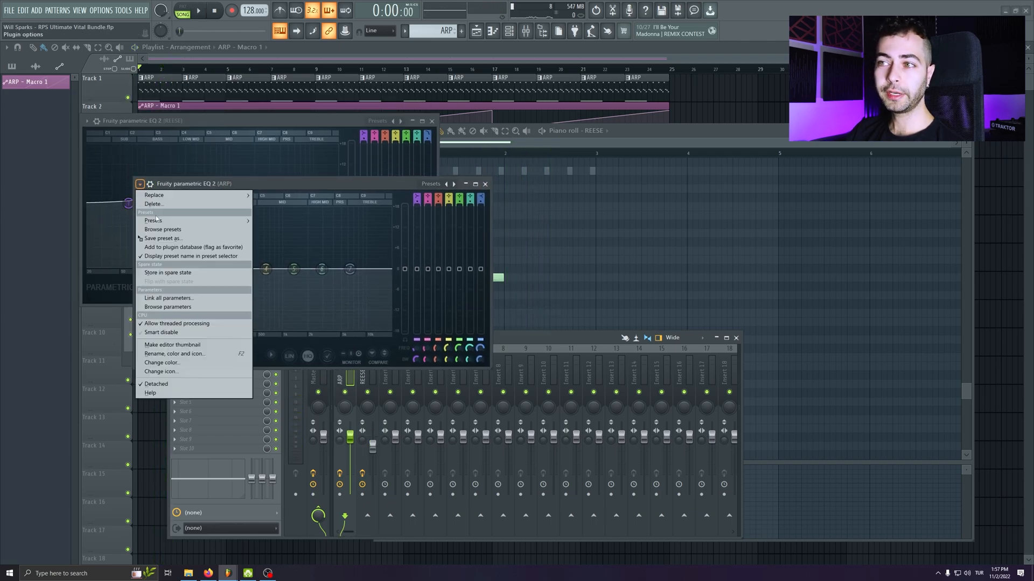
{"action": "mouse_move", "coordinate": [157, 219]}
{"action": "left_click", "coordinate": [273, 269]}
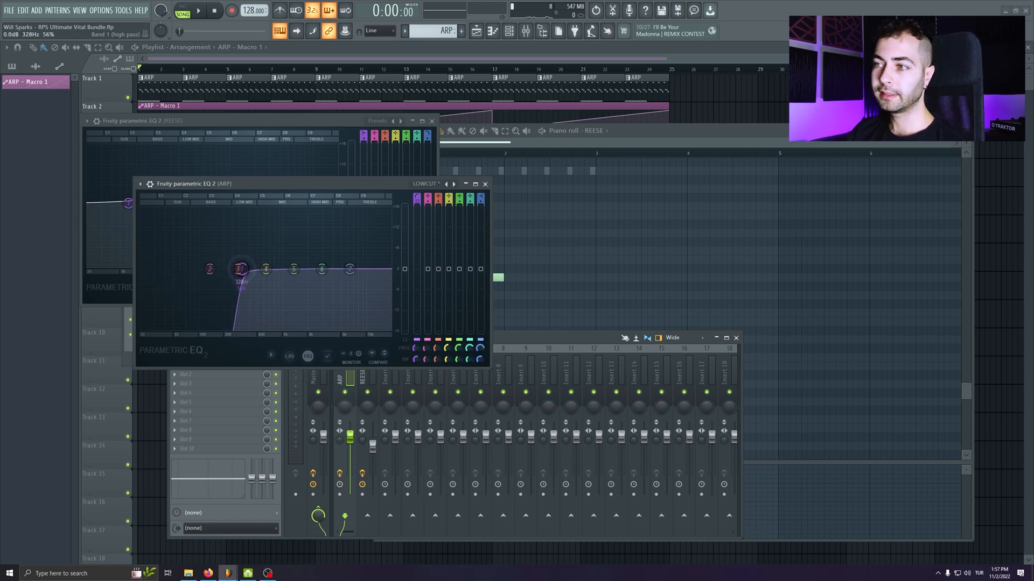
{"action": "key", "text": "space"}
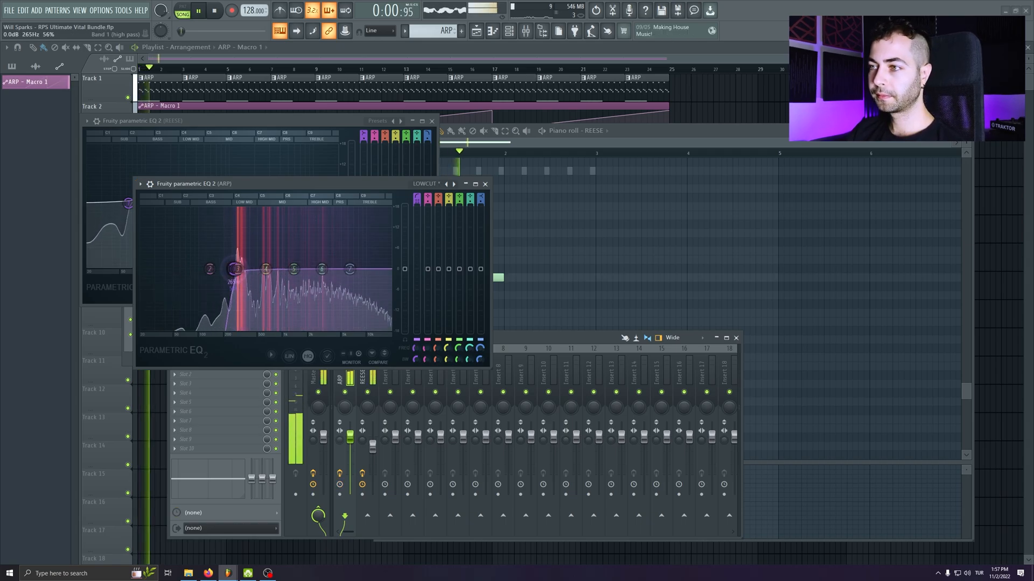
{"action": "left_click_drag", "start_coordinate": [238, 268], "coordinate": [231, 270]}
- Add Fruity Blood Overdrive ahead of the ARP track's EQ, raise its Pre Amp and play the song
{"action": "left_click_drag", "start_coordinate": [215, 184], "coordinate": [343, 189]}
{"action": "key", "text": "space"}
{"action": "left_click_drag", "start_coordinate": [243, 341], "coordinate": [216, 373]}
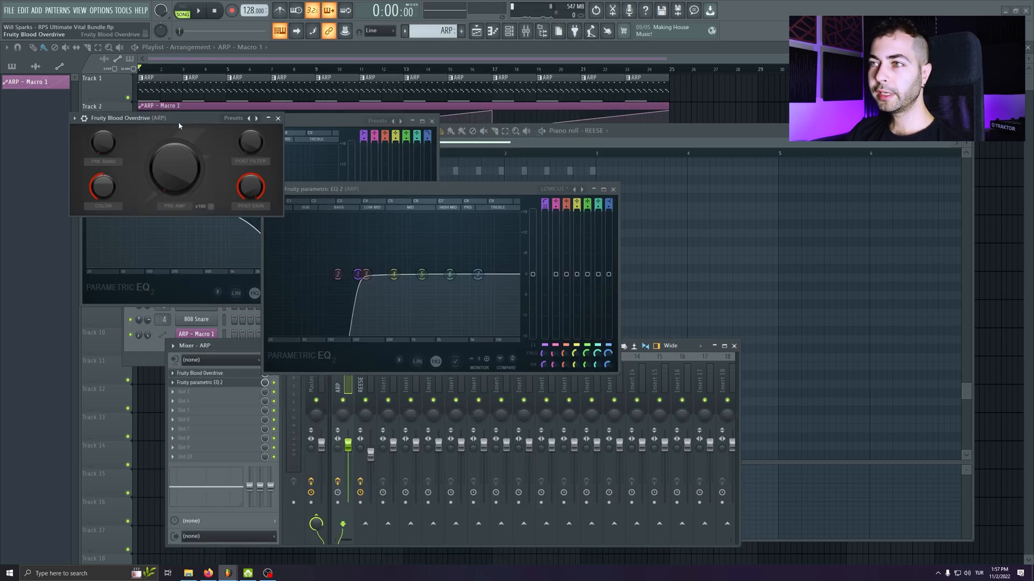
{"action": "left_click_drag", "start_coordinate": [162, 114], "coordinate": [161, 268]}
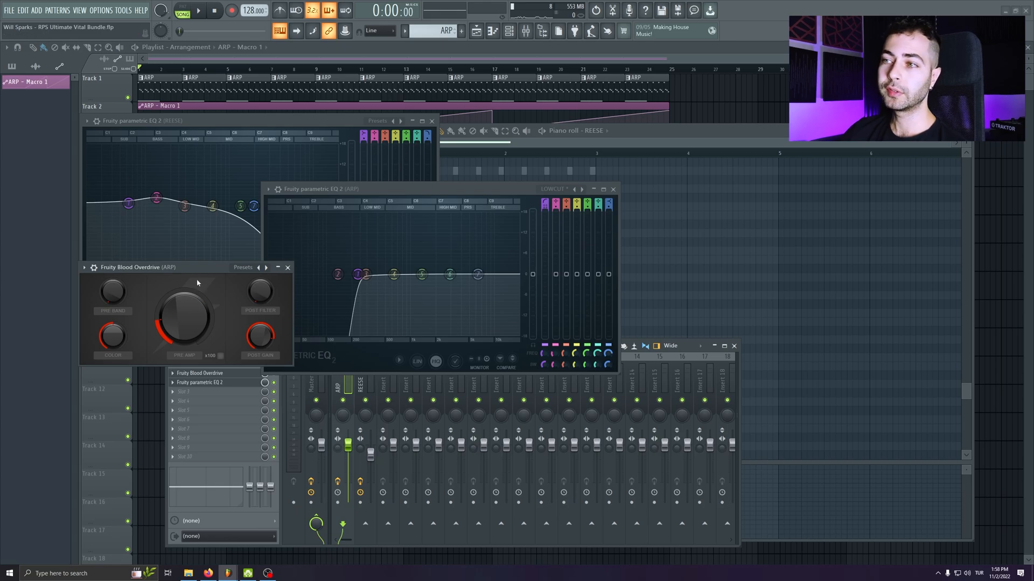
{"action": "key", "text": "space"}
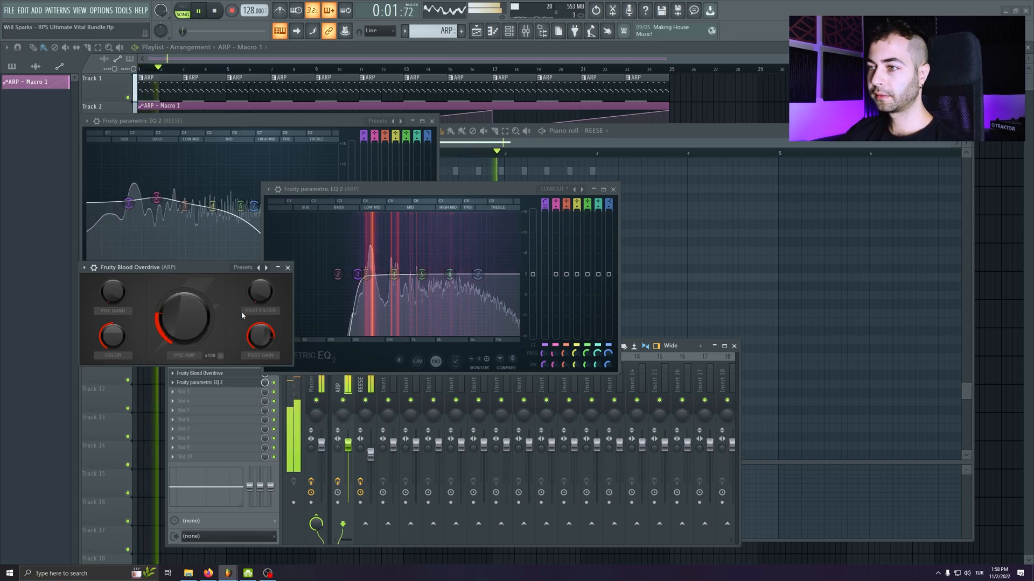
- Close the open effect windows and extend the REESE D3 note to two bars while the song plays
{"action": "left_click", "coordinate": [287, 268]}
{"action": "left_click", "coordinate": [612, 189]}
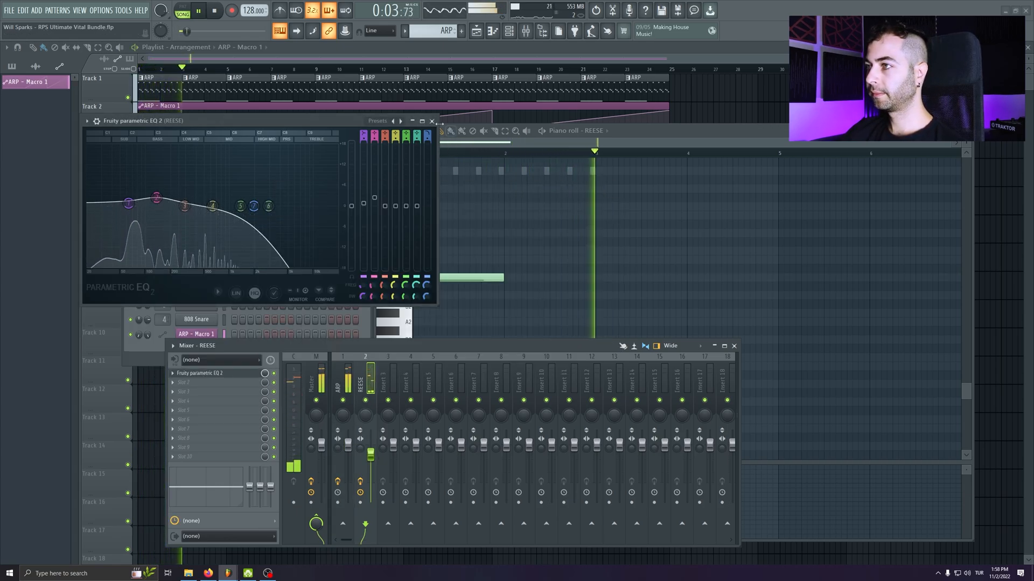
{"action": "left_click", "coordinate": [432, 121]}
{"action": "left_click_drag", "start_coordinate": [503, 278], "coordinate": [596, 280]}
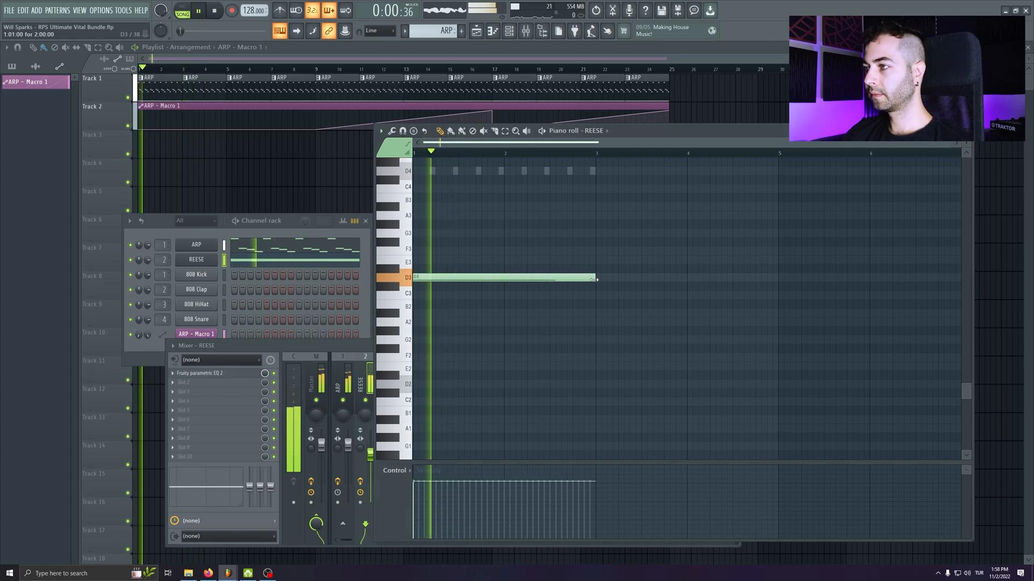
{"action": "left_click_drag", "start_coordinate": [661, 130], "coordinate": [439, 117]}
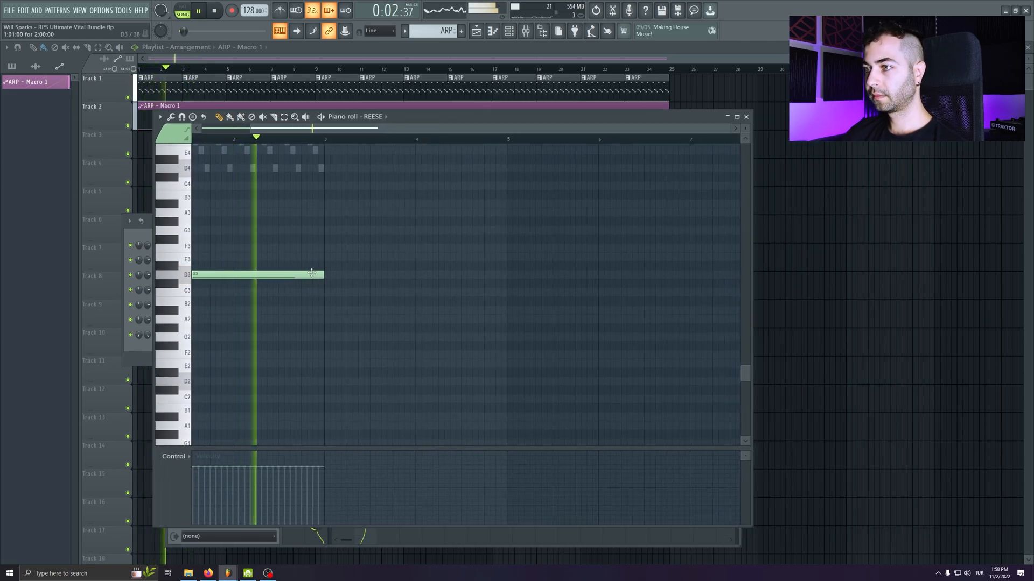
{"action": "scroll", "coordinate": [476, 305], "scroll_direction": "up", "scroll_amount": 1}
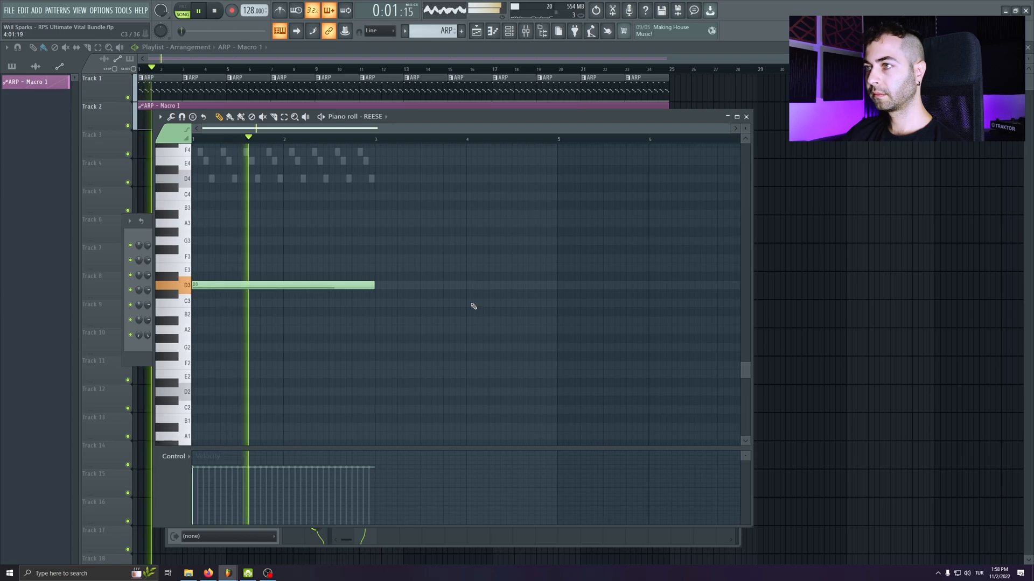
{"action": "left_click_drag", "start_coordinate": [445, 121], "coordinate": [477, 280]}
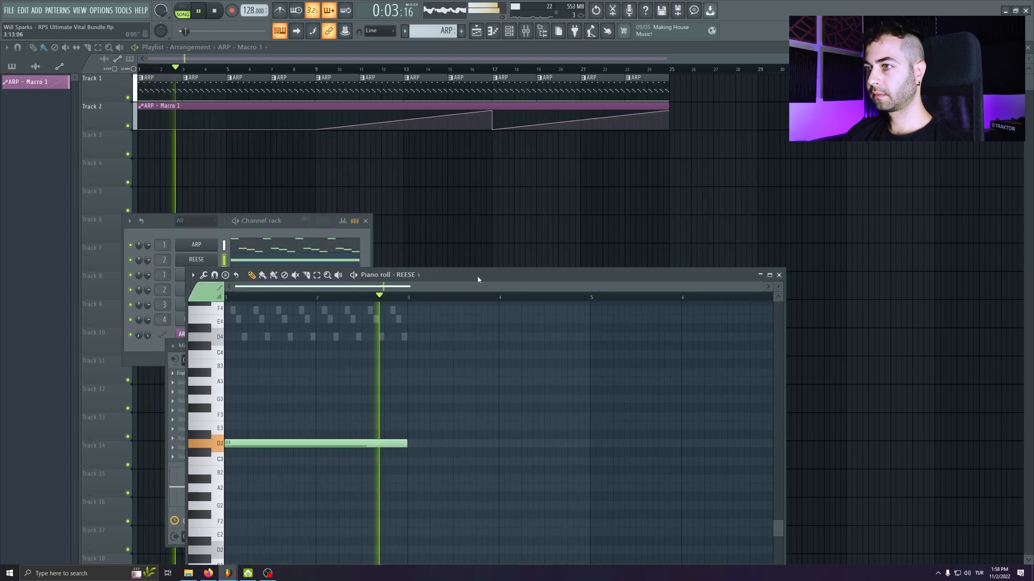
{"action": "left_click", "coordinate": [216, 12]}
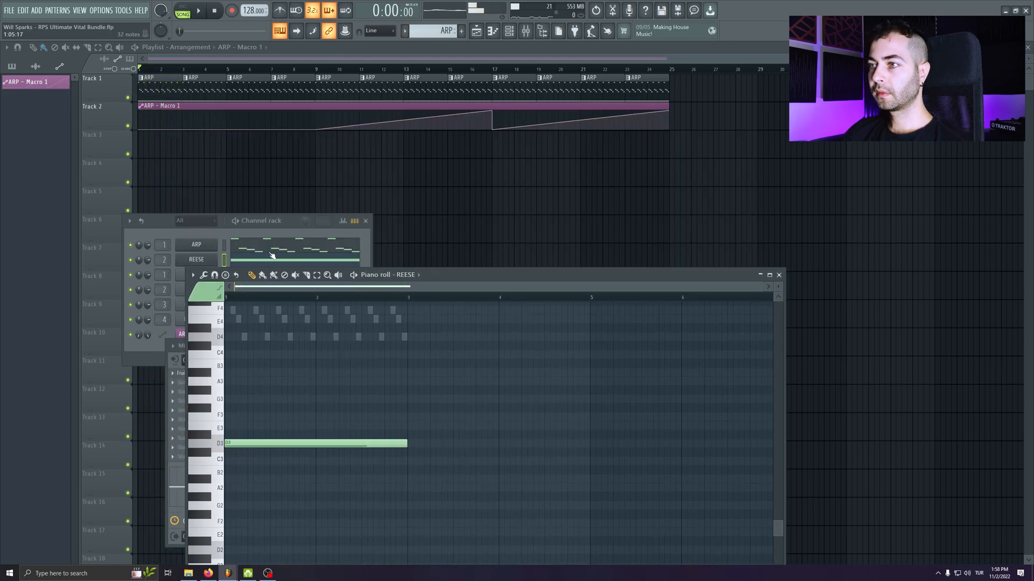
- Move the REESE channel's notes into a new pattern named REESE
{"action": "left_click_drag", "start_coordinate": [466, 276], "coordinate": [690, 240]}
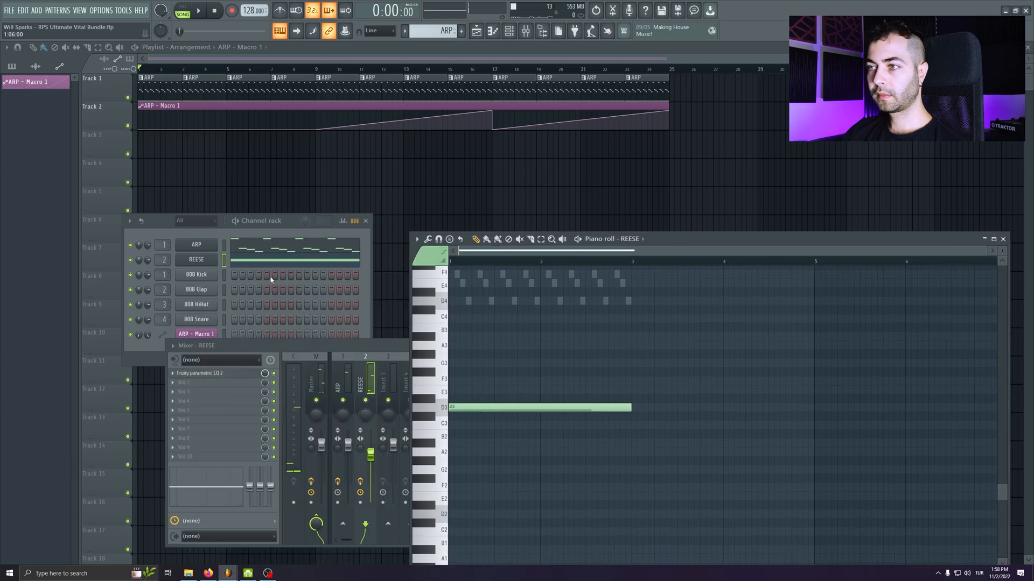
{"action": "right_click", "coordinate": [227, 262]}
{"action": "left_click", "coordinate": [461, 32]}
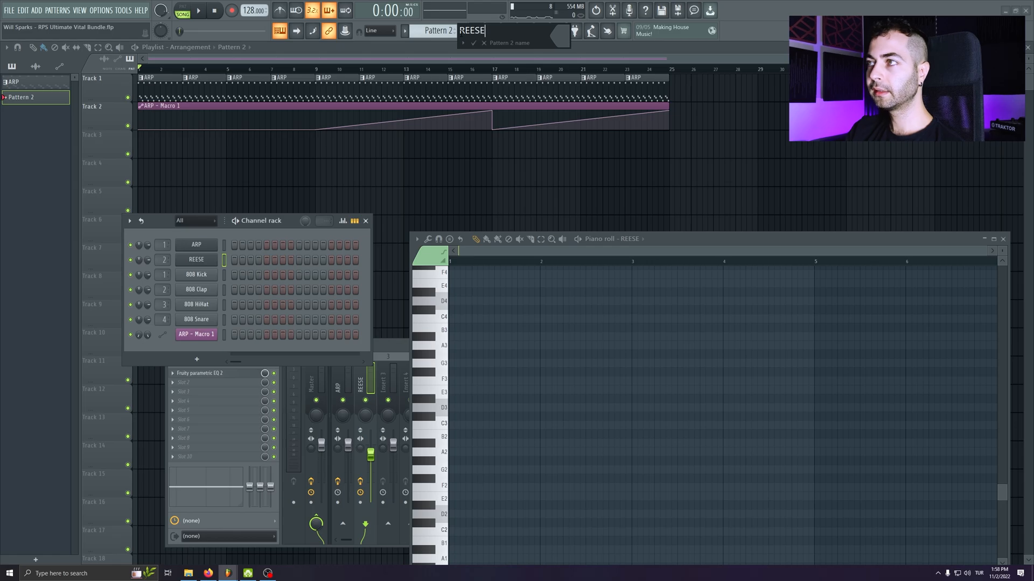
{"action": "key", "text": "Return"}
- Place the REESE pattern at bar 1 of Track 3 in the playlist and open its piano roll
{"action": "left_click", "coordinate": [153, 152]}
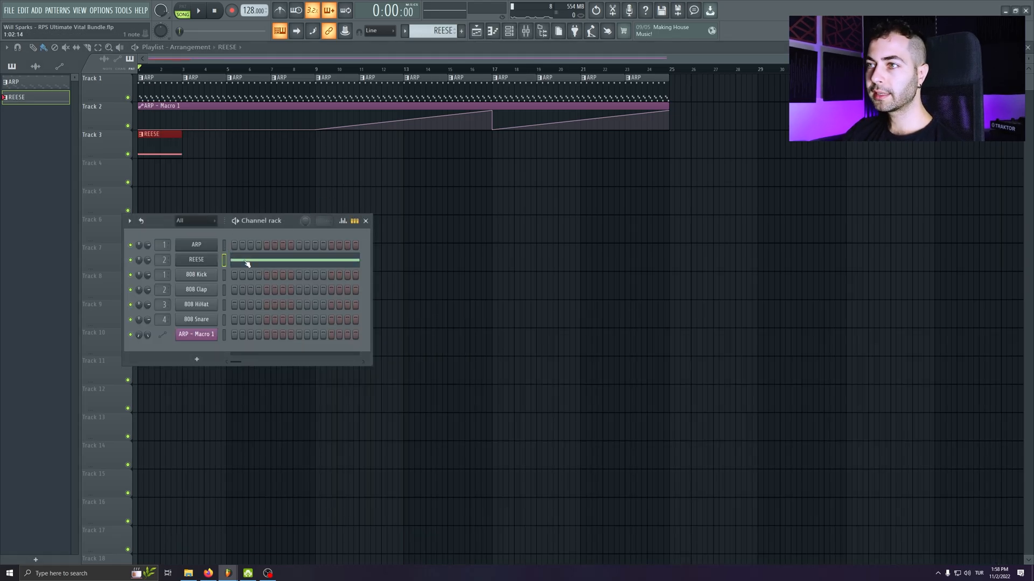
{"action": "left_click", "coordinate": [300, 260]}
{"action": "left_click_drag", "start_coordinate": [681, 239], "coordinate": [369, 179]}
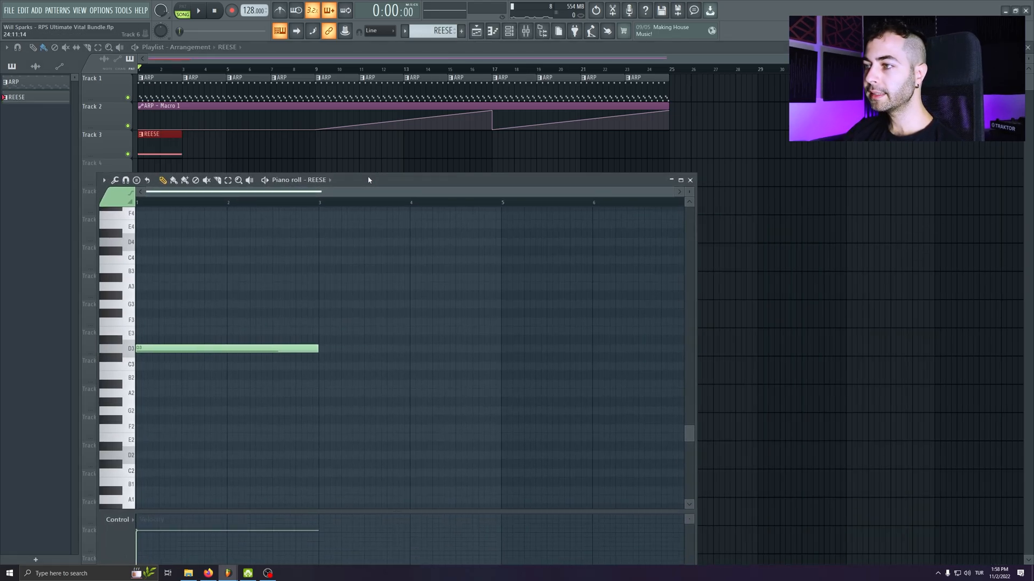
- Play the song, extend the REESE D3 note to three bars and add a one-bar C3 note at bar 4
{"action": "key", "text": "space"}
{"action": "left_click_drag", "start_coordinate": [312, 349], "coordinate": [409, 345]}
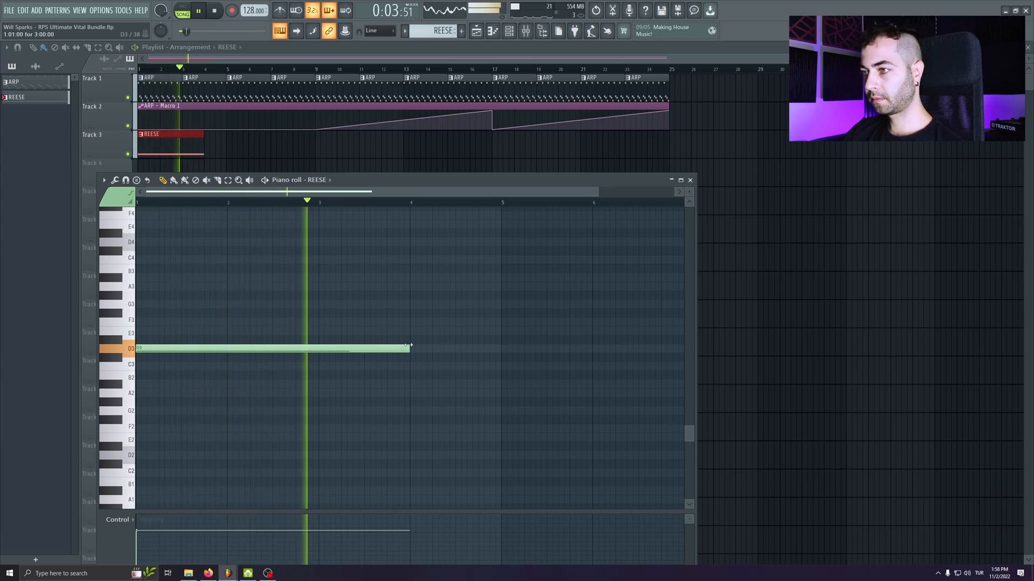
{"action": "left_click", "coordinate": [412, 384]}
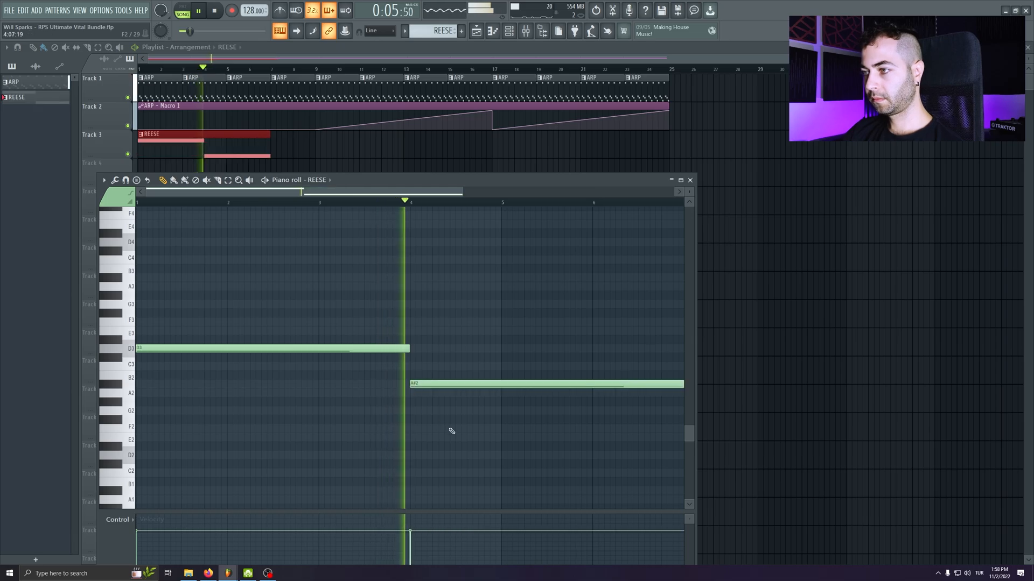
{"action": "scroll", "coordinate": [373, 415], "scroll_direction": "down", "scroll_amount": 2}
{"action": "scroll", "coordinate": [373, 415], "scroll_direction": "down", "scroll_amount": 1}
{"action": "left_click_drag", "start_coordinate": [452, 383], "coordinate": [356, 366]}
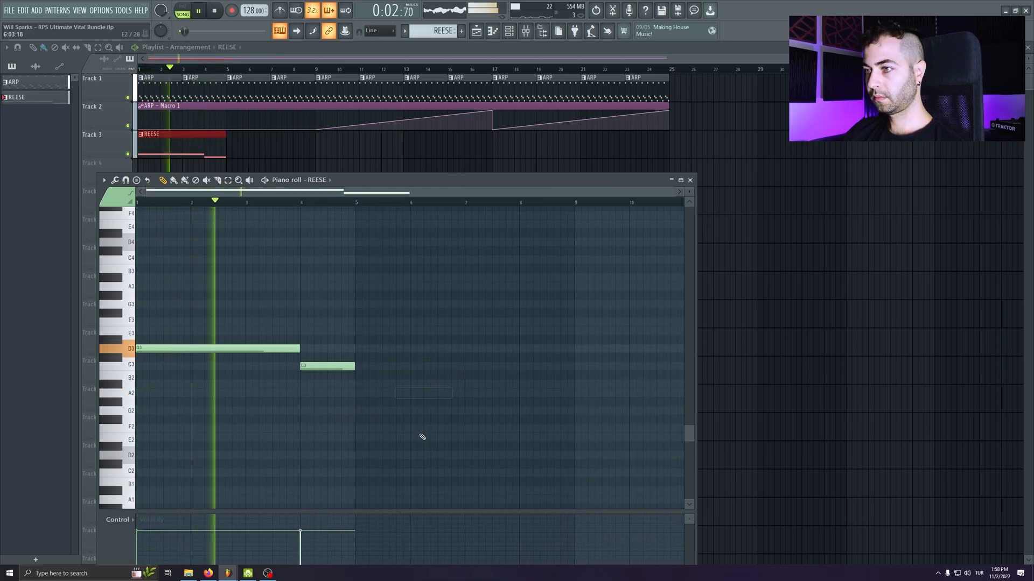
- Add a two-bar A#2 note at bar 5 of the REESE pattern while the song plays
{"action": "left_click", "coordinate": [358, 384]}
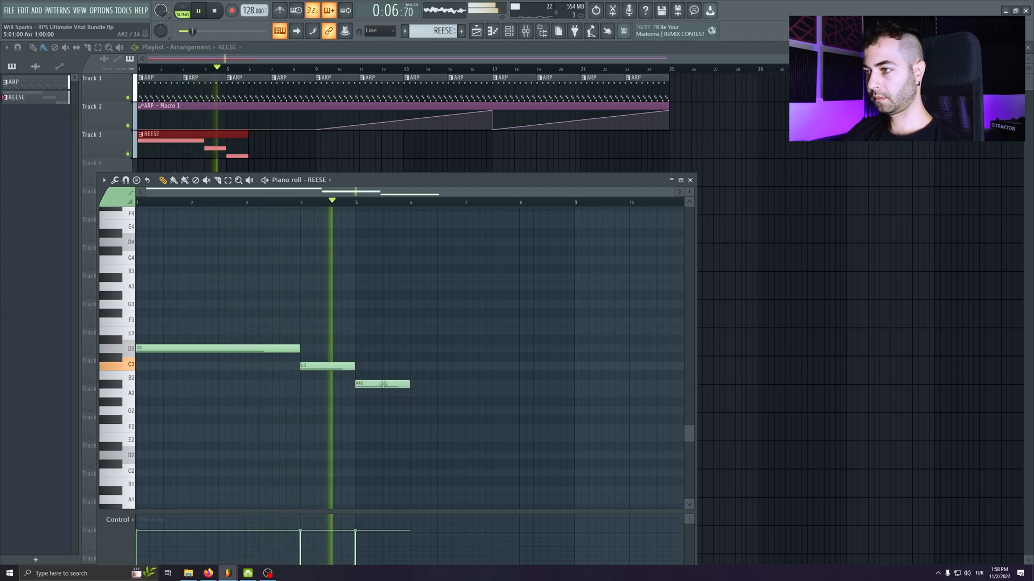
{"action": "left_click_drag", "start_coordinate": [410, 384], "coordinate": [464, 384]}
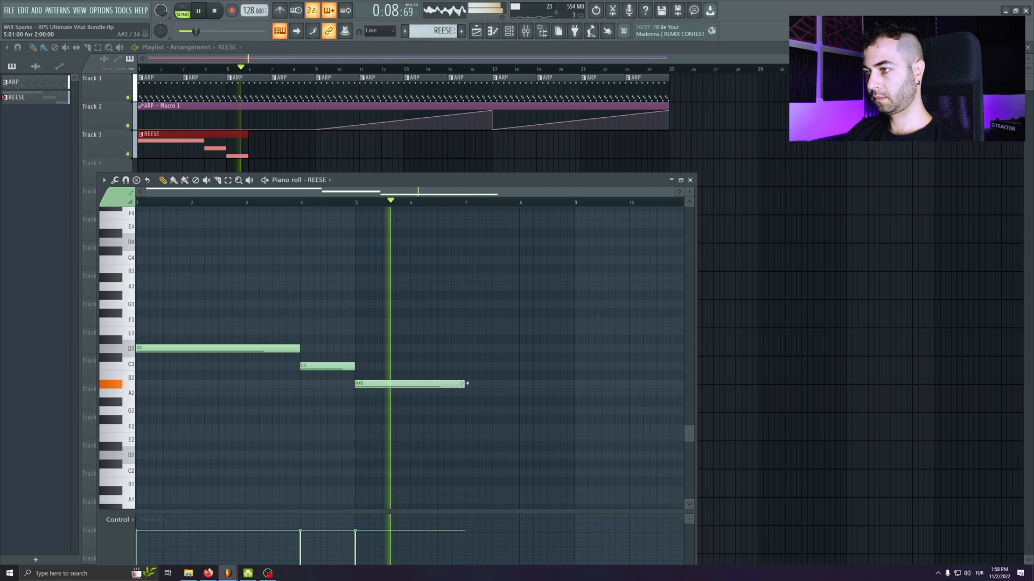
{"action": "left_click", "coordinate": [356, 203]}
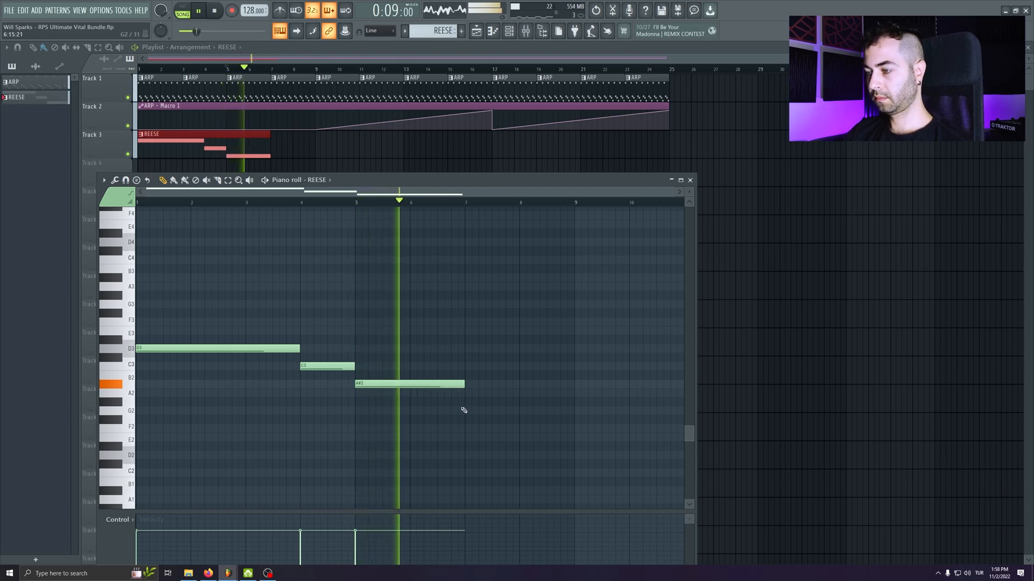
- Finish the REESE bassline with a one-bar G2 note at bar 7 and a one-bar A2 note at bar 8
{"action": "left_click", "coordinate": [467, 366]}
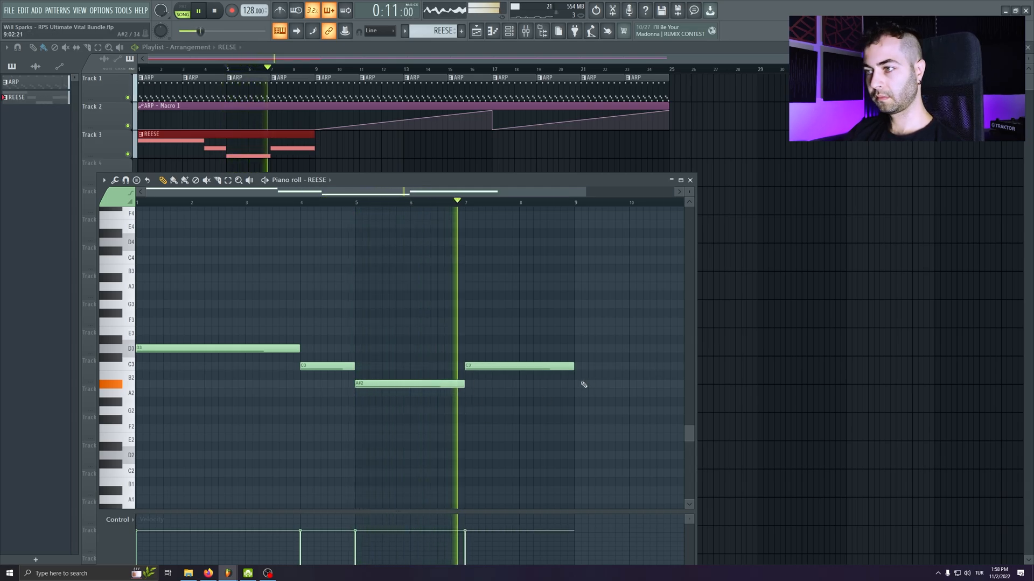
{"action": "left_click_drag", "start_coordinate": [572, 369], "coordinate": [501, 407]}
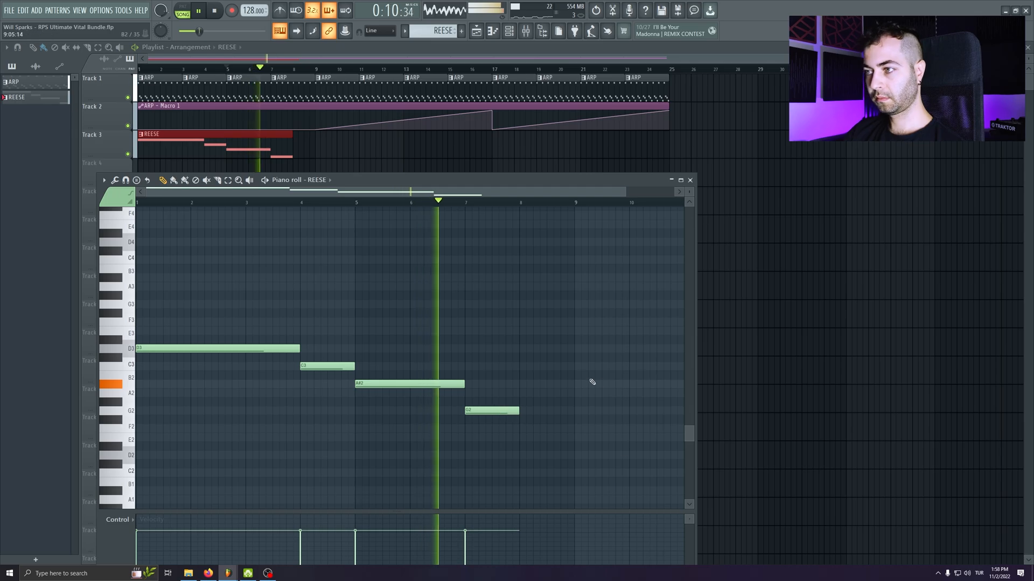
{"action": "scroll", "coordinate": [539, 365], "scroll_direction": "down", "scroll_amount": 1}
{"action": "left_click", "coordinate": [508, 392]}
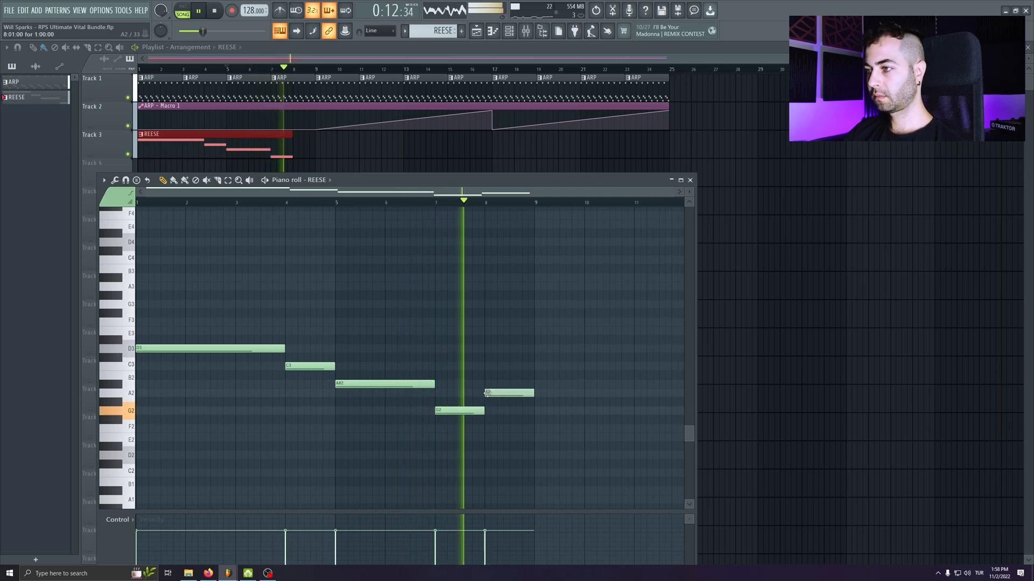
{"action": "left_click", "coordinate": [598, 393]}
{"action": "right_click", "coordinate": [597, 393]}
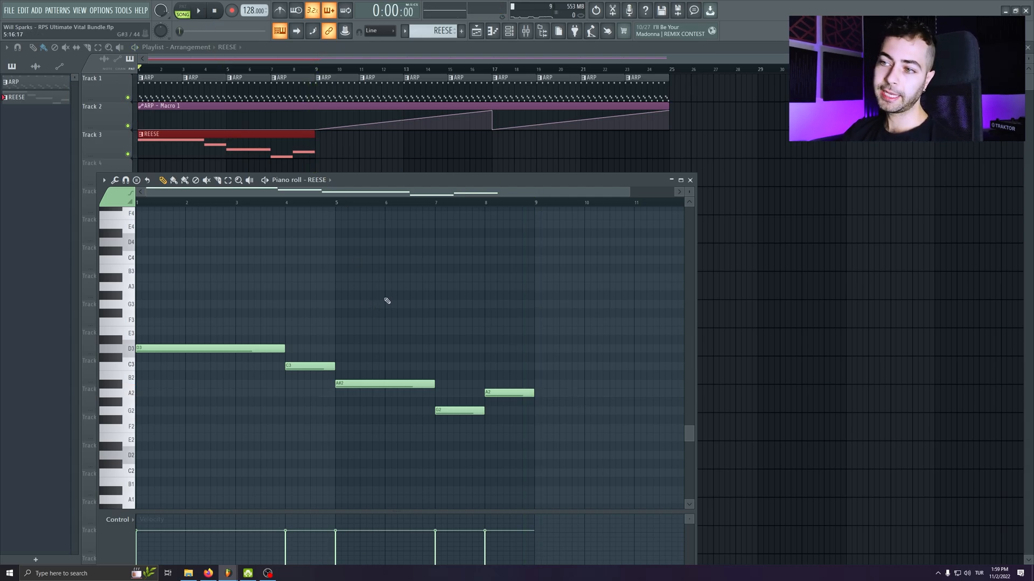
{"action": "scroll", "coordinate": [380, 295], "scroll_direction": "down", "scroll_amount": 1}
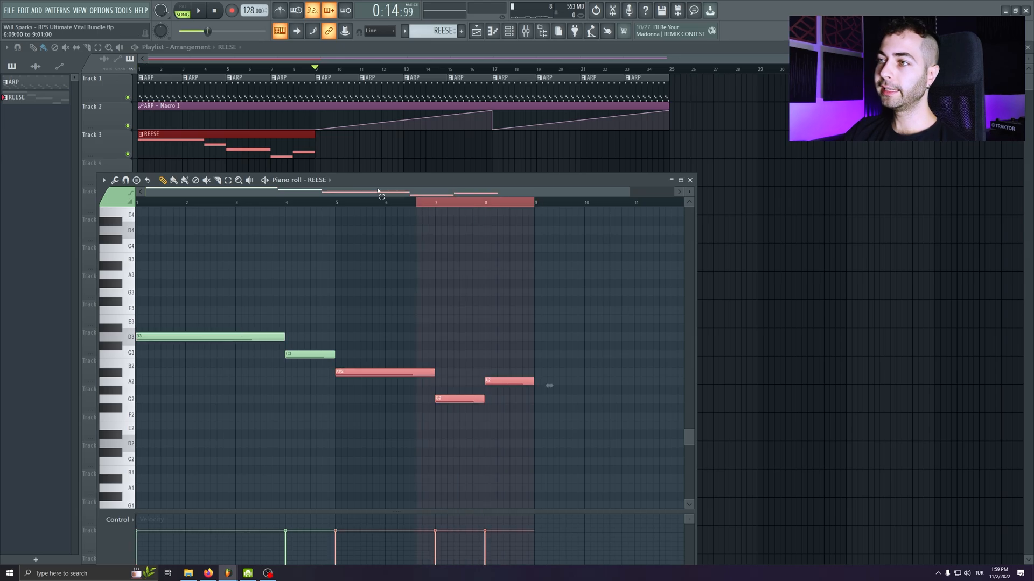
{"action": "key", "text": "ctrl+a"}
{"action": "left_click", "coordinate": [458, 293]}
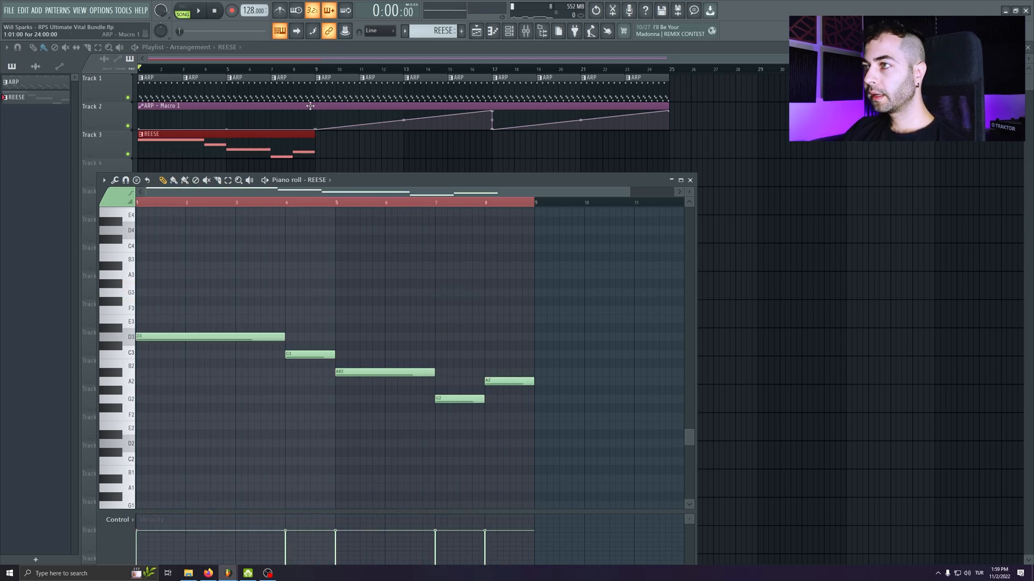
- Shift the ARP - Macro 1 automation to bar 9, fill bars 1 to 8 with its flat section, and repeat REESE at bars 9 and 17
{"action": "left_click_drag", "start_coordinate": [297, 104], "coordinate": [31, 181]}
{"action": "left_click_drag", "start_coordinate": [614, 161], "coordinate": [316, 164]}
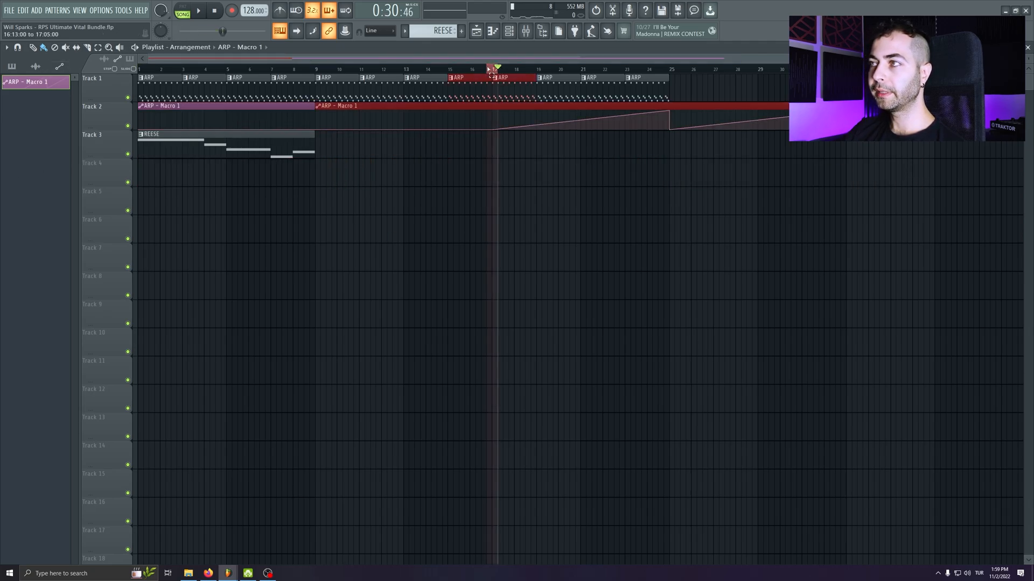
{"action": "left_click_drag", "start_coordinate": [187, 140], "coordinate": [533, 151]}
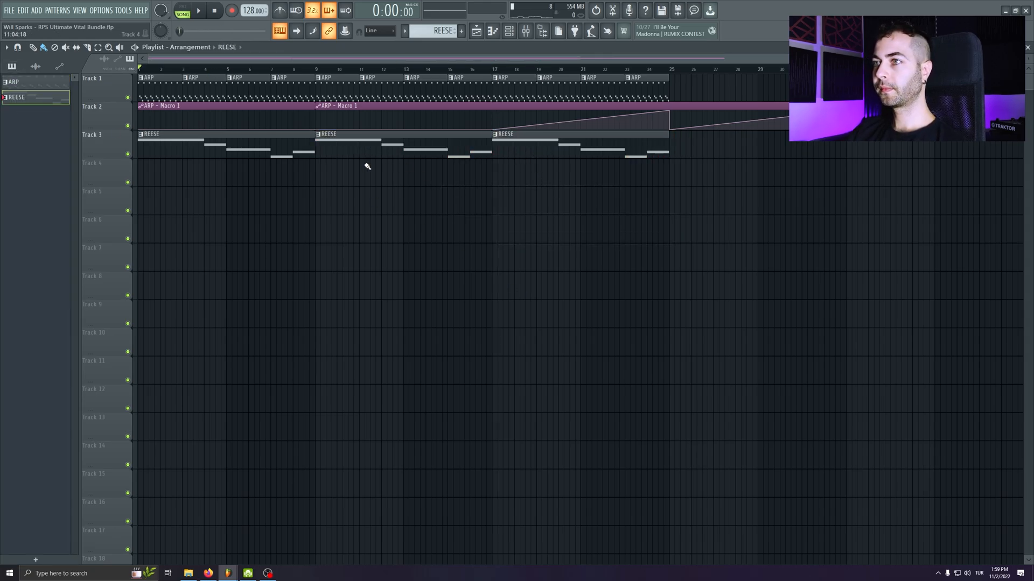
- Play the song and set the band 7 low pass of the REESE track's Fruity parametric EQ 2 to 1602 Hz
{"action": "left_click", "coordinate": [510, 31]}
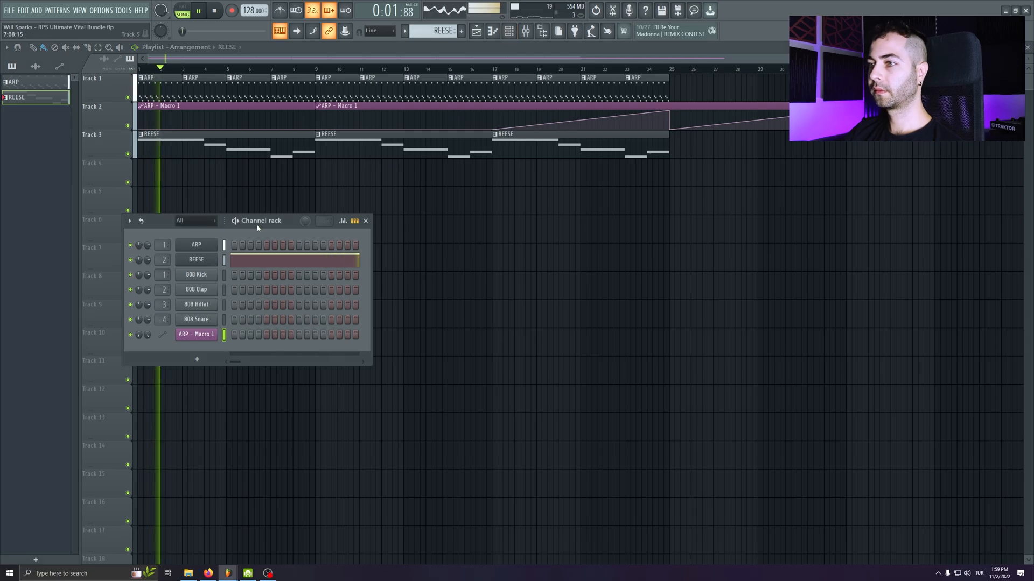
{"action": "left_click", "coordinate": [525, 31]}
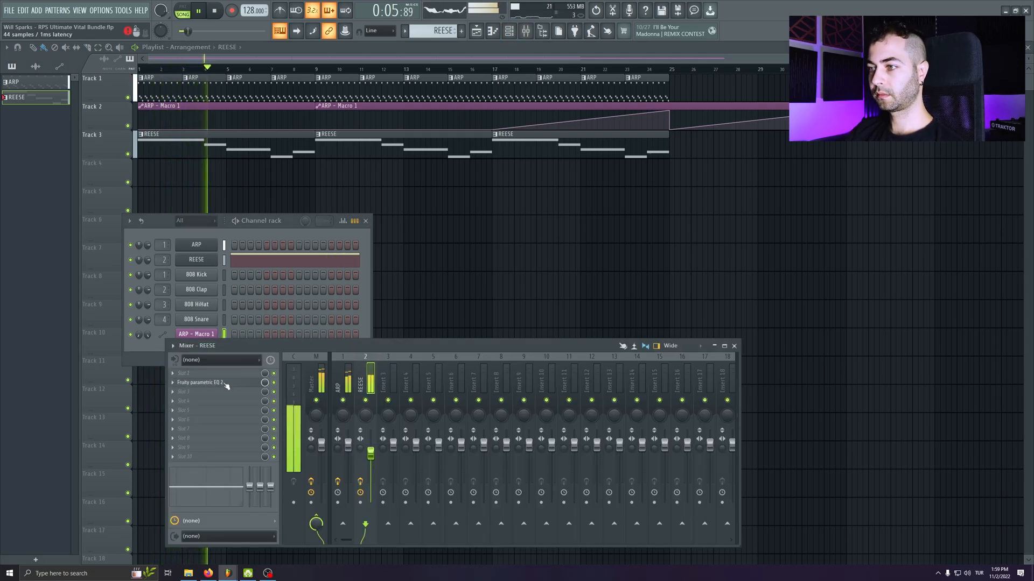
{"action": "left_click", "coordinate": [223, 384]}
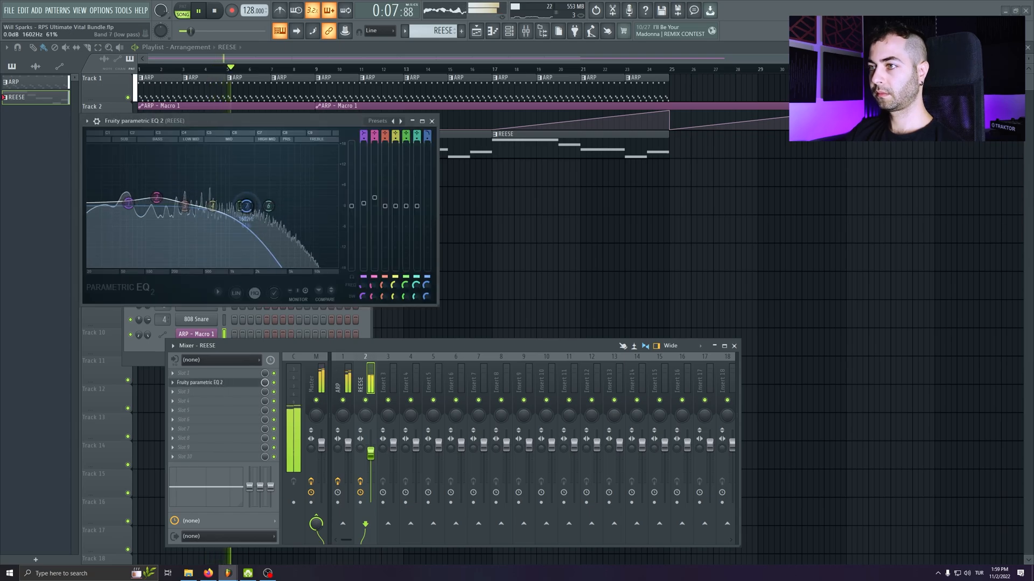
{"action": "left_click", "coordinate": [431, 121]}
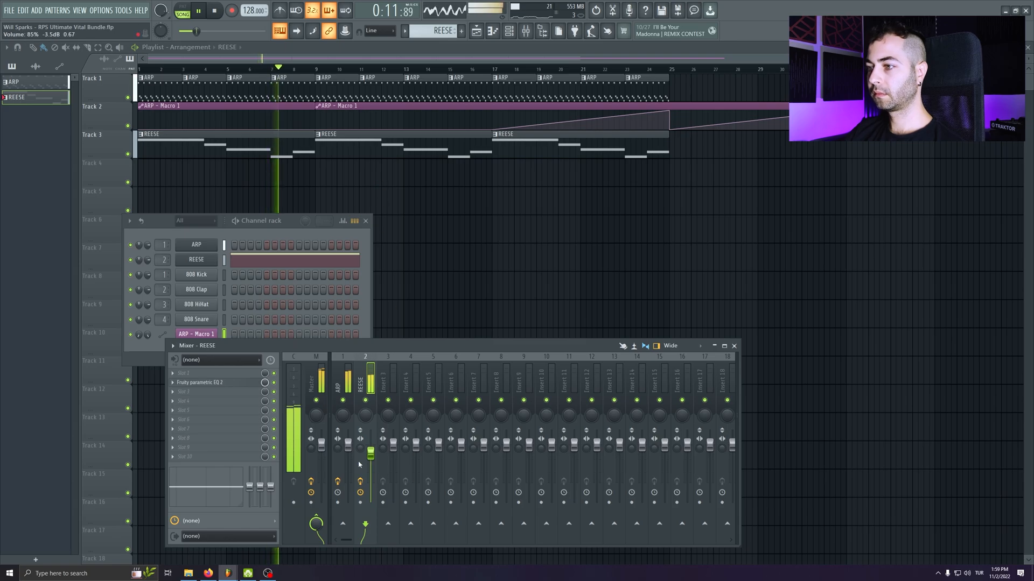
- Copy the ARP track's Fruity Blood Overdrive ahead of REESE's EQ with post gain -0.2040, and lower the ARP volume to 96%
{"action": "right_click", "coordinate": [189, 374]}
{"action": "left_click_drag", "start_coordinate": [201, 419], "coordinate": [207, 397]}
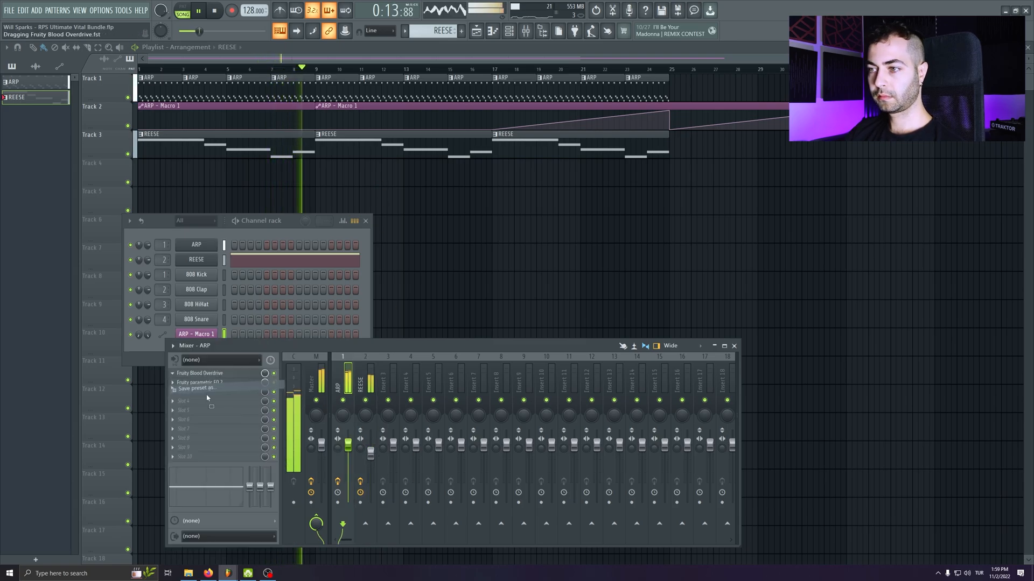
{"action": "left_click_drag", "start_coordinate": [375, 369], "coordinate": [360, 357]}
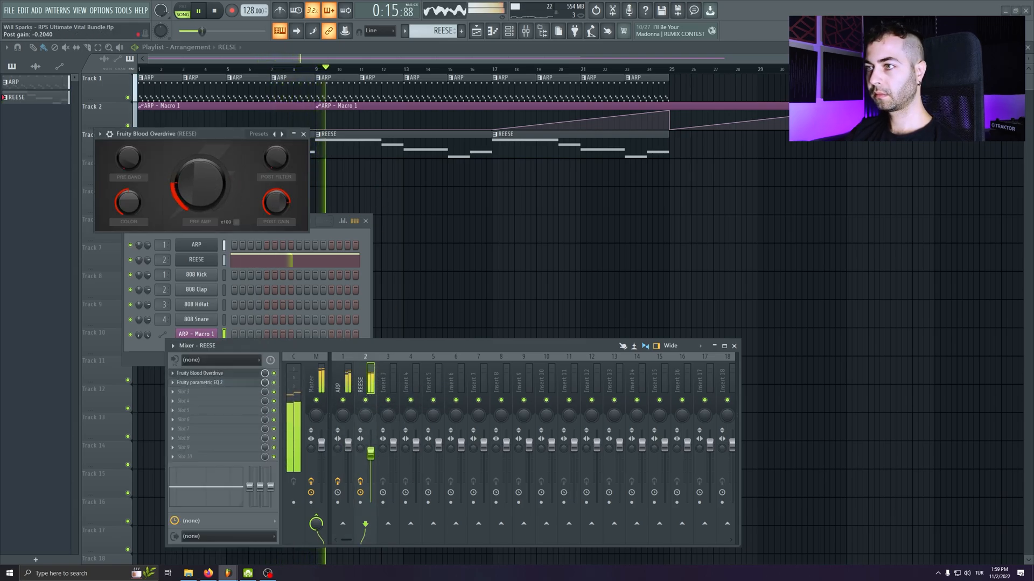
{"action": "left_click", "coordinate": [303, 134]}
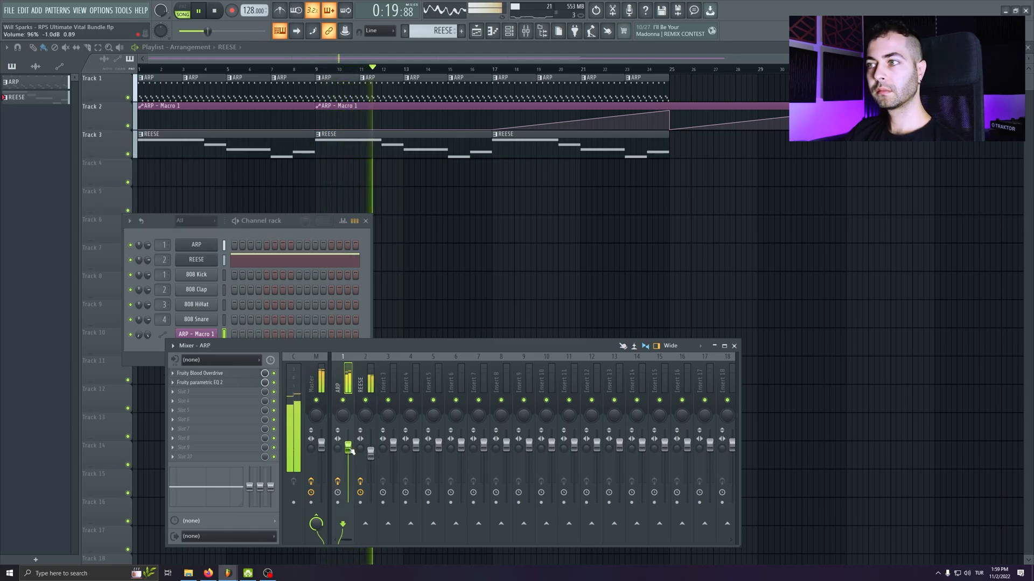
{"action": "key", "text": "F12"}
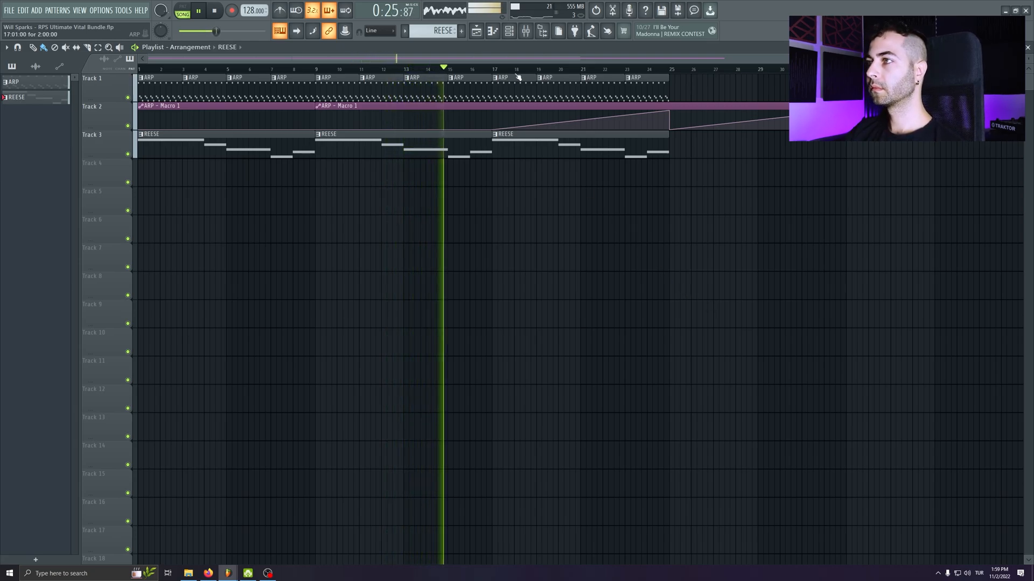
- Fine-tune the band 1 high pass in the ARP track's Fruity parametric EQ 2, then close the EQ and mixer
{"action": "left_click", "coordinate": [530, 33]}
{"action": "left_click", "coordinate": [236, 384]}
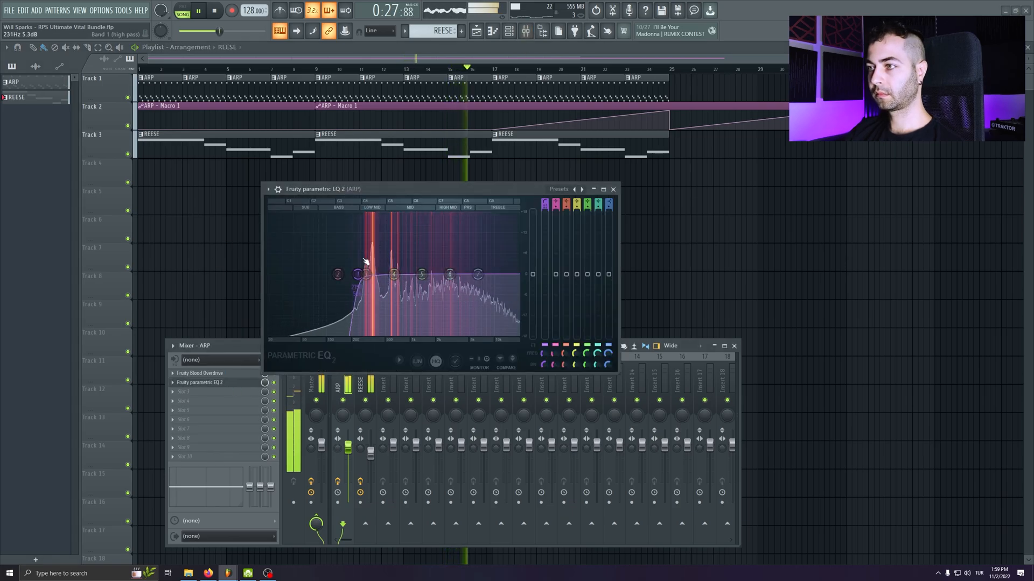
{"action": "left_click_drag", "start_coordinate": [365, 275], "coordinate": [360, 274]}
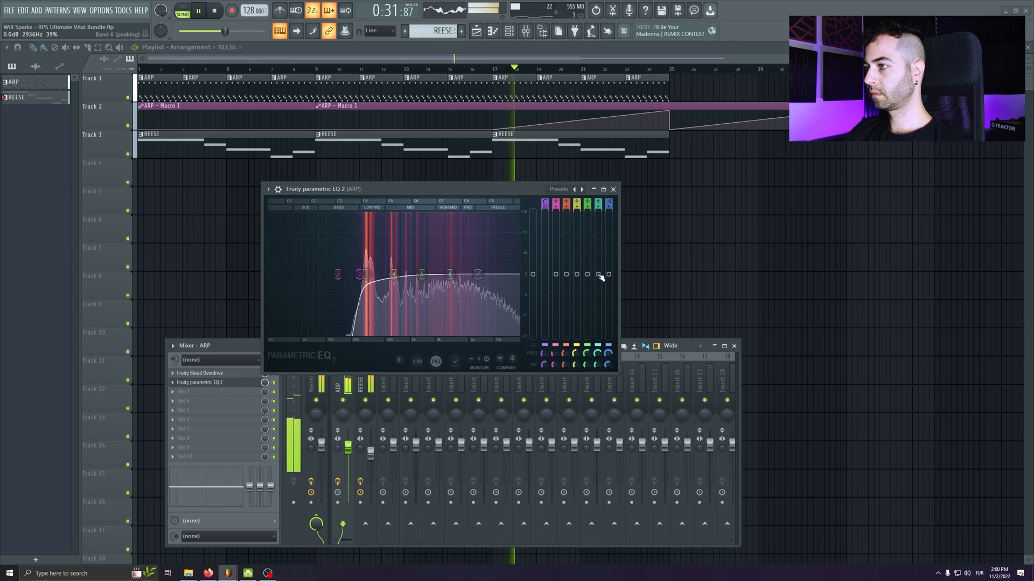
{"action": "left_click", "coordinate": [612, 189]}
{"action": "key", "text": "F9"}
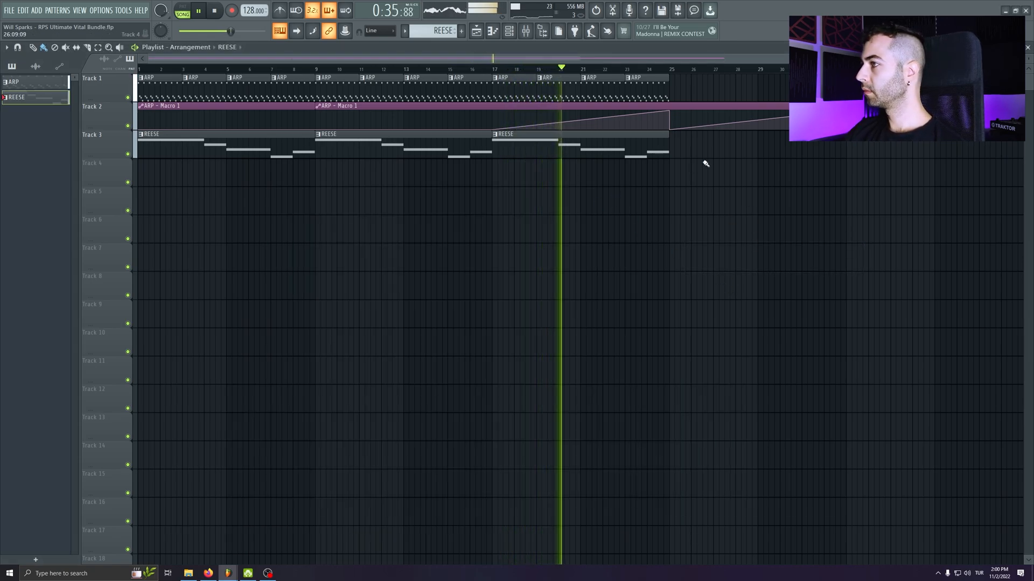
- Place REESE at bar 25 of Track 3, trim it to two bars and repeat the clip through bar 32
{"action": "mouse_move", "coordinate": [706, 164]}
{"action": "left_mouse_down"}
{"action": "mouse_move", "coordinate": [775, 135]}
{"action": "mouse_move", "coordinate": [737, 164]}
{"action": "mouse_move", "coordinate": [709, 135]}
{"action": "left_mouse_up"}
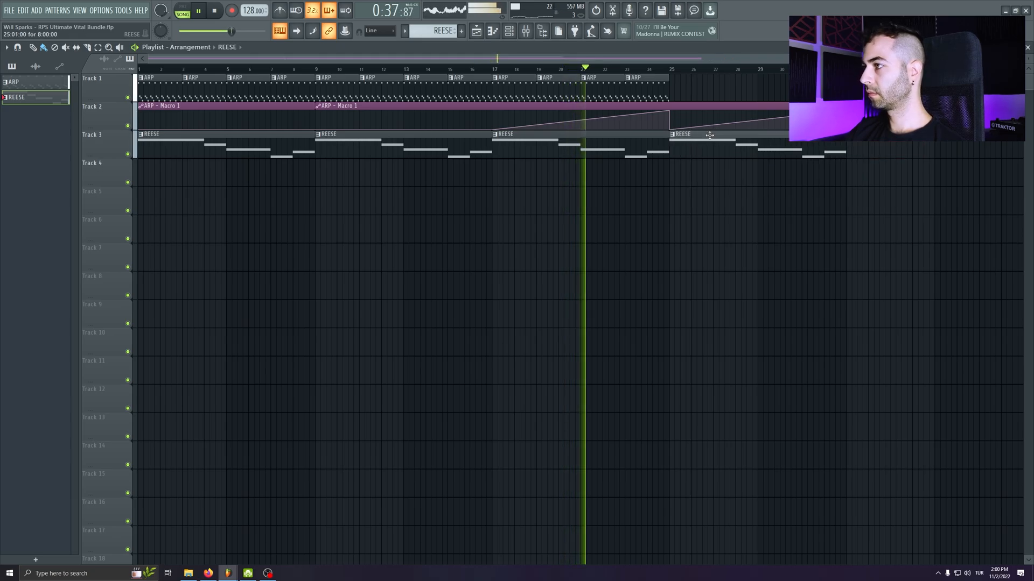
{"action": "mouse_move", "coordinate": [845, 156]}
{"action": "left_mouse_down"}
{"action": "mouse_move", "coordinate": [711, 157]}
{"action": "mouse_move", "coordinate": [738, 155]}
{"action": "mouse_move", "coordinate": [722, 152]}
{"action": "left_mouse_up"}
{"action": "left_click", "coordinate": [780, 152]}
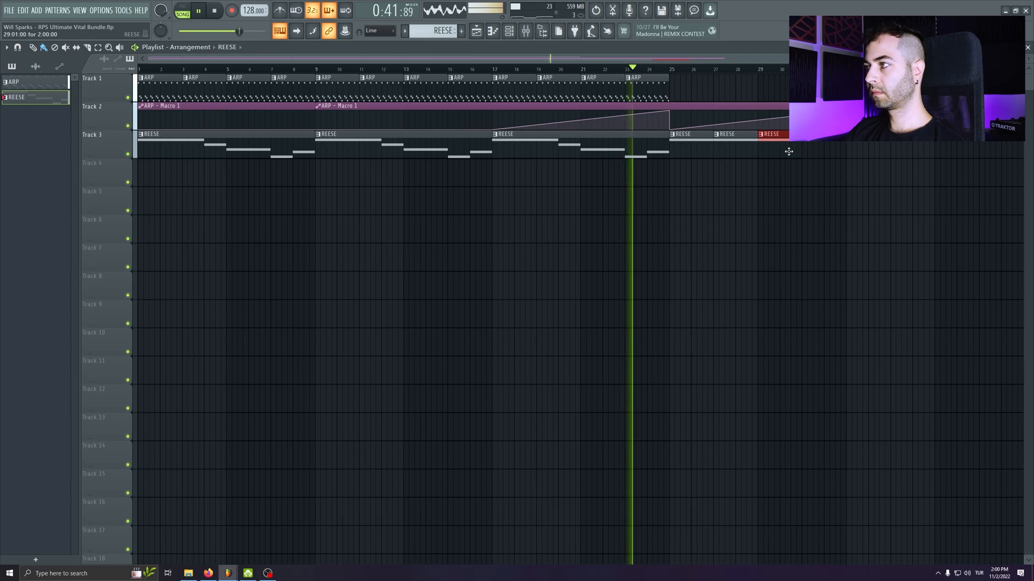
- Repeat the ARP clip on Track 1 from bar 25 through bar 32, delete the stray Track 7 clip and stop playback
{"action": "left_click", "coordinate": [647, 89]}
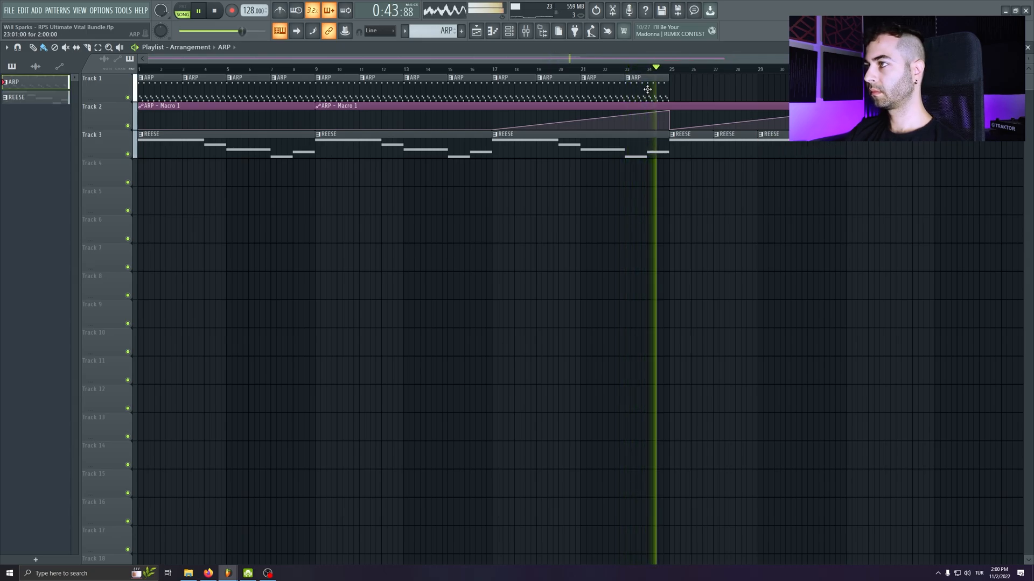
{"action": "left_click", "coordinate": [671, 91]}
{"action": "left_click", "coordinate": [722, 91]}
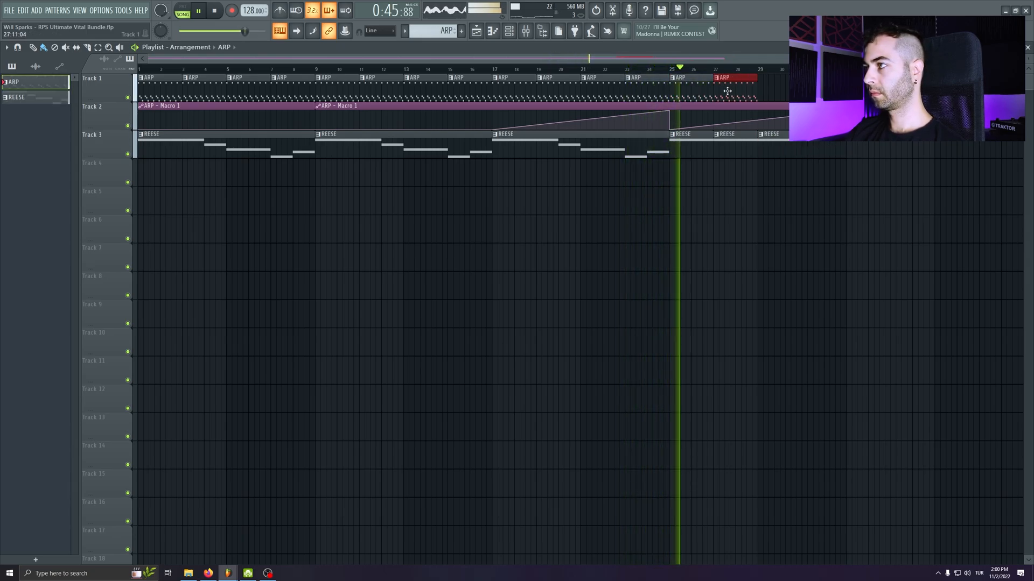
{"action": "left_click", "coordinate": [765, 91]}
{"action": "left_click", "coordinate": [807, 253]}
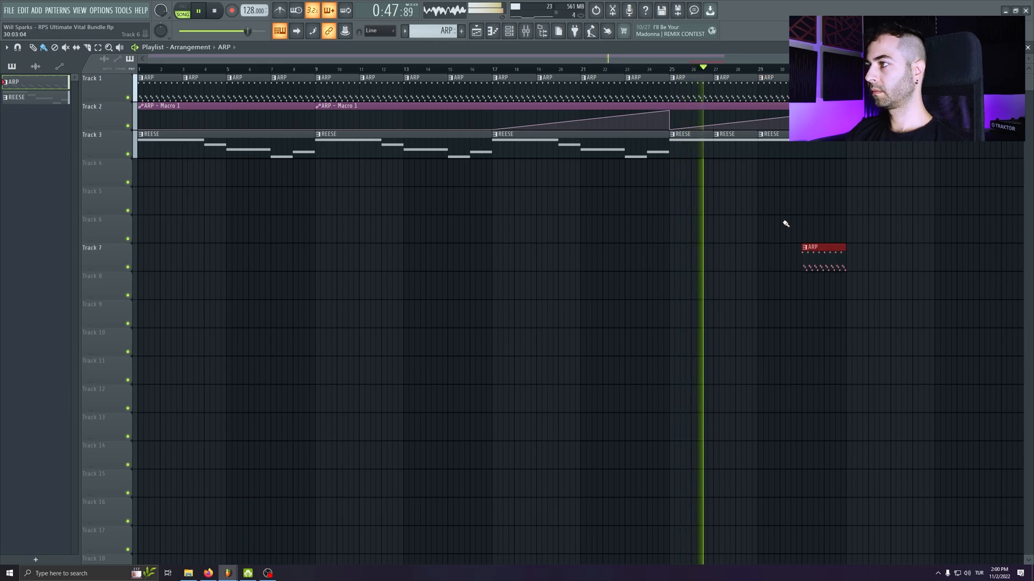
{"action": "right_click", "coordinate": [823, 256]}
{"action": "scroll", "coordinate": [395, 273], "scroll_direction": "down", "scroll_amount": 1}
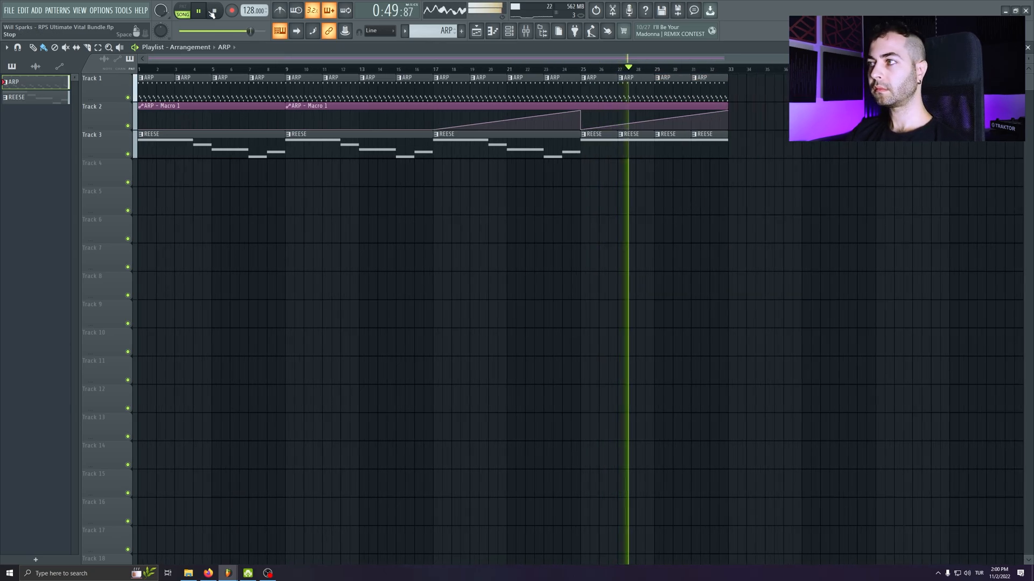
{"action": "left_click", "coordinate": [214, 11]}
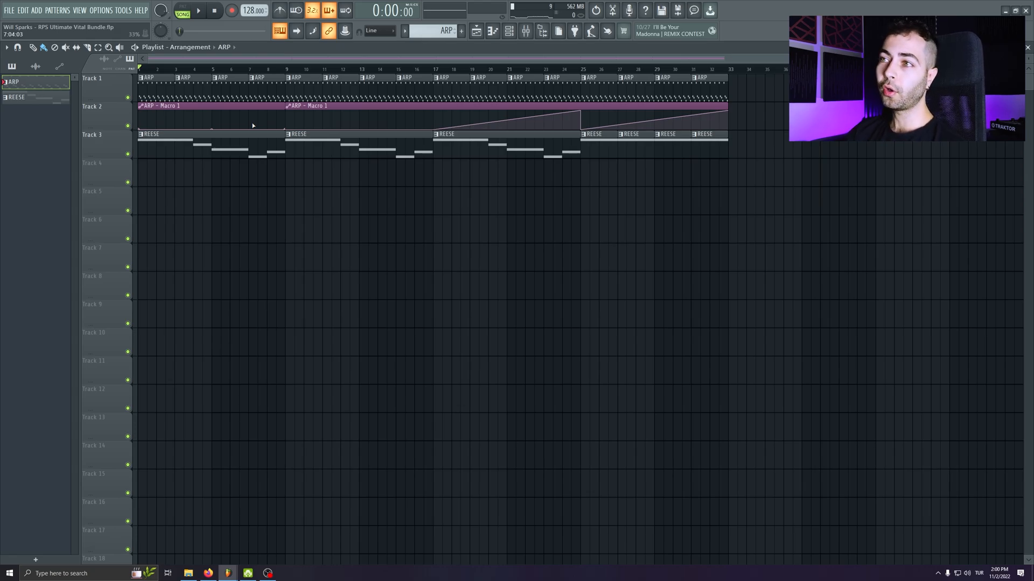
- Play the song, open the REESE pattern's piano roll and the REESE channel's Vital synth, then stop playback
{"action": "double_click", "coordinate": [321, 147]}
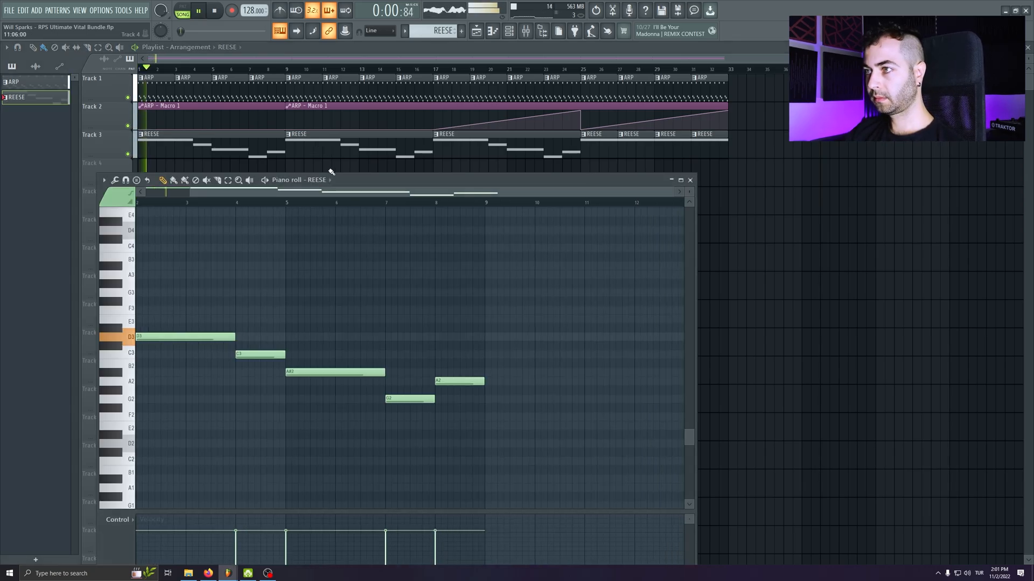
{"action": "left_click", "coordinate": [493, 31]}
{"action": "left_click", "coordinate": [217, 260]}
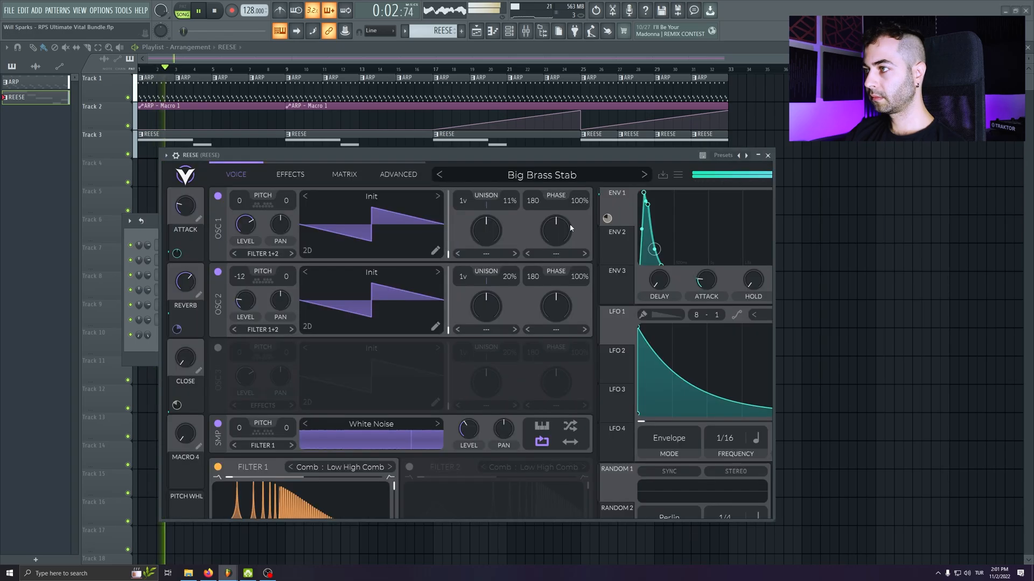
{"action": "left_click", "coordinate": [222, 11]}
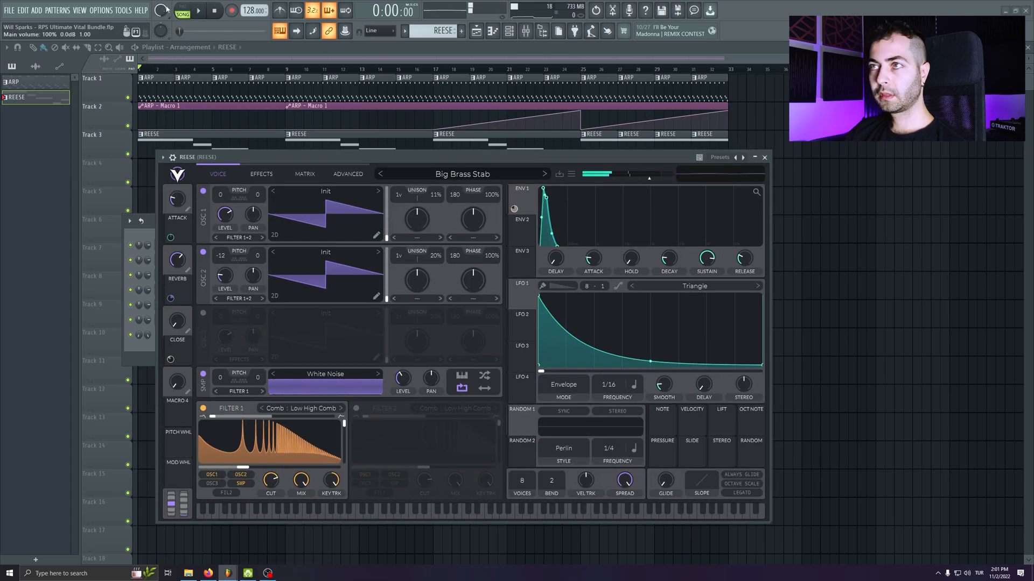
- Play the REESE pattern while adjusting Vital's REVERB macro and setting the CLOSE macro to about 0.225, then stop
{"action": "left_click", "coordinate": [184, 11]}
{"action": "key", "text": "space"}
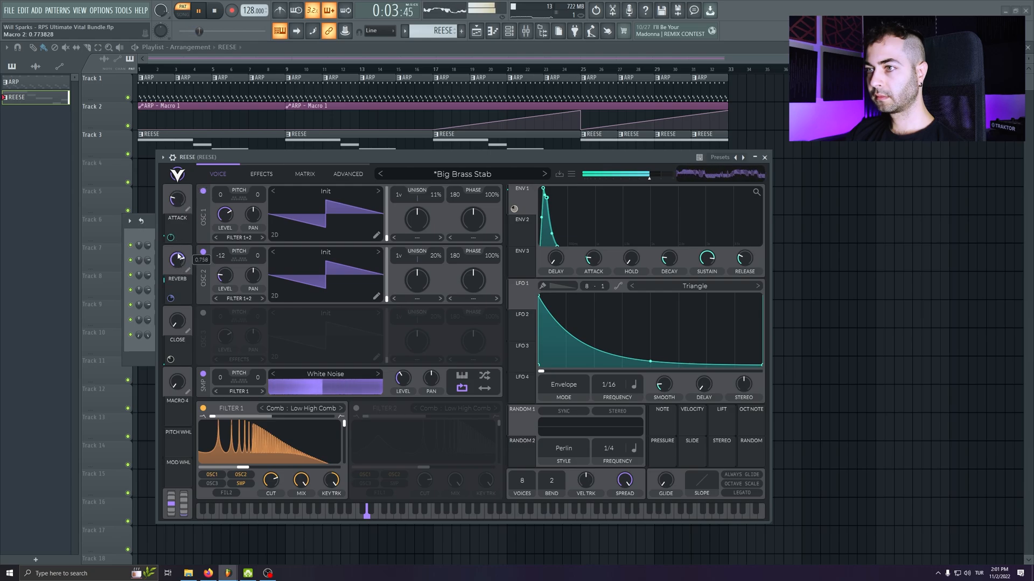
{"action": "left_click_drag", "start_coordinate": [177, 321], "coordinate": [187, 358]}
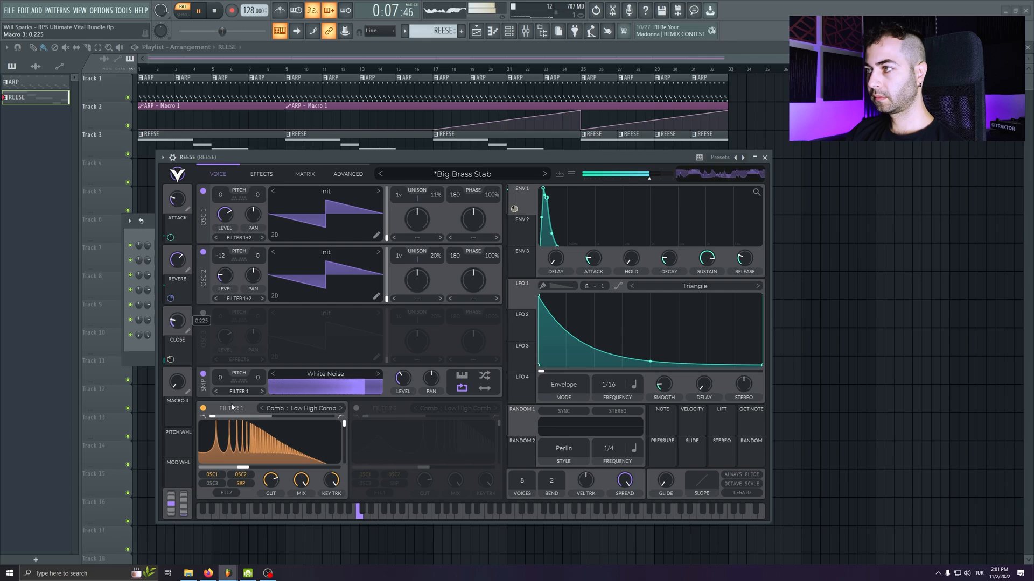
{"action": "key", "text": "space"}
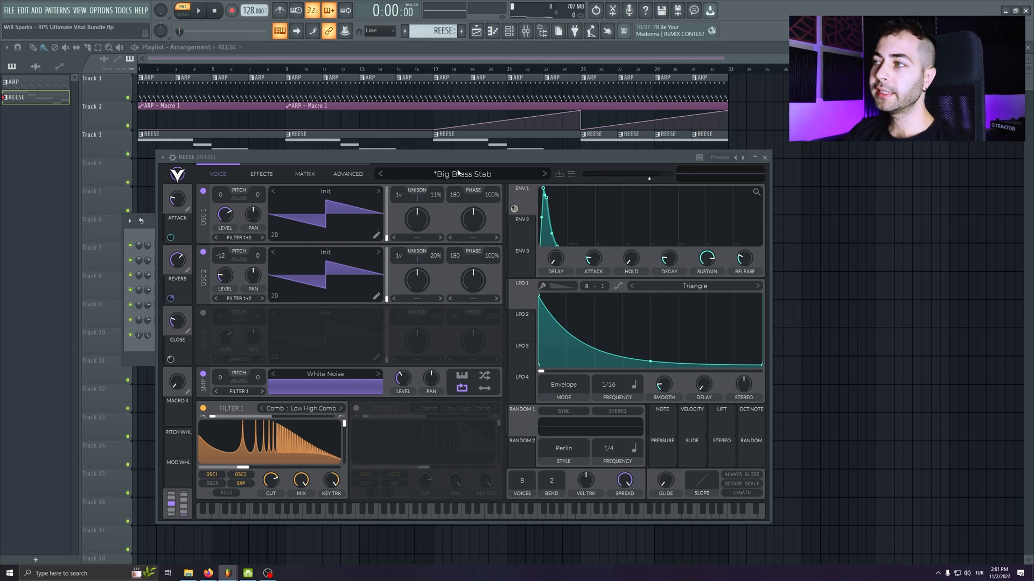
- Shorten the ENV 1 attack in REESE's Vital and audition the pattern
{"action": "left_click_drag", "start_coordinate": [543, 190], "coordinate": [540, 190]}
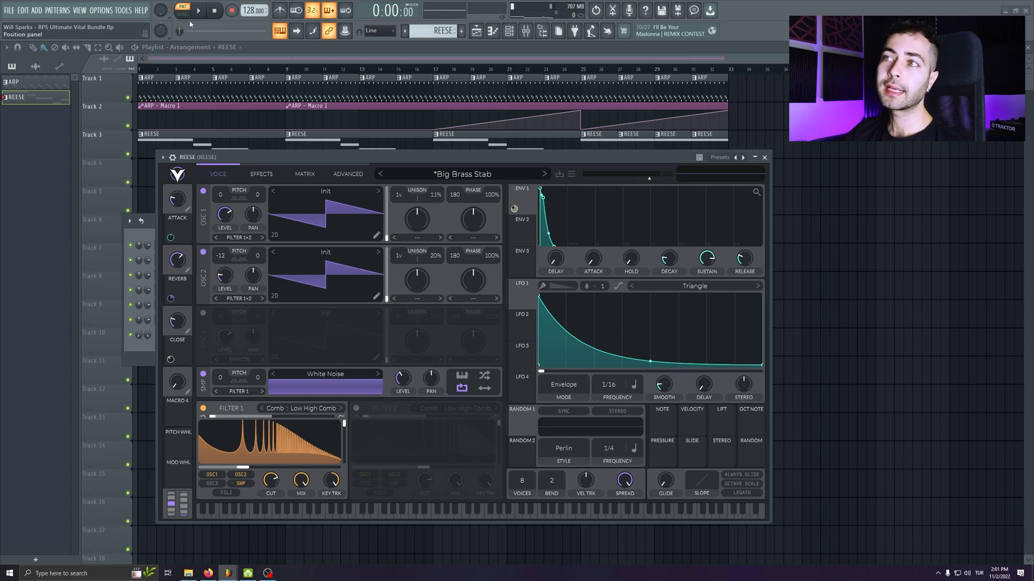
{"action": "key", "text": "space"}
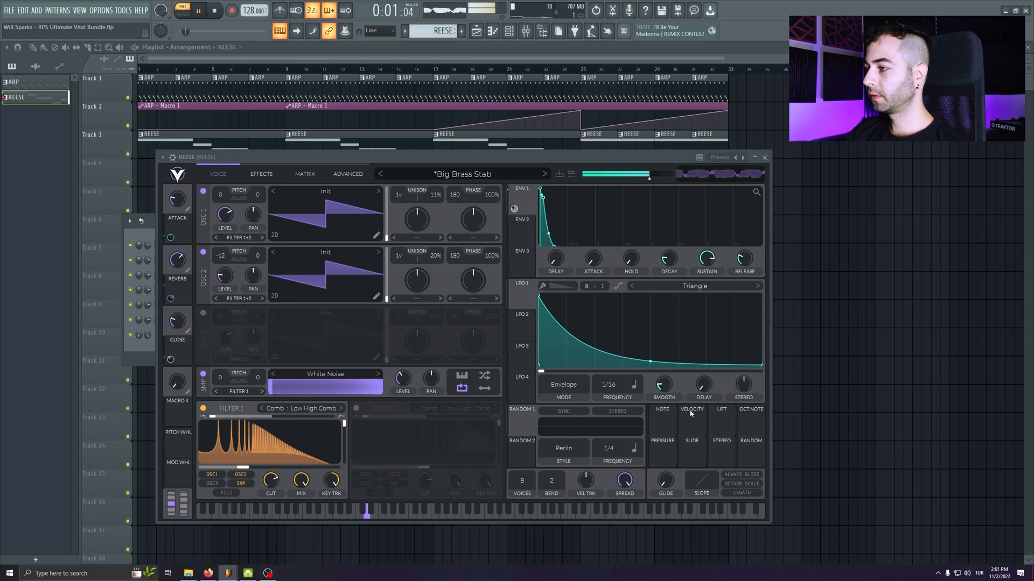
{"action": "key", "text": "space"}
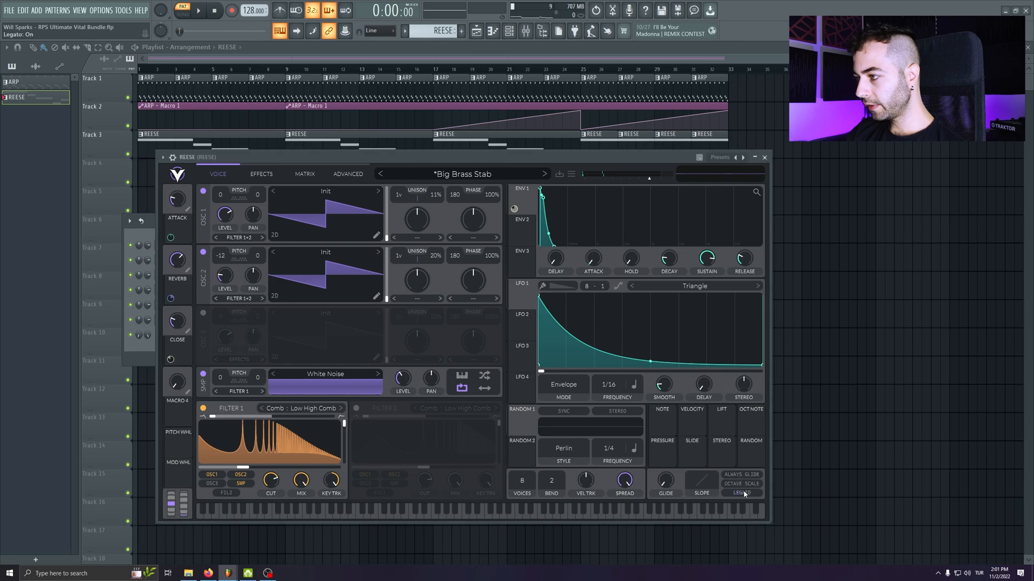
- Enable legato and raise the glide in REESE's Vital, play the pattern, then close the synth and stop playback
{"action": "left_click_drag", "start_coordinate": [664, 484], "coordinate": [661, 459]}
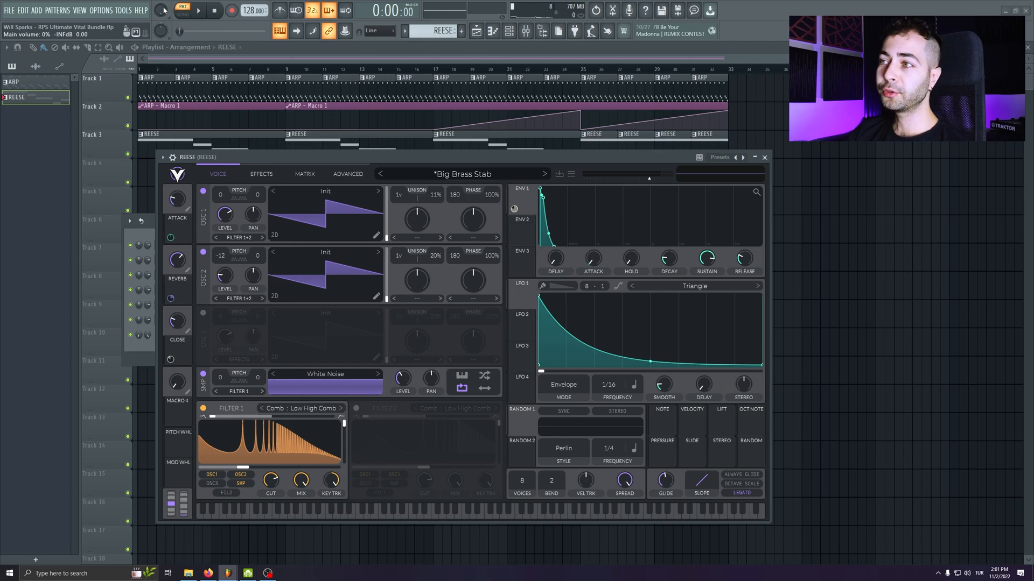
{"action": "left_click_drag", "start_coordinate": [164, 10], "coordinate": [164, 10]}
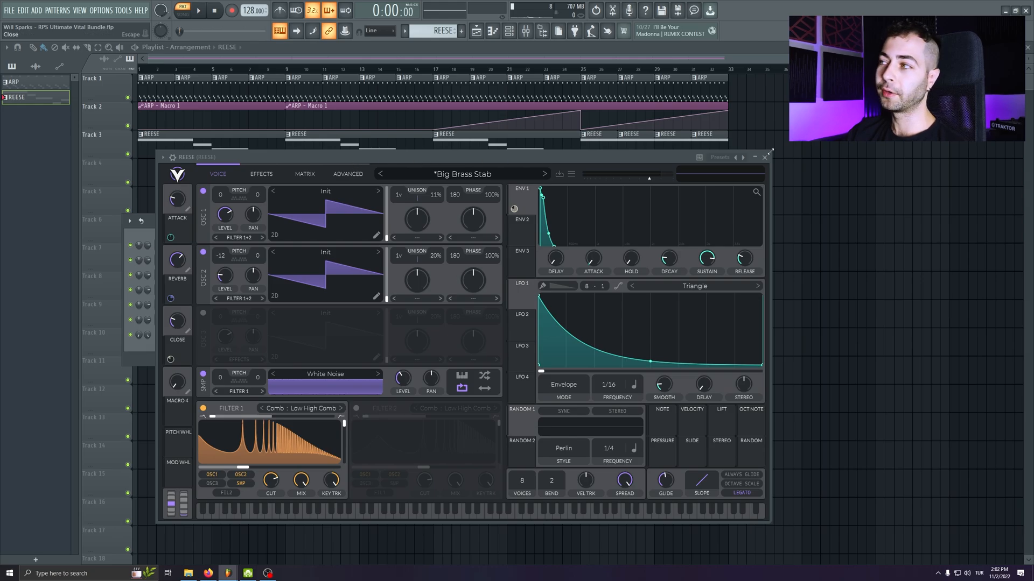
{"action": "key", "text": "space"}
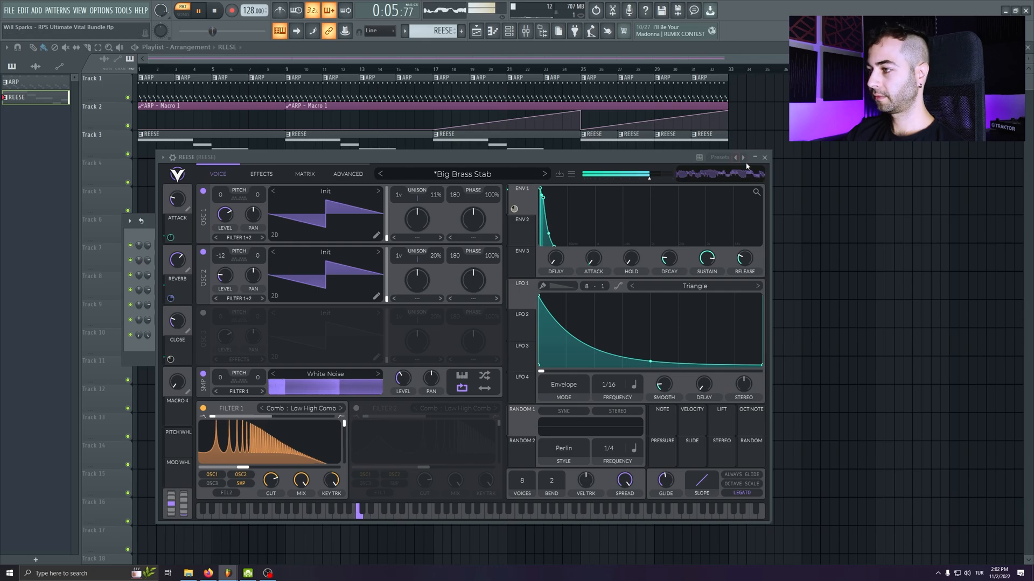
{"action": "left_click", "coordinate": [763, 158]}
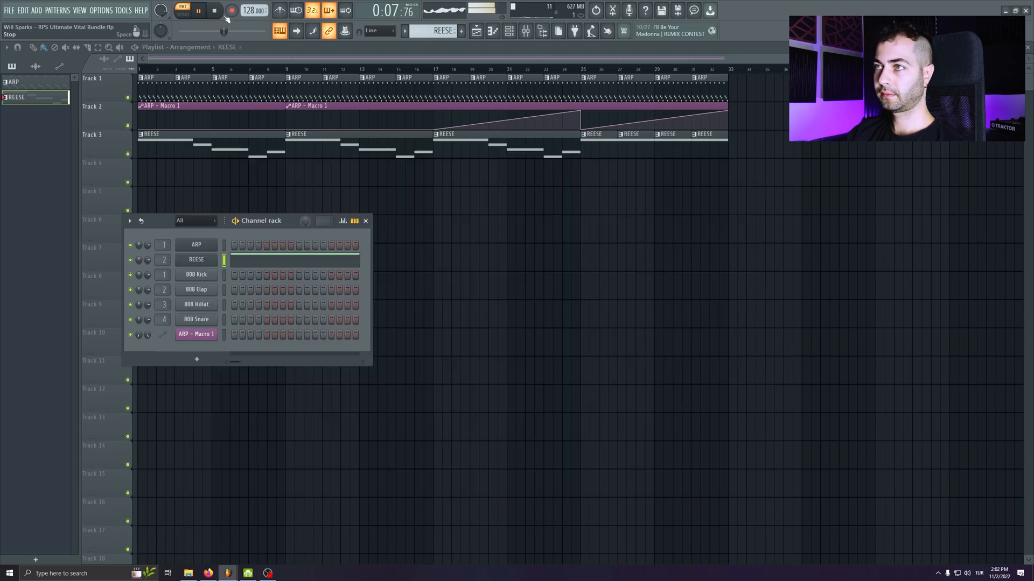
{"action": "left_click", "coordinate": [217, 11]}
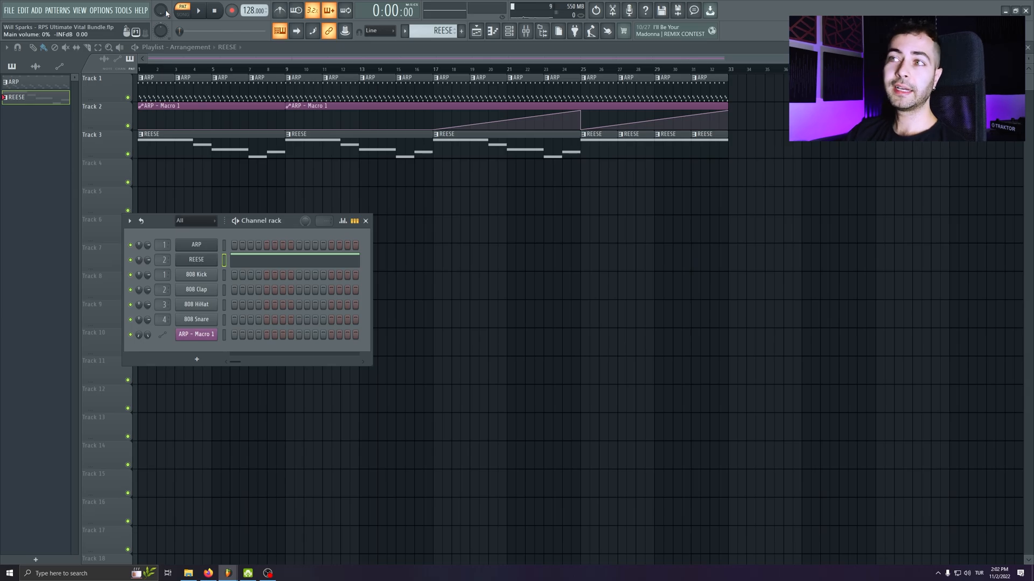
- Create a pattern named LD, place it at bar 9 of Track 4 and move the song position to bar 9
{"action": "left_click", "coordinate": [462, 31]}
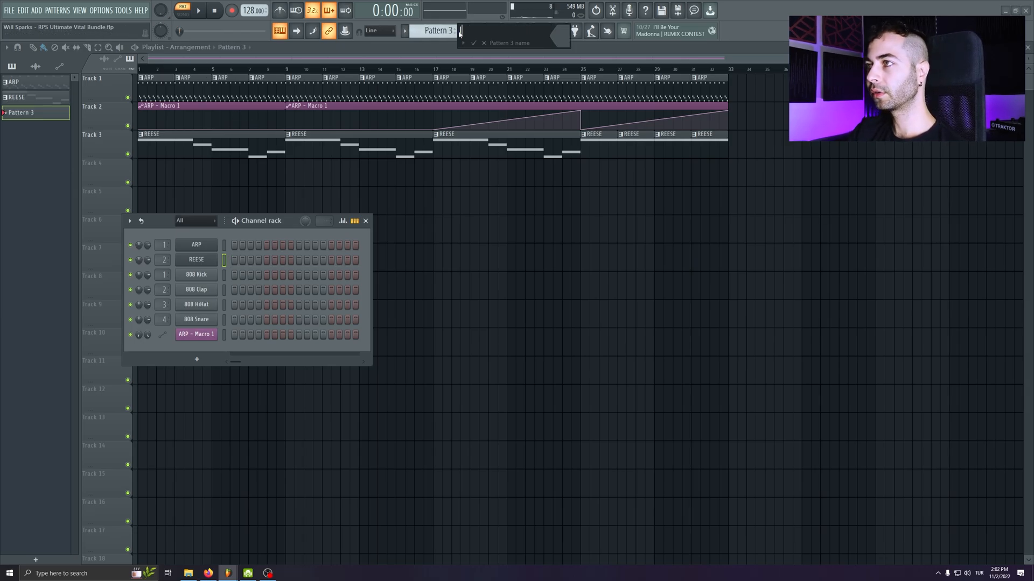
{"action": "type", "text": "LD"}
{"action": "key", "text": "Return"}
{"action": "key", "text": "F6"}
{"action": "left_click", "coordinate": [291, 162]}
{"action": "left_click", "coordinate": [286, 69]}
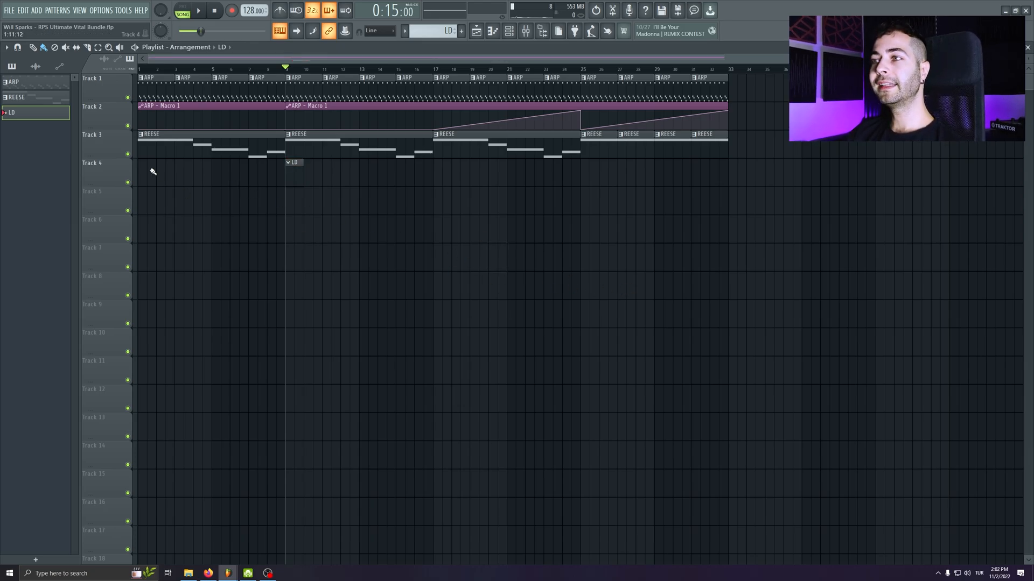
- Clone the REESE channel, rename the copy LD and route it to mixer insert 3
{"action": "double_click", "coordinate": [291, 170]}
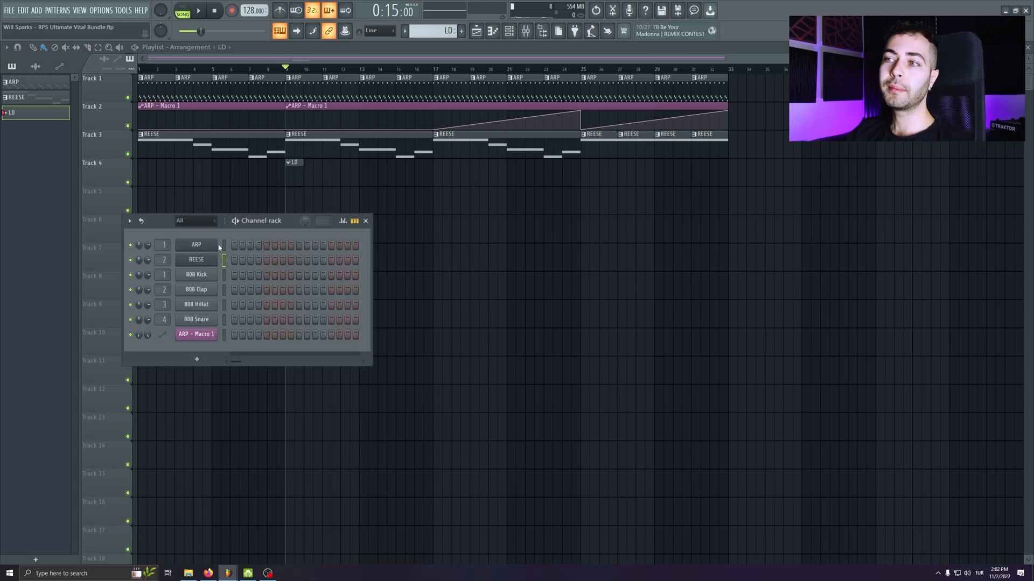
{"action": "right_click", "coordinate": [214, 259]}
{"action": "left_click", "coordinate": [236, 343]}
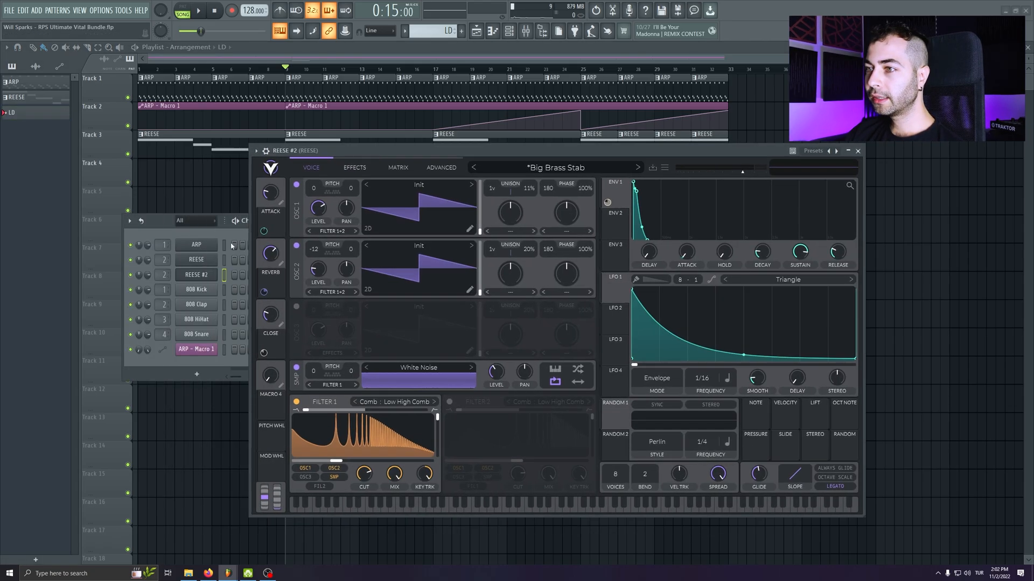
{"action": "right_click", "coordinate": [215, 275]}
{"action": "left_click", "coordinate": [237, 297]}
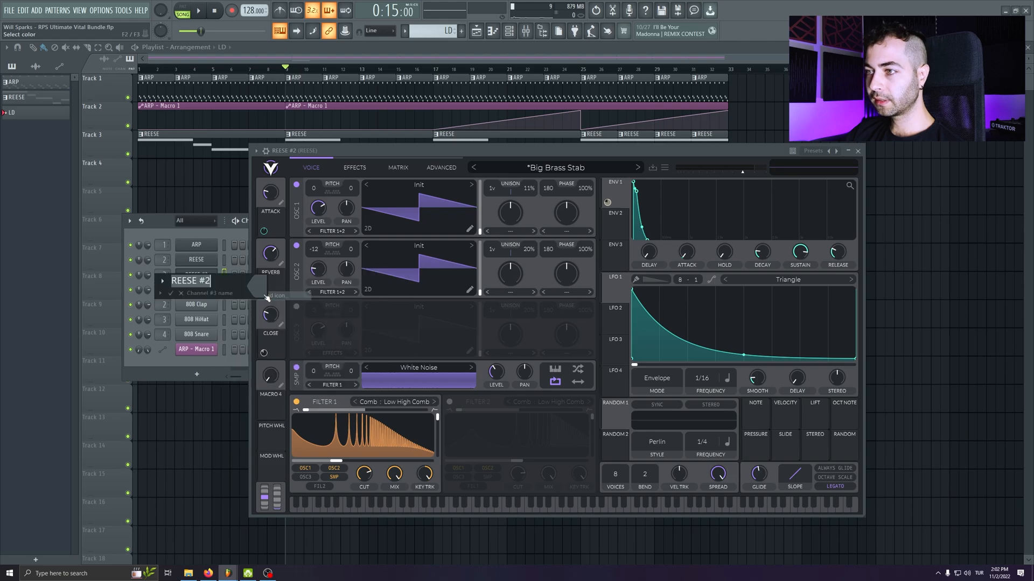
{"action": "type", "text": "LD"}
{"action": "key", "text": "Return"}
{"action": "key", "text": "ctrl+l"}
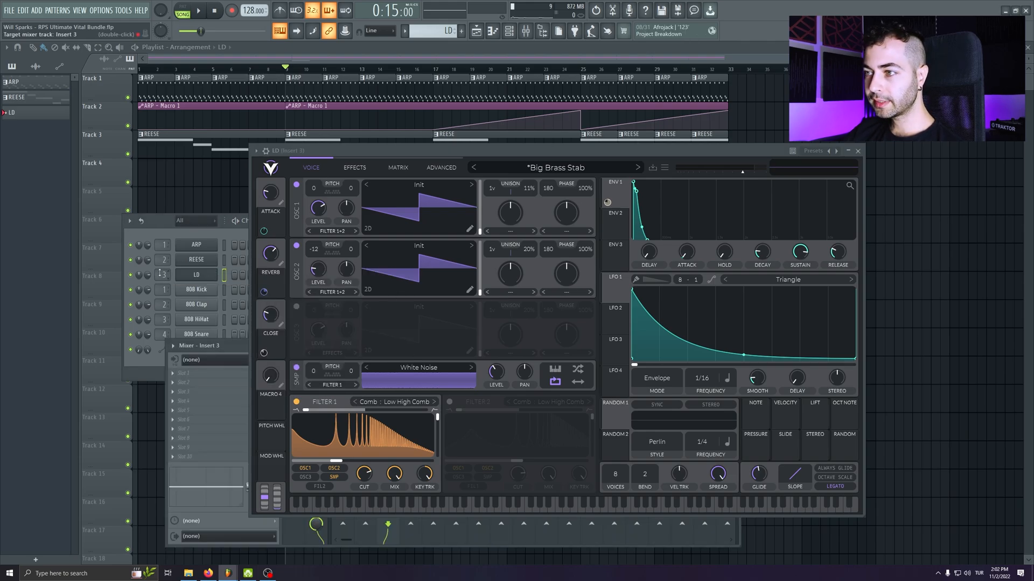
- Name mixer insert 3 LD and copy the ARP track's Fruity parametric EQ 2 onto it
{"action": "left_click", "coordinate": [862, 150]}
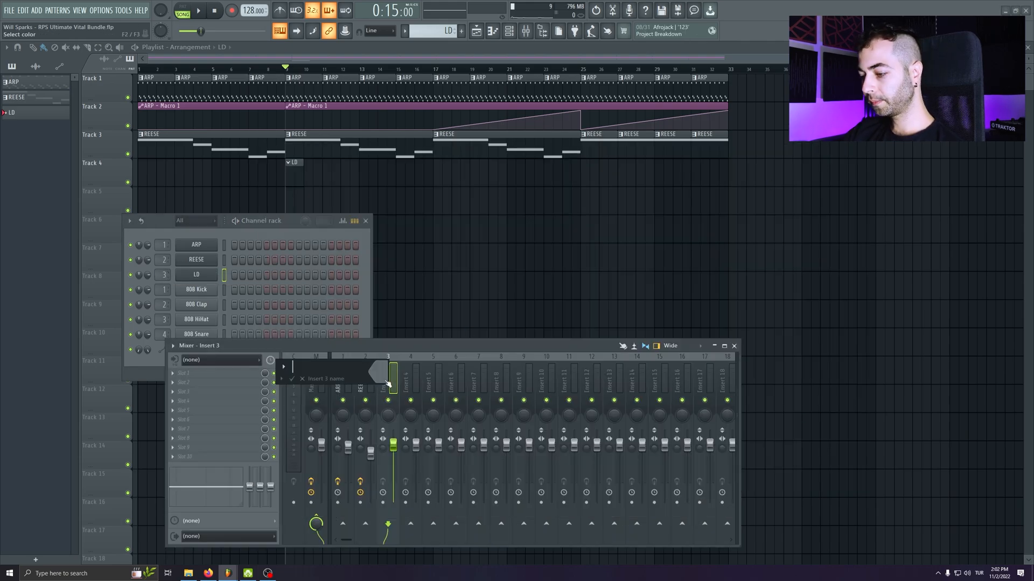
{"action": "key", "text": "ctrl+s"}
{"action": "left_click", "coordinate": [173, 345]}
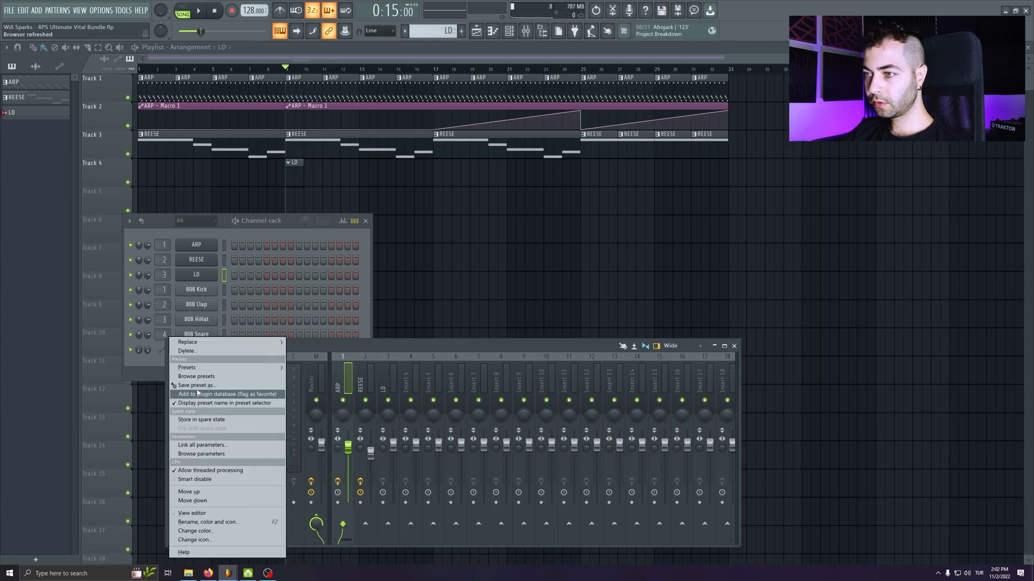
{"action": "left_click", "coordinate": [215, 391]}
{"action": "left_click_drag", "start_coordinate": [390, 372], "coordinate": [389, 373]}
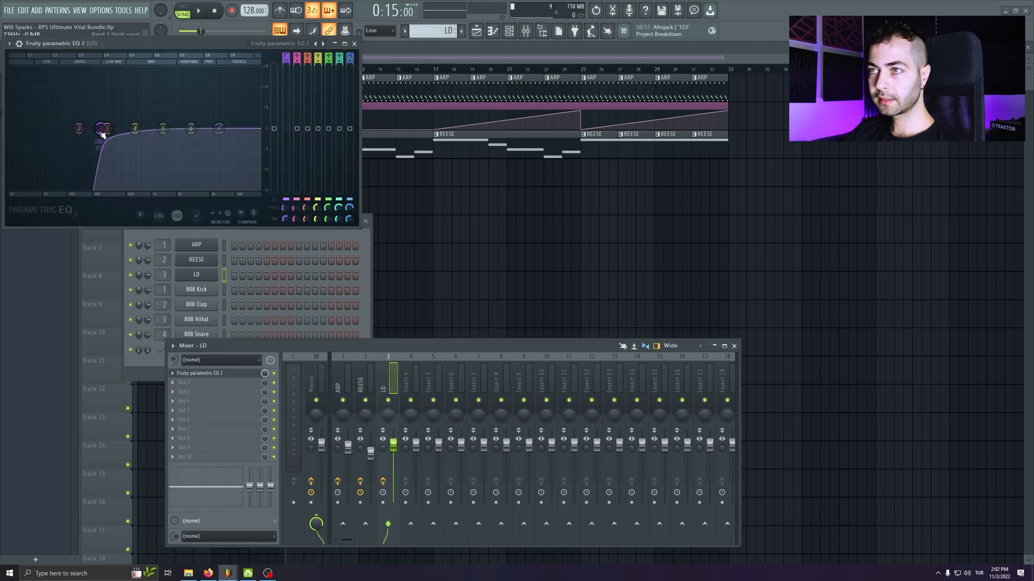
- Browse the RPS - Ultimate Vital Bundle presets in LD's Vital and load the Pizzicato Harp lead
{"action": "scroll", "coordinate": [78, 139], "scroll_direction": "up", "scroll_amount": 5}
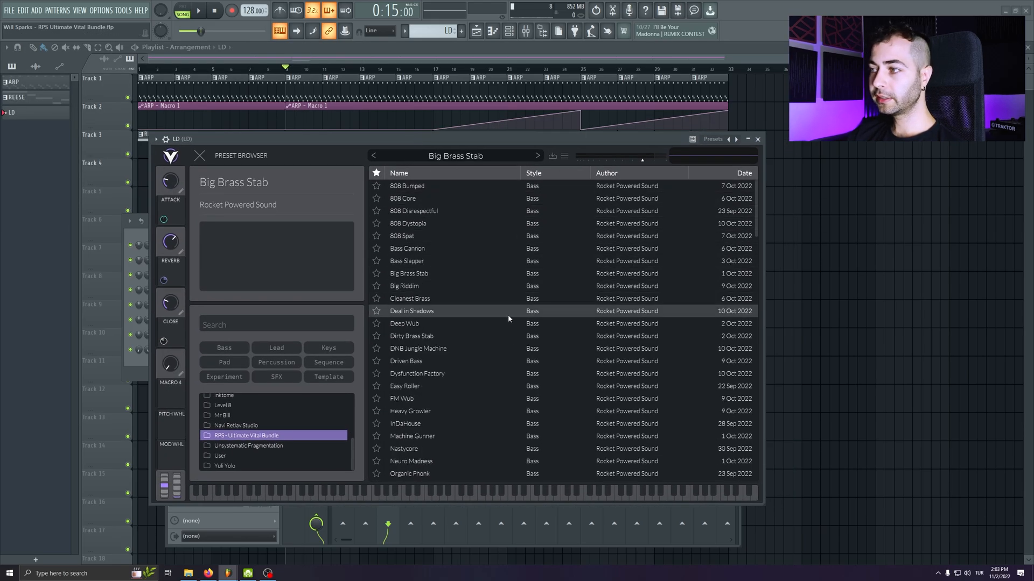
{"action": "scroll", "coordinate": [508, 318], "scroll_direction": "down", "scroll_amount": 5}
{"action": "scroll", "coordinate": [509, 316], "scroll_direction": "down", "scroll_amount": 3}
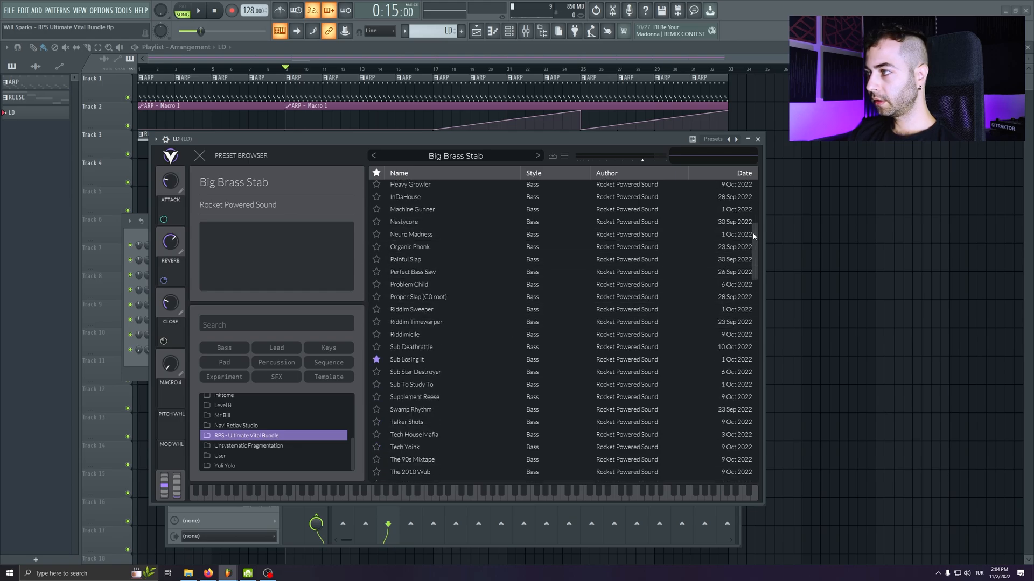
{"action": "left_click_drag", "start_coordinate": [756, 253], "coordinate": [755, 362]}
{"action": "left_click", "coordinate": [409, 289]}
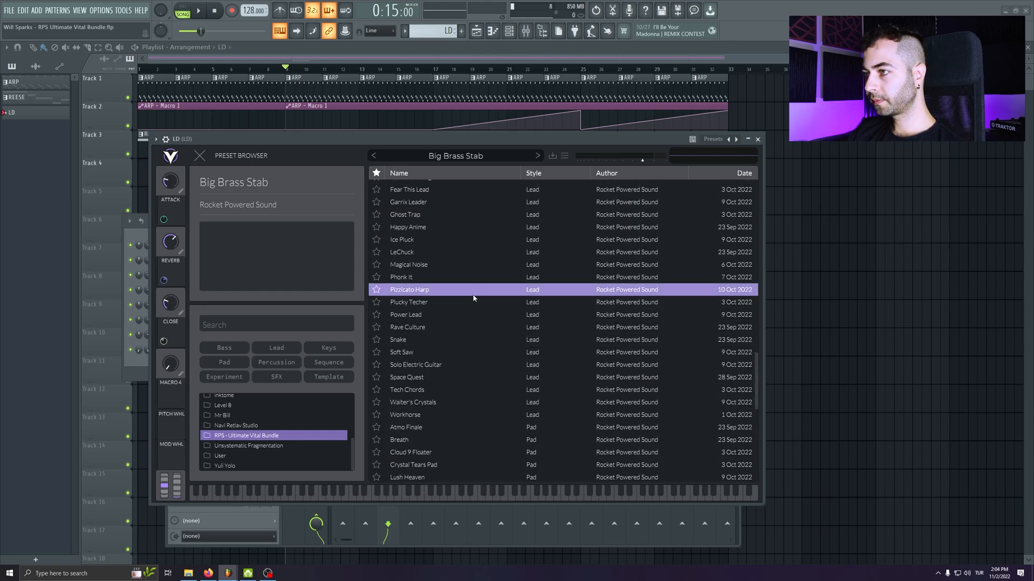
{"action": "left_click_drag", "start_coordinate": [436, 141], "coordinate": [432, 164]}
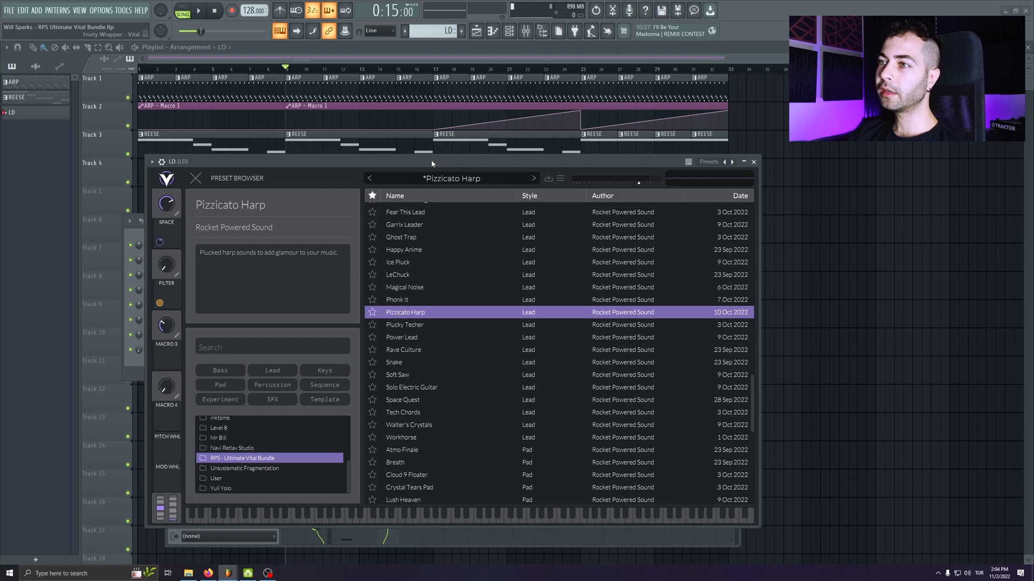
- Audition the Plucky Techer and Phonk It lead presets on the LD channel by playing notes
{"action": "left_click", "coordinate": [414, 324]}
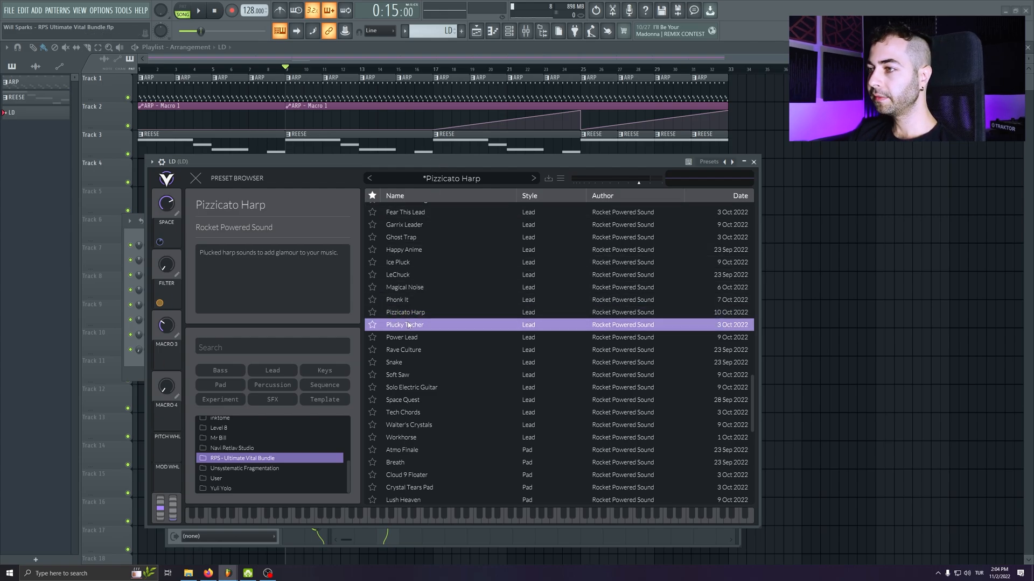
{"action": "left_click", "coordinate": [399, 163]}
{"action": "key", "text": "x"}
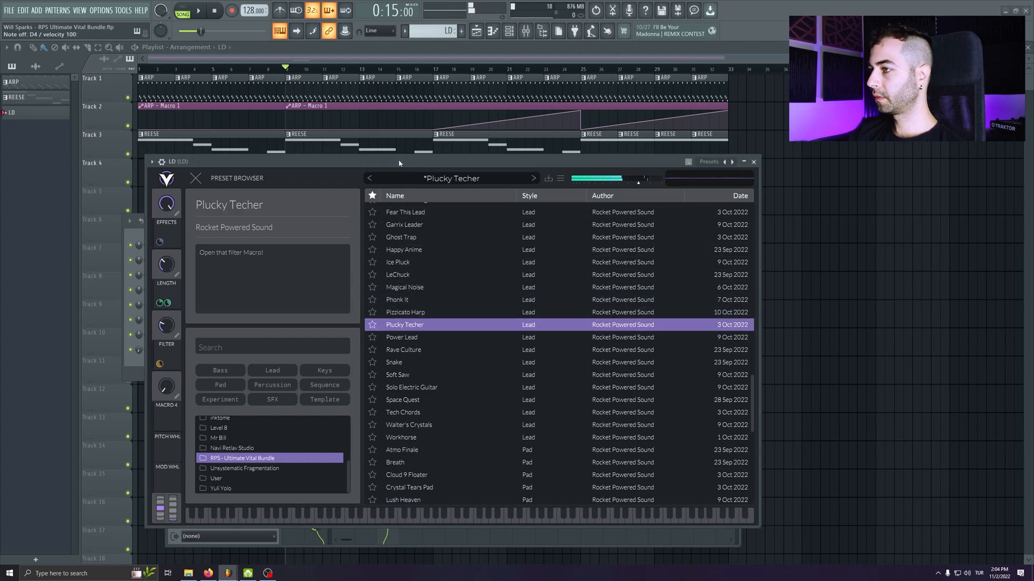
{"action": "key", "text": "t"}
{"action": "left_click", "coordinate": [402, 300]}
{"action": "left_click", "coordinate": [421, 165]}
{"action": "key", "text": "e"}
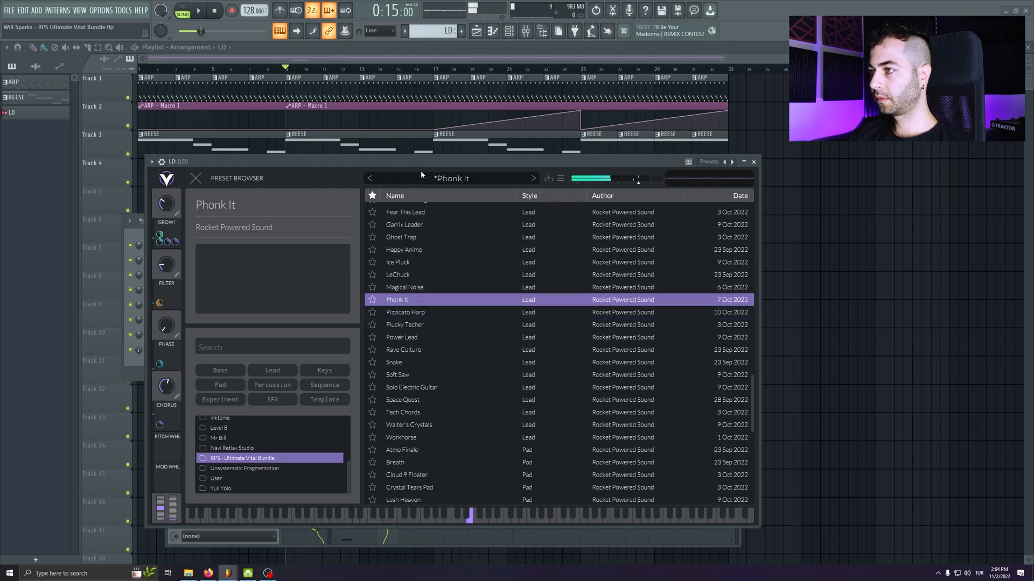
- Compare the Ice Pluck, Plucky Techer and Soft Saw lead presets on the LD channel
{"action": "left_click", "coordinate": [407, 262]}
{"action": "left_click", "coordinate": [427, 325]}
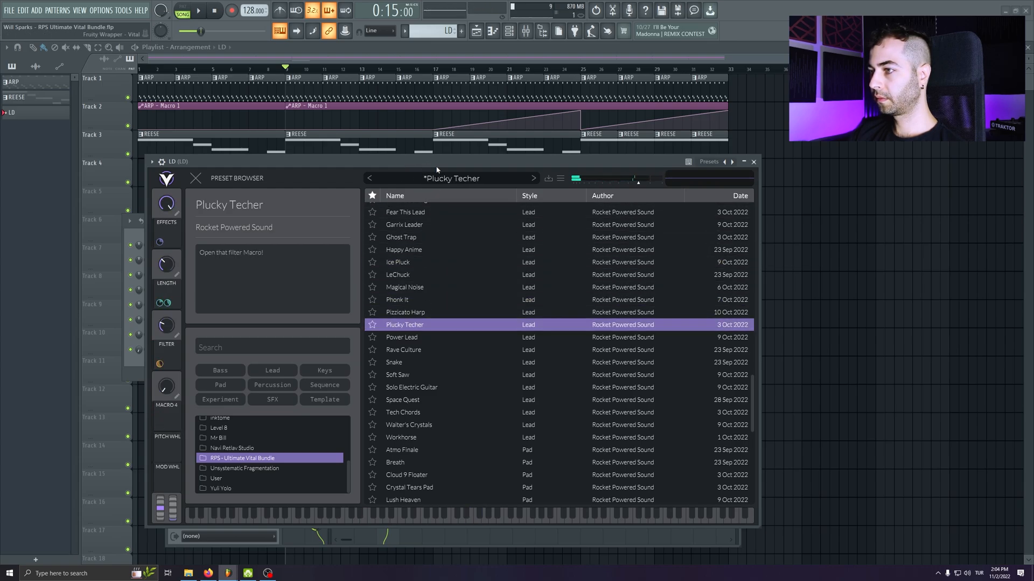
{"action": "left_click", "coordinate": [423, 375]}
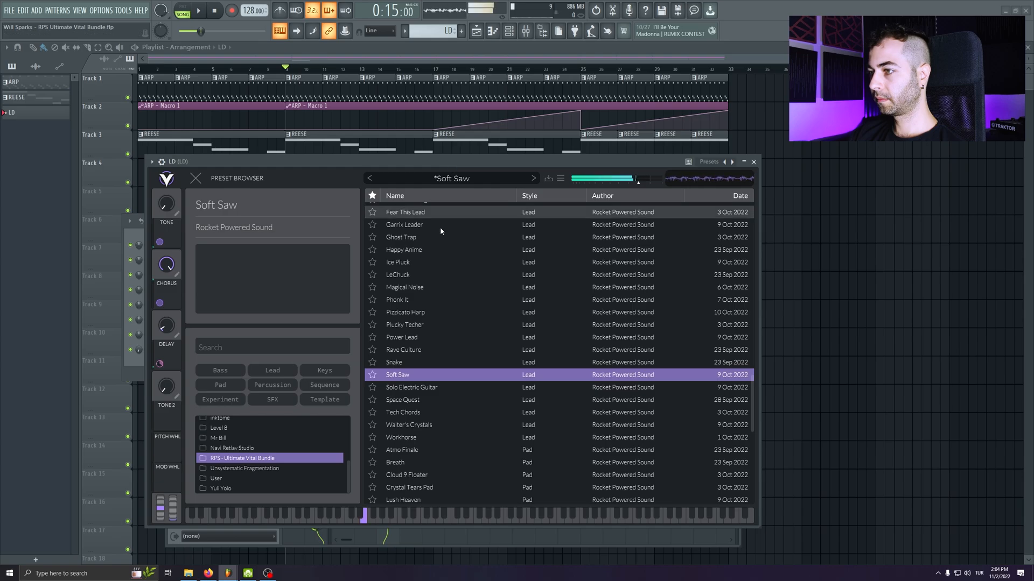
- Load the Solo Electric Guitar preset, try its FX and REVERB macros while playing notes, and mark it as a favourite
{"action": "left_click", "coordinate": [424, 388]}
{"action": "left_click_drag", "start_coordinate": [432, 162], "coordinate": [510, 153]}
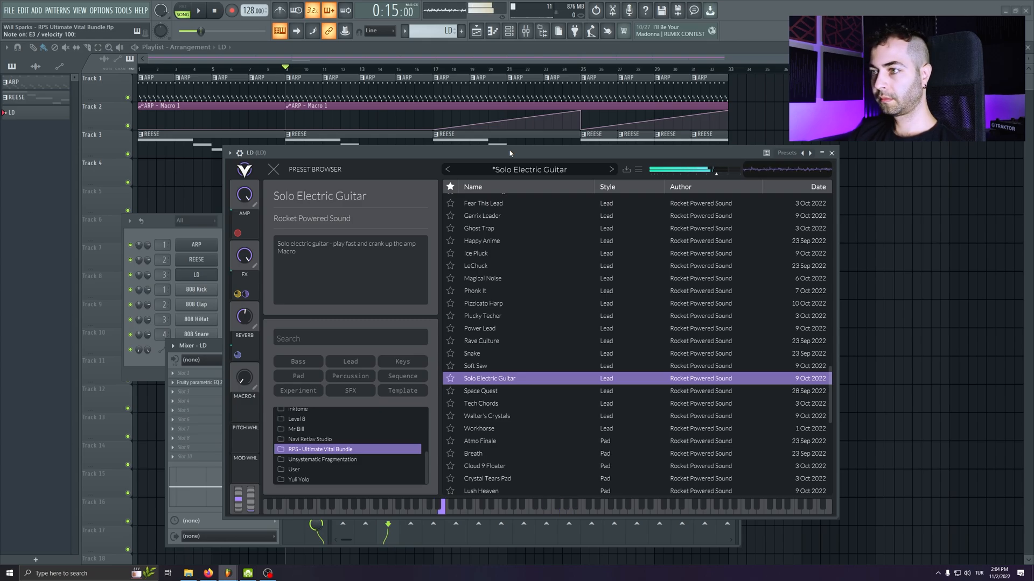
{"action": "mouse_move", "coordinate": [249, 205]}
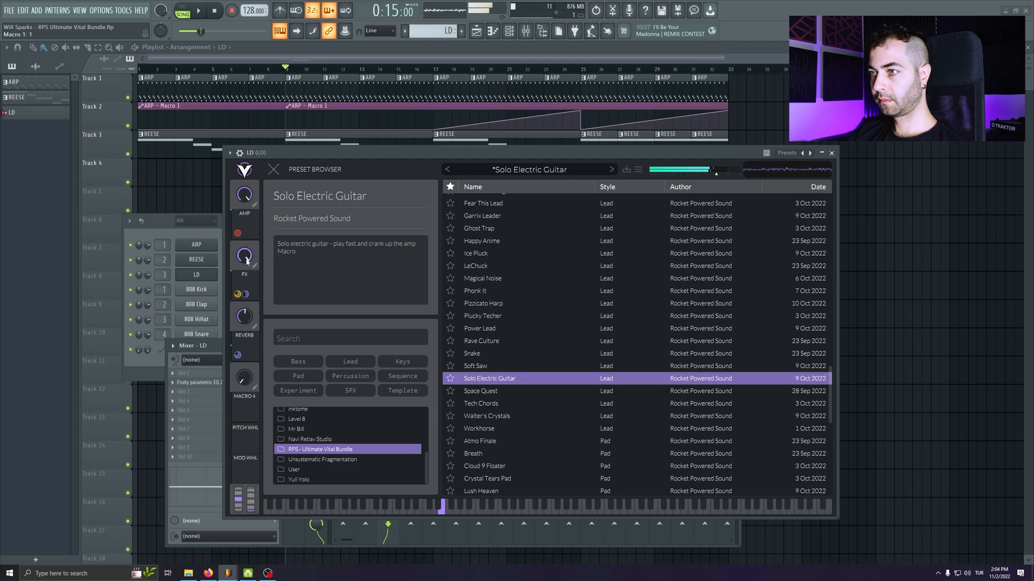
{"action": "left_click_drag", "start_coordinate": [514, 153], "coordinate": [441, 145]}
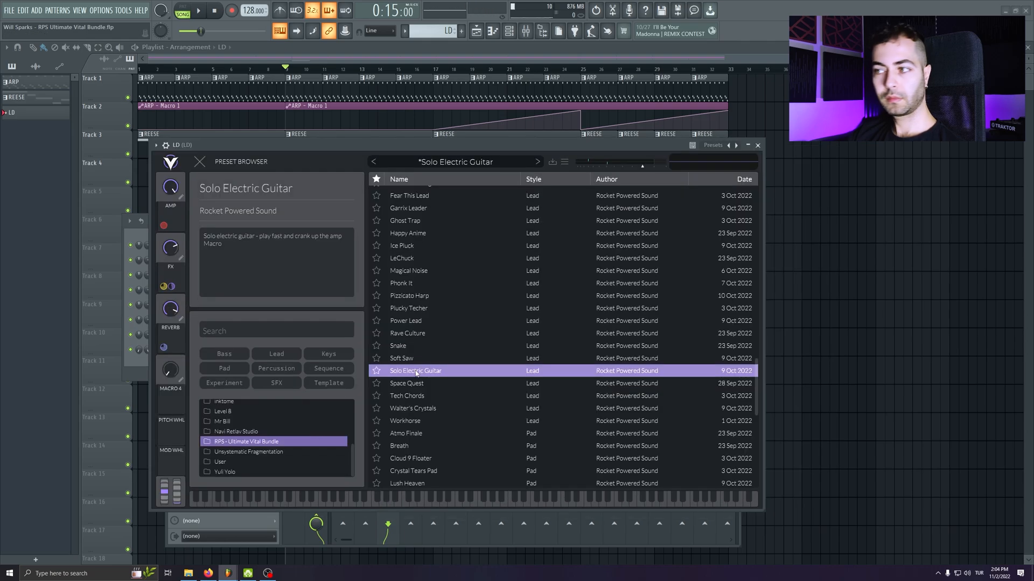
{"action": "scroll", "coordinate": [440, 382], "scroll_direction": "down", "scroll_amount": 1}
{"action": "left_click", "coordinate": [376, 352]}
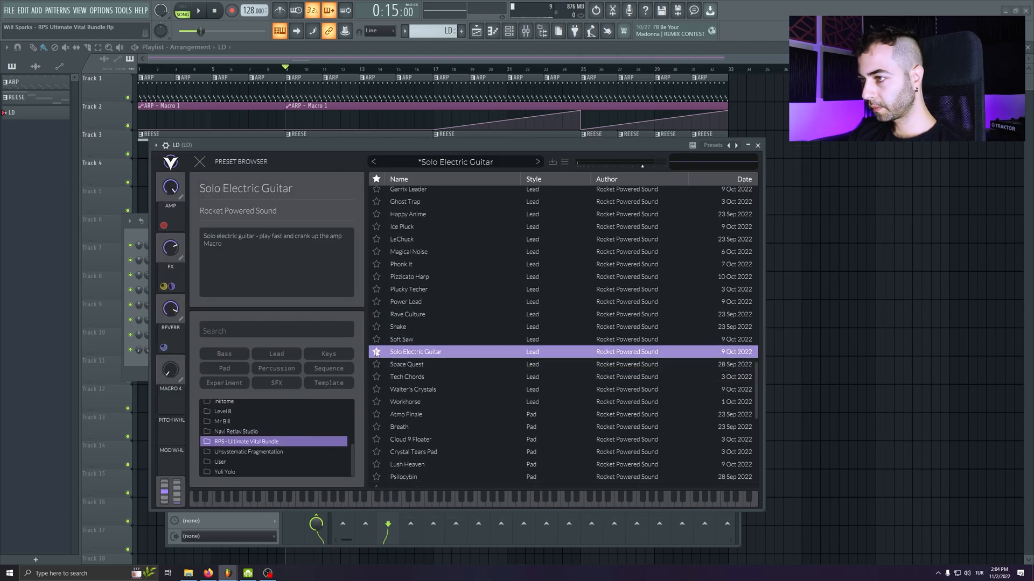
- Audition the Walter's Crystals, Tech Chords and Rave Culture lead presets on the LD channel
{"action": "left_click", "coordinate": [413, 389]}
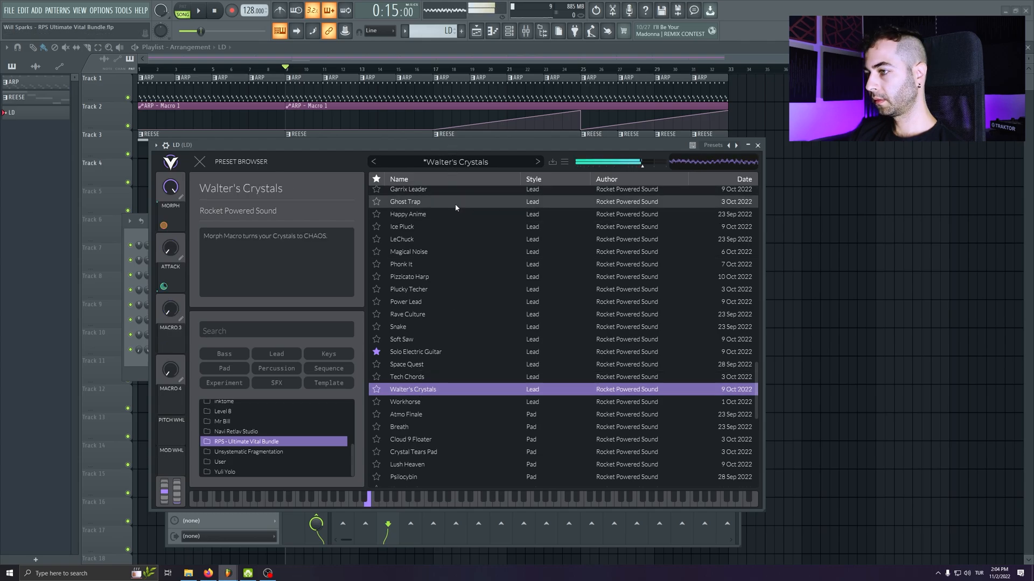
{"action": "left_click", "coordinate": [434, 376]}
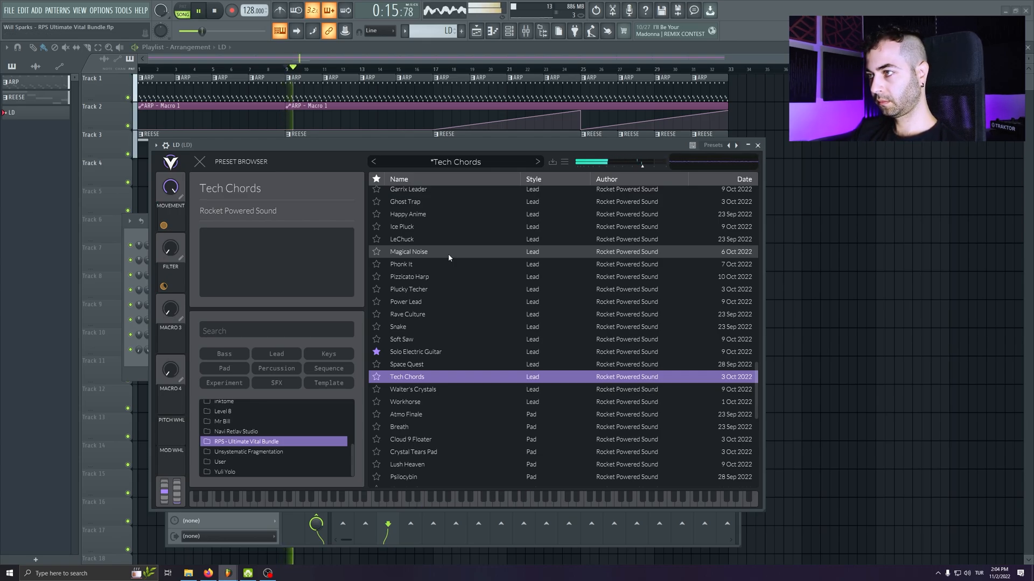
{"action": "left_click", "coordinate": [426, 314]}
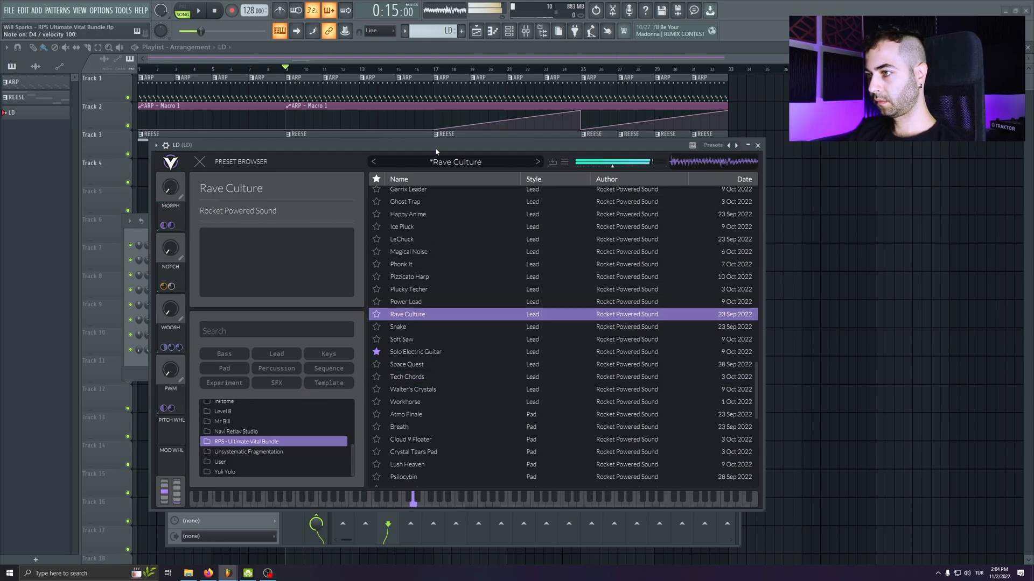
- Search the bundle's presets for BRASS and audition Big Brass Stab and Cleanest Brass on the LD channel
{"action": "scroll", "coordinate": [439, 304], "scroll_direction": "up", "scroll_amount": 15}
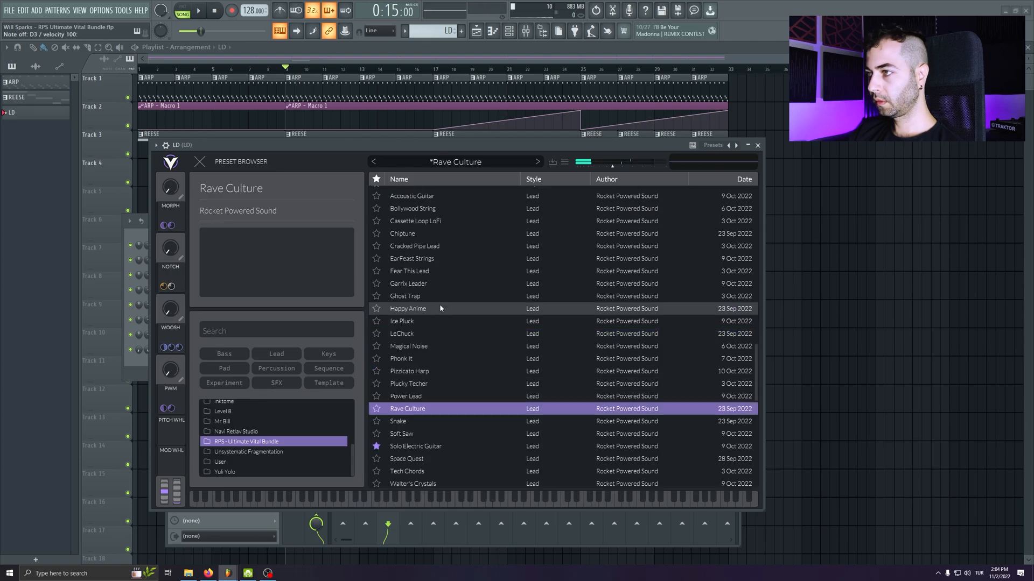
{"action": "scroll", "coordinate": [440, 302], "scroll_direction": "up", "scroll_amount": 10}
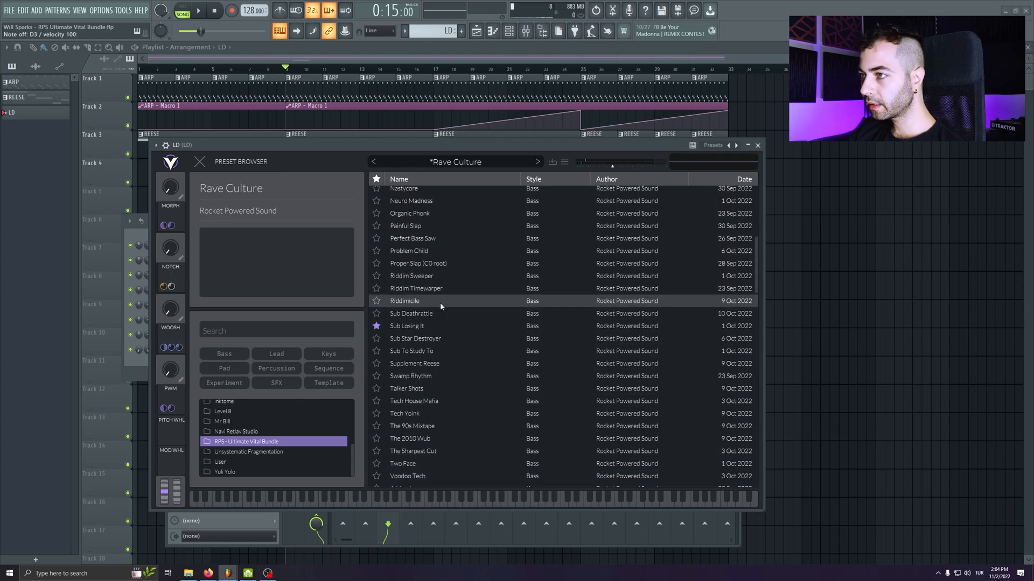
{"action": "type", "text": "BRASS"}
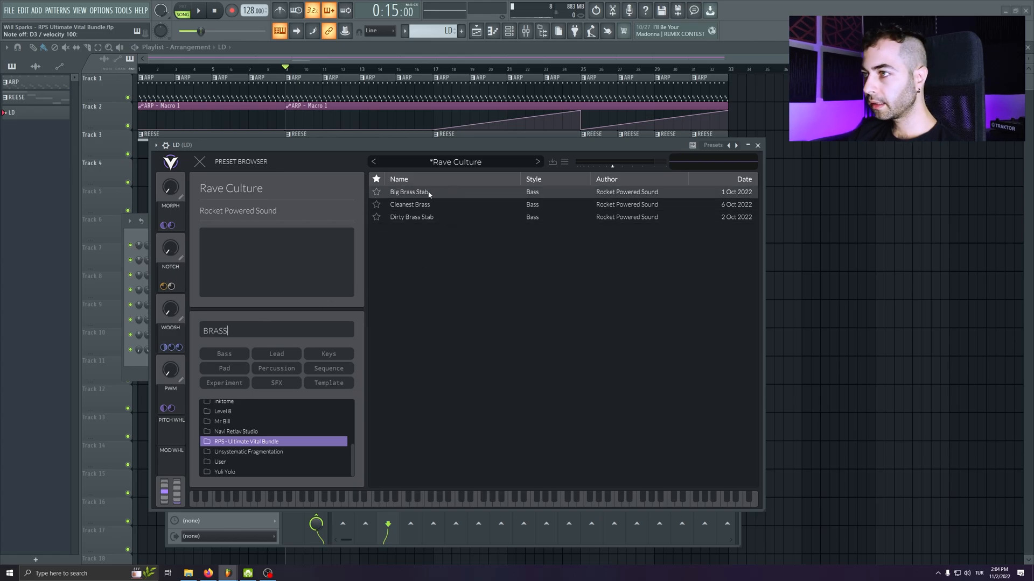
{"action": "left_click", "coordinate": [396, 196]}
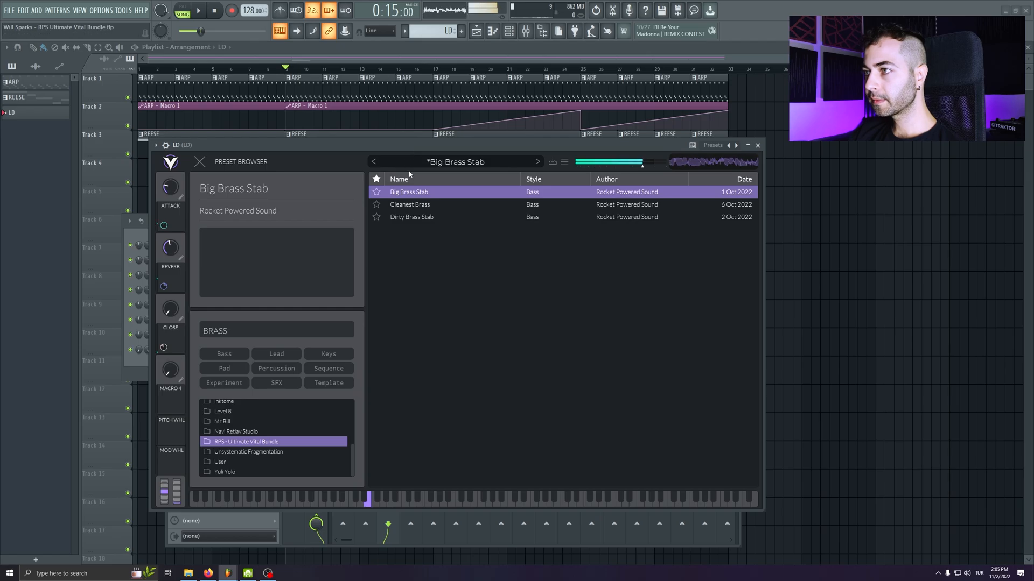
{"action": "key", "text": "Down"}
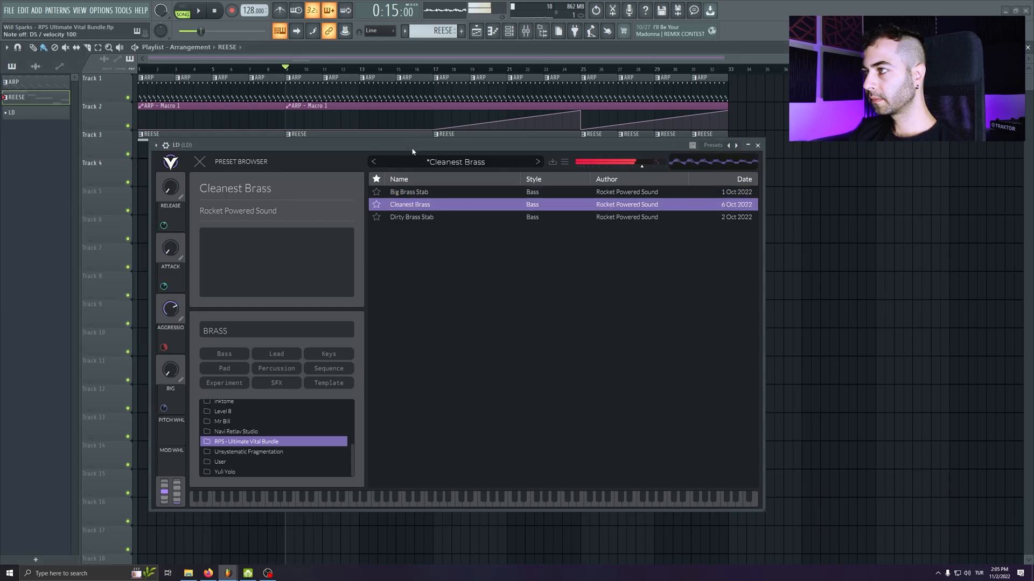
- Mark Cleanest Brass as a favourite, compare it with Dirty Brass Stab by playing notes, and reload Cleanest Brass
{"action": "left_click", "coordinate": [216, 11]}
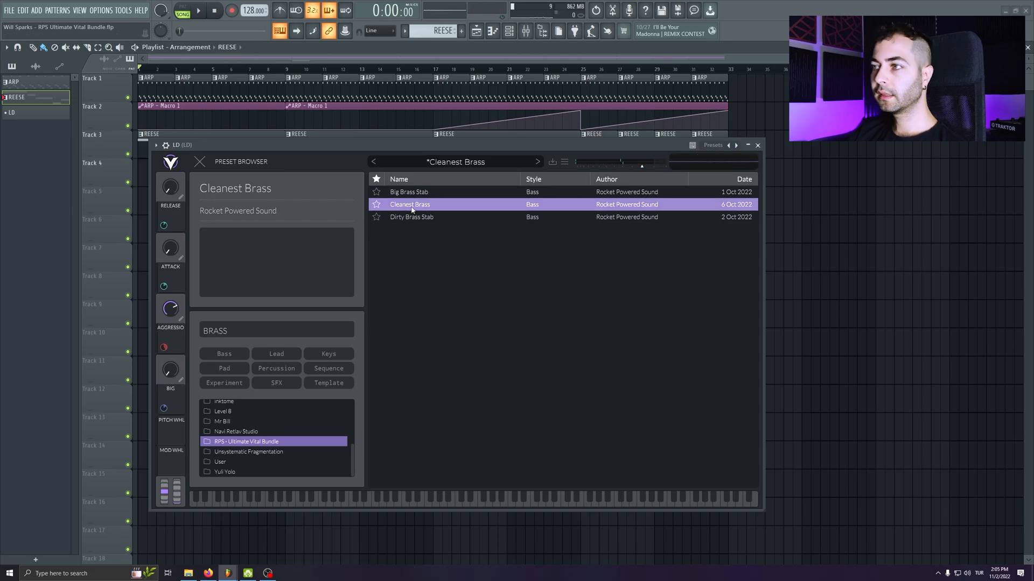
{"action": "left_click", "coordinate": [376, 205]}
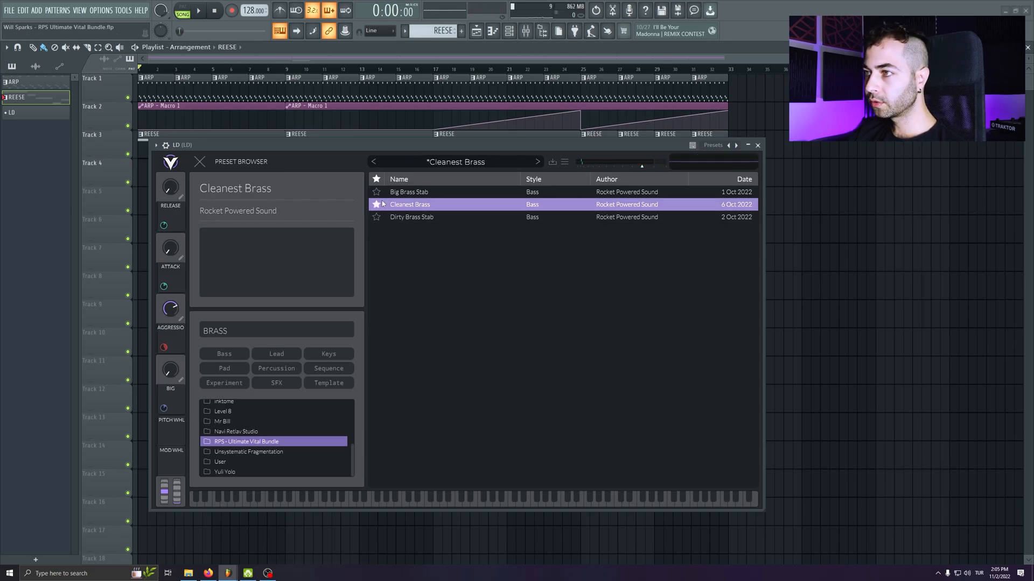
{"action": "left_click", "coordinate": [406, 217]}
{"action": "key", "text": "x"}
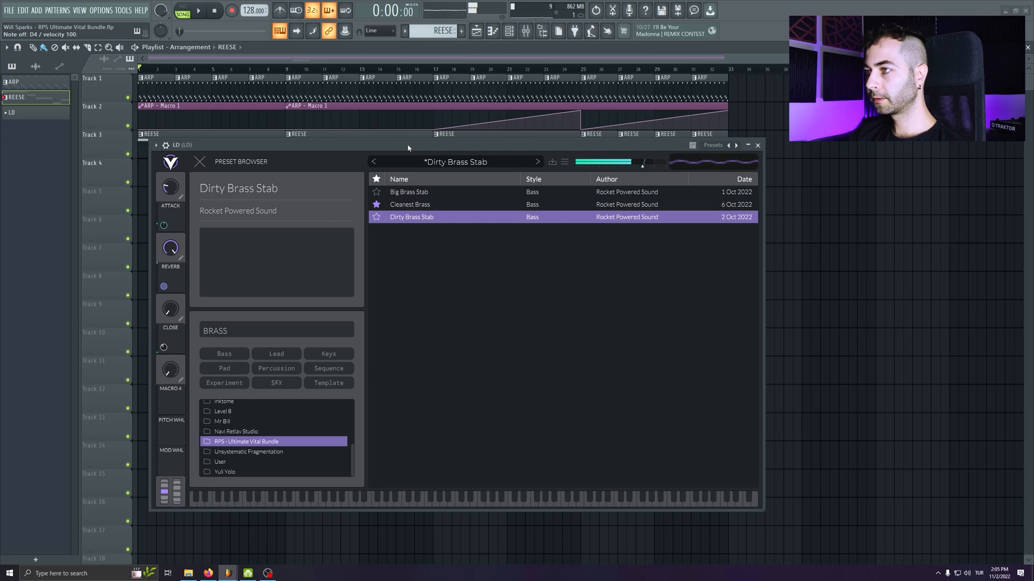
{"action": "key", "text": "x"}
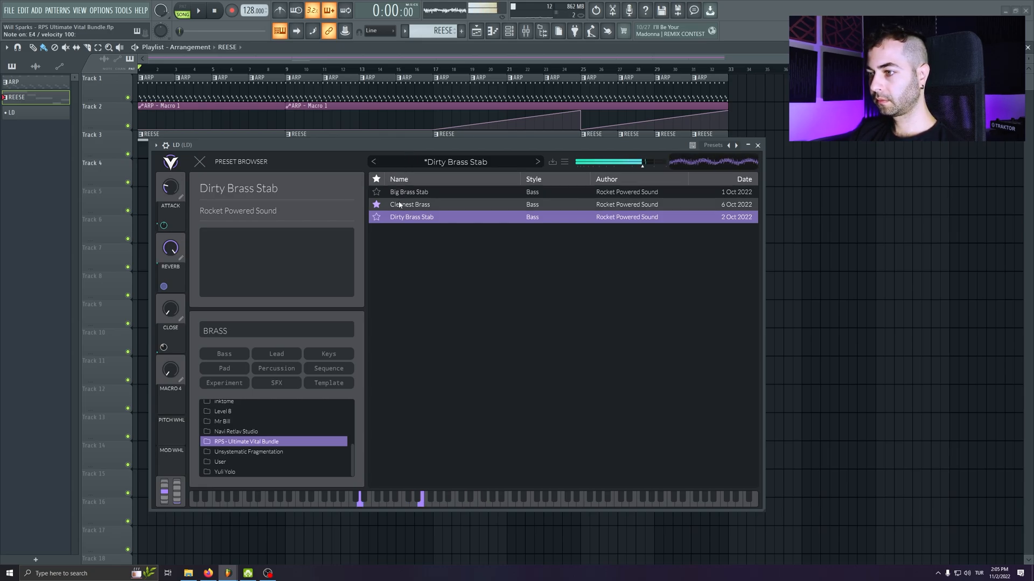
{"action": "left_click", "coordinate": [399, 205]}
{"action": "key", "text": "x"}
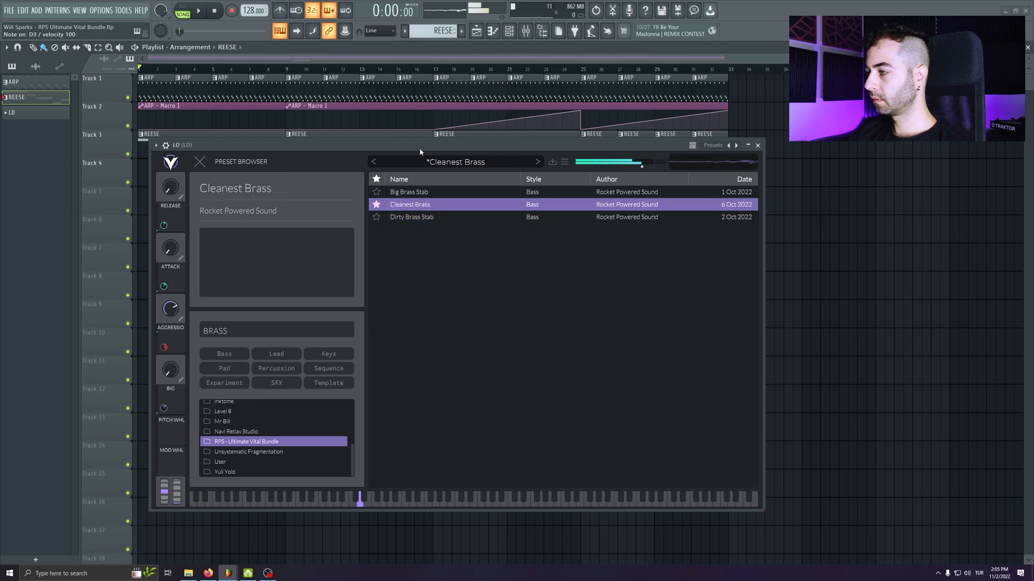
{"action": "key", "text": "r"}
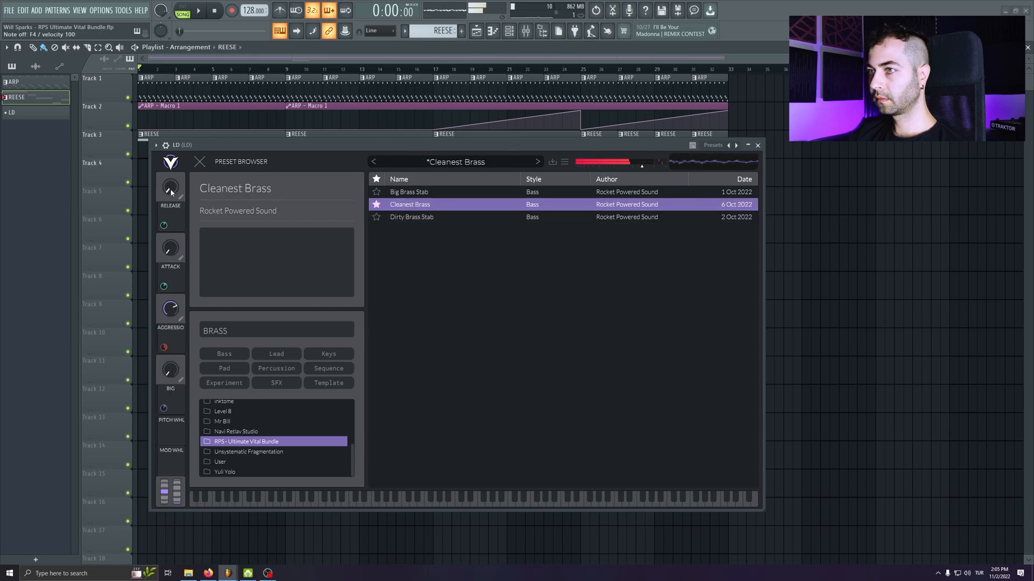
- Raise Cleanest Brass's RELEASE macro, set BIG to about 0.65 and AGGRESSION to maximum while playing notes
{"action": "left_click_drag", "start_coordinate": [173, 192], "coordinate": [168, 179]}
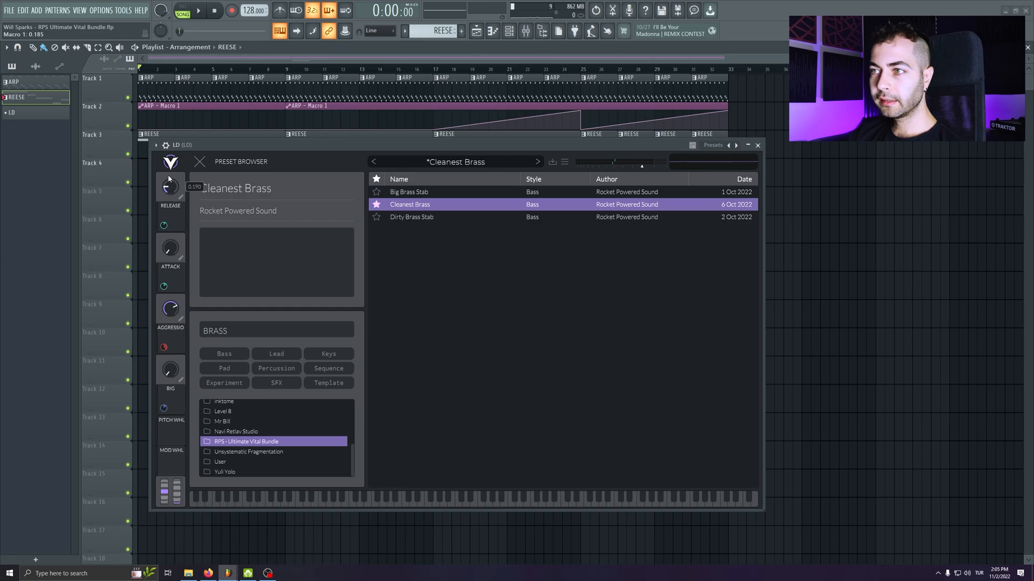
{"action": "key", "text": "x"}
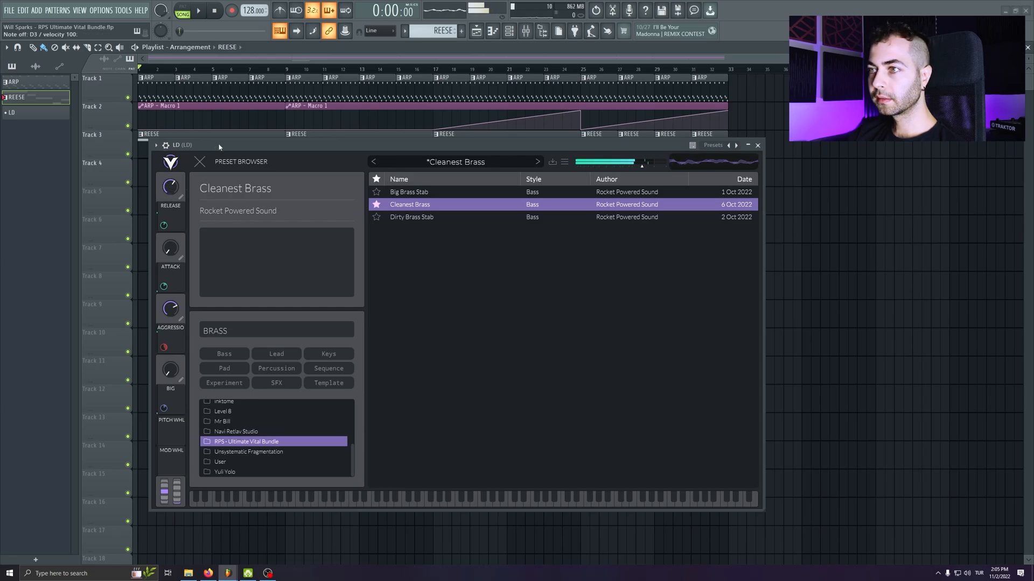
{"action": "key", "text": "w"}
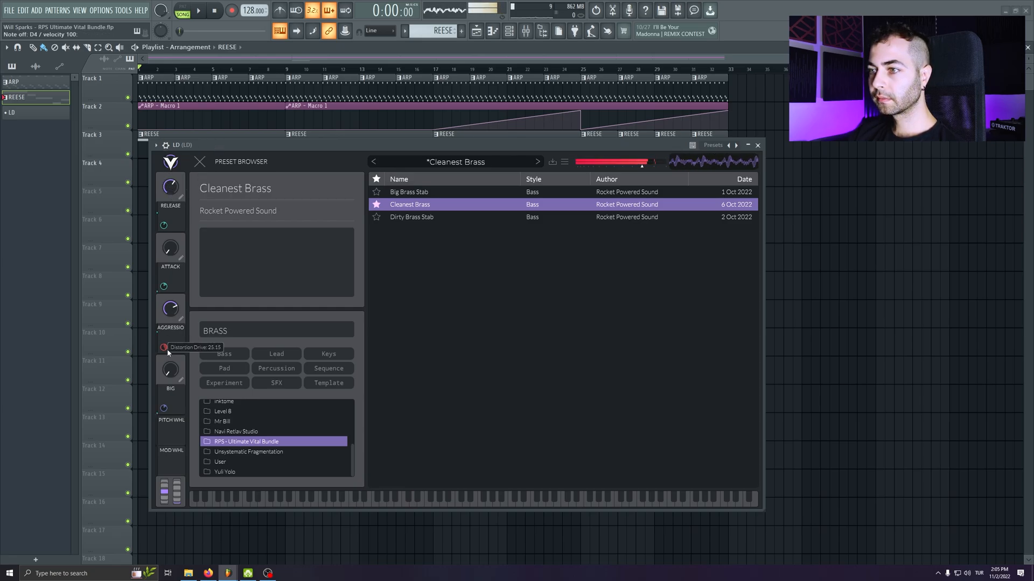
{"action": "left_click_drag", "start_coordinate": [170, 370], "coordinate": [175, 322]}
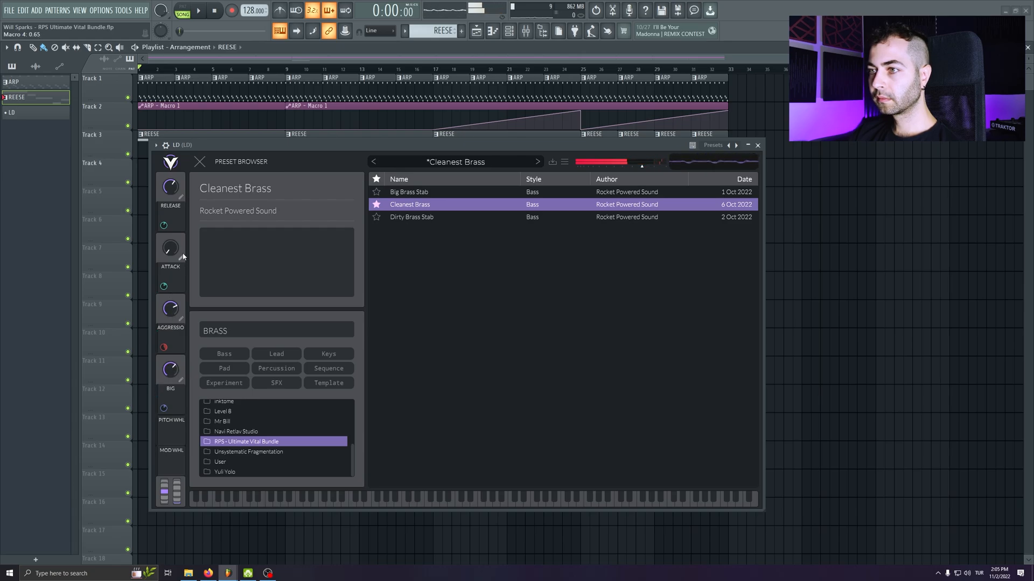
{"action": "key", "text": "w"}
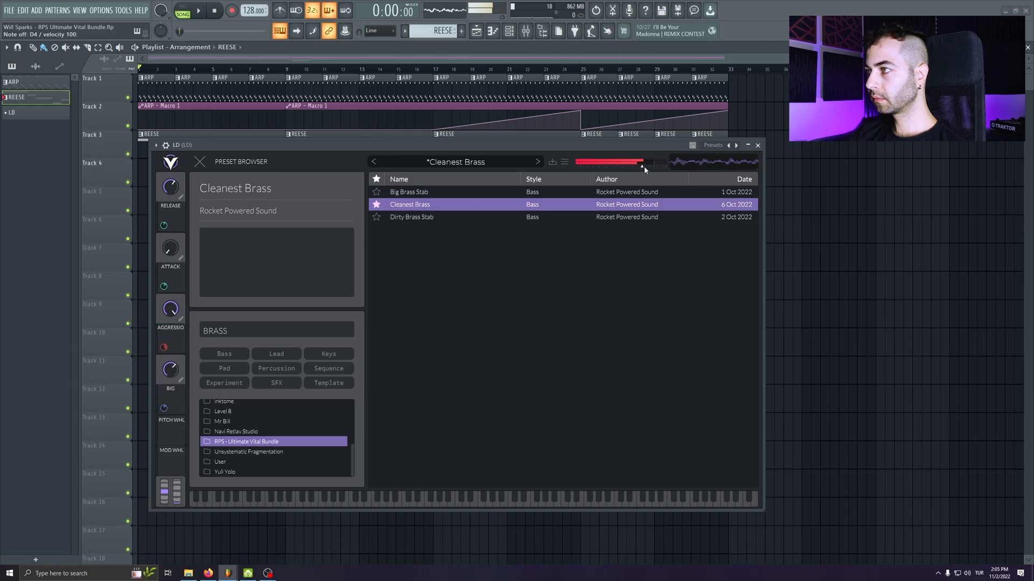
- Close the LD synth window, open the REESE pattern and bring up the LD channel's piano roll in it
{"action": "left_click", "coordinate": [757, 145]}
{"action": "double_click", "coordinate": [293, 162]}
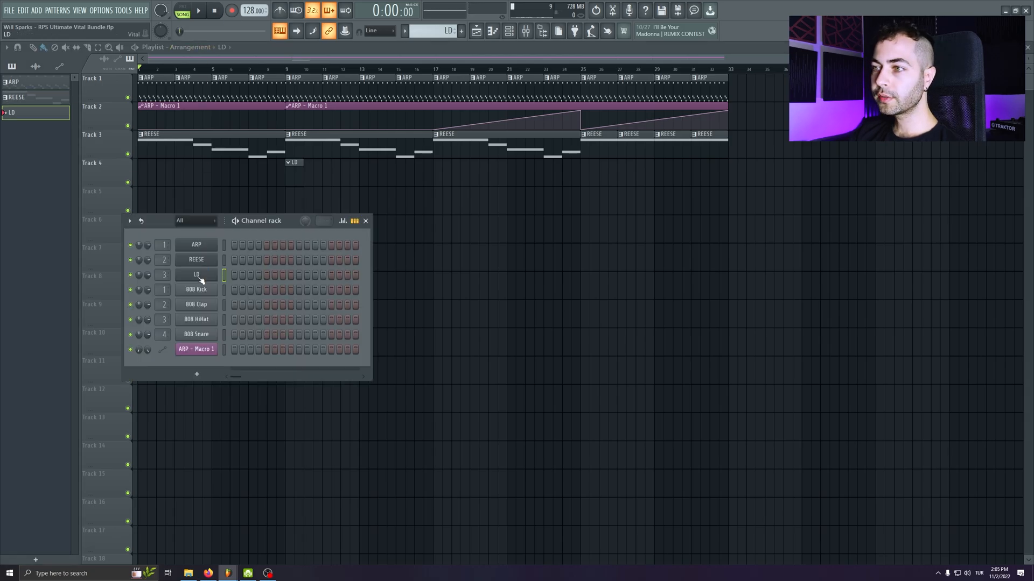
{"action": "double_click", "coordinate": [321, 146]}
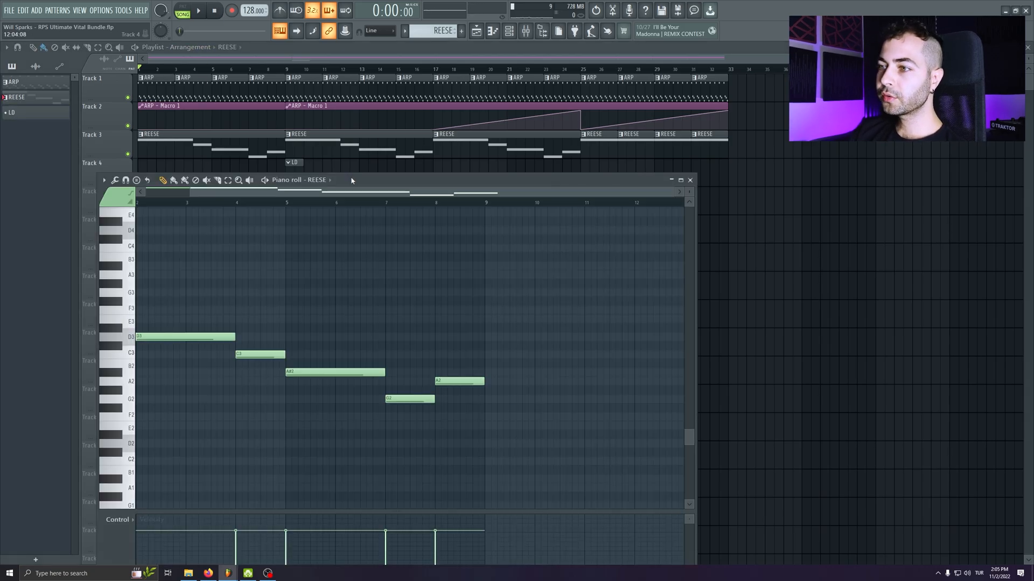
{"action": "left_click_drag", "start_coordinate": [351, 180], "coordinate": [562, 194]}
{"action": "right_click", "coordinate": [217, 274]}
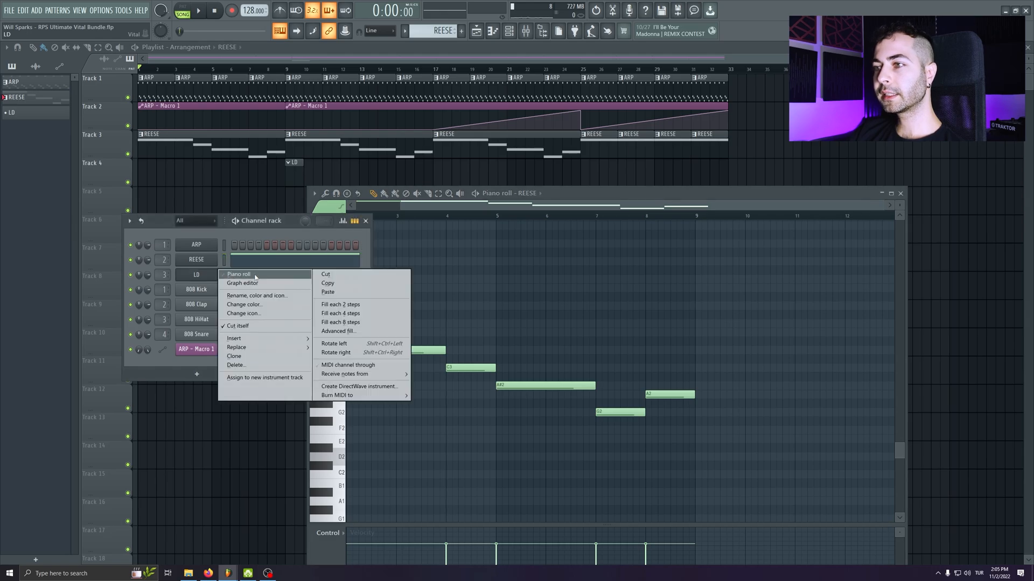
{"action": "left_click", "coordinate": [237, 276]}
{"action": "left_click_drag", "start_coordinate": [541, 194], "coordinate": [364, 169]}
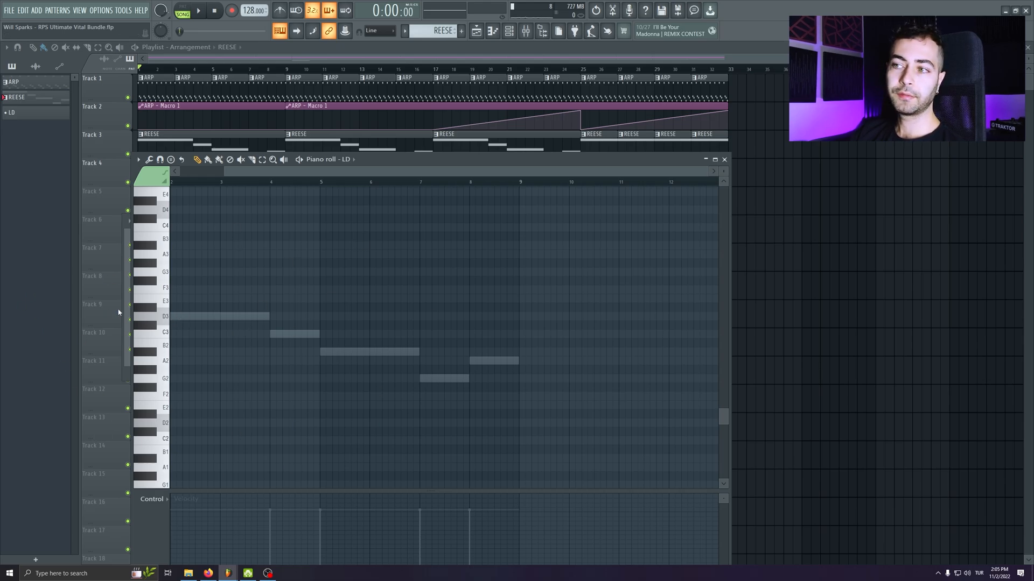
- Place short LD notes an octave above the REESE line: D4 at bars 1 and 3, C4 at 4, A#3 at 5, G3 at 7, A3 at 8
{"action": "left_click_drag", "start_coordinate": [190, 319], "coordinate": [153, 317]}
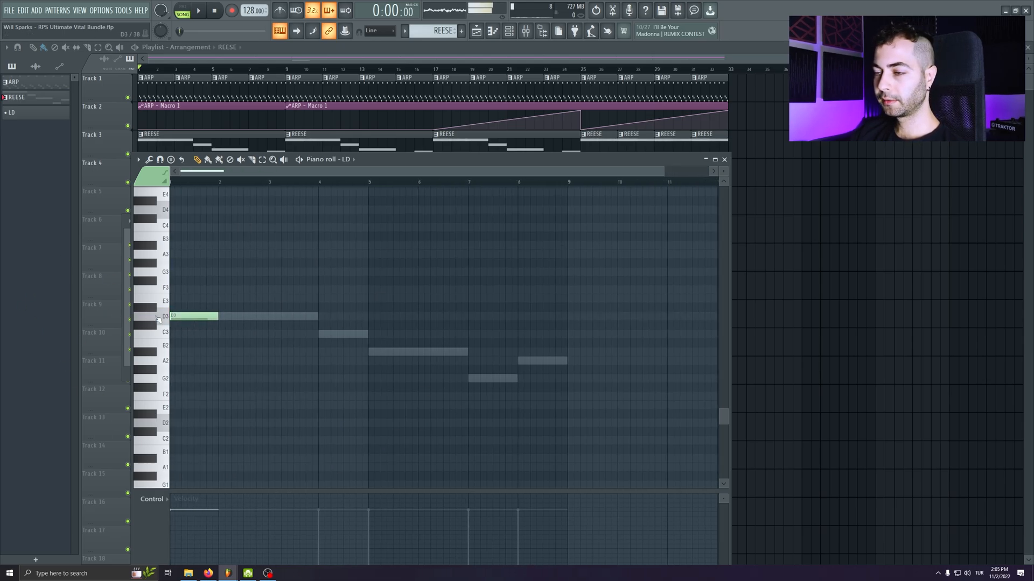
{"action": "right_click", "coordinate": [207, 312]}
{"action": "left_click", "coordinate": [171, 206]}
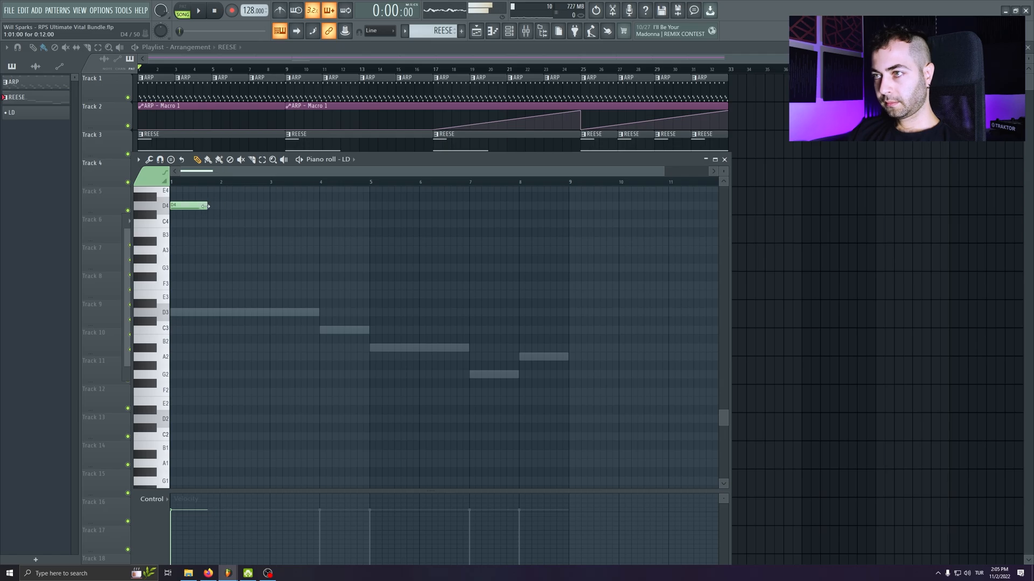
{"action": "scroll", "coordinate": [190, 208], "scroll_direction": "up", "scroll_amount": 3}
{"action": "left_click_drag", "start_coordinate": [189, 259], "coordinate": [183, 259]}
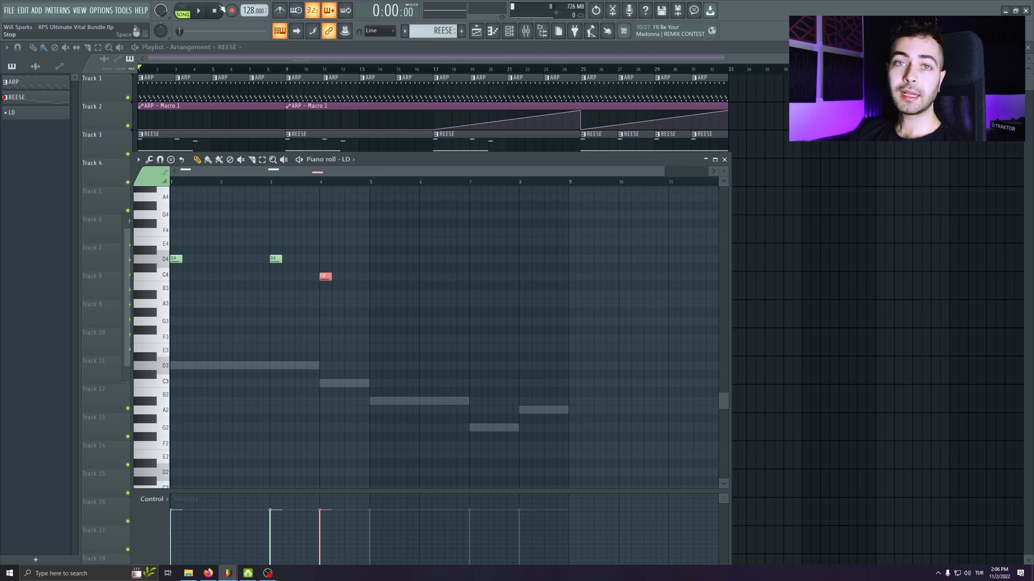
{"action": "left_click", "coordinate": [375, 401]}
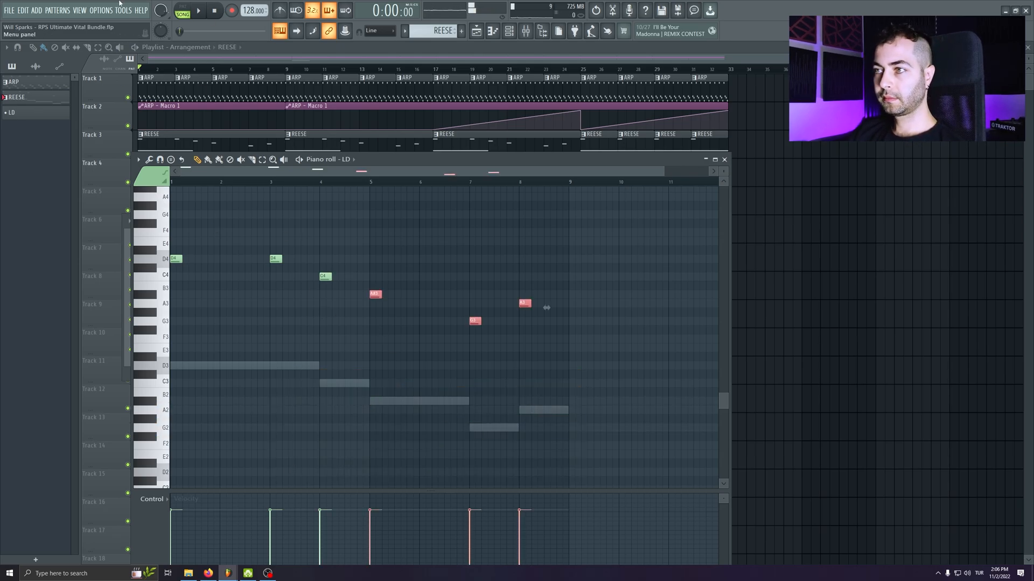
- Add an A4 and a shorter A#4 at the end of bar 2, leading into the D4 at bar 3, and play the result
{"action": "scroll", "coordinate": [149, 197], "scroll_direction": "up", "scroll_amount": 2}
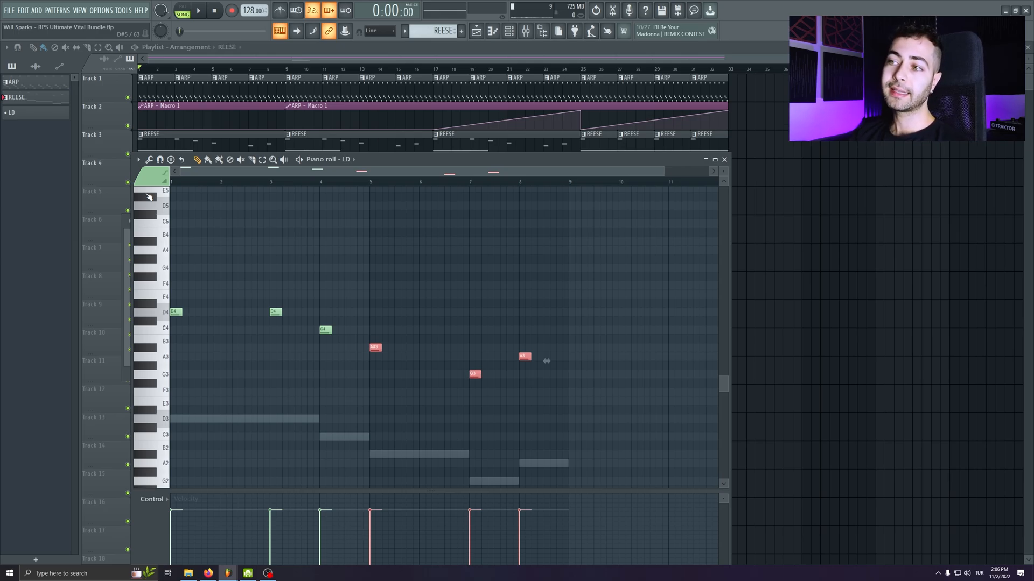
{"action": "key", "text": "space"}
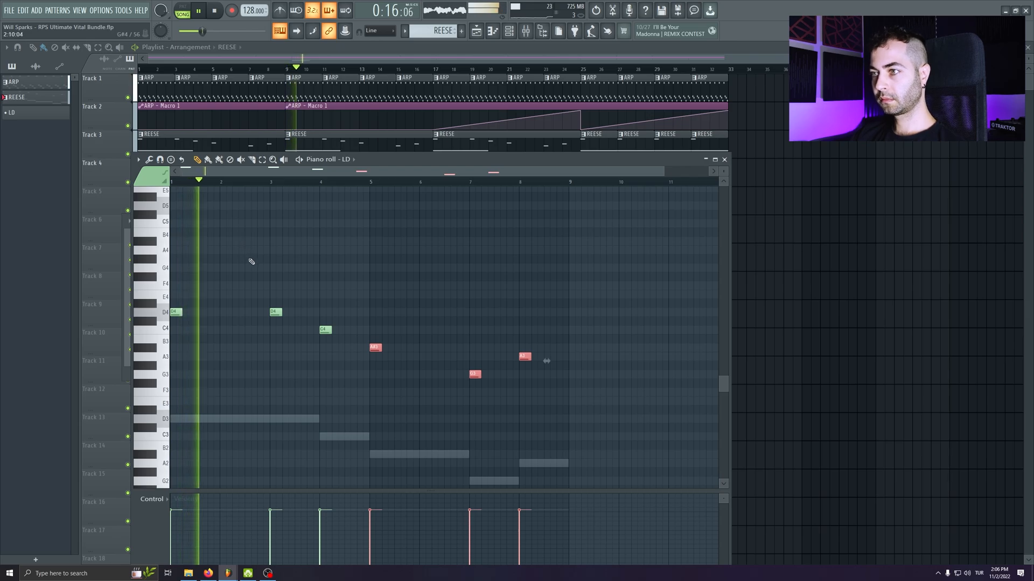
{"action": "key", "text": "ctrl+z"}
{"action": "scroll", "coordinate": [247, 305], "scroll_direction": "up", "scroll_amount": 2}
{"action": "scroll", "coordinate": [247, 305], "scroll_direction": "up", "scroll_amount": 2}
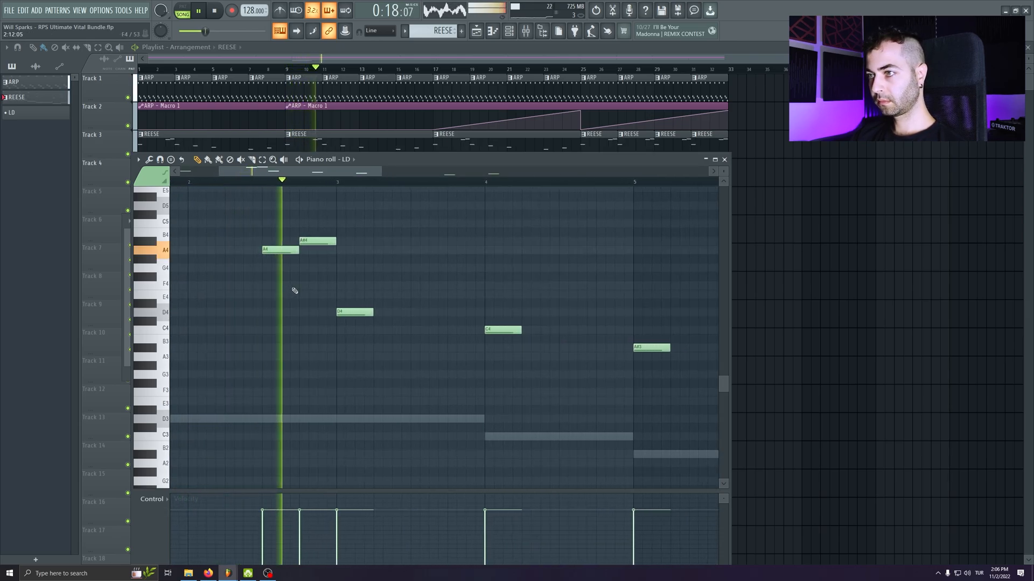
{"action": "key", "text": "space"}
{"action": "left_click_drag", "start_coordinate": [281, 253], "coordinate": [335, 242]}
{"action": "key", "text": "space"}
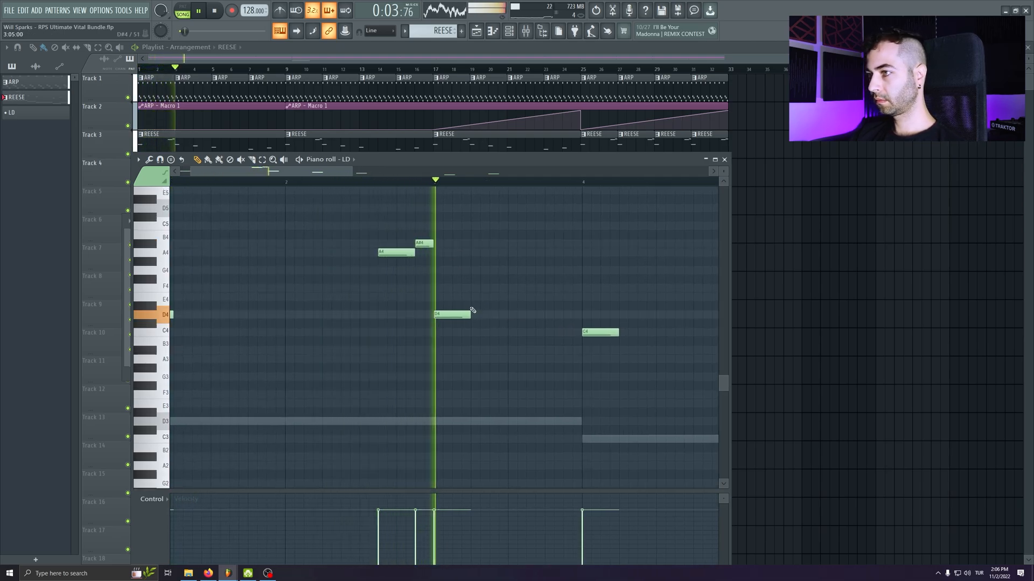
- Change the two lead-in notes at the end of bar 2 to G4 and A4, and play them back
{"action": "key", "text": "space"}
{"action": "left_click", "coordinate": [377, 269]}
{"action": "left_click_drag", "start_coordinate": [398, 270], "coordinate": [415, 270]}
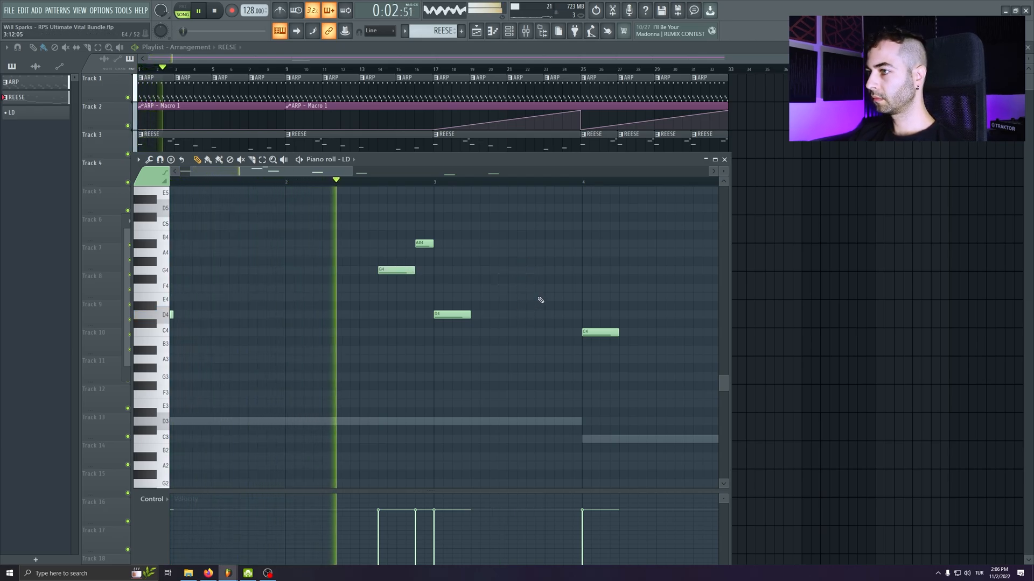
{"action": "key", "text": "space"}
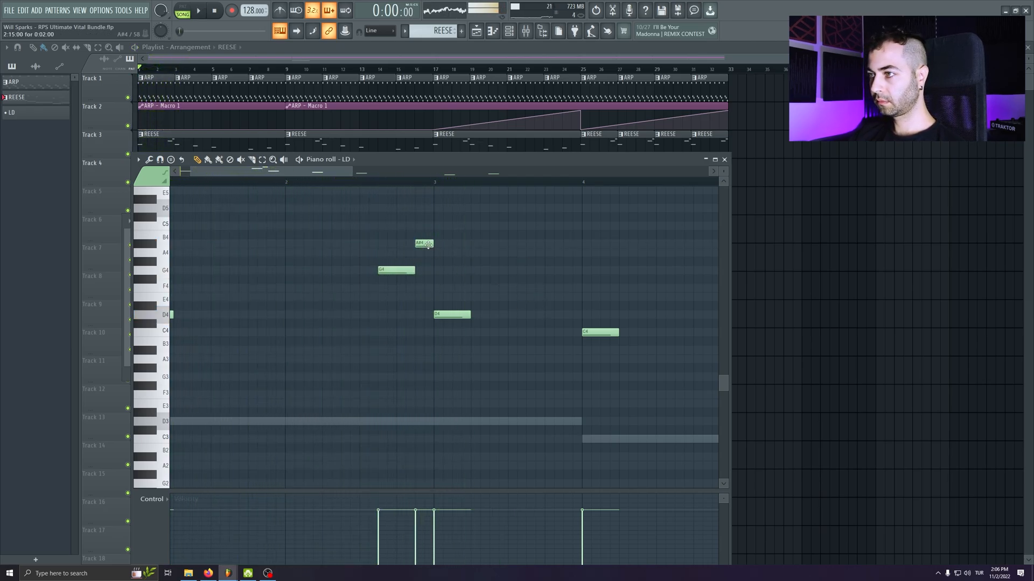
{"action": "key", "text": "space"}
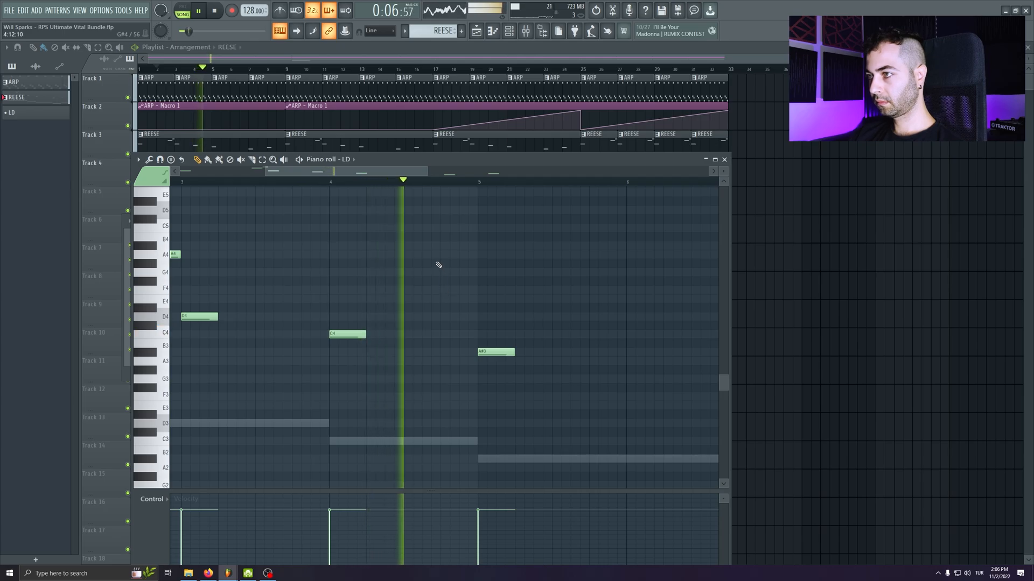
- Add an A#4 and a shorter A4 at the end of bar 4, leading into the A#3 at bar 5, and play the result
{"action": "left_click", "coordinate": [435, 246]}
{"action": "key", "text": "space"}
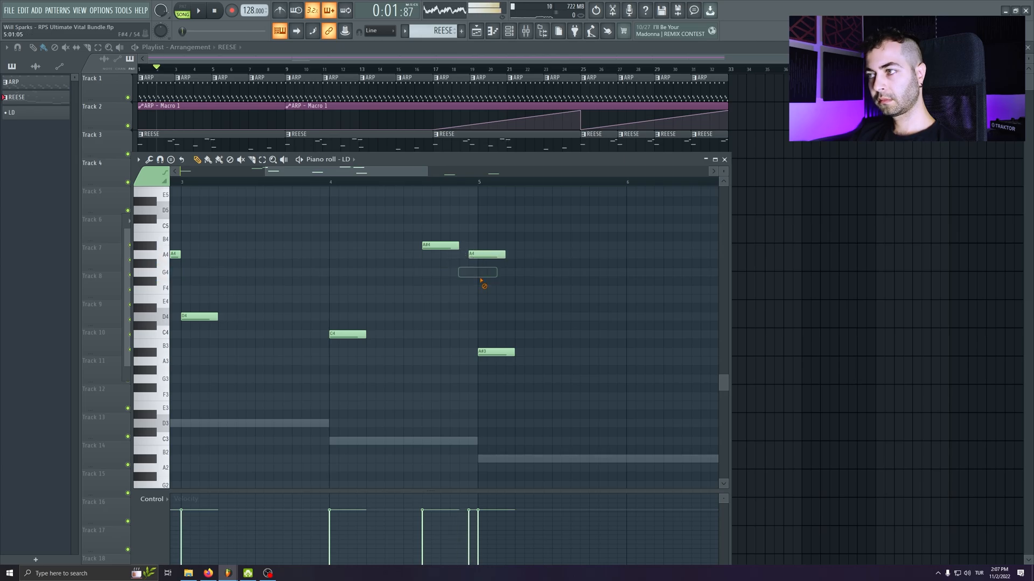
{"action": "key", "text": "space"}
{"action": "scroll", "coordinate": [401, 334], "scroll_direction": "down", "scroll_amount": 3}
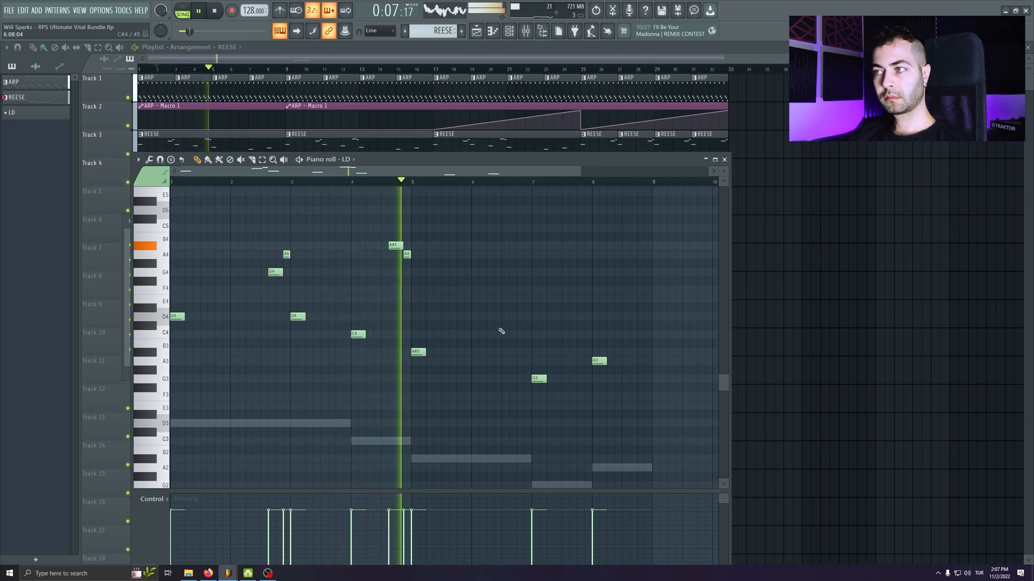
{"action": "scroll", "coordinate": [556, 368], "scroll_direction": "up", "scroll_amount": 1}
{"action": "scroll", "coordinate": [557, 368], "scroll_direction": "up", "scroll_amount": 1}
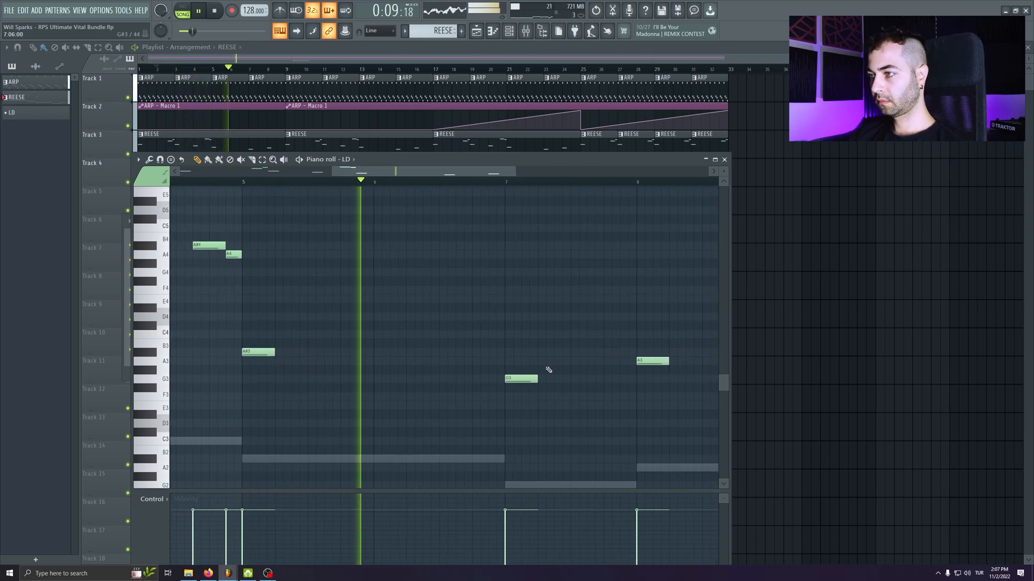
{"action": "key", "text": "space"}
- Copy the G4 and A4 lead-in pair to the end of bar 6, leading into the G3 at bar 7, and play it
{"action": "scroll", "coordinate": [338, 332], "scroll_direction": "down", "scroll_amount": 2}
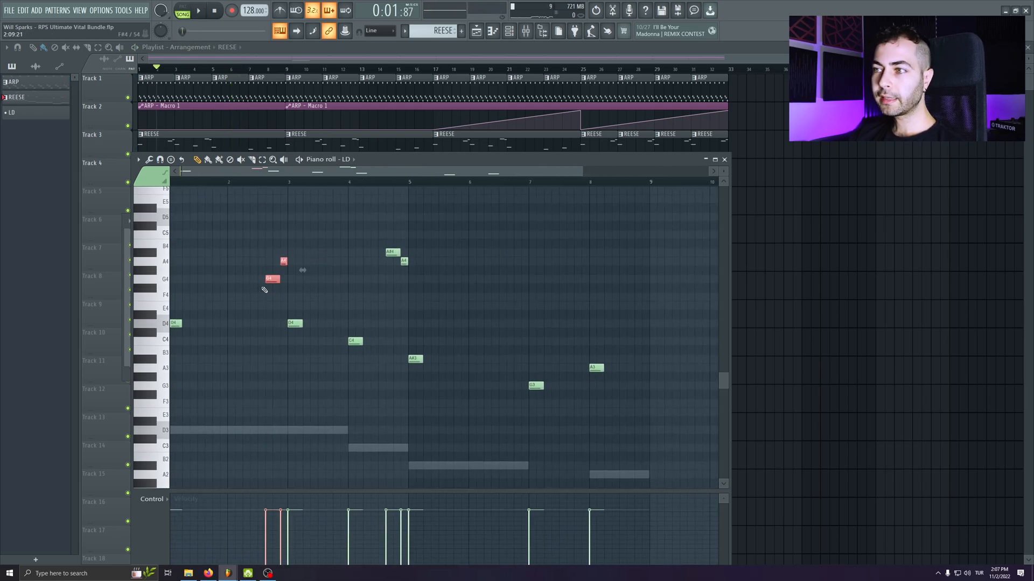
{"action": "left_click_drag", "start_coordinate": [291, 288], "coordinate": [337, 307]}
{"action": "left_click_drag", "start_coordinate": [275, 296], "coordinate": [313, 298]}
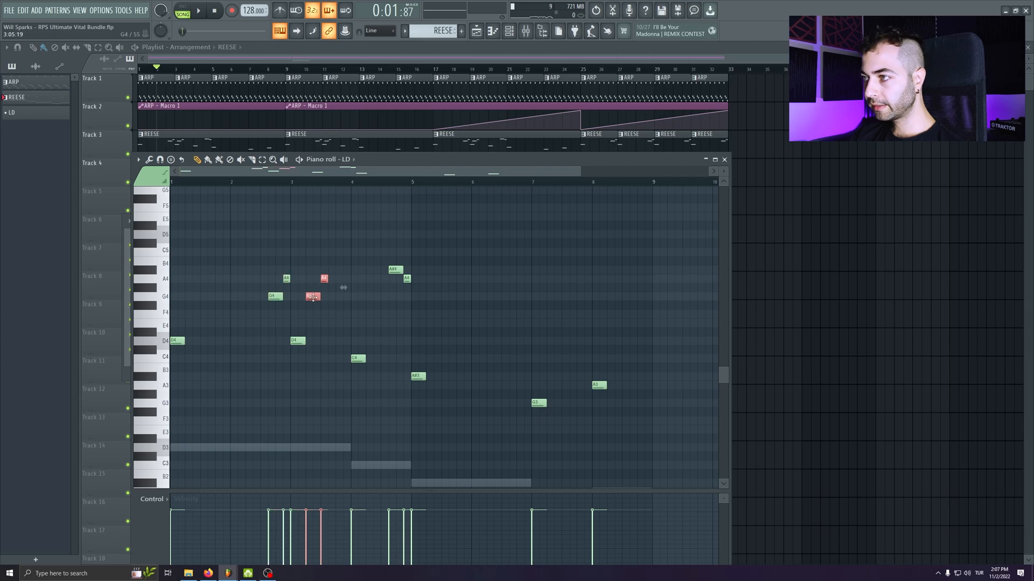
{"action": "key", "text": "space"}
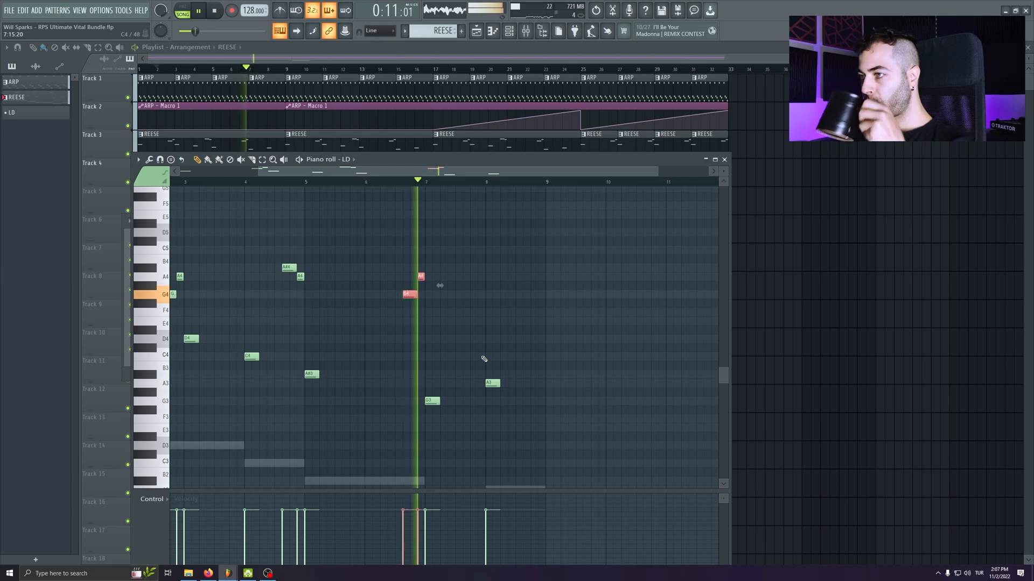
{"action": "left_click", "coordinate": [594, 347]}
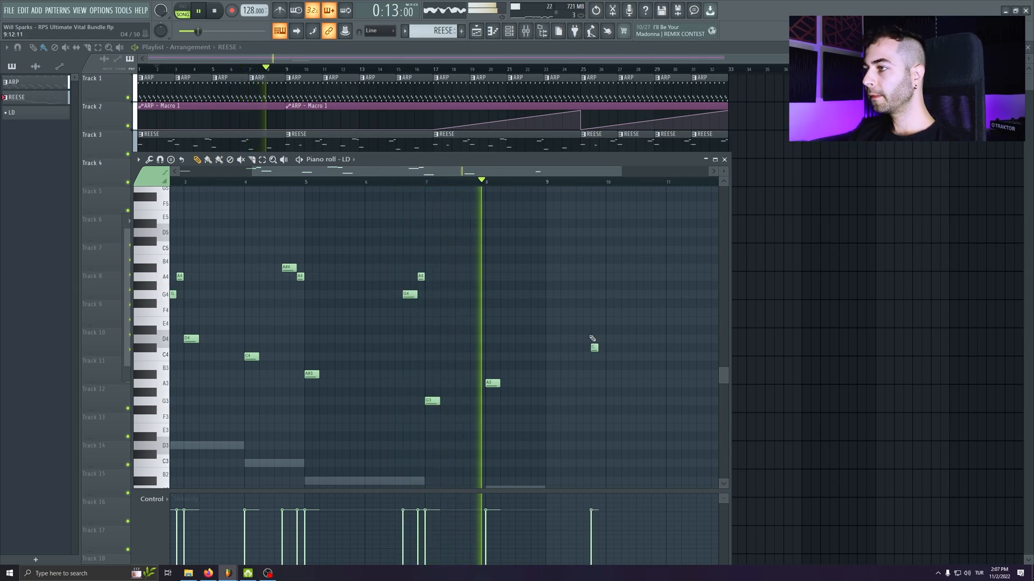
{"action": "right_click", "coordinate": [594, 347]}
{"action": "left_click_drag", "start_coordinate": [479, 375], "coordinate": [600, 345]}
{"action": "scroll", "coordinate": [587, 349], "scroll_direction": "down", "scroll_amount": 2}
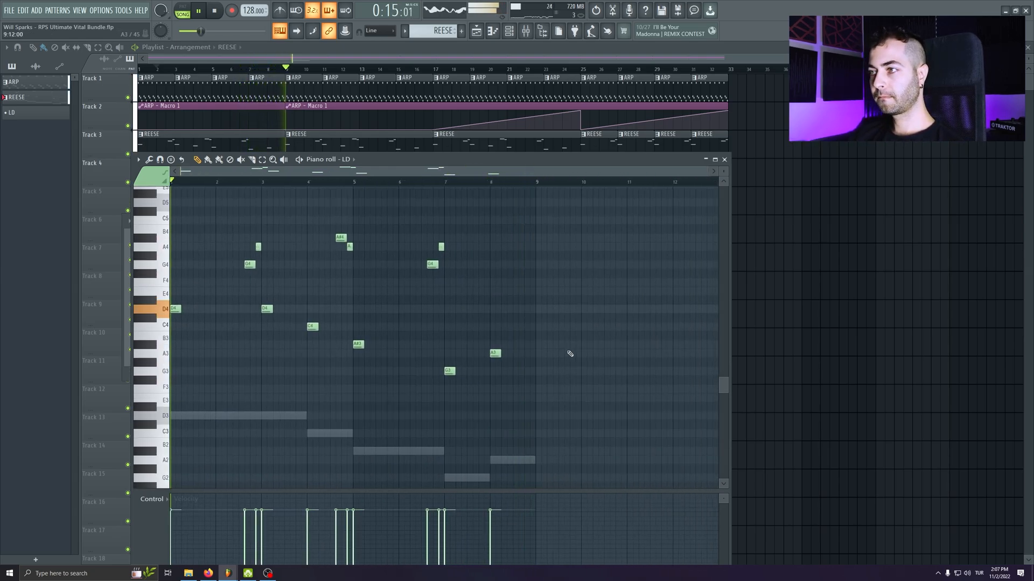
- Try transposing the whole LD melody up one octave and undo it
{"action": "key", "text": "ctrl+a"}
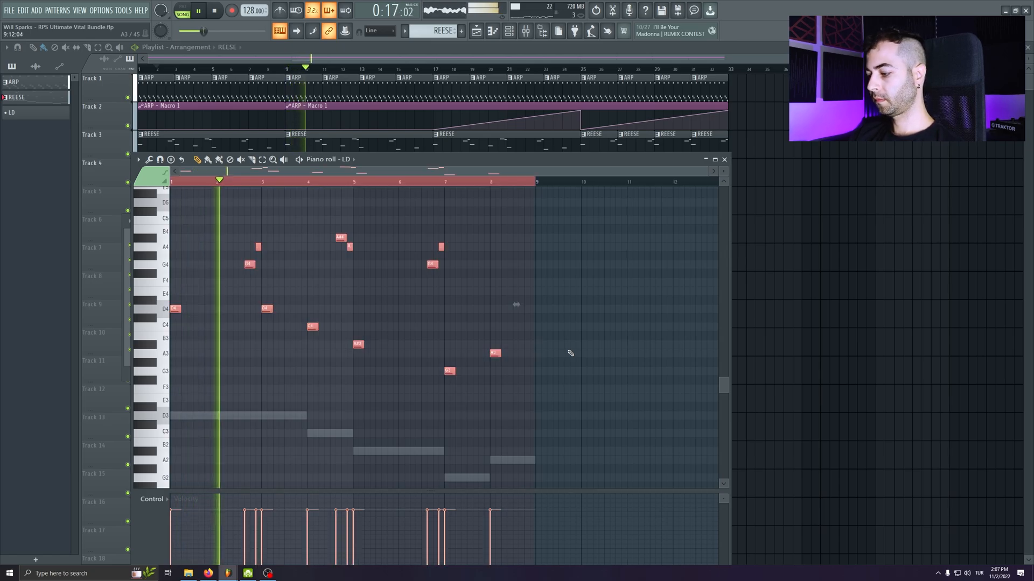
{"action": "key", "text": "ctrl+Up"}
{"action": "key", "text": "ctrl+z"}
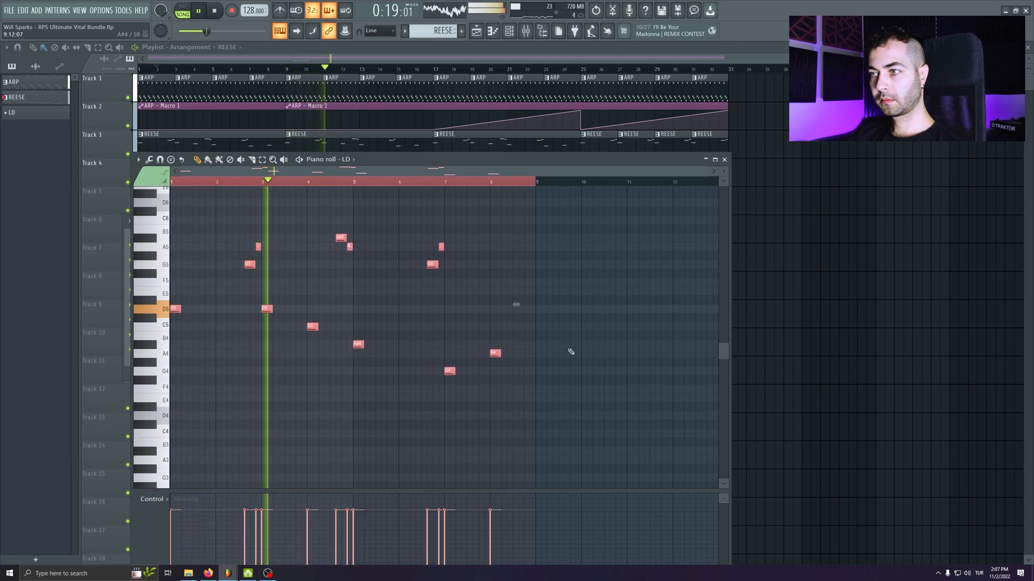
{"action": "scroll", "coordinate": [569, 350], "scroll_direction": "down", "scroll_amount": 3}
{"action": "key", "text": "ctrl+d"}
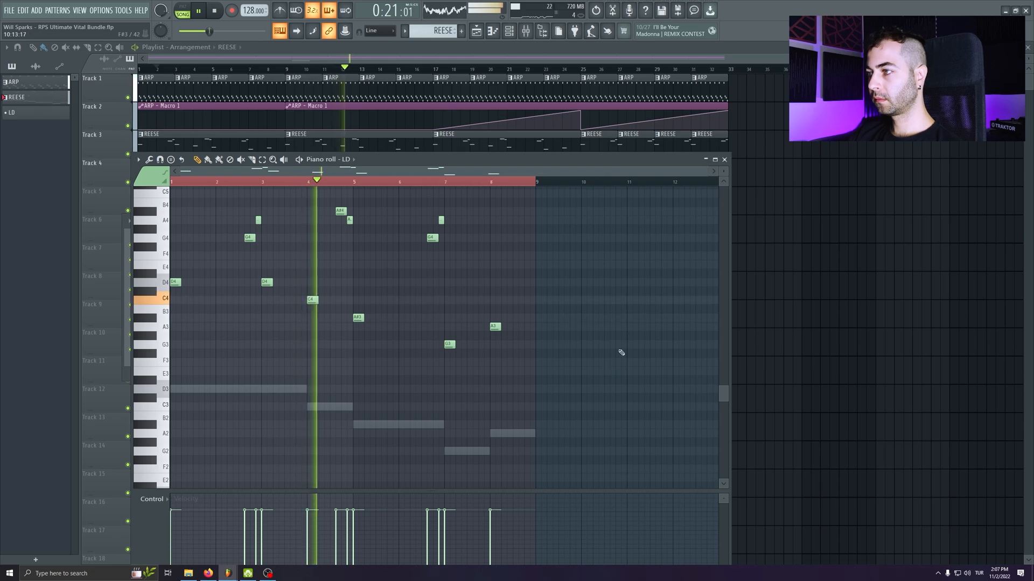
{"action": "scroll", "coordinate": [632, 334], "scroll_direction": "up", "scroll_amount": 1}
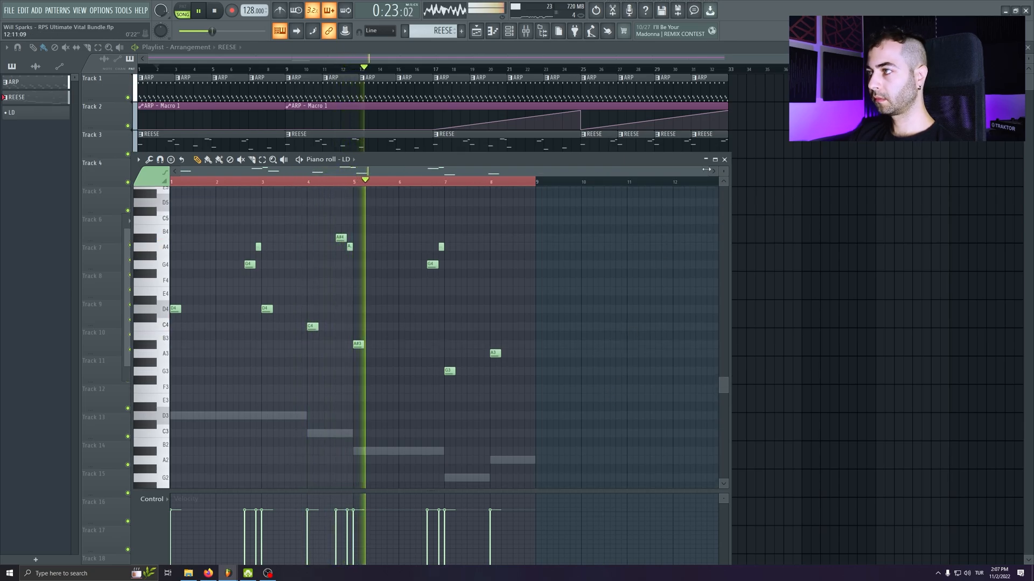
- In the LD mixer track's Fruity parametric EQ 2, cut the low mids slightly with band 3 and boost the highs with band 6
{"action": "left_click", "coordinate": [725, 160]}
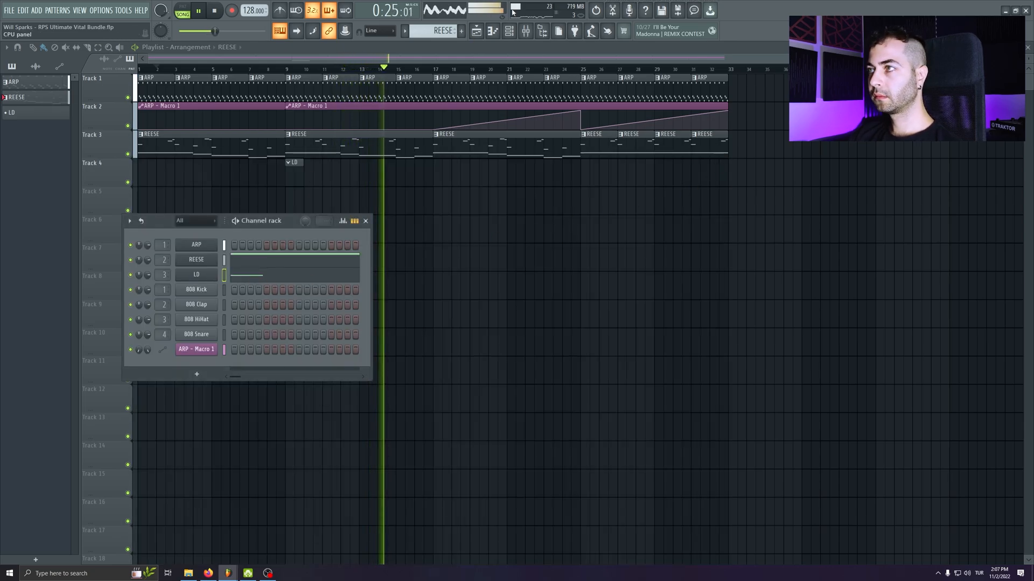
{"action": "left_click", "coordinate": [525, 31]}
{"action": "left_click", "coordinate": [199, 383]}
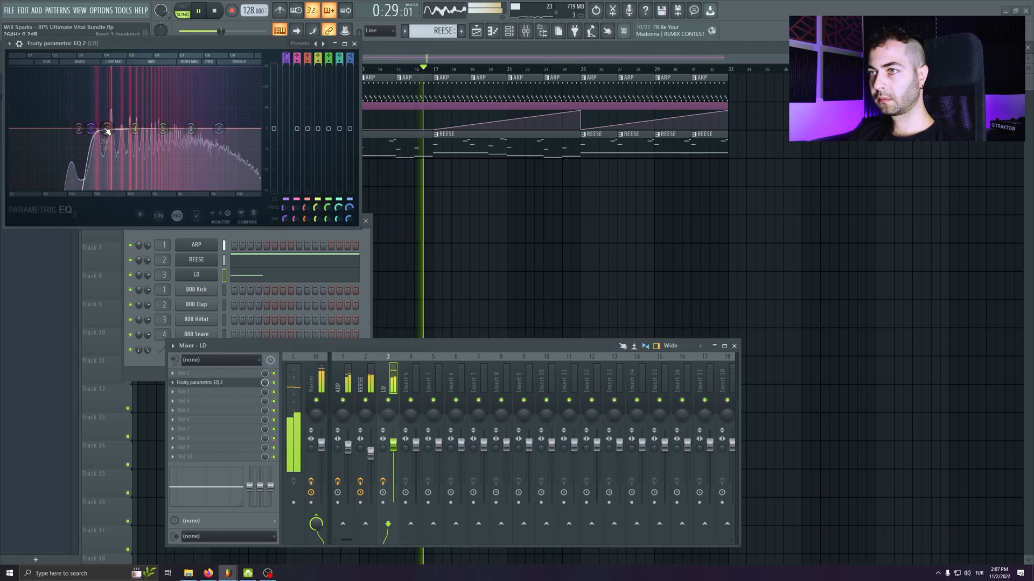
{"action": "left_click_drag", "start_coordinate": [106, 129], "coordinate": [111, 138]}
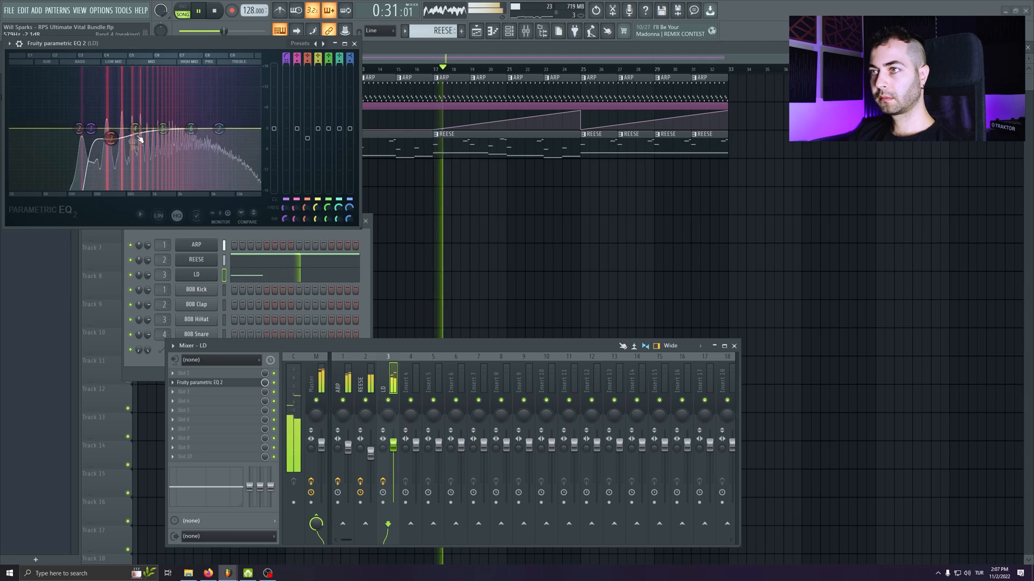
{"action": "left_click_drag", "start_coordinate": [185, 128], "coordinate": [206, 122]}
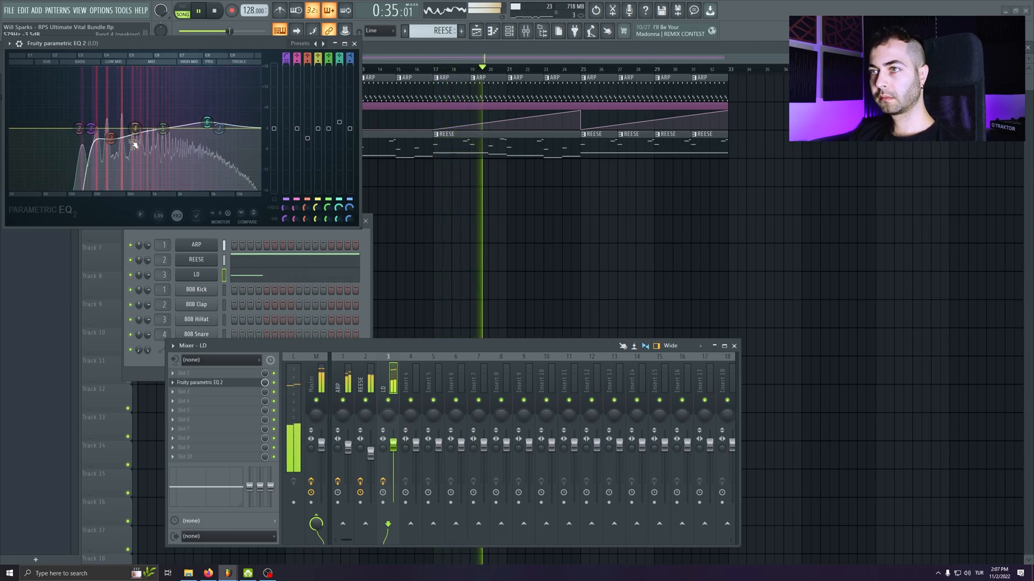
{"action": "left_click_drag", "start_coordinate": [111, 139], "coordinate": [109, 141]}
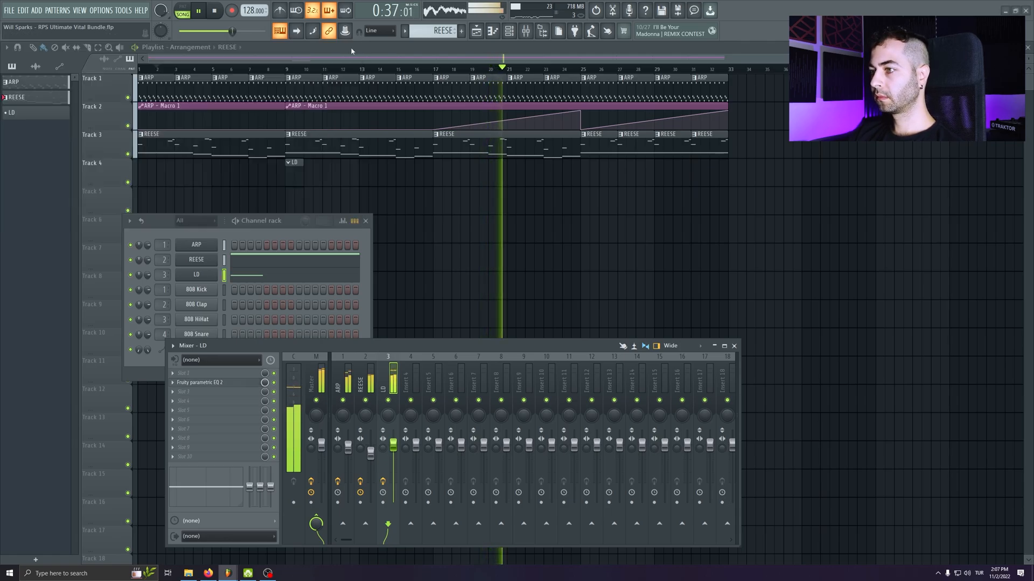
{"action": "left_click", "coordinate": [354, 43]}
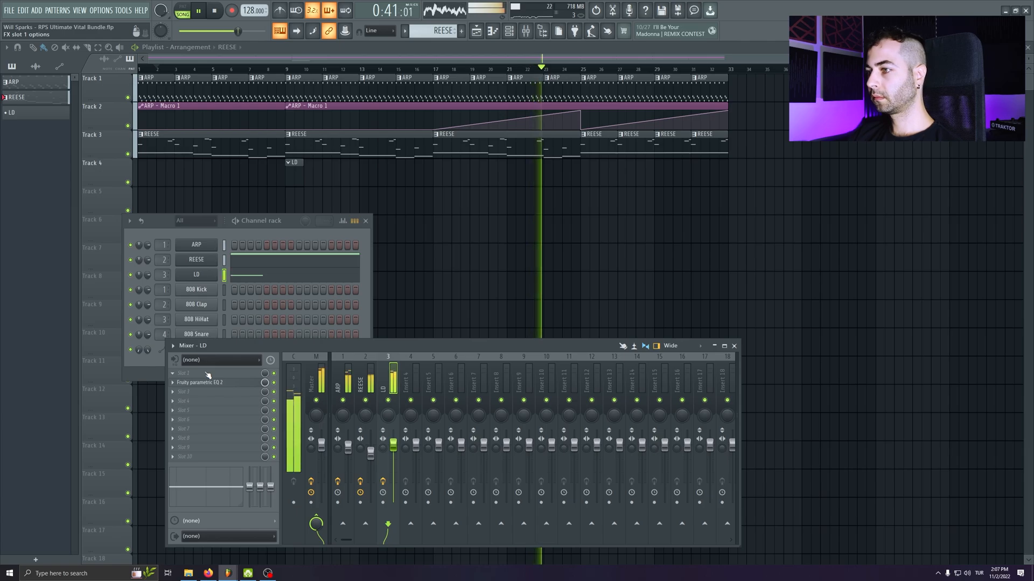
- Stop playback, move the LD notes from the REESE pattern into the LD pattern, and place LD clips on Track 4 at bars 9 and 17
{"action": "left_click", "coordinate": [347, 449]}
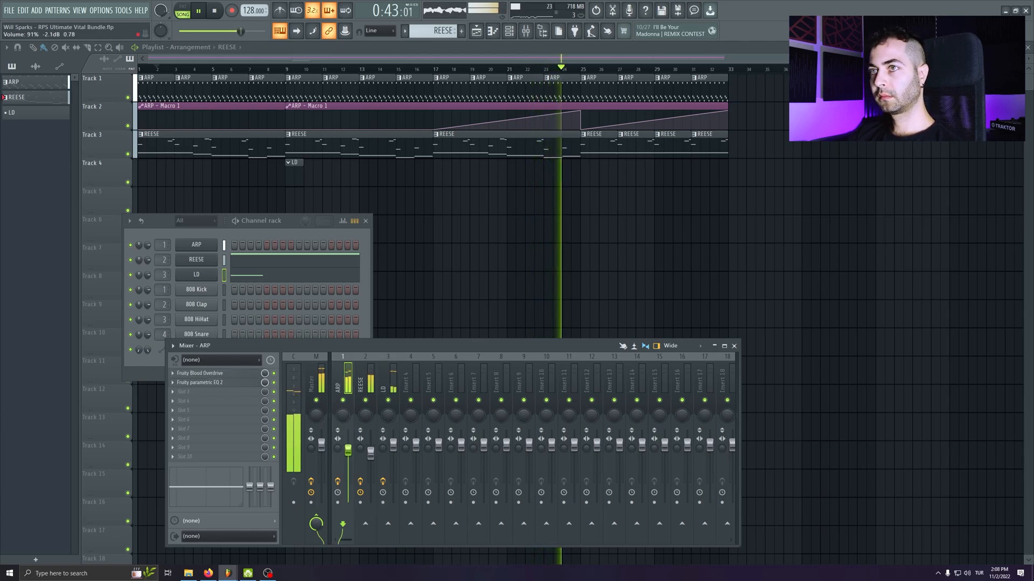
{"action": "key", "text": "space"}
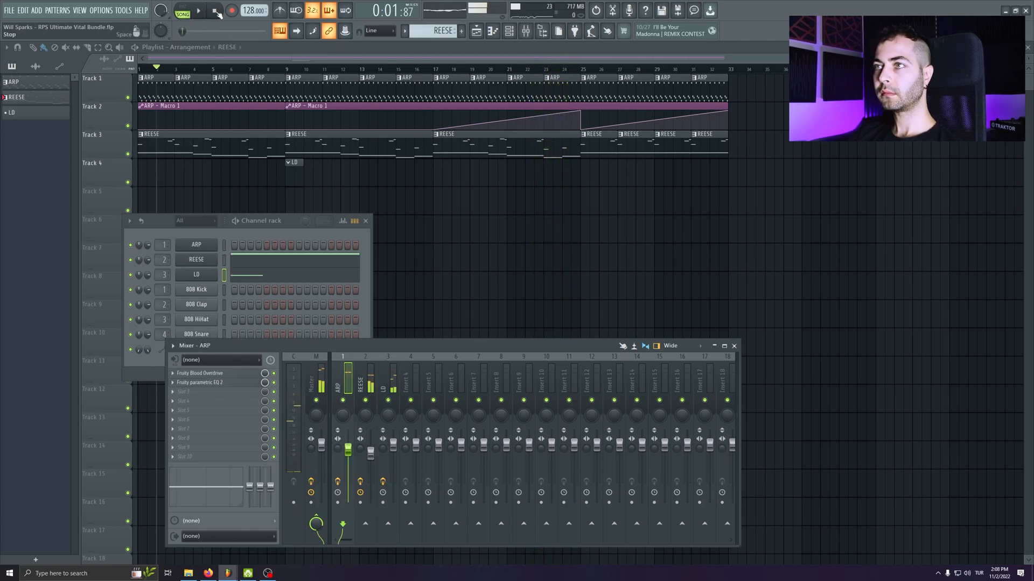
{"action": "key", "text": "F6"}
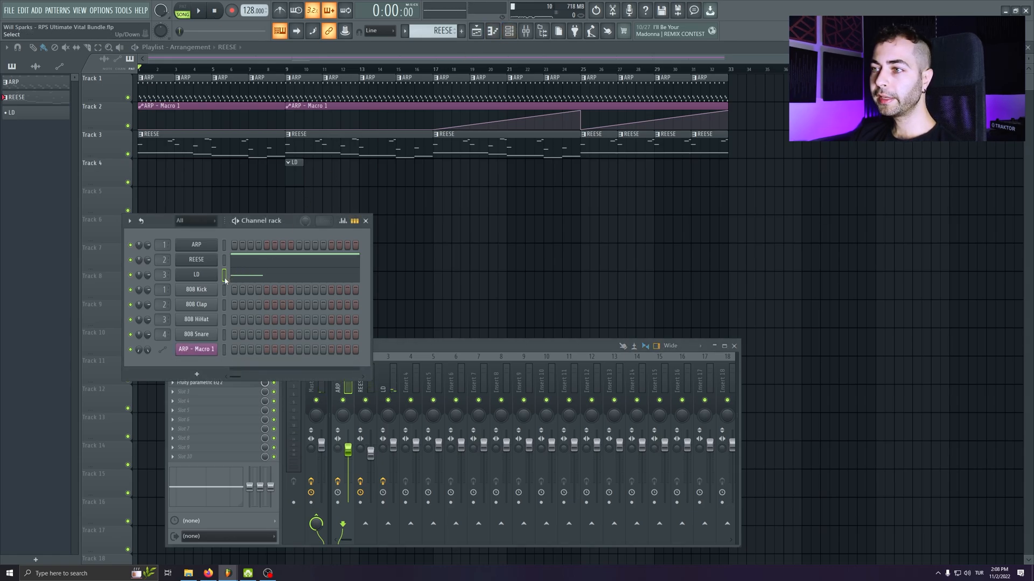
{"action": "double_click", "coordinate": [293, 163]}
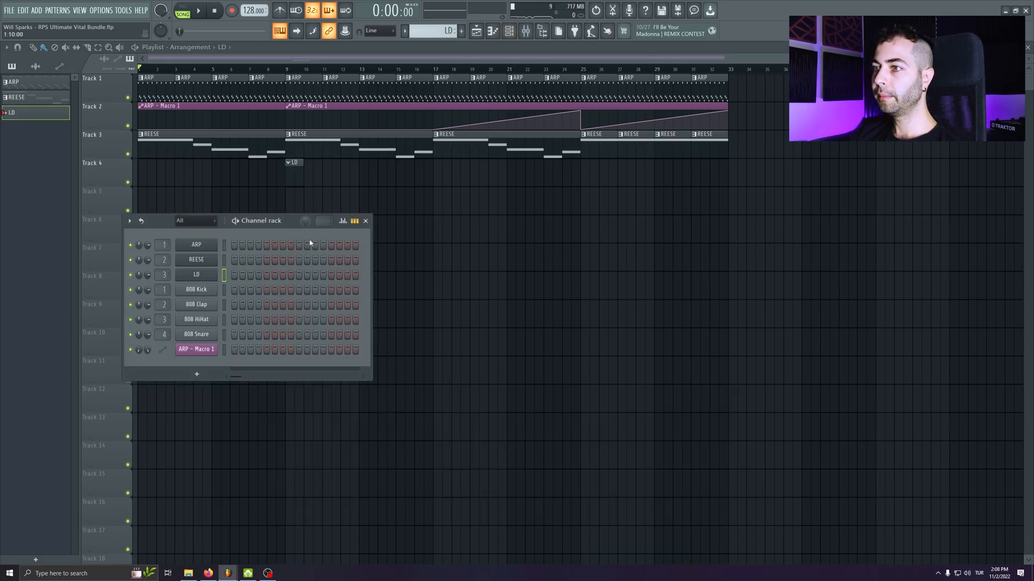
{"action": "left_click", "coordinate": [473, 171]}
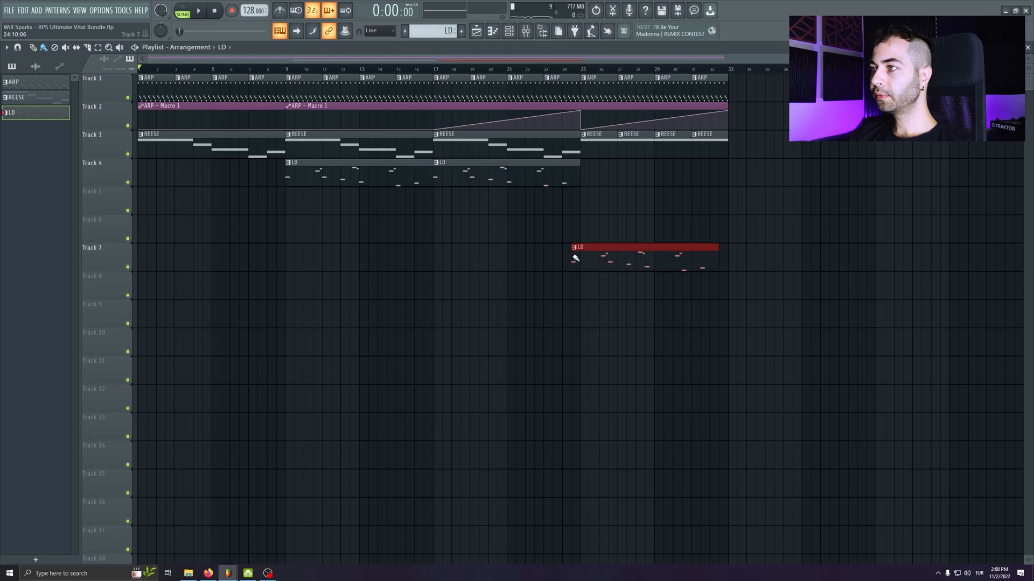
- Load Soundgoodizer in the LD mixer track's first effect slot and audition it with a lower amount while the LD pattern plays
{"action": "key", "text": "F9"}
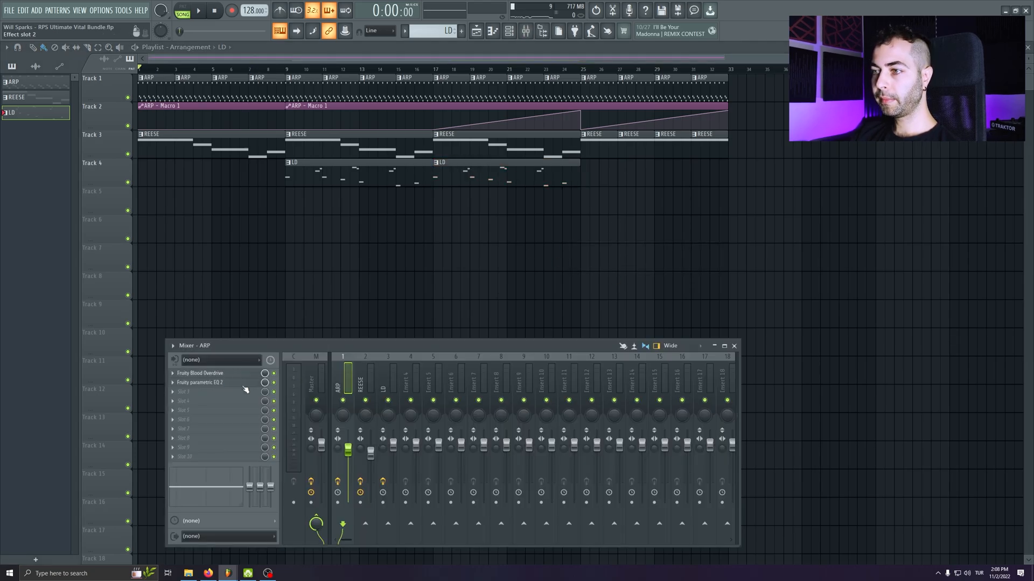
{"action": "left_click", "coordinate": [385, 376]}
{"action": "left_click", "coordinate": [216, 376]}
{"action": "left_click", "coordinate": [510, 240]}
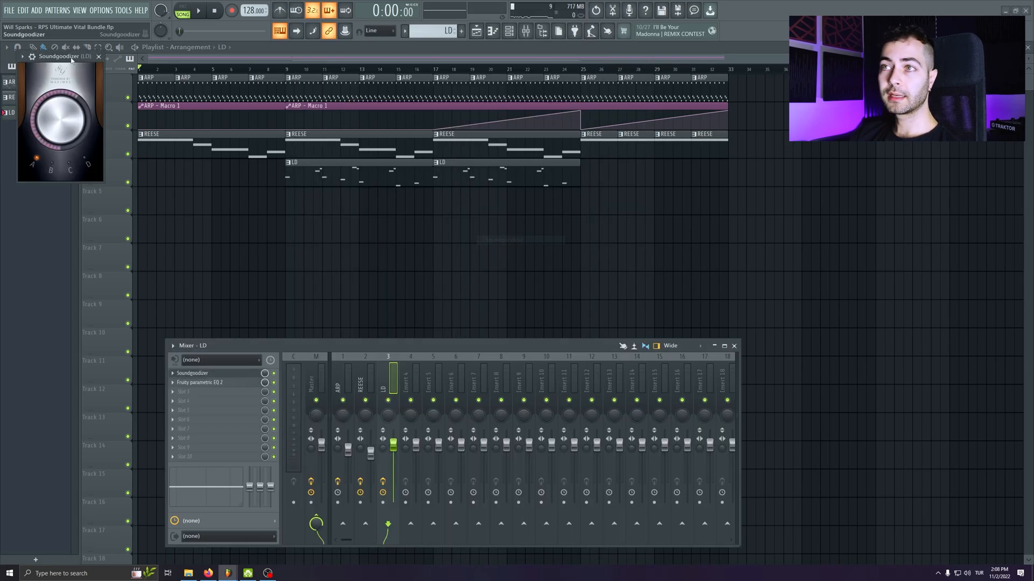
{"action": "left_click_drag", "start_coordinate": [66, 53], "coordinate": [291, 143]}
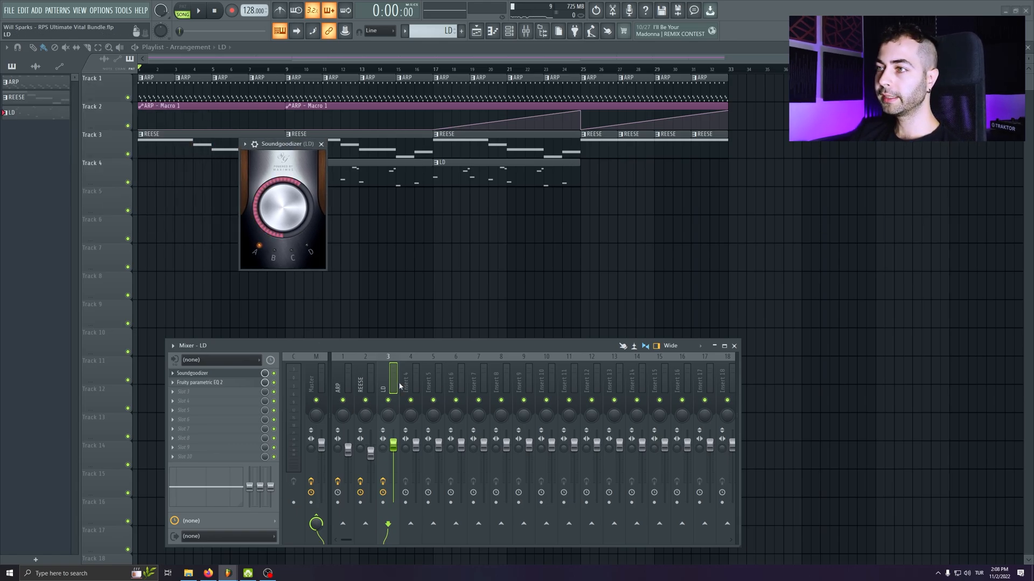
{"action": "key", "text": "space"}
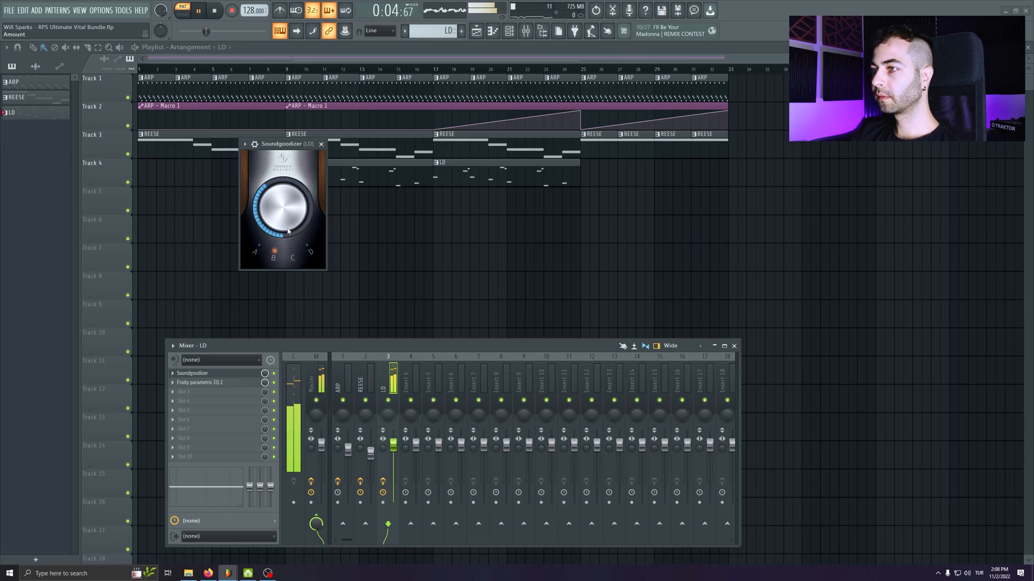
- Lower the Release and Aggression macros of the LD channel's Cleanest Brass preset and close the synth window
{"action": "left_click", "coordinate": [509, 31]}
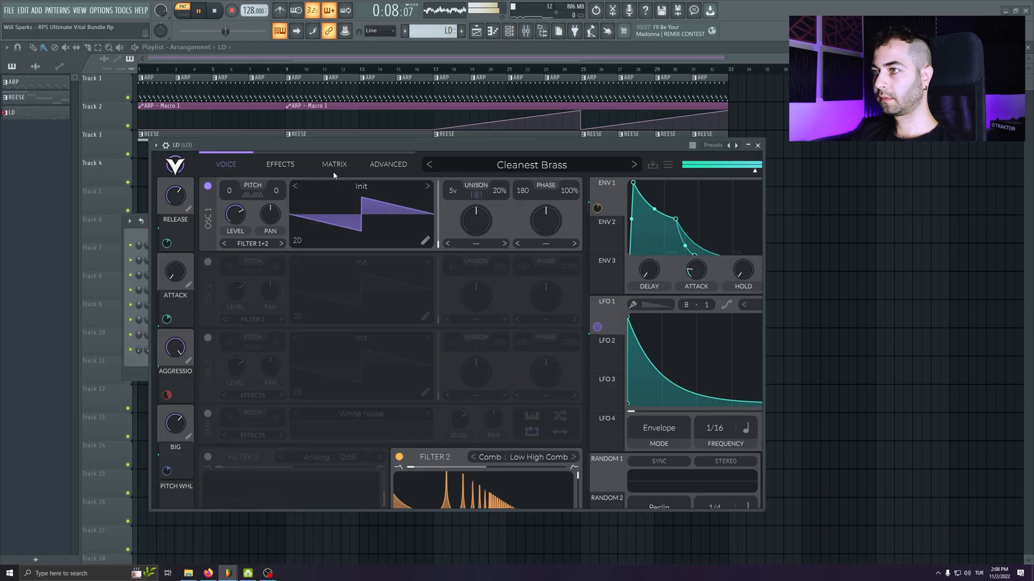
{"action": "left_click_drag", "start_coordinate": [324, 145], "coordinate": [361, 139]}
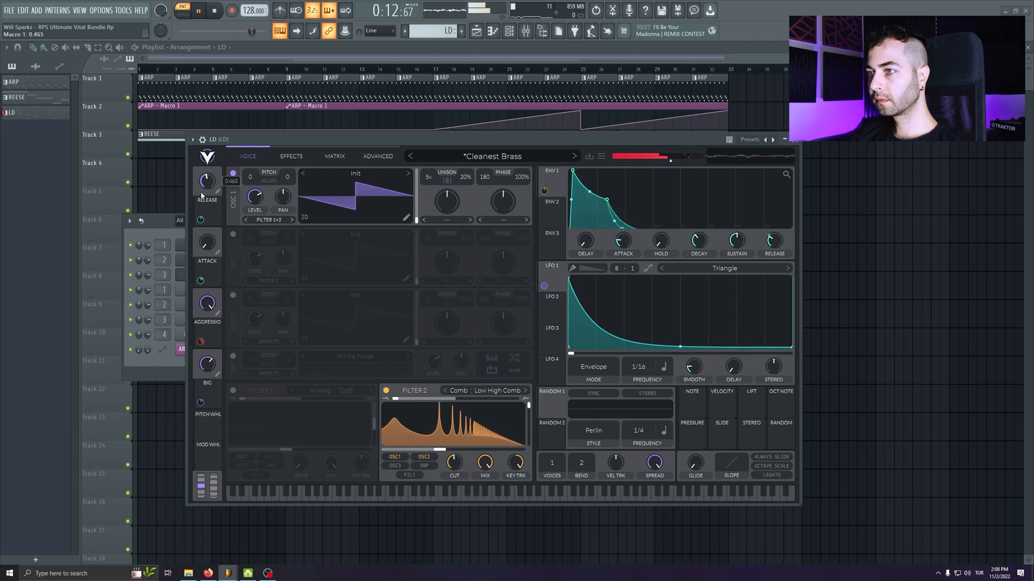
{"action": "left_click_drag", "start_coordinate": [210, 324], "coordinate": [210, 302]}
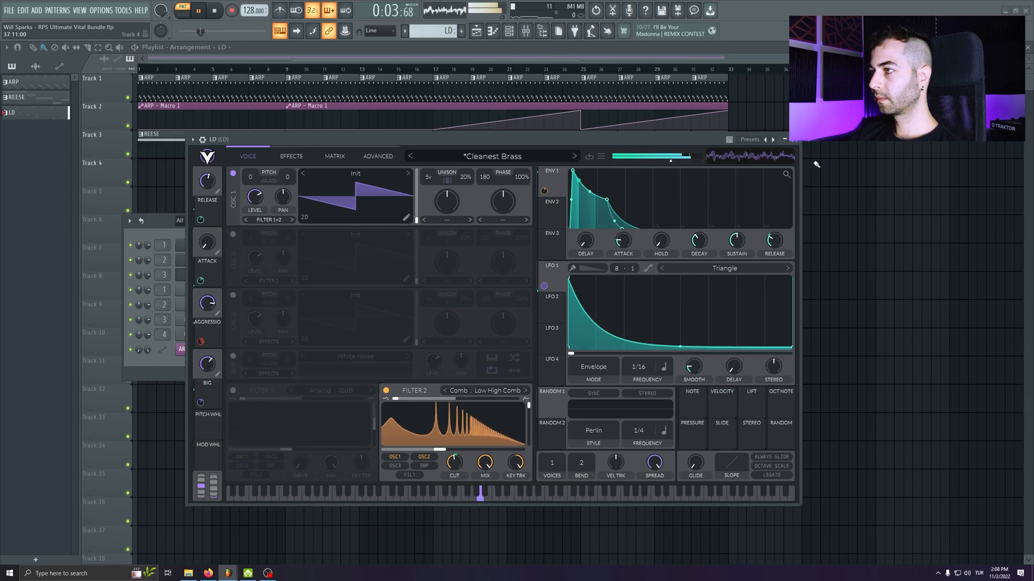
{"action": "left_click", "coordinate": [796, 140]}
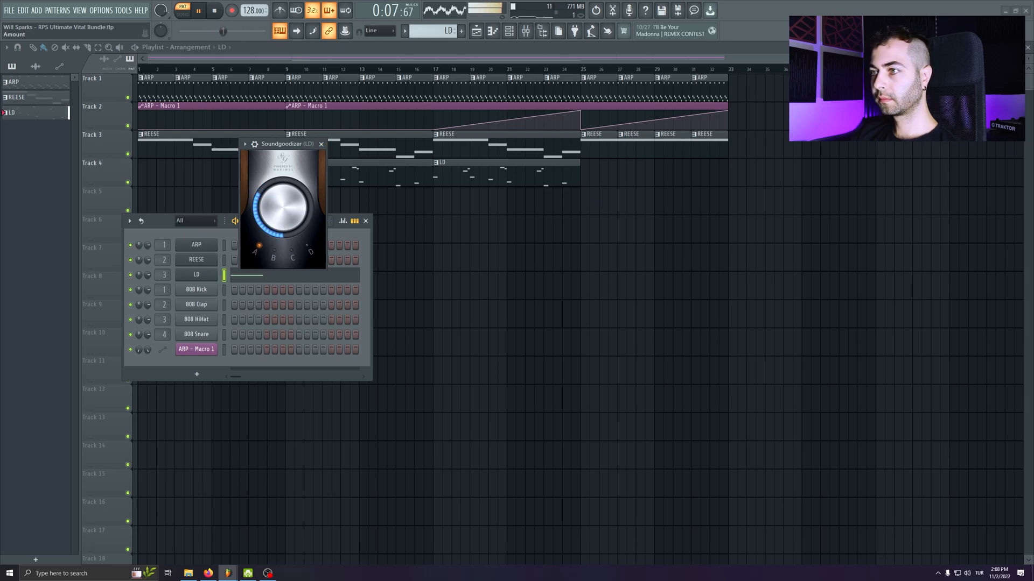
- Close the Soundgoodizer and the other open windows, stop playback and save the project
{"action": "left_click", "coordinate": [322, 144]}
{"action": "key", "text": "F12"}
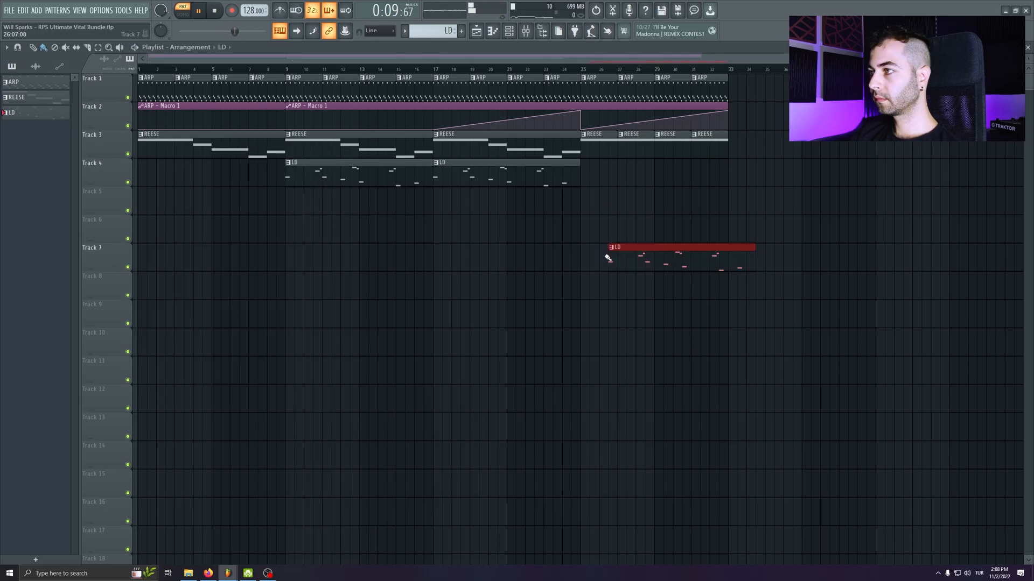
{"action": "left_click", "coordinate": [215, 10]}
{"action": "key", "text": "ctrl+s"}
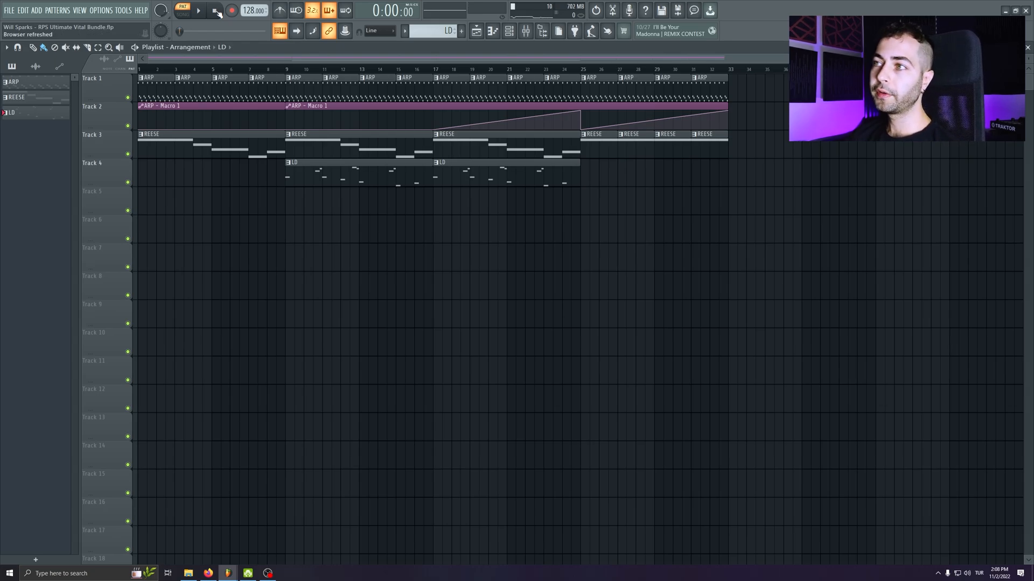
{"action": "key", "text": "space"}
- Review the effects page of the LD channel's Cleanest Brass preset and the plugins loaded on the LD mixer track
{"action": "left_click", "coordinate": [509, 31]}
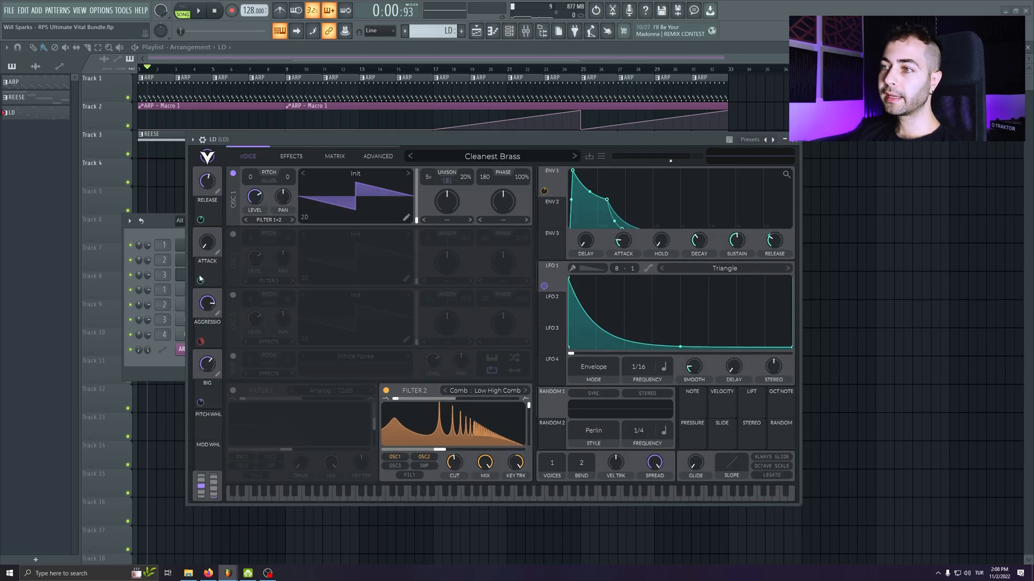
{"action": "left_click", "coordinate": [303, 159]}
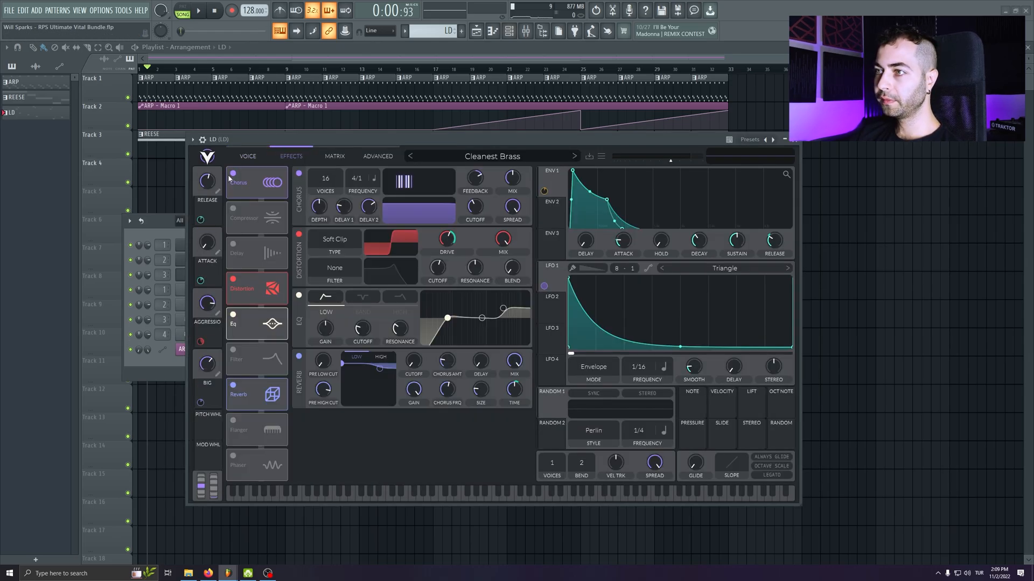
{"action": "left_click", "coordinate": [794, 140]}
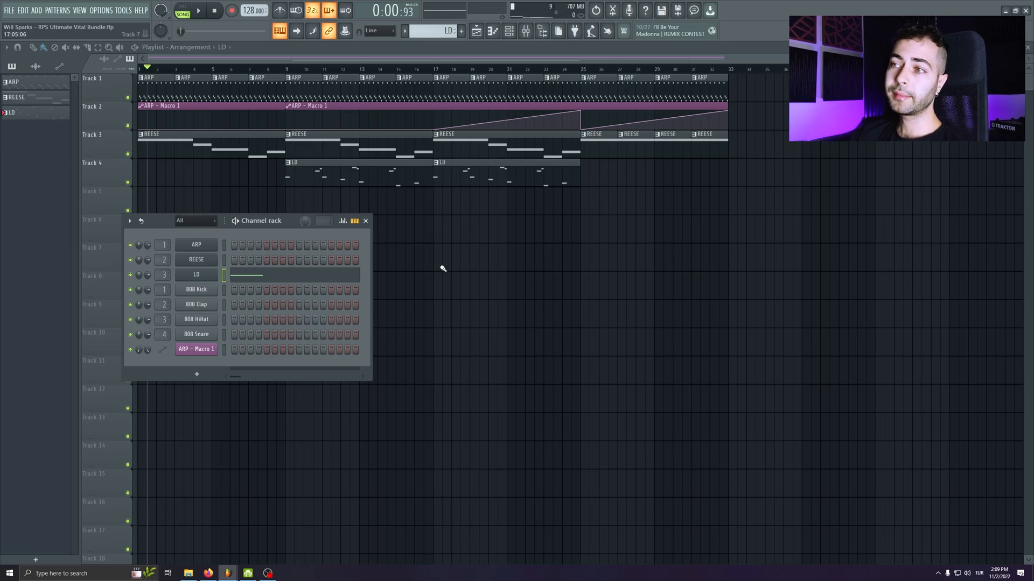
{"action": "left_click", "coordinate": [533, 33]}
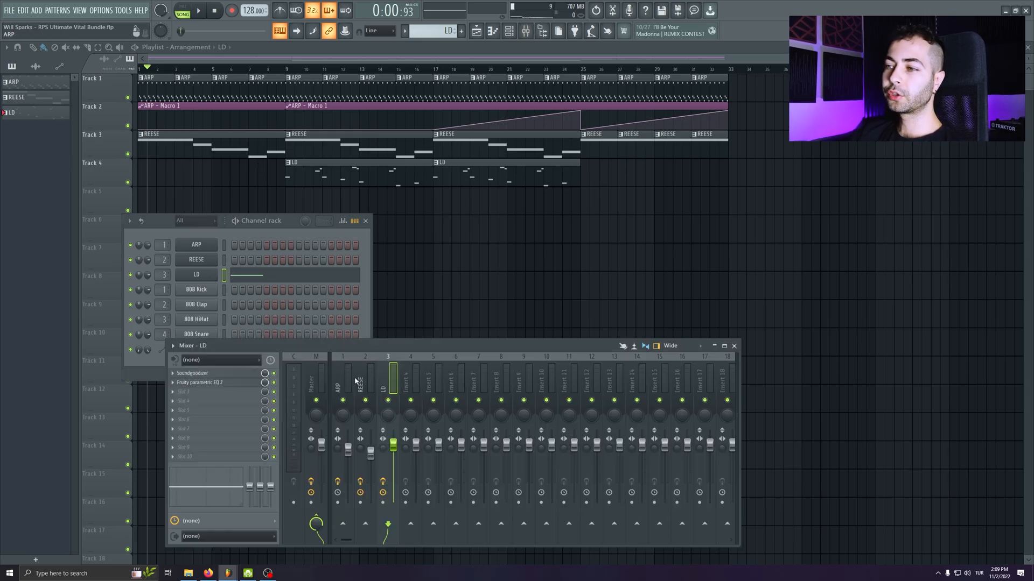
{"action": "left_click", "coordinate": [191, 374]}
{"action": "left_click", "coordinate": [200, 382]}
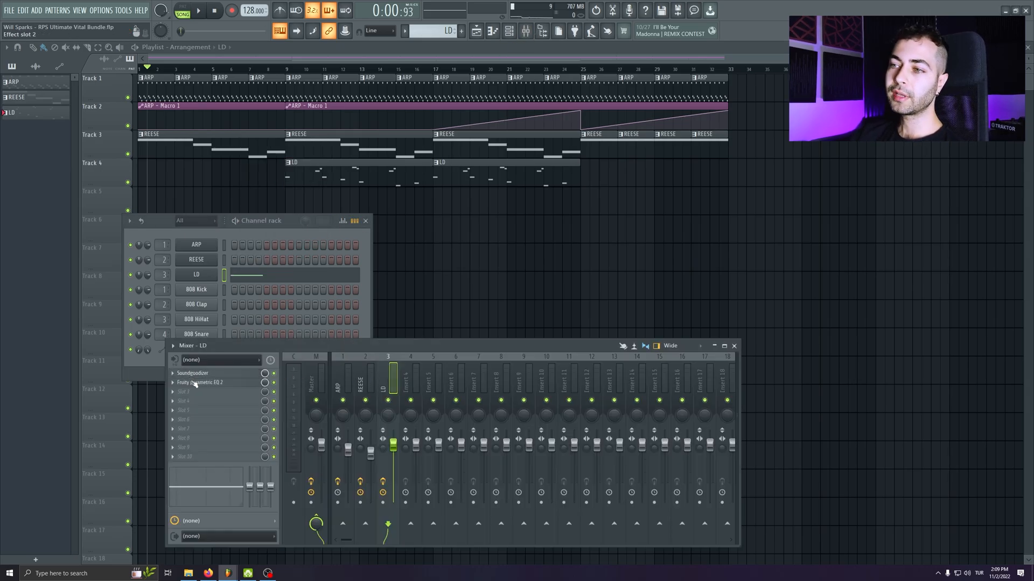
{"action": "key", "text": "Escape"}
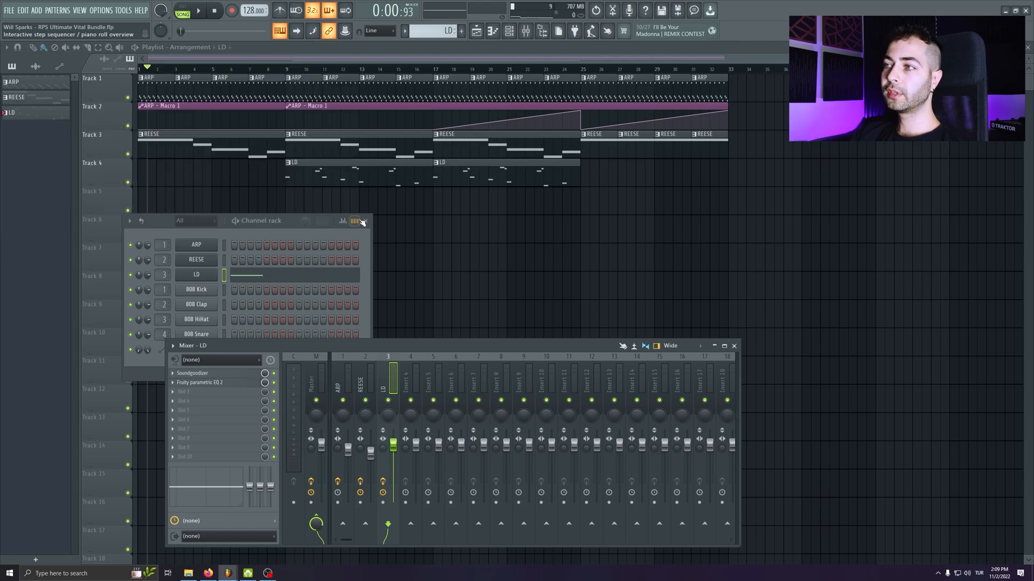
- Close the channel rack and the mixer and save the project
{"action": "left_click", "coordinate": [366, 221]}
{"action": "key", "text": "ctrl+s"}
{"action": "key", "text": "F9"}
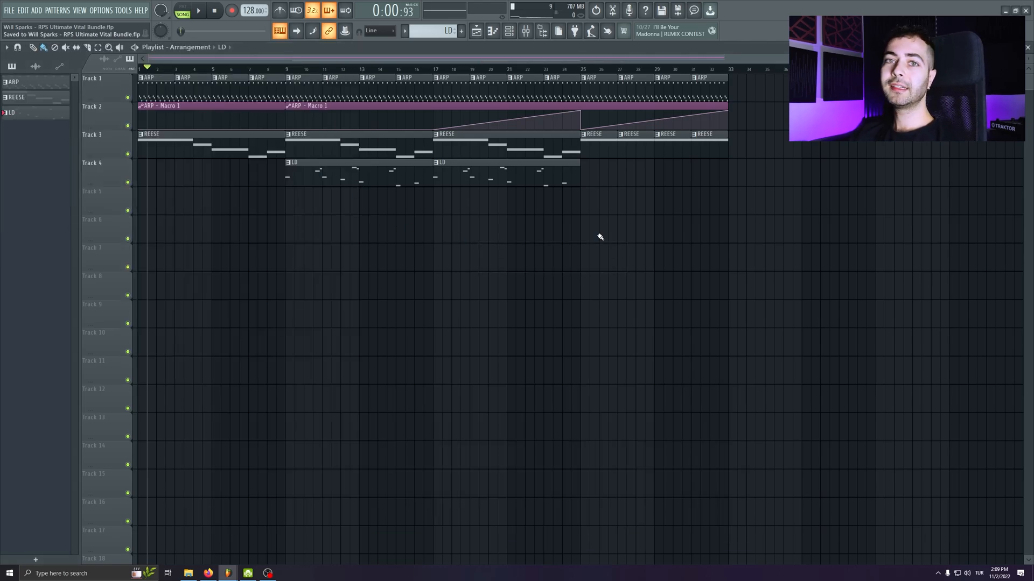
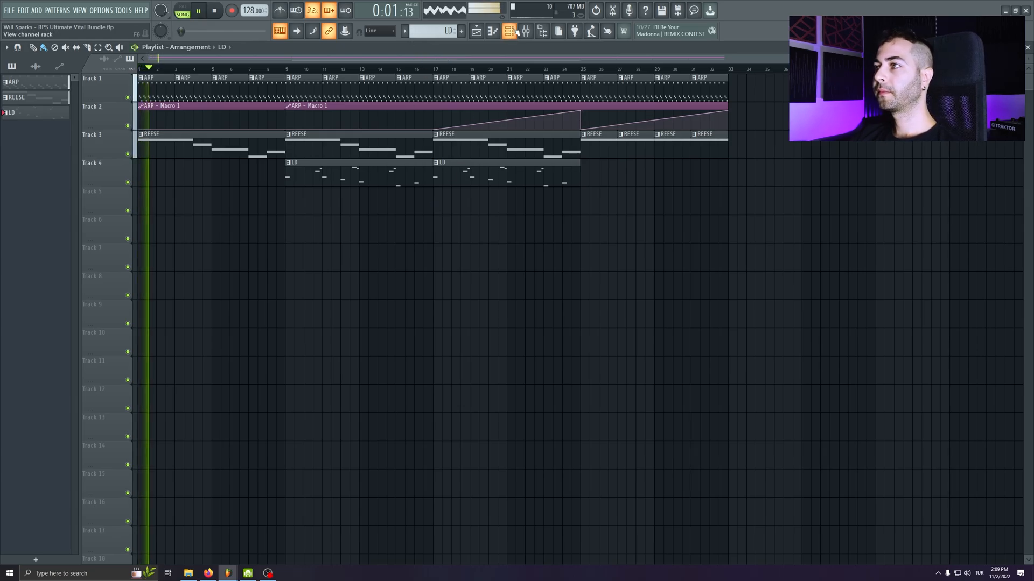
- In the REESE mixer track's Fruity parametric EQ 2, dip band 3 slightly and move the band 7 low-pass to about 996 Hz during playback
{"action": "key", "text": "F9"}
{"action": "left_click", "coordinate": [370, 454]}
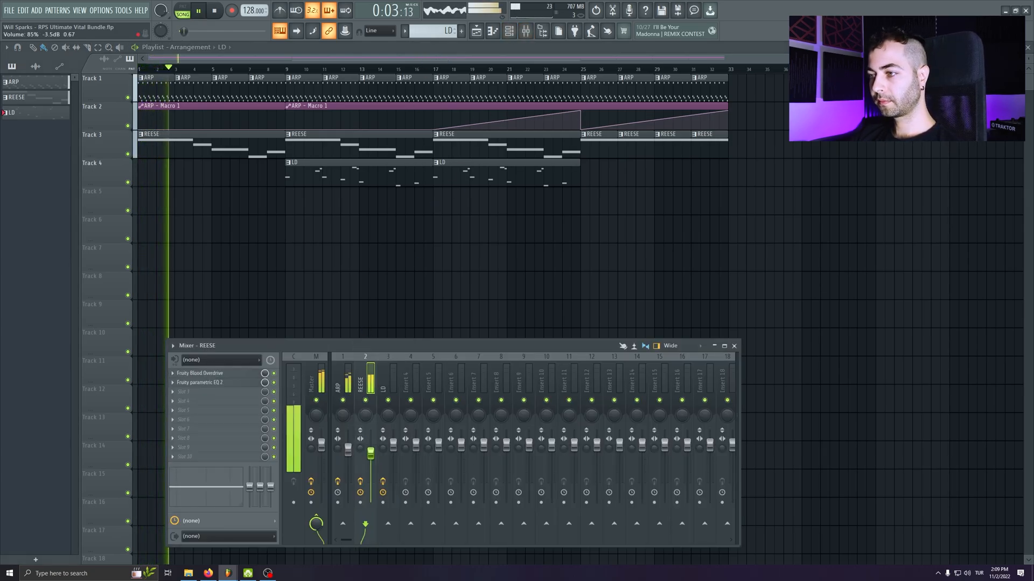
{"action": "left_click", "coordinate": [210, 383]}
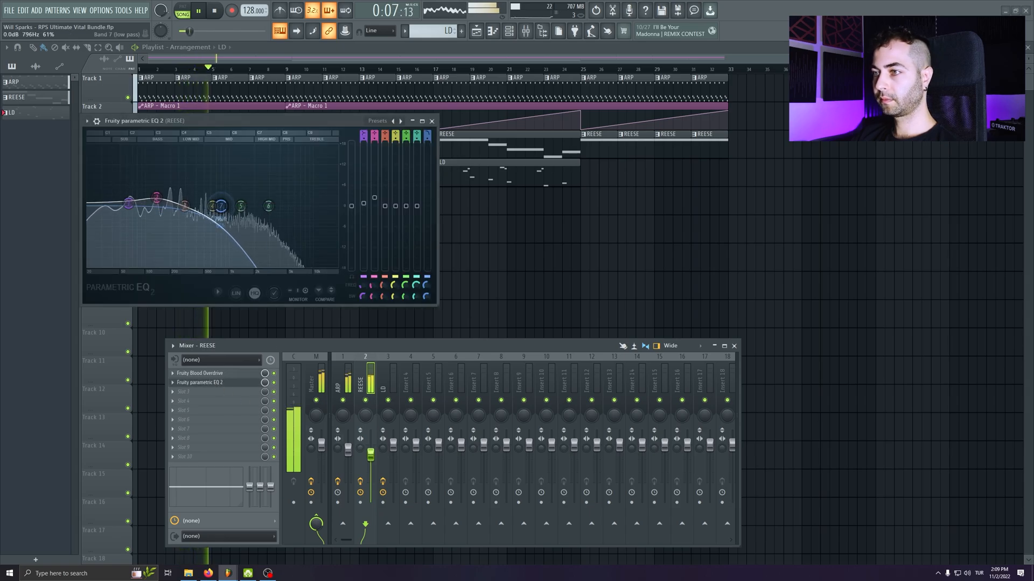
{"action": "left_click_drag", "start_coordinate": [223, 205], "coordinate": [192, 213]}
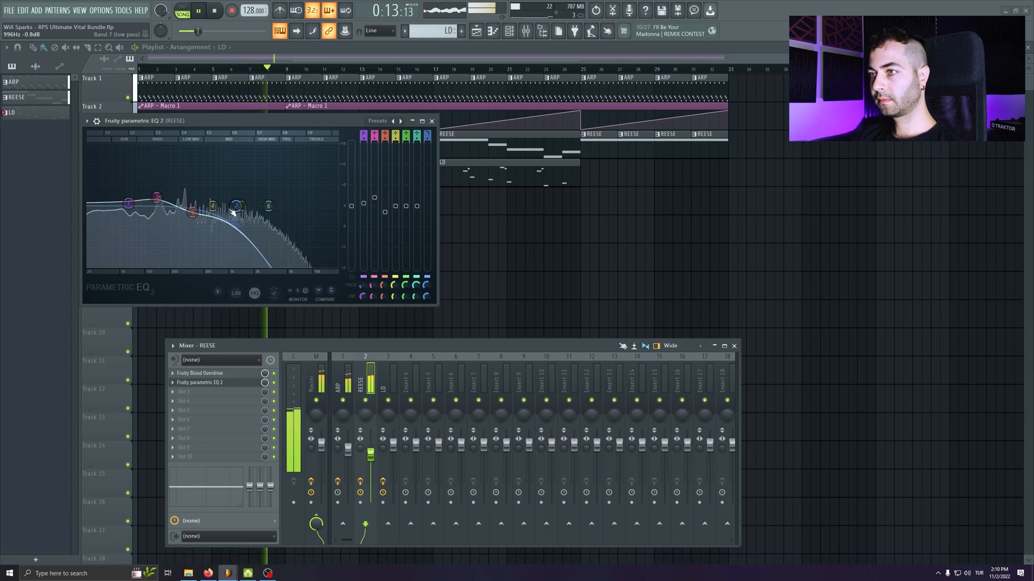
{"action": "left_click", "coordinate": [432, 121]}
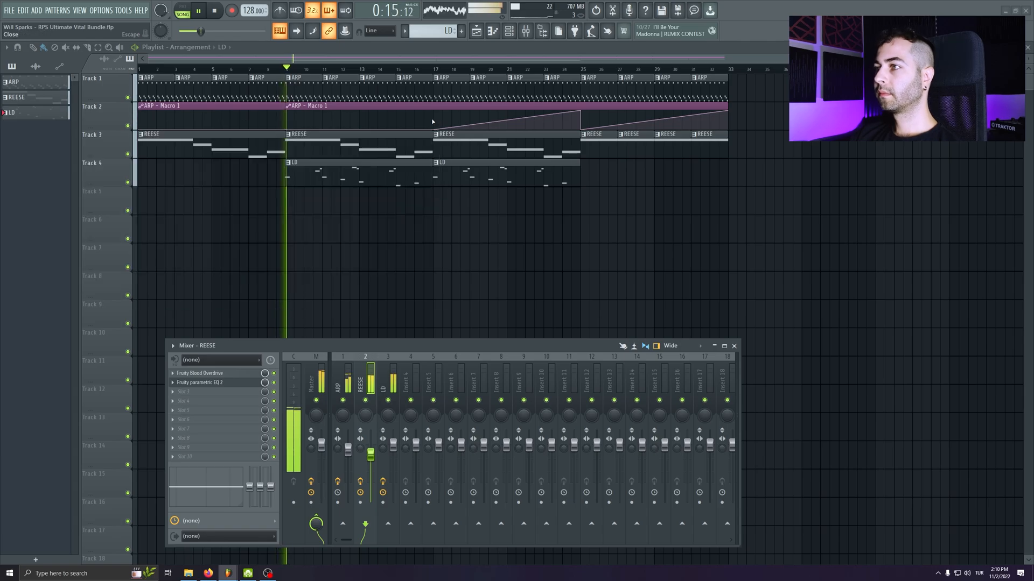
- Lower the LD mixer track's volume to about 92% and raise the ARP track's volume while the song plays
{"action": "left_click_drag", "start_coordinate": [393, 443], "coordinate": [393, 447]}
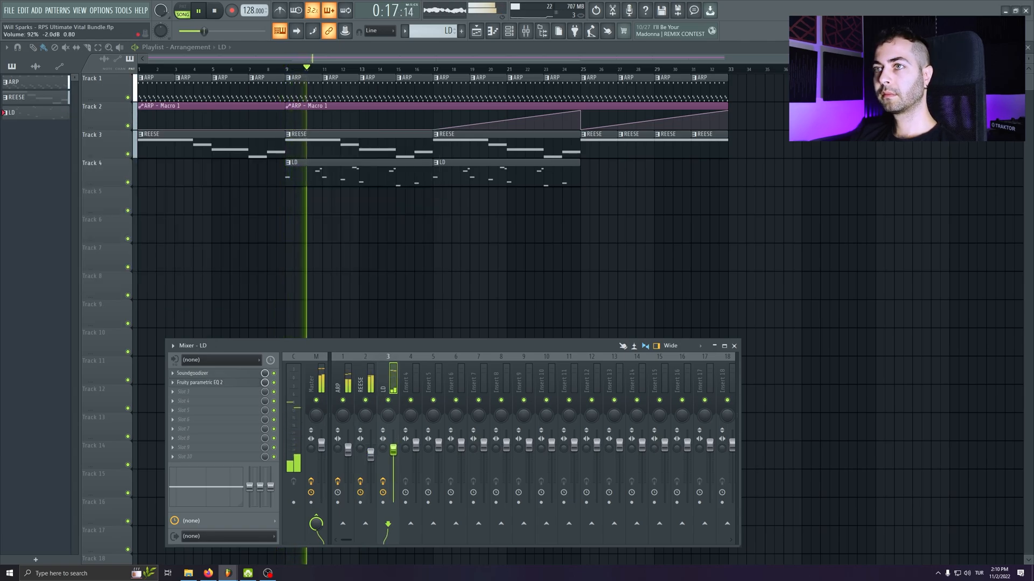
{"action": "left_click", "coordinate": [581, 296]}
{"action": "right_click", "coordinate": [677, 293]}
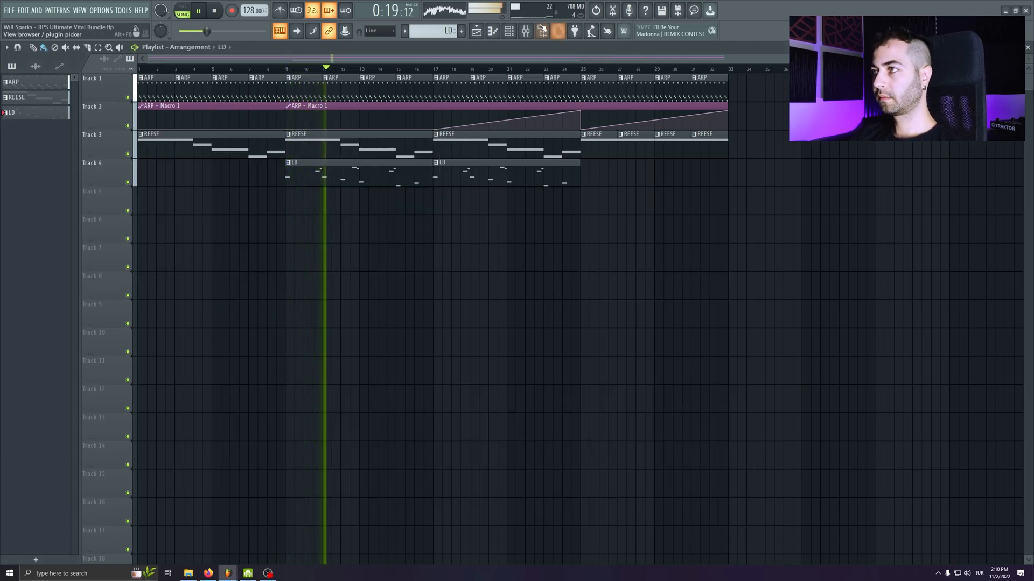
{"action": "left_click", "coordinate": [526, 31]}
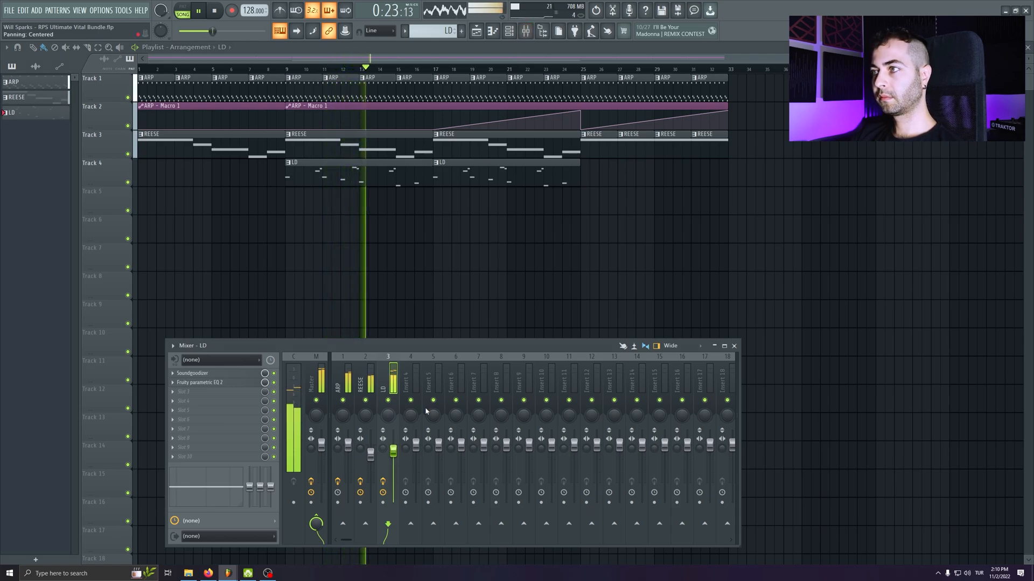
{"action": "left_click", "coordinate": [639, 260]}
{"action": "right_click", "coordinate": [648, 259]}
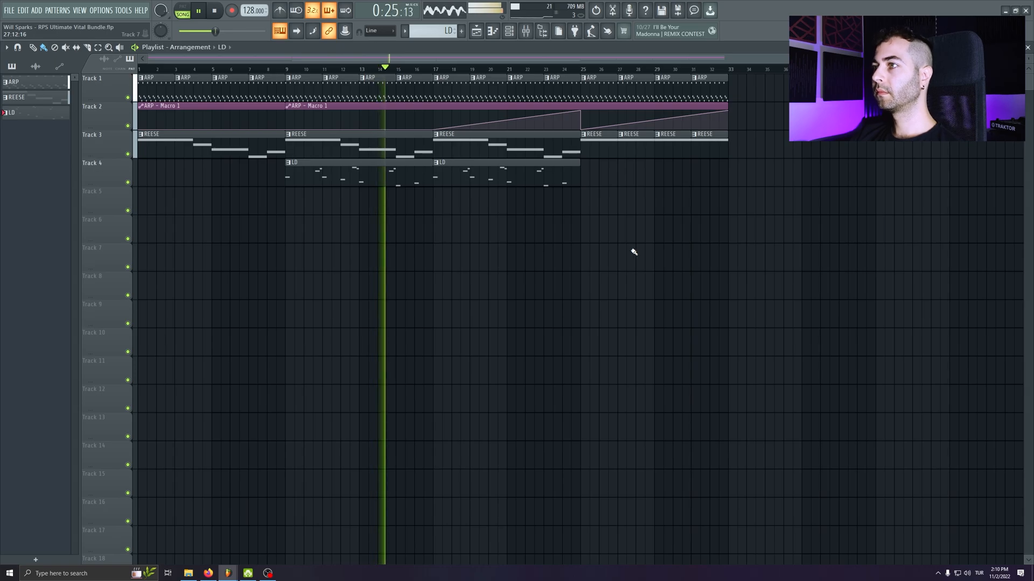
- Check the ARP mixer track's Fruity parametric EQ 2, save the project and stop playback
{"action": "left_click", "coordinate": [525, 31]}
{"action": "left_click", "coordinate": [340, 381]}
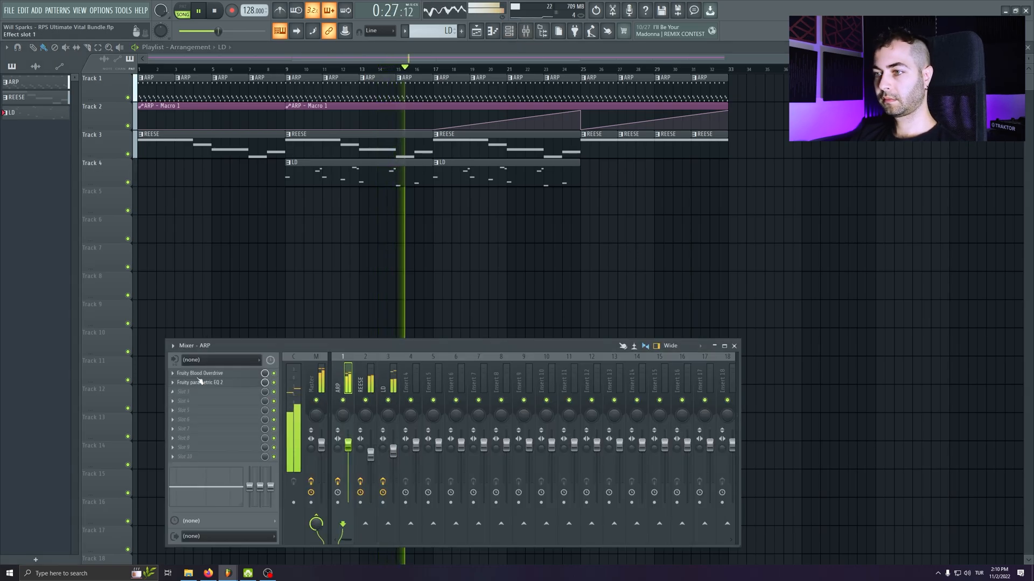
{"action": "left_click", "coordinate": [199, 381]}
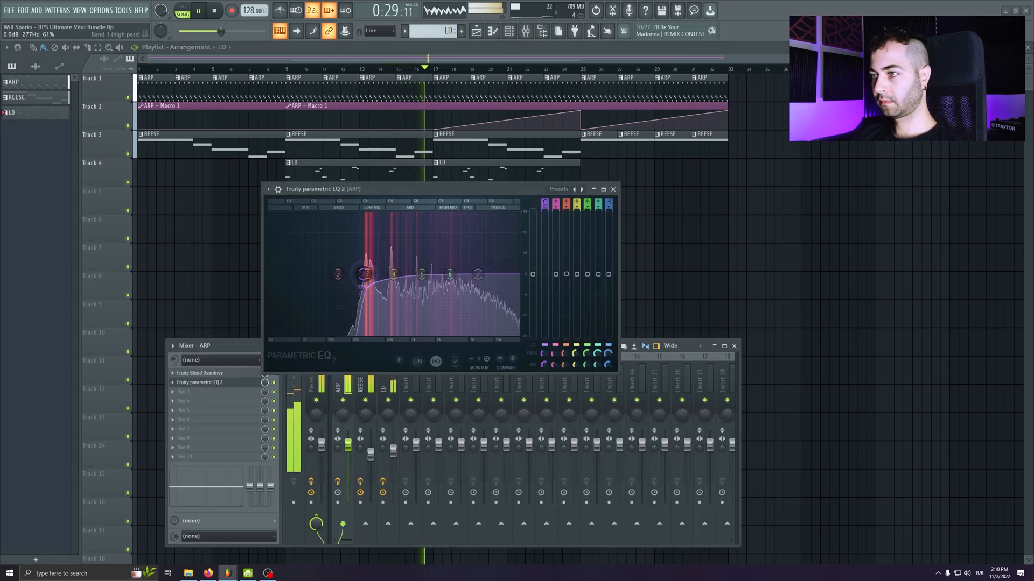
{"action": "key", "text": "Escape"}
{"action": "left_click", "coordinate": [644, 247]}
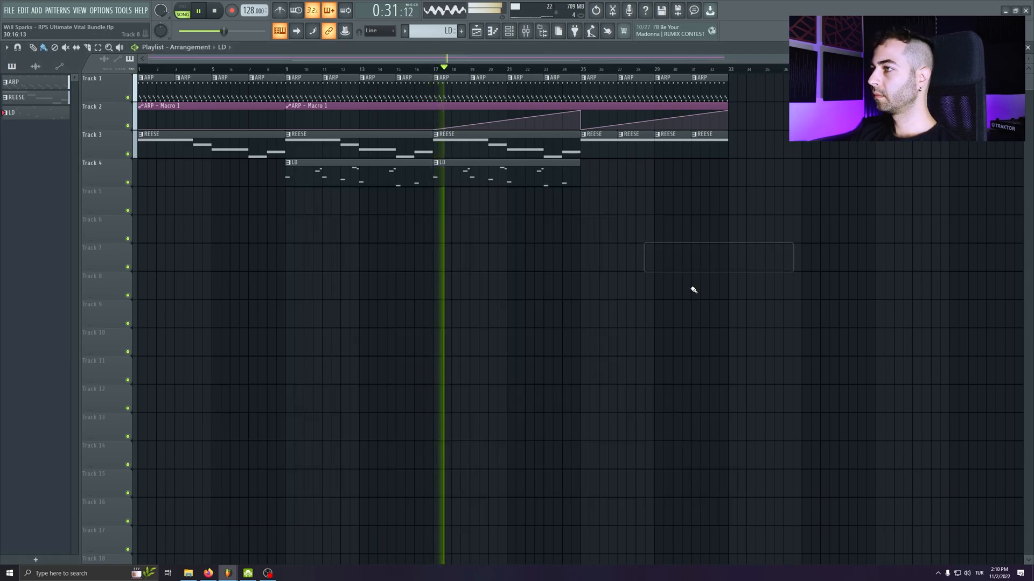
{"action": "key", "text": "ctrl+s"}
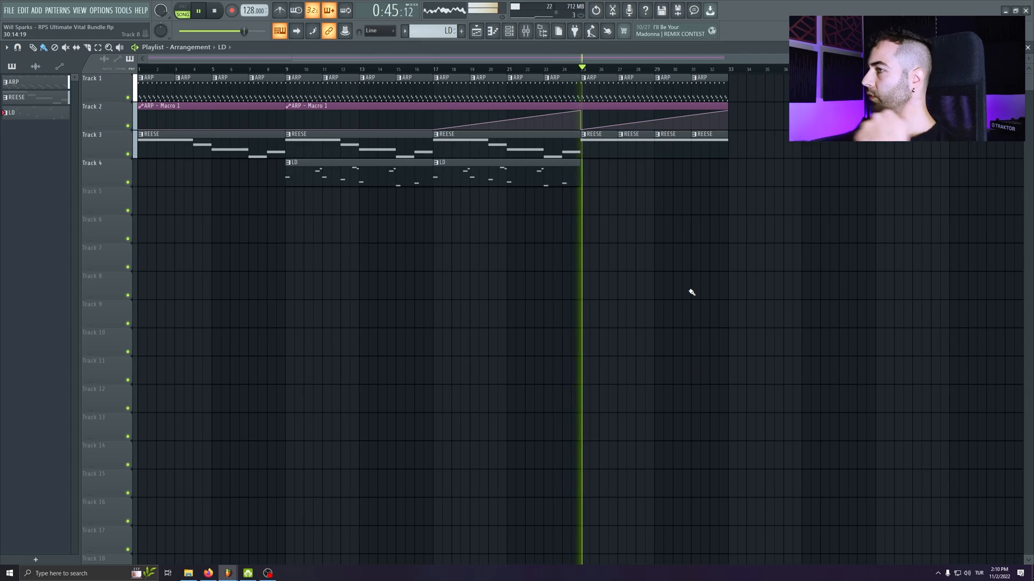
{"action": "left_click", "coordinate": [221, 11]}
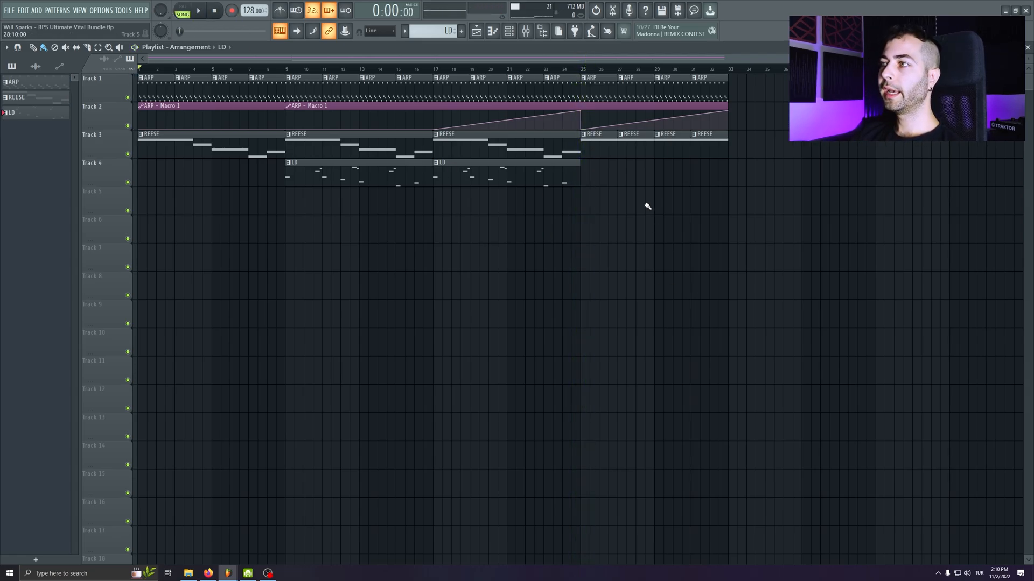
{"action": "left_click_drag", "start_coordinate": [587, 74], "coordinate": [727, 81]}
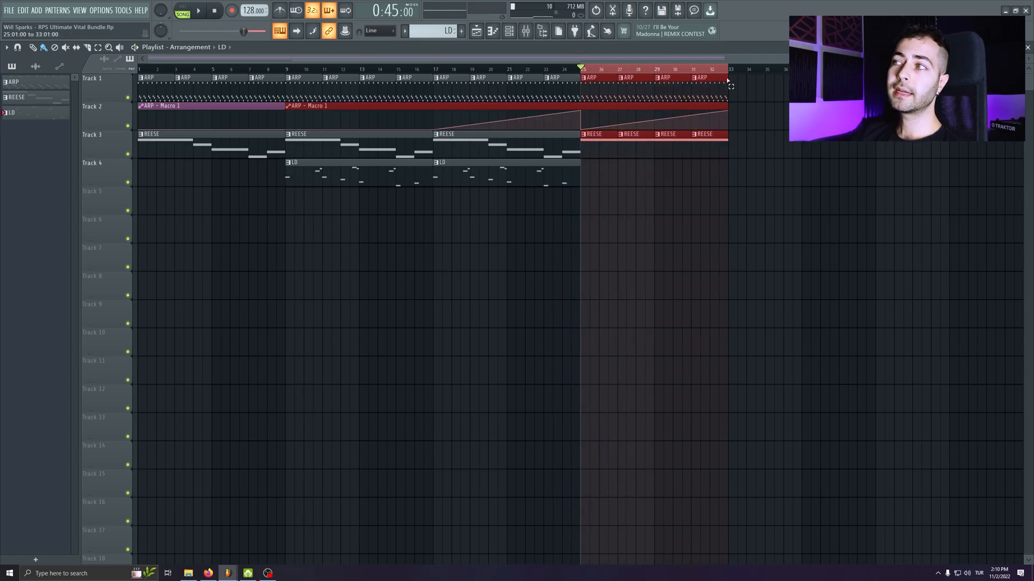
{"action": "left_click", "coordinate": [585, 83]}
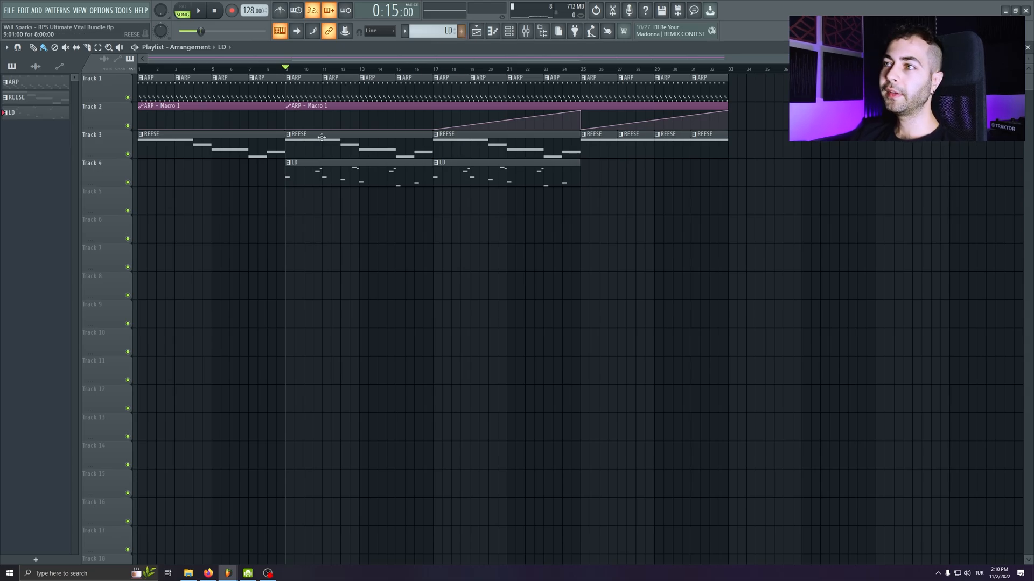
- Create a new pattern named CH and place its clip on Track 5 at bar 9
{"action": "key", "text": "F4"}
{"action": "type", "text": "CH"}
{"action": "key", "text": "Return"}
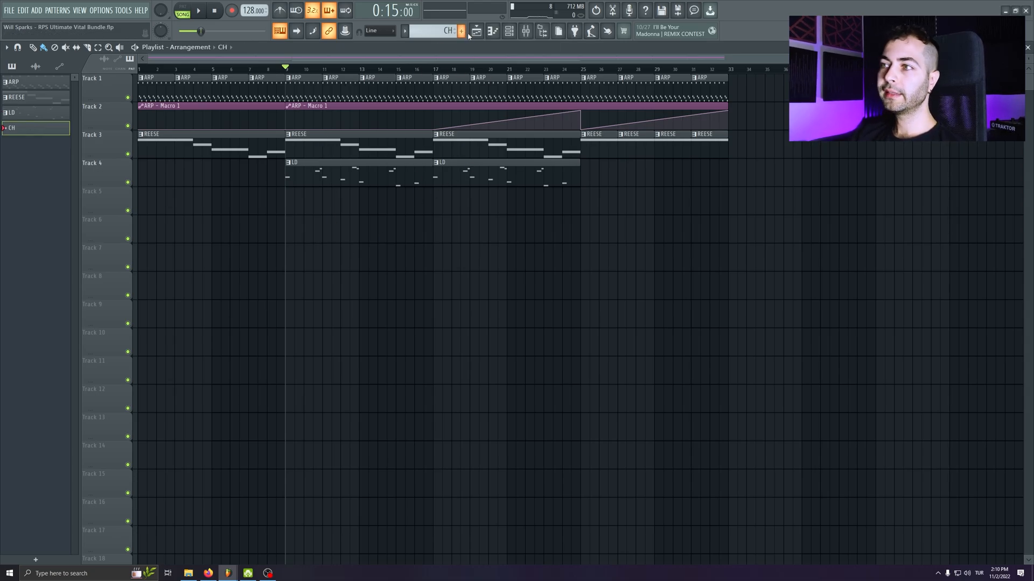
- Review the notes of the REESE pattern in the piano roll as the basis for the chords
{"action": "double_click", "coordinate": [295, 148]}
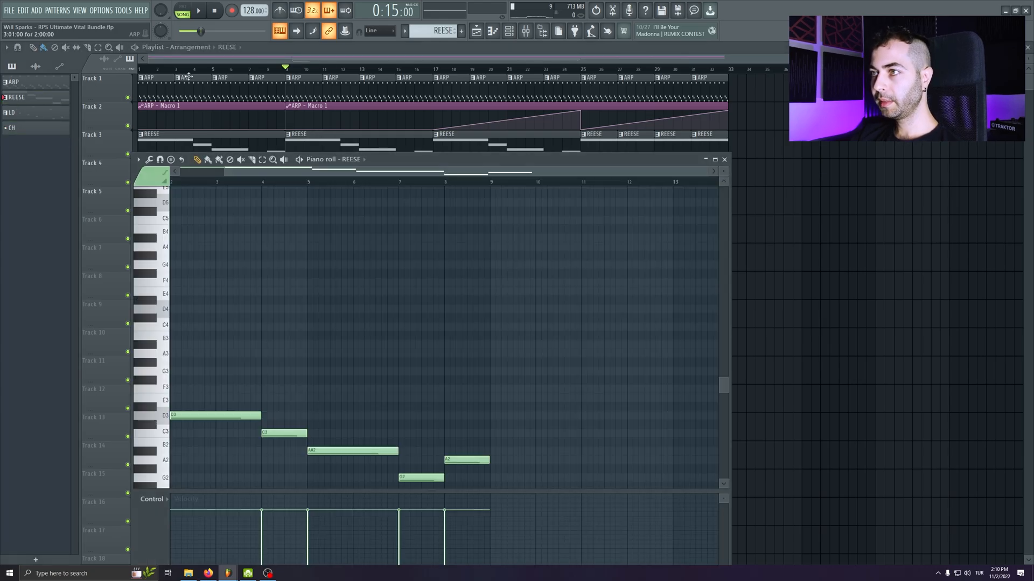
{"action": "left_click", "coordinate": [724, 159]}
{"action": "left_click", "coordinate": [508, 36]}
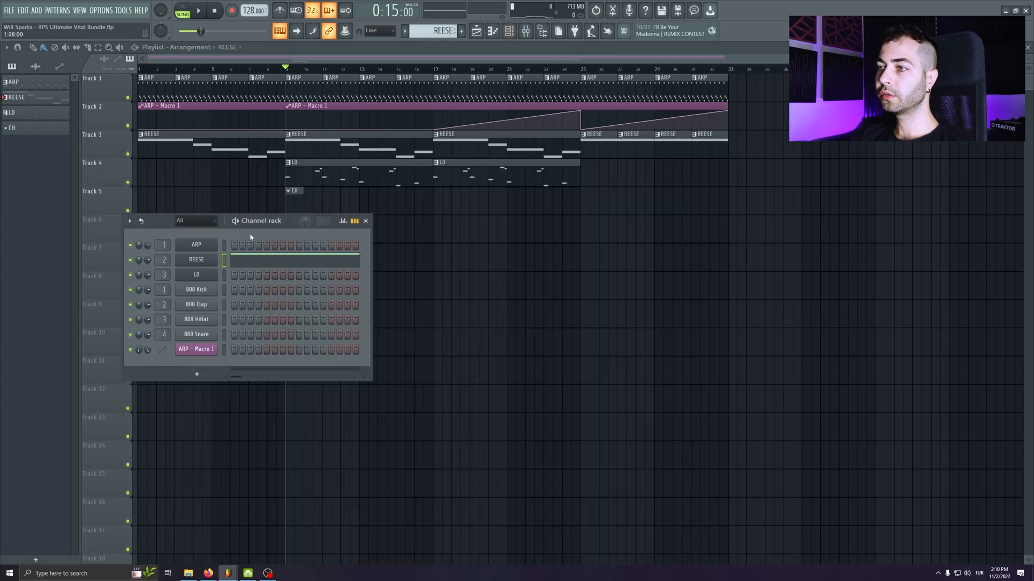
{"action": "left_click", "coordinate": [260, 255]}
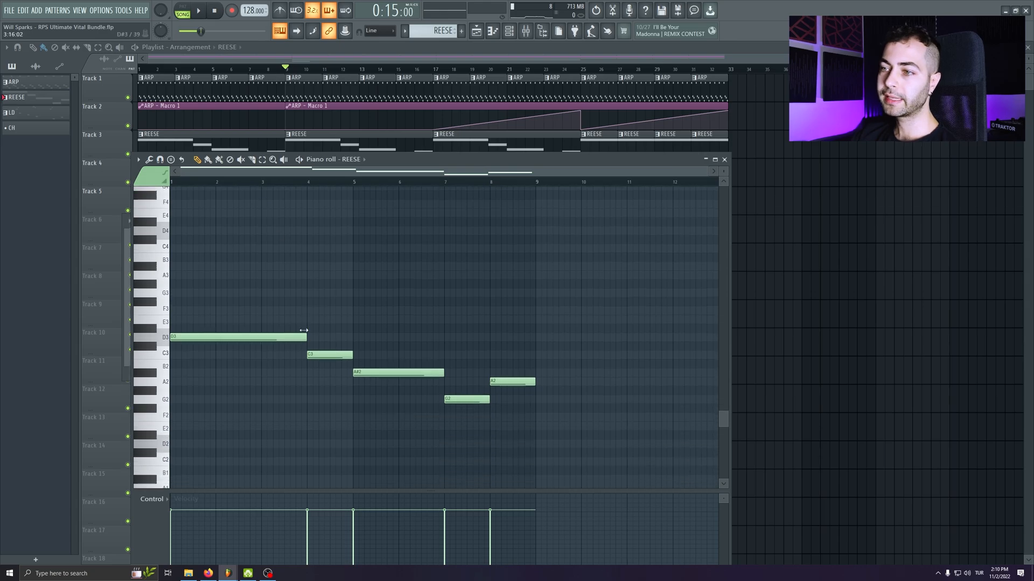
{"action": "key", "text": "F7"}
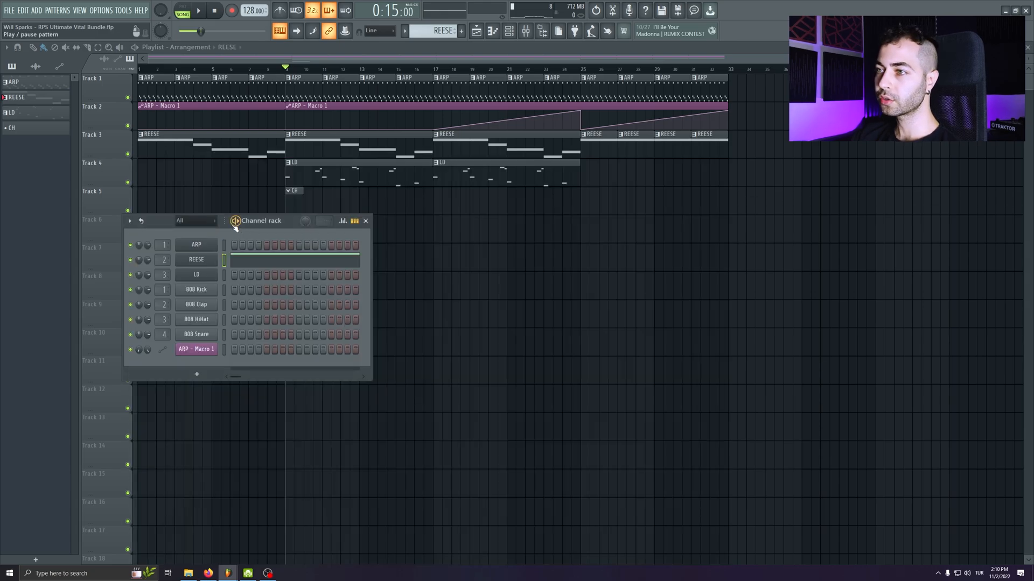
- Clone the LD channel, move the copy's synth window aside and route the copy to mixer track 4
{"action": "right_click", "coordinate": [211, 263]}
{"action": "left_click", "coordinate": [234, 341]}
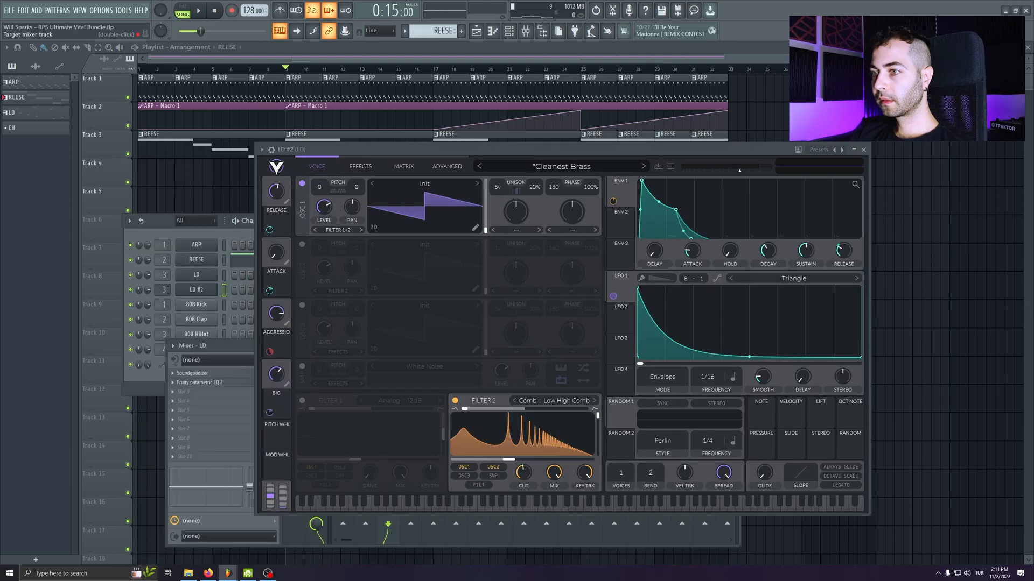
{"action": "left_click_drag", "start_coordinate": [362, 150], "coordinate": [728, 179]}
- Name mixer track 4 CH and load Fruity parametric EQ 2 in its first effect slot
{"action": "key", "text": "F2"}
{"action": "type", "text": "CV"}
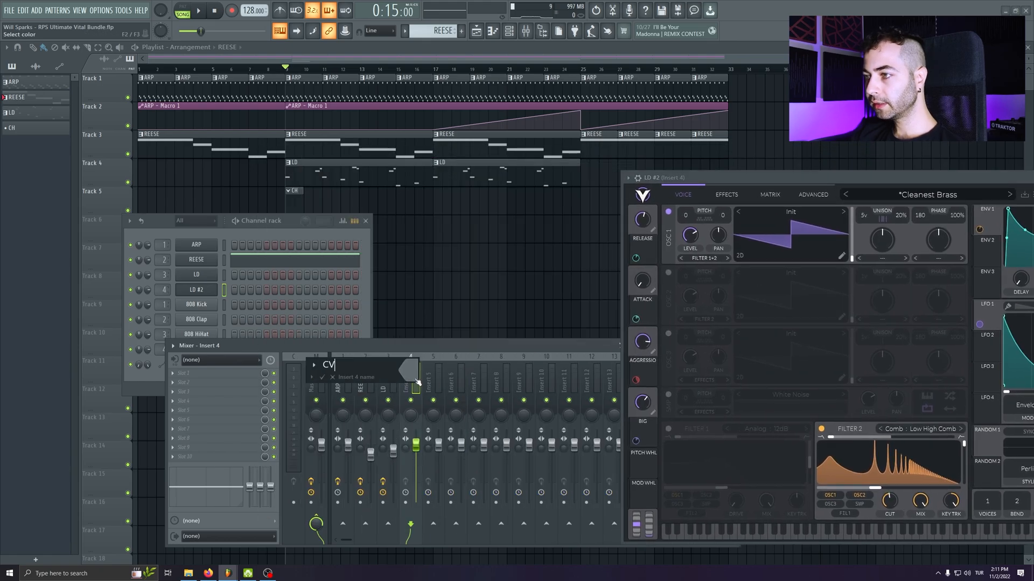
{"action": "type", "text": "H"}
{"action": "key", "text": "BackSpace"}
{"action": "key", "text": "BackSpace"}
{"action": "type", "text": "H"}
{"action": "key", "text": "Return"}
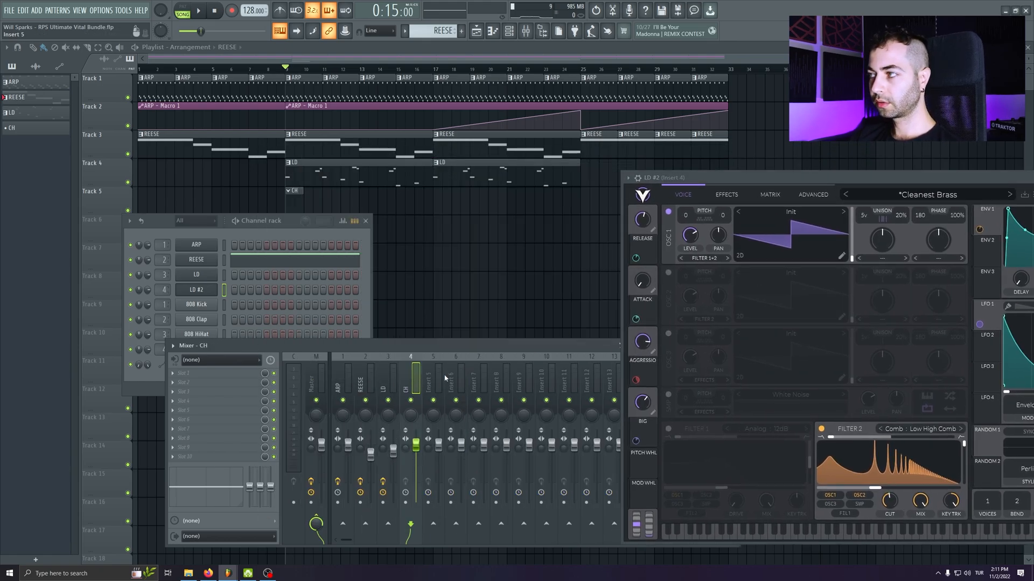
{"action": "left_click", "coordinate": [185, 373]}
{"action": "left_click", "coordinate": [215, 403]}
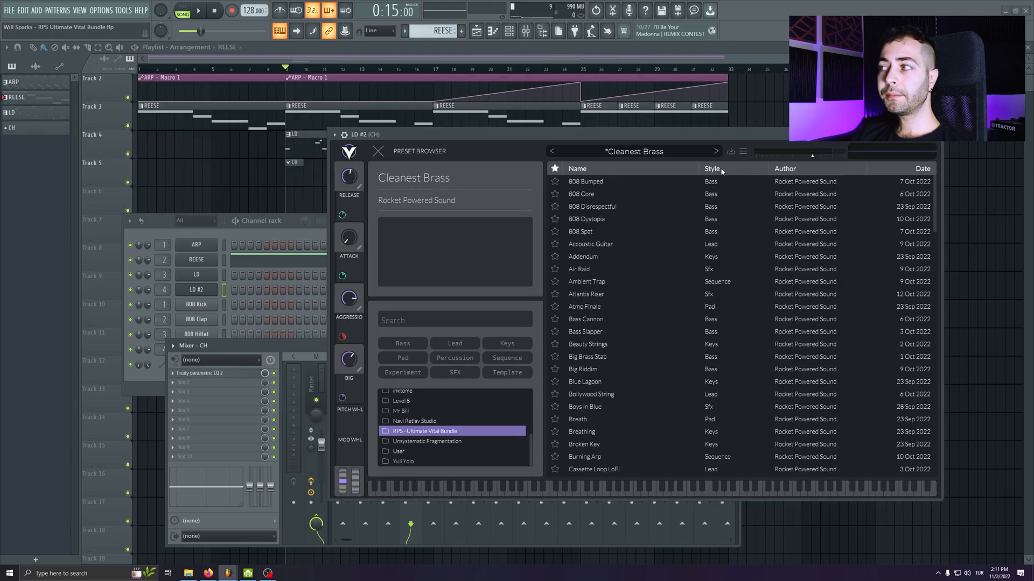
- Sort the RPS - Ultimate Vital Bundle presets by style, load the Keys preset Moody and close the synth window
{"action": "left_click", "coordinate": [712, 169]}
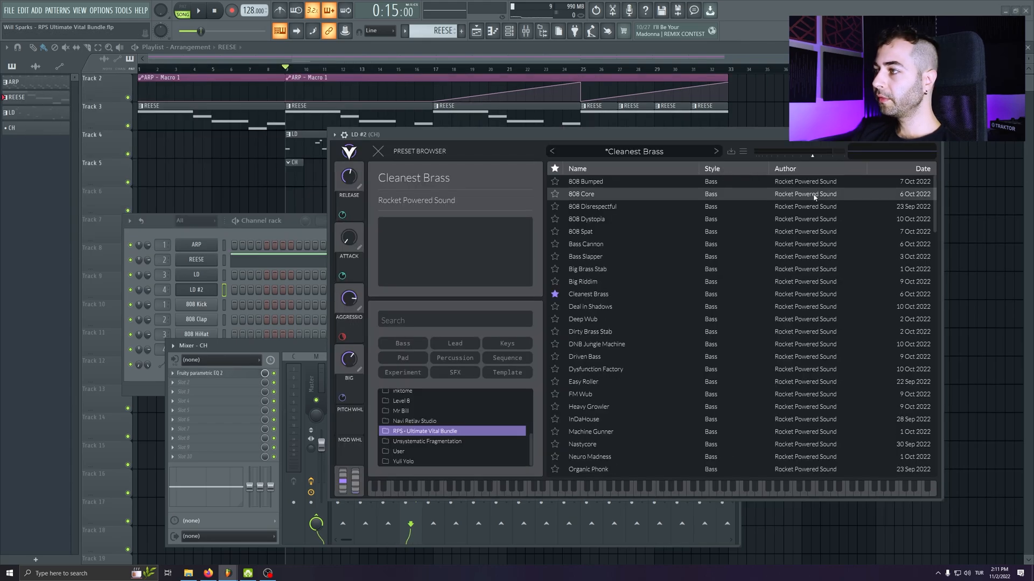
{"action": "left_click_drag", "start_coordinate": [936, 189], "coordinate": [935, 296]}
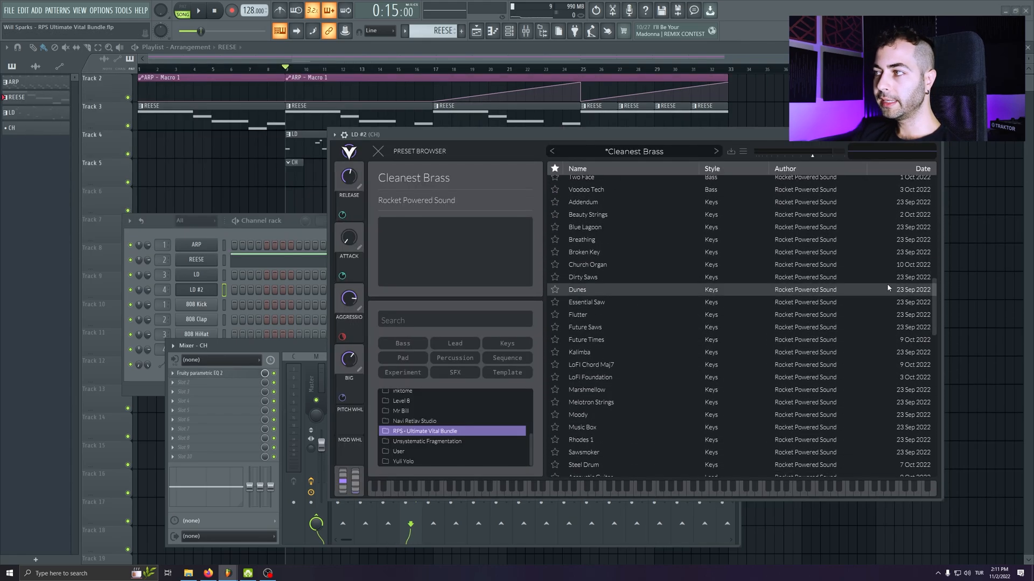
{"action": "scroll", "coordinate": [572, 333], "scroll_direction": "down", "scroll_amount": 3}
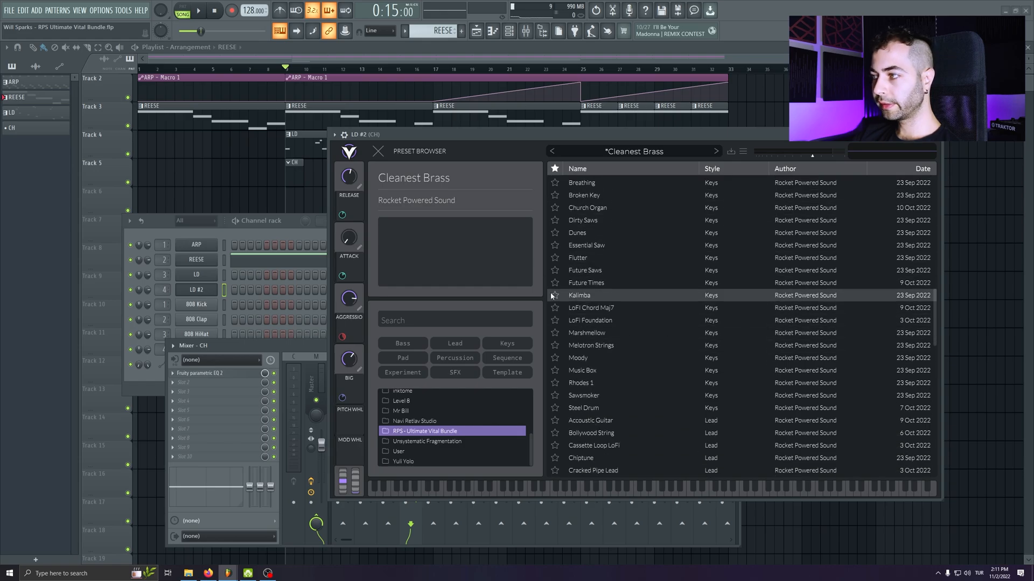
{"action": "left_click", "coordinate": [597, 320]}
{"action": "left_click", "coordinate": [610, 345]}
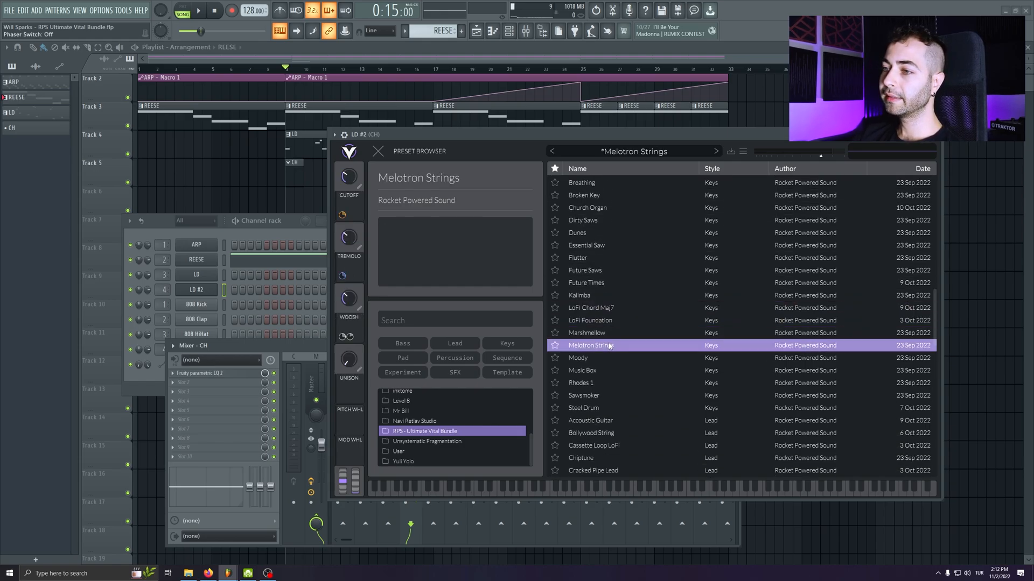
{"action": "left_click", "coordinate": [601, 359]}
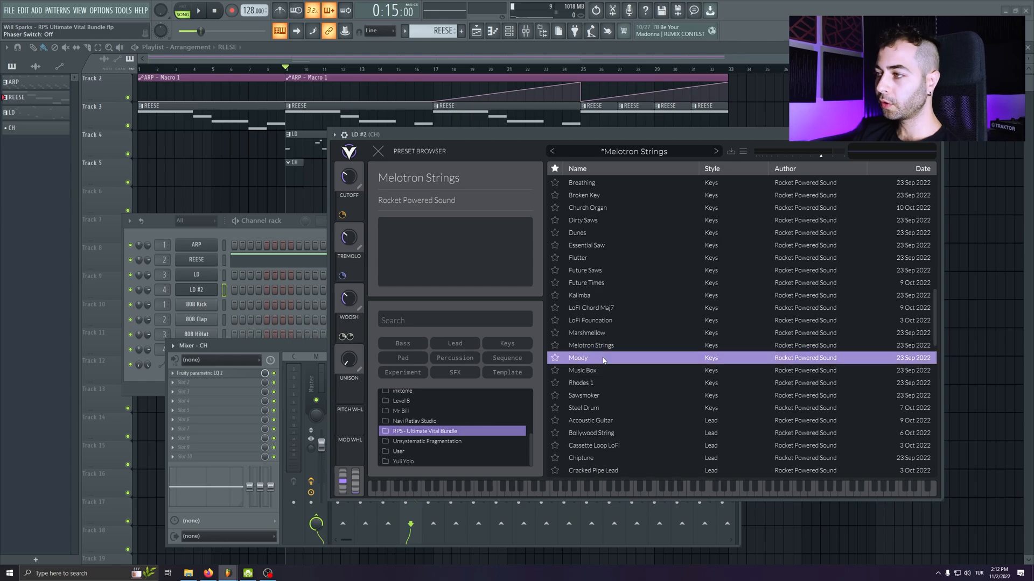
{"action": "left_click_drag", "start_coordinate": [585, 143], "coordinate": [549, 127]}
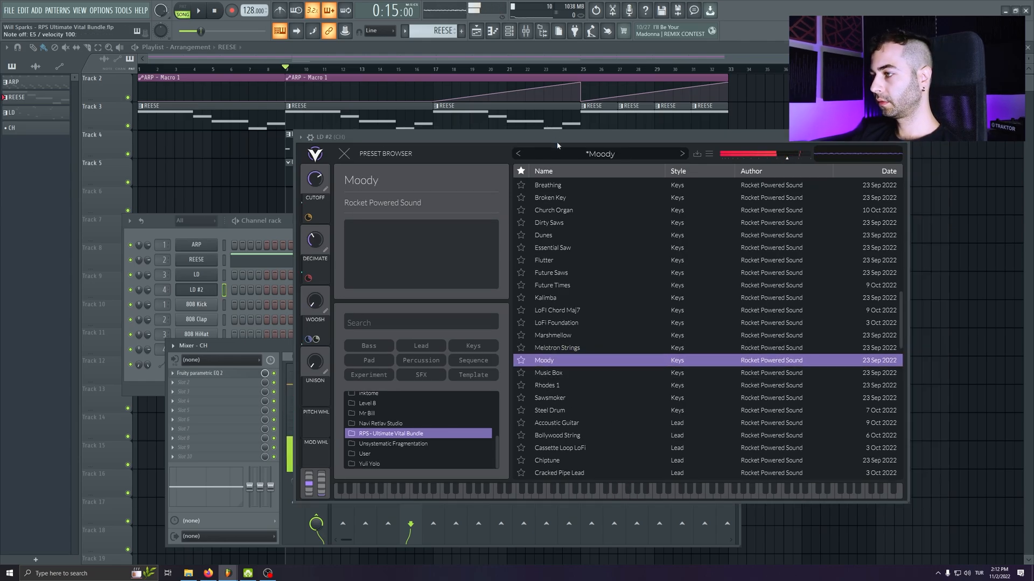
{"action": "left_click", "coordinate": [902, 136]}
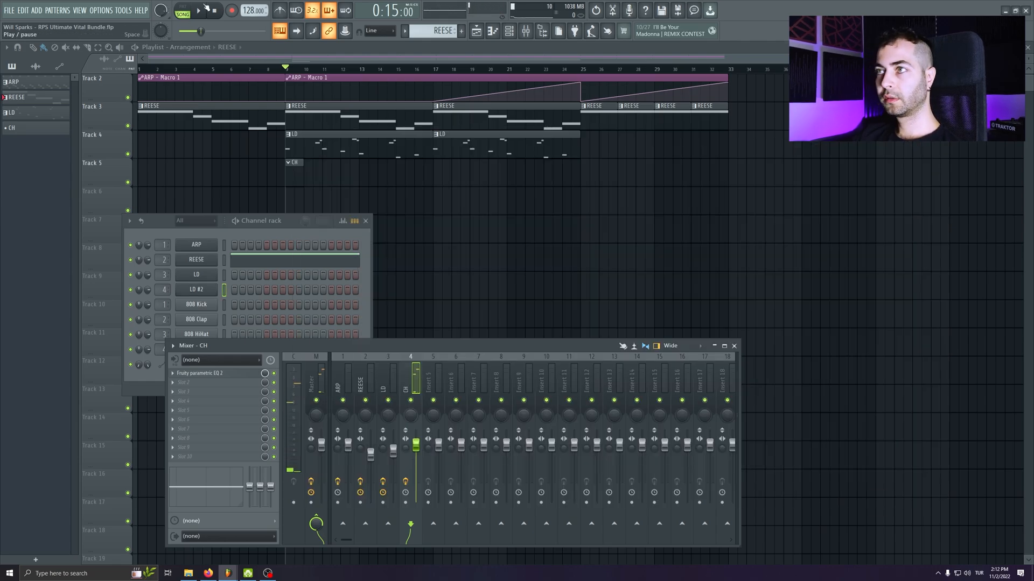
- Draw a short two-step D note at the start of the LD #2 piano roll and raise it an octave to D4
{"action": "right_click", "coordinate": [212, 294]}
{"action": "left_click", "coordinate": [237, 289]}
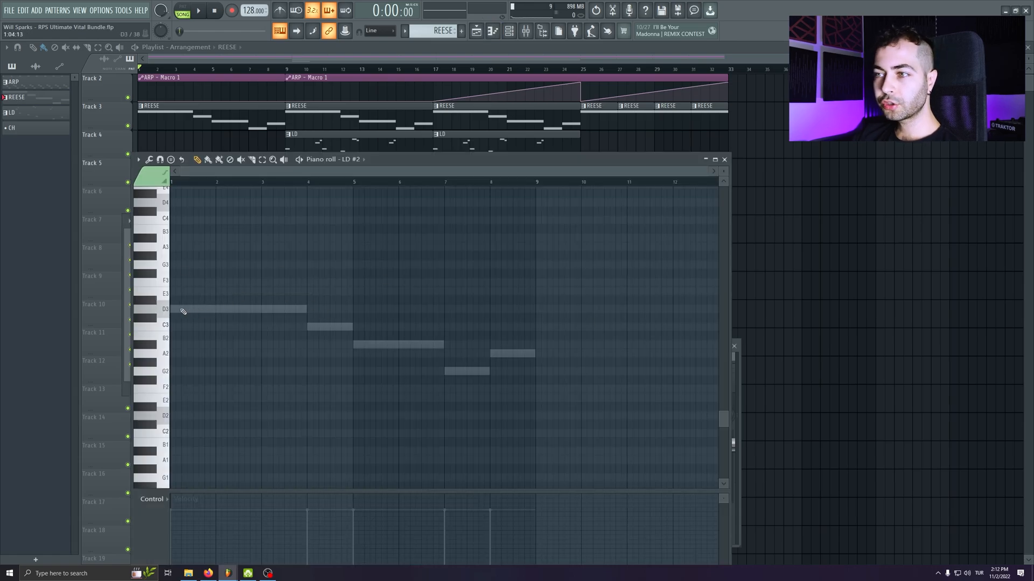
{"action": "scroll", "coordinate": [183, 311], "scroll_direction": "up", "scroll_amount": 2}
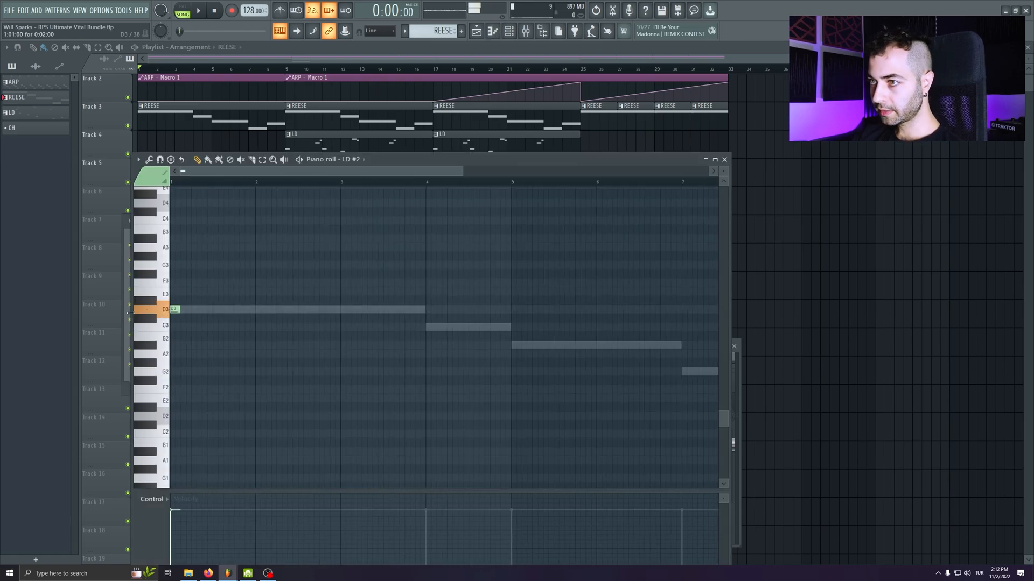
{"action": "scroll", "coordinate": [208, 286], "scroll_direction": "up", "scroll_amount": 3}
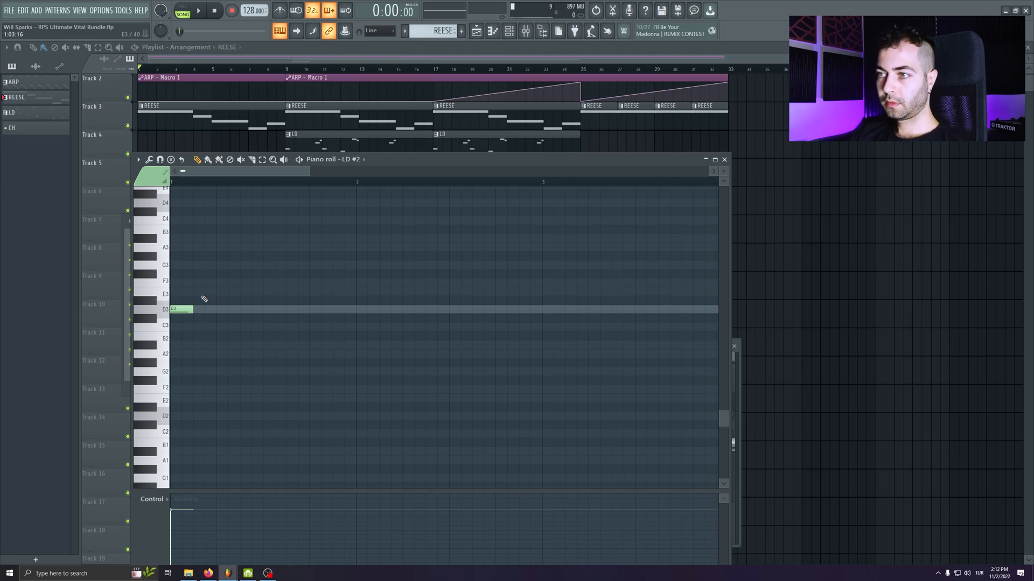
{"action": "key", "text": "space"}
{"action": "key", "text": "ctrl+Up"}
{"action": "scroll", "coordinate": [203, 296], "scroll_direction": "up", "scroll_amount": 4}
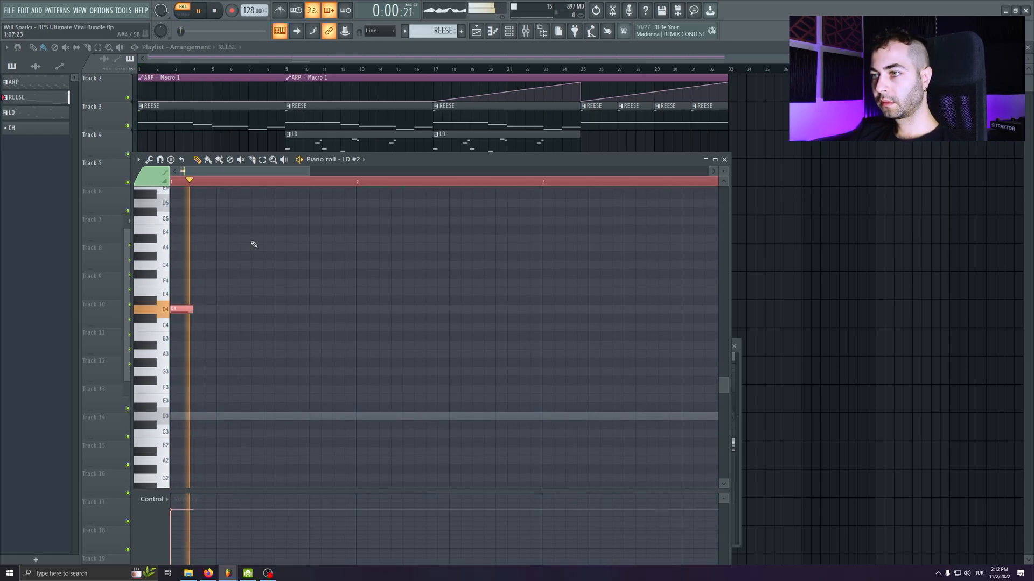
- Repeat the D4 note back to back until bars 1 and 2 are filled
{"action": "key", "text": "space"}
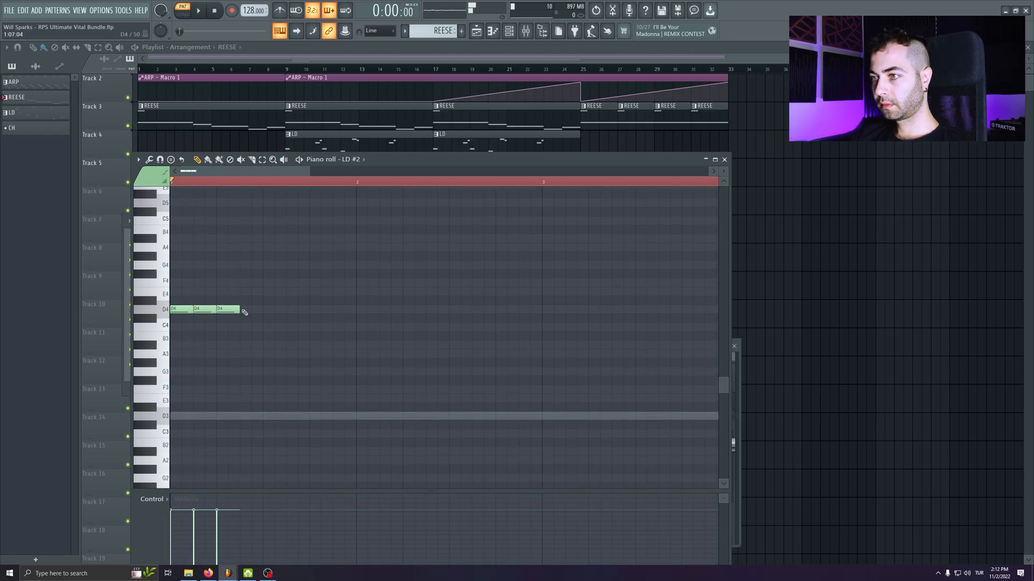
{"action": "key", "text": "ctrl+b"}
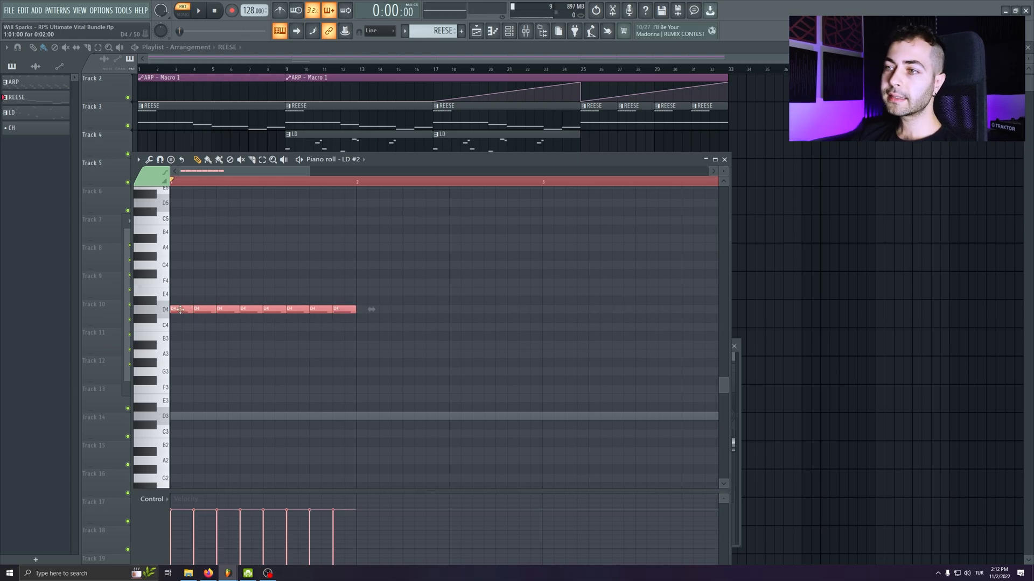
{"action": "left_click_drag", "start_coordinate": [180, 309], "coordinate": [369, 318]}
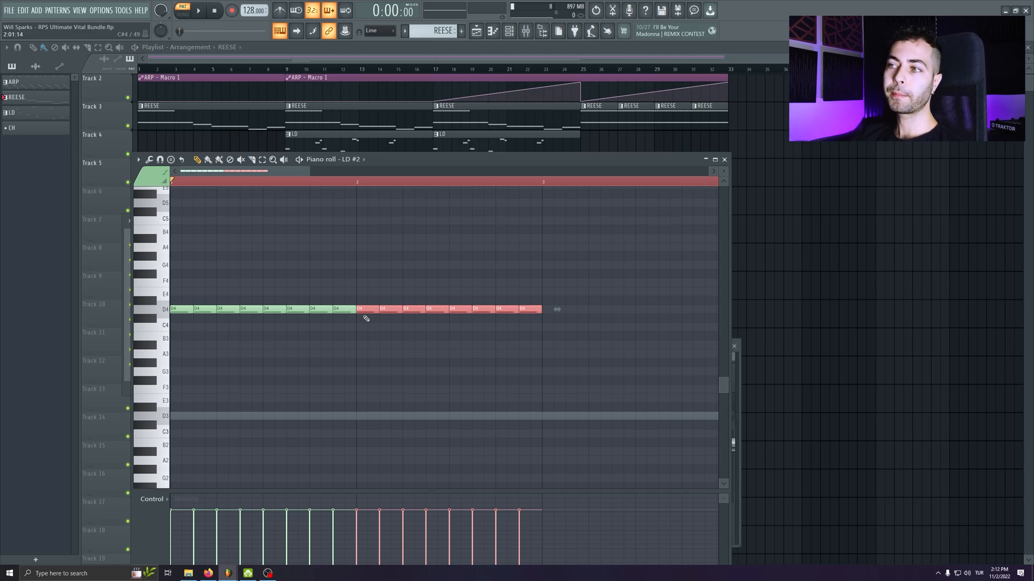
- Delete every second D4 note in bars 1 and 2 during playback to leave an evenly spaced pulse
{"action": "key", "text": "space"}
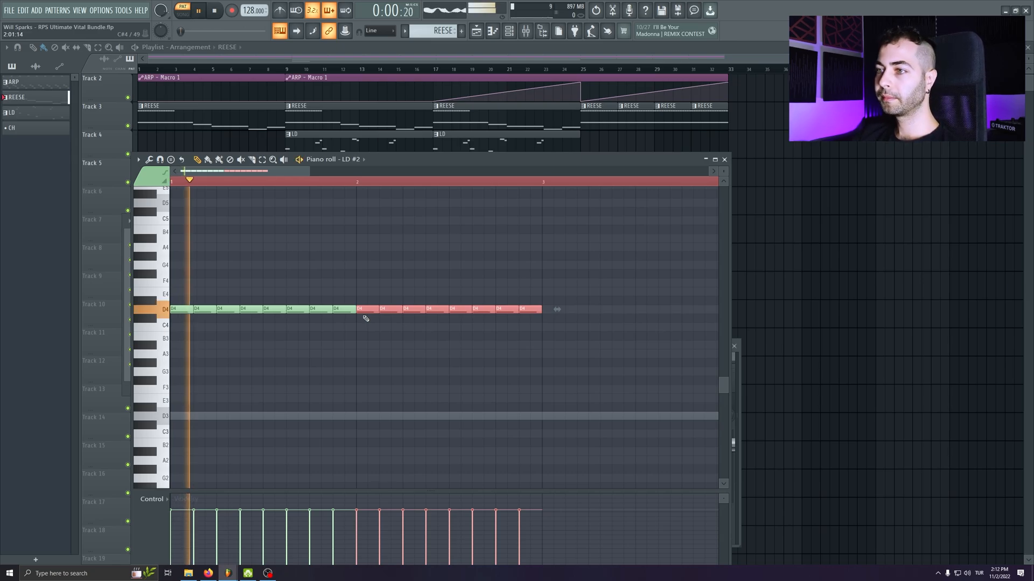
{"action": "right_click", "coordinate": [205, 310]}
{"action": "right_click", "coordinate": [251, 310]}
{"action": "right_click", "coordinate": [291, 310]}
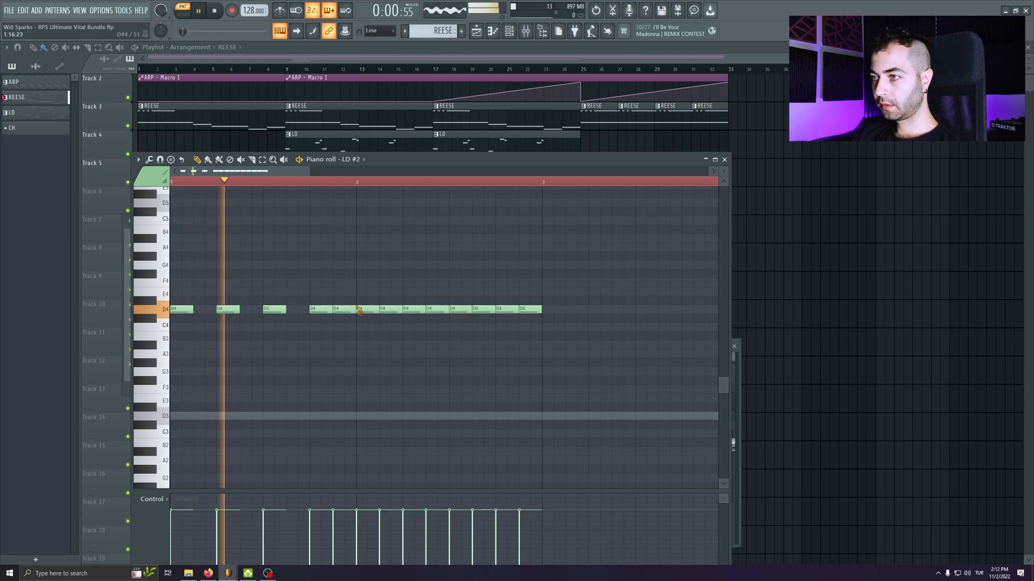
{"action": "right_click", "coordinate": [337, 310]}
{"action": "right_click", "coordinate": [384, 310]}
{"action": "right_click", "coordinate": [437, 310]}
{"action": "right_click", "coordinate": [482, 309]}
{"action": "right_click", "coordinate": [533, 309]}
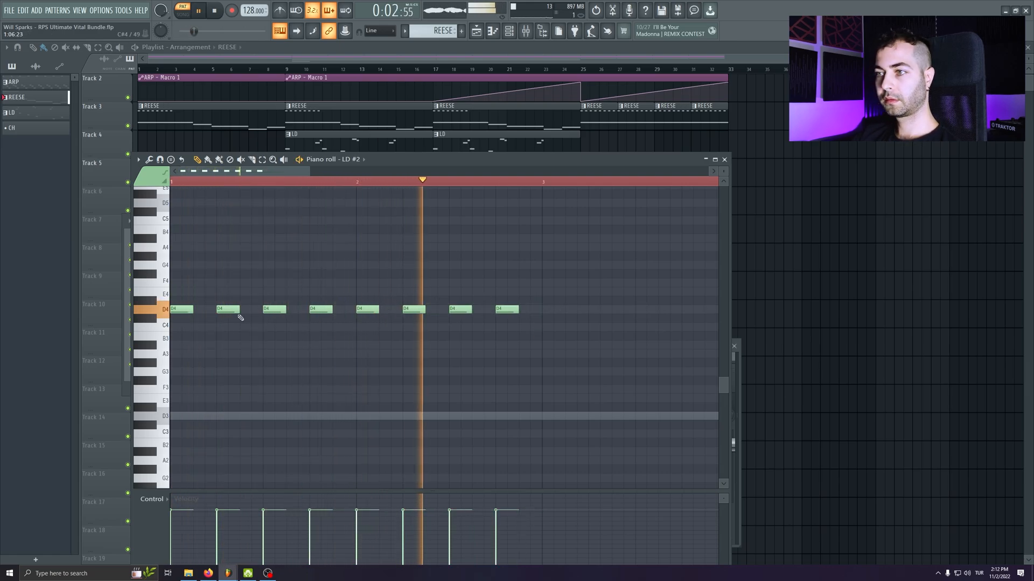
- Duplicate the two-bar pulse into bars 3 and 4 and lower the four notes of bar 4 to C4
{"action": "key", "text": "ctrl+a"}
{"action": "key", "text": "ctrl+b"}
{"action": "scroll", "coordinate": [265, 358], "scroll_direction": "down", "scroll_amount": 2}
{"action": "scroll", "coordinate": [265, 358], "scroll_direction": "down", "scroll_amount": 1}
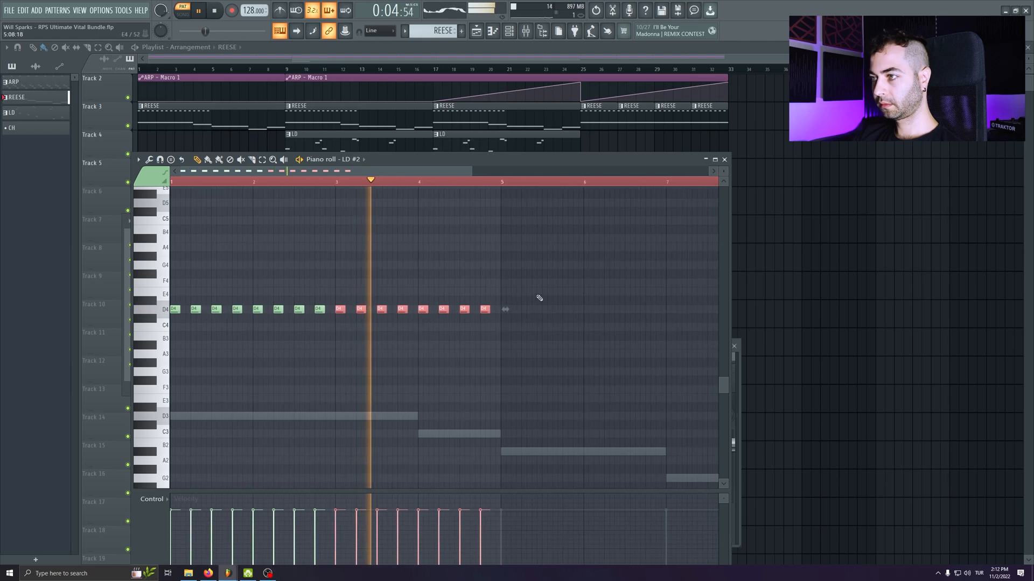
{"action": "left_click_drag", "start_coordinate": [496, 295], "coordinate": [422, 327]}
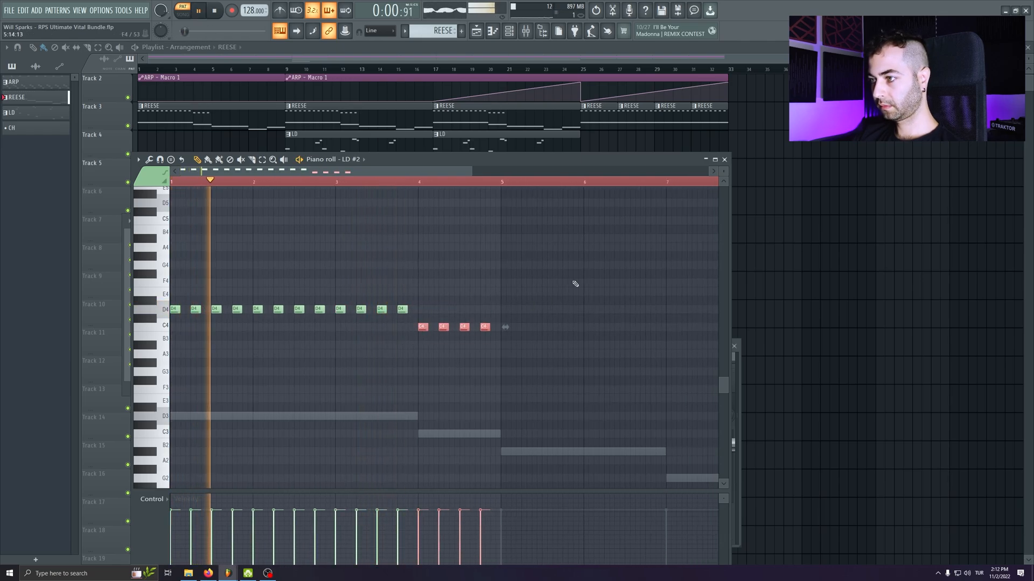
- Duplicate the four bars into bars 5 to 8 and lower the D4 notes of bars 5 to 7 to A#3
{"action": "key", "text": "ctrl+a"}
{"action": "key", "text": "ctrl+b"}
{"action": "left_click_drag", "start_coordinate": [508, 309], "coordinate": [506, 309]}
{"action": "left_click_drag", "start_coordinate": [579, 390], "coordinate": [348, 341]}
{"action": "scroll", "coordinate": [347, 340], "scroll_direction": "up", "scroll_amount": 2}
{"action": "left_click_drag", "start_coordinate": [199, 238], "coordinate": [644, 272]}
{"action": "left_click_drag", "start_coordinate": [205, 261], "coordinate": [208, 298]}
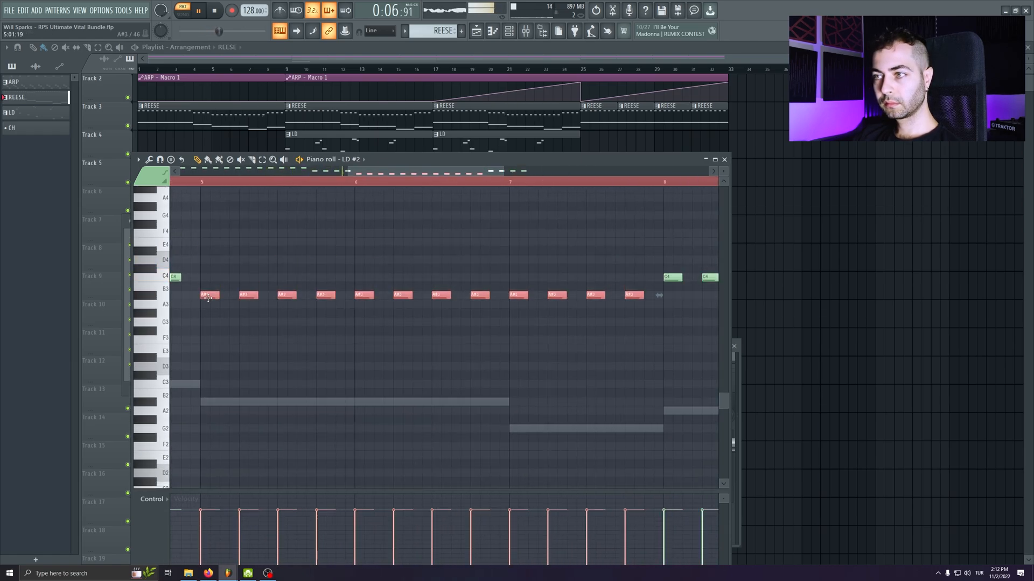
- Lower the four notes of bar 7 to G3 and the four notes of bar 8 to A3
{"action": "scroll", "coordinate": [242, 351], "scroll_direction": "right", "scroll_amount": 6}
{"action": "left_click_drag", "start_coordinate": [281, 304], "coordinate": [391, 281]}
{"action": "left_click_drag", "start_coordinate": [504, 304], "coordinate": [503, 314]}
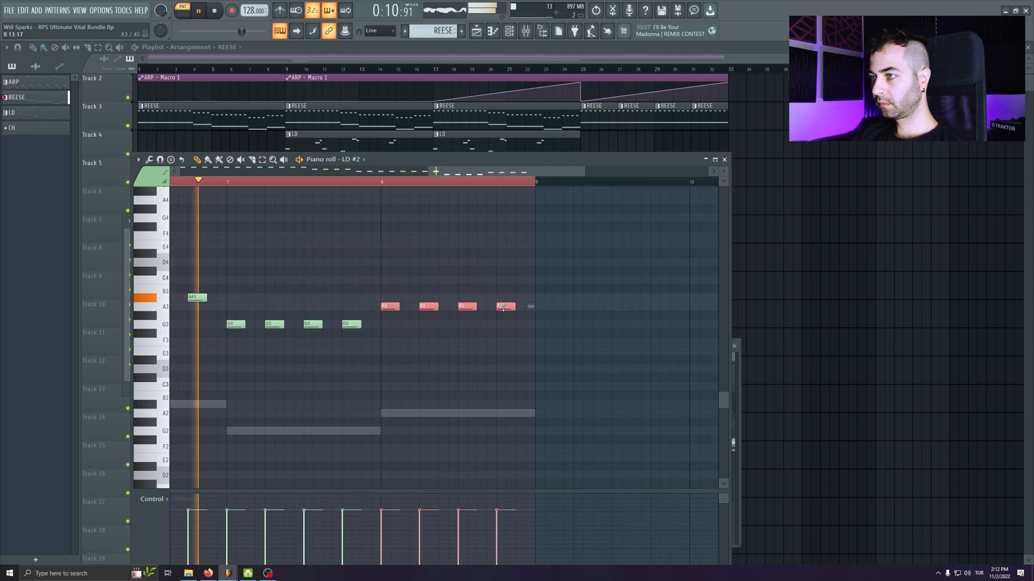
{"action": "left_click", "coordinate": [576, 323]}
{"action": "scroll", "coordinate": [409, 399], "scroll_direction": "down", "scroll_amount": 5}
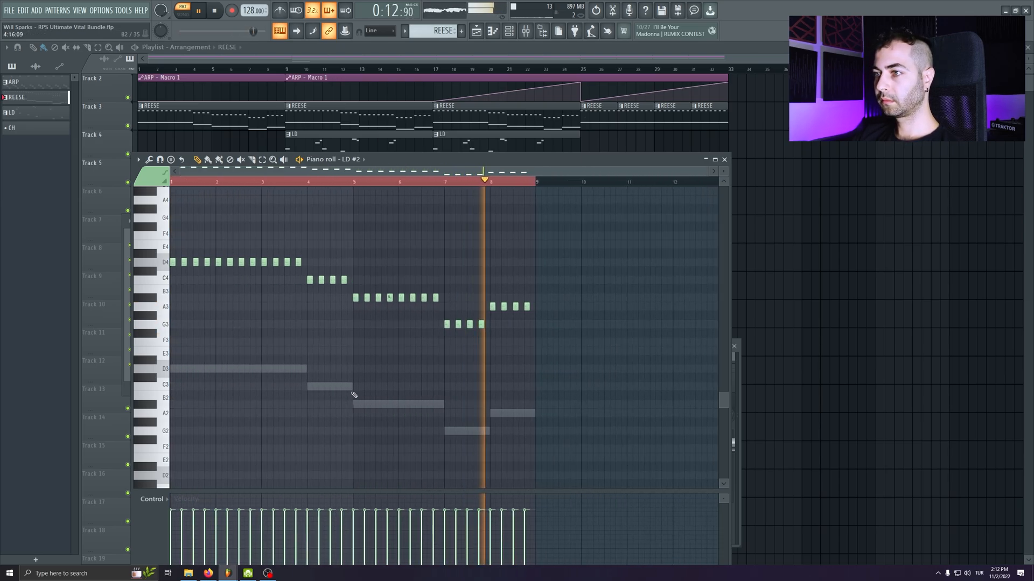
- Copy all the notes one octave higher, starting on D5, and play the pattern back
{"action": "scroll", "coordinate": [243, 383], "scroll_direction": "up", "scroll_amount": 4}
{"action": "key", "text": "ctrl+a"}
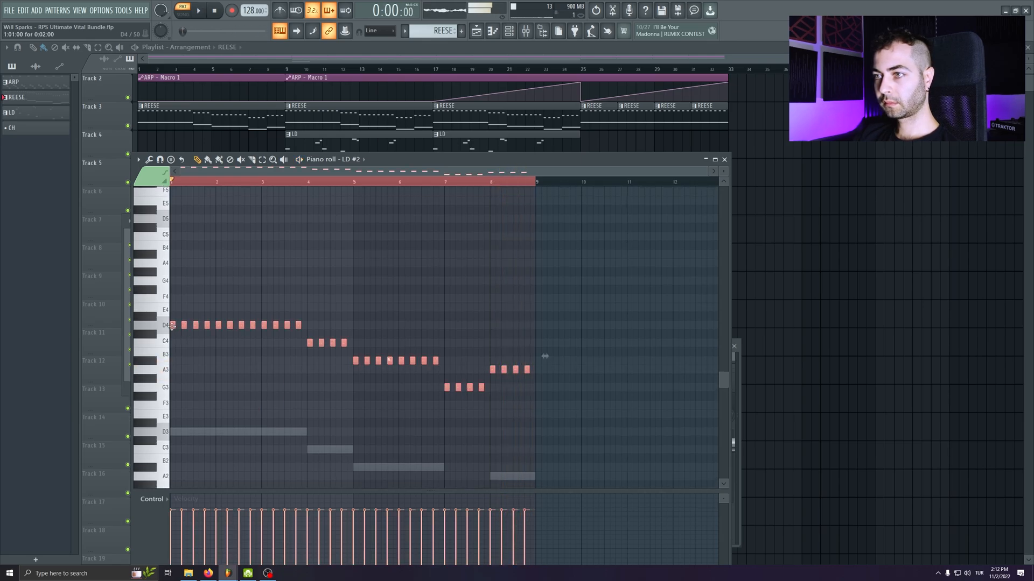
{"action": "left_click_drag", "start_coordinate": [171, 325], "coordinate": [171, 218]}
{"action": "scroll", "coordinate": [545, 249], "scroll_direction": "up", "scroll_amount": 3}
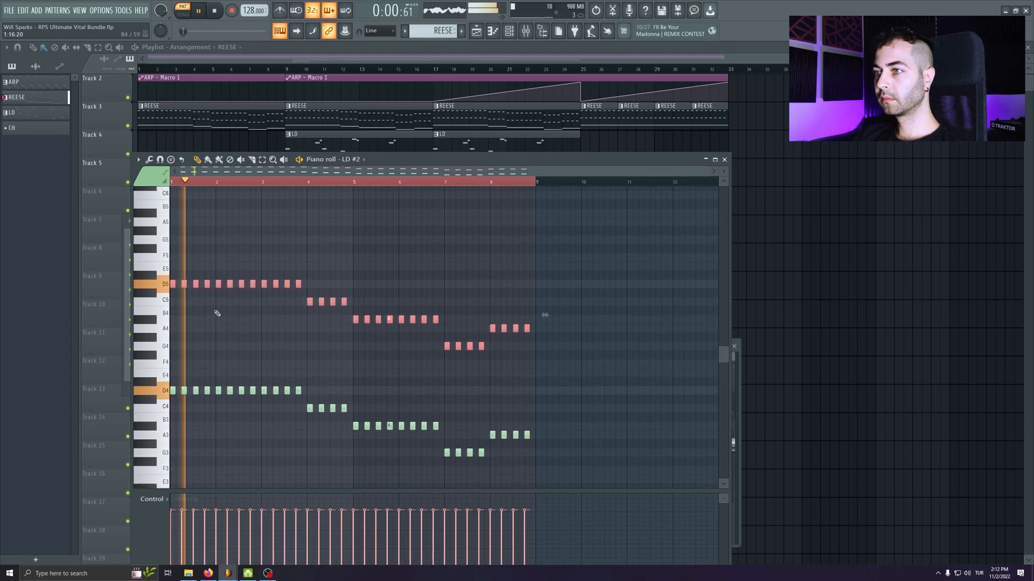
{"action": "scroll", "coordinate": [216, 307], "scroll_direction": "up", "scroll_amount": 3}
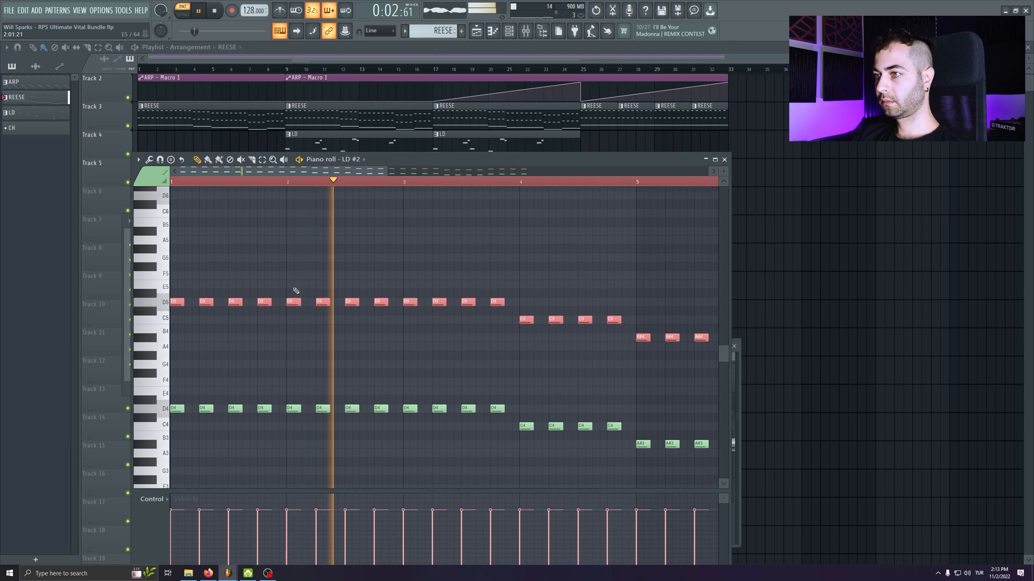
{"action": "key", "text": "space"}
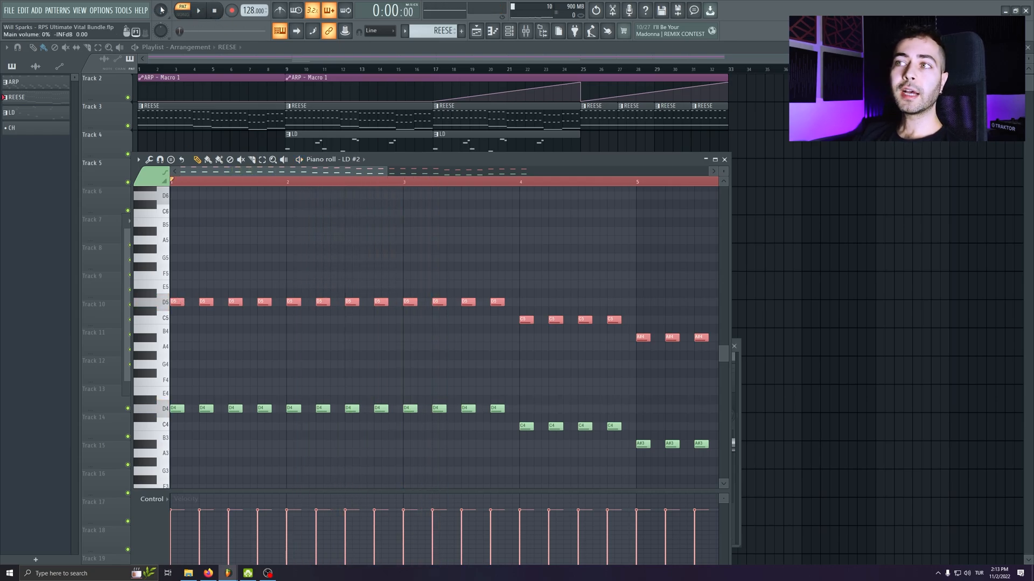
- Copy the upper row of notes three semitones higher, starting on F5, to add thirds to the chords
{"action": "scroll", "coordinate": [181, 307], "scroll_direction": "down", "scroll_amount": 3}
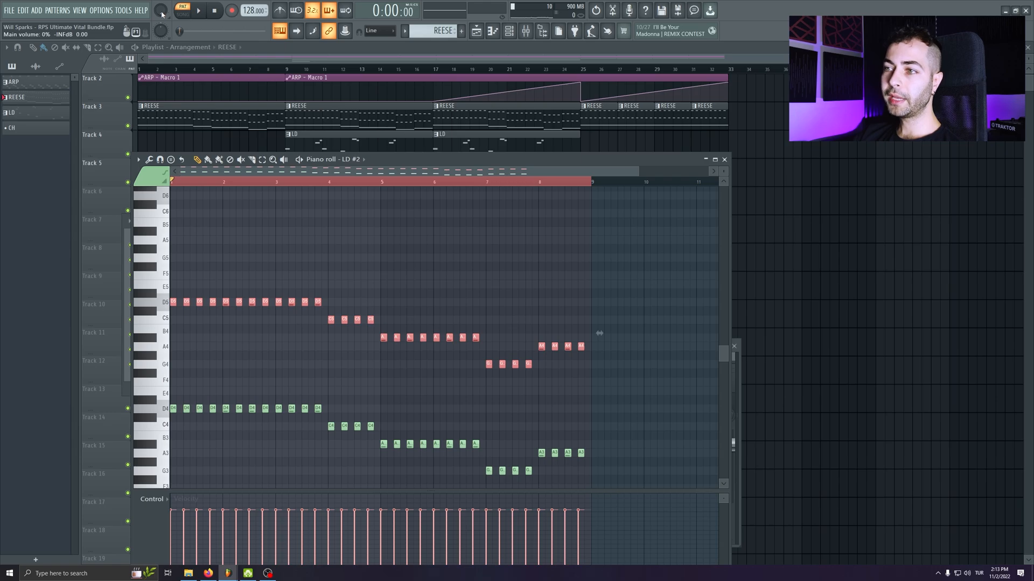
{"action": "left_click_drag", "start_coordinate": [173, 303], "coordinate": [167, 281]}
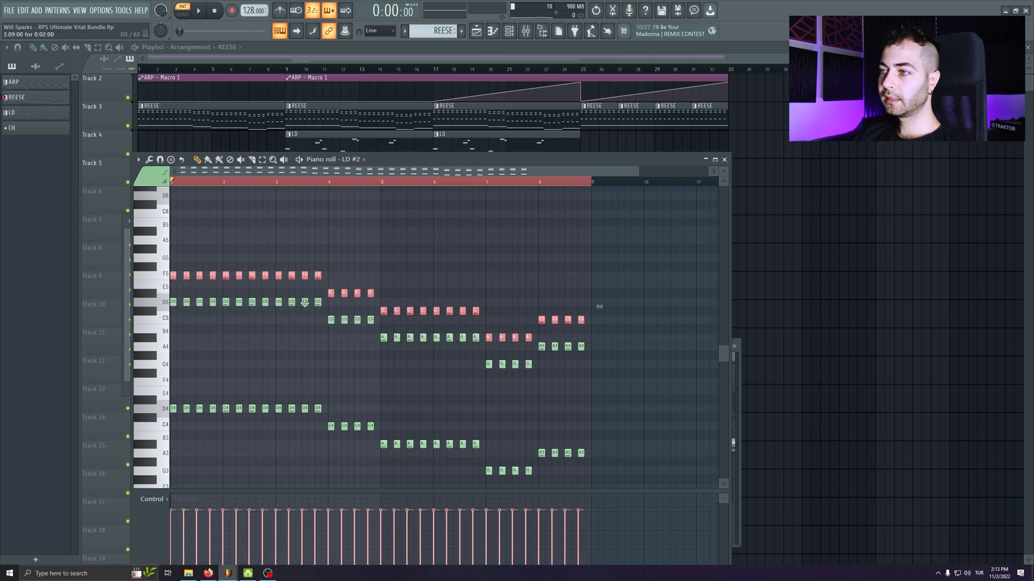
{"action": "scroll", "coordinate": [305, 303], "scroll_direction": "up", "scroll_amount": 3}
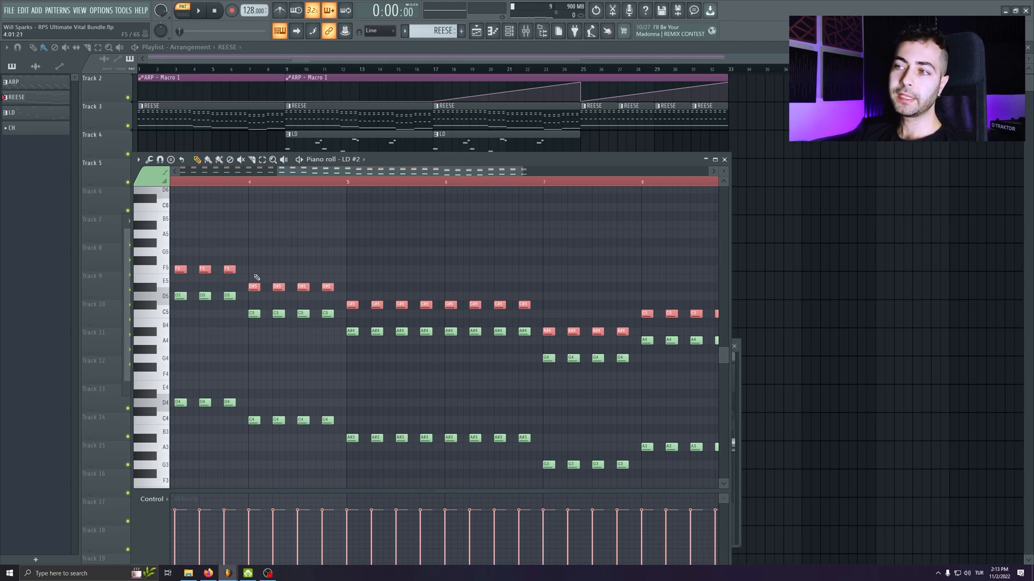
- Raise the top chord notes of bars 4 to 6 by one semitone to E5 and D5, and play the pattern
{"action": "left_click_drag", "start_coordinate": [235, 287], "coordinate": [447, 292]}
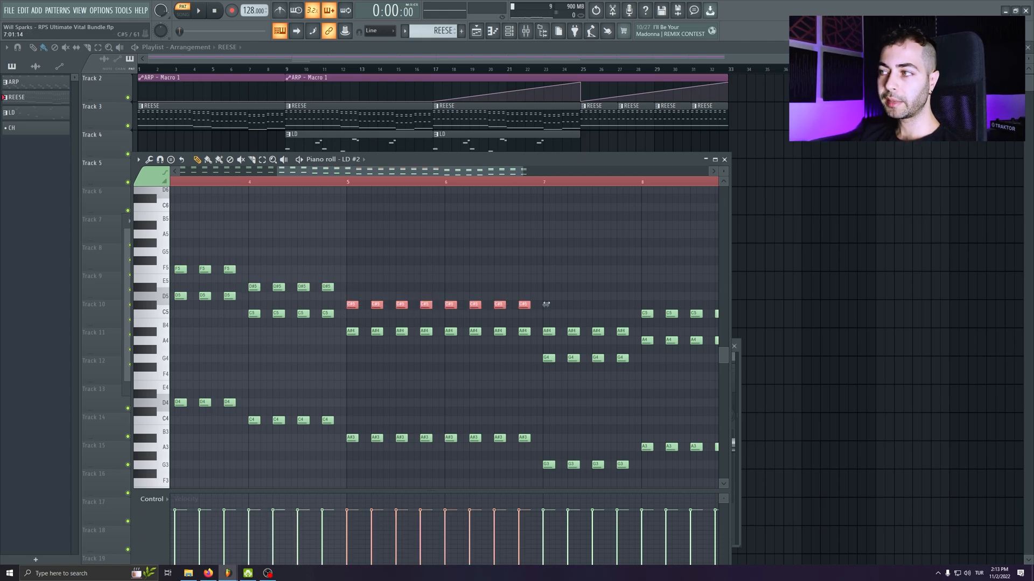
{"action": "left_click_drag", "start_coordinate": [545, 305], "coordinate": [249, 268]}
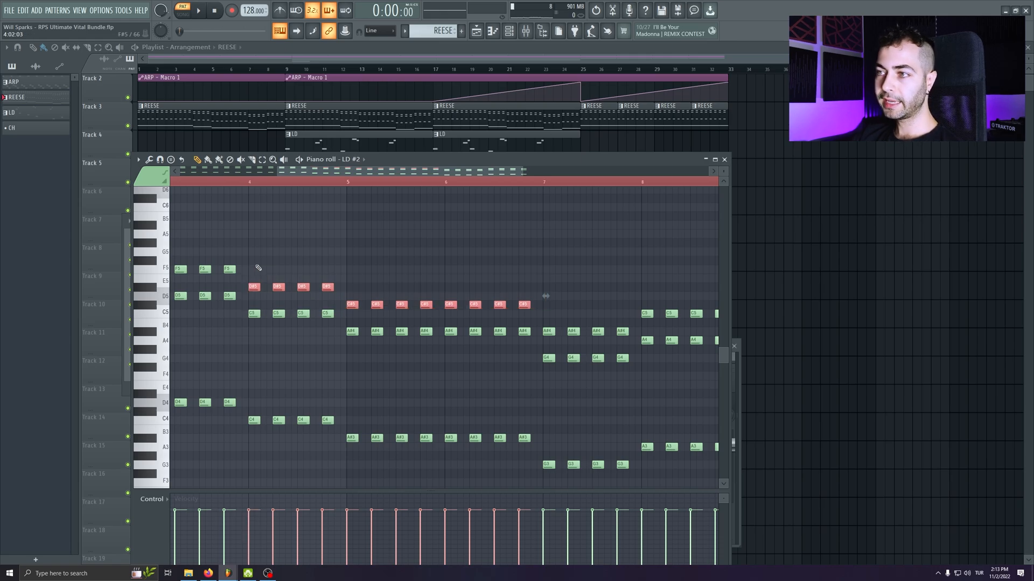
{"action": "key", "text": "shift+Up"}
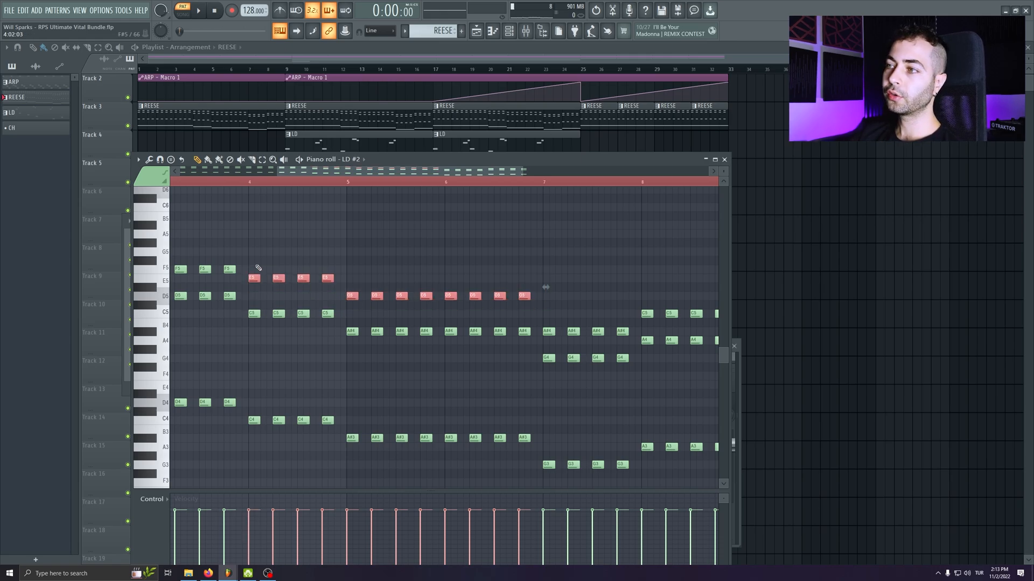
{"action": "scroll", "coordinate": [258, 267], "scroll_direction": "down", "scroll_amount": 2}
{"action": "key", "text": "space"}
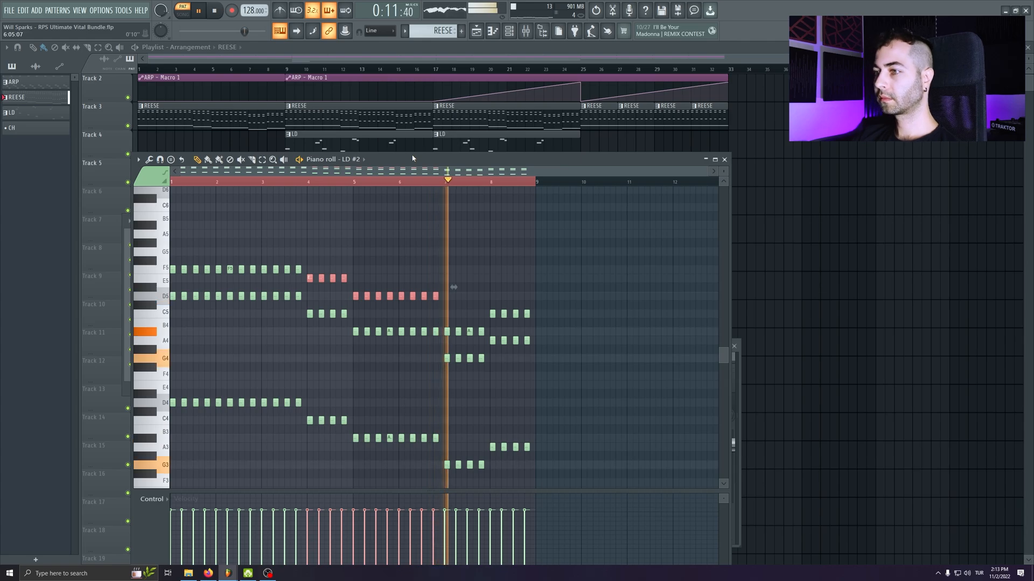
- Move the piano roll and channel rack apart and open the LD #2 synth window
{"action": "left_click_drag", "start_coordinate": [412, 159], "coordinate": [425, 303]}
{"action": "key", "text": "F6"}
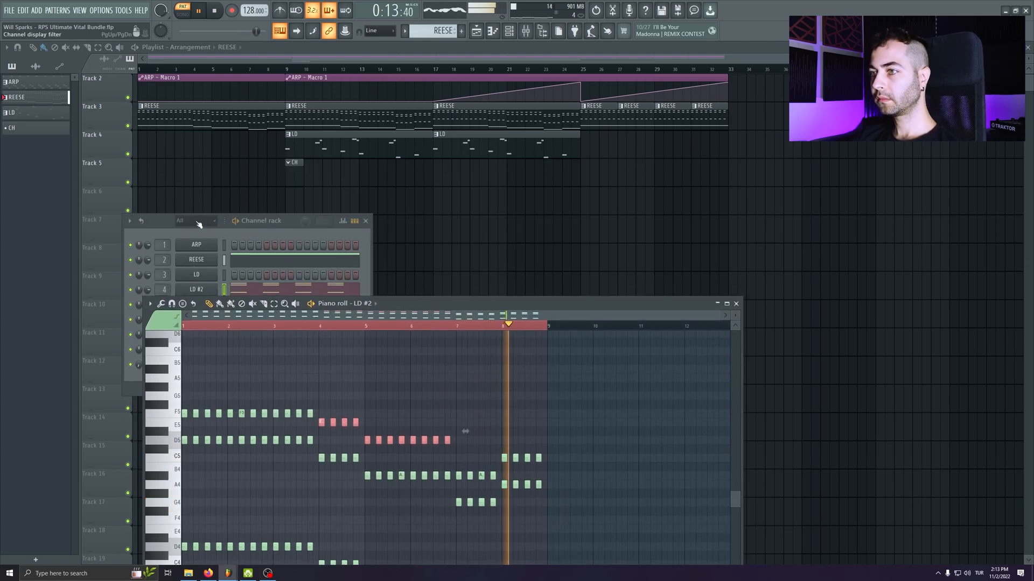
{"action": "left_click_drag", "start_coordinate": [199, 224], "coordinate": [215, 166]}
{"action": "left_click", "coordinate": [213, 231]}
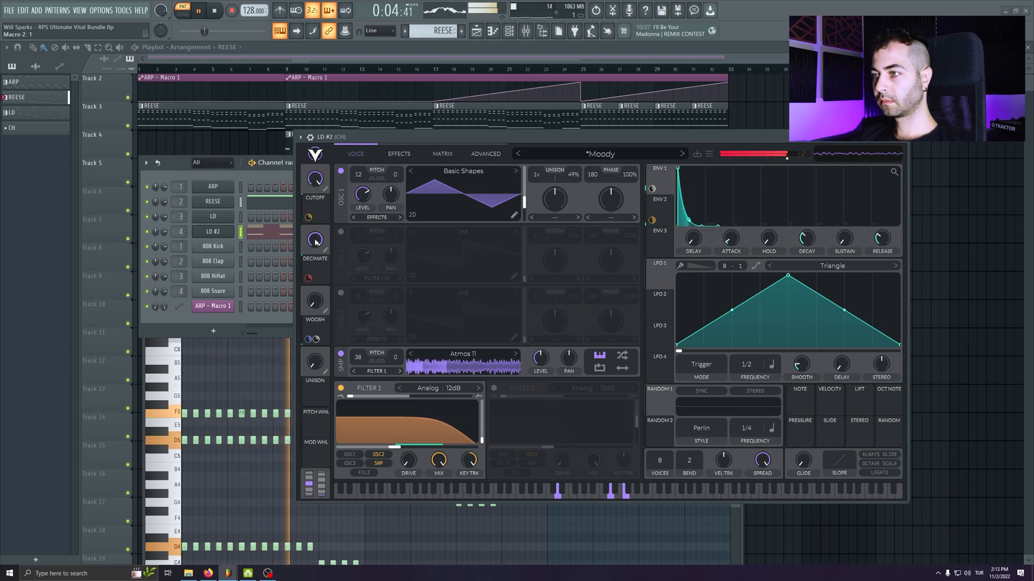
- Raise the Moody preset's Woosh macro to about 0.745, and list the RPS - Ultimate Vital Bundle presets sorted by style
{"action": "left_click_drag", "start_coordinate": [315, 301], "coordinate": [312, 235]}
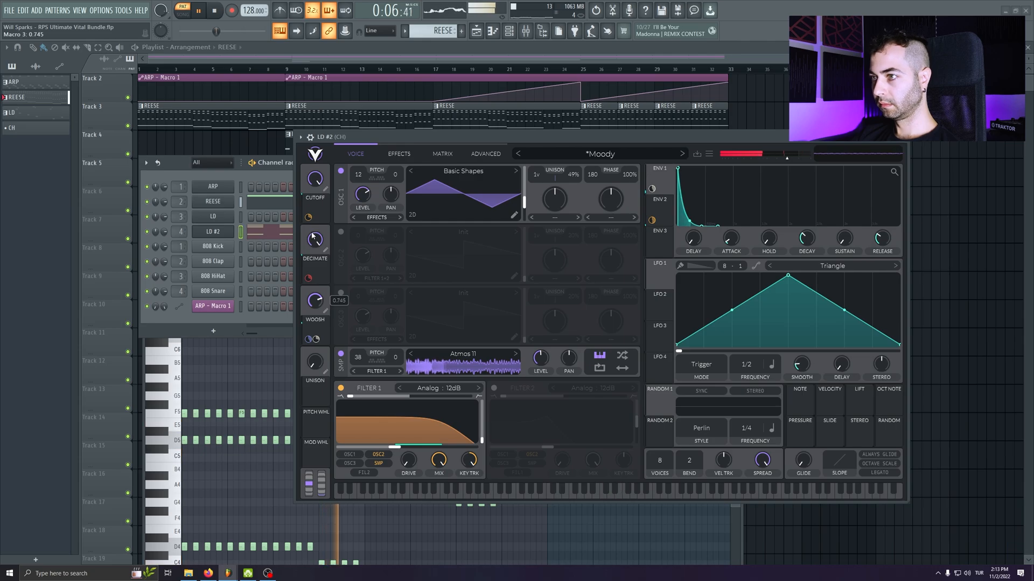
{"action": "left_click_drag", "start_coordinate": [478, 137], "coordinate": [283, 146]}
{"action": "left_click", "coordinate": [406, 165]}
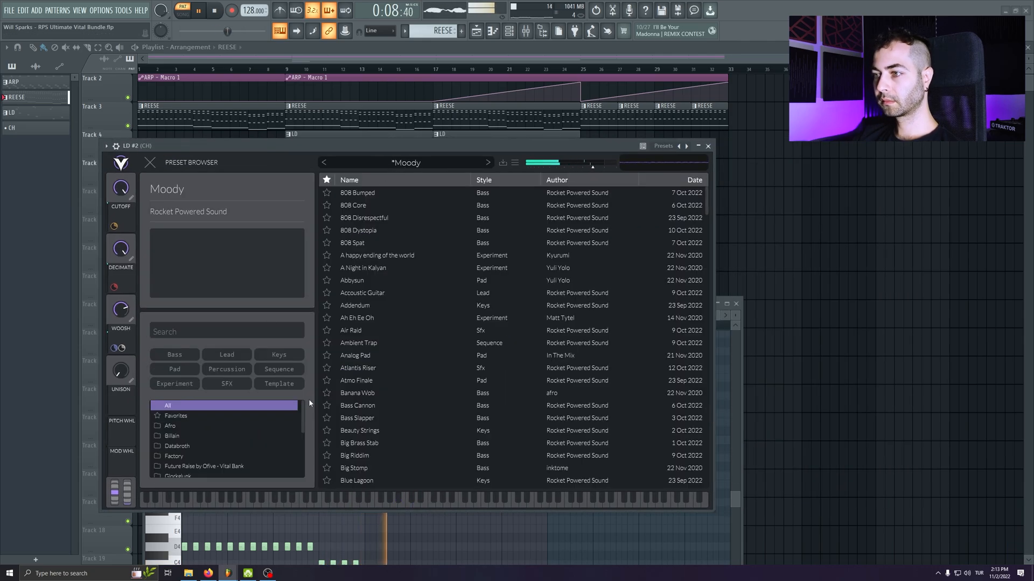
{"action": "left_click_drag", "start_coordinate": [303, 411], "coordinate": [303, 487]}
{"action": "left_click", "coordinate": [196, 442]}
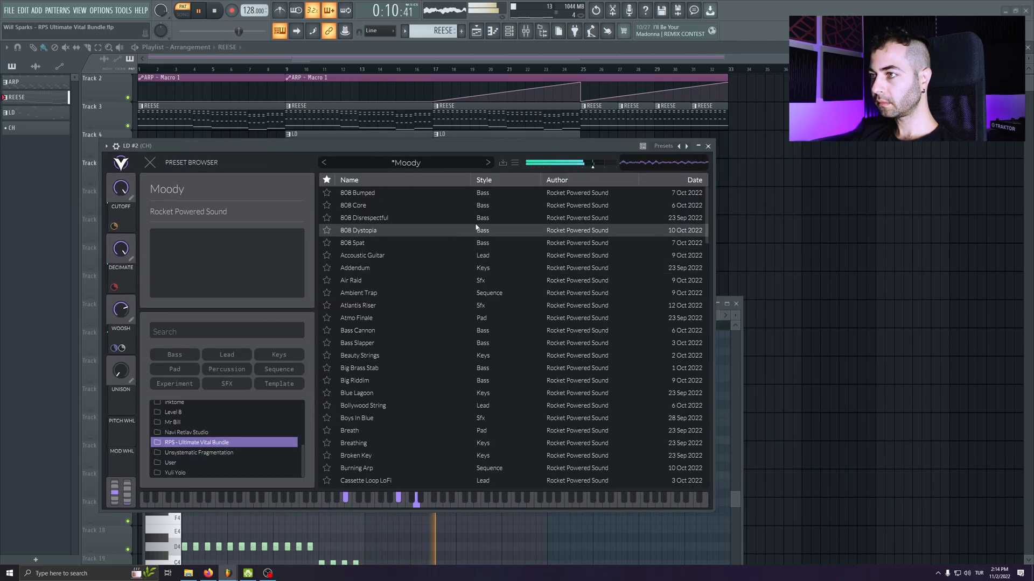
{"action": "left_click", "coordinate": [528, 181]}
{"action": "scroll", "coordinate": [445, 335], "scroll_direction": "down", "scroll_amount": 8}
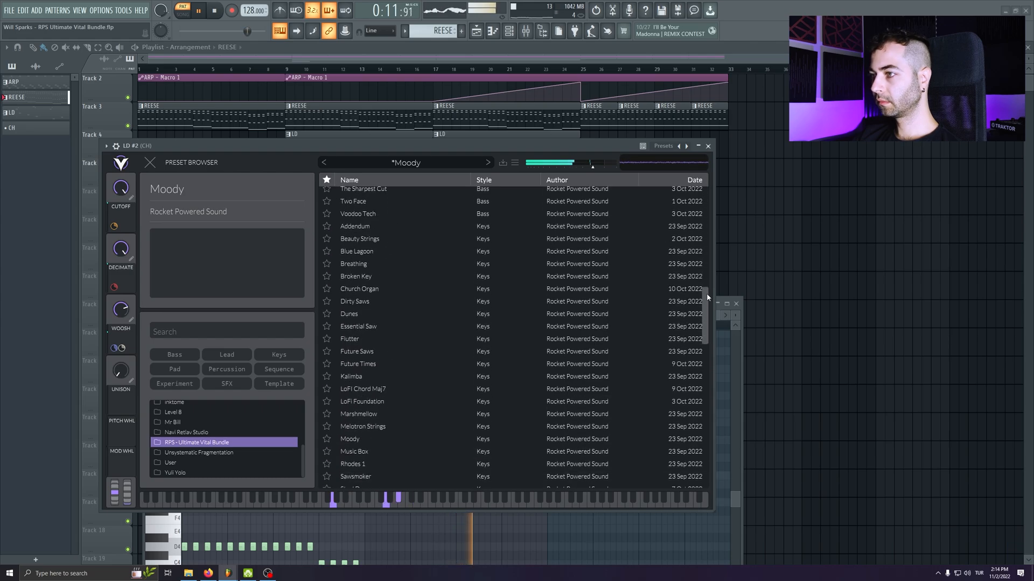
- Audition the Keys presets Essential Saw, Flutter, Future Saws, Kalimba and Breathing on the playing chord pattern
{"action": "left_click", "coordinate": [445, 332]}
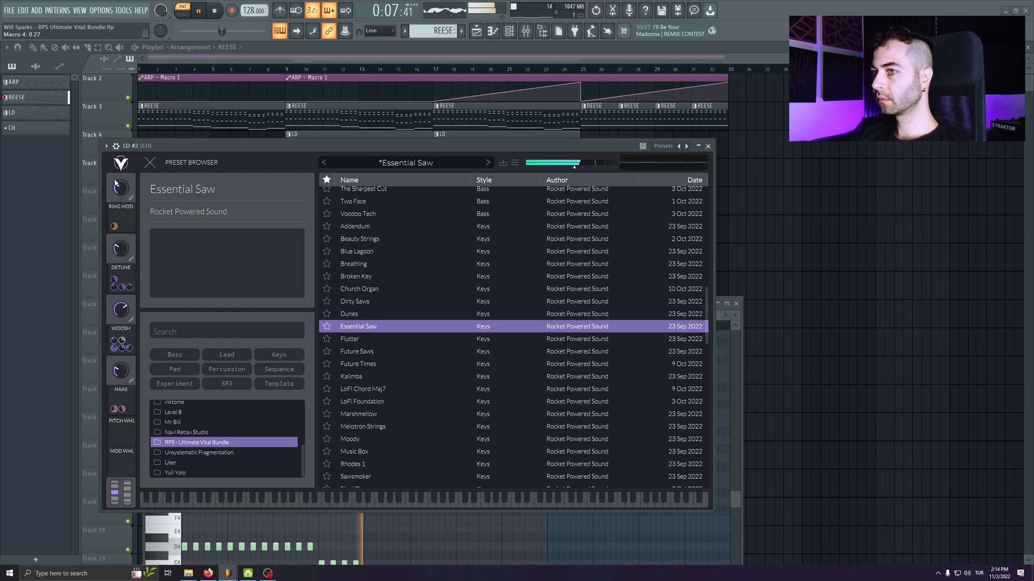
{"action": "left_click", "coordinate": [402, 340]}
{"action": "left_click", "coordinate": [401, 352]}
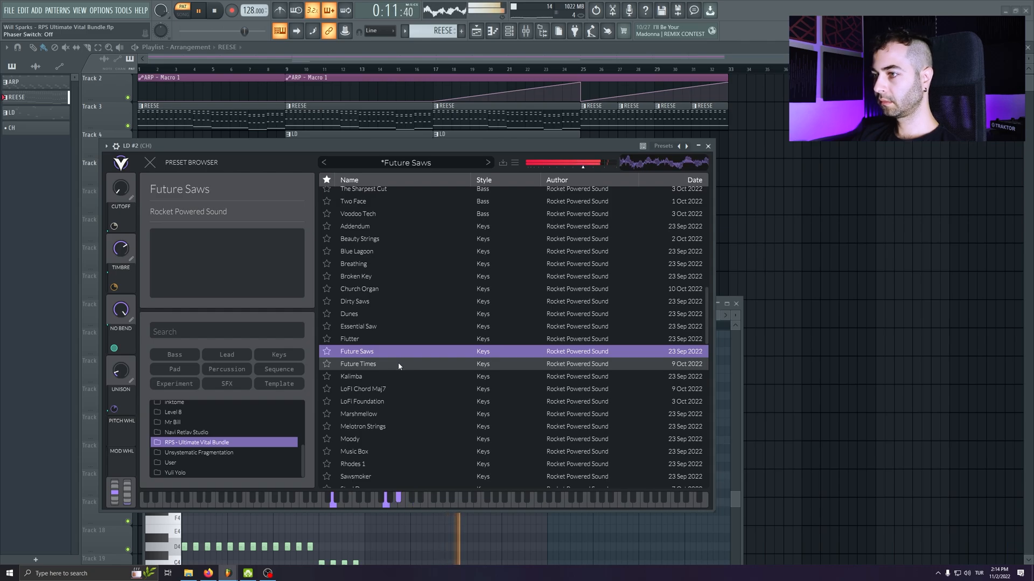
{"action": "left_click", "coordinate": [397, 374]}
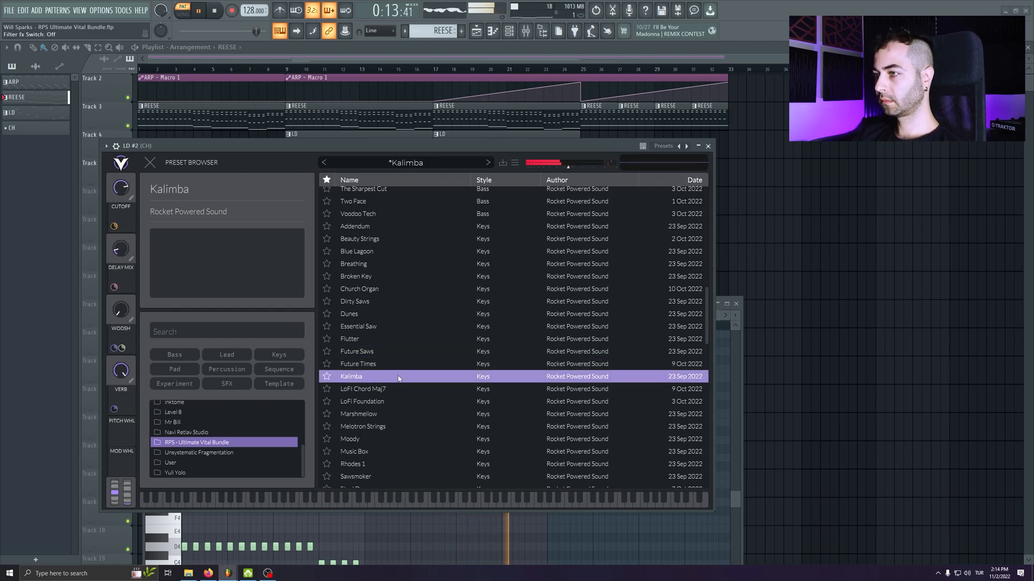
{"action": "left_click", "coordinate": [391, 265]}
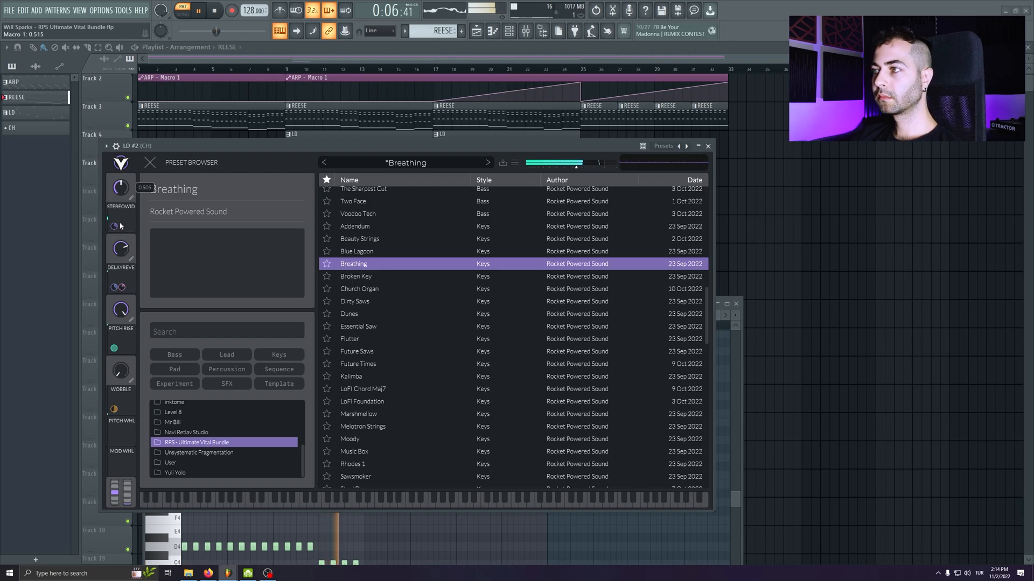
- Load the Addendum preset, reduce its Timbre and Cutoff macros, and lower the synth volume to about -15.4 dB
{"action": "left_click", "coordinate": [376, 227]}
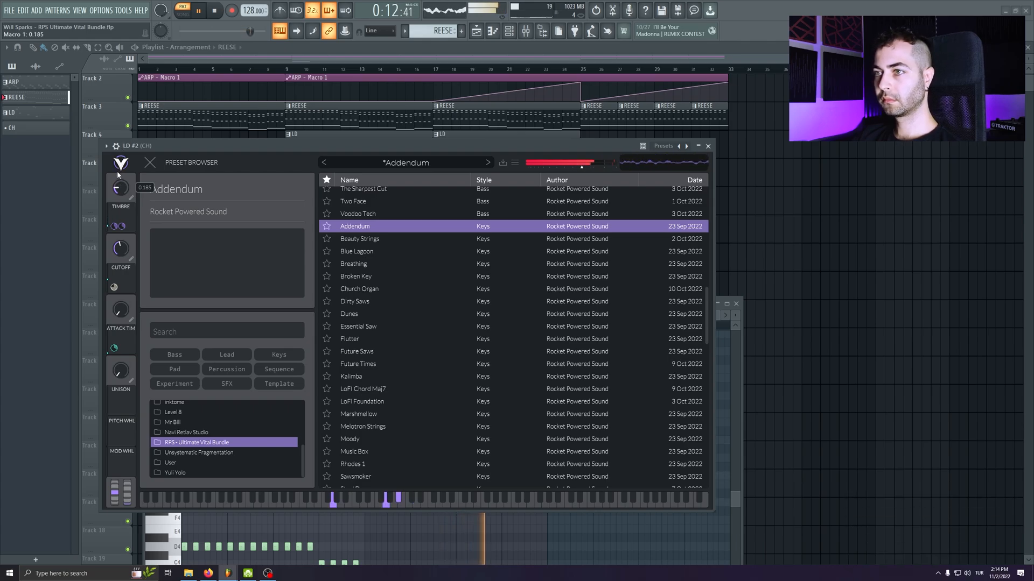
{"action": "mouse_move", "coordinate": [121, 246]}
{"action": "left_mouse_down"}
{"action": "mouse_move", "coordinate": [119, 211]}
{"action": "mouse_move", "coordinate": [128, 285]}
{"action": "mouse_move", "coordinate": [123, 263]}
{"action": "left_mouse_up"}
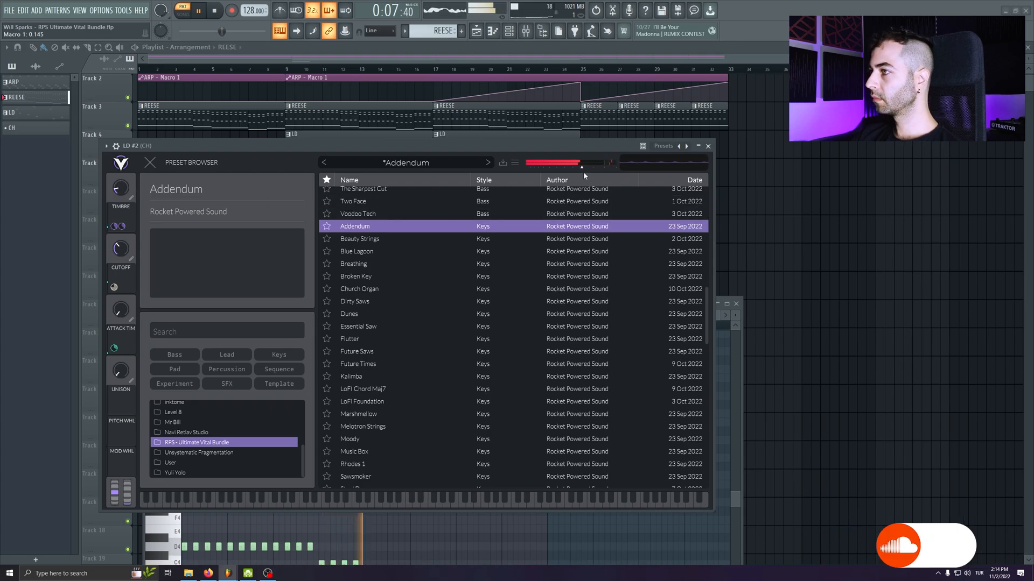
{"action": "left_click_drag", "start_coordinate": [583, 172], "coordinate": [572, 171]}
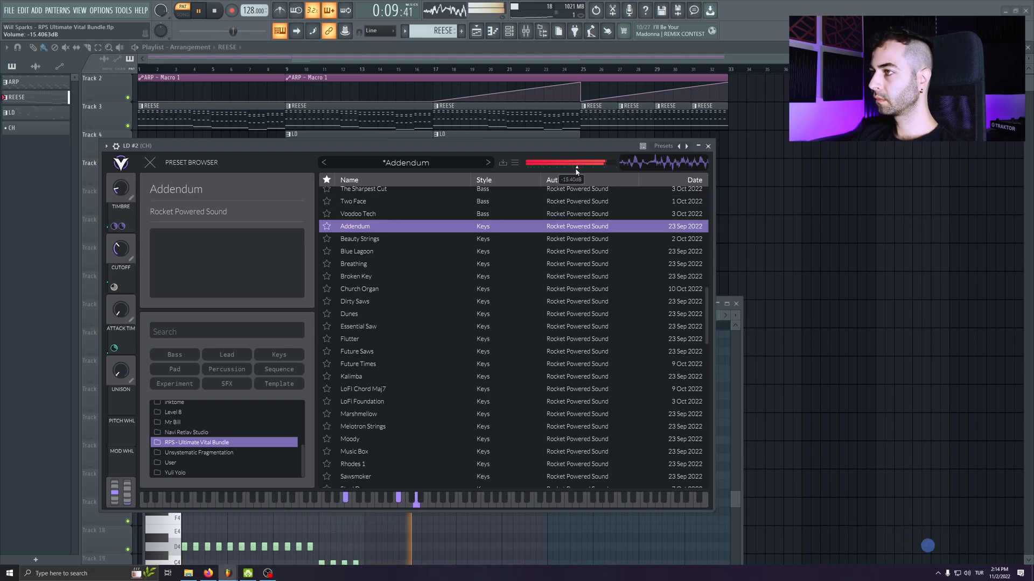
{"action": "key", "text": "Escape"}
{"action": "key", "text": "space"}
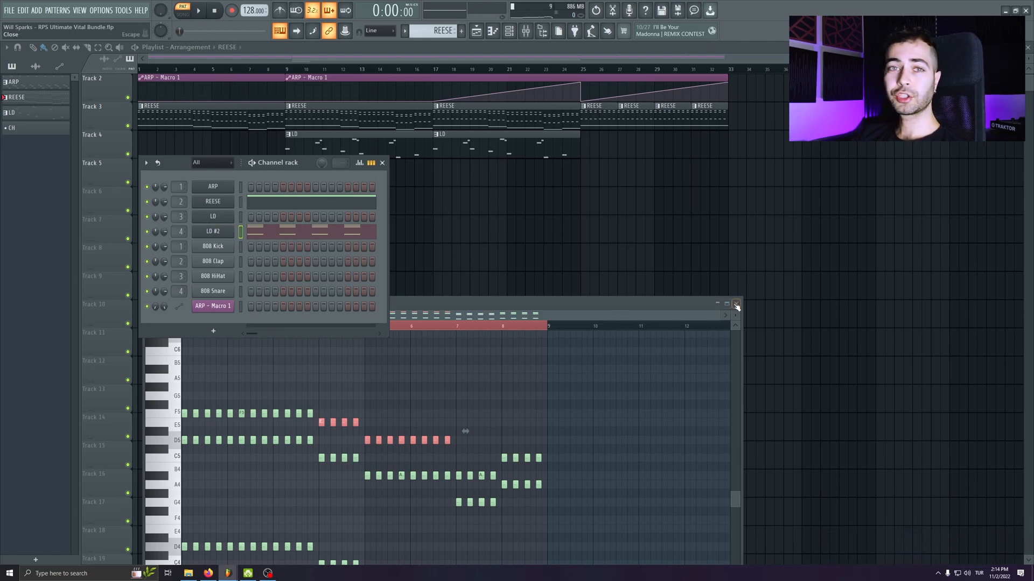
- Close the piano roll and the LD #2 synth window, and shift the channel rack slightly to tidy the workspace
{"action": "left_click", "coordinate": [735, 305]}
{"action": "left_click_drag", "start_coordinate": [307, 162], "coordinate": [316, 153]}
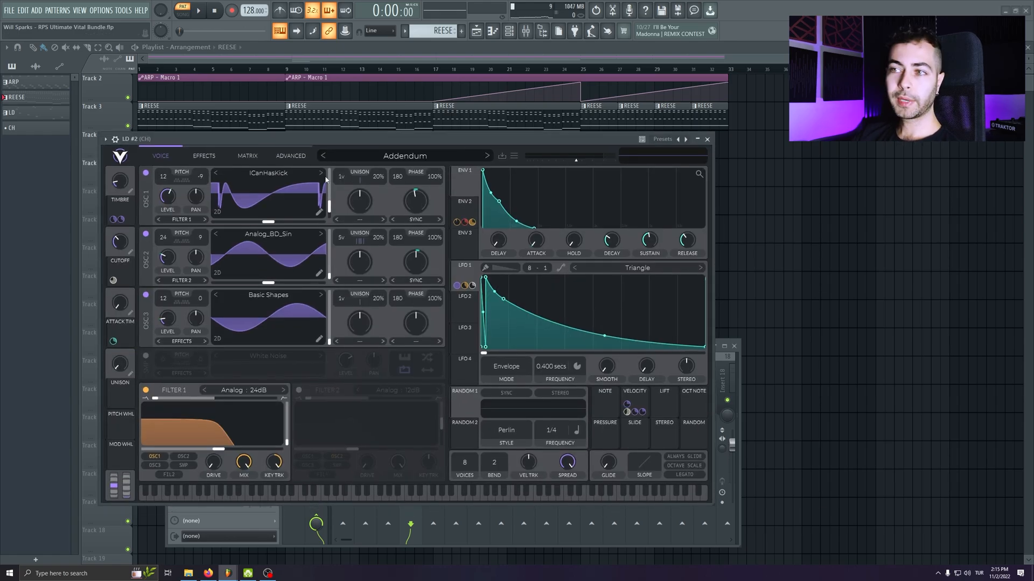
{"action": "left_click", "coordinate": [707, 139]}
- Raise the high-pass cutoff and slightly dip band 4 in the CH track's Fruity parametric EQ 2 during playback
{"action": "left_click", "coordinate": [204, 374]}
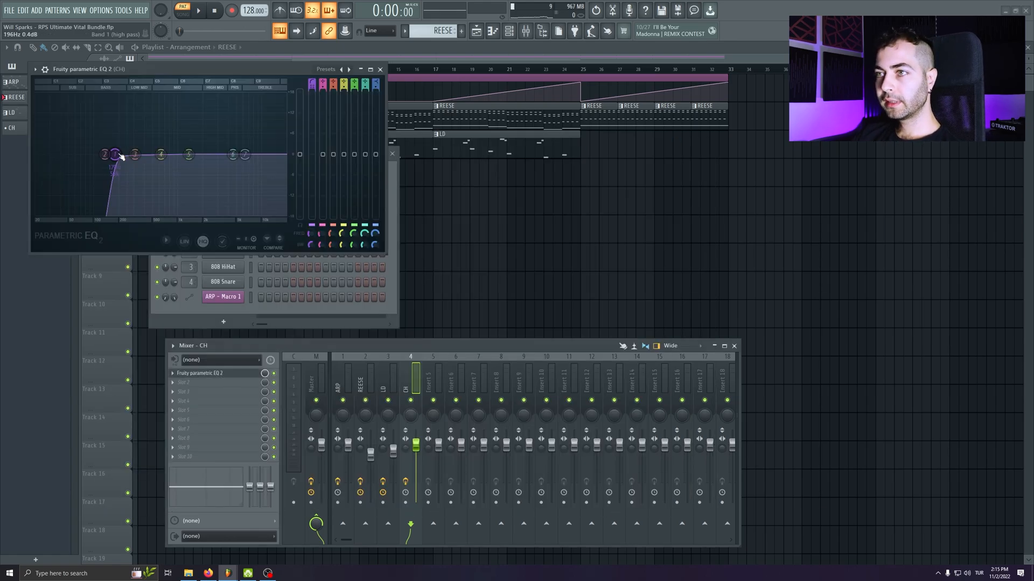
{"action": "key", "text": "space"}
{"action": "left_click_drag", "start_coordinate": [122, 154], "coordinate": [160, 162]}
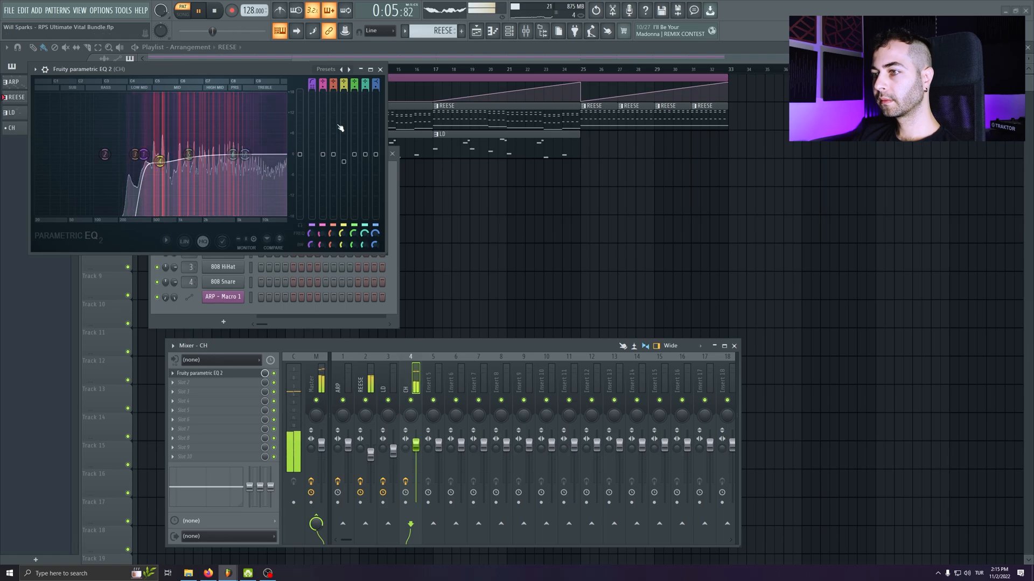
{"action": "key", "text": "Escape"}
{"action": "left_click", "coordinate": [392, 154]}
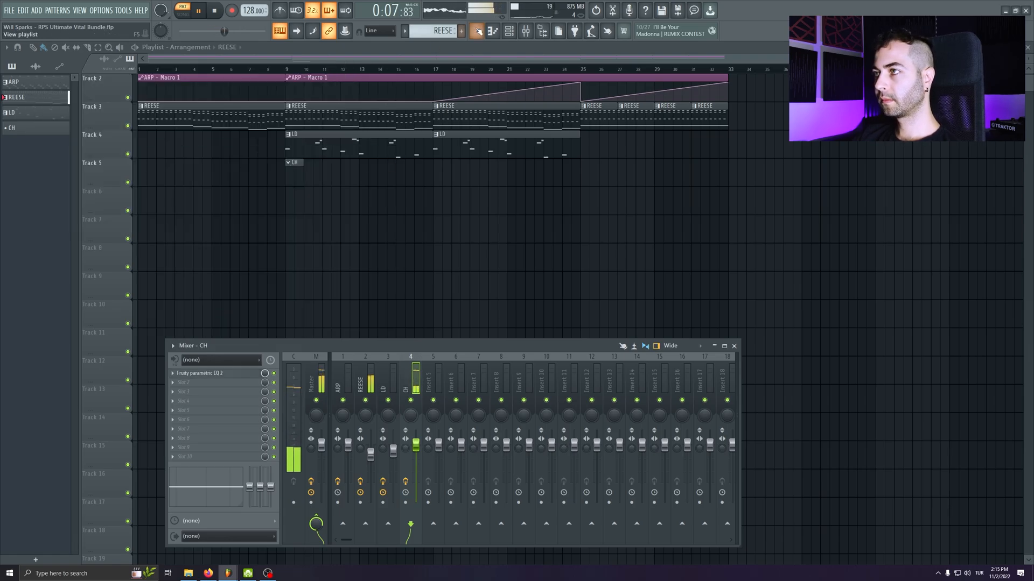
- Move the chord notes out of the REESE pattern into the CH pattern used on Track 5
{"action": "left_click", "coordinate": [508, 31]}
{"action": "key", "text": "F12"}
{"action": "left_click", "coordinate": [290, 170]}
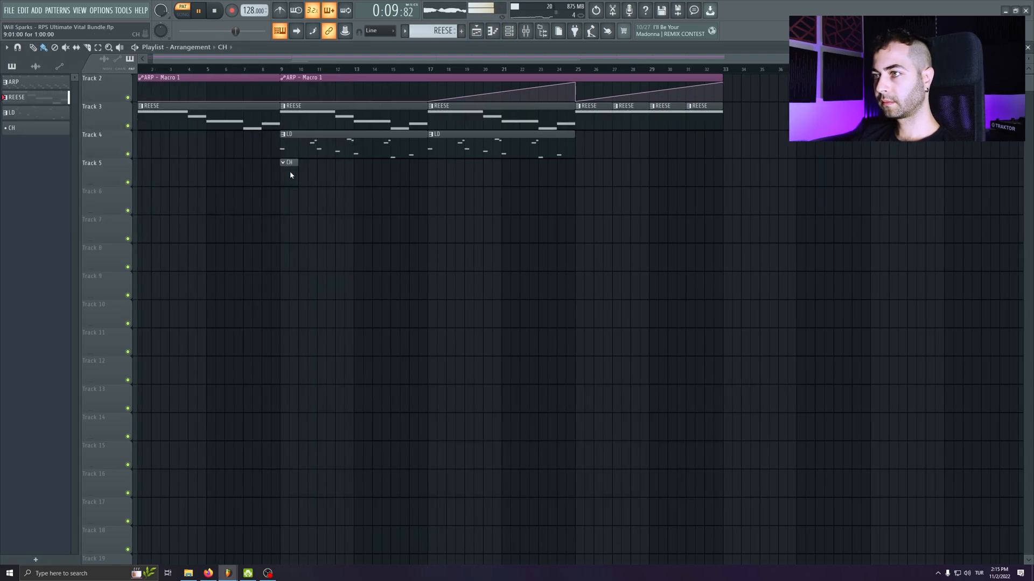
{"action": "key", "text": "F6"}
{"action": "key", "text": "F6"}
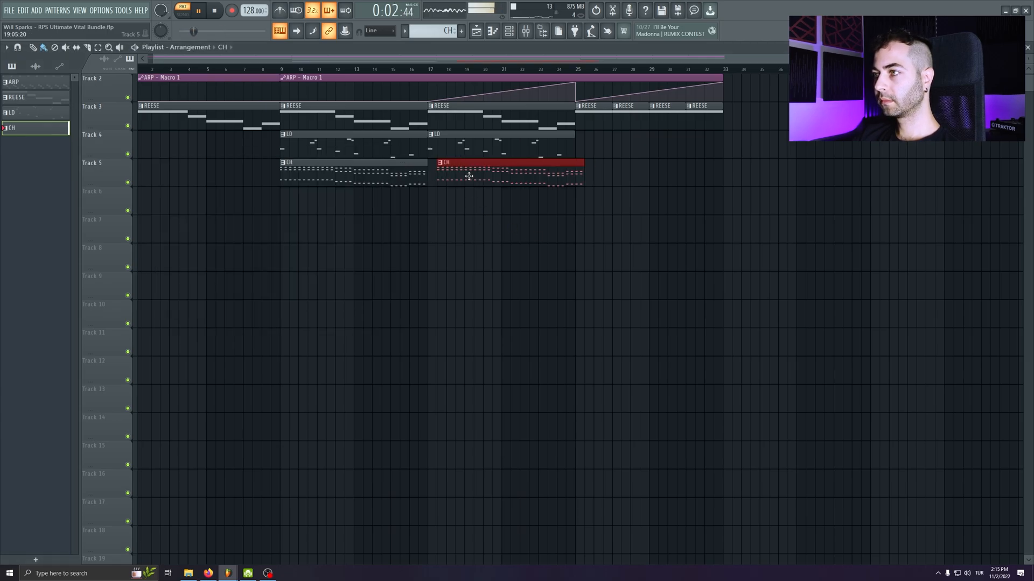
- Duplicate the CH clip to bar 17 on Track 5 and play the arrangement in song mode
{"action": "key", "text": "l"}
{"action": "key", "text": "space"}
{"action": "scroll", "coordinate": [385, 242], "scroll_direction": "up", "scroll_amount": 1}
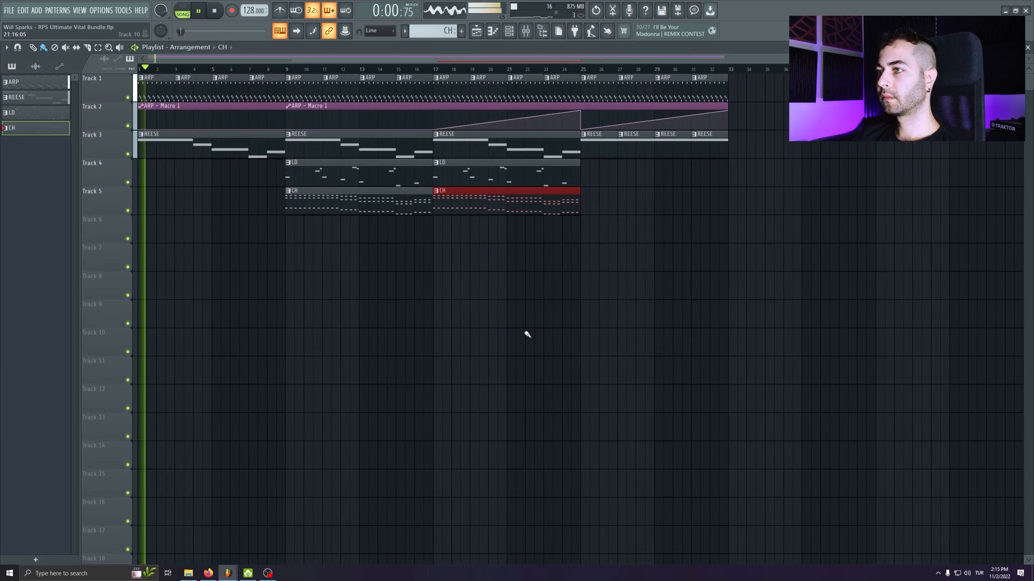
- Lower the CH mixer track's volume to -4.1 dB
{"action": "key", "text": "F9"}
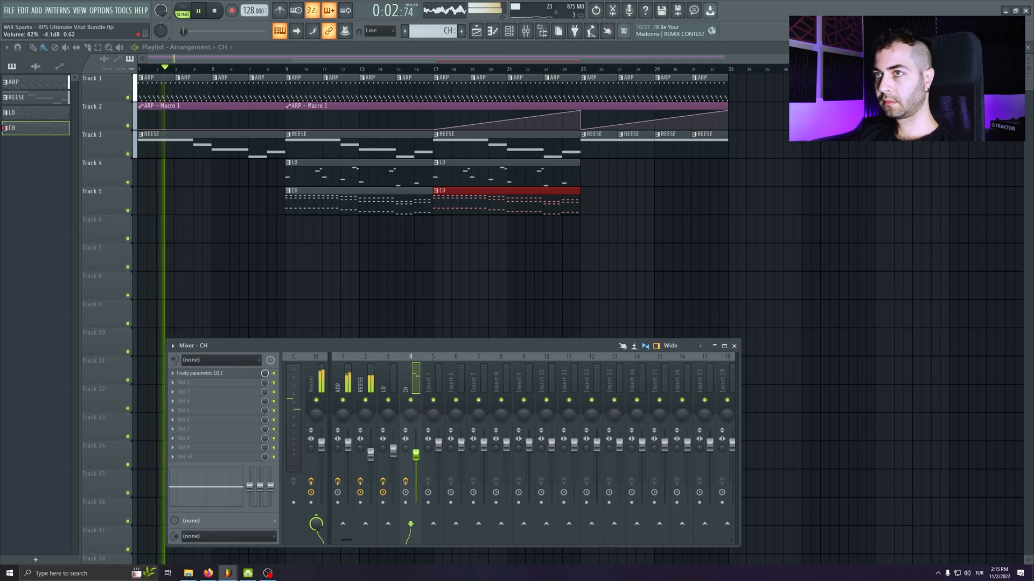
{"action": "left_click_drag", "start_coordinate": [416, 444], "coordinate": [416, 456]}
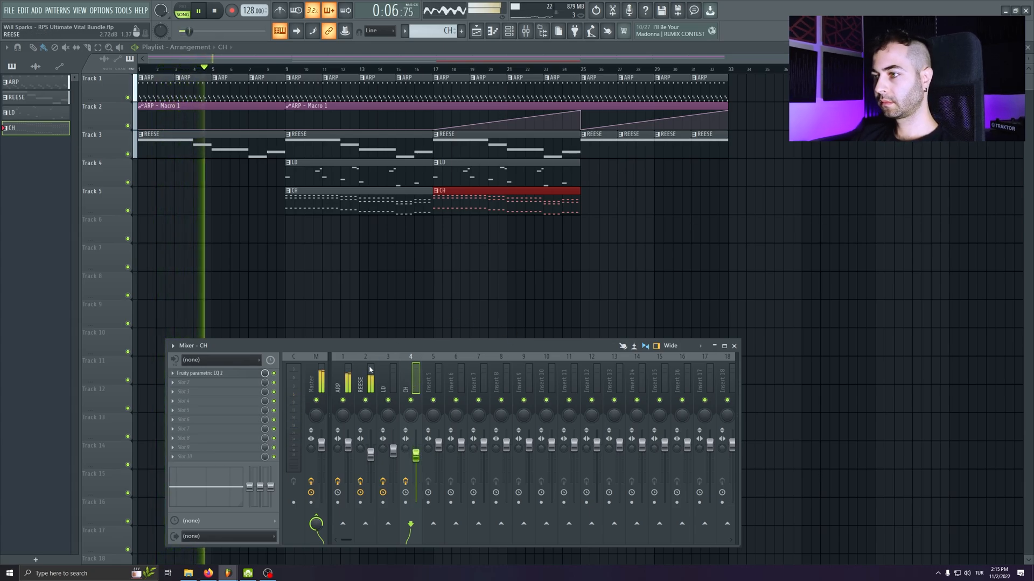
- Adjust the low-pass band of the REESE mixer track's Fruity Parametric EQ 2 to about 1122 Hz, and save the project
{"action": "left_click", "coordinate": [365, 383]}
{"action": "left_click", "coordinate": [199, 382]}
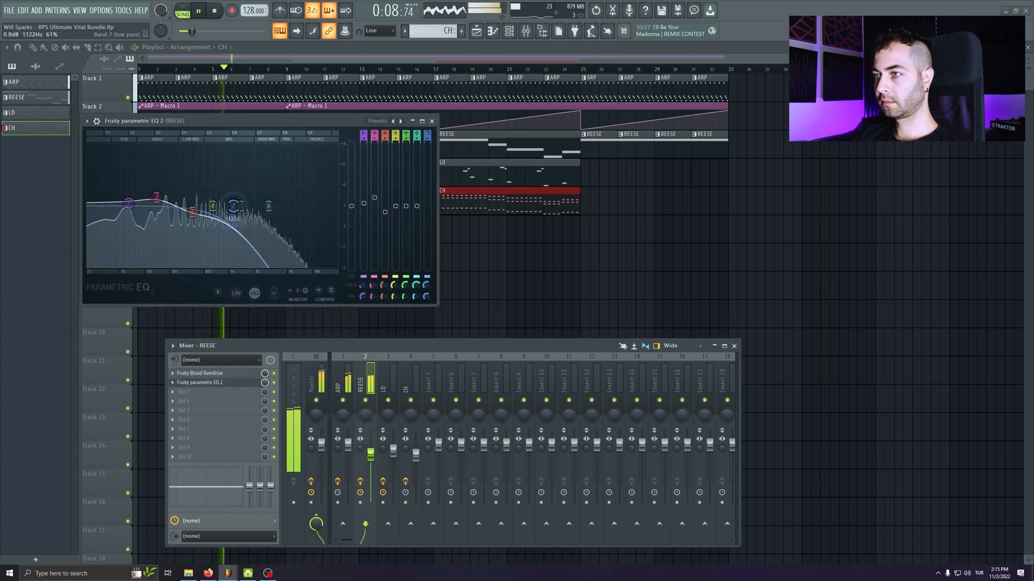
{"action": "left_click", "coordinate": [433, 121]}
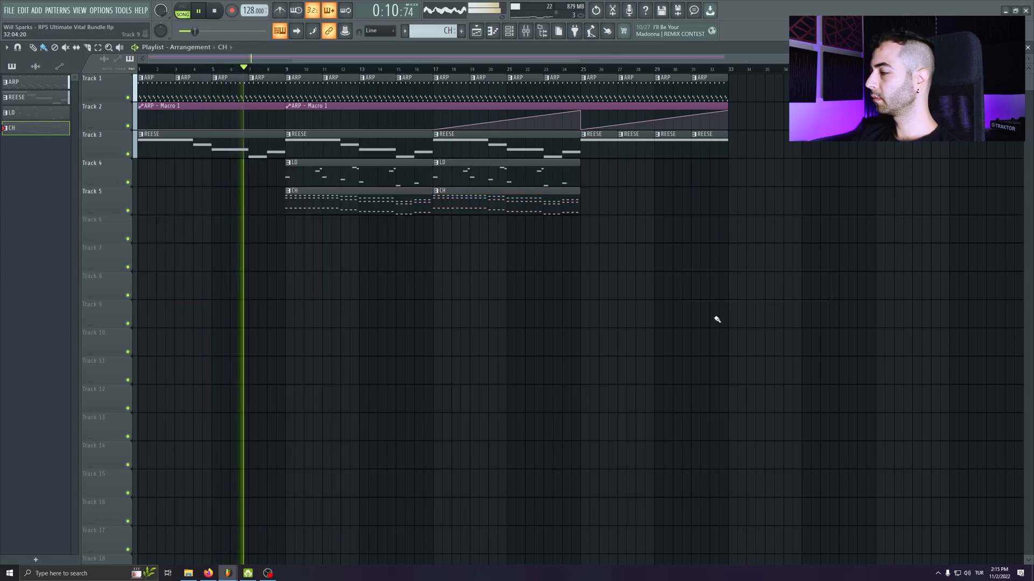
{"action": "key", "text": "ctrl+s"}
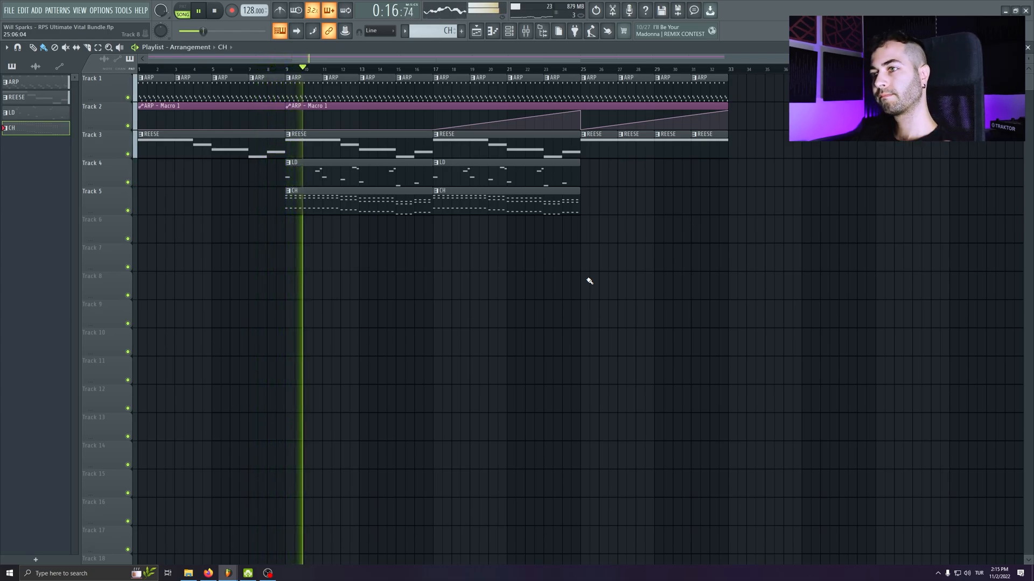
- Set the CH mixer track's volume to -6.0 dB while the arrangement plays
{"action": "left_click", "coordinate": [526, 30]}
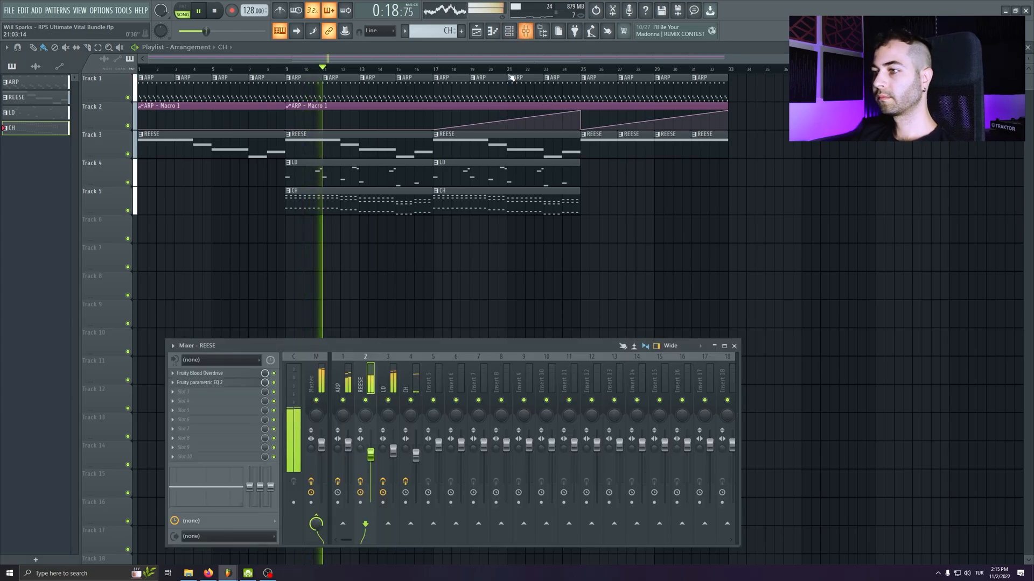
{"action": "left_click_drag", "start_coordinate": [416, 456], "coordinate": [416, 459]}
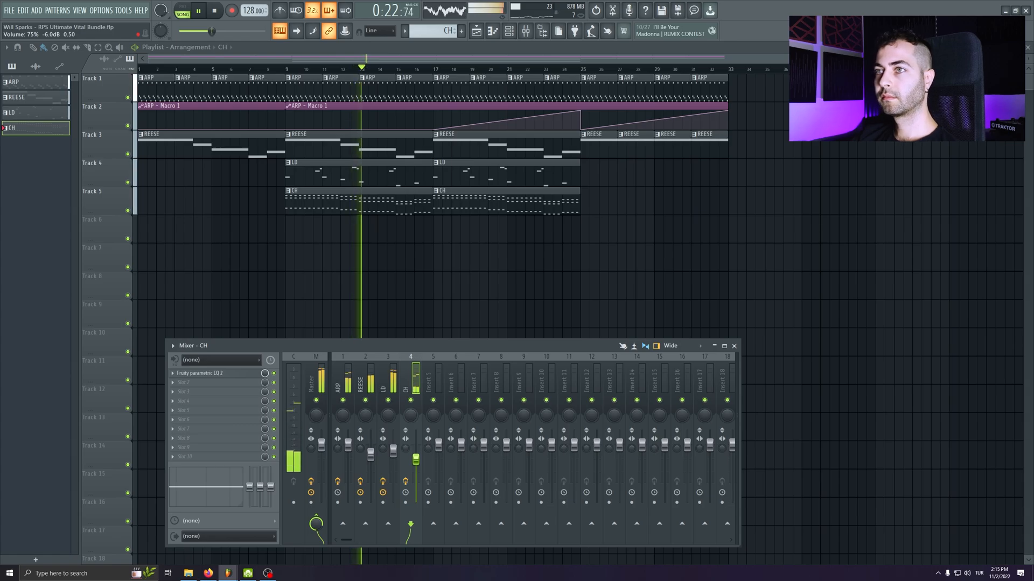
{"action": "key", "text": "F9"}
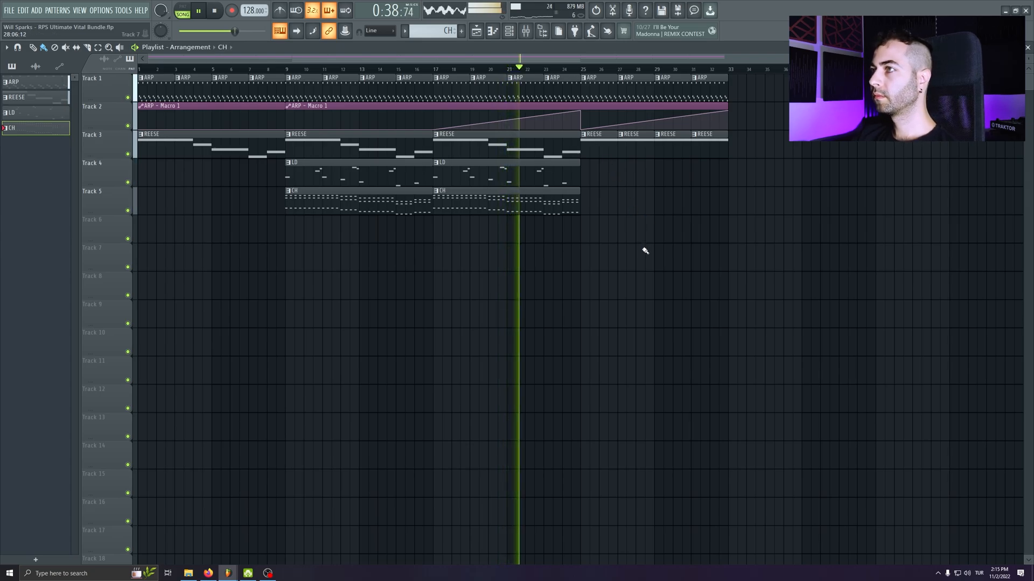
- Check the levels on the master mixer track, stop playback and save the project
{"action": "left_click", "coordinate": [525, 31]}
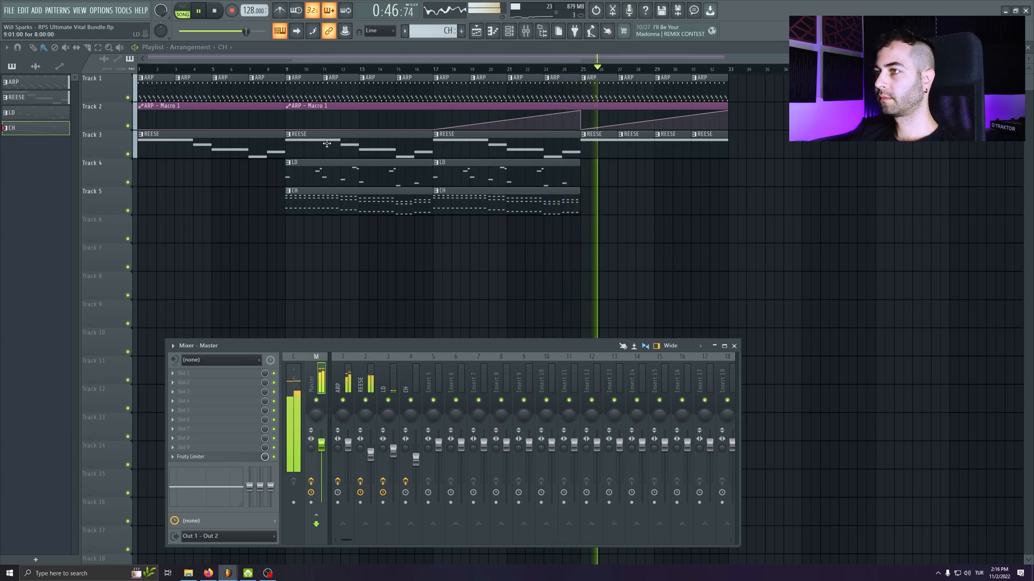
{"action": "left_click", "coordinate": [216, 11]}
{"action": "key", "text": "ctrl+s"}
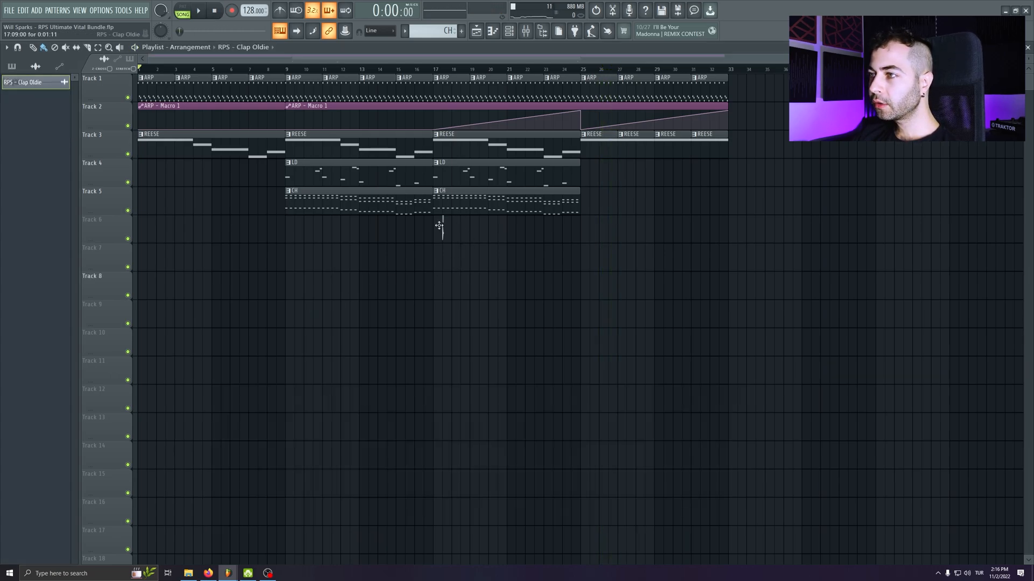
- Place the RPS - Clap Oldie sample on each beat of bar 17 on Track 6
{"action": "left_click", "coordinate": [439, 225]}
{"action": "scroll", "coordinate": [468, 305], "scroll_direction": "up", "scroll_amount": 5}
{"action": "left_click", "coordinate": [341, 231]}
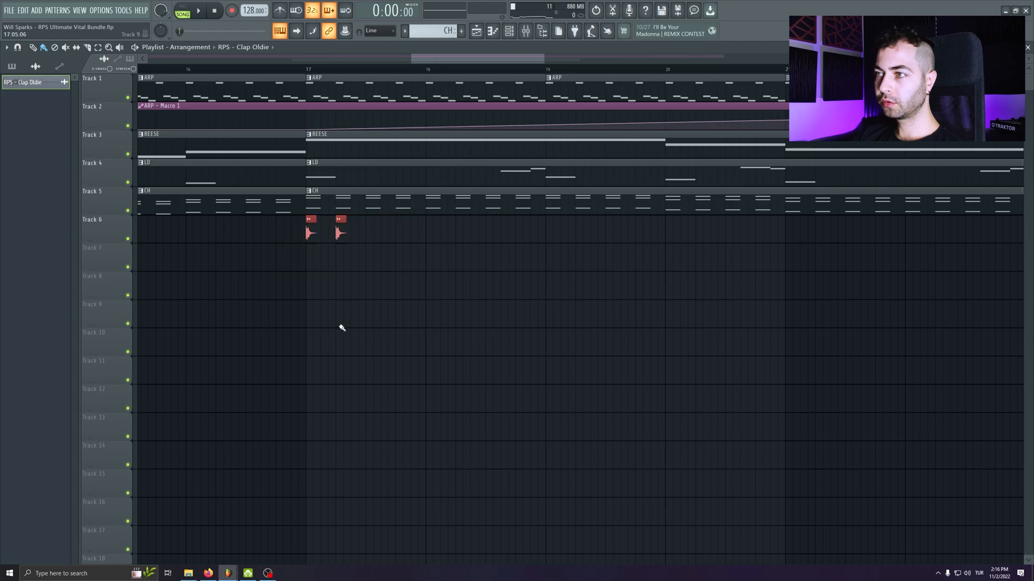
{"action": "scroll", "coordinate": [456, 77], "scroll_direction": "down", "scroll_amount": 5}
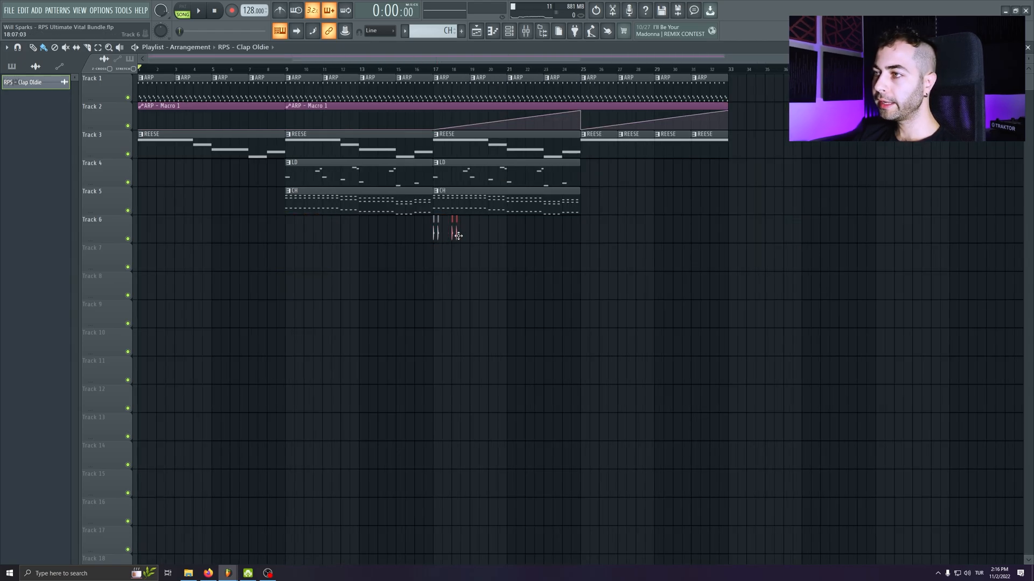
{"action": "left_click_drag", "start_coordinate": [262, 187], "coordinate": [367, 205]}
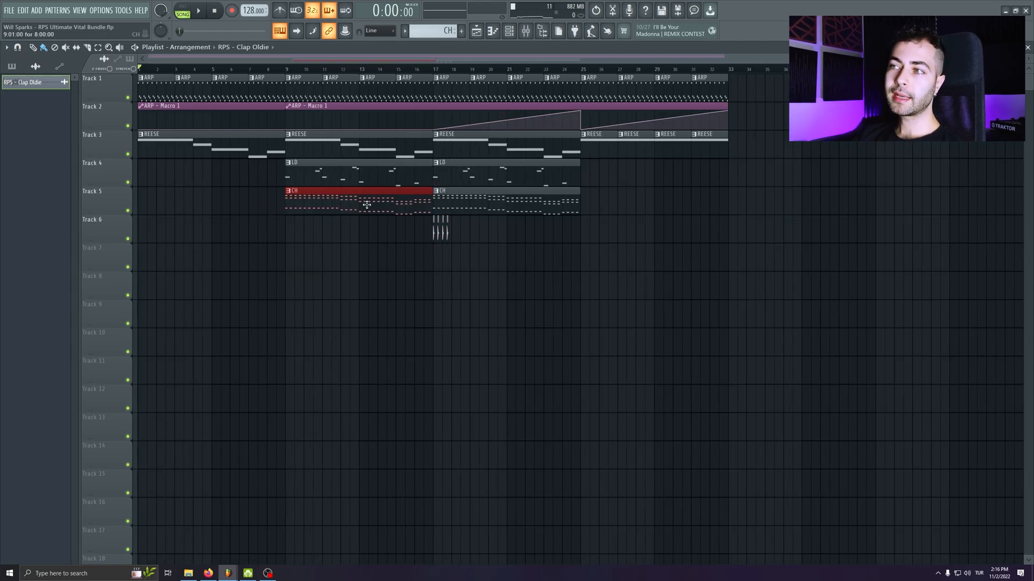
- Repeat the bar of claps along Track 6 up to the start of bar 25
{"action": "left_click_drag", "start_coordinate": [479, 216], "coordinate": [447, 246]}
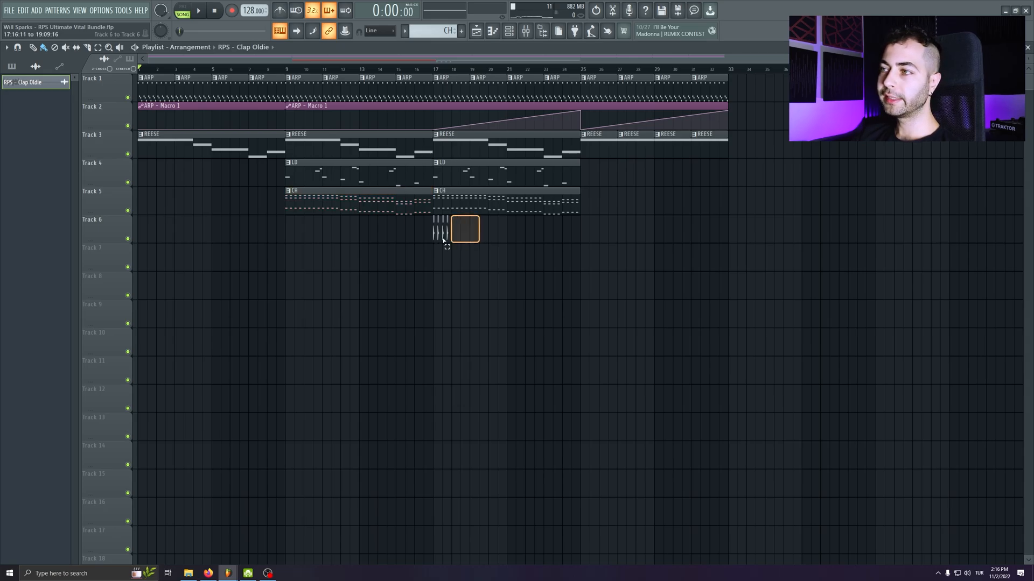
{"action": "left_click_drag", "start_coordinate": [437, 69], "coordinate": [591, 74]}
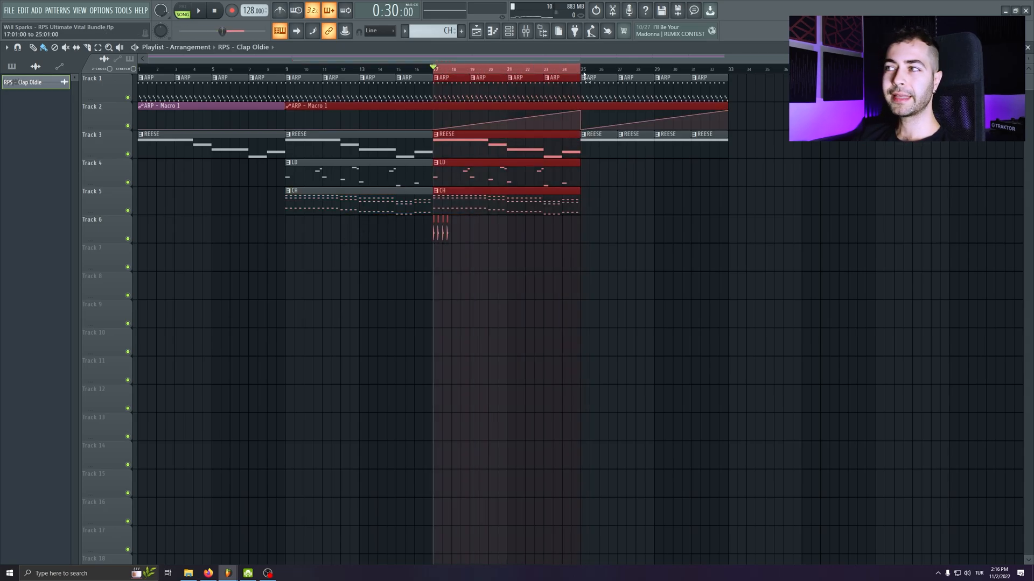
{"action": "left_click", "coordinate": [380, 238]}
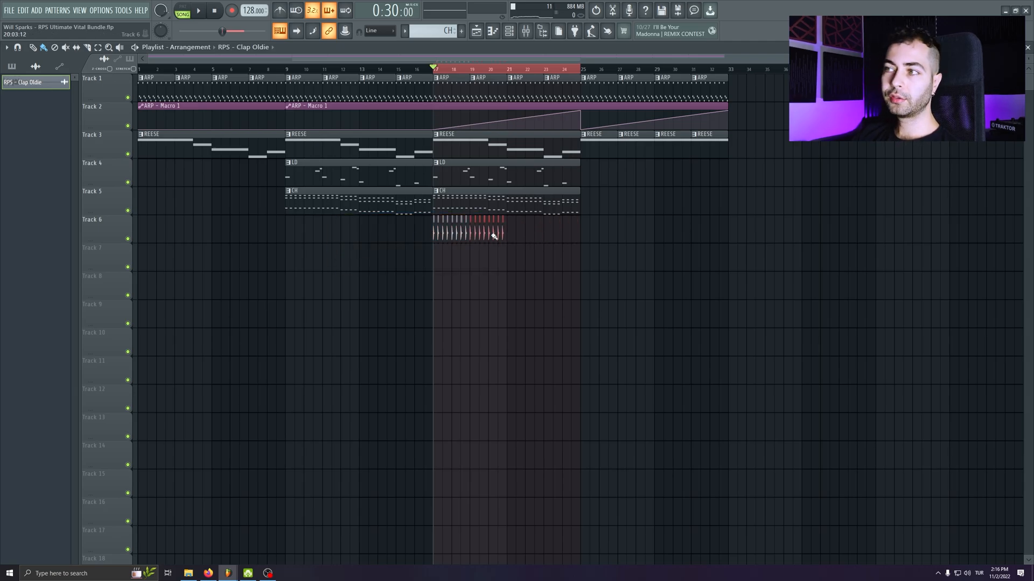
{"action": "left_click", "coordinate": [484, 229]}
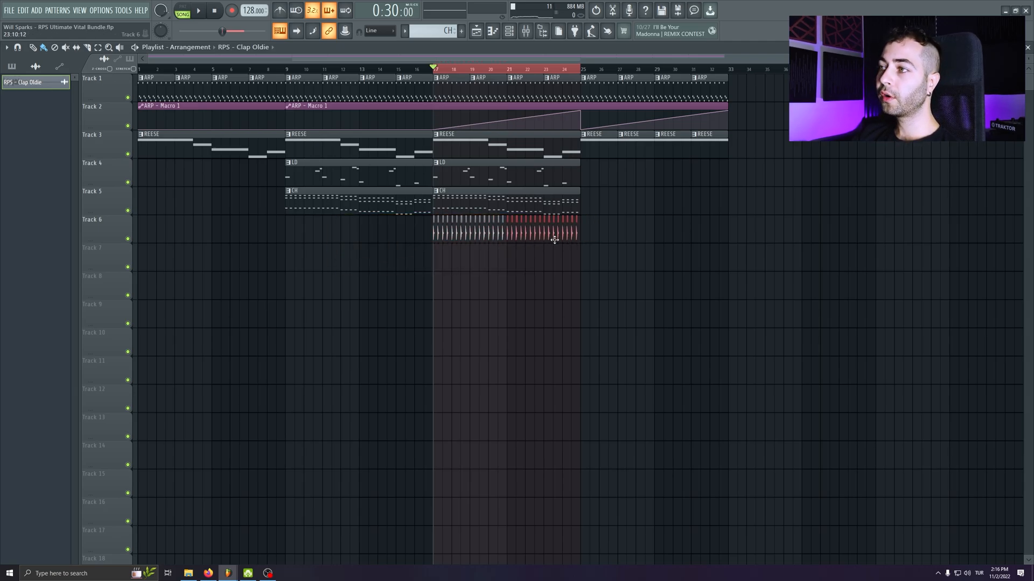
- Play from bar 13, set the RPS - Clap Oldie channel volume to 59% (-10.0 dB), and stop playback after listening
{"action": "left_click", "coordinate": [358, 69]}
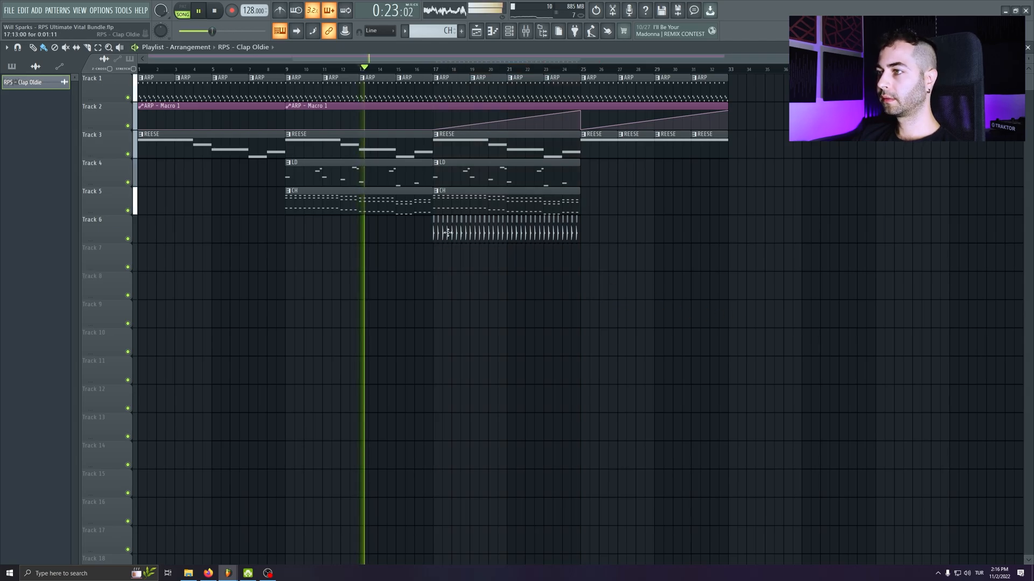
{"action": "left_click", "coordinate": [22, 82]}
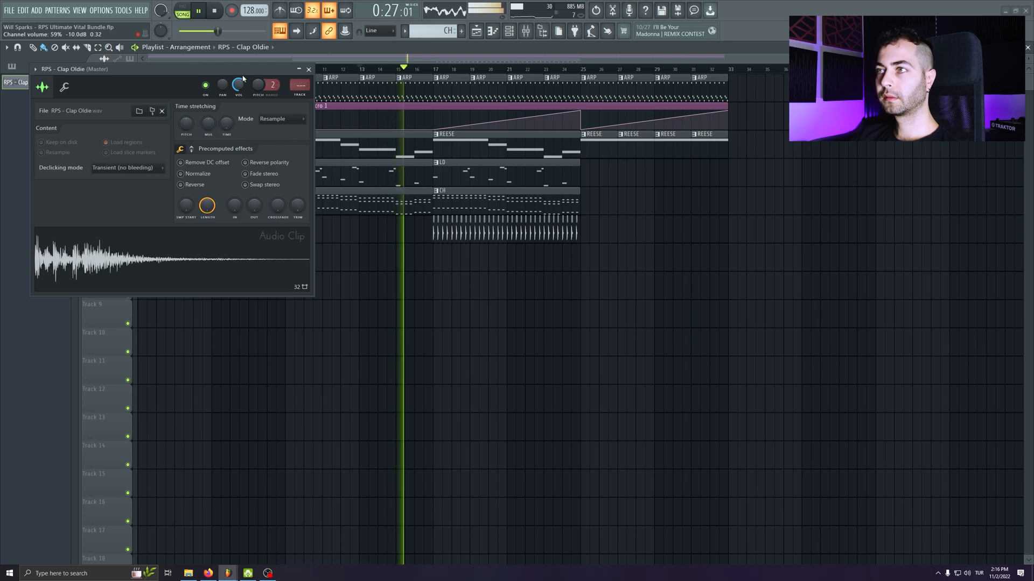
{"action": "left_click_drag", "start_coordinate": [263, 69], "coordinate": [437, 287]}
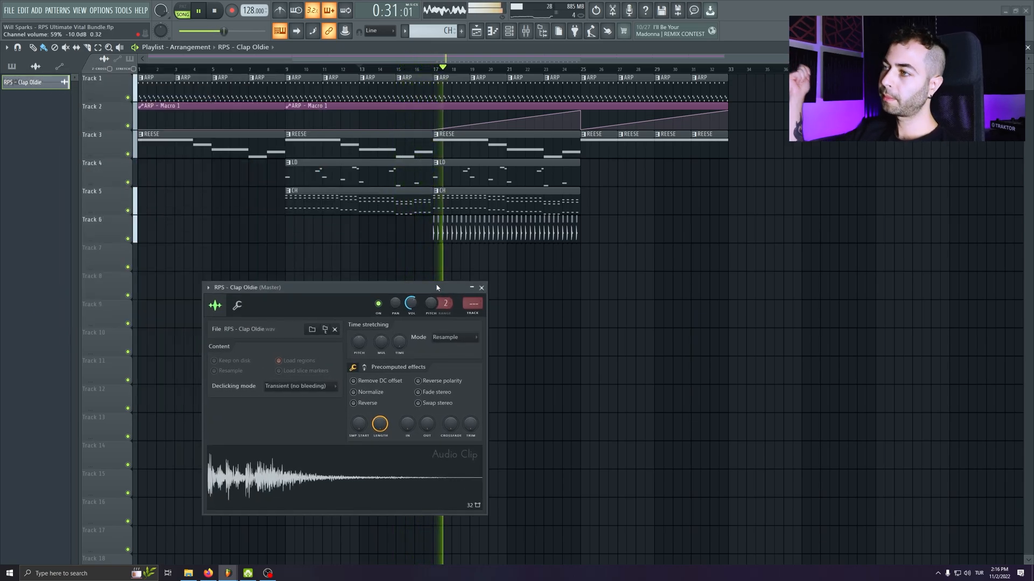
{"action": "left_click", "coordinate": [482, 287]}
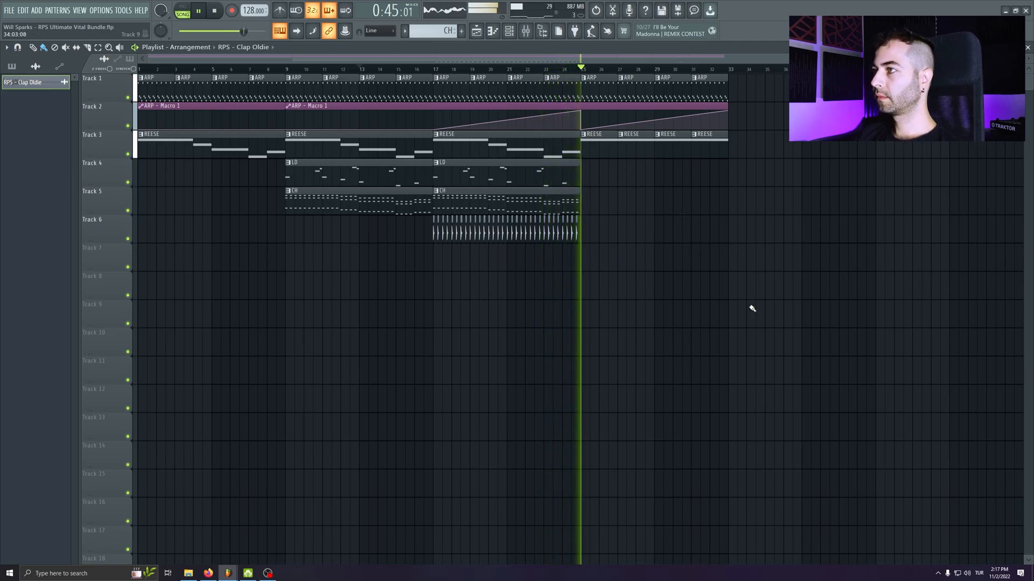
{"action": "left_click", "coordinate": [214, 10]}
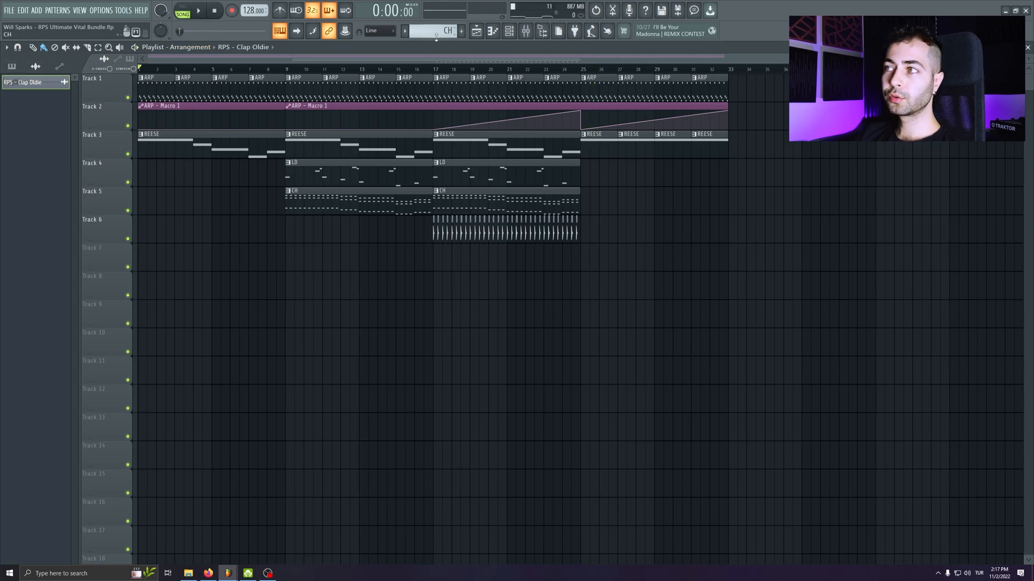
- Create a new pattern named PAD and place its clip at bar 1 of Track 7
{"action": "left_click", "coordinate": [460, 31]}
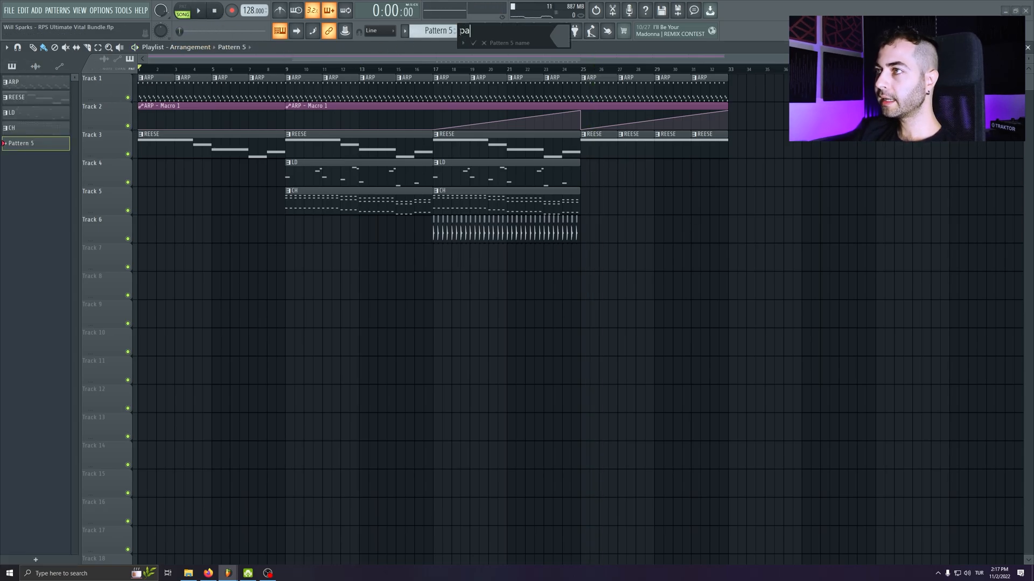
{"action": "type", "text": "PAD"}
{"action": "key", "text": "Return"}
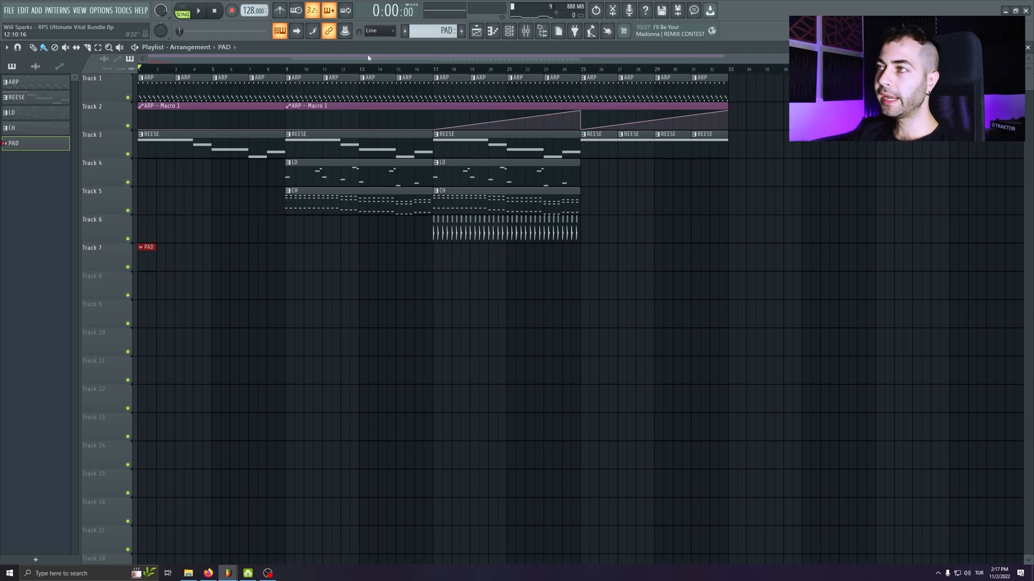
- Show all channels in the channel rack and rename the LD #2 channel as CH
{"action": "left_click", "coordinate": [504, 34]}
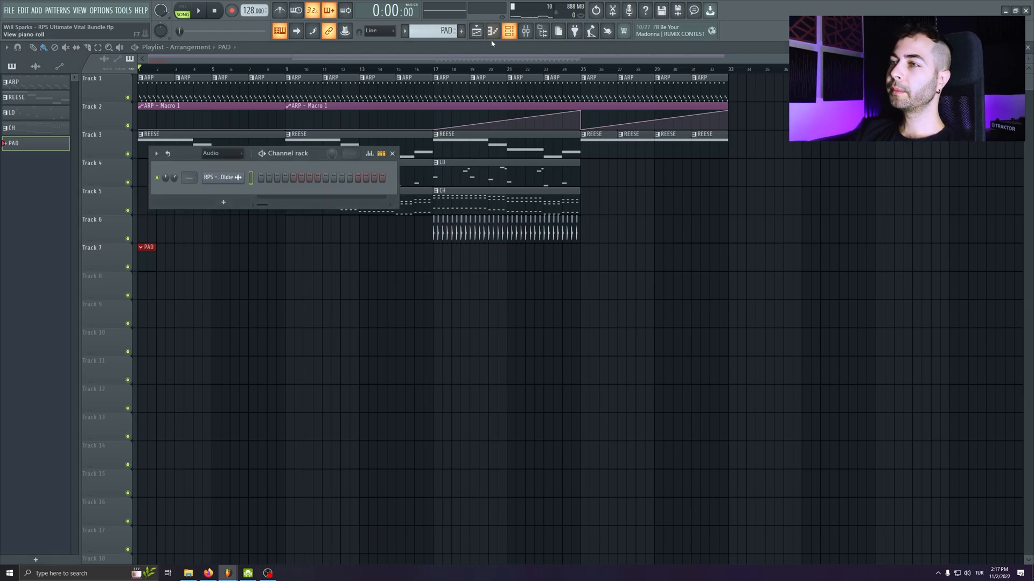
{"action": "left_click", "coordinate": [222, 154]}
{"action": "left_click", "coordinate": [235, 170]}
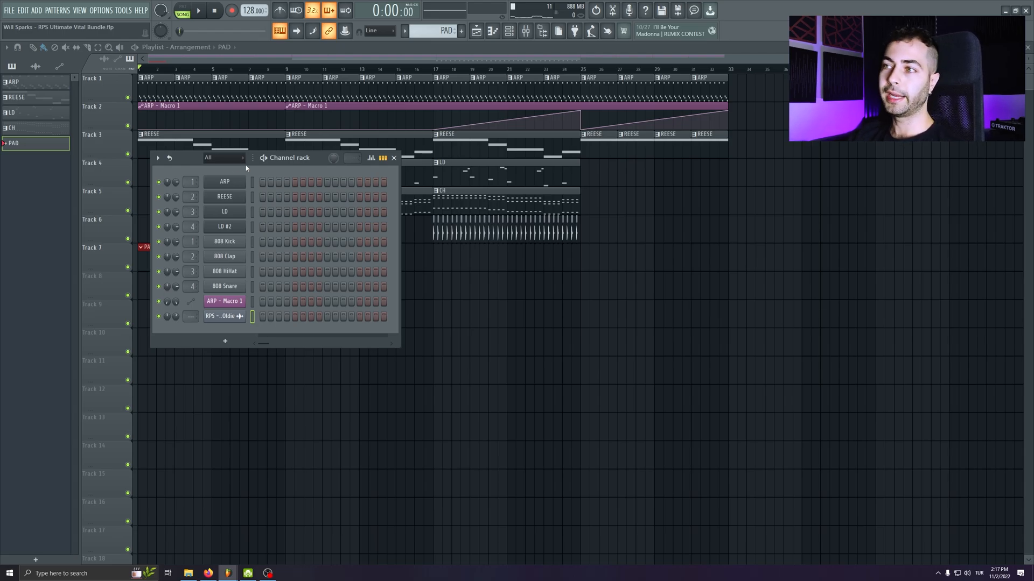
{"action": "right_click", "coordinate": [234, 228]}
{"action": "left_click", "coordinate": [284, 248]}
{"action": "type", "text": "CH"}
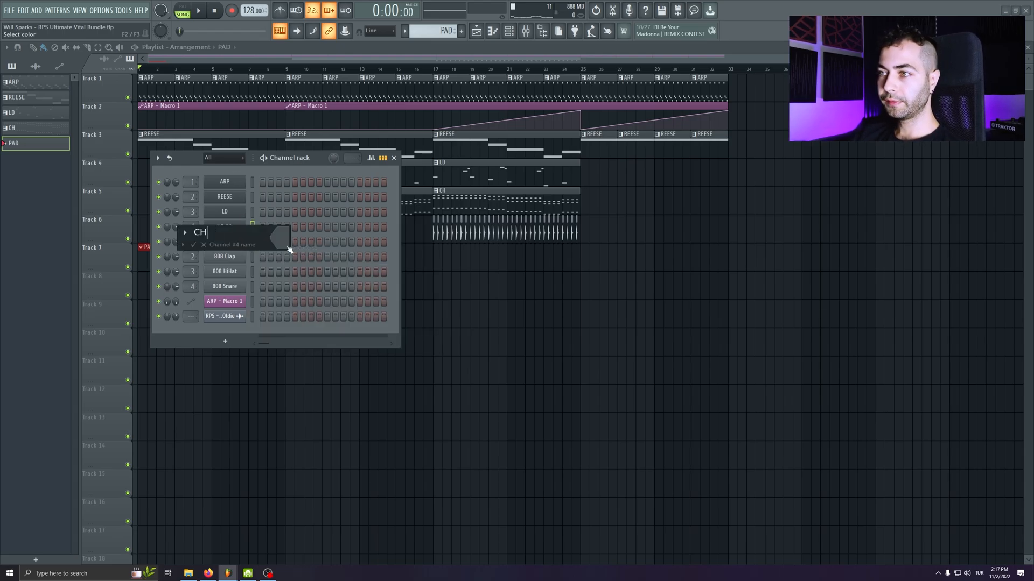
{"action": "key", "text": "Return"}
- Clone the CH channel and move its Vital window clear of the channel rack
{"action": "right_click", "coordinate": [244, 229]}
{"action": "left_click", "coordinate": [294, 309]}
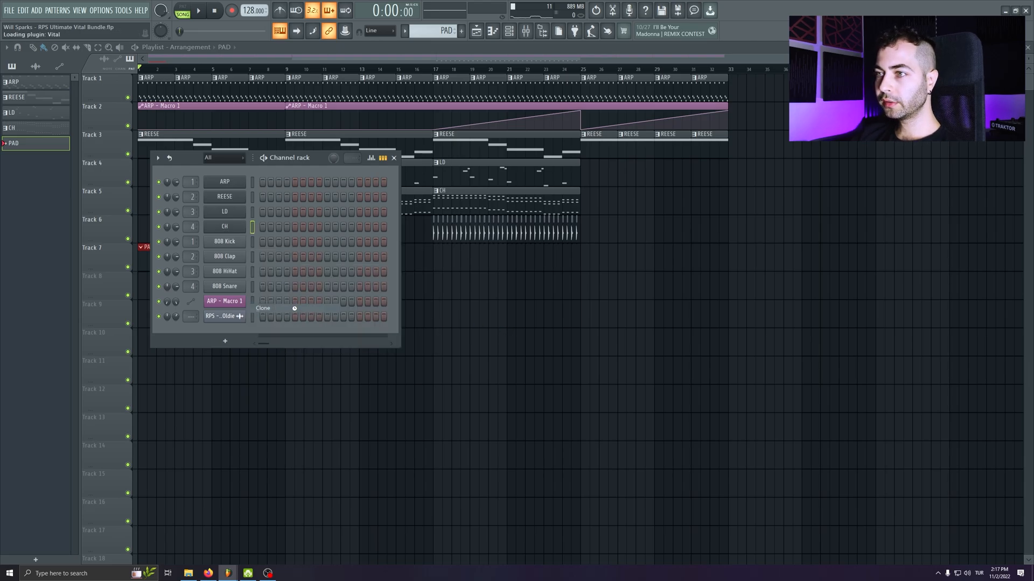
{"action": "left_click_drag", "start_coordinate": [204, 157], "coordinate": [430, 157]}
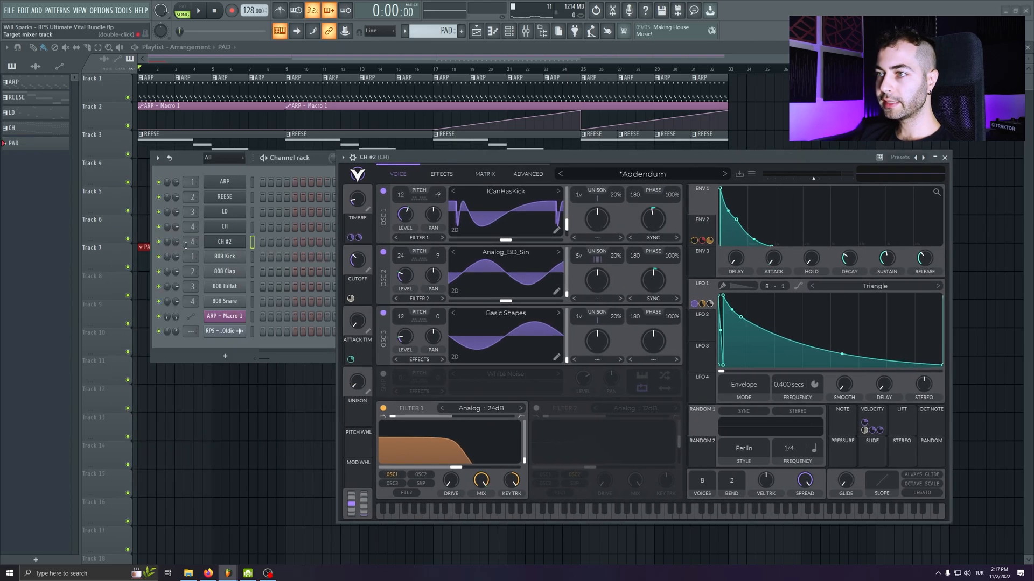
- Route the cloned channel to mixer track 5 and name that mixer track PAD
{"action": "scroll", "coordinate": [192, 242], "scroll_direction": "up", "scroll_amount": 1}
{"action": "key", "text": "F9"}
{"action": "key", "text": "F2"}
{"action": "type", "text": "PAD"}
{"action": "key", "text": "Return"}
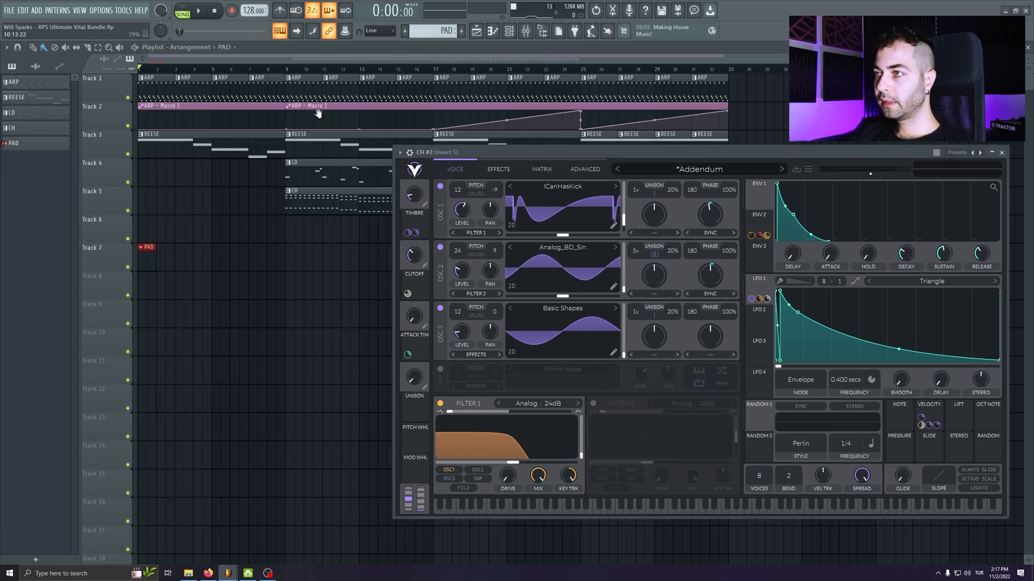
- Copy the notes of the REESE pattern and return to the PAD pattern
{"action": "double_click", "coordinate": [311, 139]}
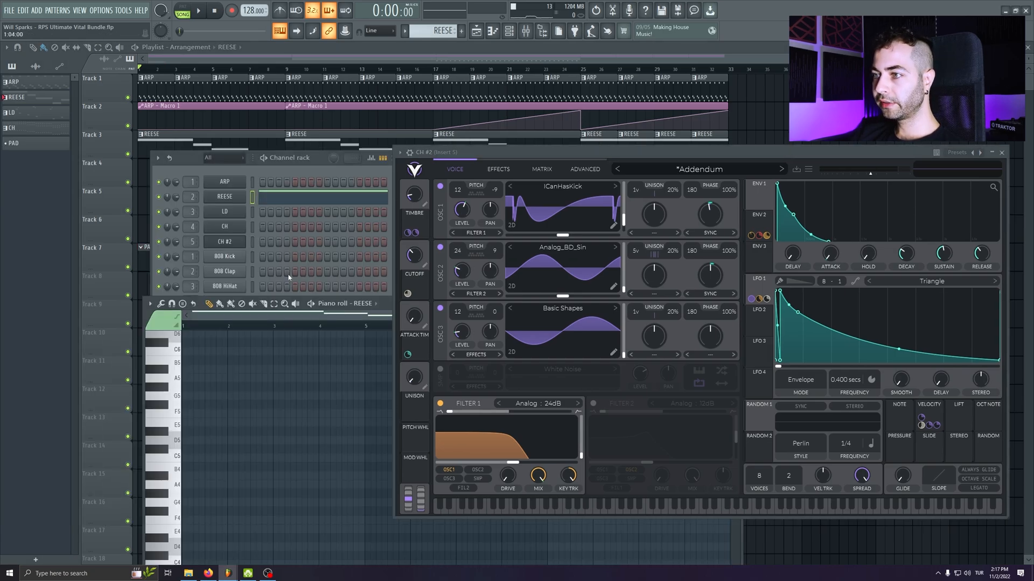
{"action": "left_click", "coordinate": [160, 249]}
{"action": "double_click", "coordinate": [150, 252]}
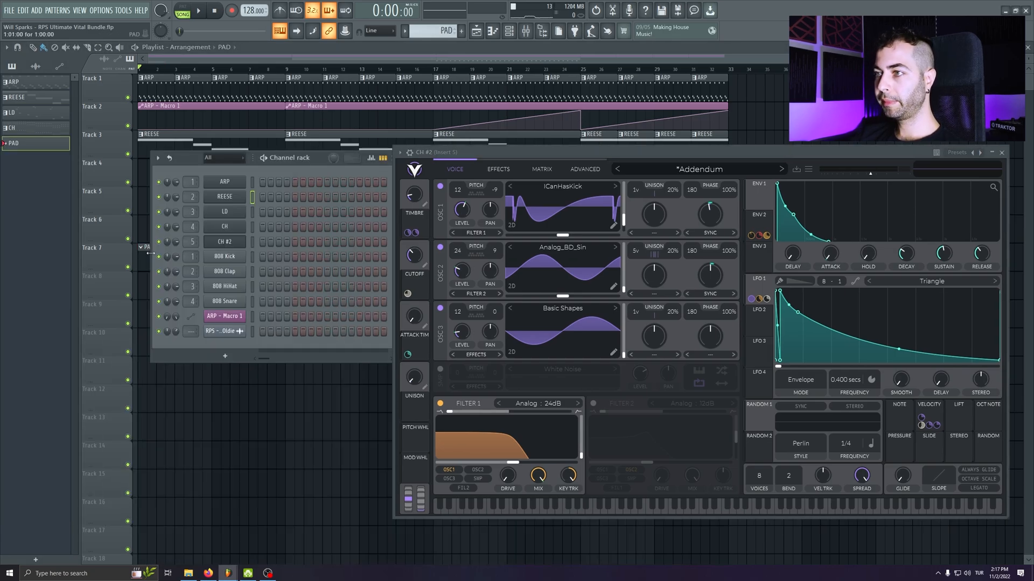
- Rename the CH #2 channel as PAD and paste the copied REESE notes into its piano roll
{"action": "right_click", "coordinate": [233, 241]}
{"action": "left_click", "coordinate": [279, 264]}
{"action": "type", "text": "PAD"}
{"action": "key", "text": "Return"}
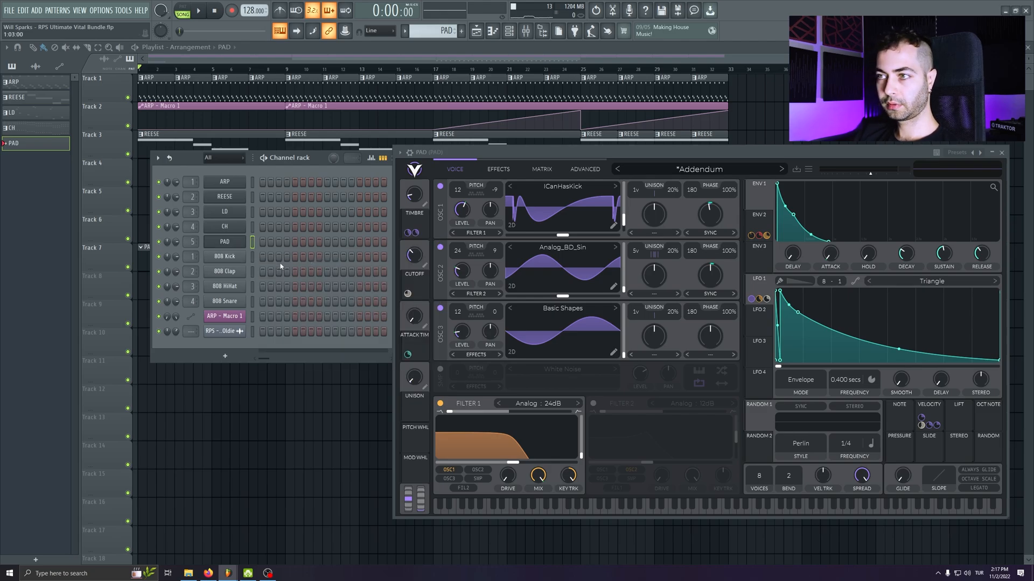
{"action": "right_click", "coordinate": [243, 241]}
{"action": "left_click", "coordinate": [269, 240]}
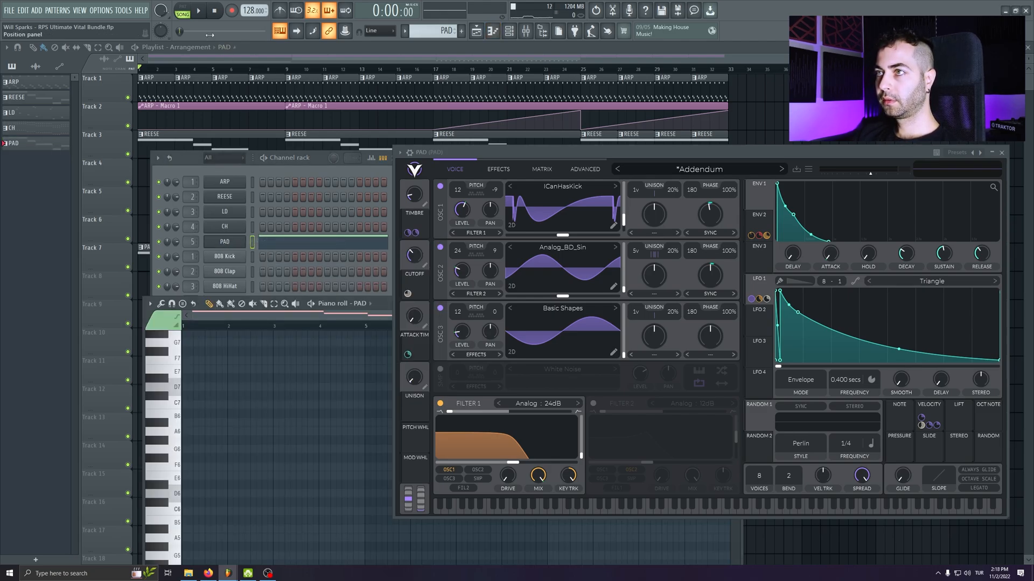
- In the PAD channel's Vital preset browser, show the RPS - Ultimate Vital Bundle folder sorted by style down to the pad and sequence presets
{"action": "key", "text": "space"}
{"action": "left_click_drag", "start_coordinate": [410, 152], "coordinate": [253, 126]}
{"action": "left_click", "coordinate": [525, 145]}
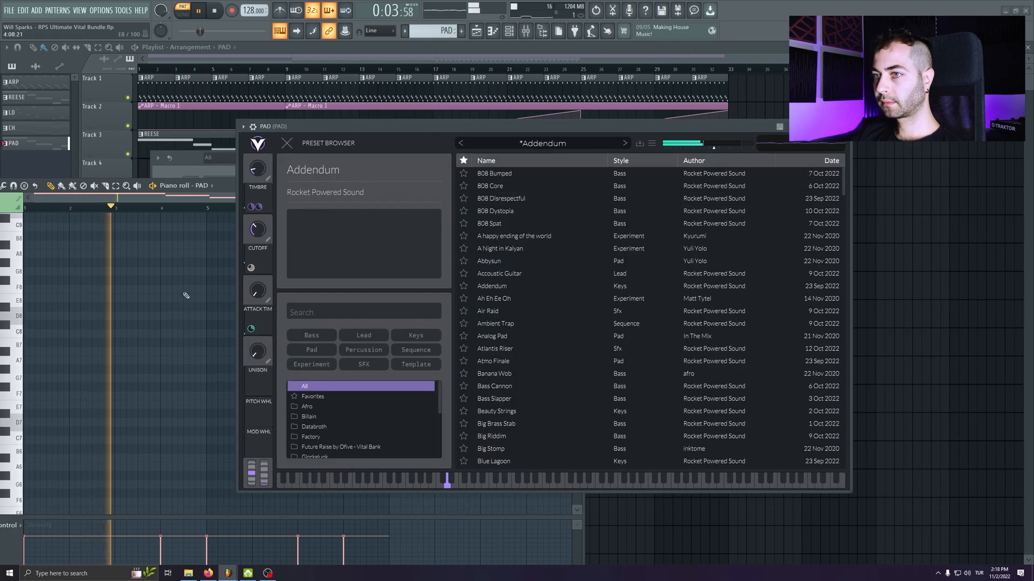
{"action": "scroll", "coordinate": [182, 305], "scroll_direction": "down", "scroll_amount": 5}
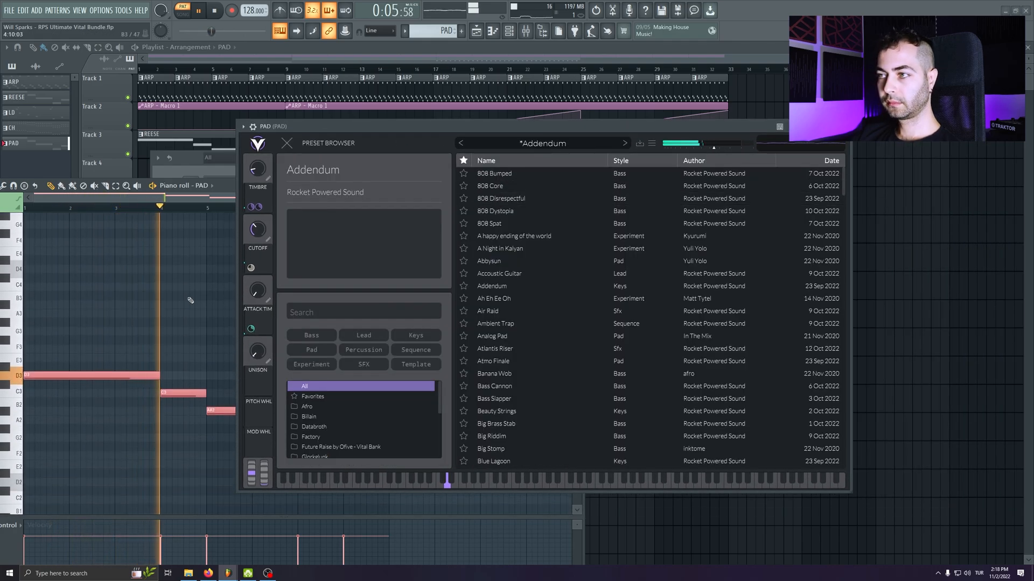
{"action": "scroll", "coordinate": [364, 441], "scroll_direction": "down", "scroll_amount": 3}
{"action": "left_click", "coordinate": [370, 424]}
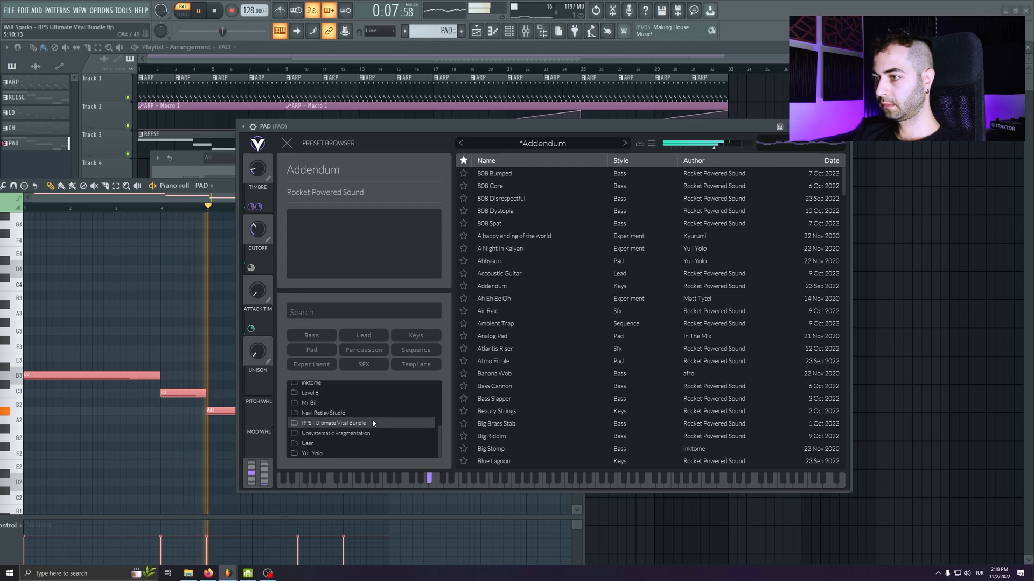
{"action": "left_click", "coordinate": [621, 160]}
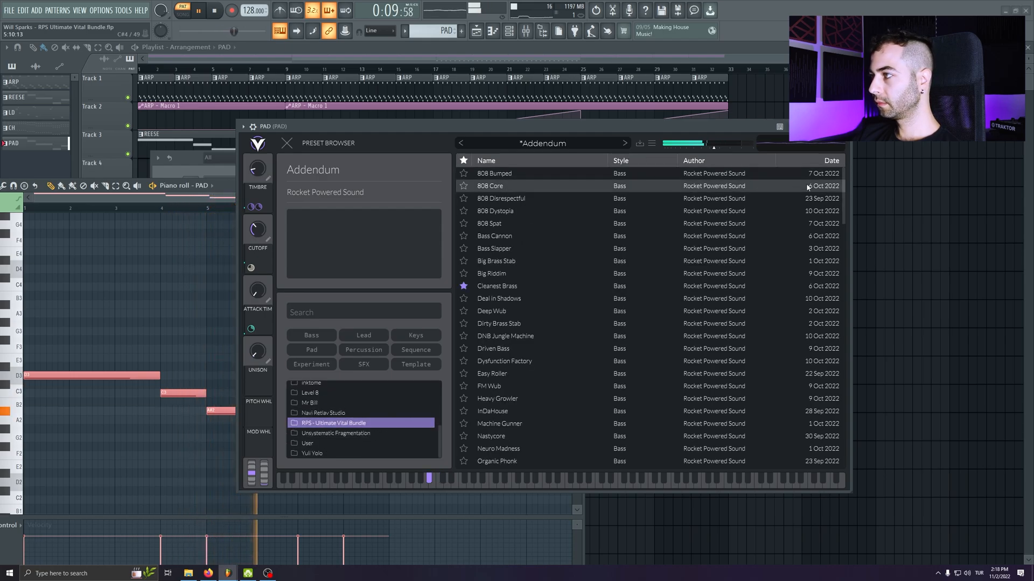
{"action": "left_click_drag", "start_coordinate": [843, 194], "coordinate": [853, 373]}
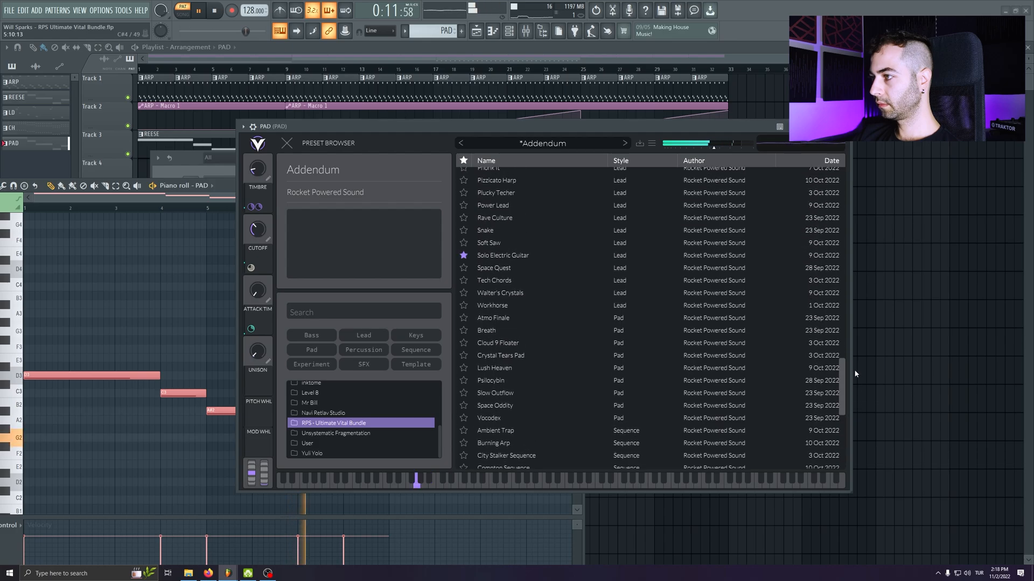
{"action": "left_click_drag", "start_coordinate": [573, 125], "coordinate": [527, 120]}
{"action": "key", "text": "space"}
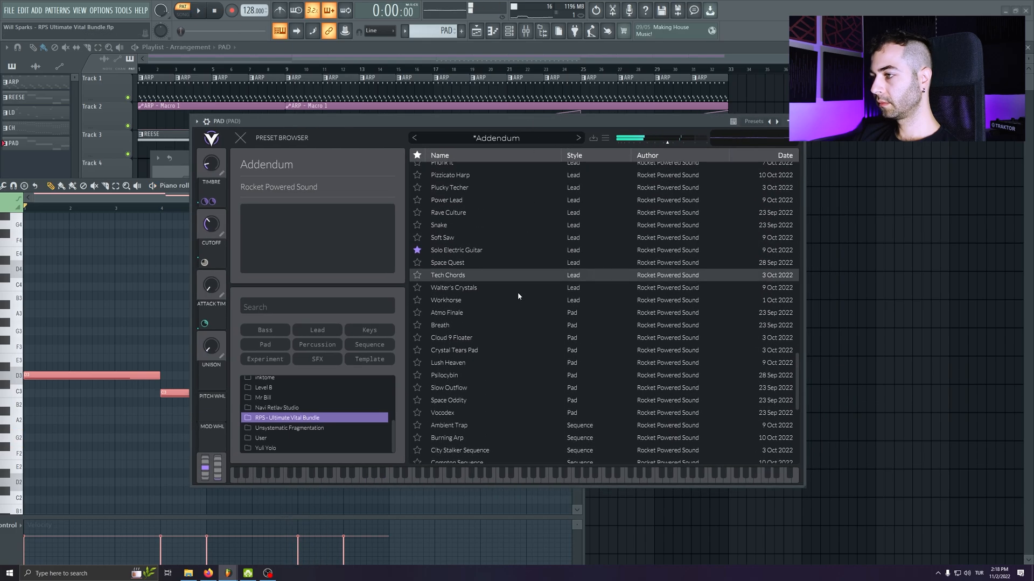
- Audition the sequence presets Ambient Trap, Burning Arp, Ghost, Level 5, Primadonna and Rising
{"action": "left_click", "coordinate": [506, 424]}
{"action": "scroll", "coordinate": [525, 355], "scroll_direction": "down", "scroll_amount": 2}
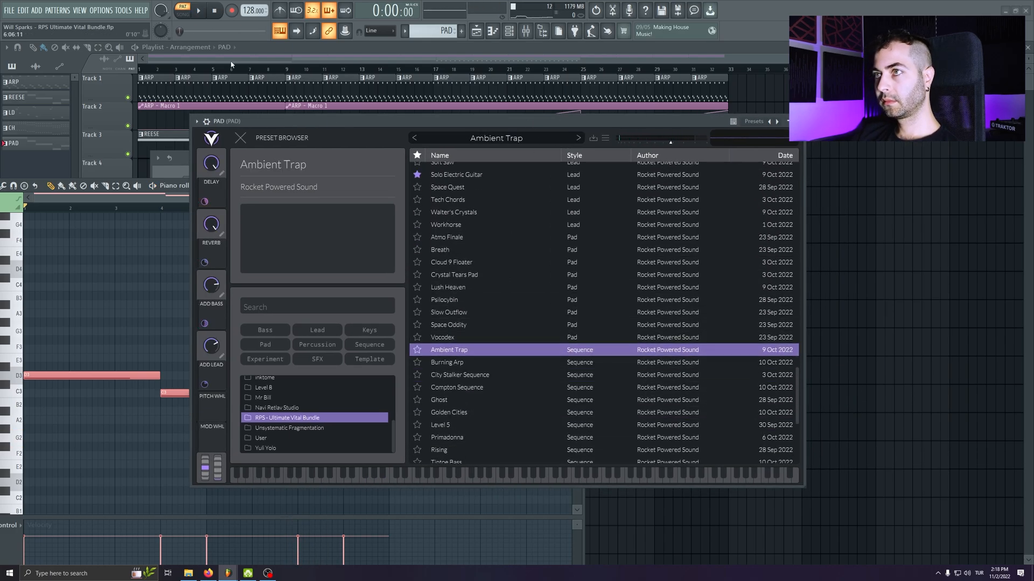
{"action": "left_click_drag", "start_coordinate": [415, 126], "coordinate": [411, 137]}
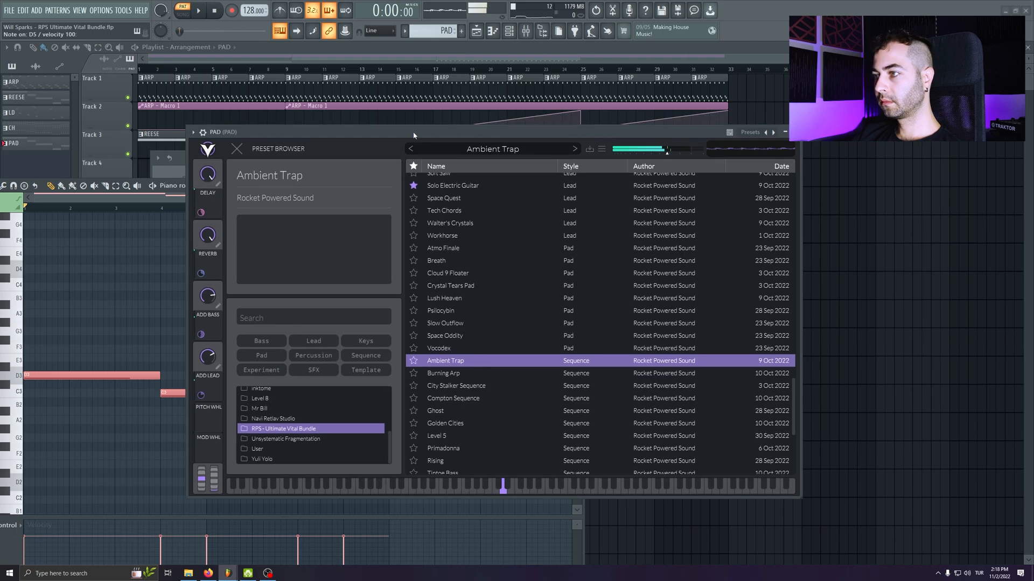
{"action": "left_click", "coordinate": [470, 375]}
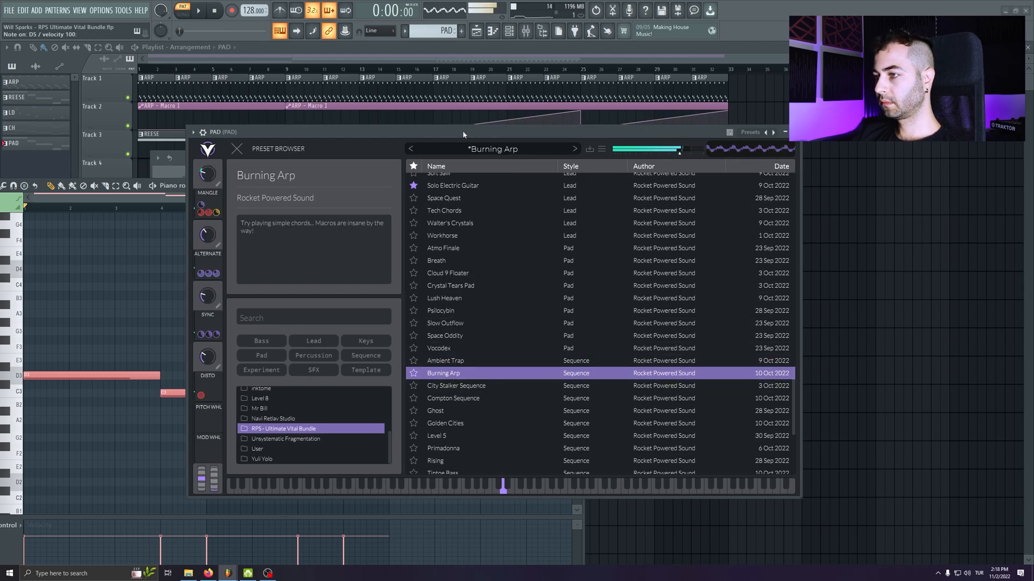
{"action": "left_click", "coordinate": [450, 410]}
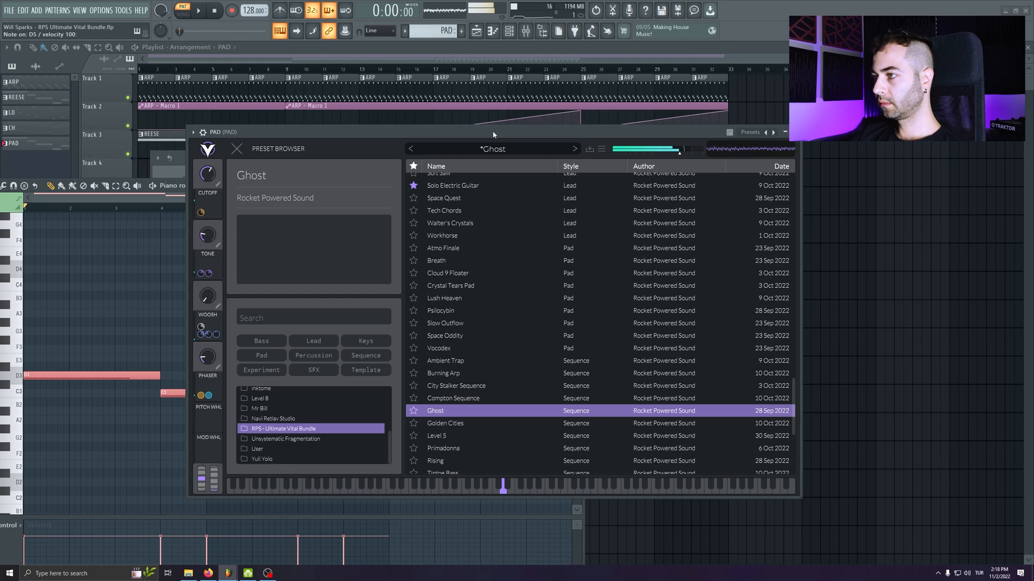
{"action": "left_click", "coordinate": [467, 441]}
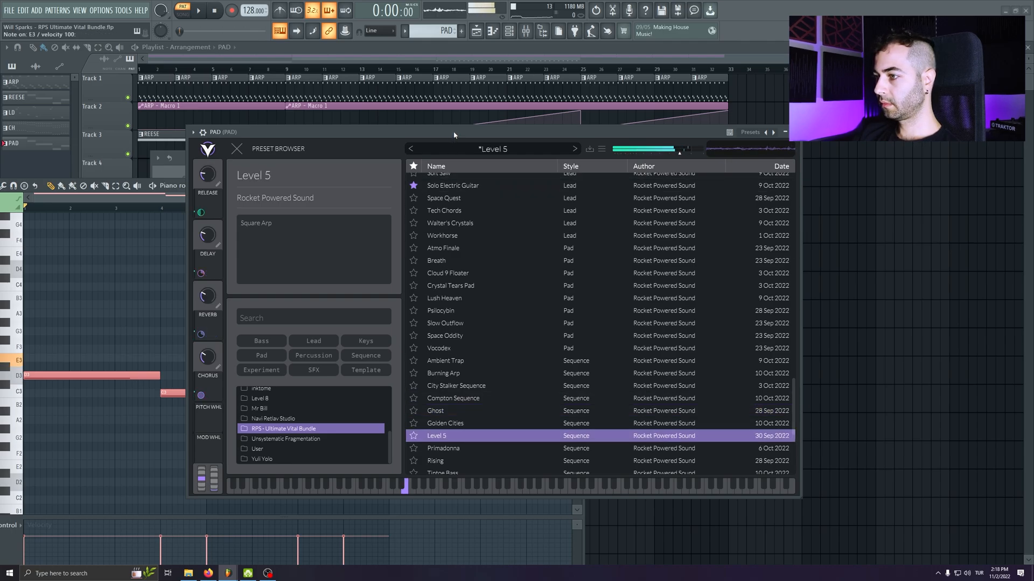
{"action": "left_click", "coordinate": [462, 448]}
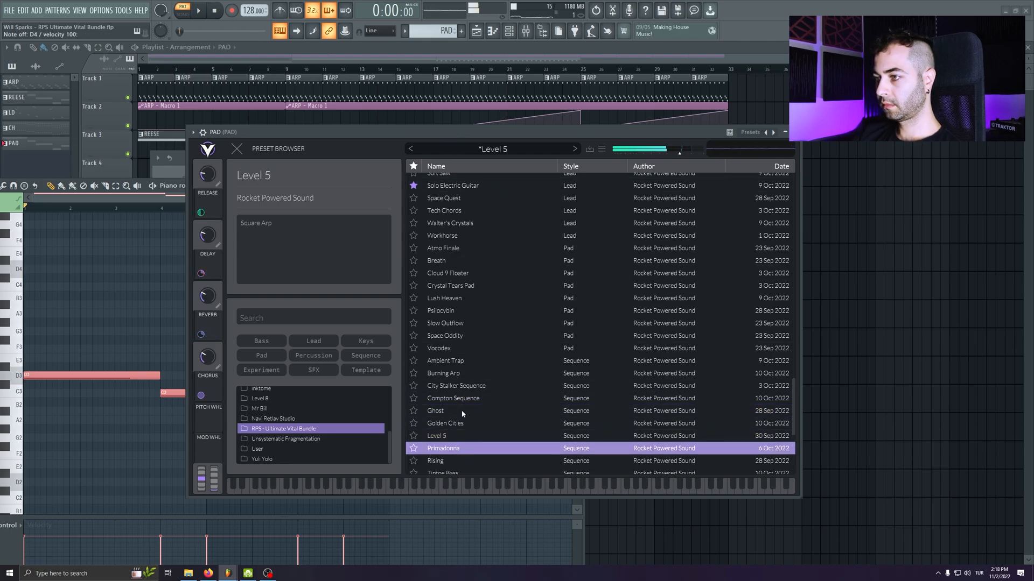
{"action": "scroll", "coordinate": [466, 415], "scroll_direction": "down", "scroll_amount": 1}
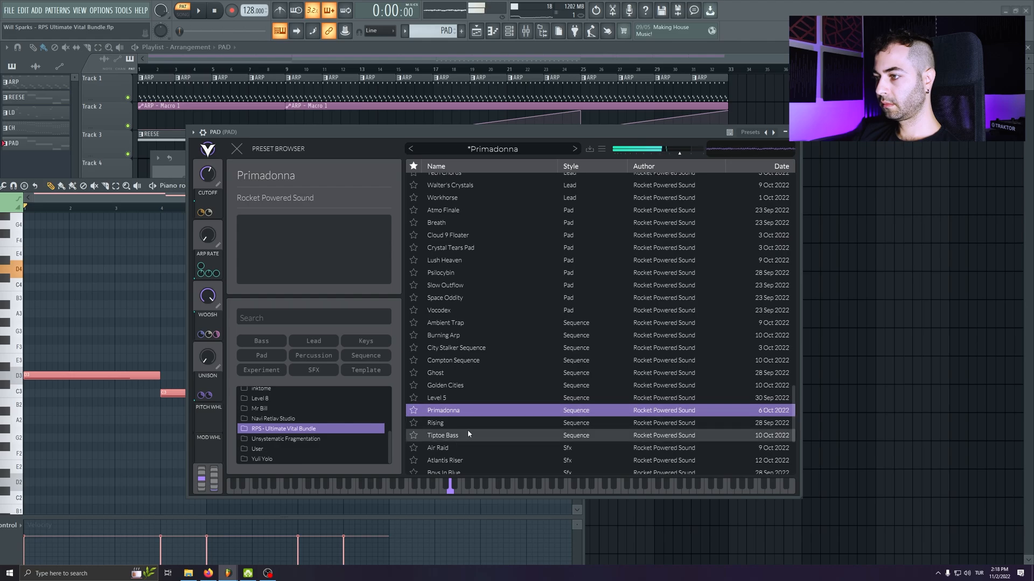
{"action": "left_click", "coordinate": [467, 425]}
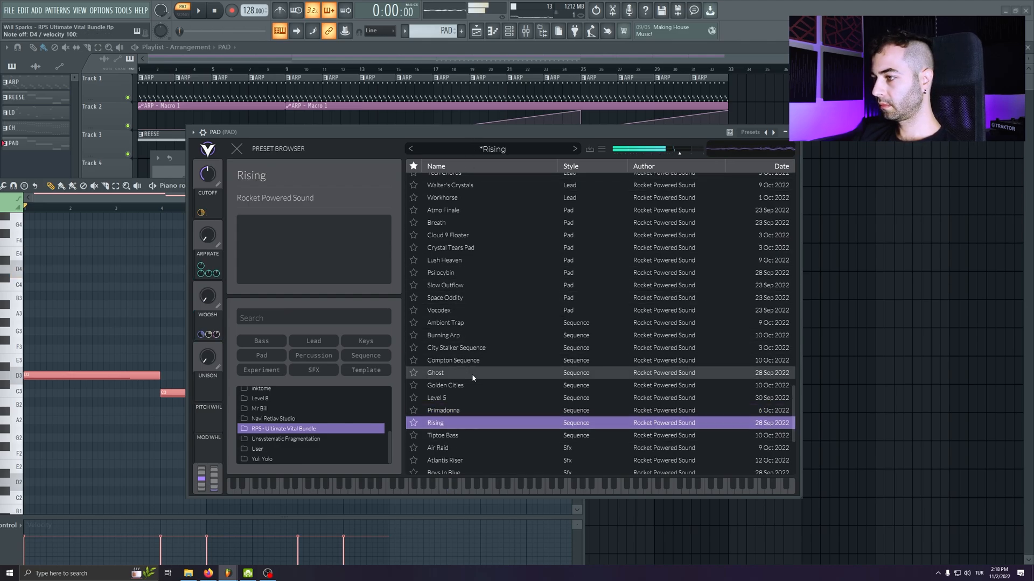
- Audition the pad presets Slow Outflow, Atmo Finale, Breath and Cloud 9 Floater, trying their macros while the pattern plays
{"action": "left_click", "coordinate": [482, 285]}
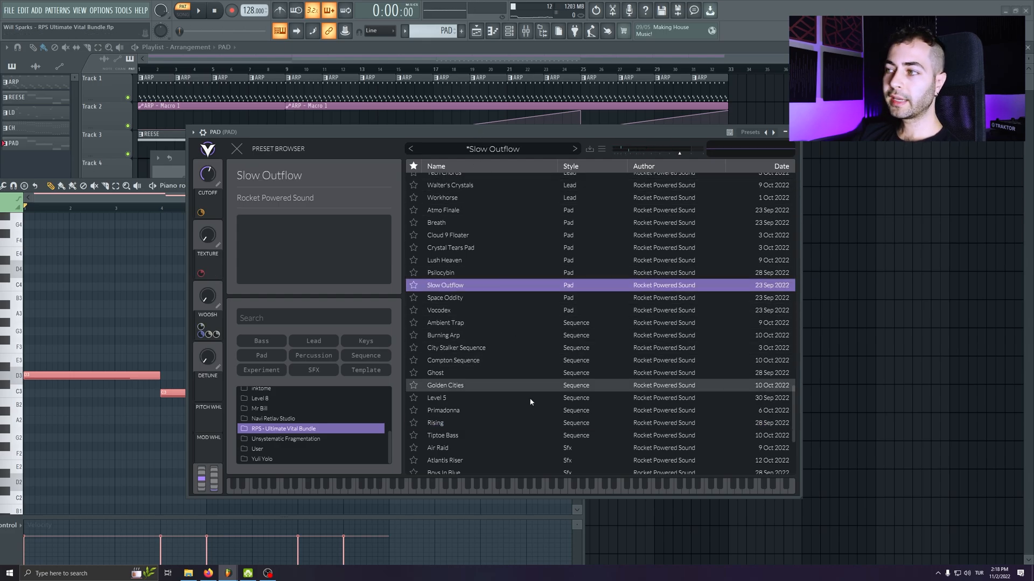
{"action": "scroll", "coordinate": [476, 295], "scroll_direction": "up", "scroll_amount": 1}
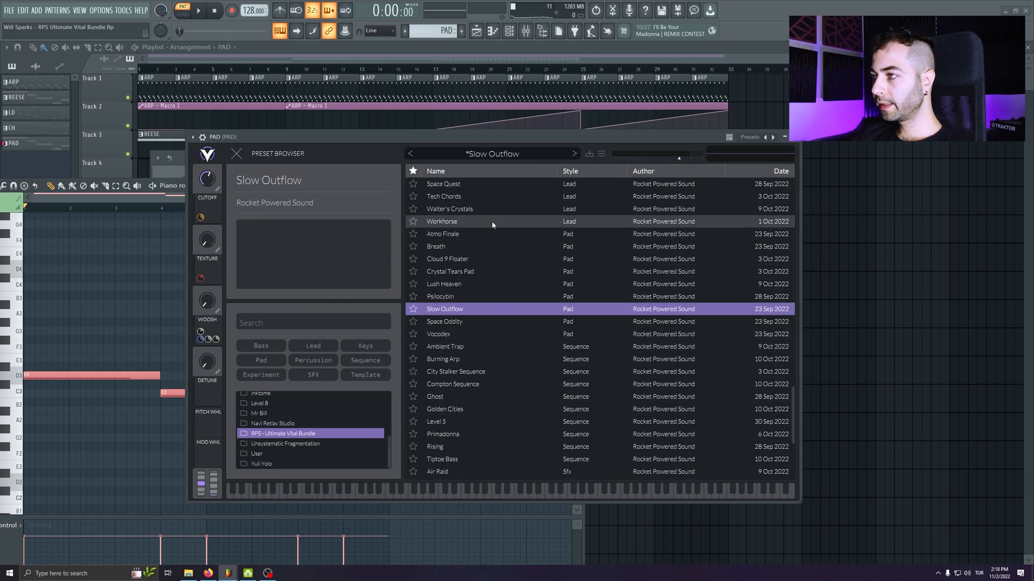
{"action": "left_click", "coordinate": [454, 235]}
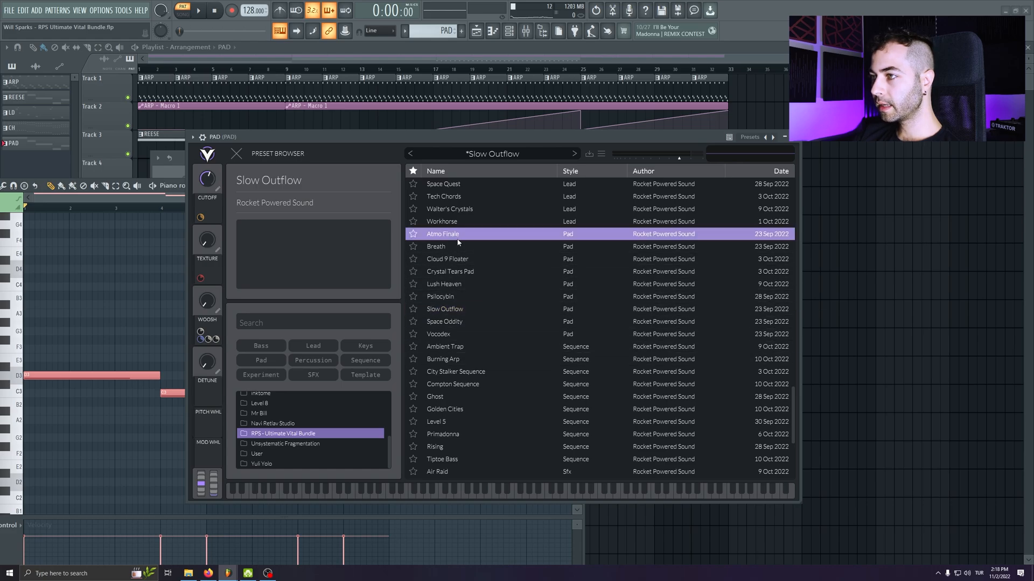
{"action": "key", "text": "space"}
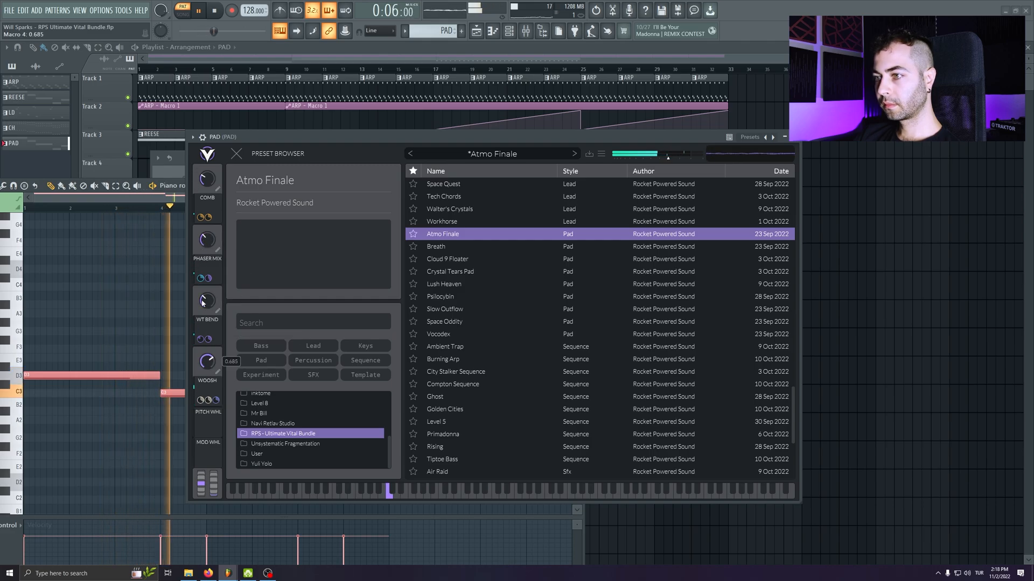
{"action": "left_click", "coordinate": [476, 248]}
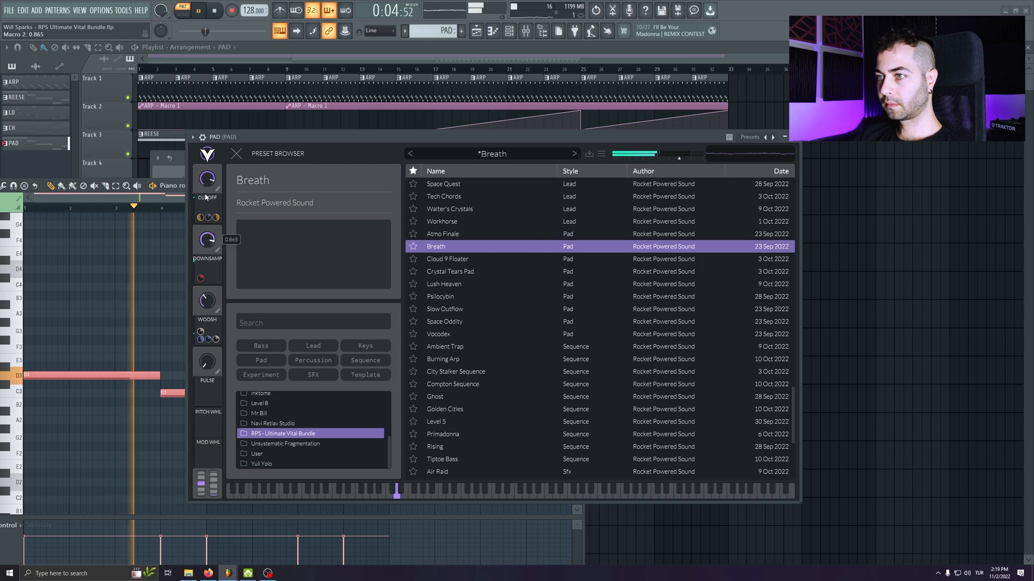
{"action": "left_click", "coordinate": [446, 259]}
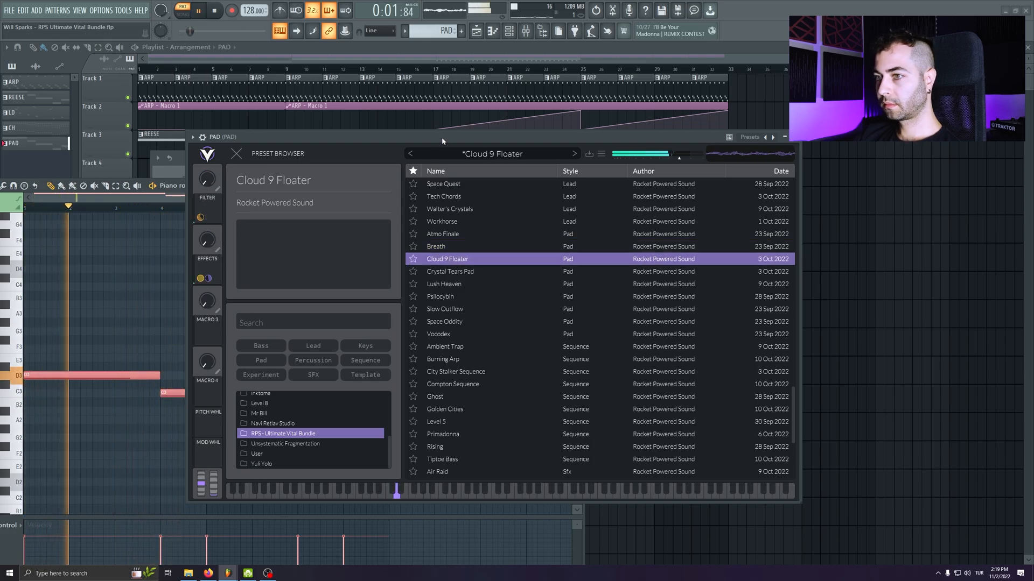
{"action": "key", "text": "space"}
- Transpose all notes of the PAD pattern up one octave
{"action": "left_click", "coordinate": [107, 279]}
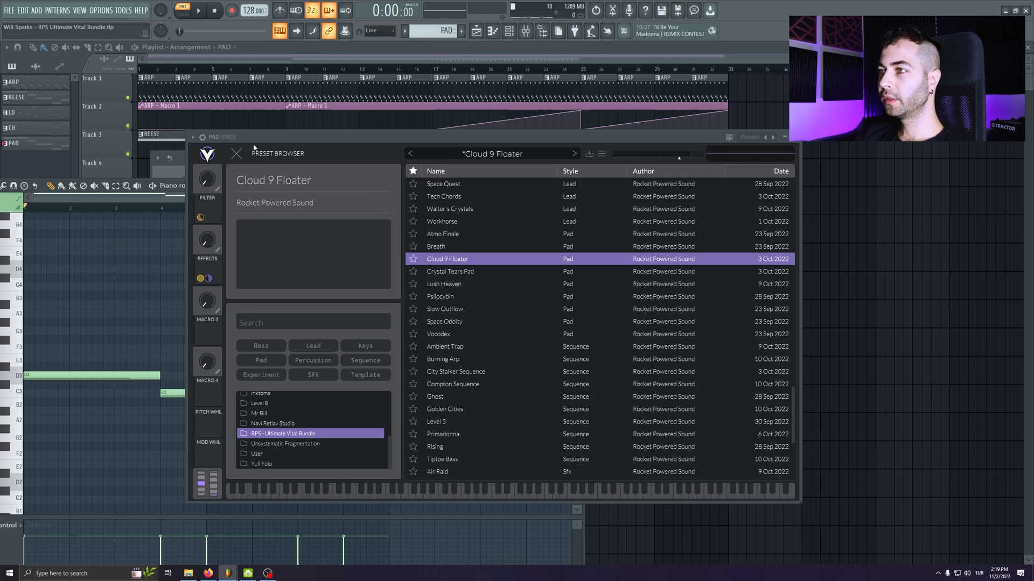
{"action": "key", "text": "ctrl+a"}
{"action": "key", "text": "ctrl+Up"}
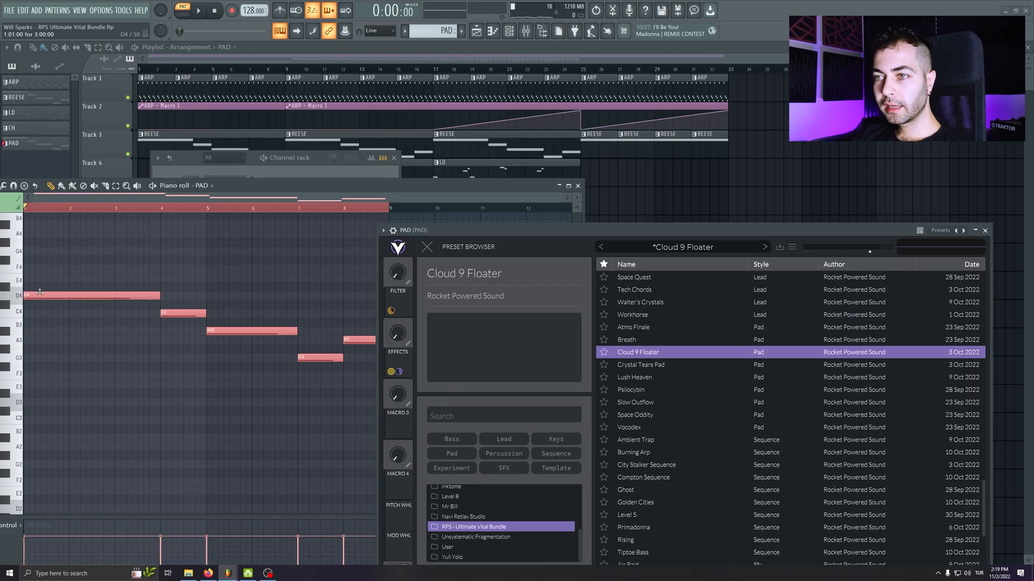
- Stack a copy of the pad notes one octave higher and another copy three semitones above that
{"action": "scroll", "coordinate": [40, 296], "scroll_direction": "up", "scroll_amount": 3}
{"action": "left_click_drag", "start_coordinate": [29, 374], "coordinate": [26, 266]}
{"action": "scroll", "coordinate": [44, 327], "scroll_direction": "up", "scroll_amount": 3}
{"action": "left_click_drag", "start_coordinate": [49, 357], "coordinate": [50, 331]}
- Raise the top notes of the second and third chords by one semitone to E5 and D5
{"action": "scroll", "coordinate": [273, 341], "scroll_direction": "down", "scroll_amount": 3}
{"action": "scroll", "coordinate": [274, 342], "scroll_direction": "right", "scroll_amount": 2}
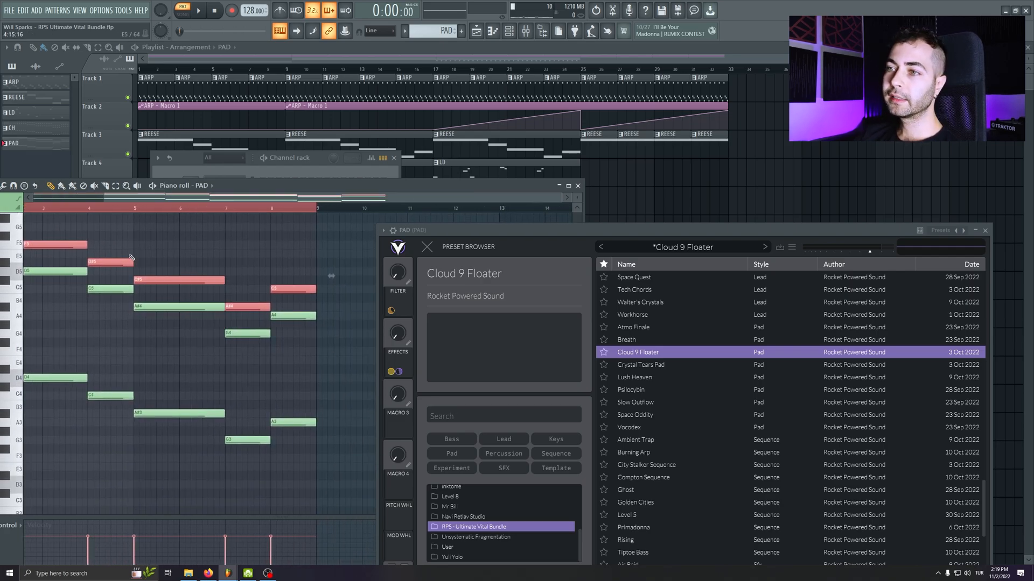
{"action": "left_click_drag", "start_coordinate": [121, 241], "coordinate": [171, 284]}
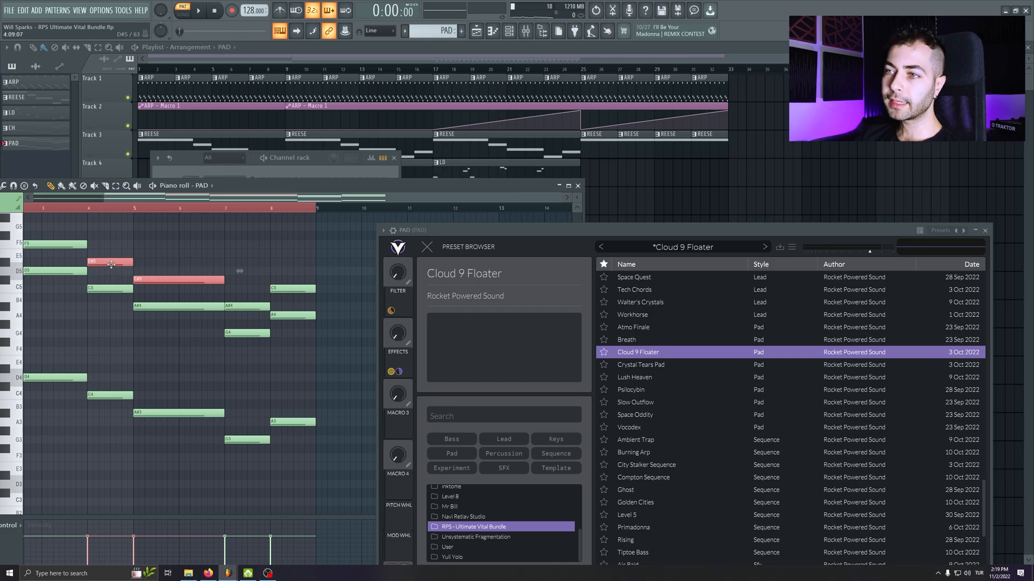
{"action": "left_click_drag", "start_coordinate": [111, 265], "coordinate": [111, 256]}
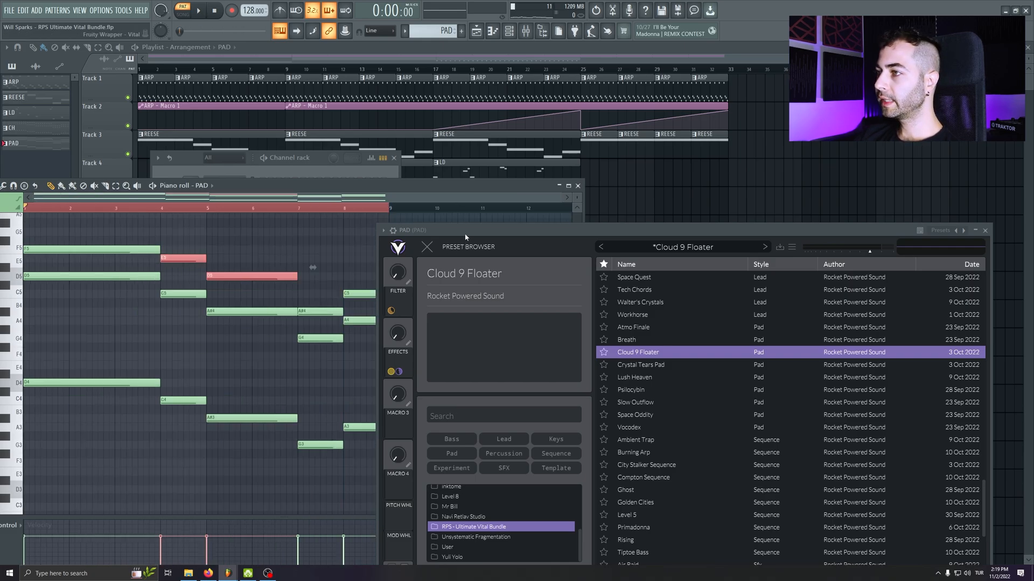
- Play the chords with Cloud 9 Floater while raising Filter to about 0.395, Macro 3 to about 0.32, and the Effects macro
{"action": "left_click_drag", "start_coordinate": [465, 237], "coordinate": [395, 191]}
{"action": "left_click_drag", "start_coordinate": [258, 192], "coordinate": [255, 178]}
{"action": "key", "text": "space"}
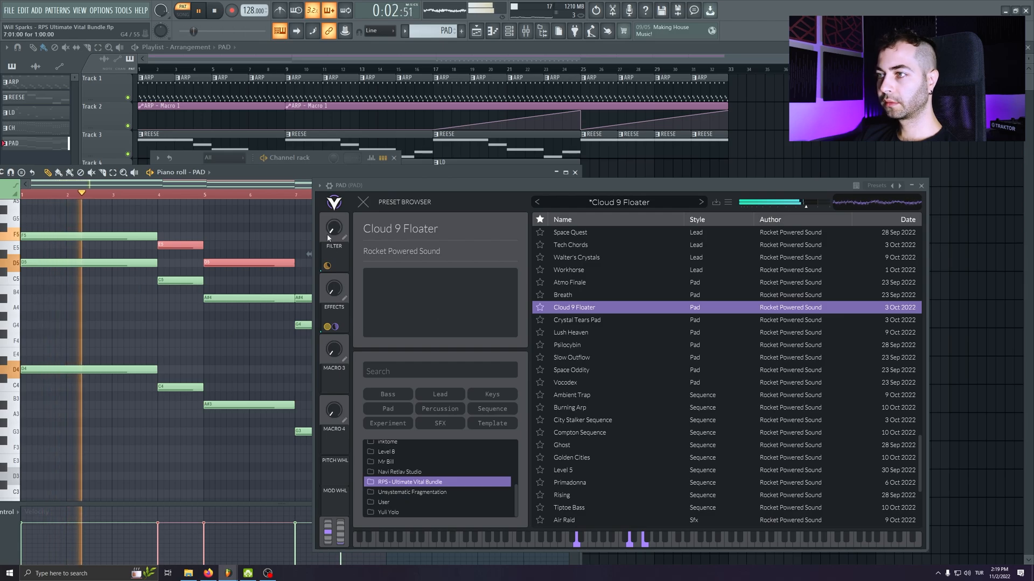
{"action": "mouse_move", "coordinate": [334, 229]}
{"action": "mouse_move", "coordinate": [332, 273]}
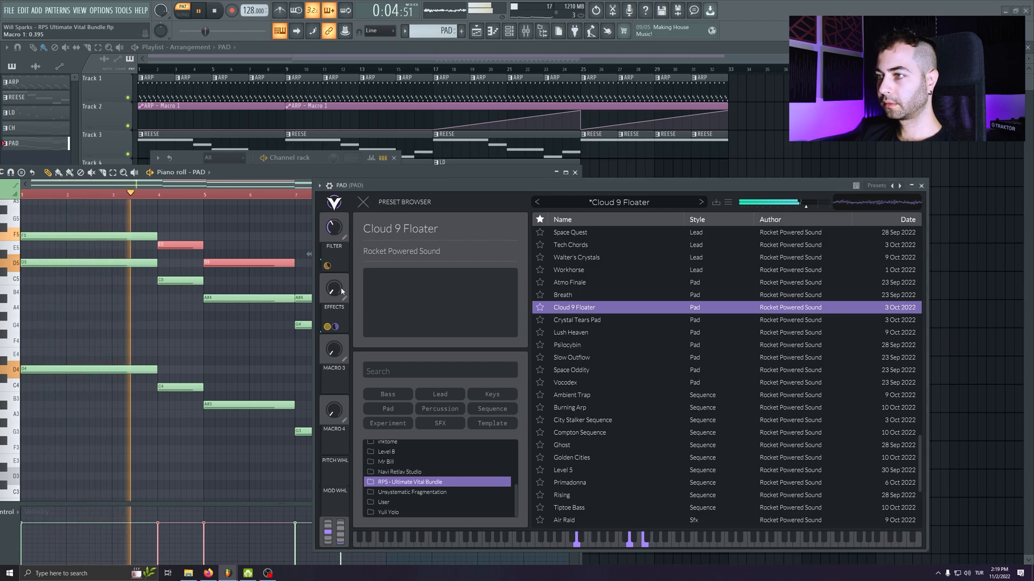
{"action": "left_click_drag", "start_coordinate": [332, 273], "coordinate": [331, 264]}
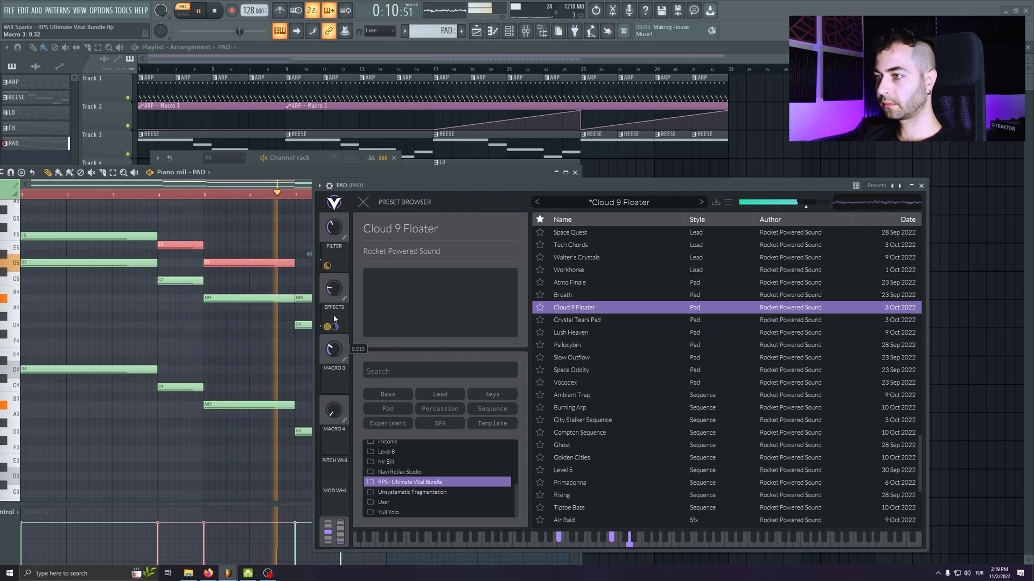
- Load the Crystal Tears Pad preset and transpose all pad notes down one octave
{"action": "left_click", "coordinate": [576, 320]}
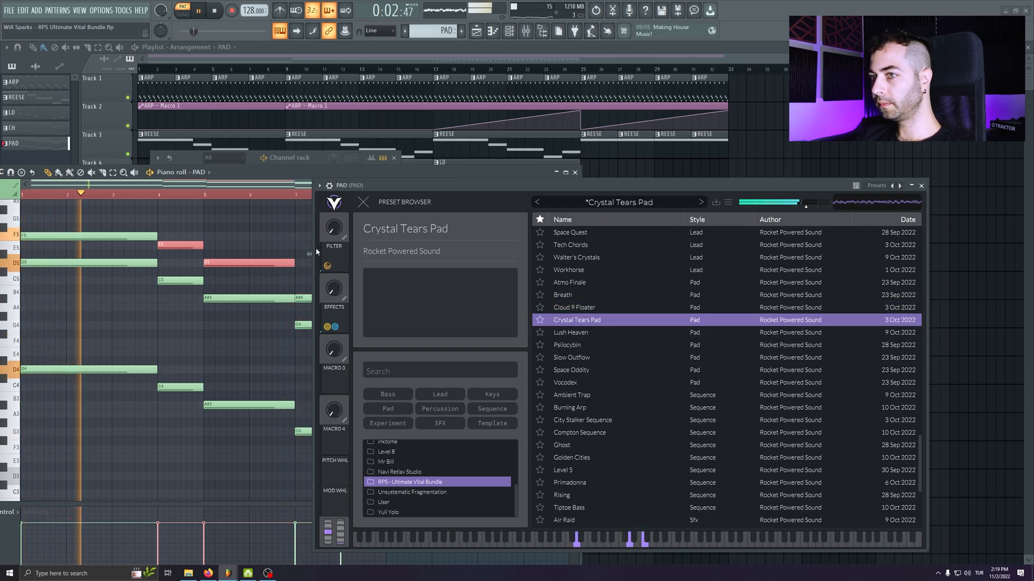
{"action": "key", "text": "ctrl+a"}
{"action": "key", "text": "ctrl+Down"}
- Replay the pad pattern and set the Filter macro of Crystal Tears Pad to about 0.33
{"action": "key", "text": "space"}
{"action": "key", "text": "space"}
{"action": "scroll", "coordinate": [151, 304], "scroll_direction": "down", "scroll_amount": 2}
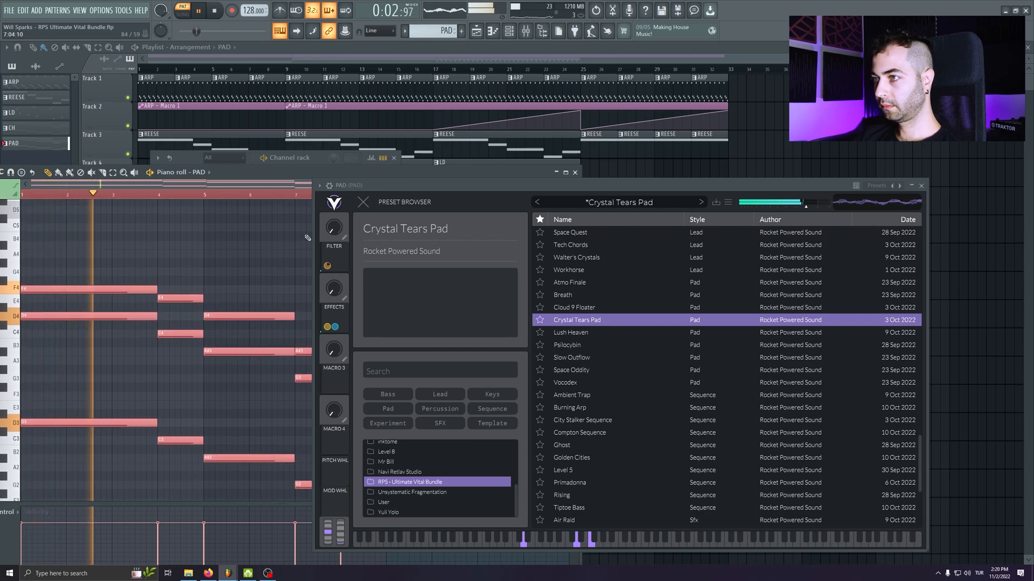
{"action": "left_click_drag", "start_coordinate": [334, 232], "coordinate": [332, 206]}
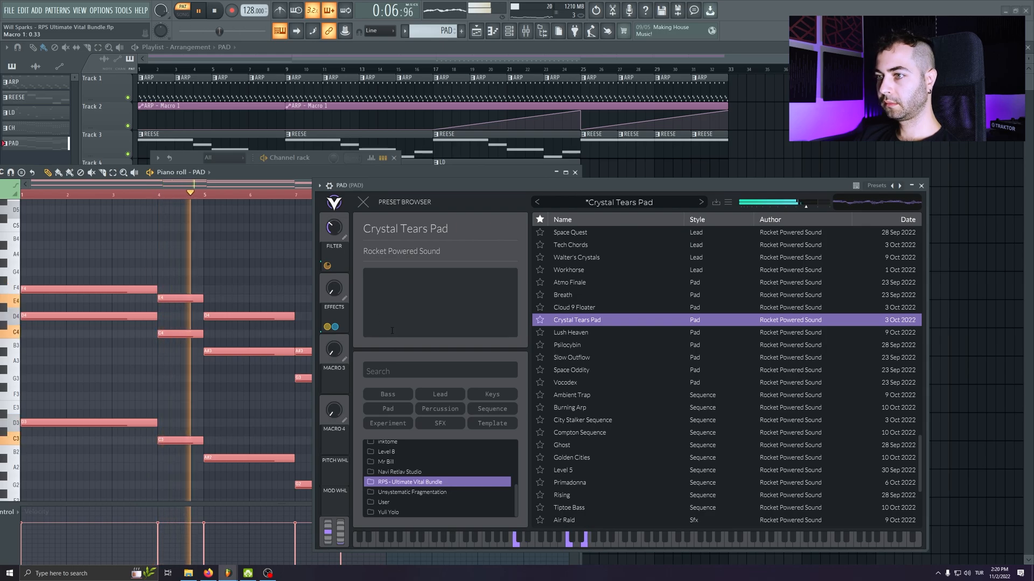
- Close the pad synth and piano roll, and insert Fruity Parametric EQ 2 on the PAD mixer track
{"action": "left_click", "coordinate": [921, 186]}
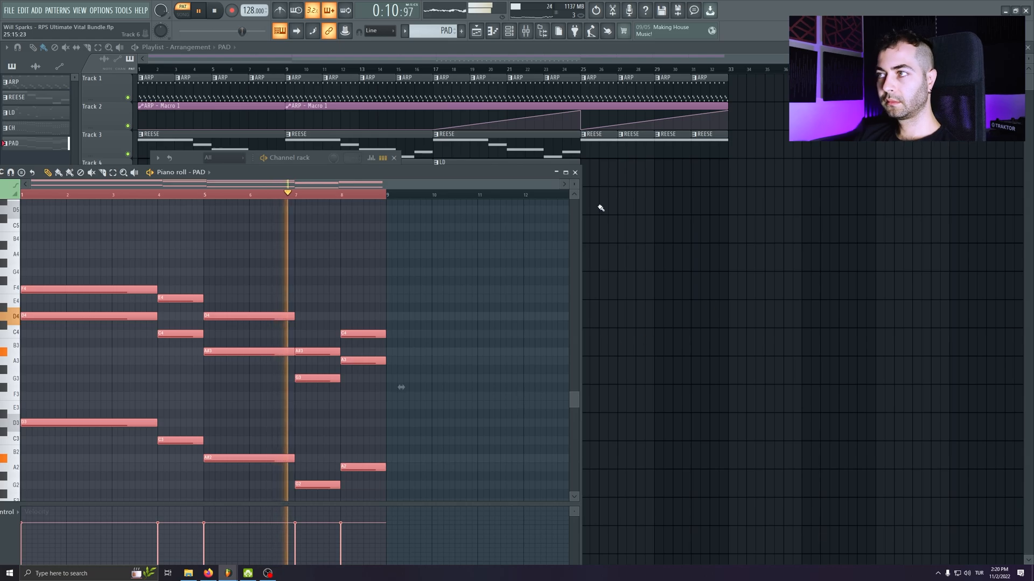
{"action": "left_click", "coordinate": [575, 173]}
{"action": "double_click", "coordinate": [185, 242]}
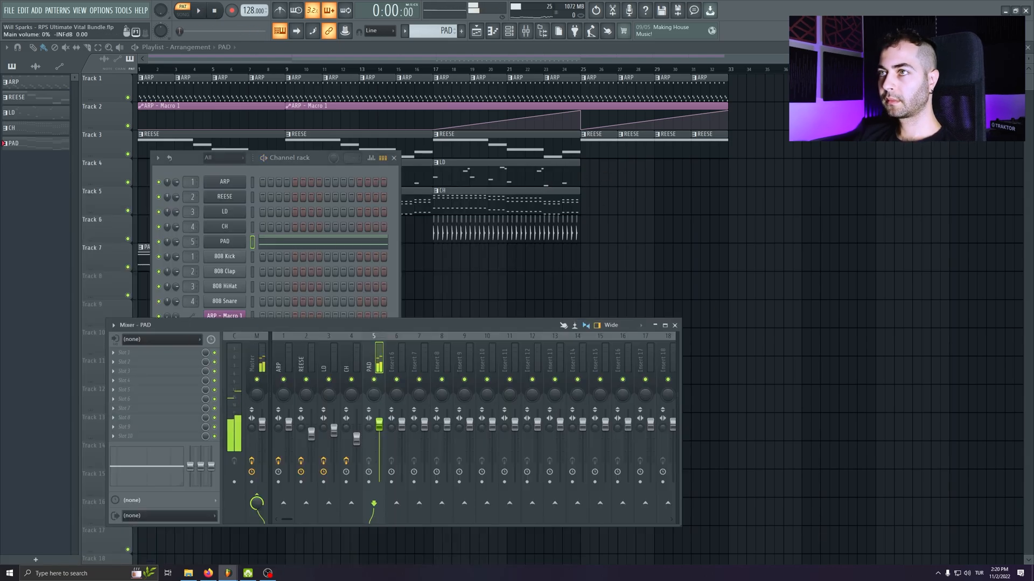
{"action": "left_click", "coordinate": [141, 353]}
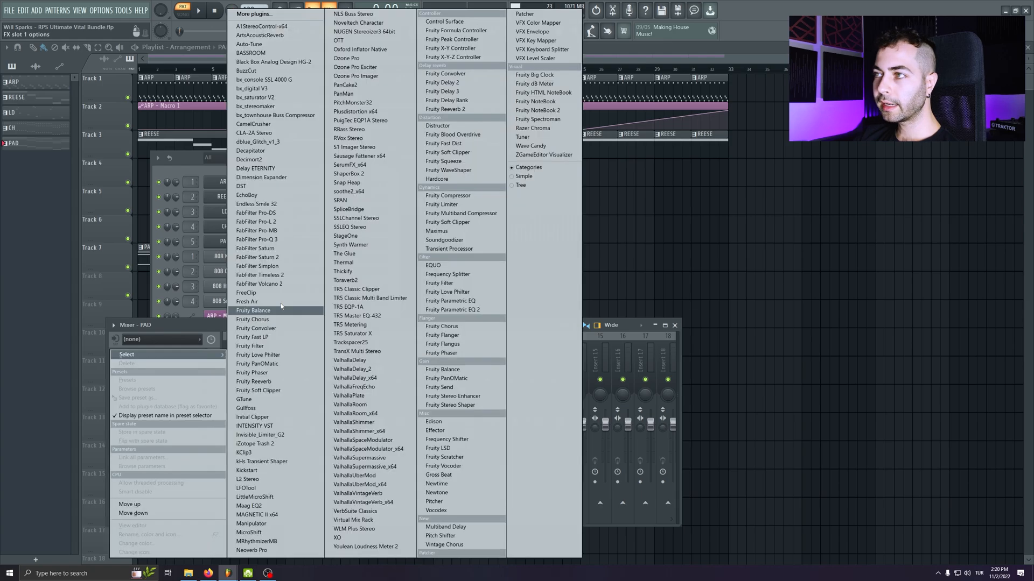
{"action": "left_click", "coordinate": [475, 310]}
- Load the 20Hz + 18kHz cut EQ preset, then raise its low cut and lower its high cut to narrow the pad
{"action": "left_click", "coordinate": [60, 96]}
{"action": "left_click", "coordinate": [204, 177]}
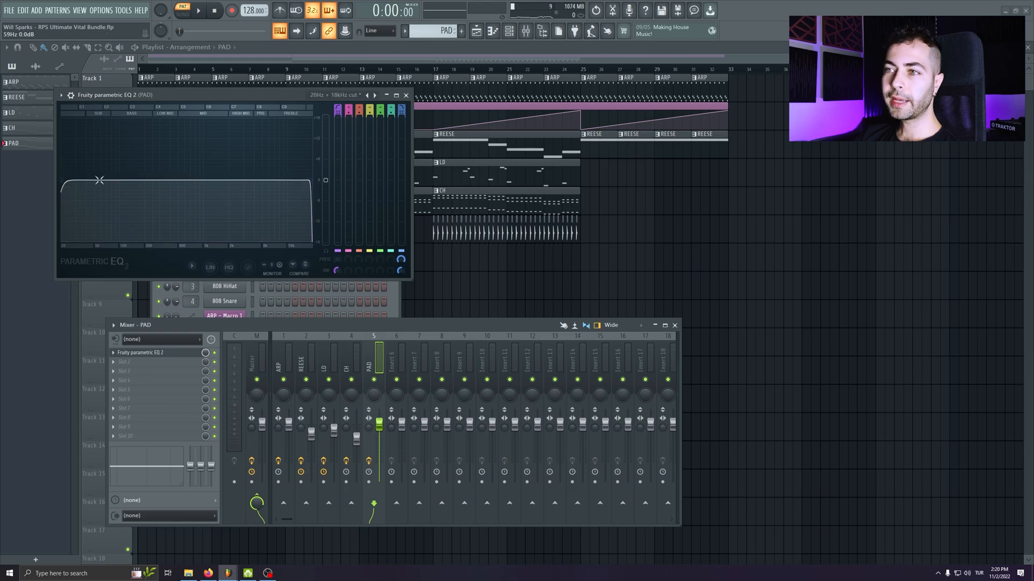
{"action": "left_click_drag", "start_coordinate": [82, 180], "coordinate": [171, 181]}
{"action": "mouse_move", "coordinate": [311, 179]}
{"action": "left_mouse_down"}
{"action": "mouse_move", "coordinate": [274, 180]}
{"action": "mouse_move", "coordinate": [311, 180]}
{"action": "left_mouse_up"}
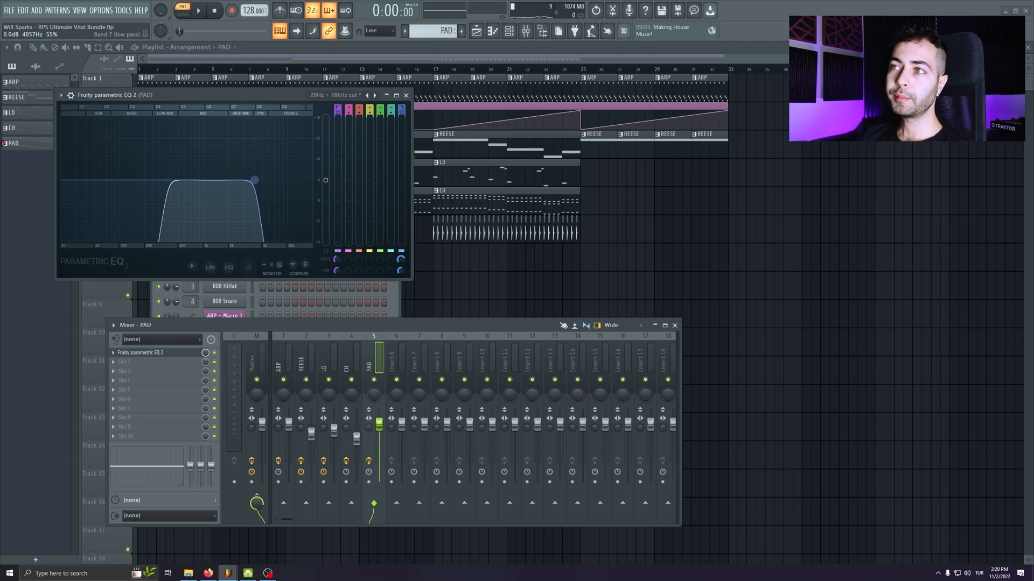
{"action": "key", "text": "space"}
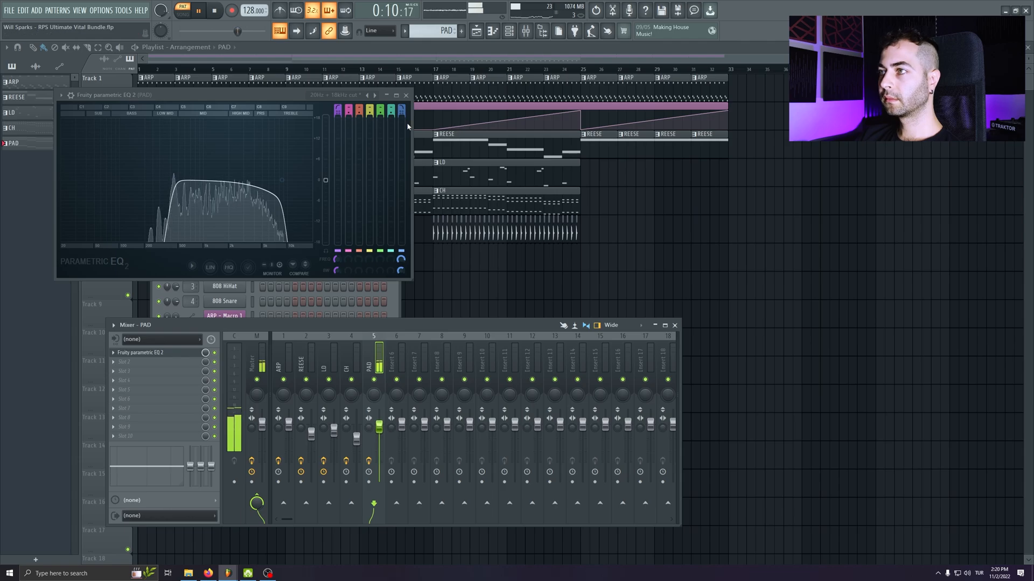
- Return to the playlist in song mode, start playback, and add a second PAD clip at bar 9 on Track 7
{"action": "left_click", "coordinate": [406, 96]}
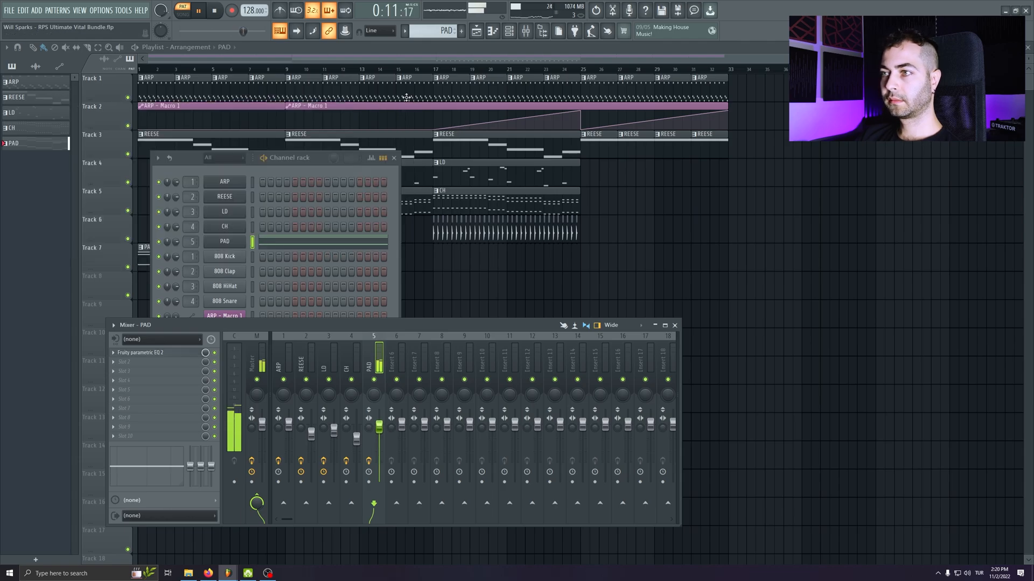
{"action": "left_click", "coordinate": [393, 158]}
{"action": "key", "text": "space"}
{"action": "key", "text": "F9"}
{"action": "key", "text": "l"}
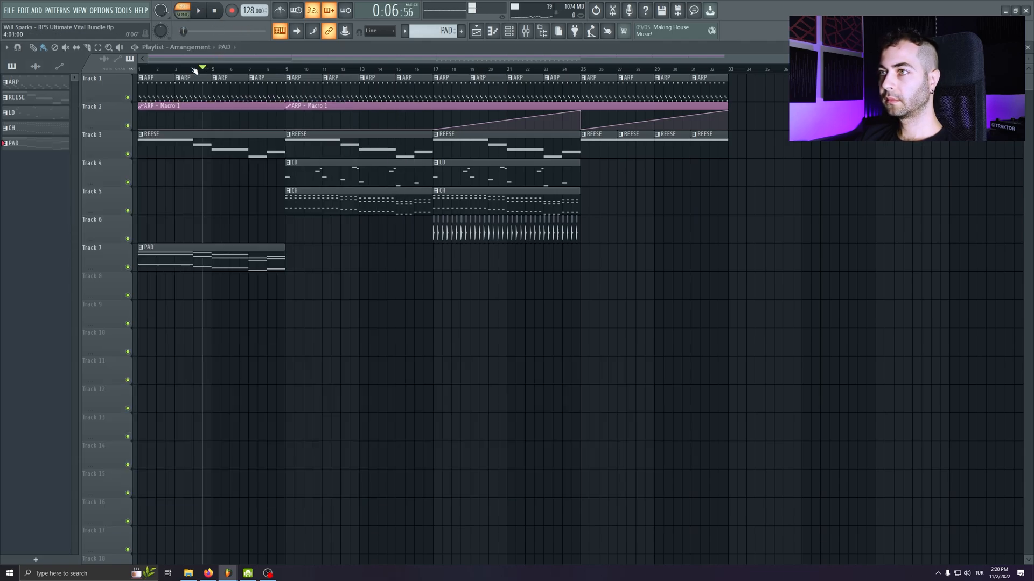
{"action": "key", "text": "space"}
{"action": "left_click", "coordinate": [301, 259]}
- Lower the PAD mixer volume to about 67% (-8.0 dB) and add a third PAD clip at bar 17 on Track 7
{"action": "left_click", "coordinate": [526, 30]}
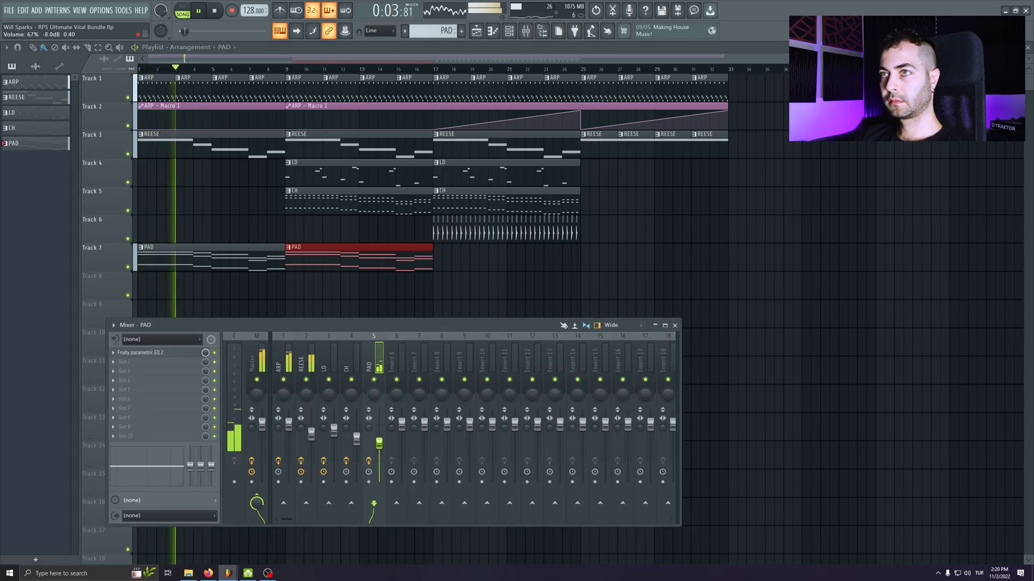
{"action": "key", "text": "F9"}
{"action": "left_click", "coordinate": [455, 258]}
{"action": "left_click", "coordinate": [671, 312]}
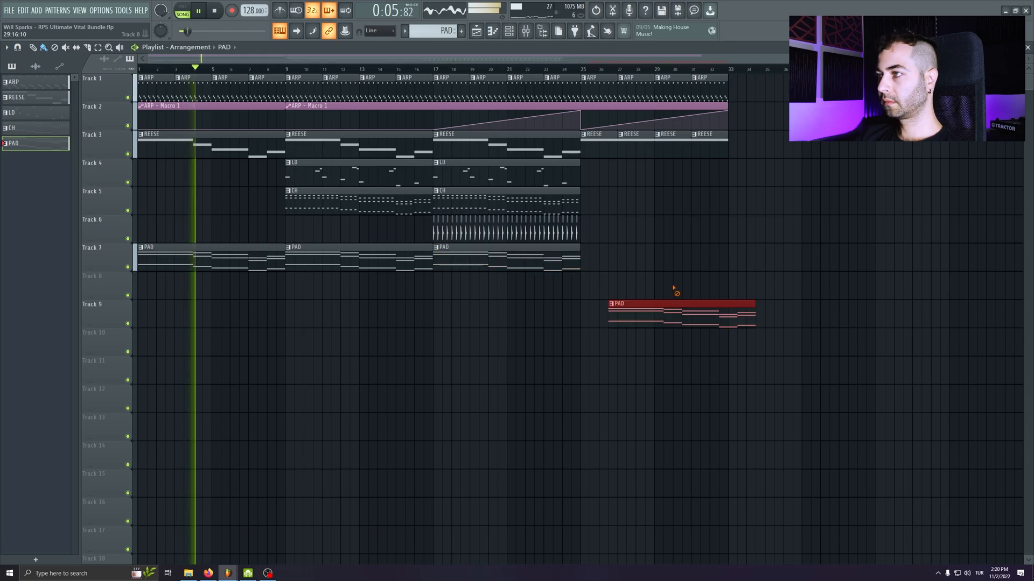
{"action": "right_click", "coordinate": [670, 313]}
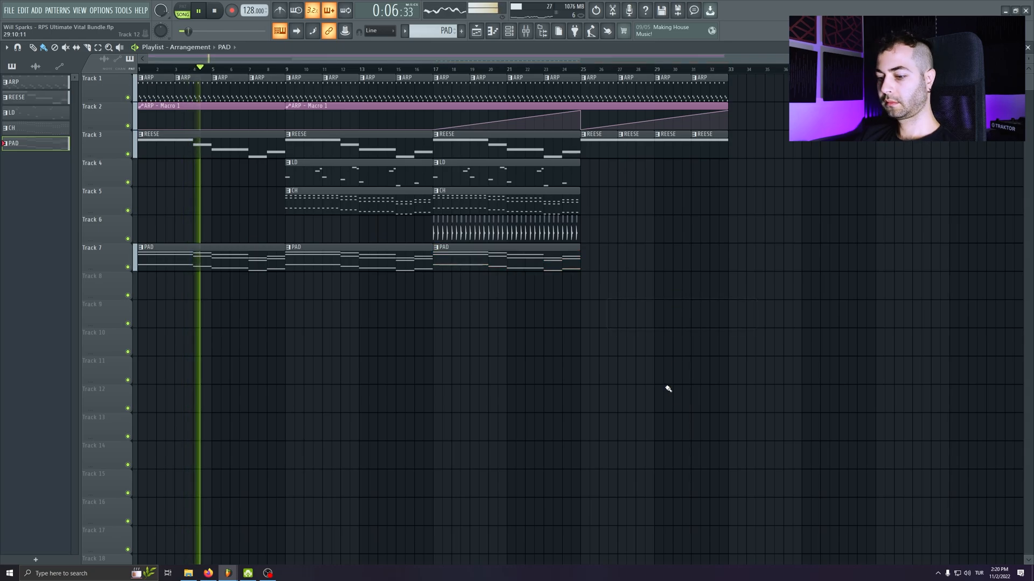
- Check the CH, LD and ARP mixer tracks during playback and raise the CH fader slightly
{"action": "left_click", "coordinate": [525, 32]}
{"action": "left_click", "coordinate": [352, 355]}
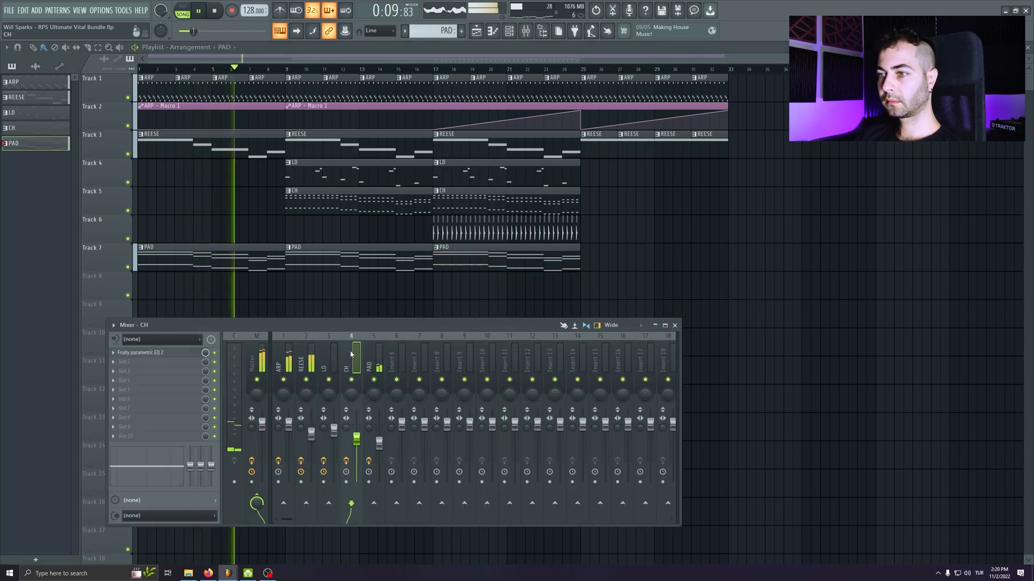
{"action": "left_click", "coordinate": [334, 350]}
{"action": "left_click_drag", "start_coordinate": [148, 367], "coordinate": [149, 371]}
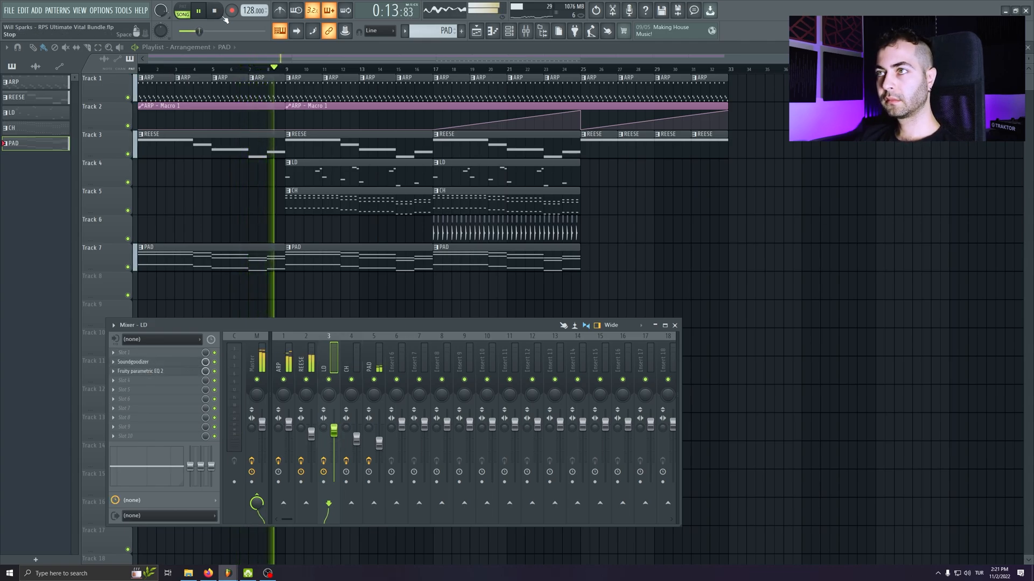
{"action": "left_click", "coordinate": [289, 362]}
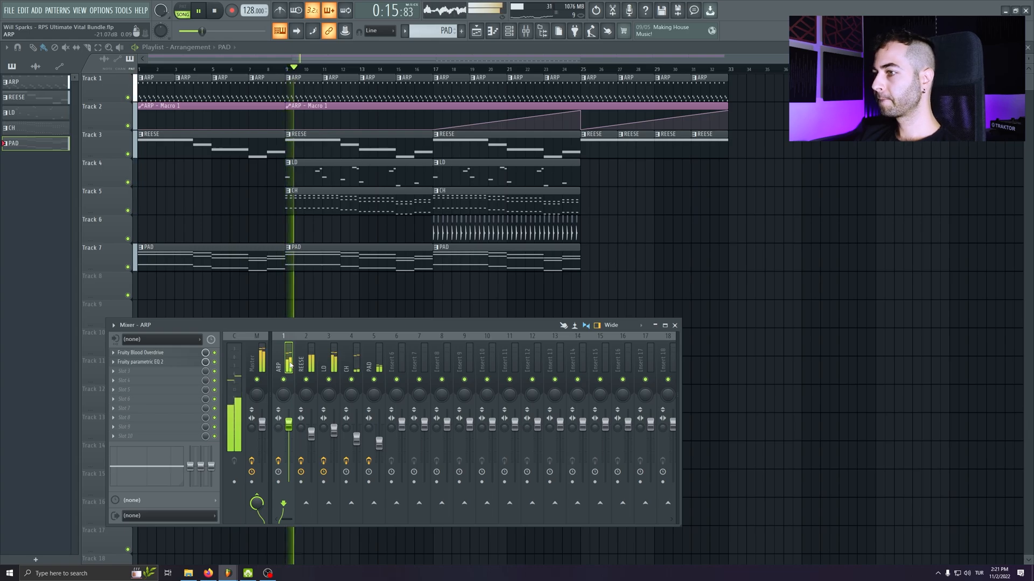
{"action": "left_click_drag", "start_coordinate": [357, 440], "coordinate": [357, 436]}
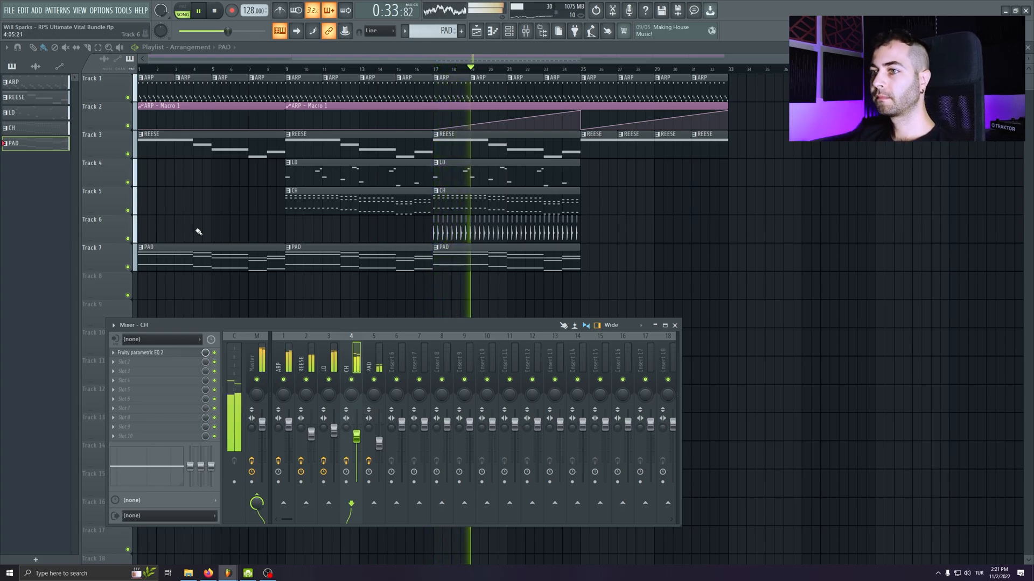
- Move the PAD clips up to Track 6 above the drums and fill bars 25 to 33 with four two-bar PAD clips
{"action": "scroll", "coordinate": [117, 259], "scroll_direction": "up", "scroll_amount": 1}
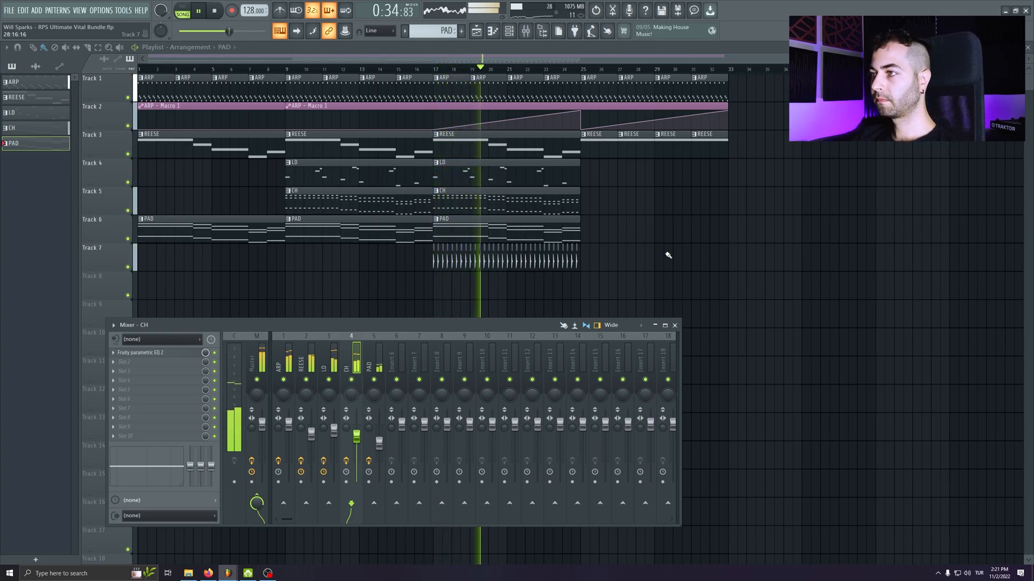
{"action": "left_click", "coordinate": [532, 225]}
{"action": "left_click_drag", "start_coordinate": [607, 226], "coordinate": [599, 224]}
{"action": "mouse_move", "coordinate": [725, 227]}
{"action": "left_mouse_down"}
{"action": "mouse_move", "coordinate": [619, 227]}
{"action": "mouse_move", "coordinate": [717, 231]}
{"action": "left_mouse_up"}
{"action": "left_click", "coordinate": [628, 228]}
{"action": "right_click", "coordinate": [629, 231]}
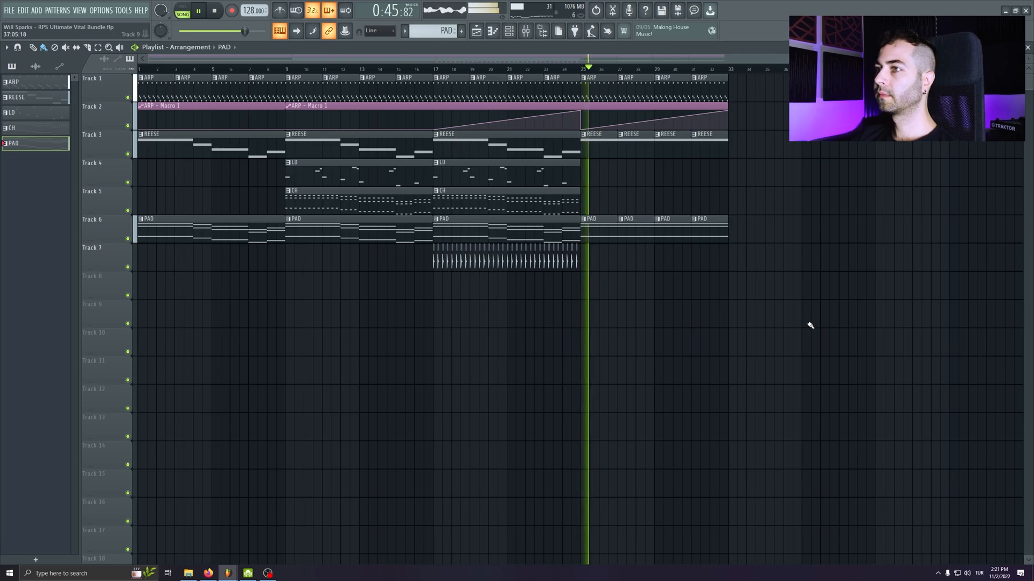
{"action": "left_click", "coordinate": [214, 12]}
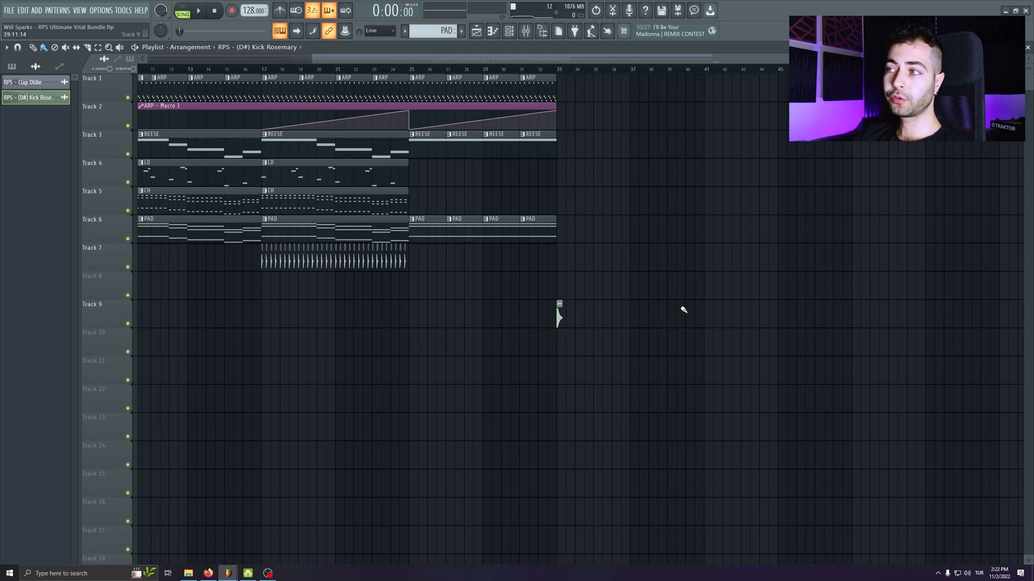
- Duplicate the Kick Rosemary sample on every beat of Track 9 for eight bars starting at bar 33
{"action": "scroll", "coordinate": [623, 292], "scroll_direction": "up", "scroll_amount": 4}
{"action": "left_click_drag", "start_coordinate": [525, 312], "coordinate": [456, 328]}
{"action": "key", "text": "ctrl+b"}
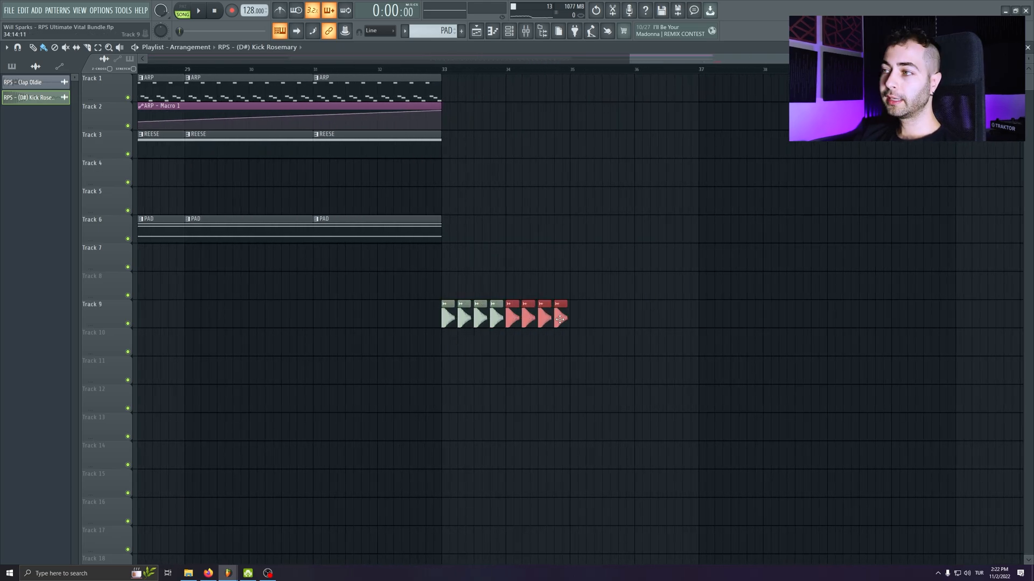
{"action": "mouse_move", "coordinate": [652, 317]}
{"action": "left_mouse_down"}
{"action": "mouse_move", "coordinate": [610, 329]}
{"action": "mouse_move", "coordinate": [435, 324]}
{"action": "mouse_move", "coordinate": [601, 317]}
{"action": "mouse_move", "coordinate": [579, 318]}
{"action": "left_mouse_up"}
{"action": "mouse_move", "coordinate": [791, 319]}
{"action": "left_mouse_down"}
{"action": "mouse_move", "coordinate": [429, 338]}
{"action": "mouse_move", "coordinate": [504, 318]}
{"action": "mouse_move", "coordinate": [703, 326]}
{"action": "left_mouse_up"}
{"action": "left_click_drag", "start_coordinate": [975, 319], "coordinate": [377, 351]}
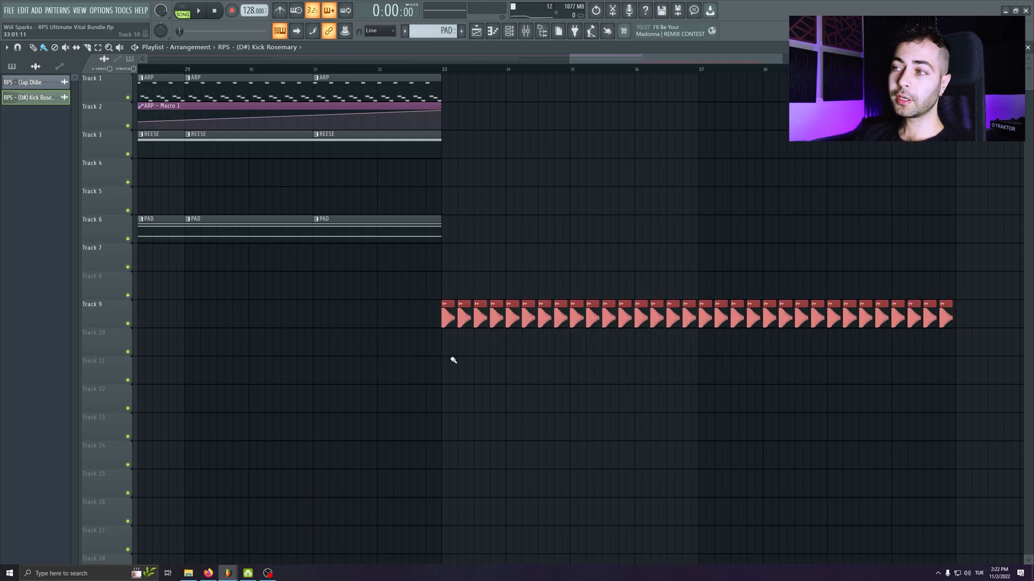
- Route the Kick Rosemary sample to mixer track 7 and name that track Kick
{"action": "scroll", "coordinate": [403, 363], "scroll_direction": "up", "scroll_amount": 4}
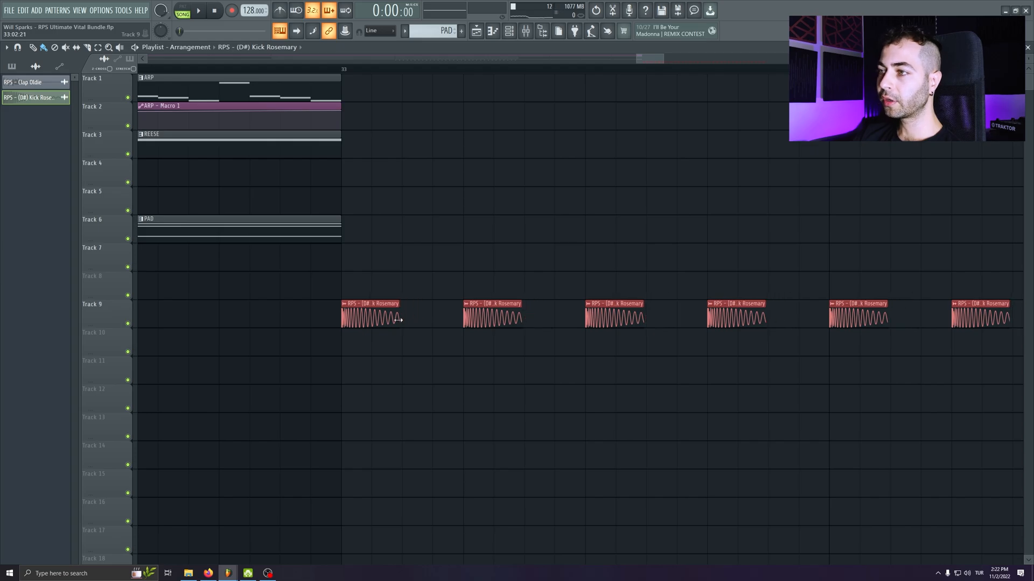
{"action": "double_click", "coordinate": [380, 317]}
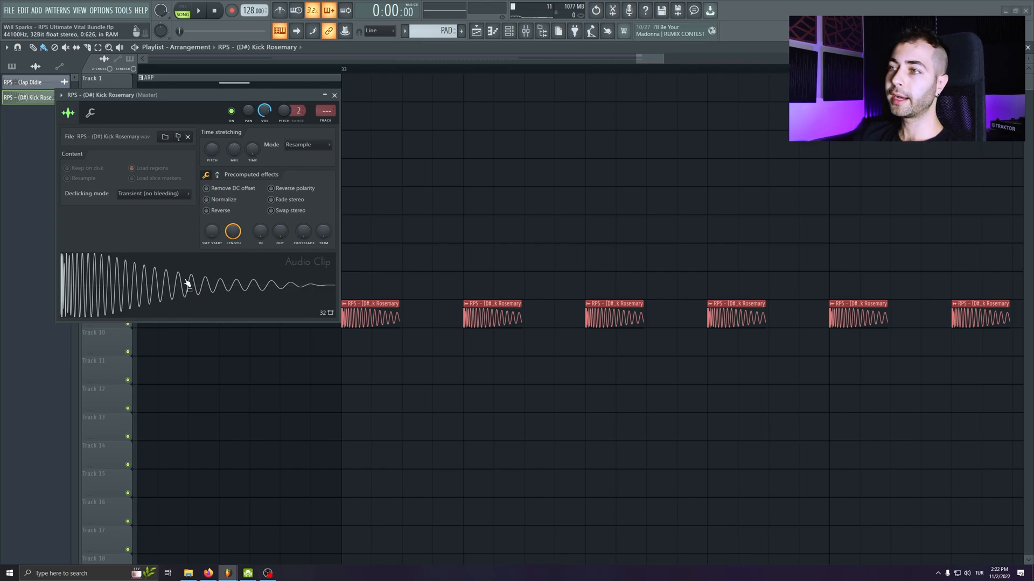
{"action": "left_click_drag", "start_coordinate": [325, 112], "coordinate": [321, 108]}
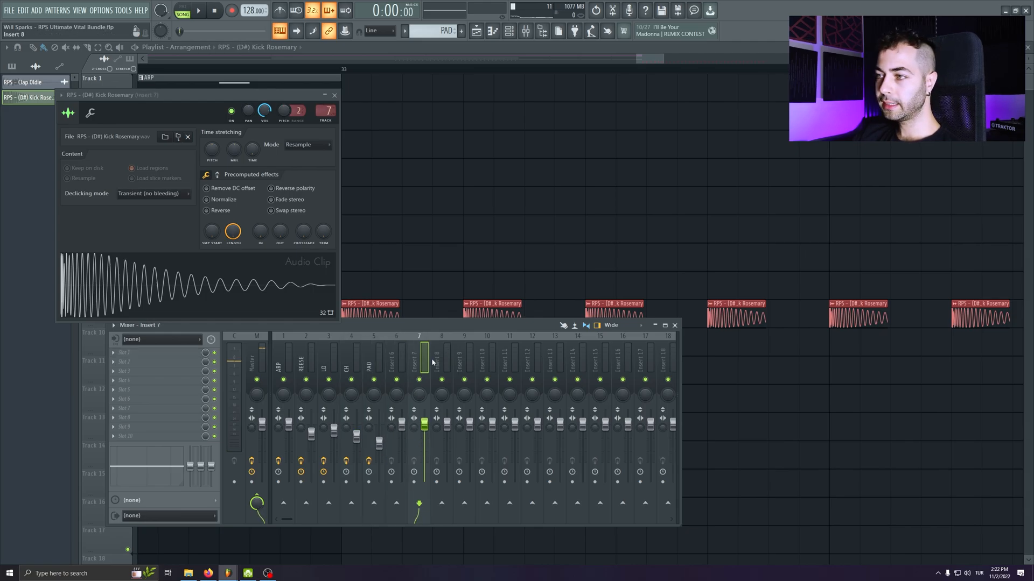
{"action": "key", "text": "F2"}
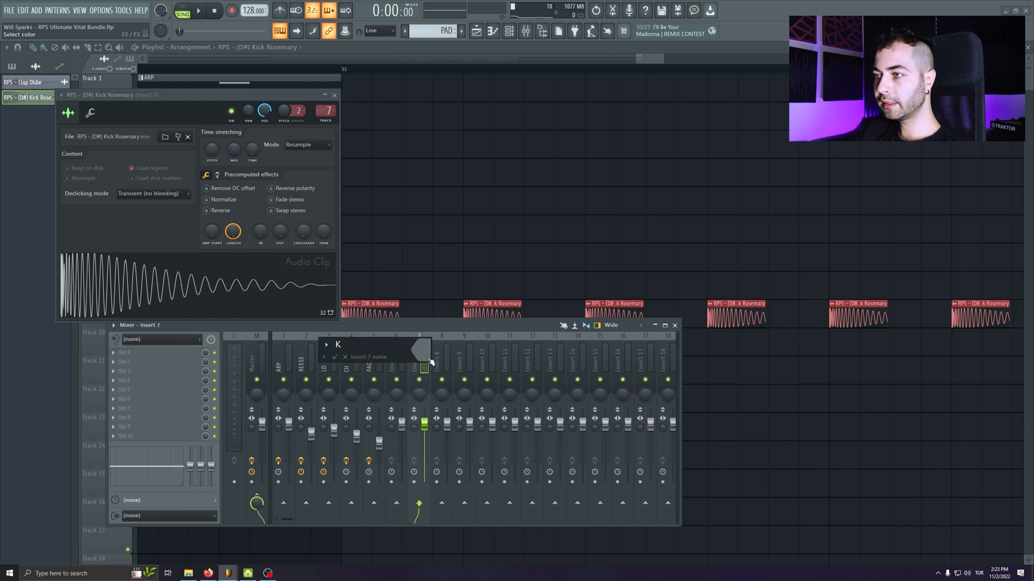
{"action": "type", "text": "Kick"}
{"action": "key", "text": "Return"}
- Insert Patcher on the Kick mixer track and load its Simple EQ - Bassdrum preset
{"action": "left_click", "coordinate": [124, 352]}
{"action": "left_click", "coordinate": [9, 43]}
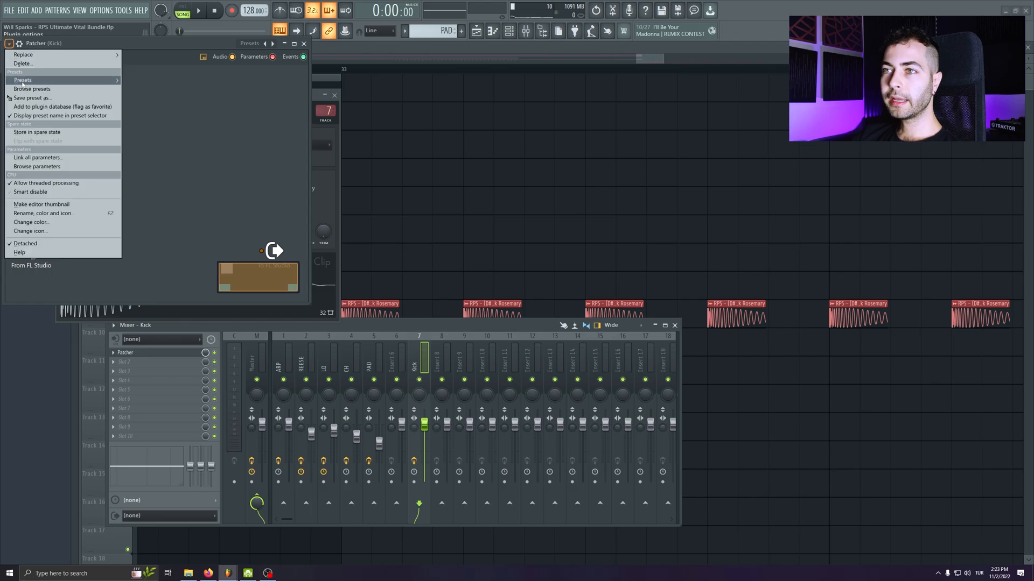
{"action": "mouse_move", "coordinate": [24, 80]}
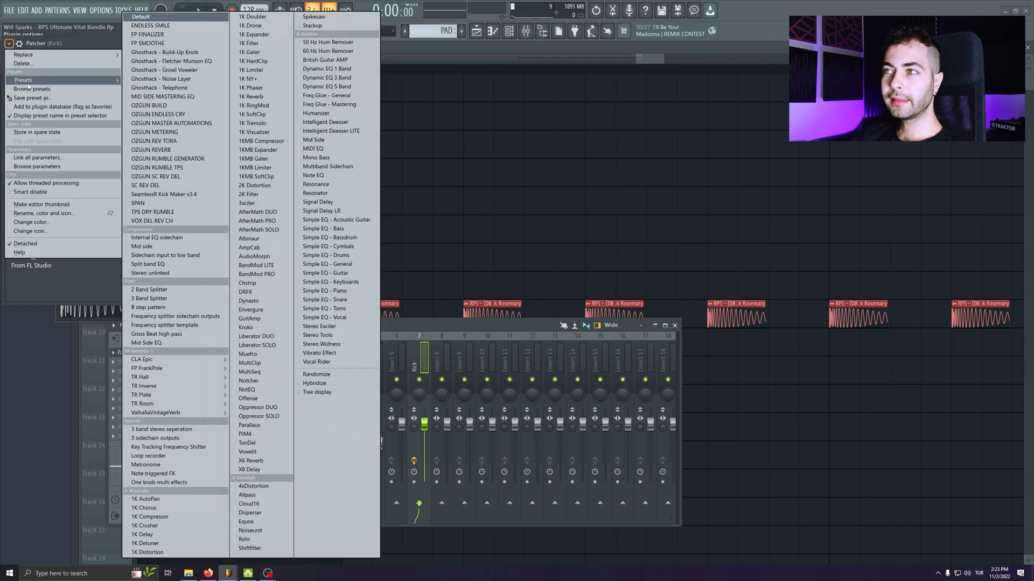
{"action": "left_click", "coordinate": [329, 237]}
{"action": "left_click_drag", "start_coordinate": [111, 43], "coordinate": [354, 221]}
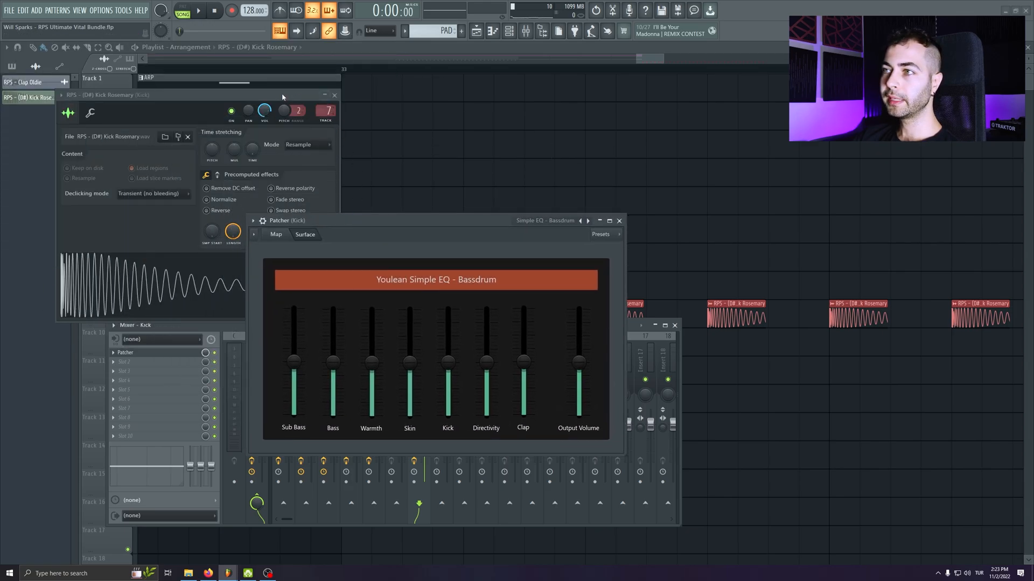
- Audition the kick, set its declicking mode to Generic (bleeding), and trim the kick clips slightly shorter
{"action": "left_click_drag", "start_coordinate": [282, 96], "coordinate": [295, 89]}
{"action": "key", "text": "F9"}
{"action": "key", "text": "space"}
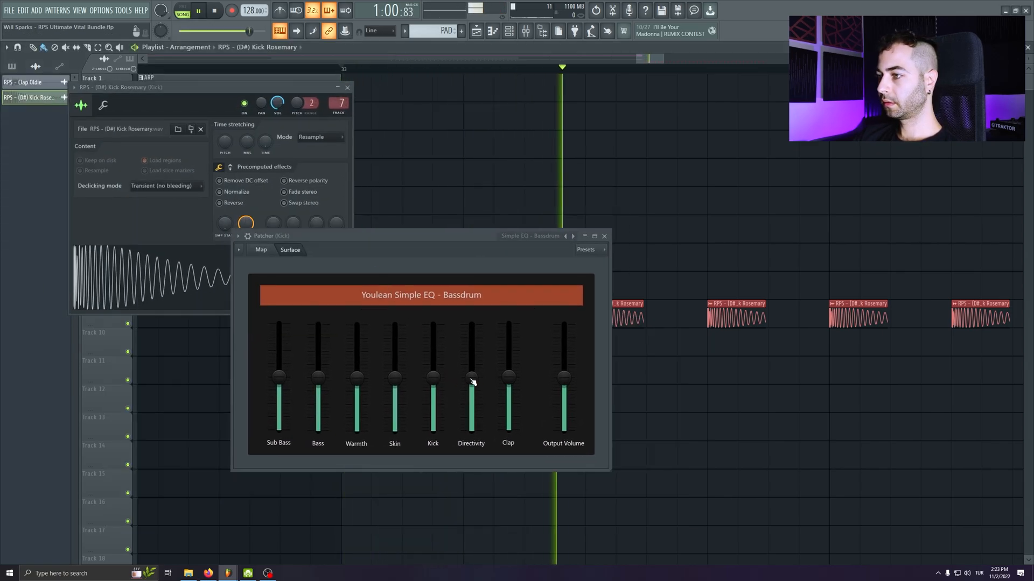
{"action": "key", "text": "space"}
{"action": "left_click", "coordinate": [166, 186]}
{"action": "left_click", "coordinate": [169, 225]}
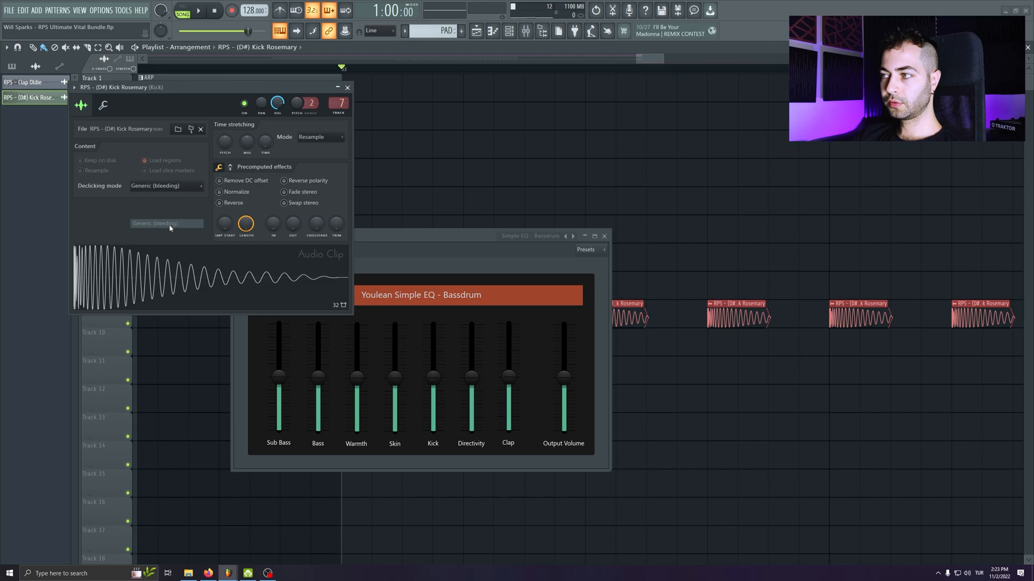
{"action": "left_click", "coordinate": [348, 87]}
{"action": "scroll", "coordinate": [342, 327], "scroll_direction": "up", "scroll_amount": 3}
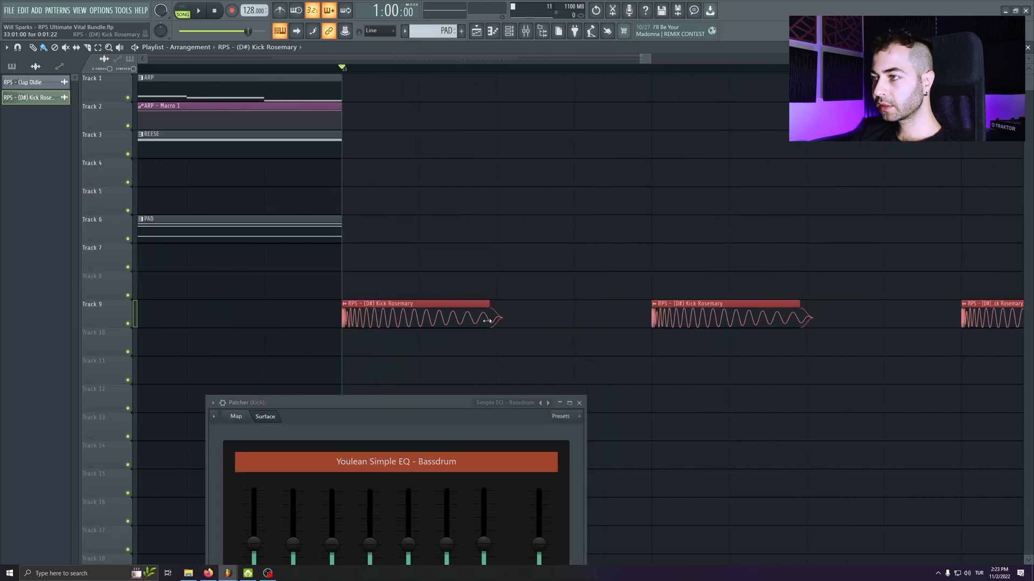
- Raise Directivity slightly in the Simple EQ - Bassdrum surface while the kick plays
{"action": "left_click_drag", "start_coordinate": [455, 403], "coordinate": [442, 293]}
{"action": "key", "text": "space"}
{"action": "left_click_drag", "start_coordinate": [432, 435], "coordinate": [433, 408]}
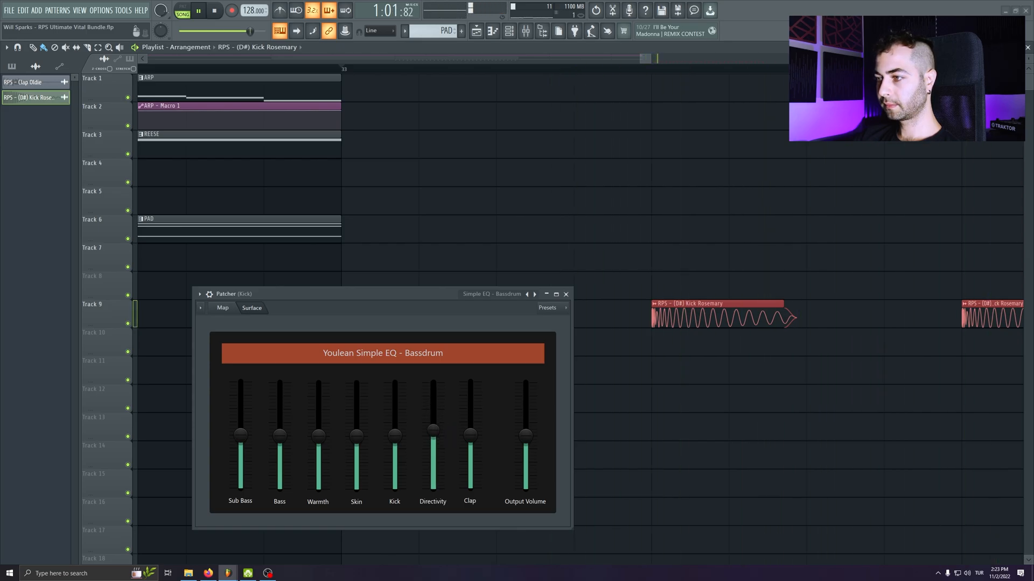
{"action": "key", "text": "space"}
- Play the kick with the mixer open and lower the Kick track's volume to slightly below 82% (-4.3 dB)
{"action": "key", "text": "F9"}
{"action": "left_click_drag", "start_coordinate": [440, 296], "coordinate": [836, 261]}
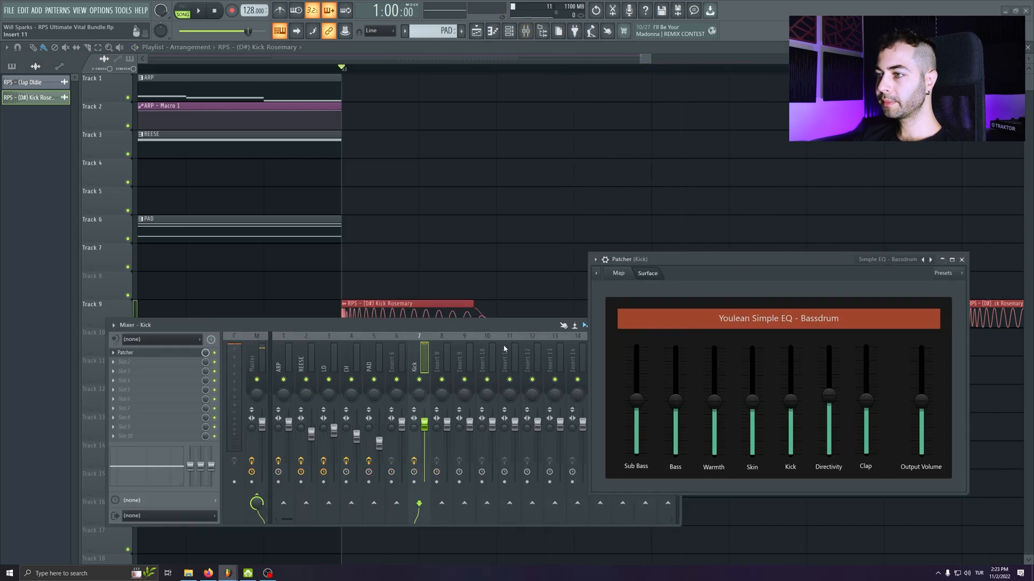
{"action": "key", "text": "space"}
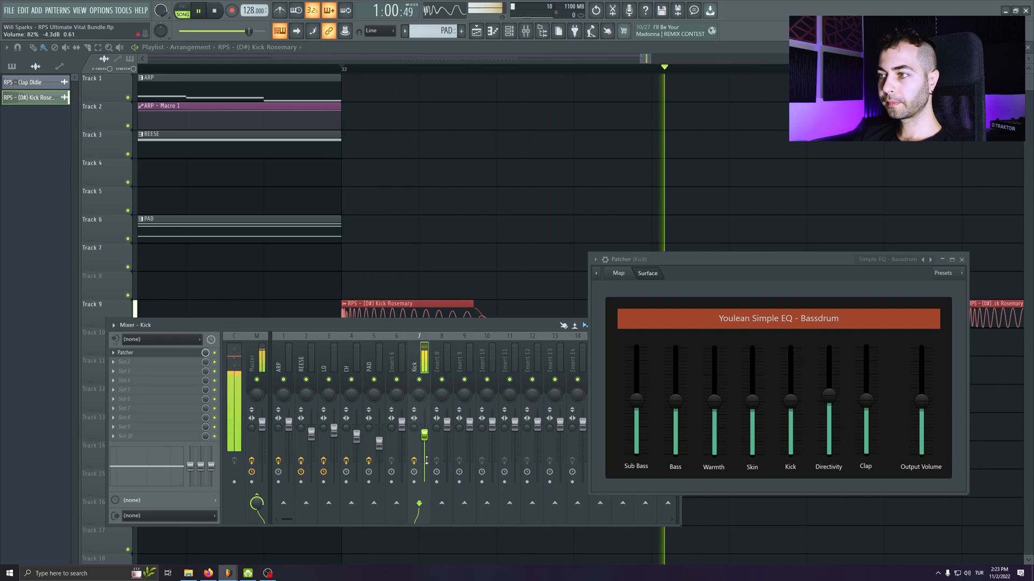
{"action": "left_click_drag", "start_coordinate": [426, 460], "coordinate": [426, 466]}
- Try boosting Directivity and Bass in the kick's Simple EQ during playback
{"action": "left_click_drag", "start_coordinate": [828, 396], "coordinate": [829, 377]}
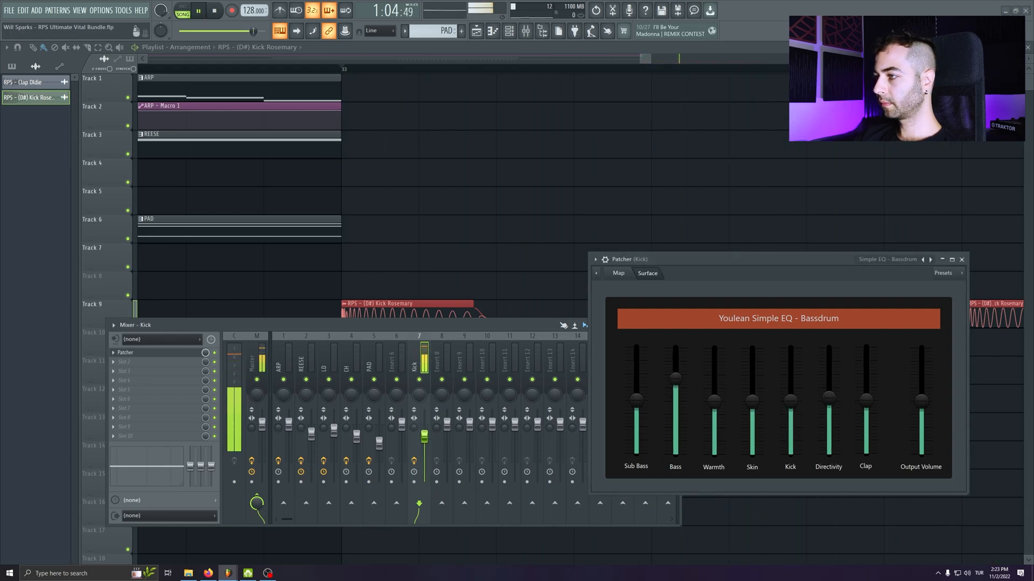
{"action": "left_click_drag", "start_coordinate": [675, 378], "coordinate": [675, 386]}
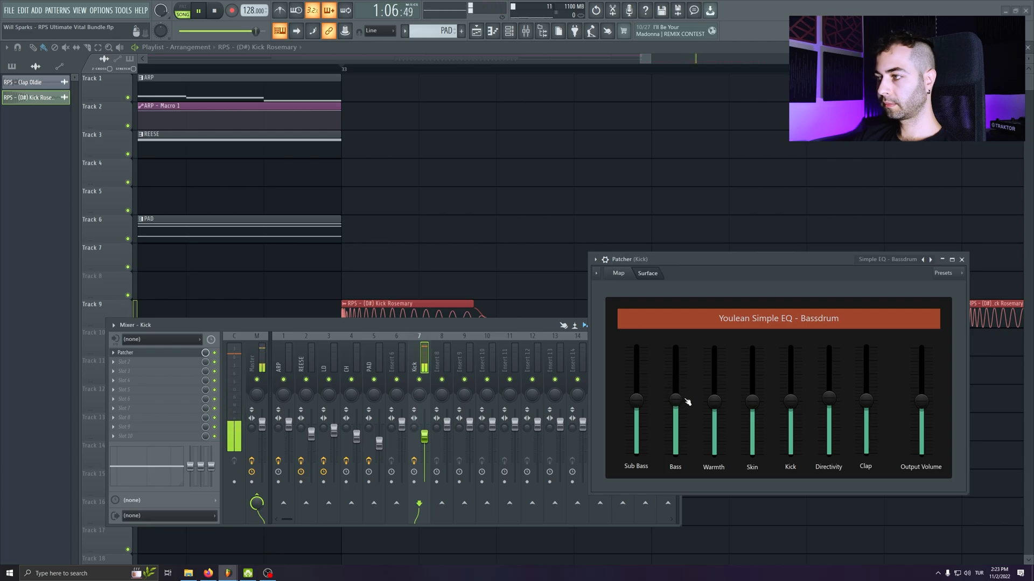
- Raise Sub Bass slightly in the kick's Simple EQ - Bassdrum while trying small Clap and Kick adjustments
{"action": "mouse_move", "coordinate": [867, 401]}
{"action": "left_mouse_down"}
{"action": "mouse_move", "coordinate": [866, 371]}
{"action": "mouse_move", "coordinate": [865, 399]}
{"action": "left_mouse_up"}
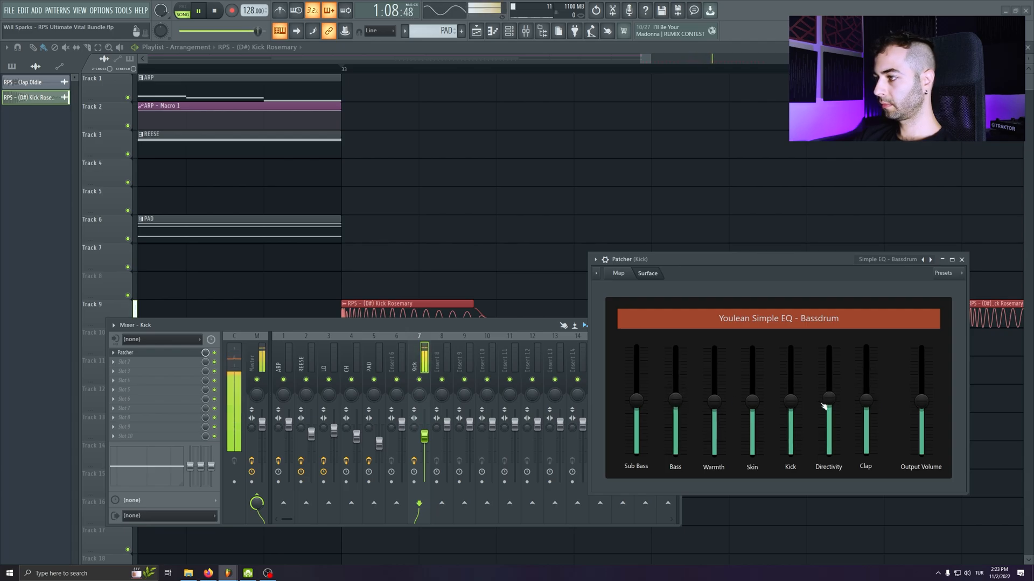
{"action": "left_click_drag", "start_coordinate": [790, 400], "coordinate": [753, 400]}
{"action": "left_click_drag", "start_coordinate": [636, 399], "coordinate": [636, 387]}
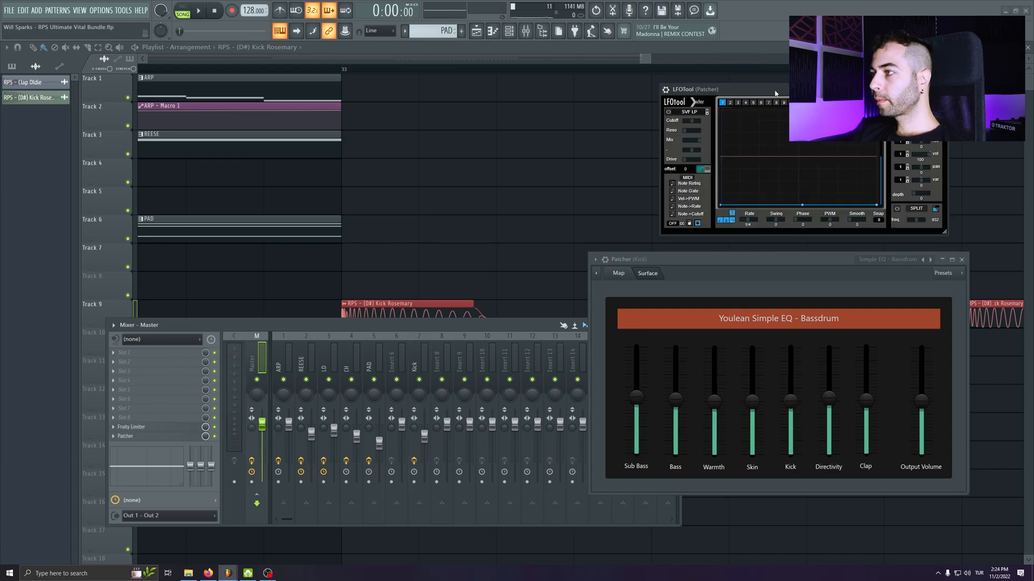
- Play the drop kick from bar 33, raise Clap slightly in the Simple EQ, and show the Patcher's wrapper mix controls
{"action": "left_click_drag", "start_coordinate": [775, 93], "coordinate": [779, 98]}
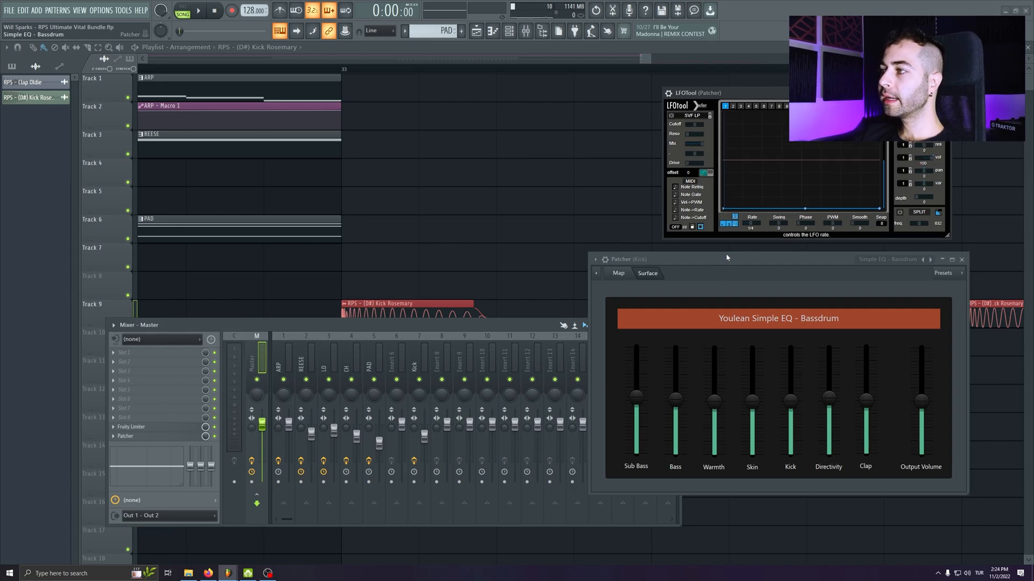
{"action": "left_click_drag", "start_coordinate": [726, 257], "coordinate": [725, 261]}
{"action": "key", "text": "space"}
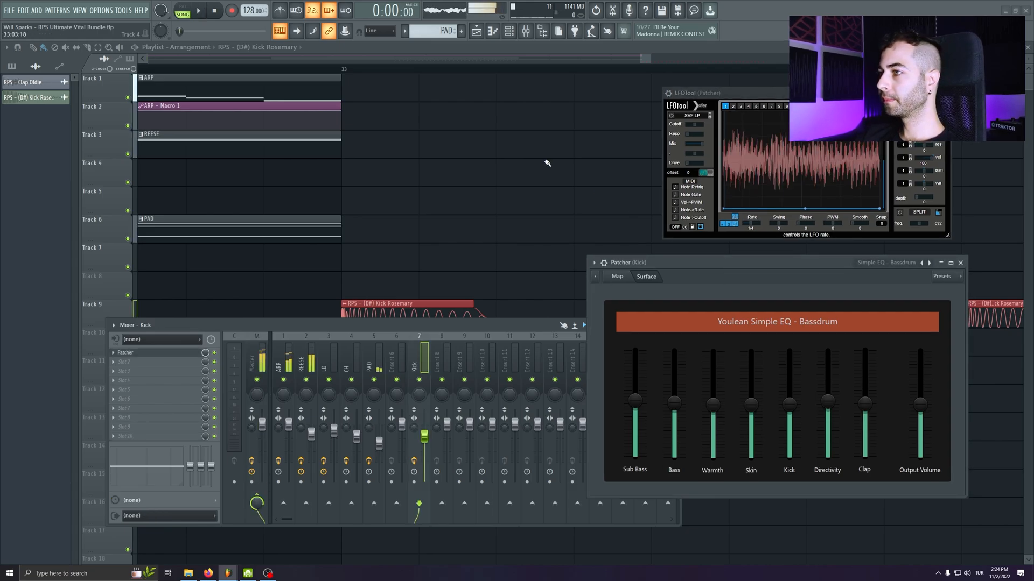
{"action": "left_click", "coordinate": [342, 68]}
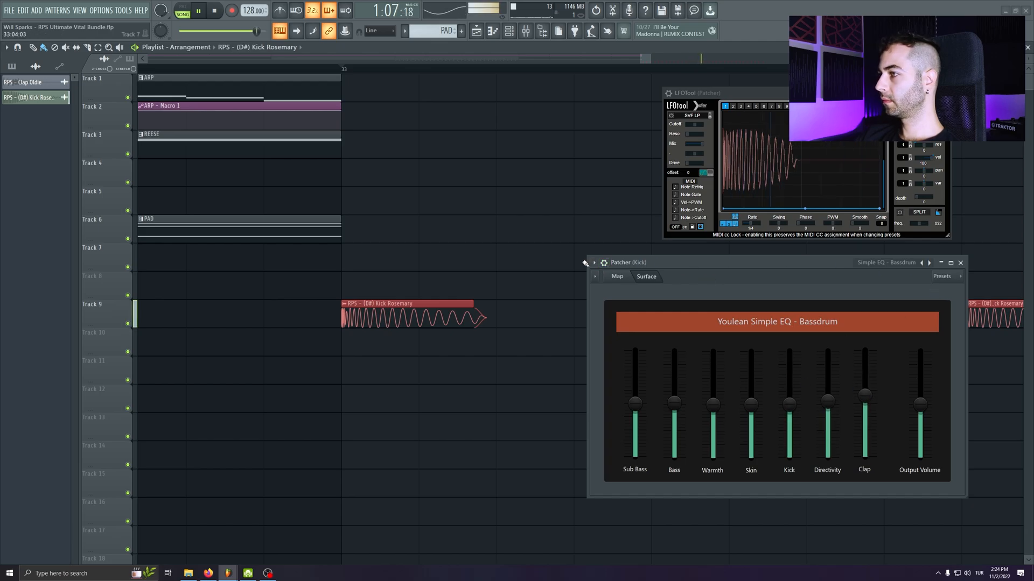
{"action": "left_click", "coordinate": [604, 263]}
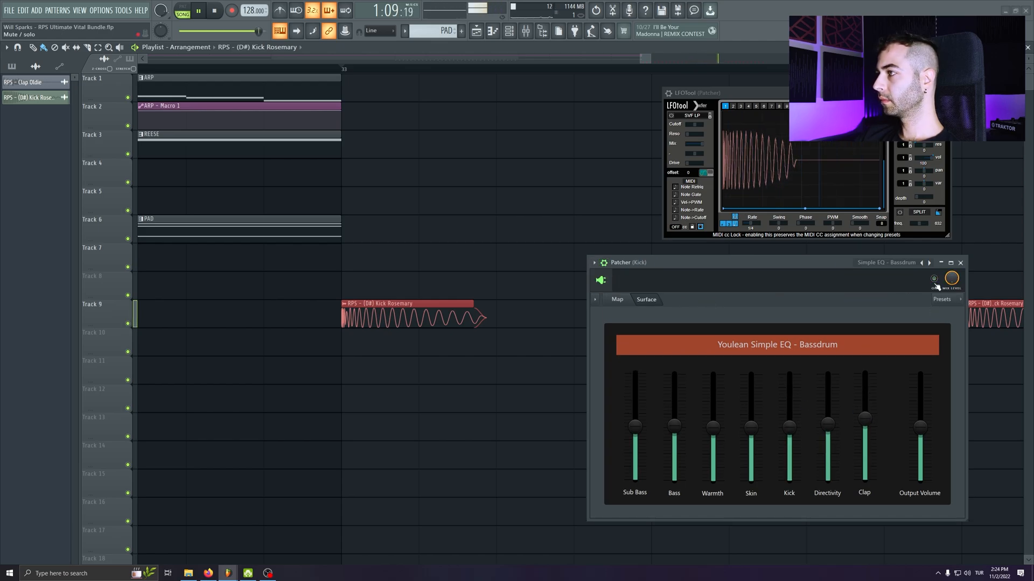
{"action": "key", "text": "space"}
{"action": "key", "text": "Escape"}
{"action": "key", "text": "F9"}
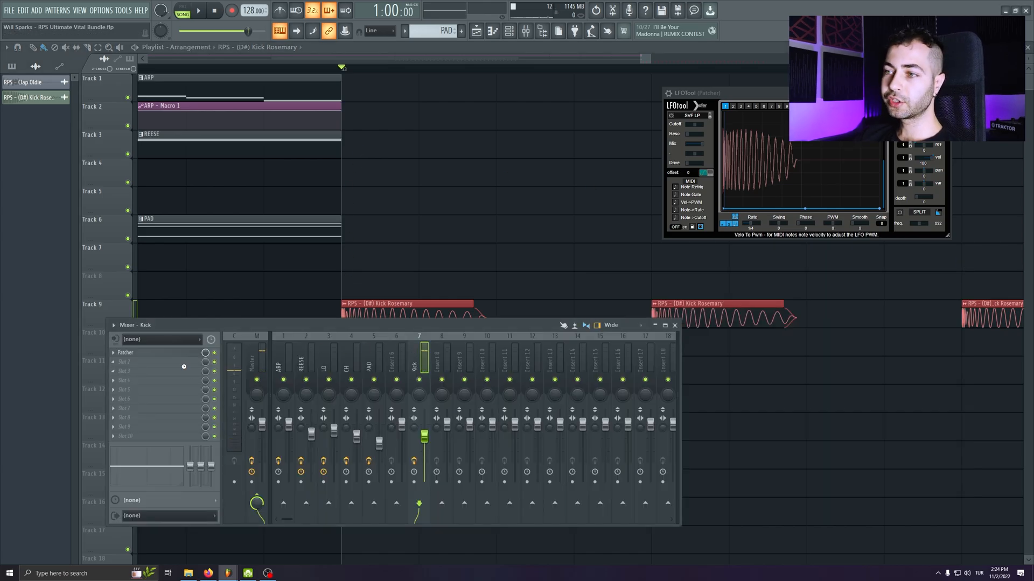
- Load Fruity parametric EQ 2 into the Kick mixer track's second effect slot
{"action": "key", "text": "F9"}
{"action": "scroll", "coordinate": [528, 111], "scroll_direction": "down", "scroll_amount": 2}
{"action": "left_click", "coordinate": [527, 36]}
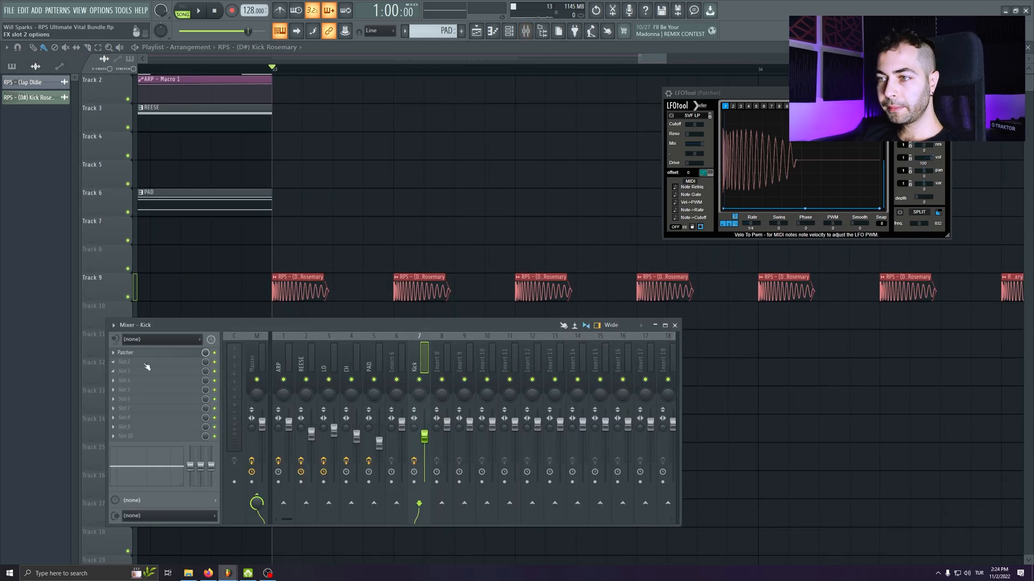
{"action": "left_click", "coordinate": [147, 367]}
{"action": "left_click", "coordinate": [450, 304]}
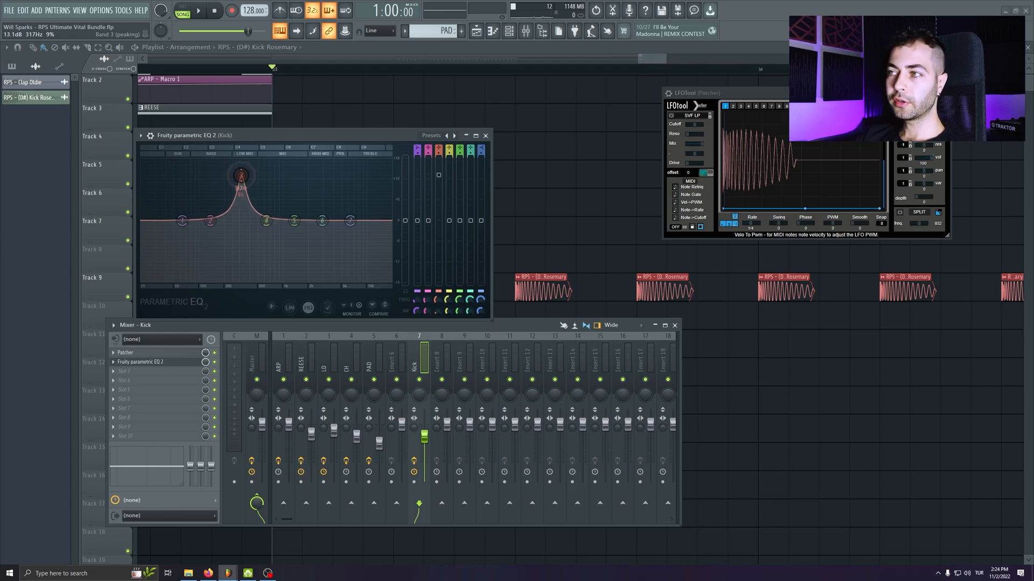
- Sweep a narrow boost on the kick EQ's band 3 during playback, and turn it into a moderate cut at 270 Hz
{"action": "key", "text": "space"}
{"action": "left_click_drag", "start_coordinate": [240, 175], "coordinate": [233, 172]}
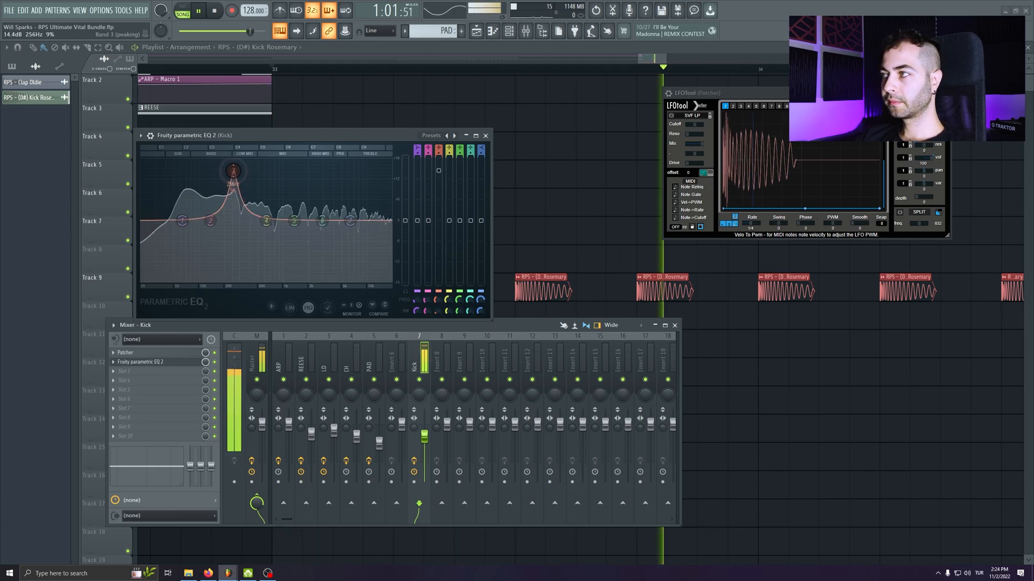
{"action": "key", "text": "space"}
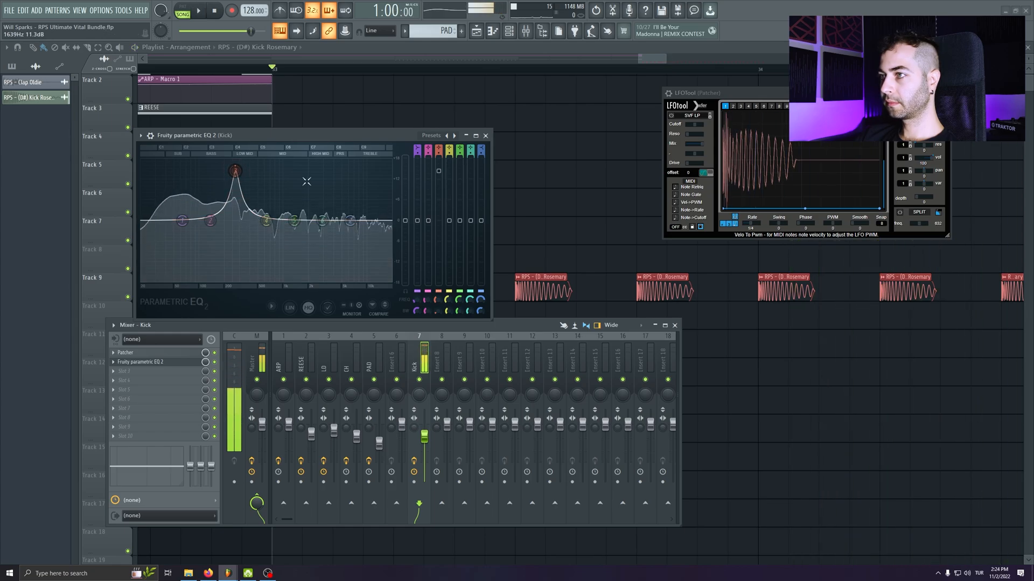
{"action": "left_click_drag", "start_coordinate": [235, 171], "coordinate": [235, 270]}
{"action": "key", "text": "space"}
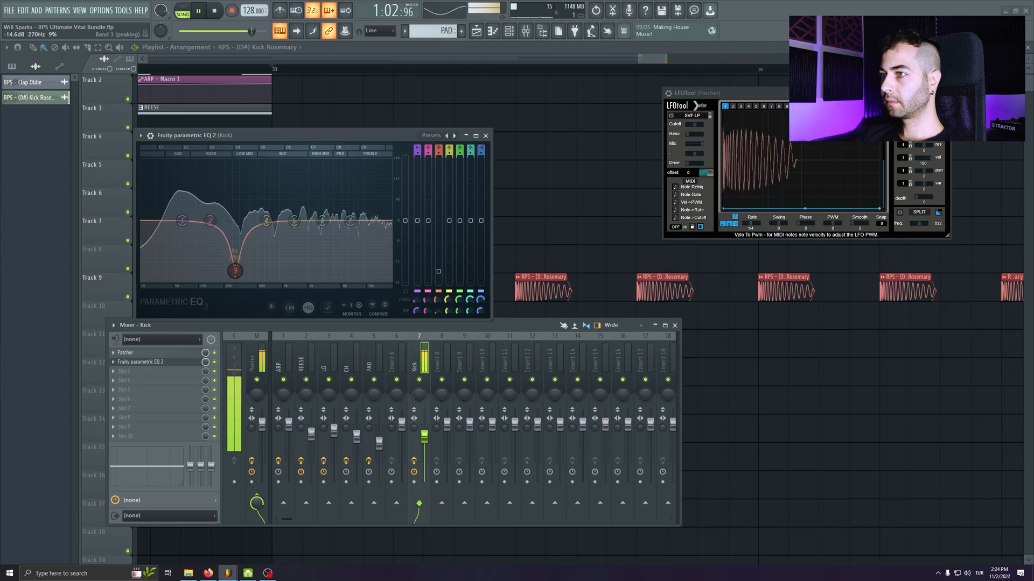
{"action": "left_click_drag", "start_coordinate": [438, 271], "coordinate": [438, 253]}
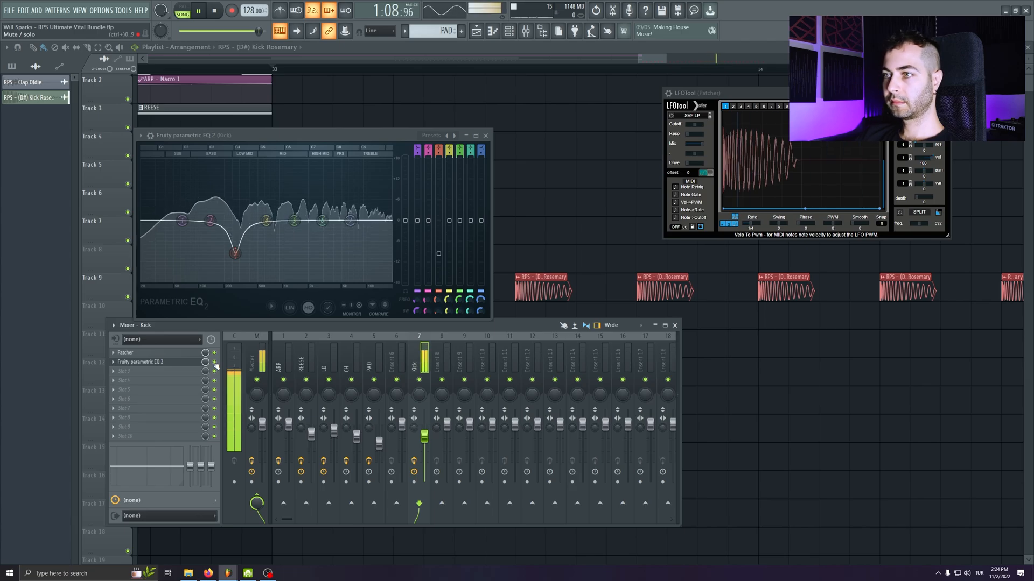
{"action": "key", "text": "space"}
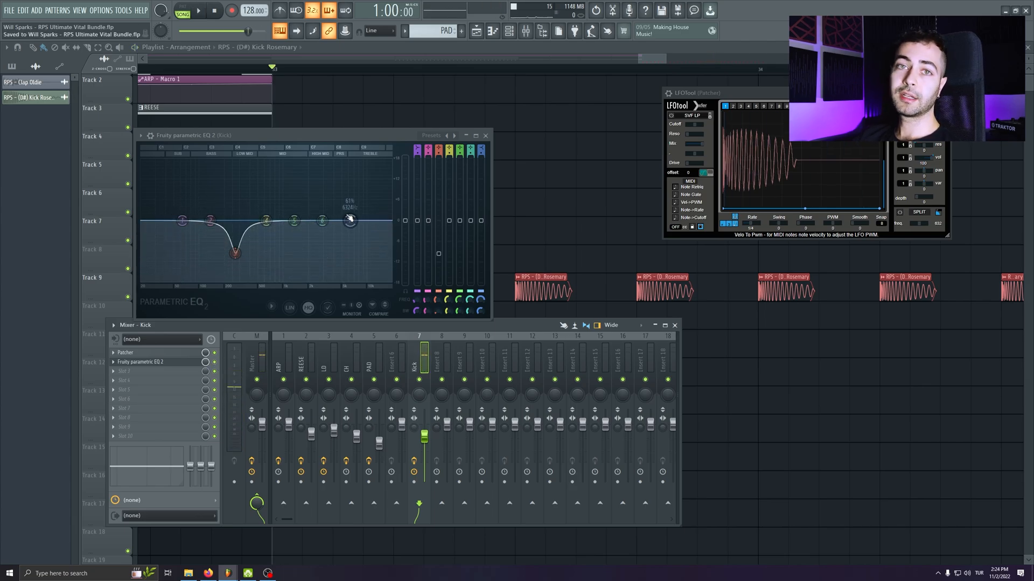
{"action": "left_click", "coordinate": [485, 135]}
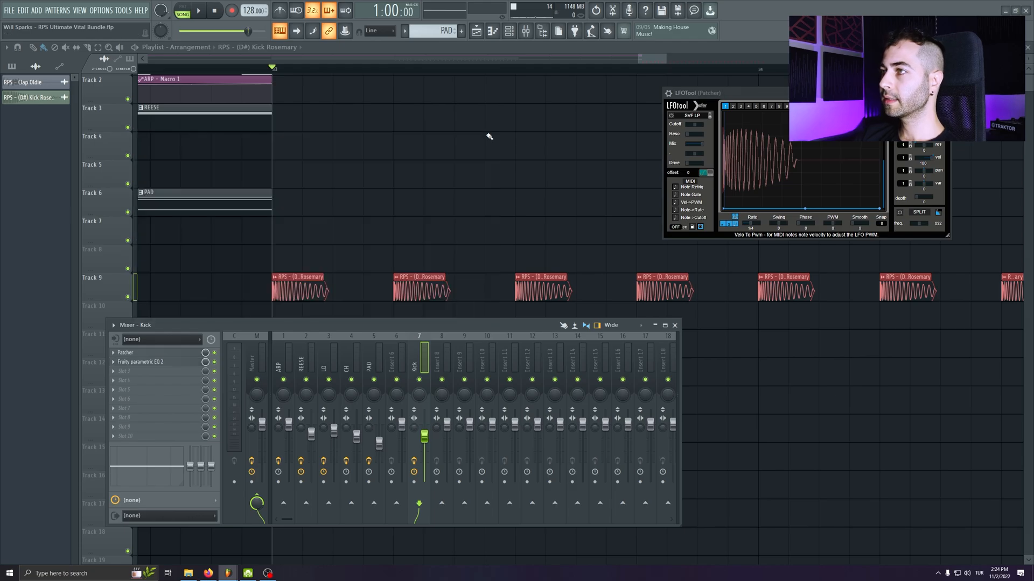
- Create a new pattern named DROP BASS and place it on Track 10 from bar 33
{"action": "left_click", "coordinate": [460, 31]}
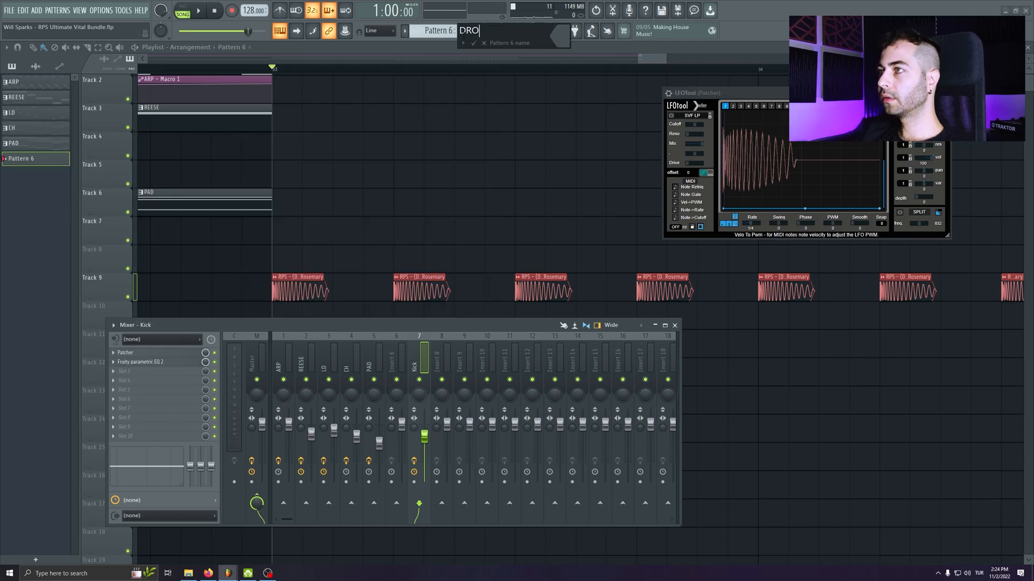
{"action": "type", "text": "DROP BASS"}
{"action": "key", "text": "Return"}
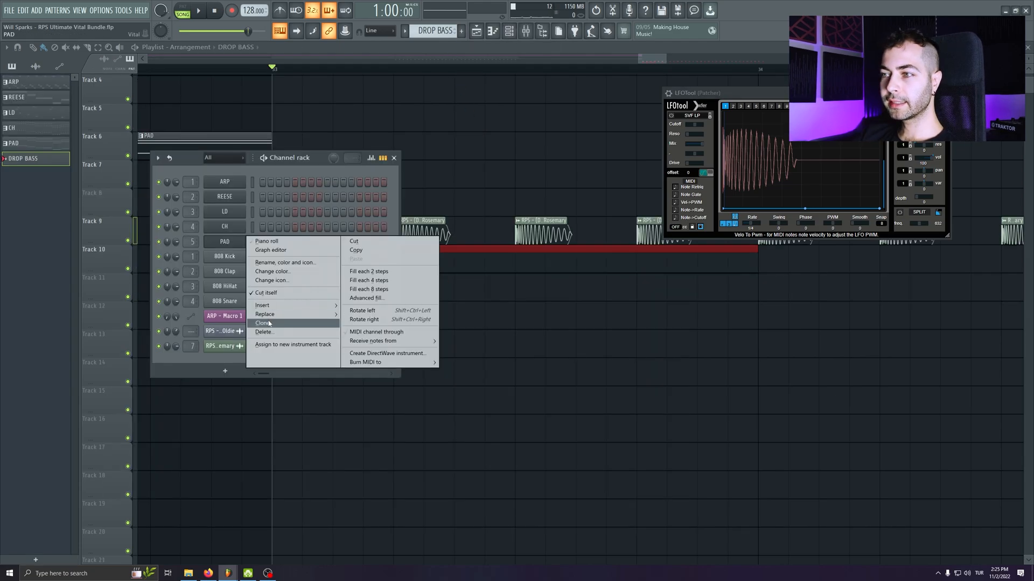
- Clone the PAD channel to mixer track 8 named BASS and load the Vital preset Sub Losing It in it
{"action": "left_click", "coordinate": [263, 323]}
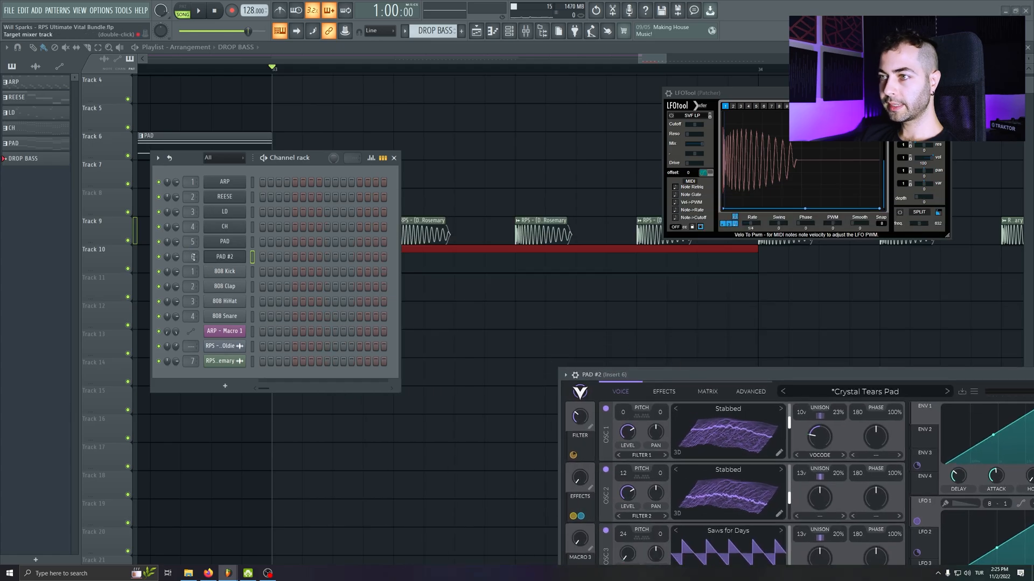
{"action": "double_click", "coordinate": [189, 253]}
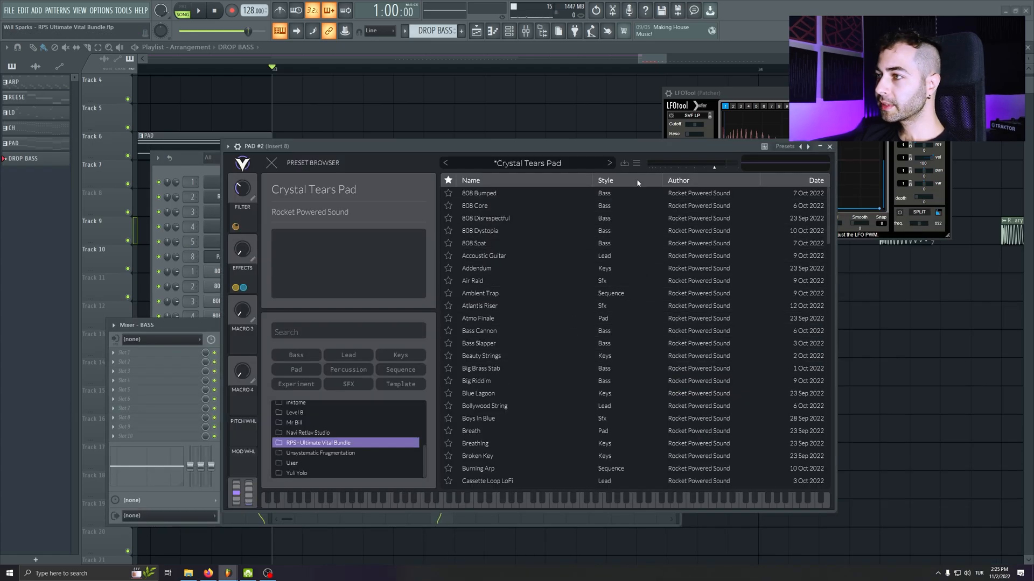
{"action": "scroll", "coordinate": [509, 316], "scroll_direction": "down", "scroll_amount": 3}
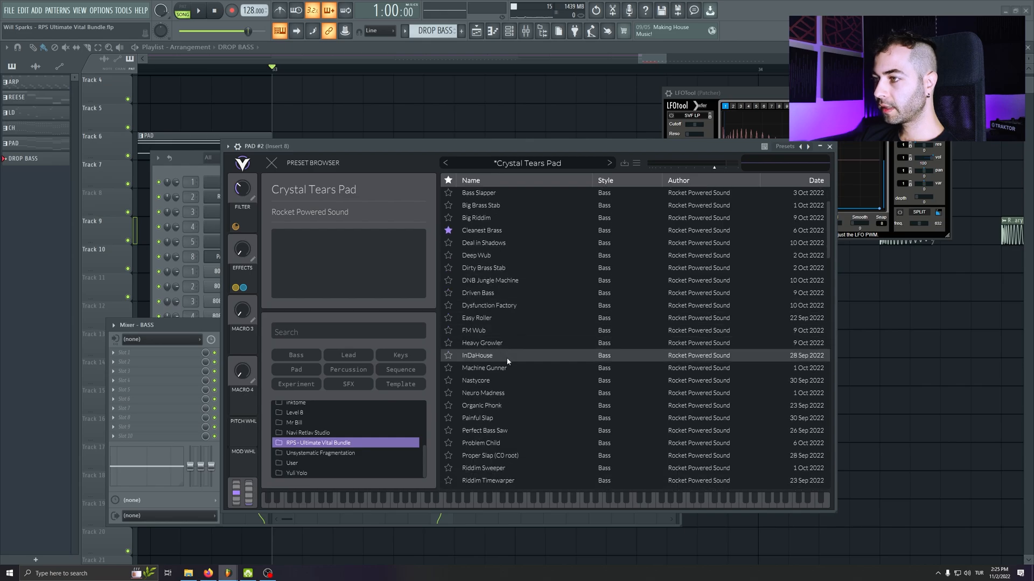
{"action": "scroll", "coordinate": [507, 358], "scroll_direction": "down", "scroll_amount": 2}
{"action": "left_click", "coordinate": [487, 424]}
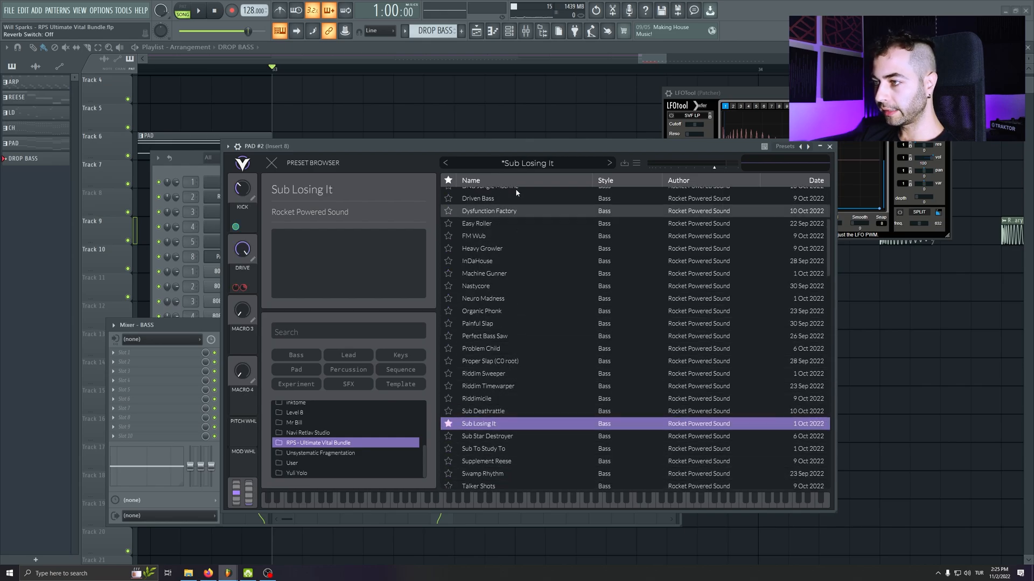
{"action": "left_click_drag", "start_coordinate": [520, 152], "coordinate": [527, 154]}
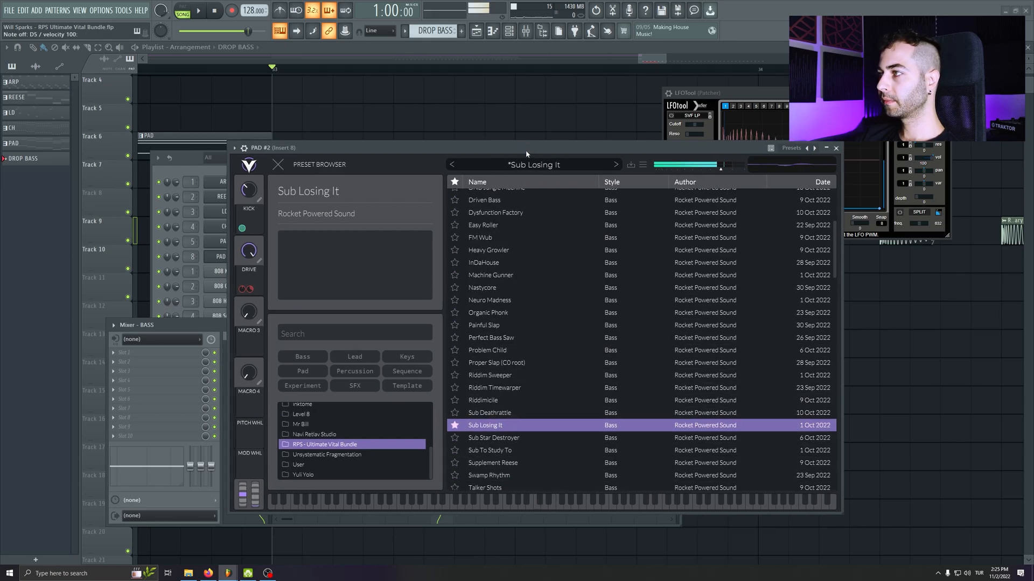
{"action": "left_click", "coordinate": [836, 149]}
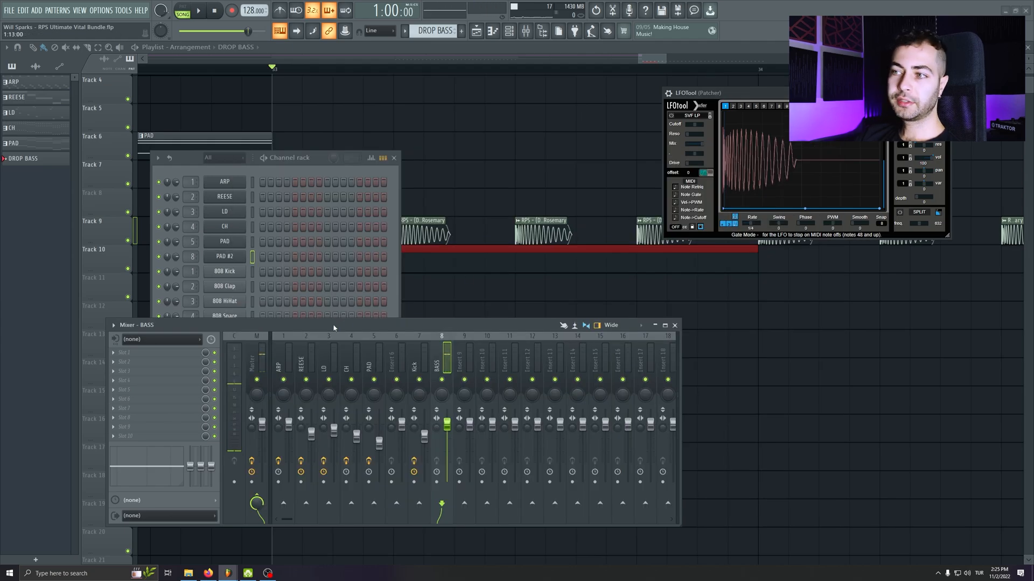
- Rename the cloned PAD #2 channel to BASS
{"action": "left_click_drag", "start_coordinate": [161, 325], "coordinate": [176, 312]}
{"action": "right_click", "coordinate": [248, 253]}
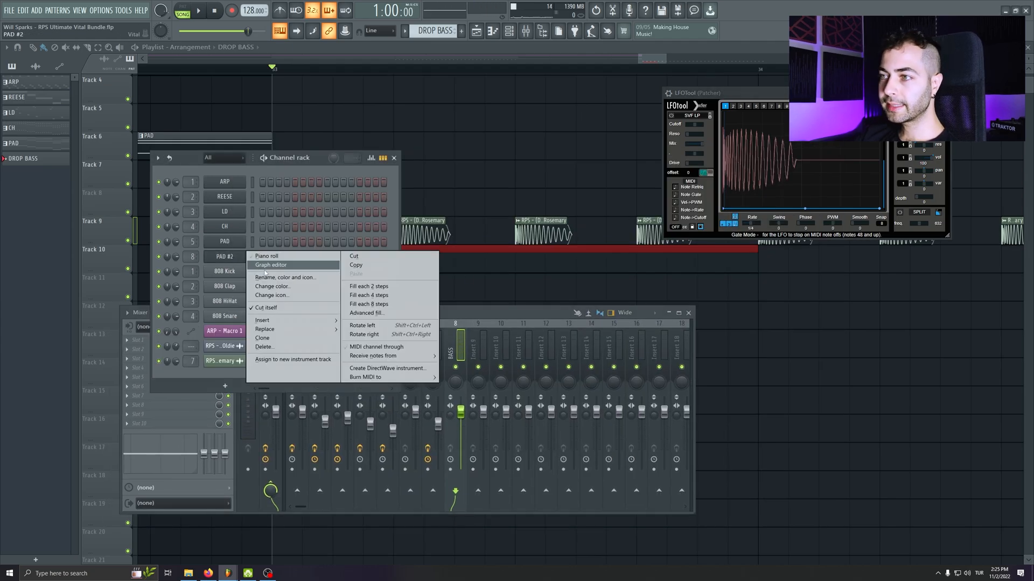
{"action": "left_click", "coordinate": [280, 272]}
{"action": "right_click", "coordinate": [248, 253]}
- Open the BASS channel's piano roll and audition the note D in octaves 3, 4 and 5
{"action": "left_click", "coordinate": [273, 258]}
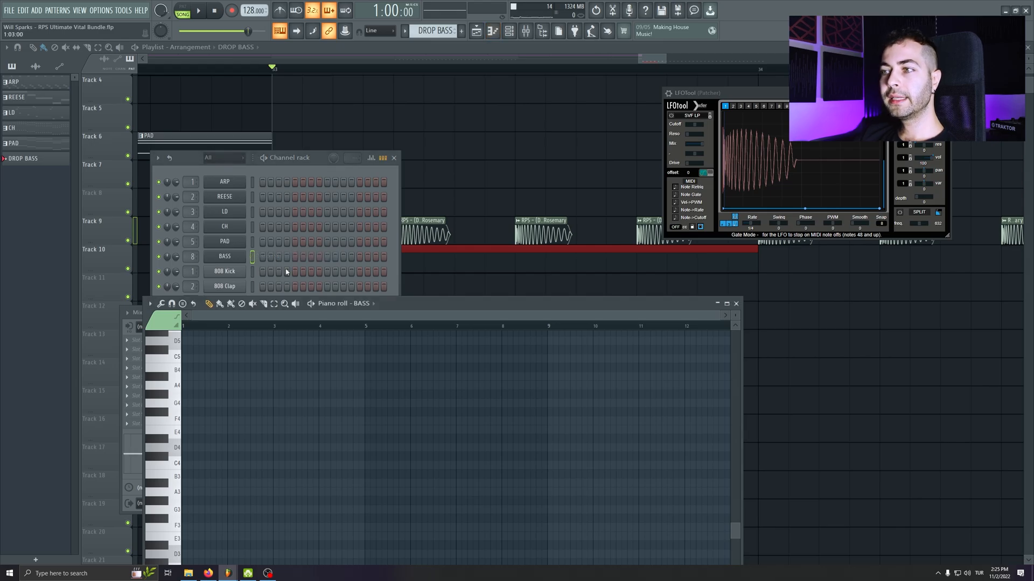
{"action": "left_click_drag", "start_coordinate": [156, 303], "coordinate": [142, 198]}
{"action": "left_click", "coordinate": [161, 343]}
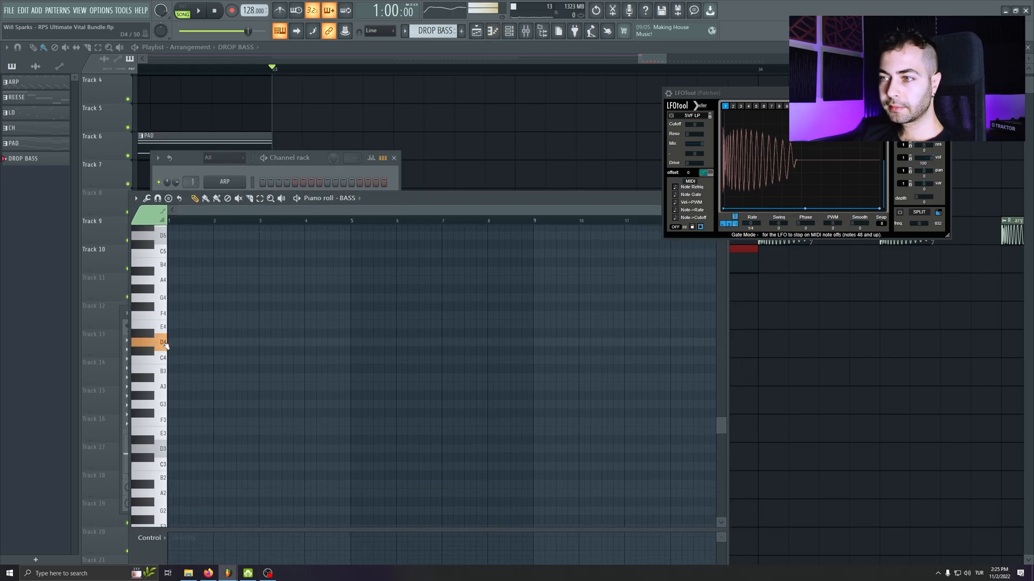
{"action": "left_click", "coordinate": [160, 449]}
{"action": "left_click", "coordinate": [161, 343]}
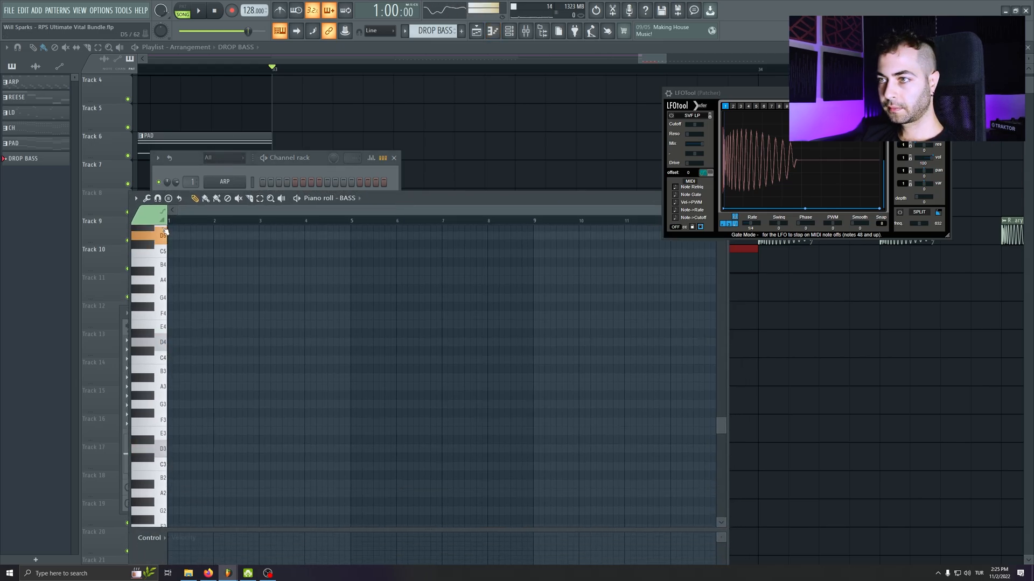
{"action": "left_click", "coordinate": [150, 343]}
- Place four consecutive one-beat D4 notes across the first bar of the DROP BASS pattern
{"action": "left_click", "coordinate": [178, 368]}
{"action": "left_click_drag", "start_coordinate": [192, 366], "coordinate": [222, 369]}
{"action": "left_click", "coordinate": [198, 368]}
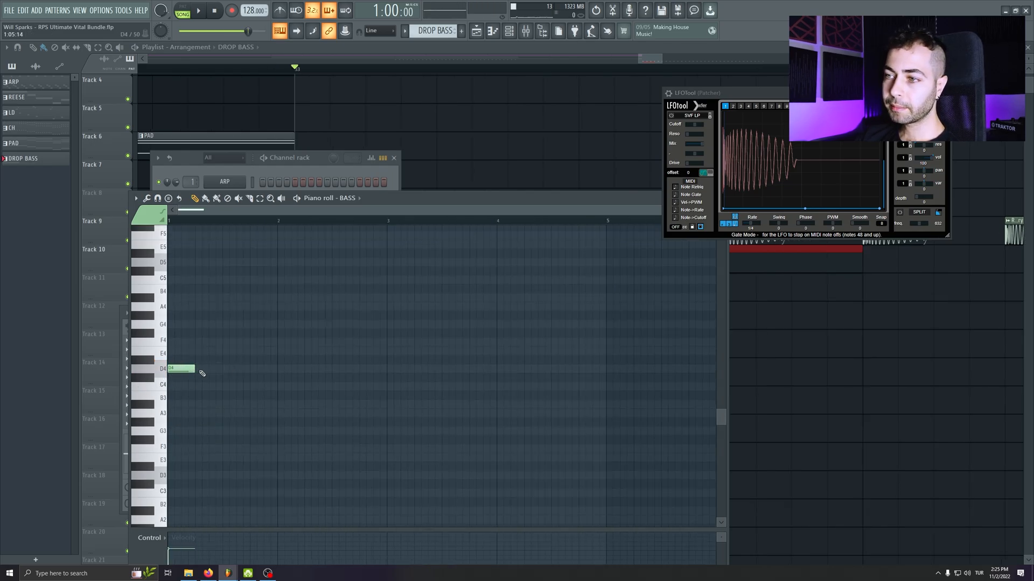
{"action": "left_click", "coordinate": [201, 370]}
{"action": "left_click", "coordinate": [260, 370]}
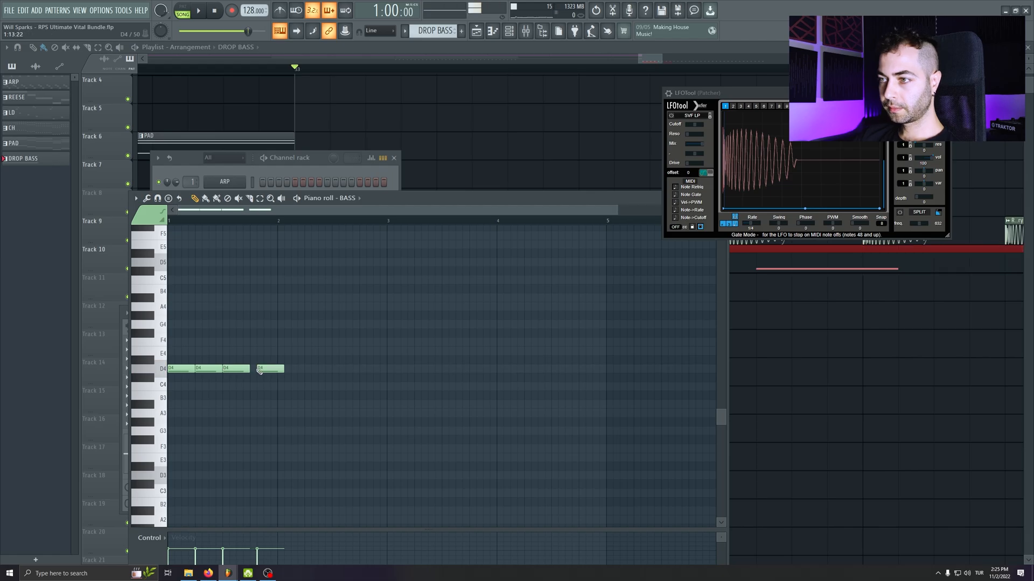
{"action": "left_click_drag", "start_coordinate": [260, 369], "coordinate": [254, 369]}
- Close the piano roll and loop bar 33 to hear the DROP BASS clip with the kick
{"action": "left_click_drag", "start_coordinate": [603, 200], "coordinate": [582, 315]}
{"action": "left_click", "coordinate": [701, 313]}
{"action": "key", "text": "space"}
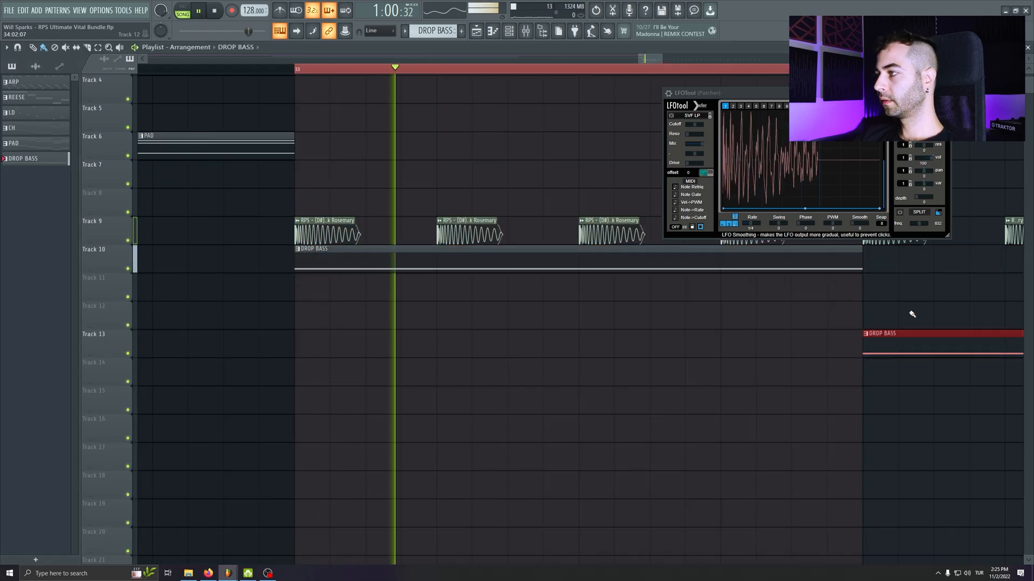
- Load LFOTool in the BASS track's fourth slot and shape its volume curve to duck under the kick, starting from zero with a steep rise
{"action": "key", "text": "F9"}
{"action": "left_click_drag", "start_coordinate": [231, 361], "coordinate": [229, 368]}
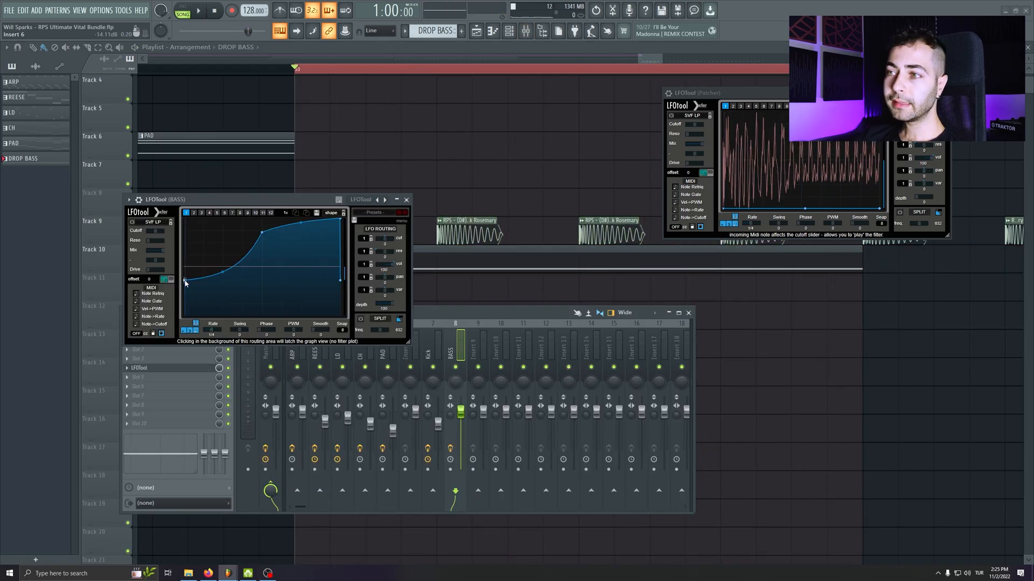
{"action": "left_click_drag", "start_coordinate": [261, 222], "coordinate": [262, 218]}
{"action": "key", "text": "space"}
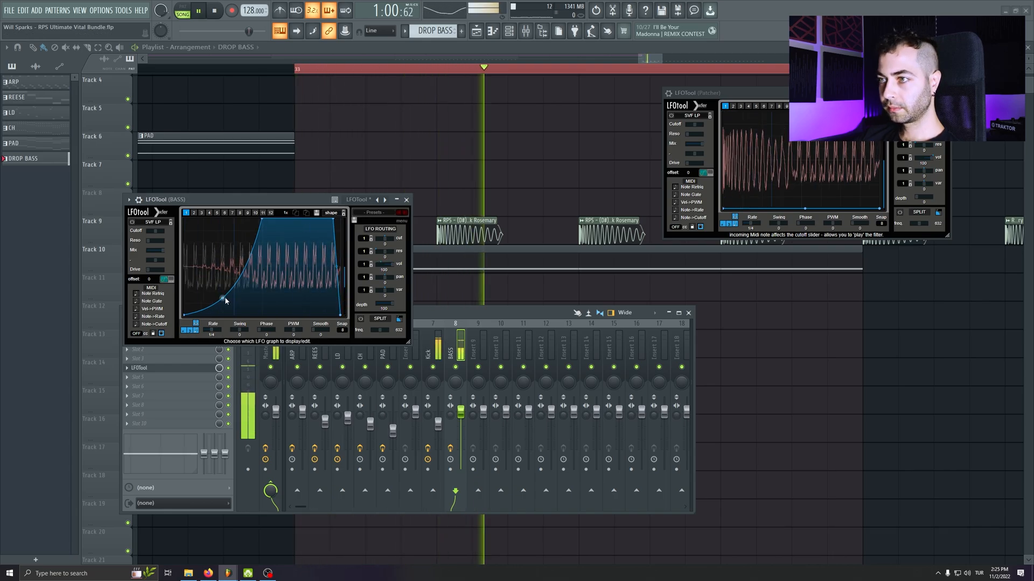
{"action": "left_click_drag", "start_coordinate": [223, 296], "coordinate": [228, 309]}
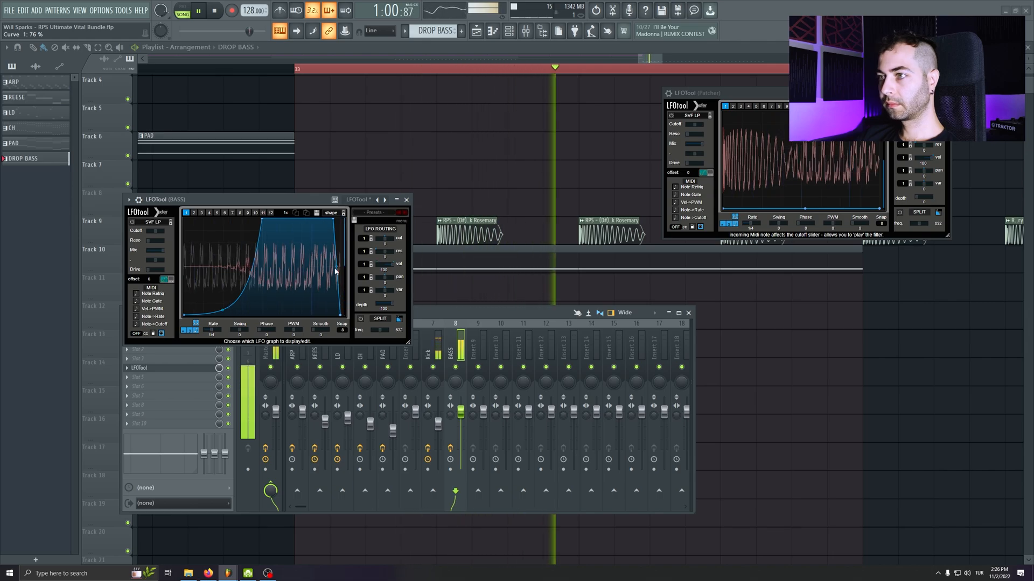
{"action": "left_click", "coordinate": [407, 200]}
{"action": "key", "text": "space"}
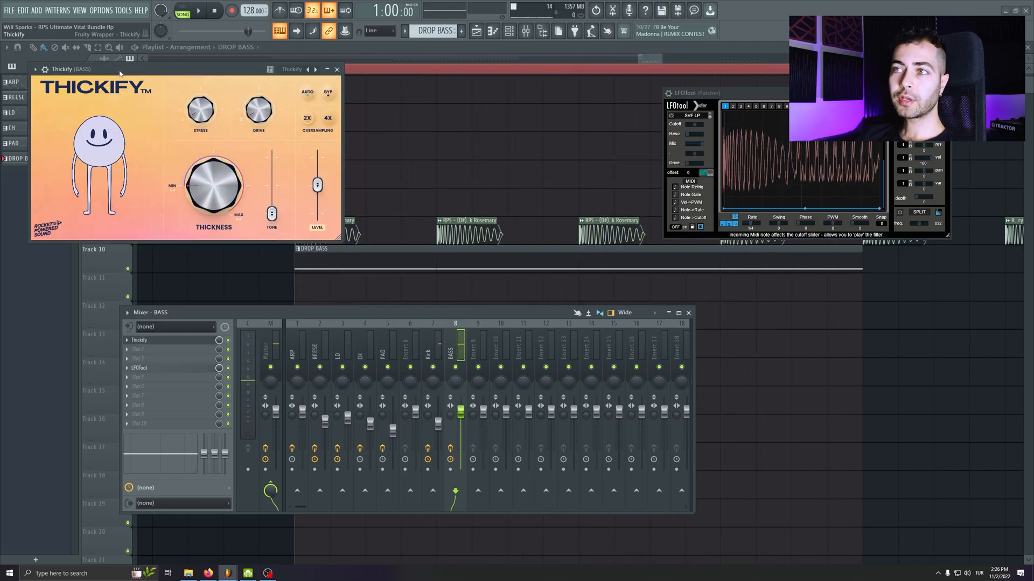
- During playback, raise Thickify's Thickness to 0.16 and Drive to 0.51 on the BASS track
{"action": "left_click_drag", "start_coordinate": [115, 71], "coordinate": [182, 163]}
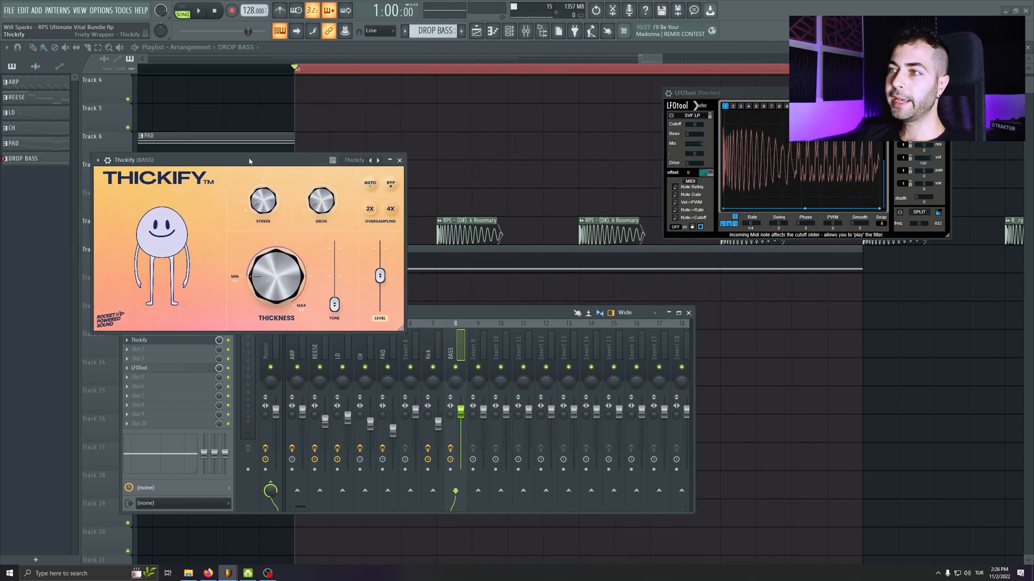
{"action": "left_click_drag", "start_coordinate": [250, 161], "coordinate": [254, 174]}
{"action": "key", "text": "space"}
{"action": "mouse_move", "coordinate": [277, 286]}
{"action": "left_mouse_down"}
{"action": "mouse_move", "coordinate": [272, 256]}
{"action": "mouse_move", "coordinate": [272, 276]}
{"action": "left_mouse_up"}
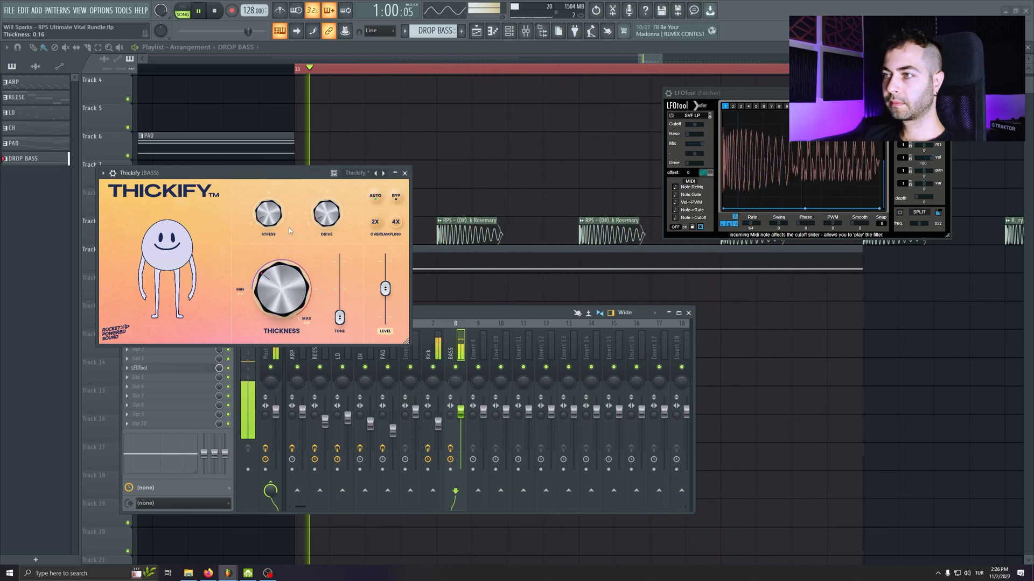
{"action": "left_click_drag", "start_coordinate": [327, 214], "coordinate": [326, 172]}
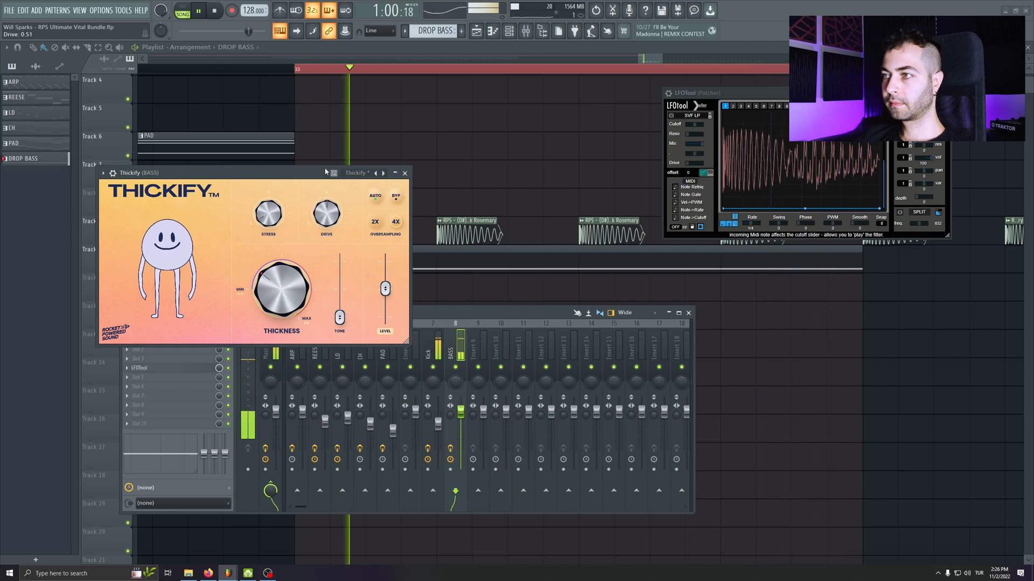
- Fine-tune Thickify's Thickness to 0.21 by ear, stop playback and close the plugin
{"action": "left_click_drag", "start_coordinate": [276, 285], "coordinate": [276, 279]}
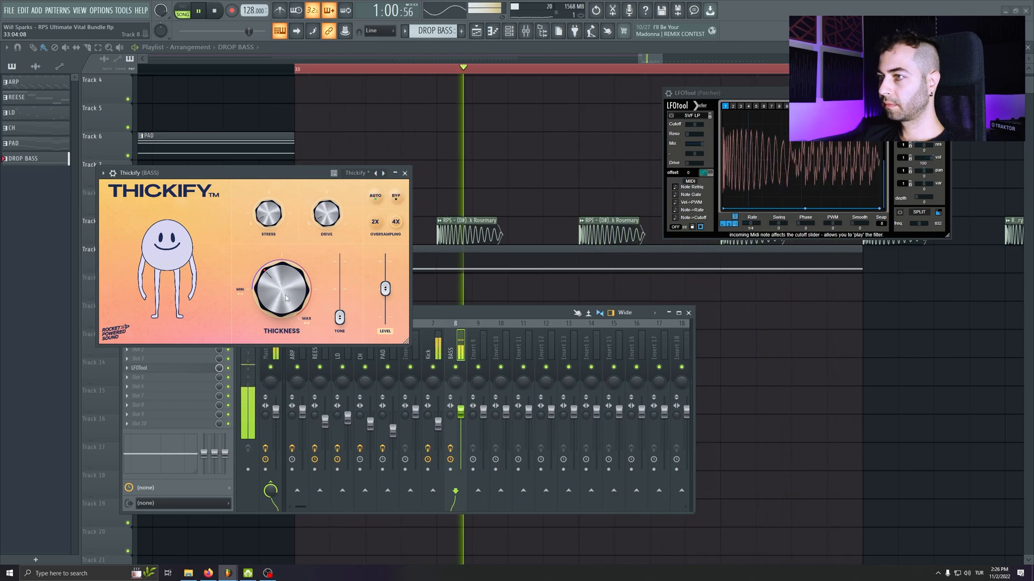
{"action": "scroll", "coordinate": [289, 298], "scroll_direction": "down", "scroll_amount": 1}
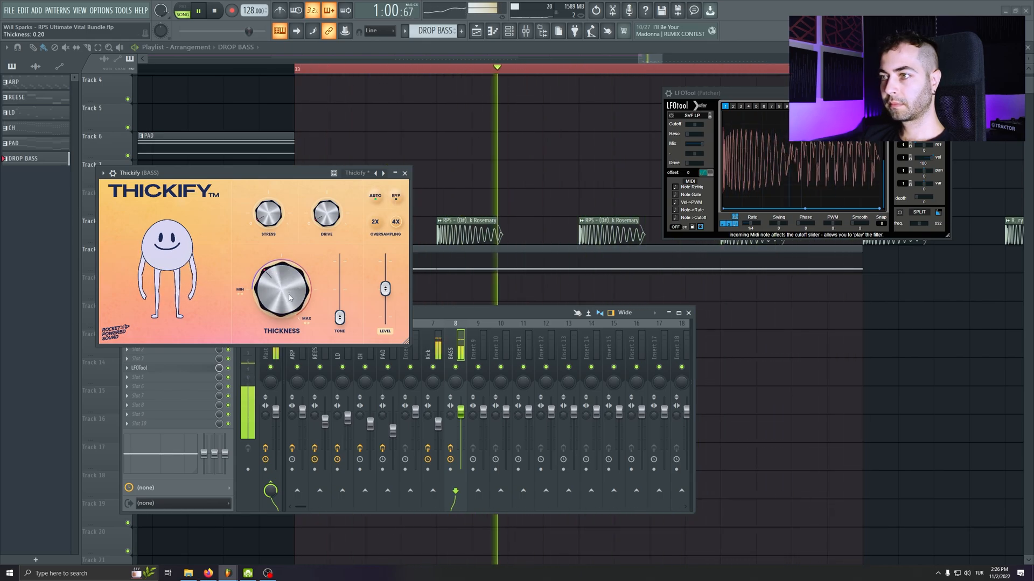
{"action": "scroll", "coordinate": [289, 297], "scroll_direction": "up", "scroll_amount": 4}
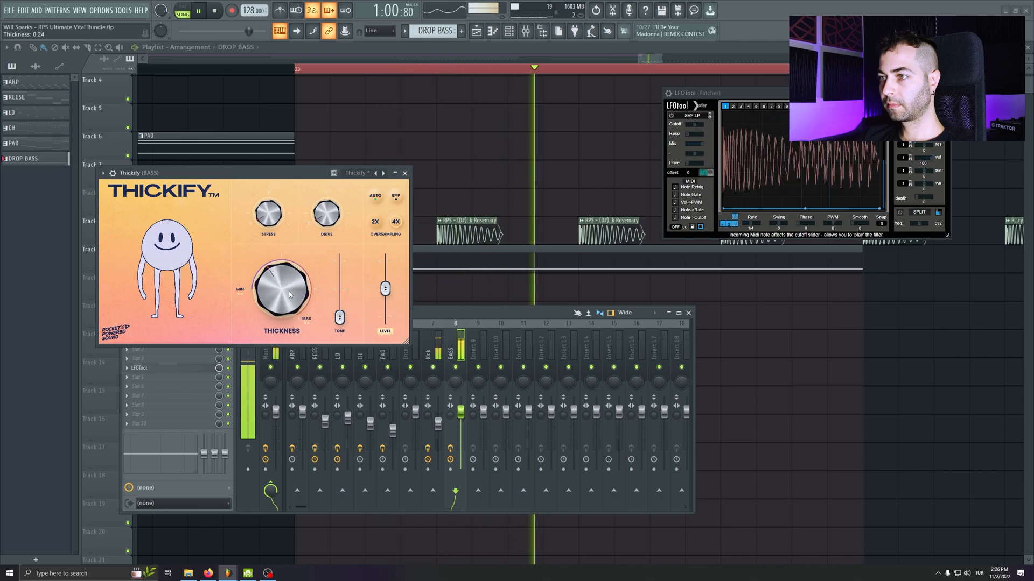
{"action": "scroll", "coordinate": [289, 294], "scroll_direction": "down", "scroll_amount": 3}
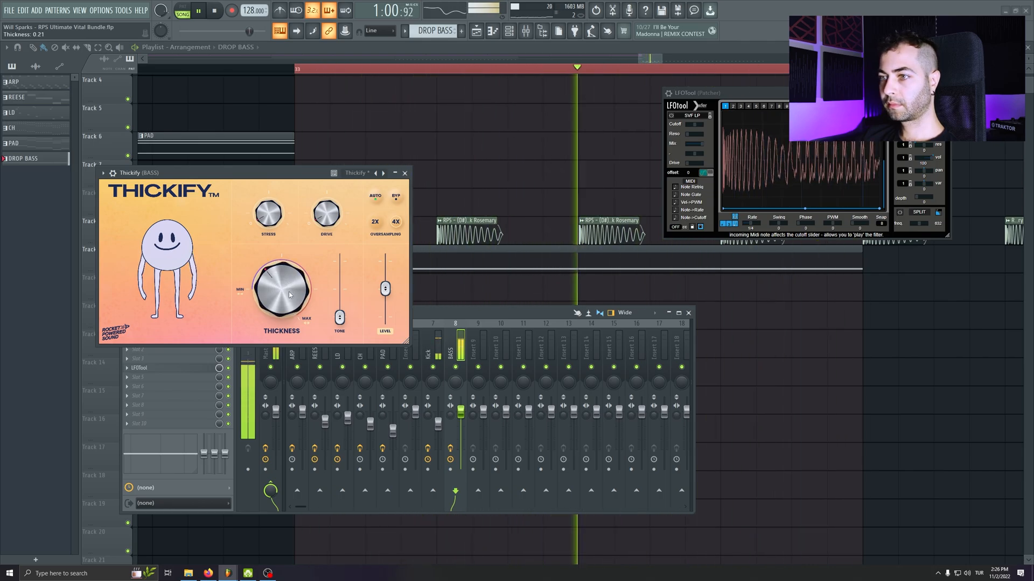
{"action": "key", "text": "space"}
{"action": "key", "text": "Escape"}
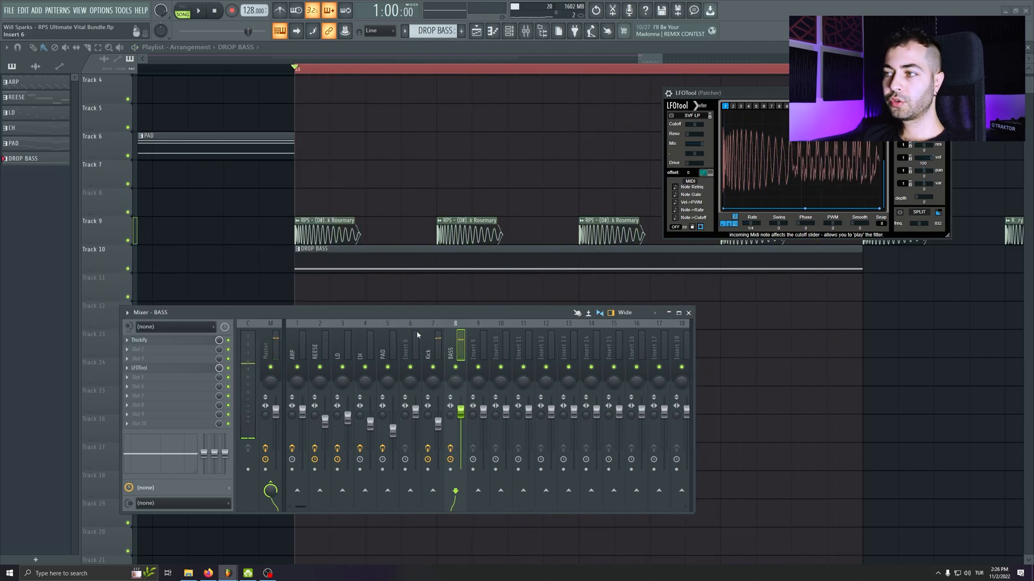
{"action": "left_click", "coordinate": [168, 341]}
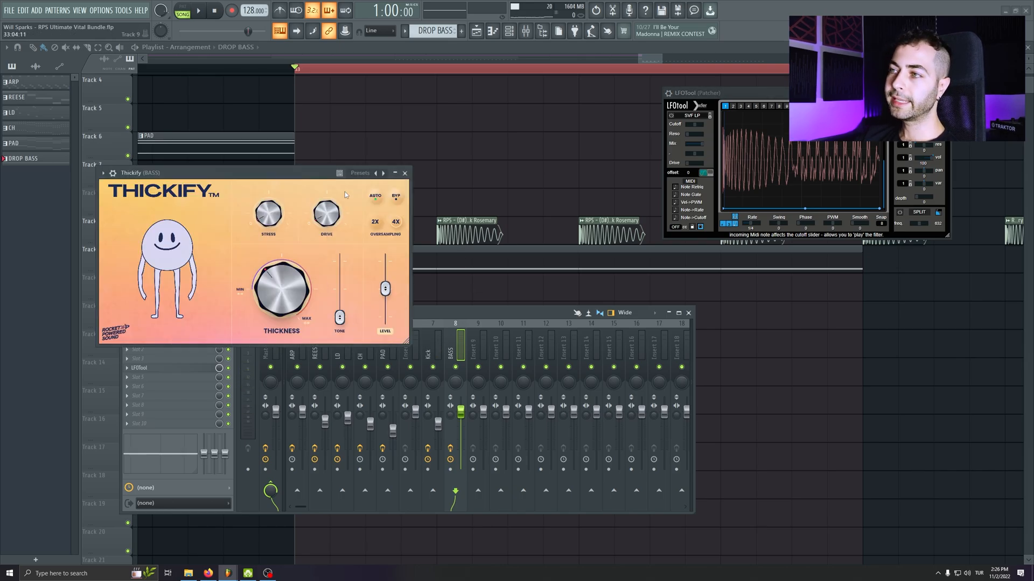
{"action": "left_click", "coordinate": [405, 173]}
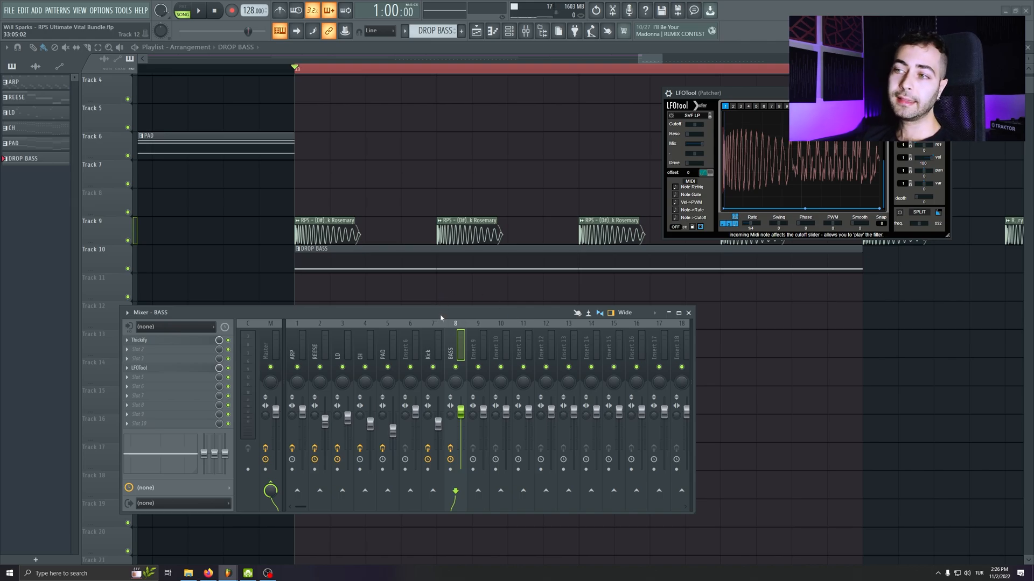
- Close the mixer and duplicate the DROP BASS clips along Track 10 to fill bars 33 to 40
{"action": "left_click", "coordinate": [688, 313]}
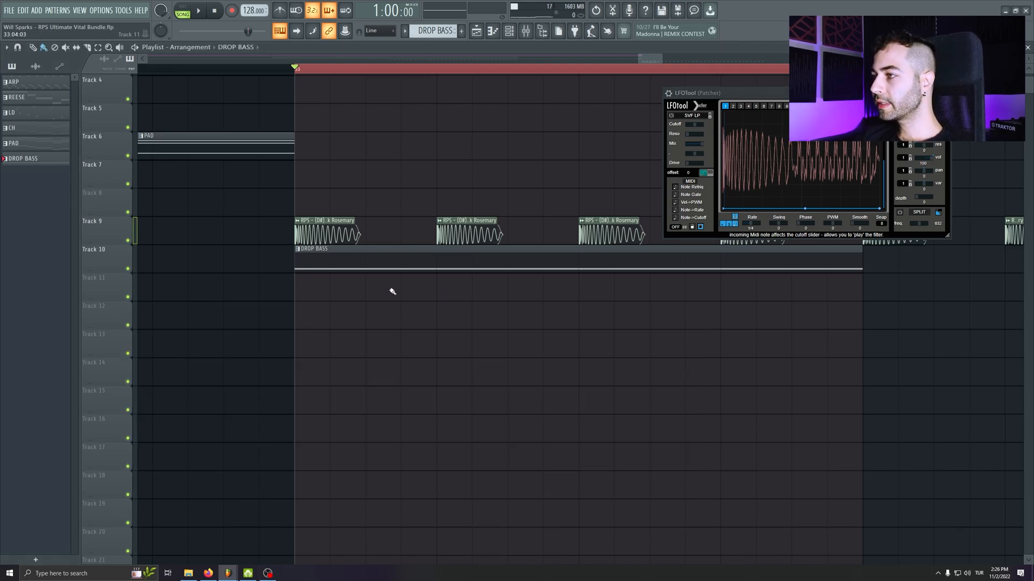
{"action": "scroll", "coordinate": [290, 280], "scroll_direction": "down", "scroll_amount": 6}
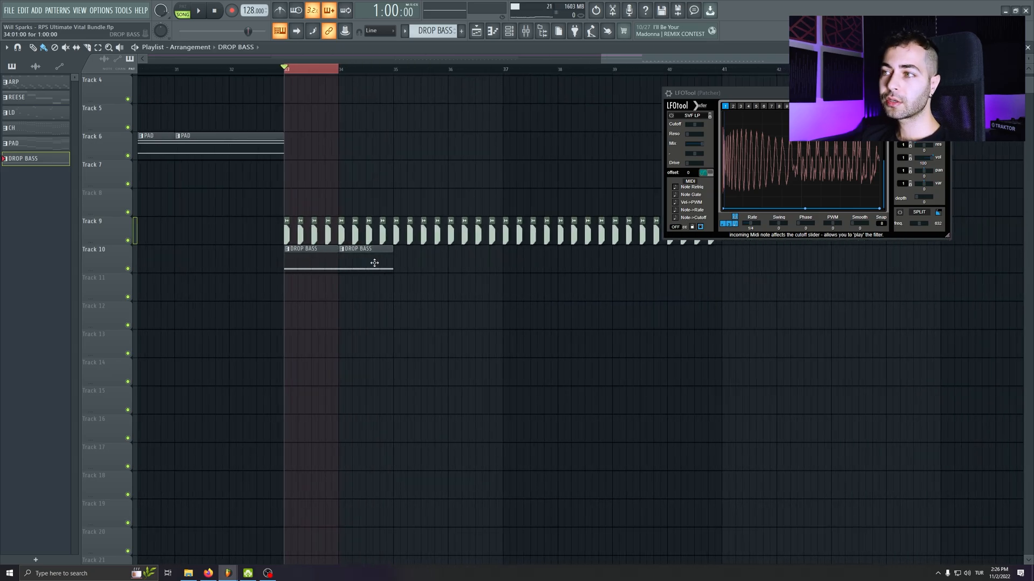
{"action": "left_click_drag", "start_coordinate": [374, 263], "coordinate": [300, 260]}
{"action": "key", "text": "ctrl+b"}
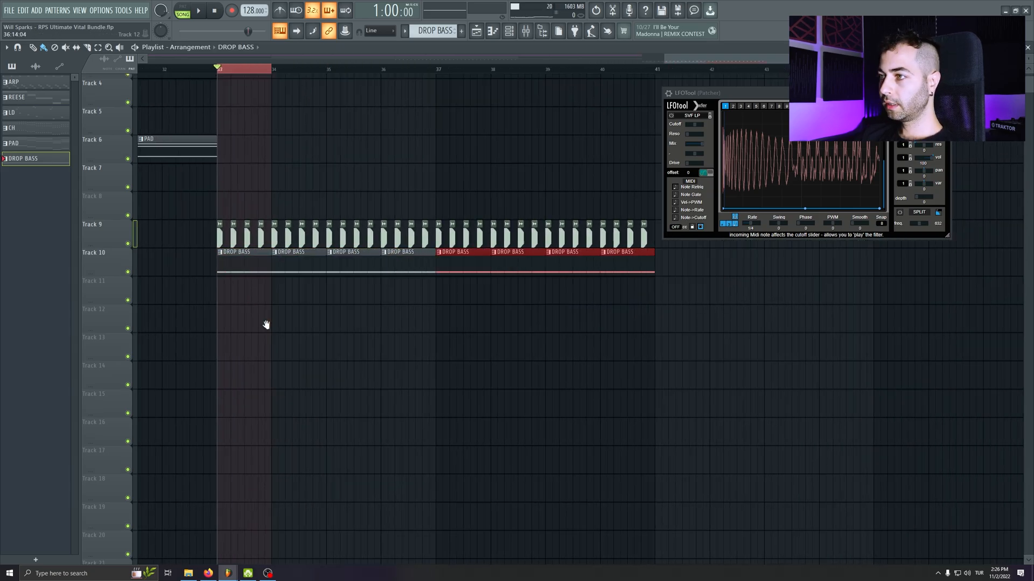
- Clear the loop selection, play the drop and duplicate the kick and DROP BASS clips into bars 41 to 48
{"action": "scroll", "coordinate": [269, 323], "scroll_direction": "down", "scroll_amount": 4}
{"action": "left_click_drag", "start_coordinate": [504, 69], "coordinate": [507, 70]}
{"action": "left_click_drag", "start_coordinate": [717, 93], "coordinate": [779, 398]}
{"action": "key", "text": "space"}
{"action": "left_click", "coordinate": [620, 232]}
{"action": "right_click", "coordinate": [620, 232]}
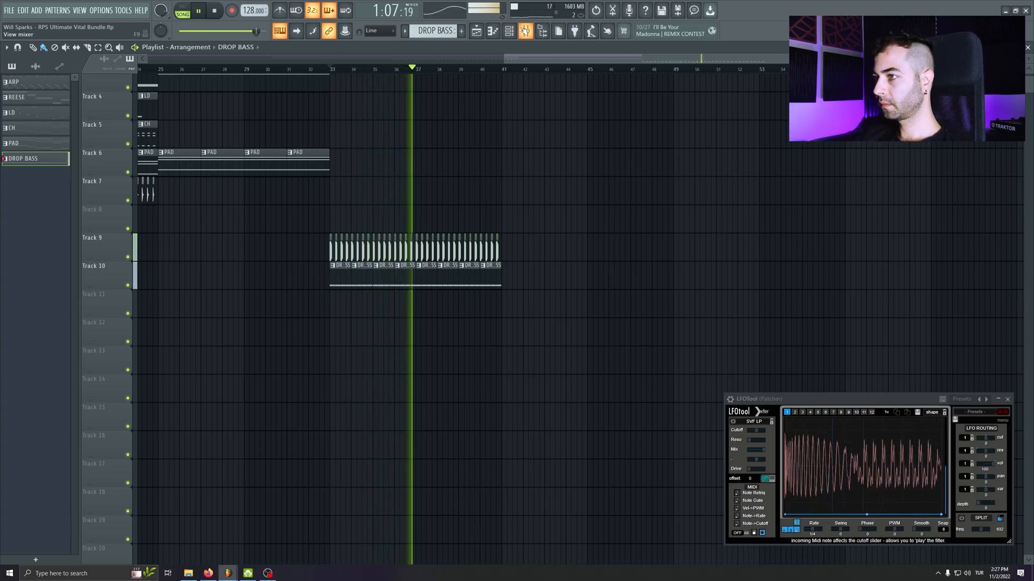
{"action": "mouse_move", "coordinate": [561, 235]}
{"action": "left_mouse_down"}
{"action": "mouse_move", "coordinate": [404, 289]}
{"action": "mouse_move", "coordinate": [342, 272]}
{"action": "mouse_move", "coordinate": [515, 278]}
{"action": "left_mouse_up"}
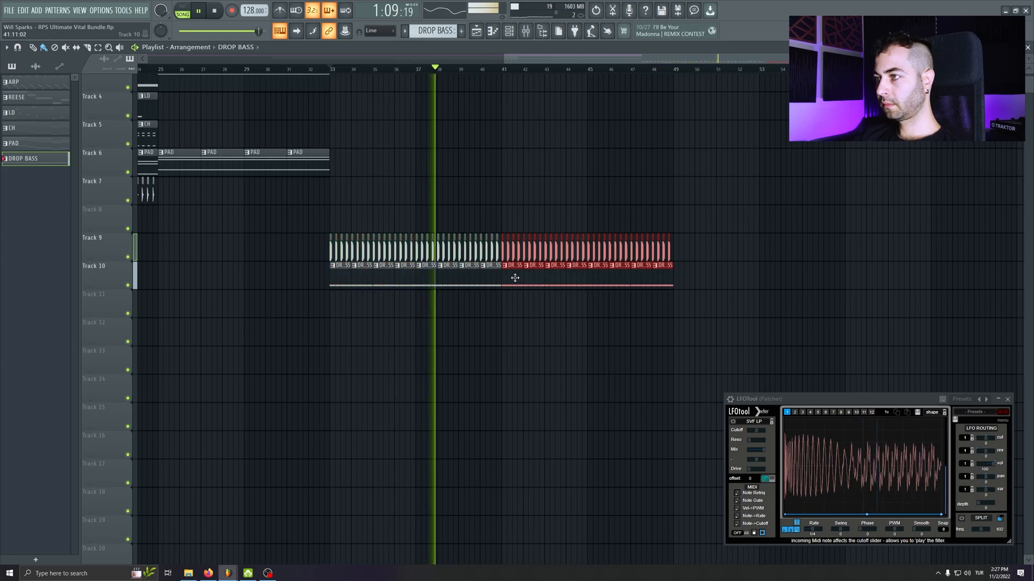
{"action": "left_click", "coordinate": [521, 325]}
{"action": "right_click", "coordinate": [528, 325]}
- Remove the last kick of bars 40 and 48 and shorten the DROP BASS clips there by one beat
{"action": "scroll", "coordinate": [556, 325], "scroll_direction": "up", "scroll_amount": 5}
{"action": "right_click", "coordinate": [383, 251]}
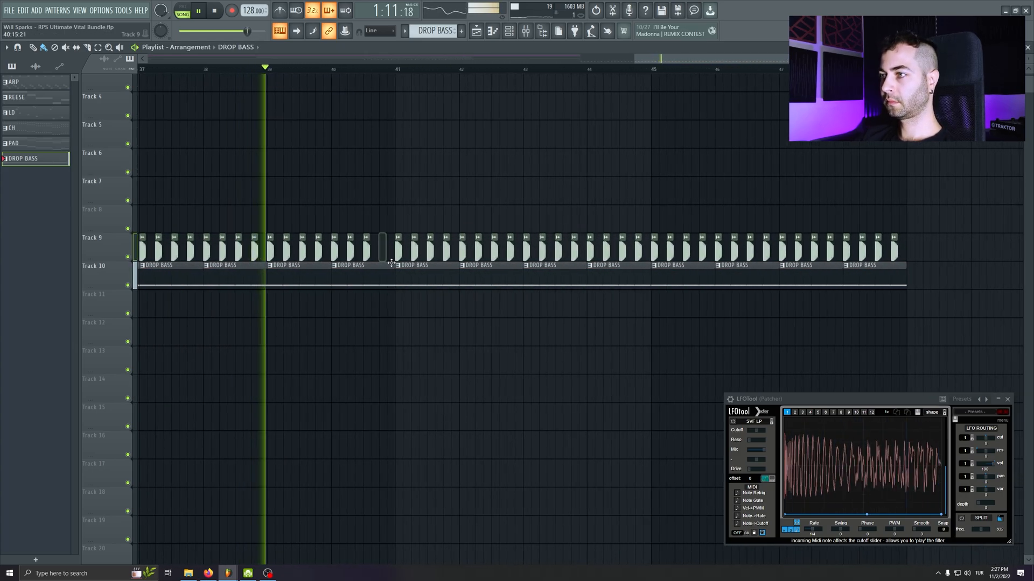
{"action": "left_click_drag", "start_coordinate": [394, 274], "coordinate": [380, 272]}
{"action": "left_click", "coordinate": [434, 351]}
{"action": "right_click", "coordinate": [438, 351]}
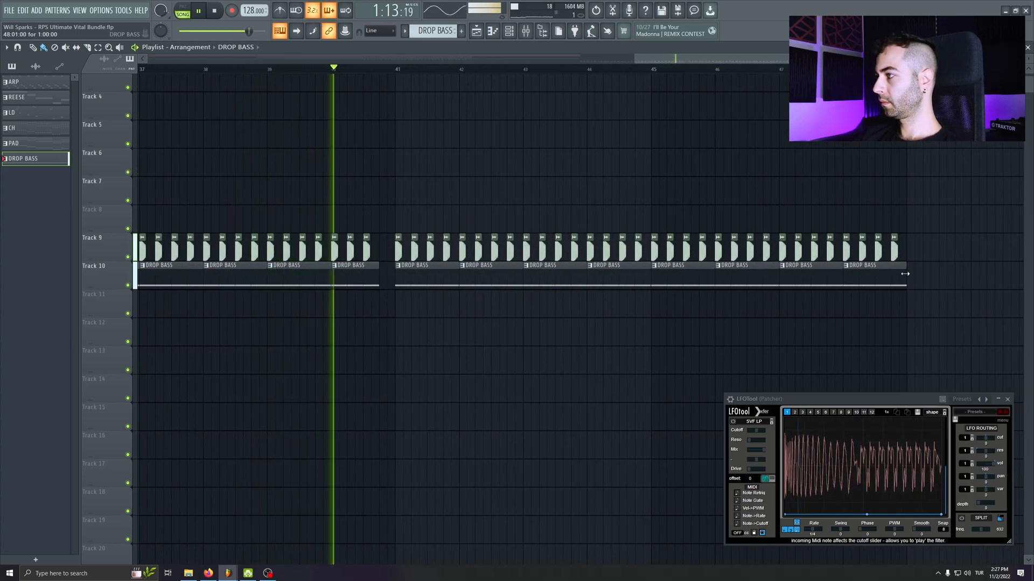
{"action": "left_click_drag", "start_coordinate": [905, 277], "coordinate": [890, 277]}
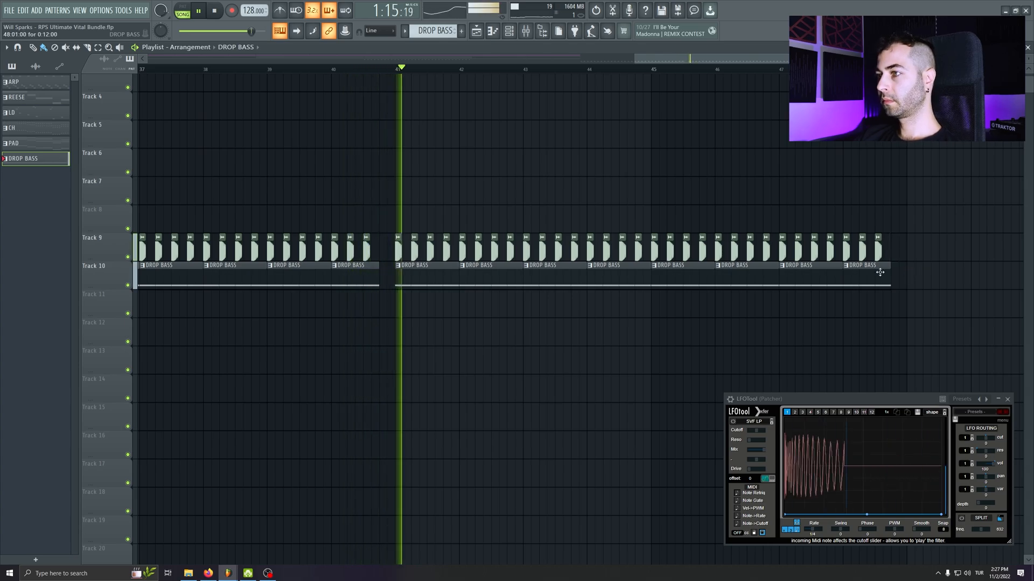
- Create a new pattern named STAB
{"action": "scroll", "coordinate": [396, 386], "scroll_direction": "down", "scroll_amount": 6}
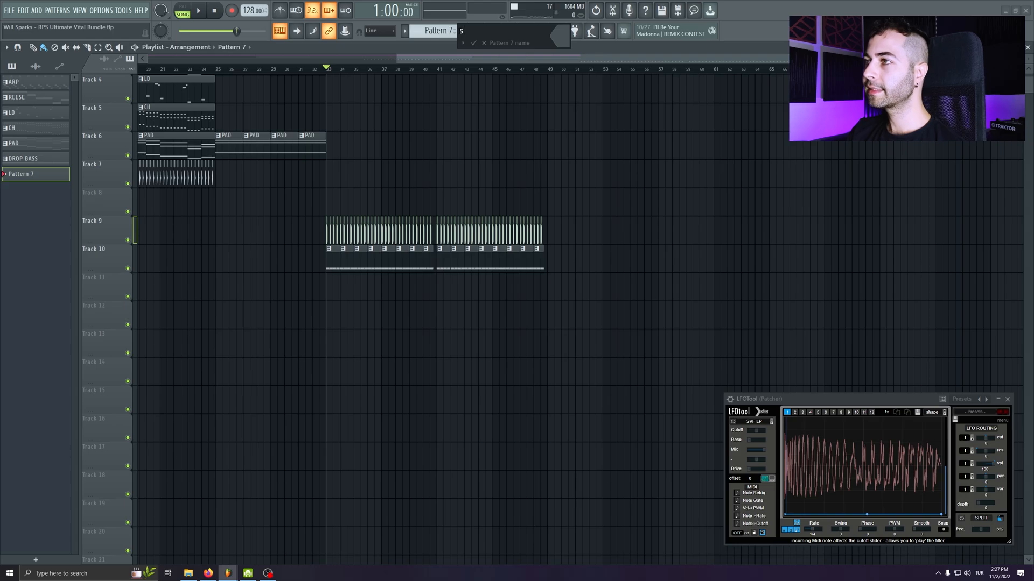
{"action": "type", "text": "AB"}
{"action": "key", "text": "Return"}
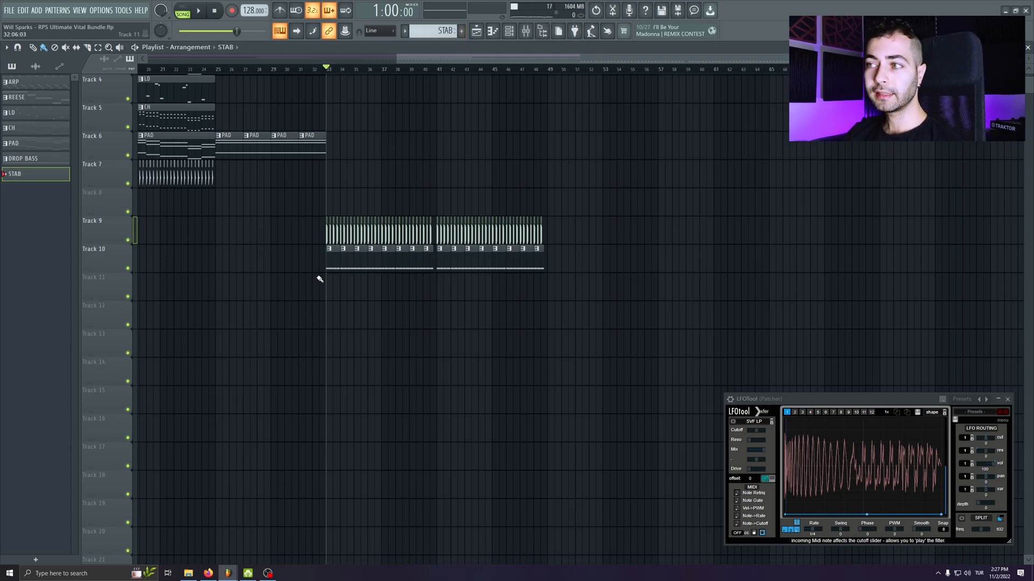
- Clone the BASS channel in the channel rack and name the copy STAB
{"action": "scroll", "coordinate": [344, 297], "scroll_direction": "up", "scroll_amount": 4}
{"action": "key", "text": "F6"}
{"action": "right_click", "coordinate": [204, 252]}
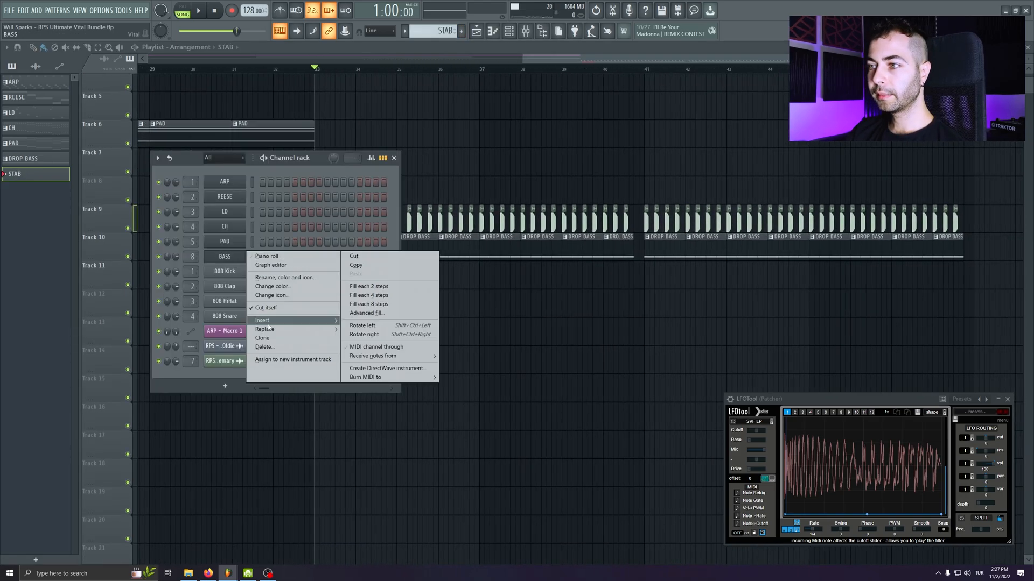
{"action": "left_click", "coordinate": [268, 340]}
{"action": "type", "text": "STA"}
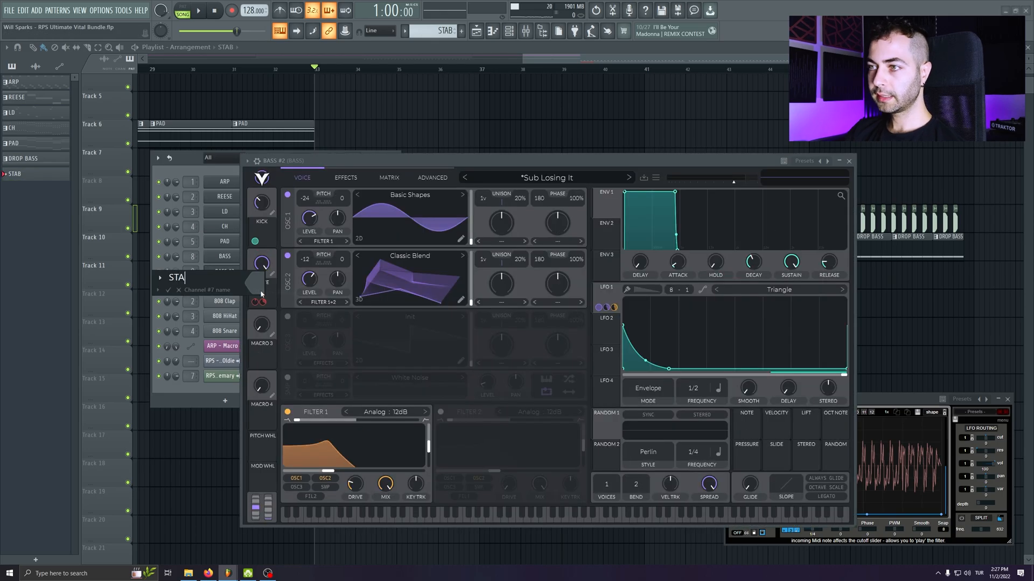
- Name mixer insert 9 STAB, copy the BASS track's LFOTool onto it and set the LFO depth to 77
{"action": "key", "text": "F9"}
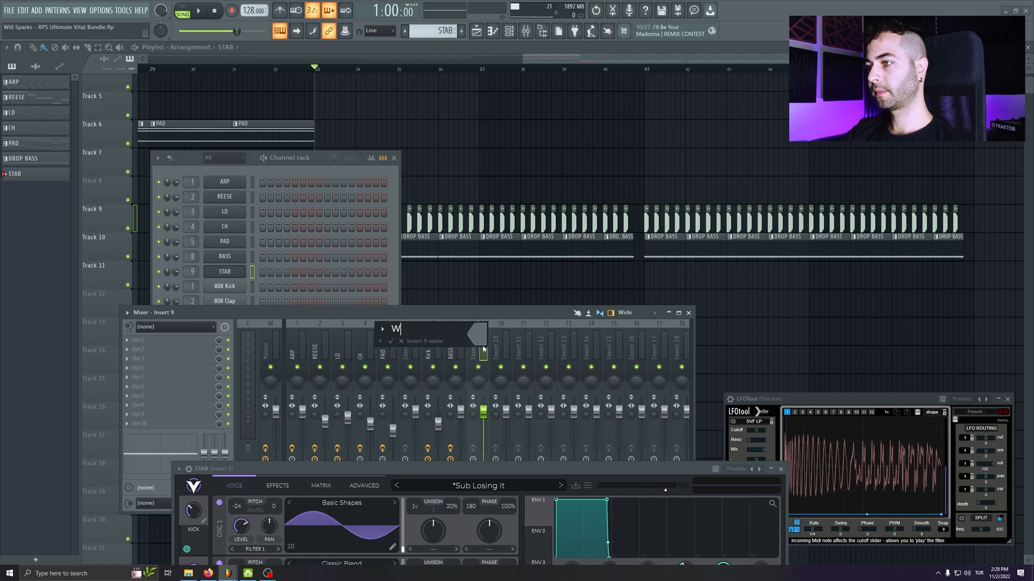
{"action": "type", "text": "STAB"}
{"action": "key", "text": "Return"}
{"action": "left_click", "coordinate": [460, 349]}
{"action": "left_click", "coordinate": [127, 340]}
{"action": "left_click_drag", "start_coordinate": [156, 400], "coordinate": [478, 345]}
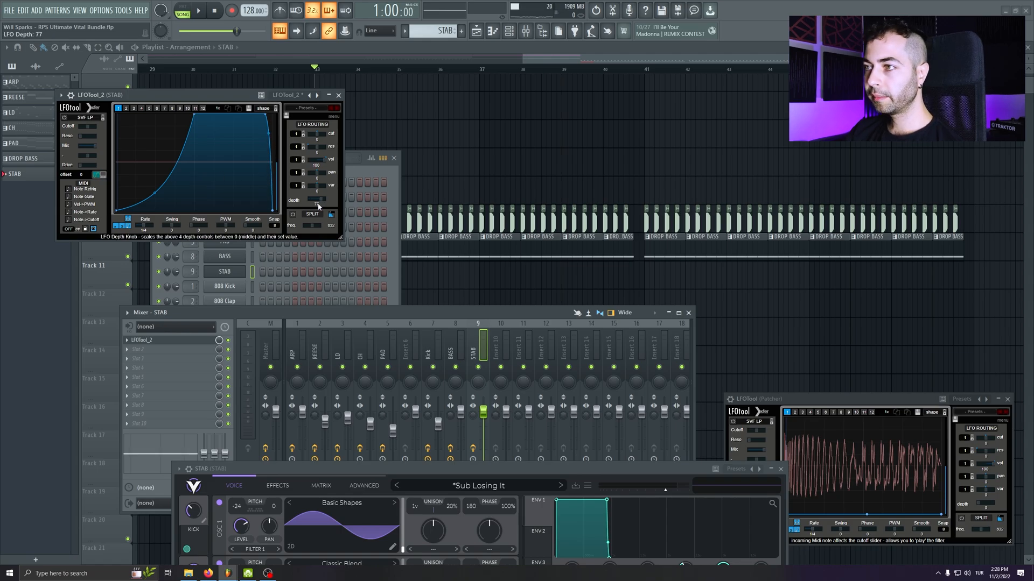
{"action": "left_click", "coordinate": [338, 95]}
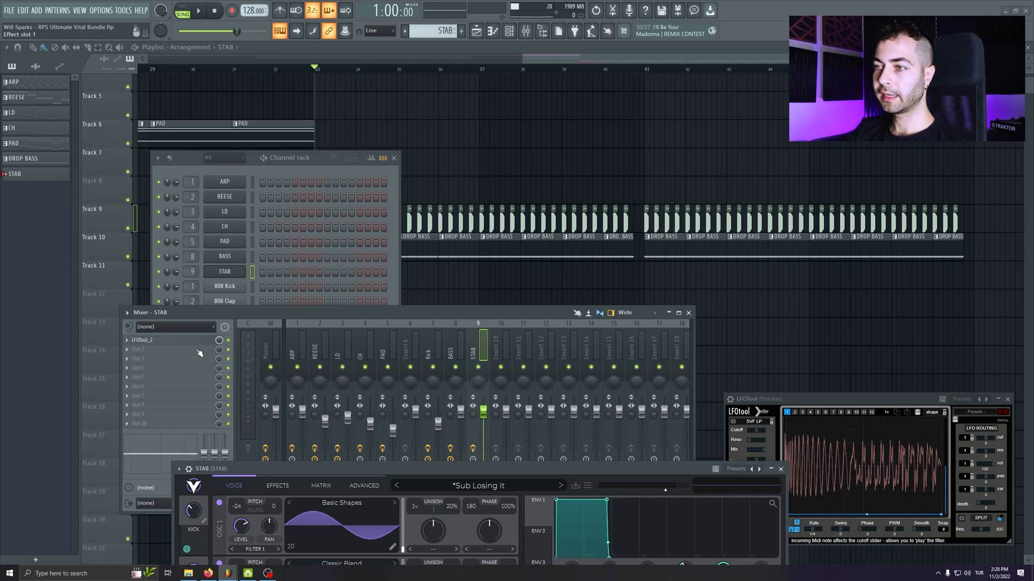
- Apply the LOWCUT preset to Fruity Parametric EQ 2 on the STAB track and raise its low-cut frequency
{"action": "left_click", "coordinate": [74, 108]}
{"action": "mouse_move", "coordinate": [91, 144]}
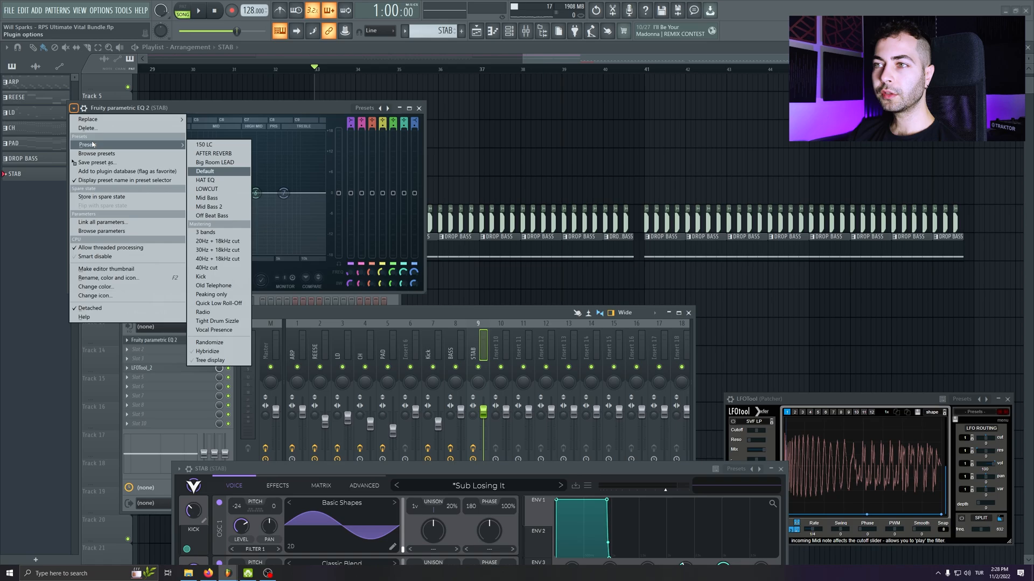
{"action": "left_click", "coordinate": [210, 189]}
{"action": "left_click_drag", "start_coordinate": [115, 193], "coordinate": [163, 192]}
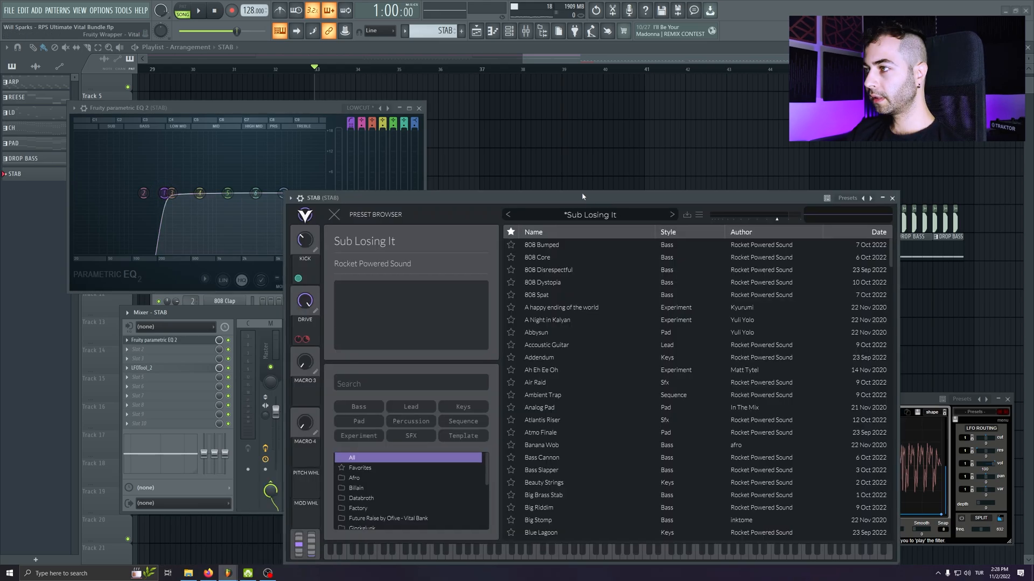
- Sort the RPS - Ultimate Vital Bundle presets by style and load Organic Phonk after auditioning Heavy Growler and Painful Slap
{"action": "left_click_drag", "start_coordinate": [583, 197], "coordinate": [423, 138]}
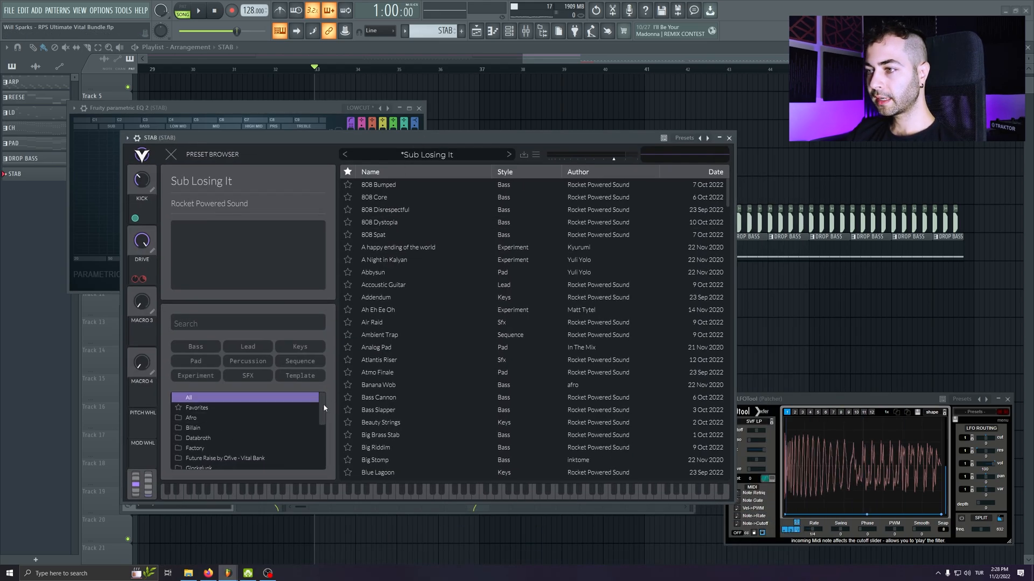
{"action": "scroll", "coordinate": [324, 408], "scroll_direction": "down", "scroll_amount": 4}
{"action": "left_click", "coordinate": [242, 434]}
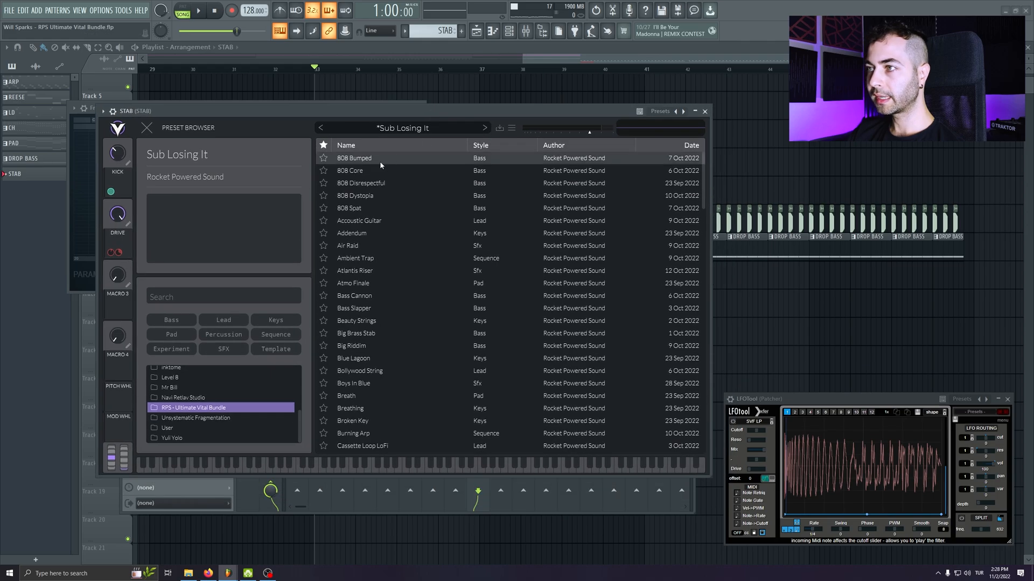
{"action": "left_click", "coordinate": [487, 146]}
{"action": "left_click", "coordinate": [358, 308]}
{"action": "left_click", "coordinate": [376, 383]}
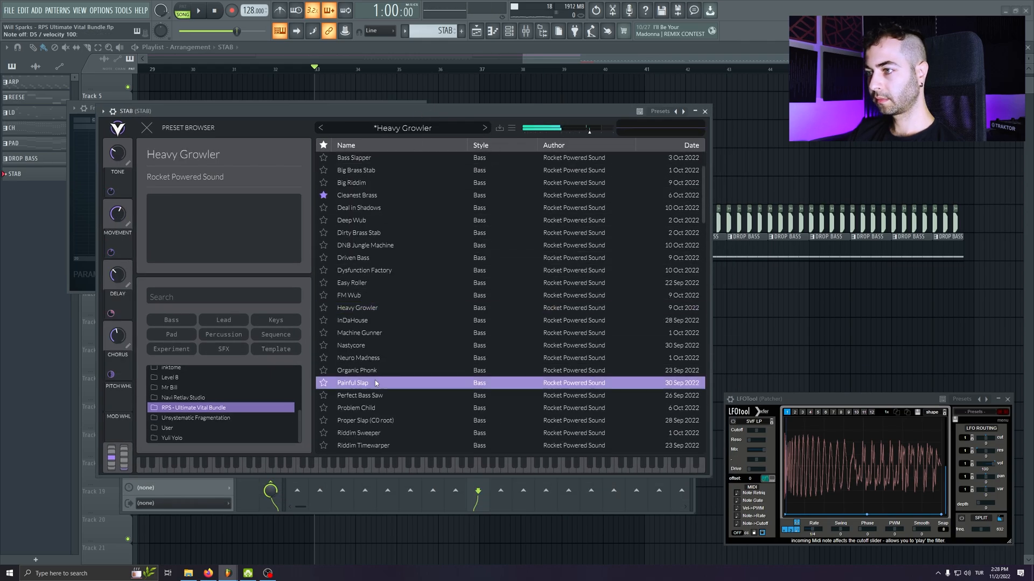
{"action": "key", "text": "Up"}
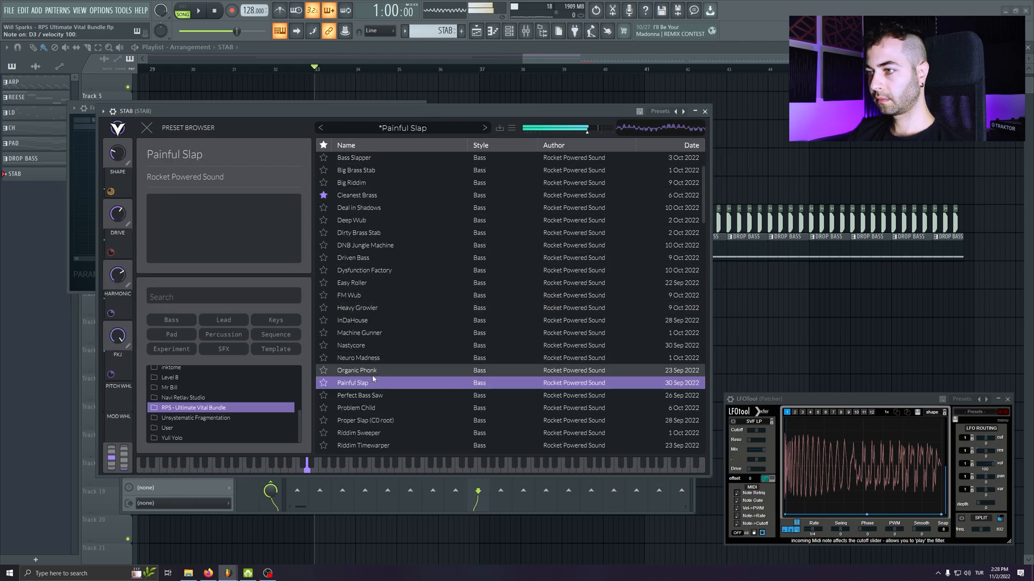
- Lower the low-cut frequency of the STAB track's EQ slightly while auditioning the patch, and close the EQ
{"action": "left_click_drag", "start_coordinate": [312, 111], "coordinate": [443, 118]}
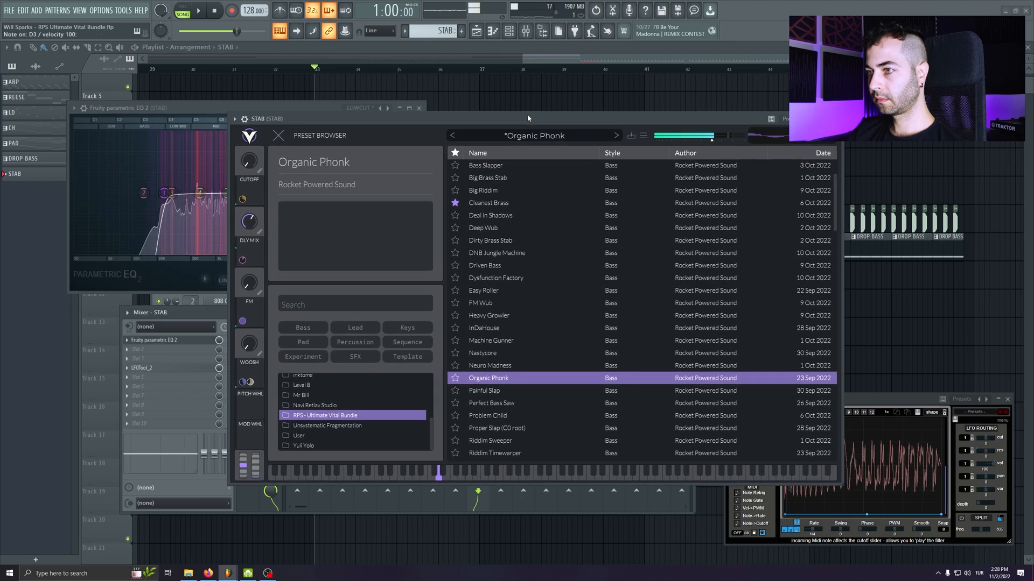
{"action": "left_click_drag", "start_coordinate": [165, 193], "coordinate": [147, 192]}
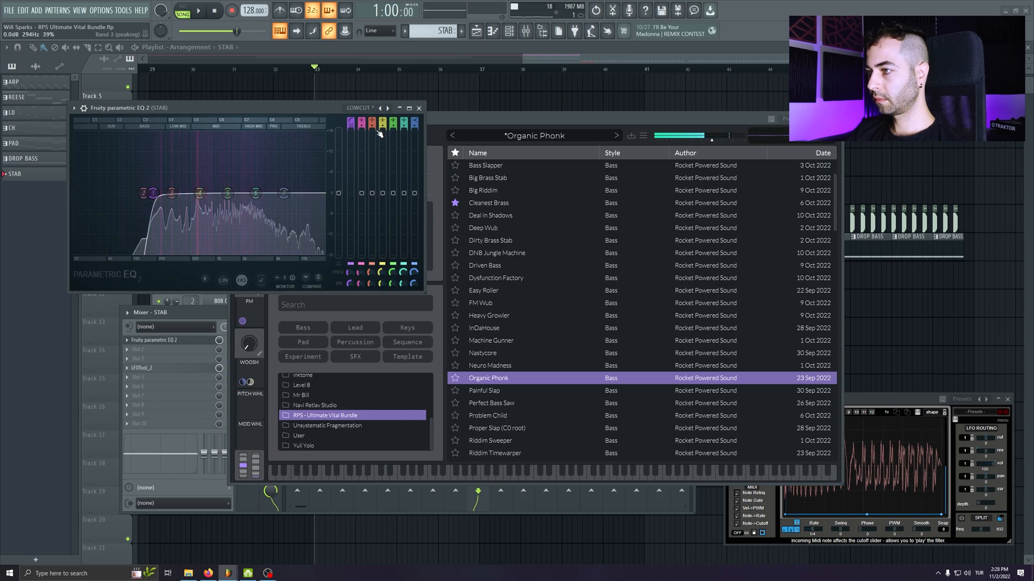
{"action": "left_click", "coordinate": [419, 108]}
- Open the STAB channel's piano roll and arrange the channel rack and Vital window clear of it
{"action": "left_click_drag", "start_coordinate": [183, 157], "coordinate": [113, 129]}
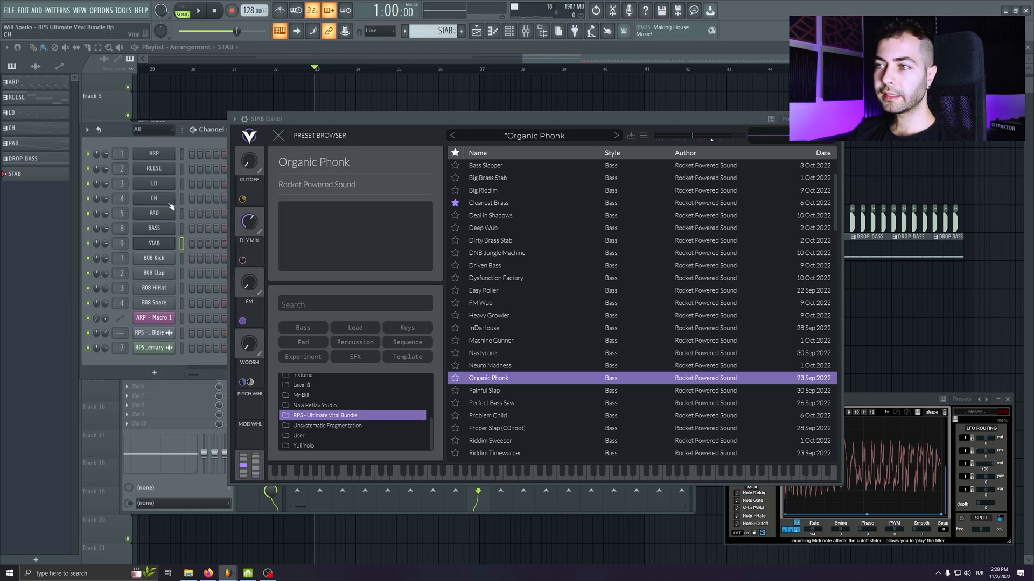
{"action": "right_click", "coordinate": [169, 239]}
{"action": "left_click", "coordinate": [215, 245]}
{"action": "left_click_drag", "start_coordinate": [416, 121], "coordinate": [606, 150]}
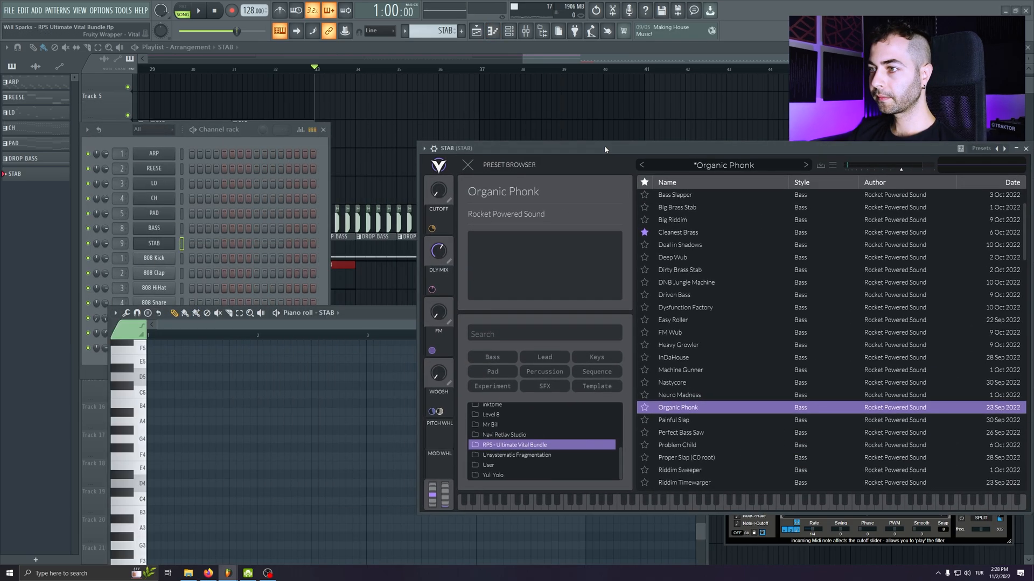
- Write three D3 notes in bar 1 of the STAB piano roll on steps 2, 4 and 7, the last one twice as long, and play them
{"action": "double_click", "coordinate": [387, 311]}
{"action": "left_click_drag", "start_coordinate": [81, 319], "coordinate": [100, 320]}
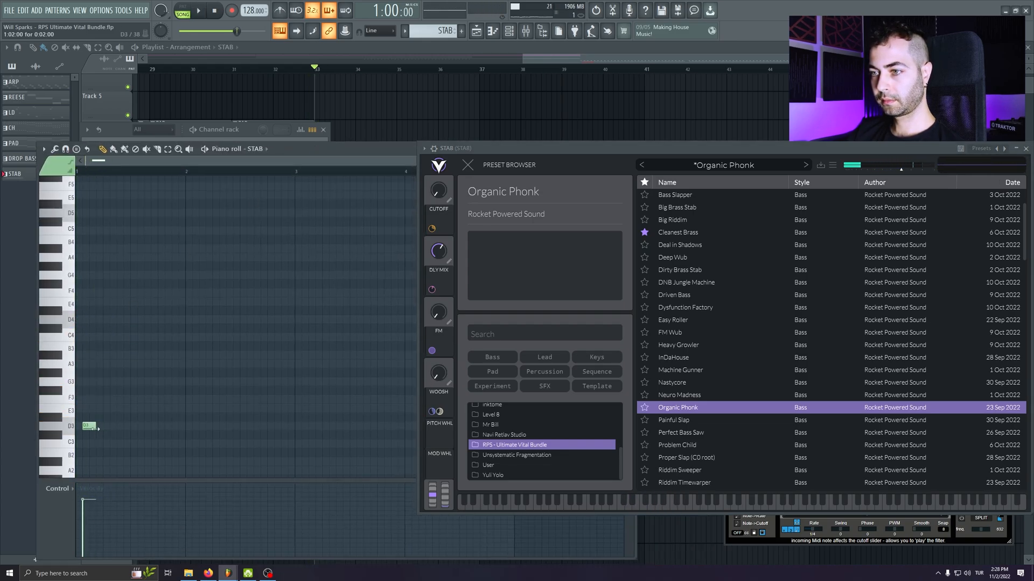
{"action": "scroll", "coordinate": [98, 429], "scroll_direction": "up", "scroll_amount": 3, "text": "ctrl"}
{"action": "scroll", "coordinate": [138, 404], "scroll_direction": "down", "scroll_amount": 5}
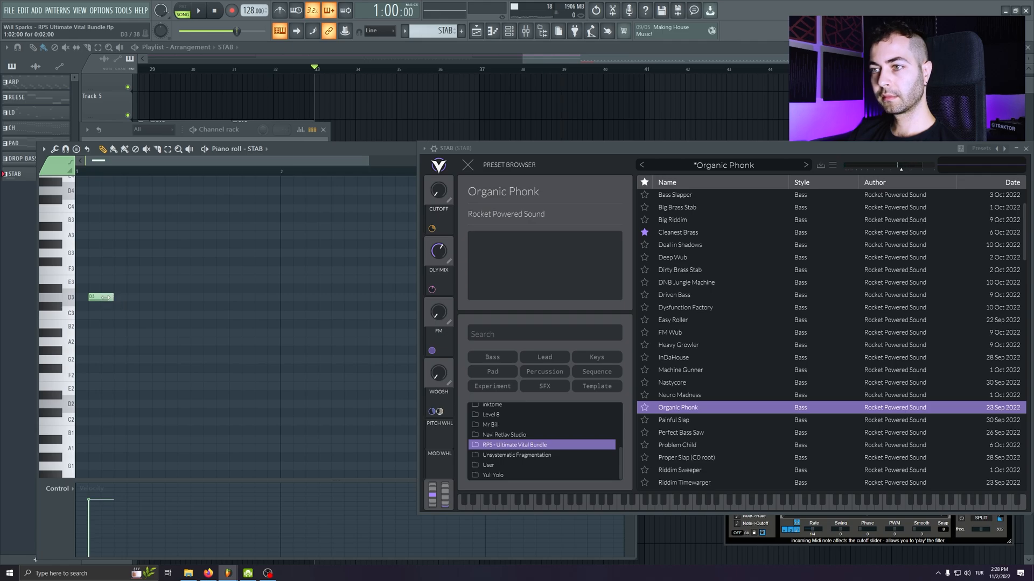
{"action": "key", "text": "space"}
{"action": "left_click", "coordinate": [119, 297]}
{"action": "left_click_drag", "start_coordinate": [106, 297], "coordinate": [184, 299]}
{"action": "left_click", "coordinate": [146, 297]}
{"action": "key", "text": "space"}
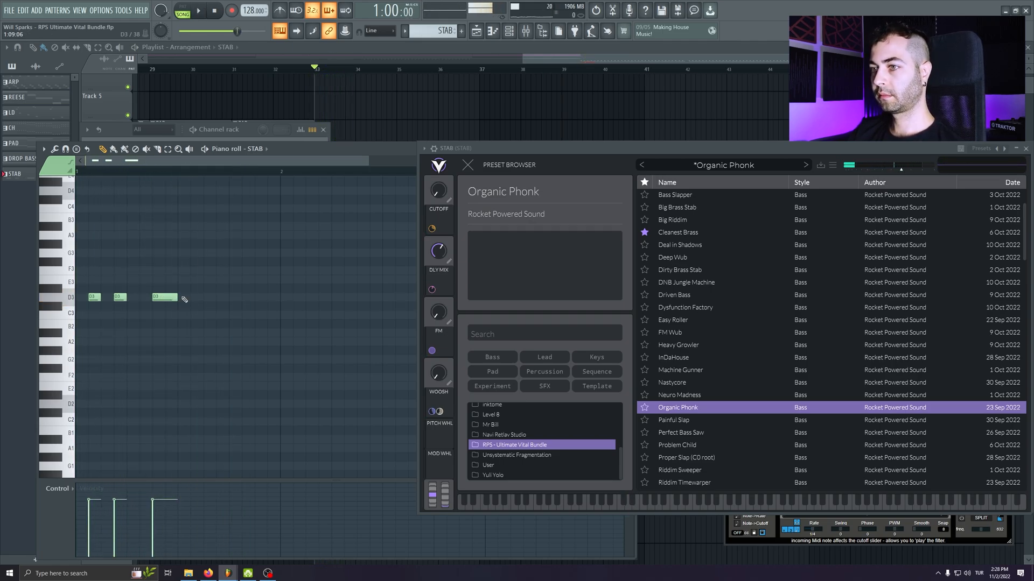
{"action": "key", "text": "space"}
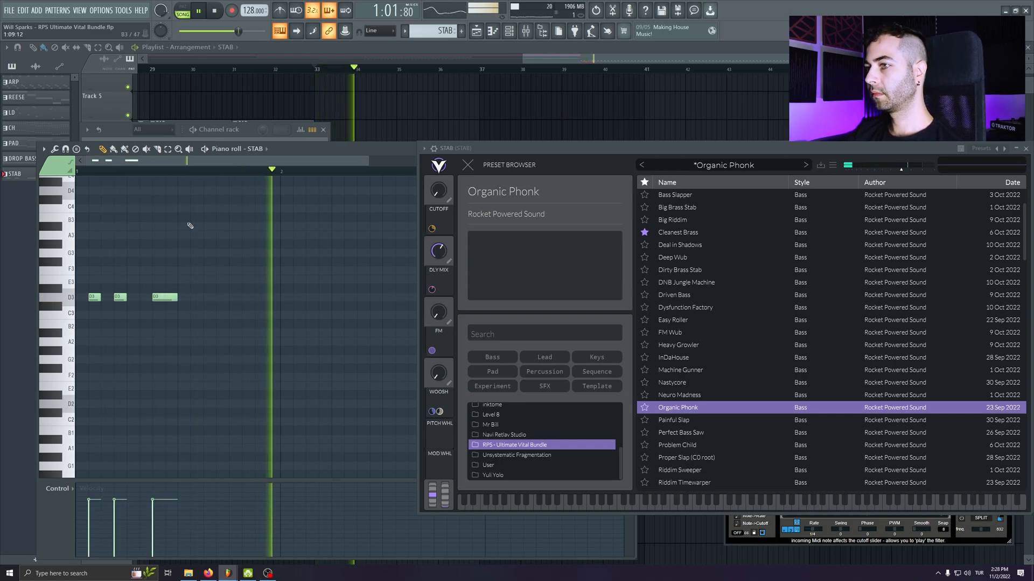
{"action": "key", "text": "space"}
- Close the STAB piano roll, switch playback to pattern mode, and reposition the Vital window and channel rack
{"action": "left_click_drag", "start_coordinate": [323, 149], "coordinate": [232, 137]}
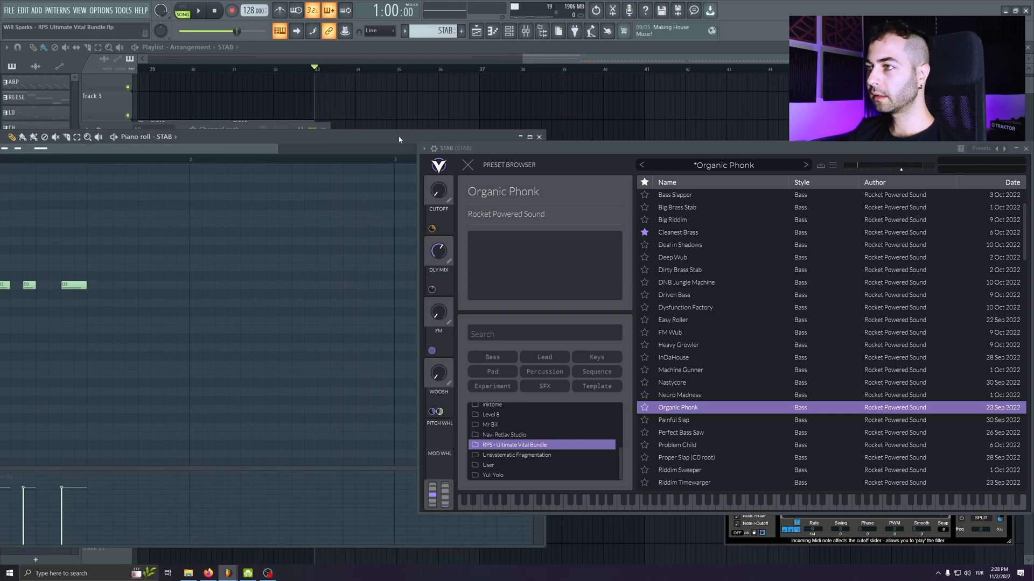
{"action": "left_click_drag", "start_coordinate": [399, 140], "coordinate": [280, 196]}
{"action": "left_click", "coordinate": [368, 190]}
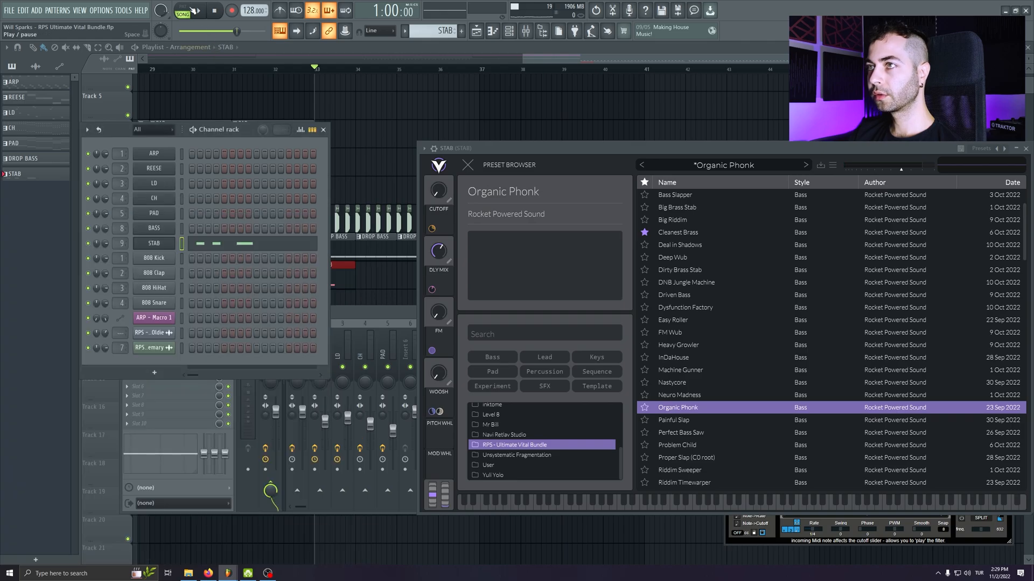
{"action": "left_click_drag", "start_coordinate": [538, 155], "coordinate": [407, 105]}
{"action": "key", "text": "space"}
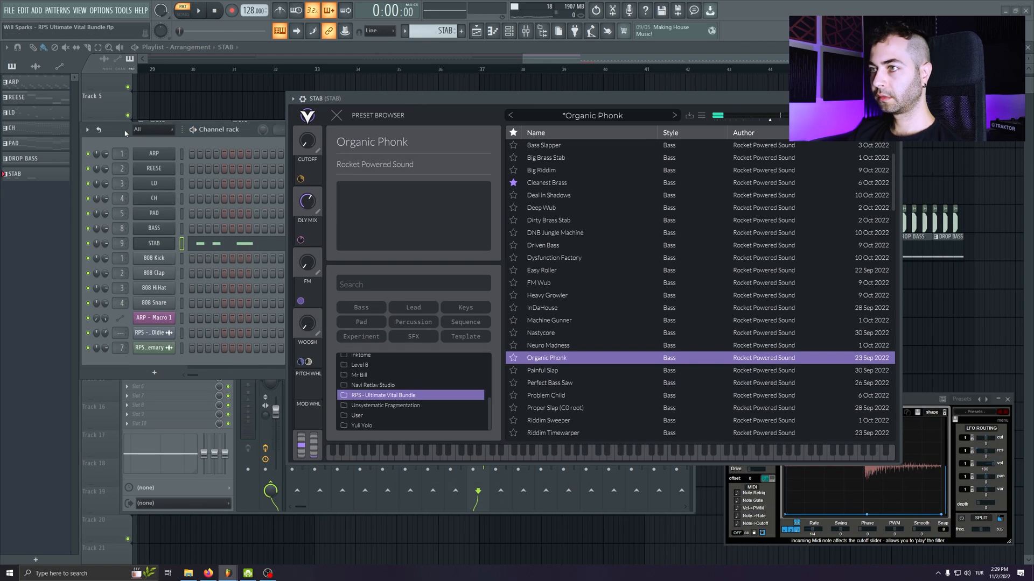
{"action": "left_click_drag", "start_coordinate": [125, 133], "coordinate": [120, 257]}
- Loop the stab pattern while auditioning Neuro Madness, Nastycore and Organic Phonk, and load the Painful Slap preset
{"action": "left_click", "coordinate": [547, 345]}
{"action": "left_click_drag", "start_coordinate": [585, 101], "coordinate": [417, 106]}
{"action": "key", "text": "space"}
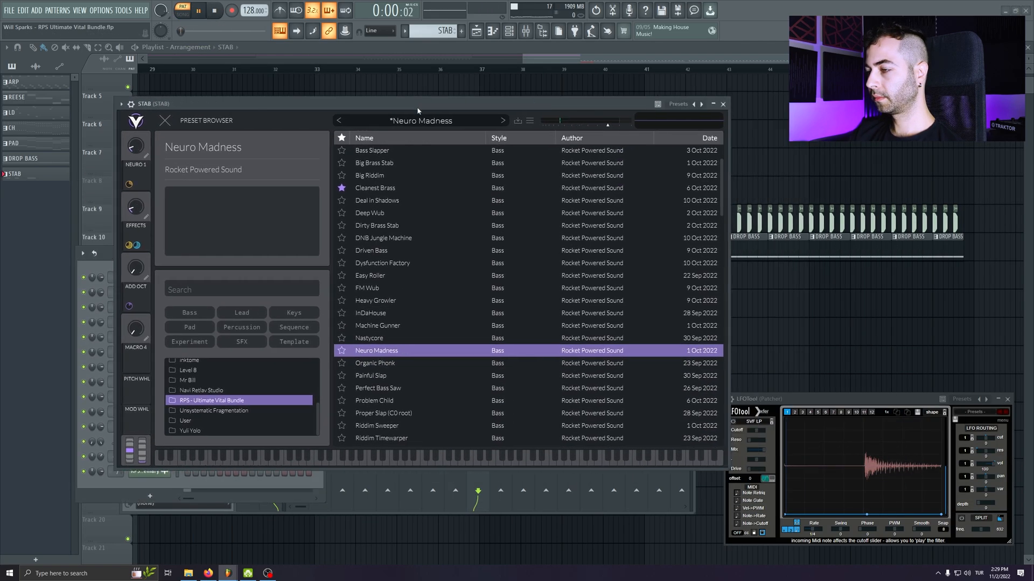
{"action": "left_click", "coordinate": [381, 340]}
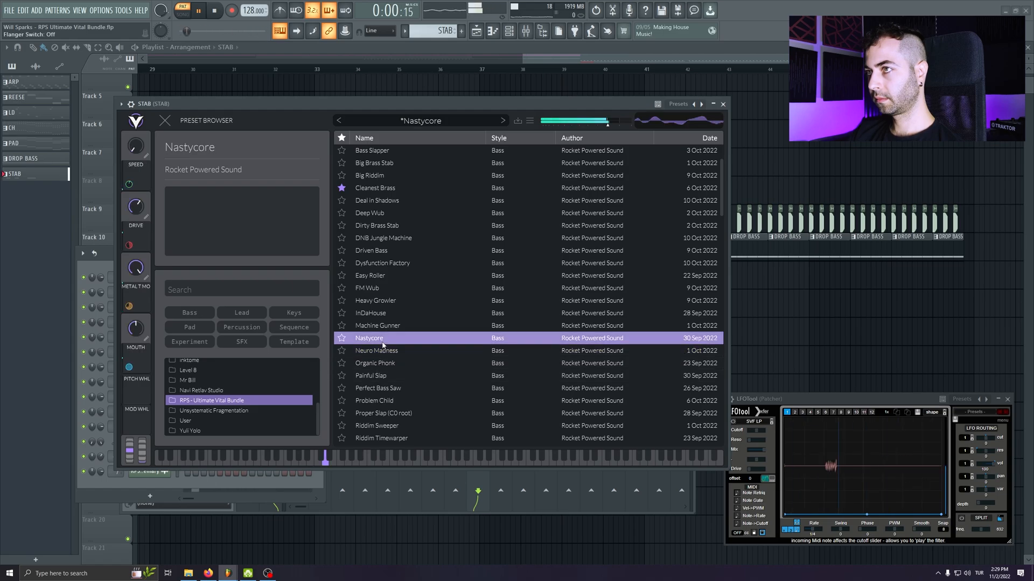
{"action": "left_click", "coordinate": [380, 363]}
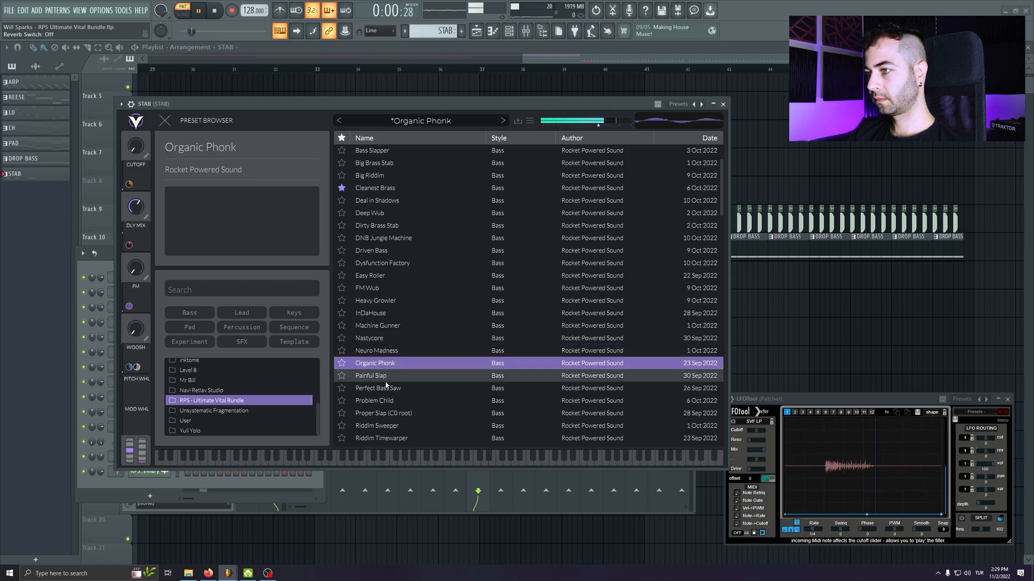
{"action": "left_click", "coordinate": [388, 376]}
{"action": "left_click_drag", "start_coordinate": [324, 105], "coordinate": [432, 108]}
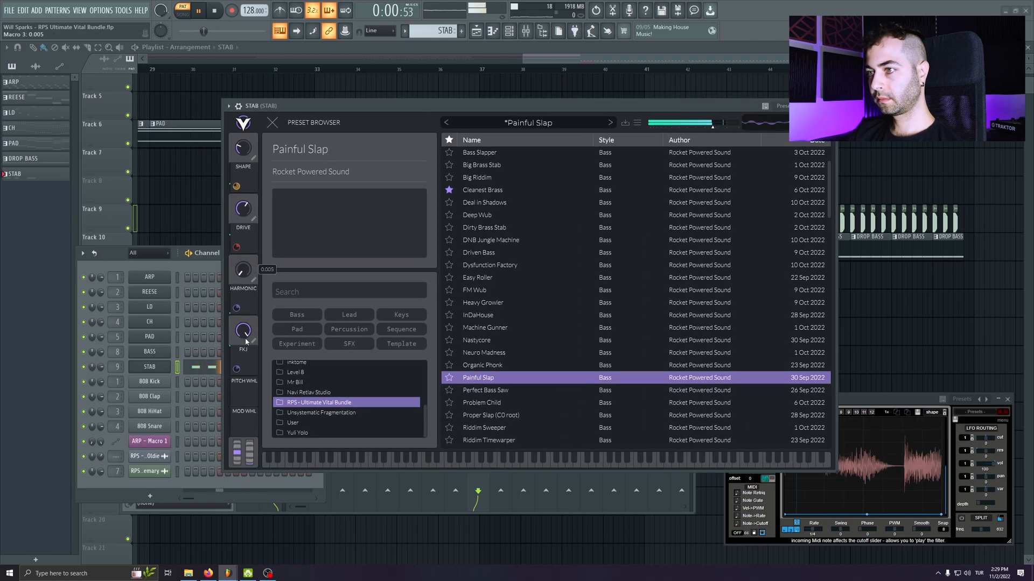
- Transpose the stab notes down an octave to D2 and adjust Painful Slap's SHAPE, DRIVE and FKJ macros during playback
{"action": "left_click", "coordinate": [206, 368]}
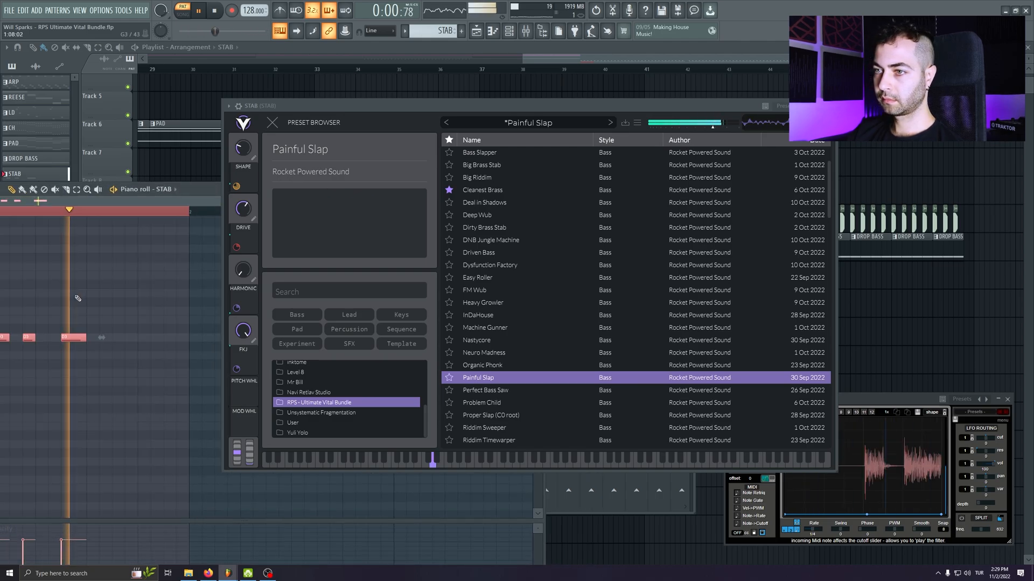
{"action": "left_click_drag", "start_coordinate": [210, 185], "coordinate": [251, 159]}
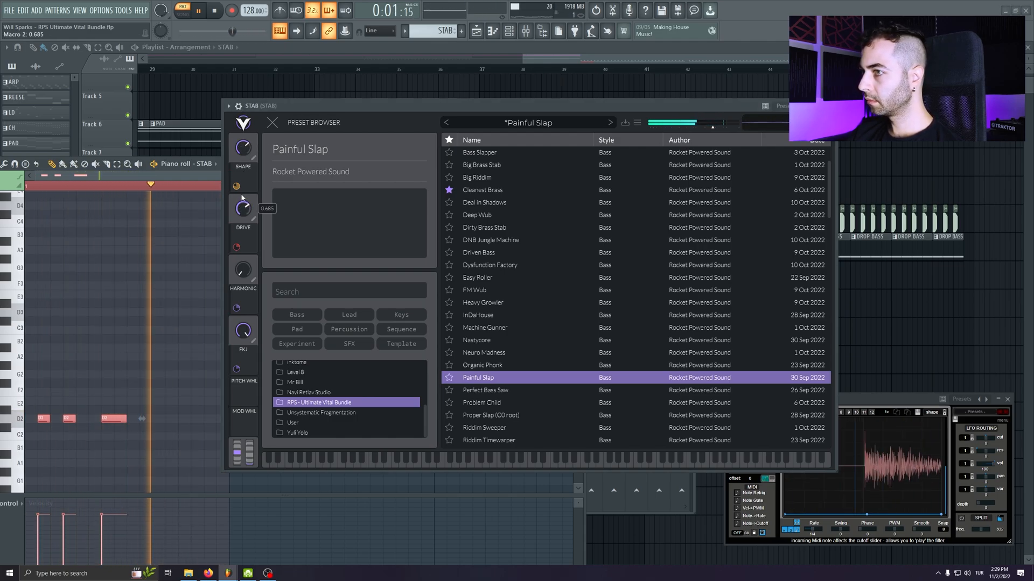
{"action": "mouse_move", "coordinate": [244, 330]}
{"action": "left_mouse_down"}
{"action": "mouse_move", "coordinate": [257, 432]}
{"action": "mouse_move", "coordinate": [241, 330]}
{"action": "left_mouse_up"}
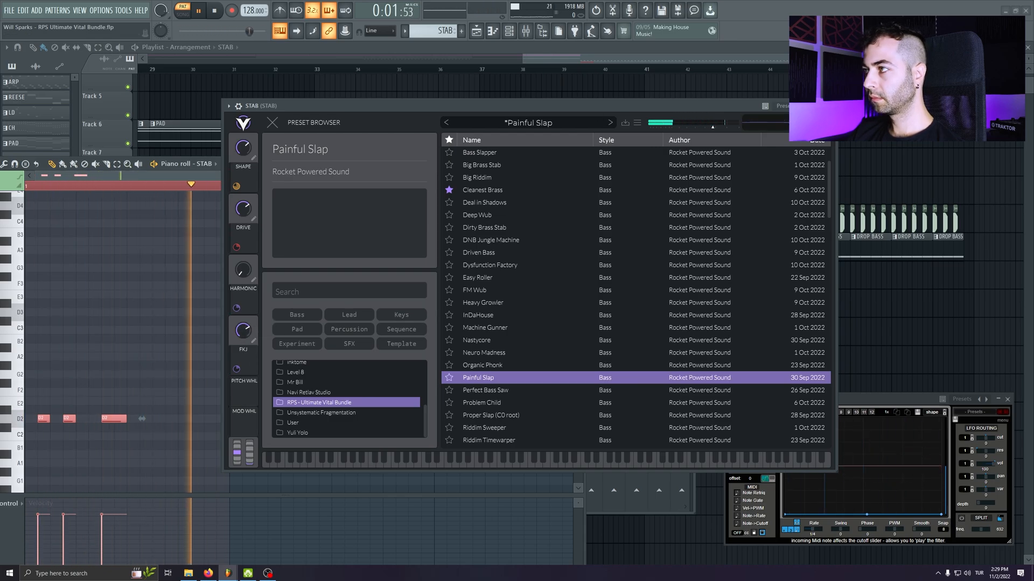
- Stop playback and close the Vital window, the STAB piano roll and the channel rack to uncover the mixer
{"action": "left_click", "coordinate": [832, 106]}
{"action": "key", "text": "space"}
{"action": "left_click_drag", "start_coordinate": [364, 167], "coordinate": [402, 137]}
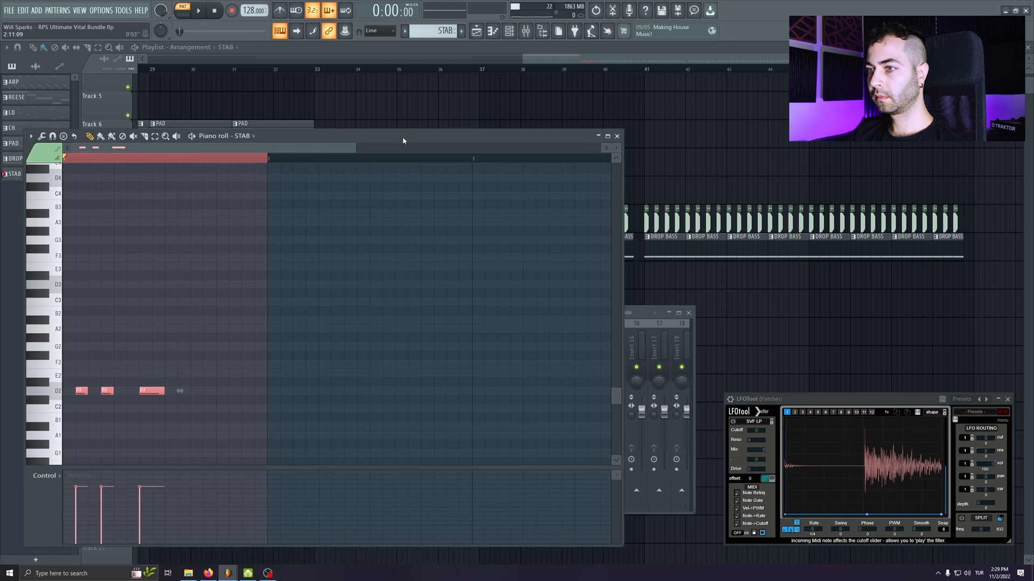
{"action": "left_click", "coordinate": [617, 135]}
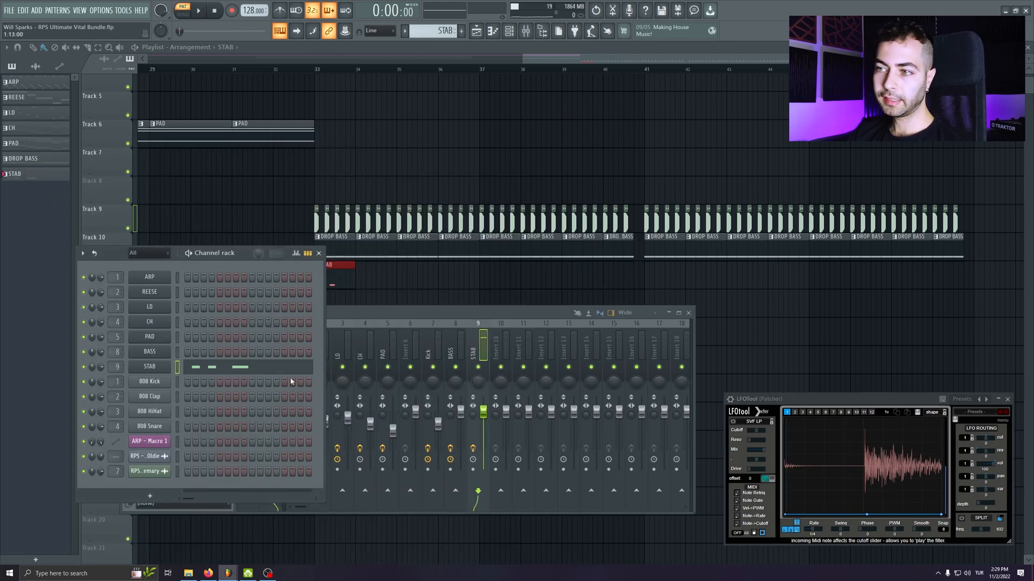
{"action": "left_click", "coordinate": [319, 253]}
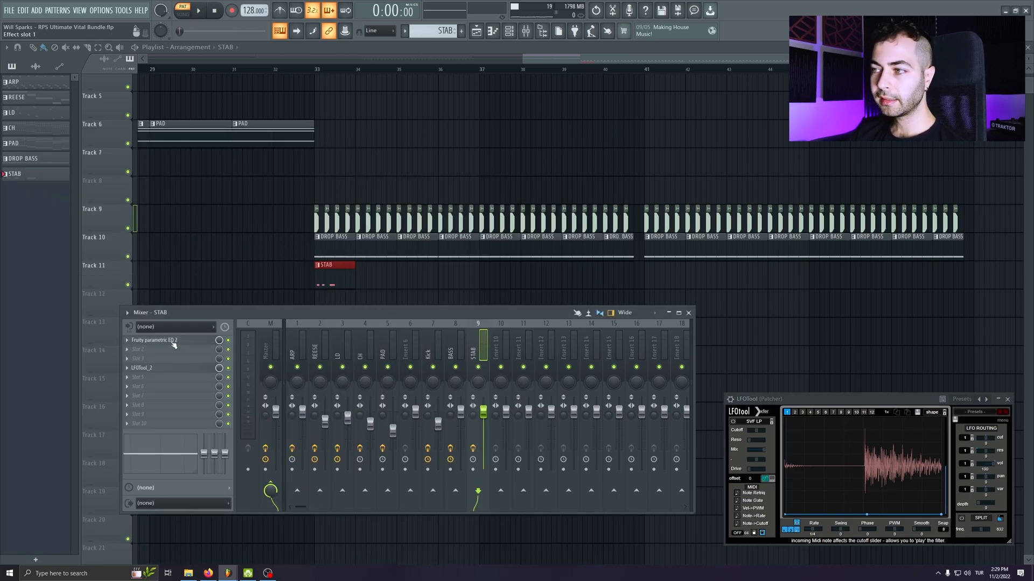
- Put Thickify first on the STAB mixer track and set thickness to 0.57, stress 0.26, drive 0.08 and level 1.7 dB
{"action": "left_click_drag", "start_coordinate": [223, 120], "coordinate": [302, 115]}
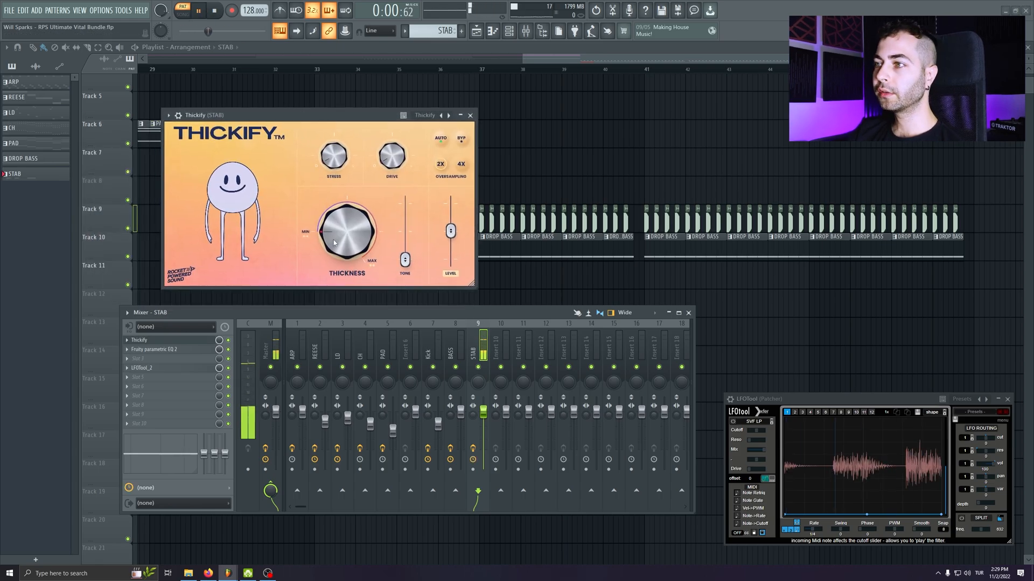
{"action": "left_click_drag", "start_coordinate": [336, 243], "coordinate": [332, 177]}
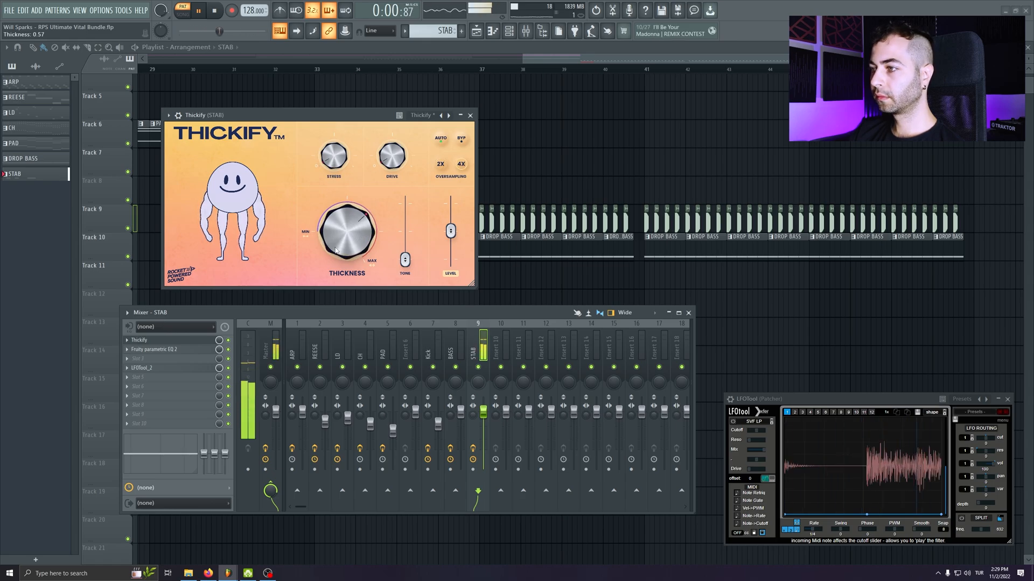
{"action": "left_click_drag", "start_coordinate": [338, 106], "coordinate": [341, 134]}
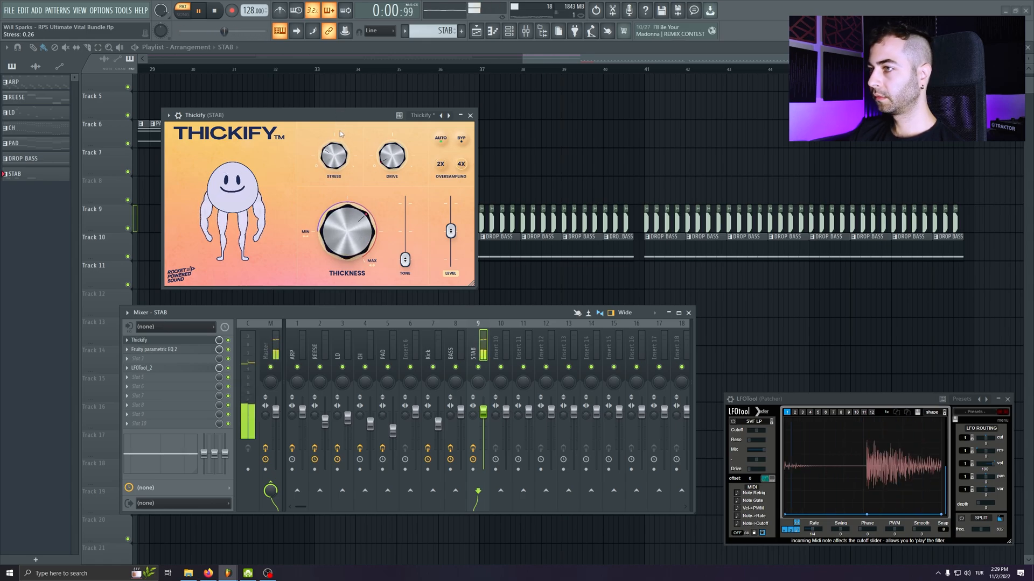
{"action": "left_click_drag", "start_coordinate": [388, 109], "coordinate": [393, 152]}
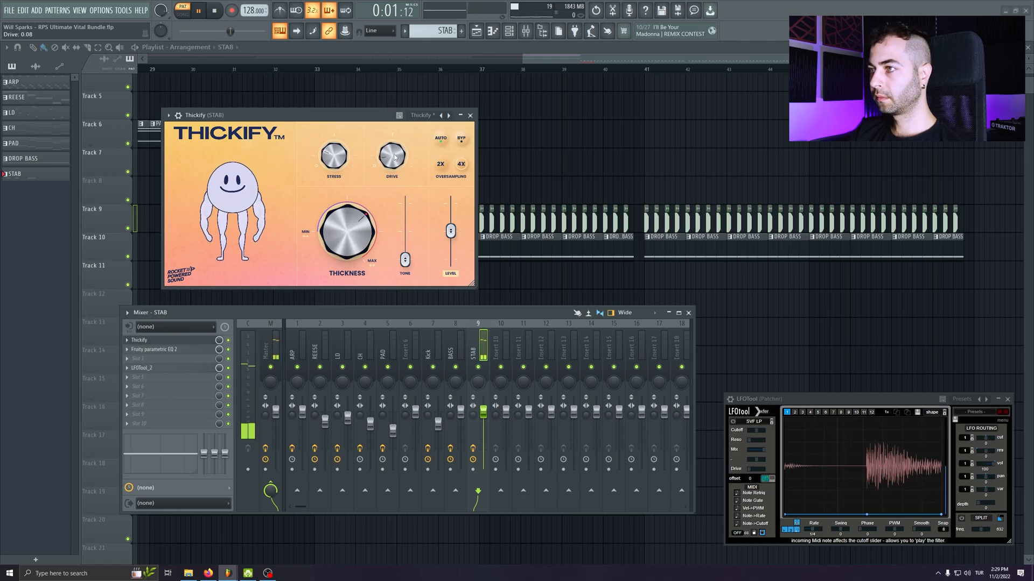
{"action": "left_click_drag", "start_coordinate": [451, 233], "coordinate": [452, 228]}
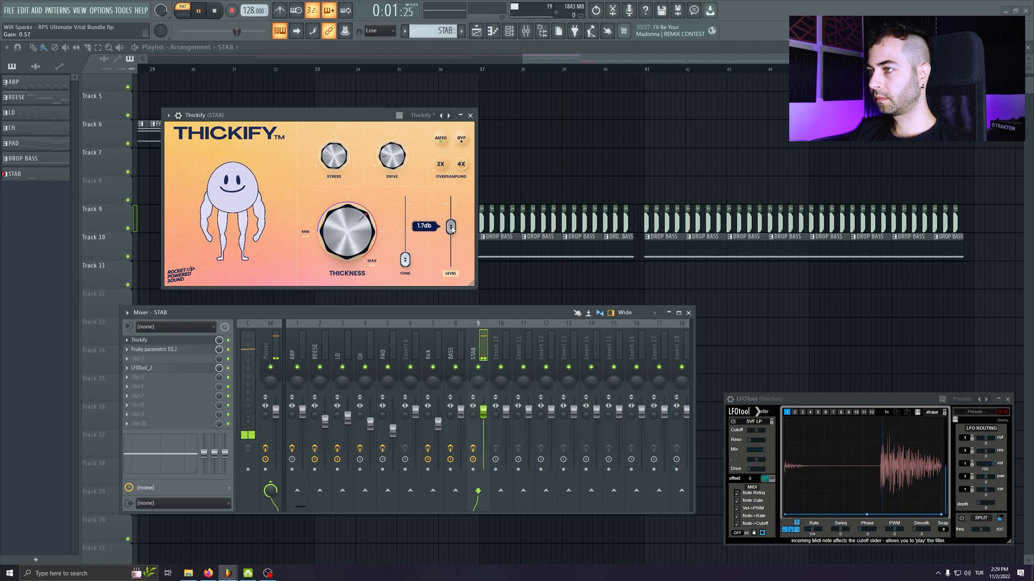
{"action": "left_click", "coordinate": [470, 116]}
- Hide the mixer and duplicate the STAB pattern clips along Track 11 so they fill the drop from bar 33 to bar 49
{"action": "key", "text": "F9"}
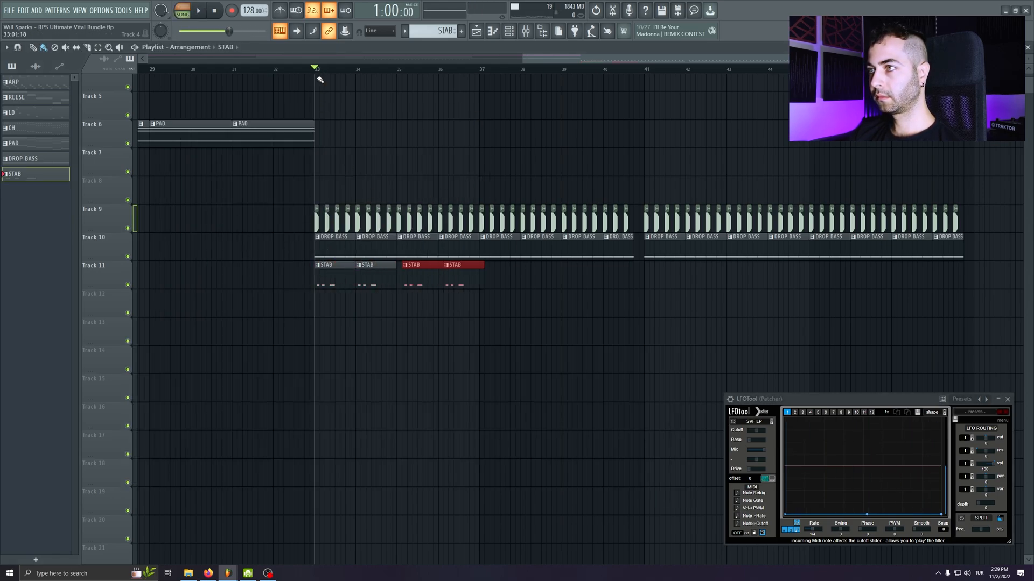
{"action": "key", "text": "space"}
{"action": "key", "text": "ctrl+b"}
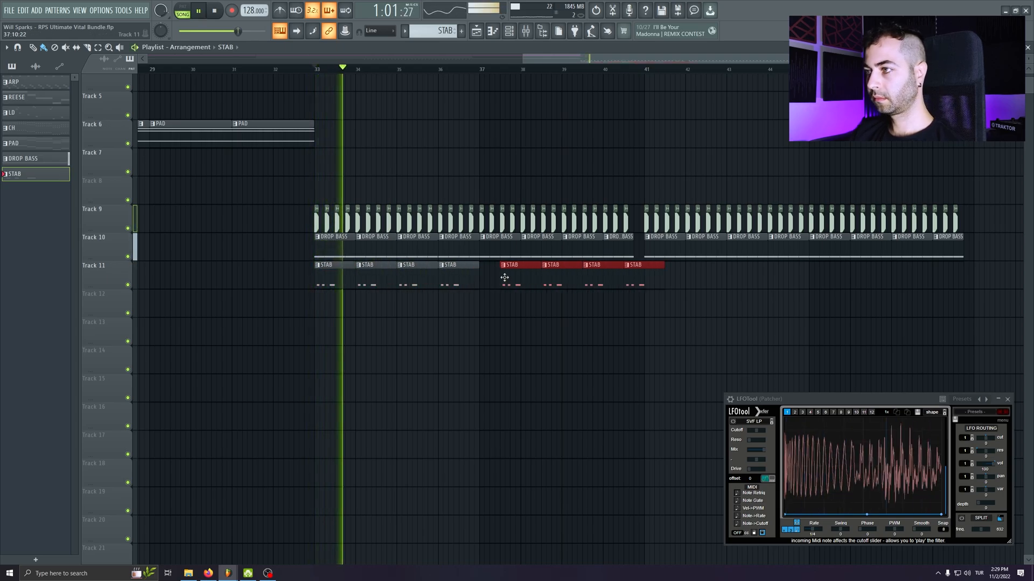
{"action": "left_click_drag", "start_coordinate": [644, 291], "coordinate": [482, 263]}
{"action": "key", "text": "ctrl+b"}
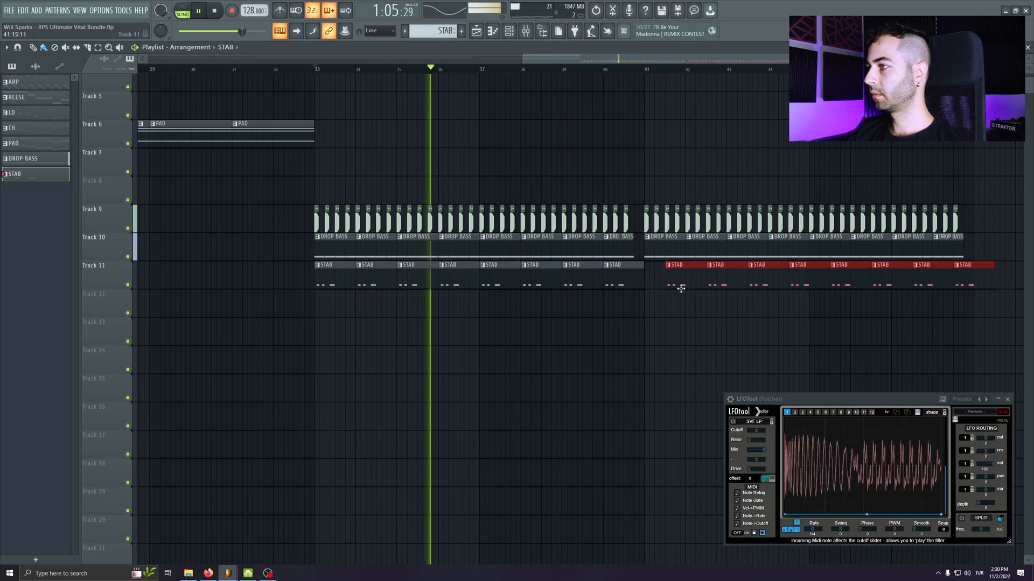
{"action": "left_click", "coordinate": [559, 349]}
{"action": "right_click", "coordinate": [563, 358]}
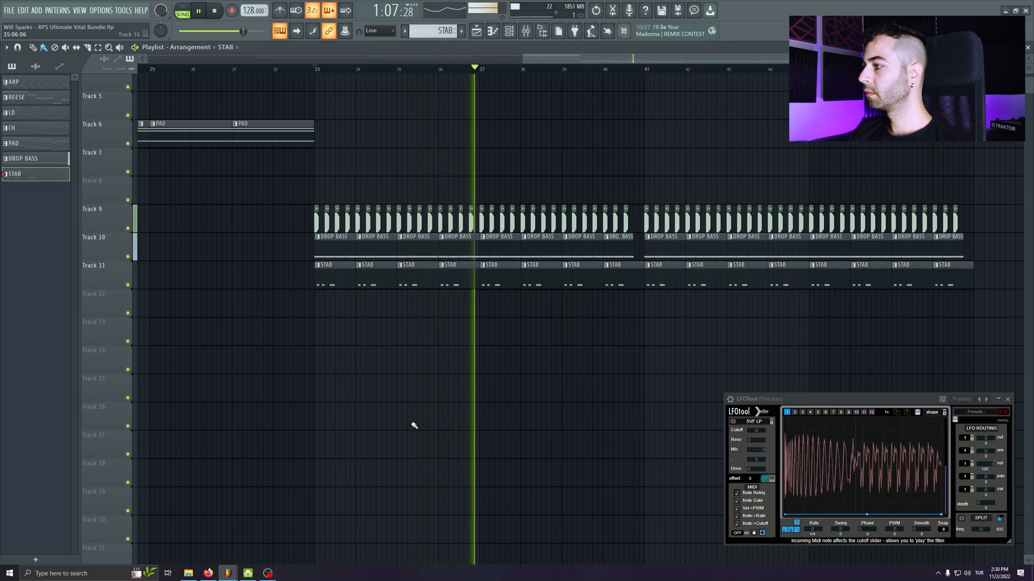
- Listen to the drop with the repeated stab part across the arrangement, check the mixer levels, and stop playback
{"action": "scroll", "coordinate": [631, 377], "scroll_direction": "down", "scroll_amount": 4}
{"action": "left_click_drag", "start_coordinate": [728, 371], "coordinate": [745, 373]}
{"action": "scroll", "coordinate": [489, 304], "scroll_direction": "down", "scroll_amount": 1}
{"action": "left_click_drag", "start_coordinate": [339, 368], "coordinate": [395, 415]}
{"action": "scroll", "coordinate": [807, 255], "scroll_direction": "right", "scroll_amount": 3}
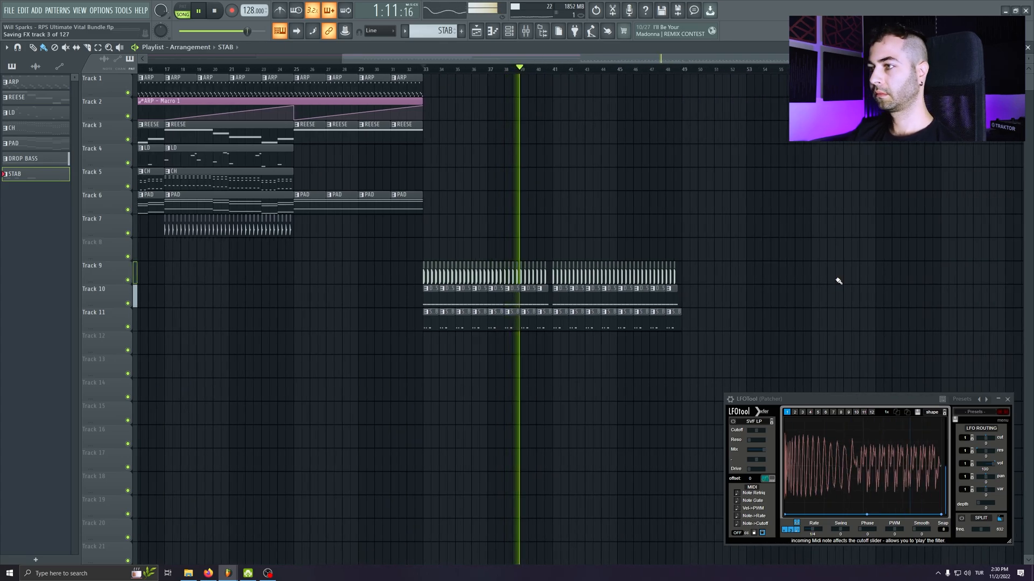
{"action": "left_click", "coordinate": [527, 33]}
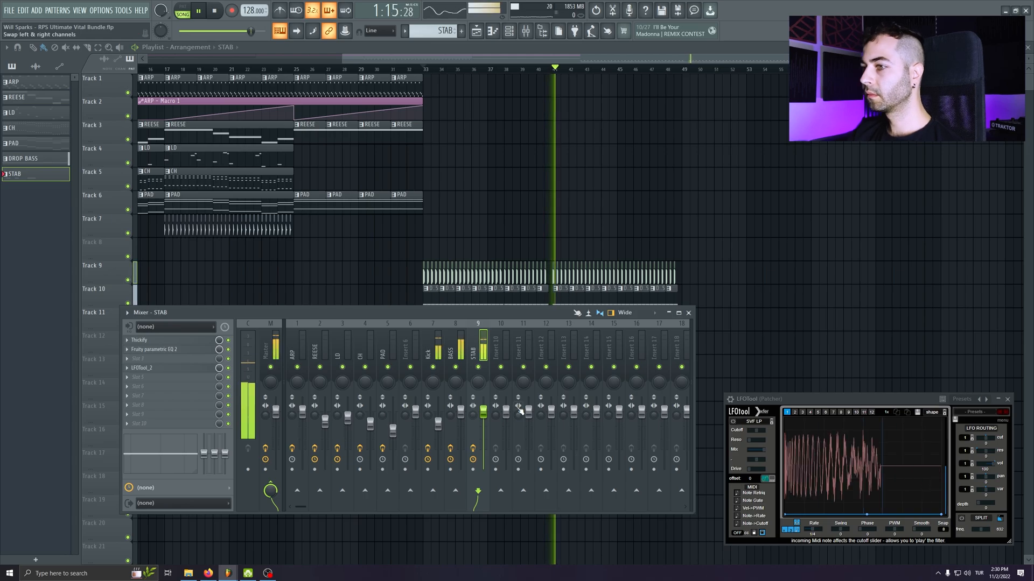
{"action": "key", "text": "F9"}
{"action": "left_click", "coordinate": [221, 15]}
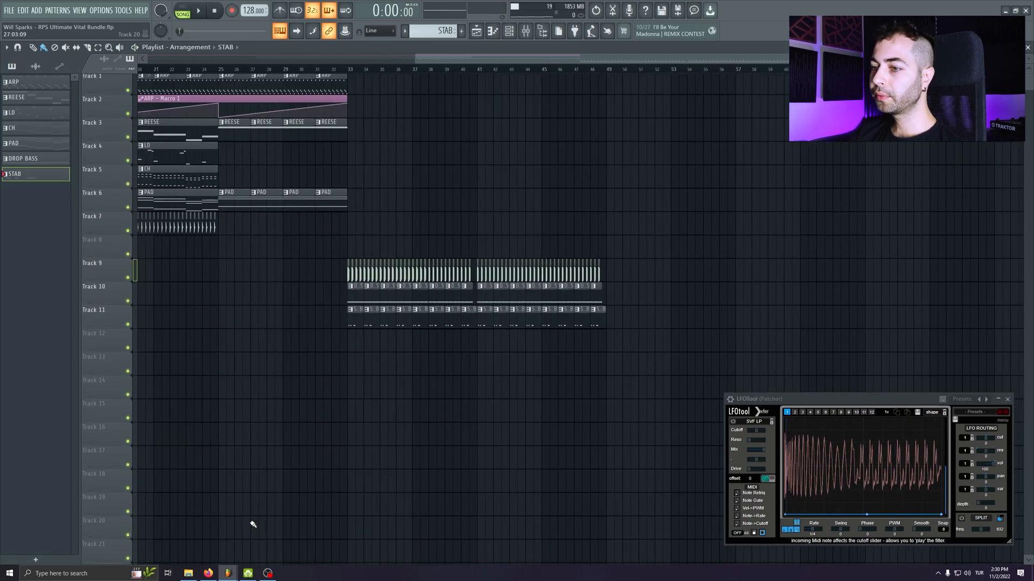
- Clone the STAB channel in the channel rack and hide the rack
{"action": "key", "text": "F6"}
{"action": "right_click", "coordinate": [140, 369]}
{"action": "left_click", "coordinate": [202, 448]}
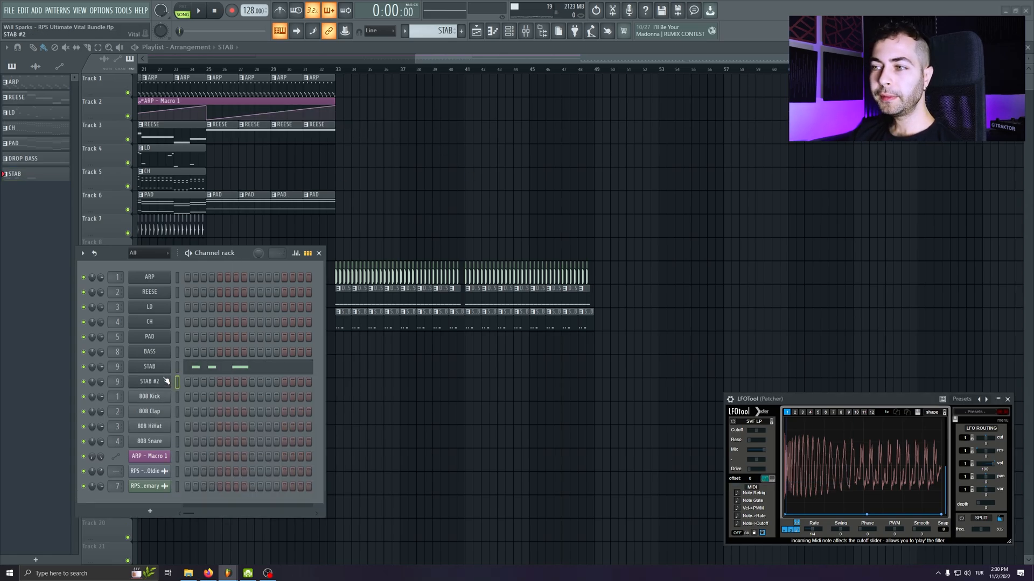
{"action": "key", "text": "F6"}
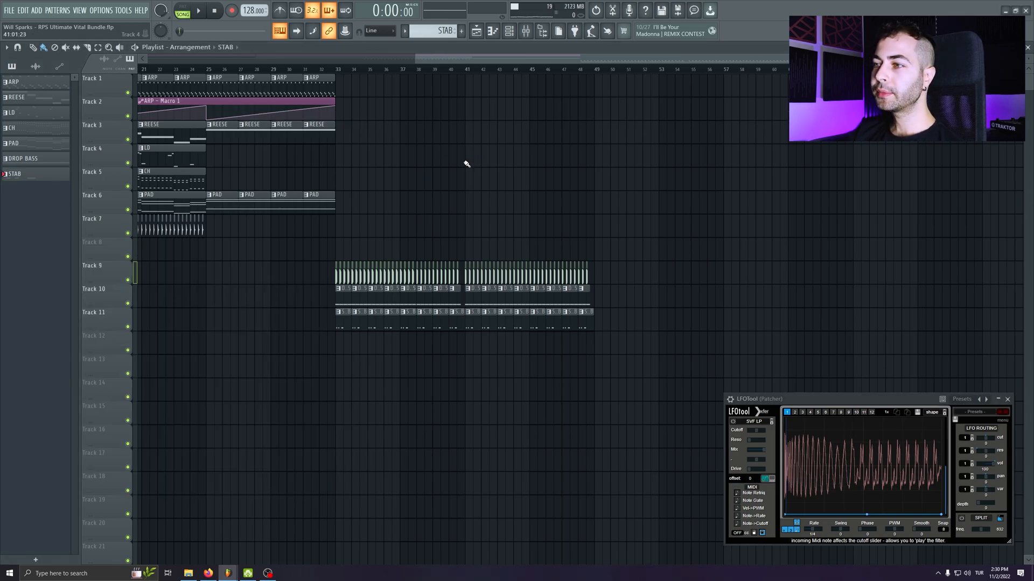
- Create a new pattern named LD and place it on Track 12 at bar 33
{"action": "left_click", "coordinate": [461, 33]}
{"action": "type", "text": "LD"}
{"action": "key", "text": "Return"}
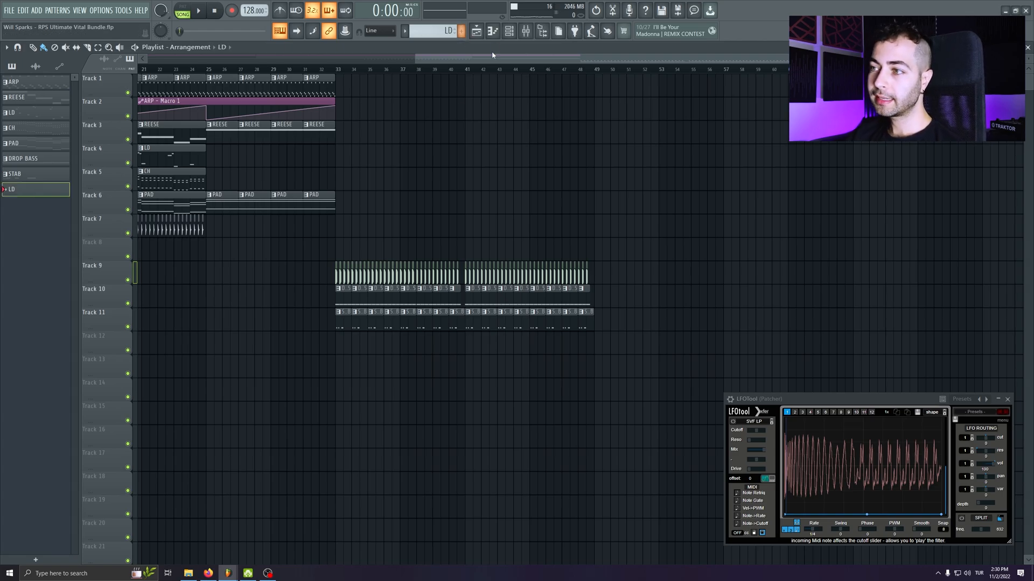
- Rename the cloned STAB #2 channel as LD
{"action": "key", "text": "F6"}
{"action": "right_click", "coordinate": [167, 379]}
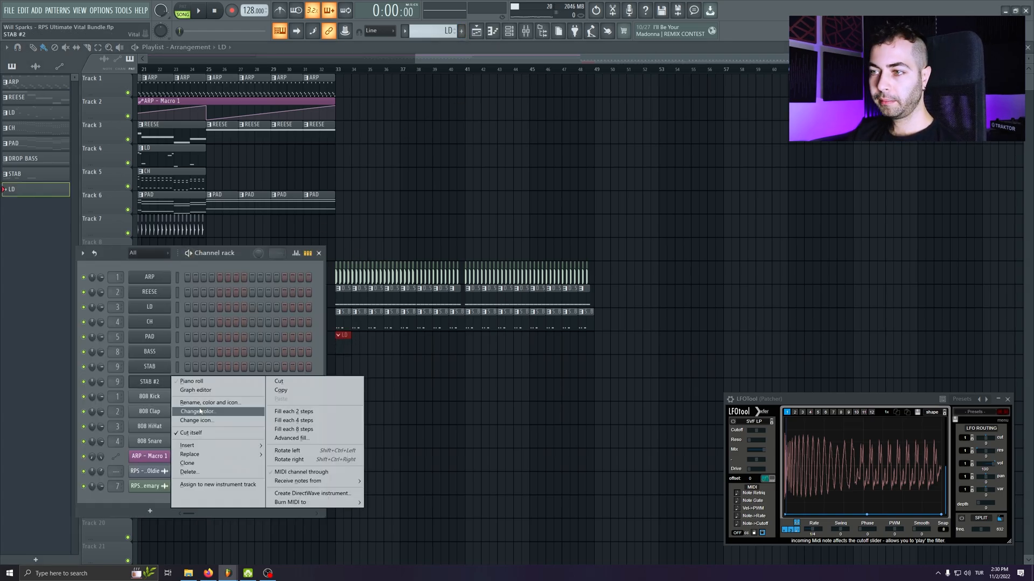
{"action": "left_click", "coordinate": [199, 408]}
{"action": "key", "text": "Return"}
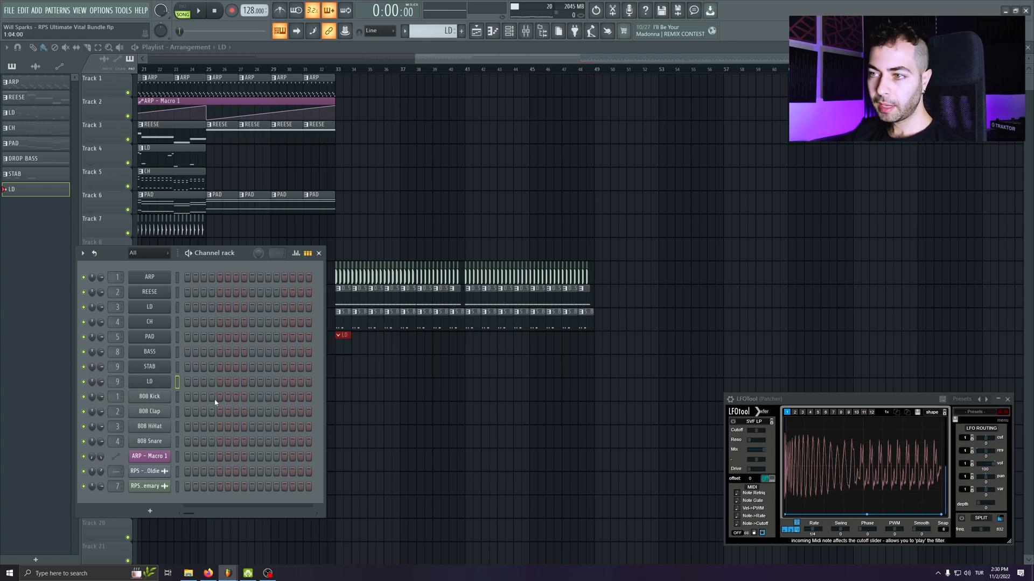
- Load the Solo Electric Guitar preset from the RPS - Ultimate Vital Bundle folder into the new LD channel's Vital
{"action": "left_click", "coordinate": [161, 382]}
{"action": "left_click_drag", "start_coordinate": [400, 120], "coordinate": [366, 136]}
{"action": "left_click", "coordinate": [461, 152]}
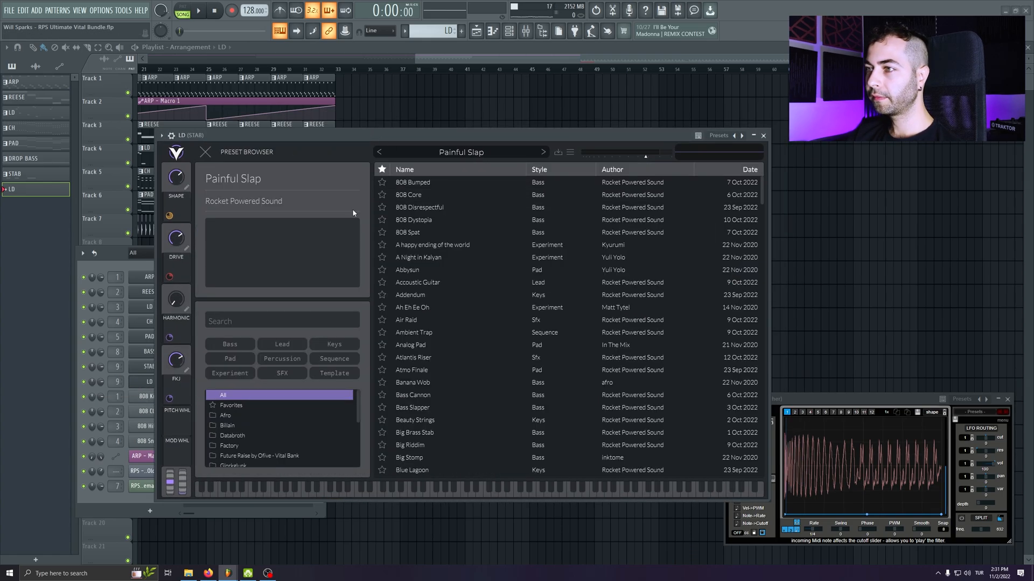
{"action": "scroll", "coordinate": [359, 411], "scroll_direction": "down", "scroll_amount": 1}
{"action": "left_click", "coordinate": [290, 432]}
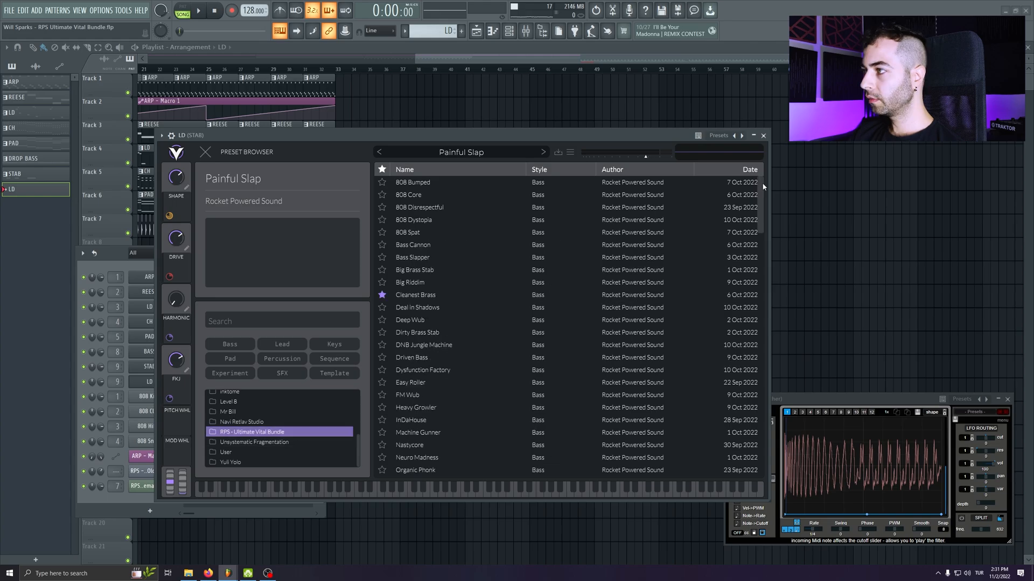
{"action": "left_click_drag", "start_coordinate": [761, 186], "coordinate": [767, 255]}
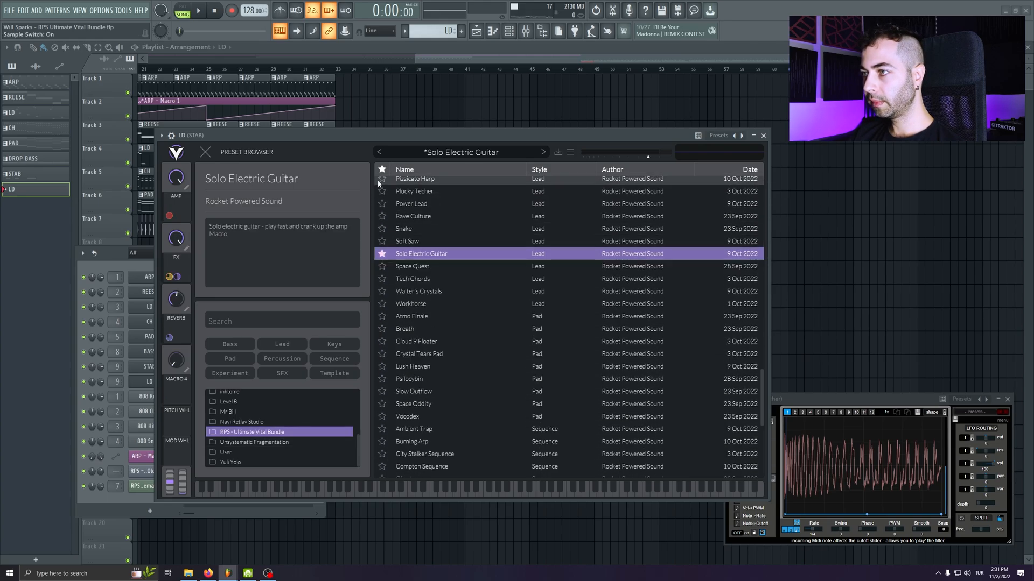
{"action": "left_click_drag", "start_coordinate": [392, 138], "coordinate": [364, 130]}
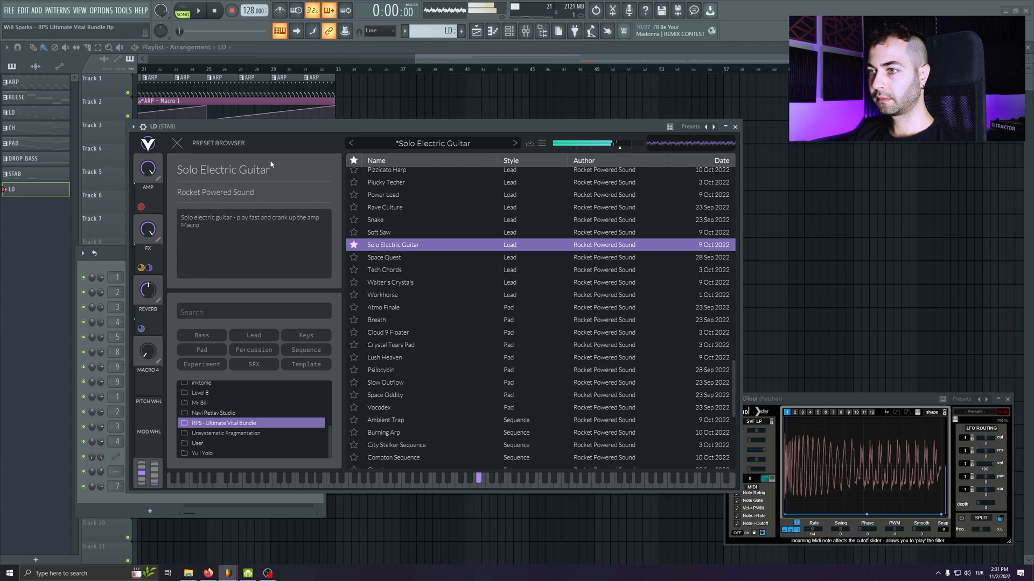
{"action": "left_click", "coordinate": [735, 127]}
- Enter two D6 notes on beats 3 and 4 of bar 1 in the new LD channel's piano roll
{"action": "right_click", "coordinate": [173, 379]}
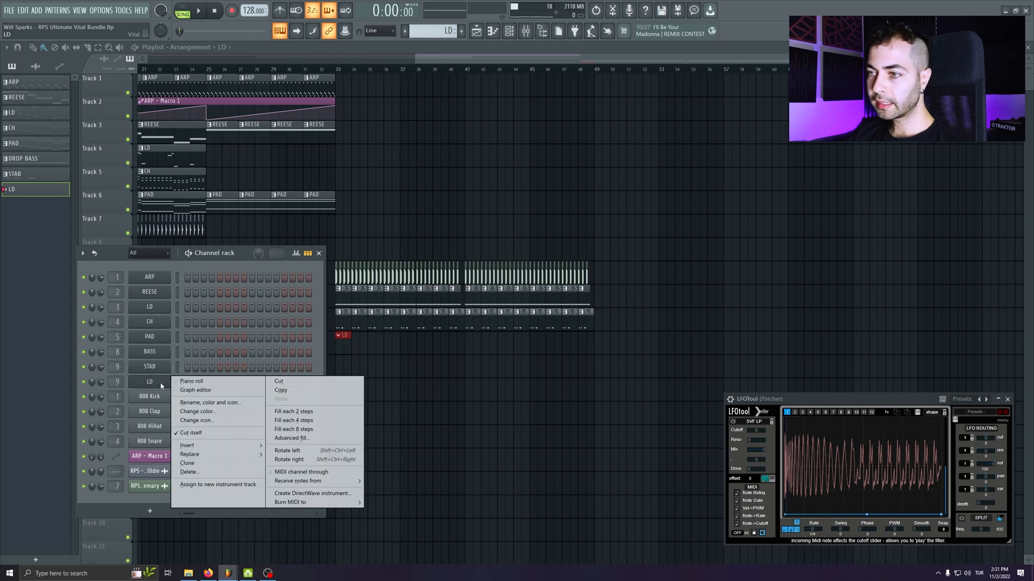
{"action": "left_click", "coordinate": [191, 381]}
{"action": "left_click_drag", "start_coordinate": [350, 145], "coordinate": [446, 145]}
{"action": "scroll", "coordinate": [282, 249], "scroll_direction": "up", "scroll_amount": 5}
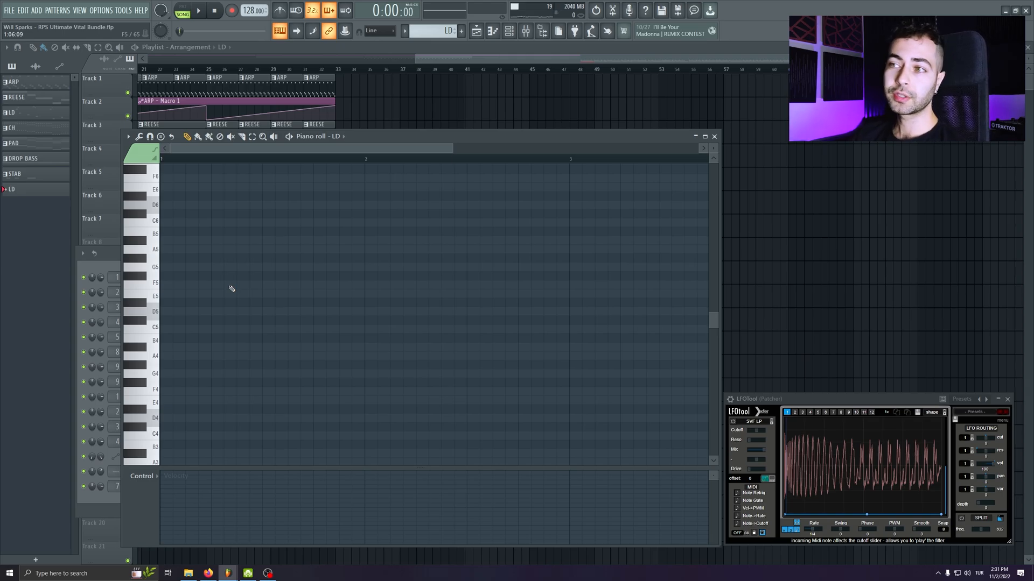
{"action": "scroll", "coordinate": [160, 249], "scroll_direction": "up", "scroll_amount": 2}
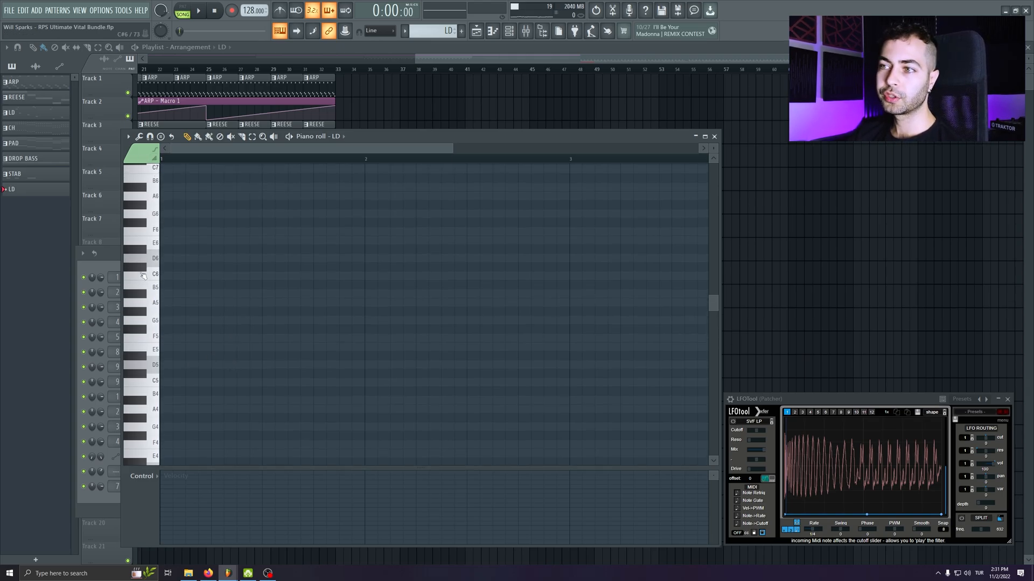
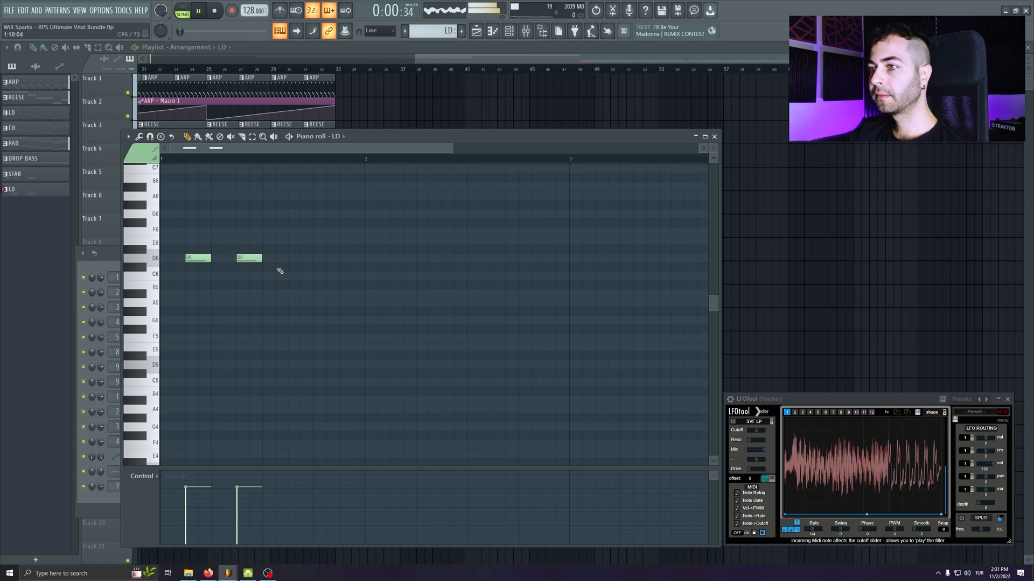
{"action": "key", "text": "space"}
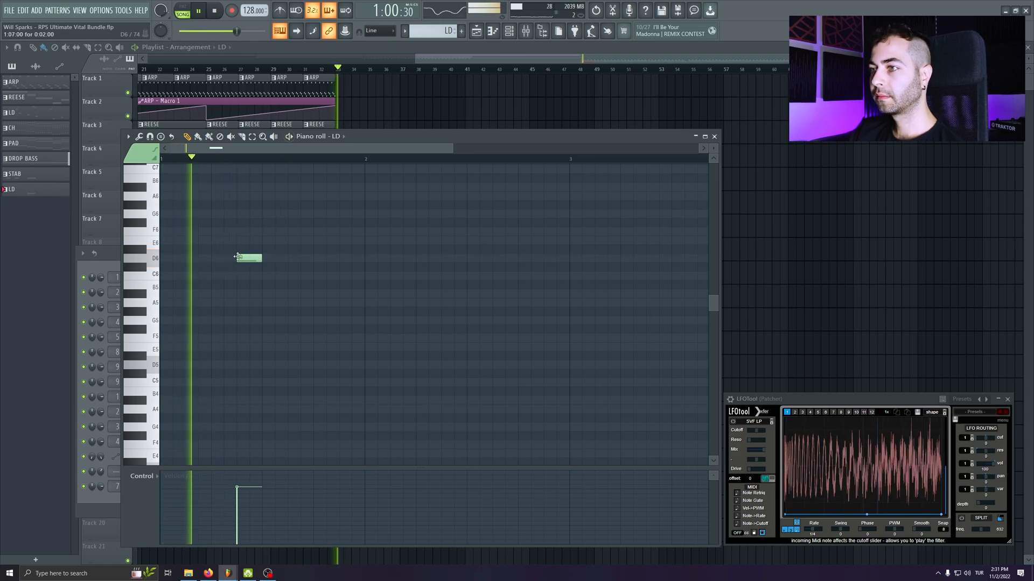
{"action": "left_click_drag", "start_coordinate": [213, 250], "coordinate": [300, 261]}
- Copy both D6 notes to the same beats of bar 2, stop playback and close the piano roll
{"action": "left_click", "coordinate": [476, 284]}
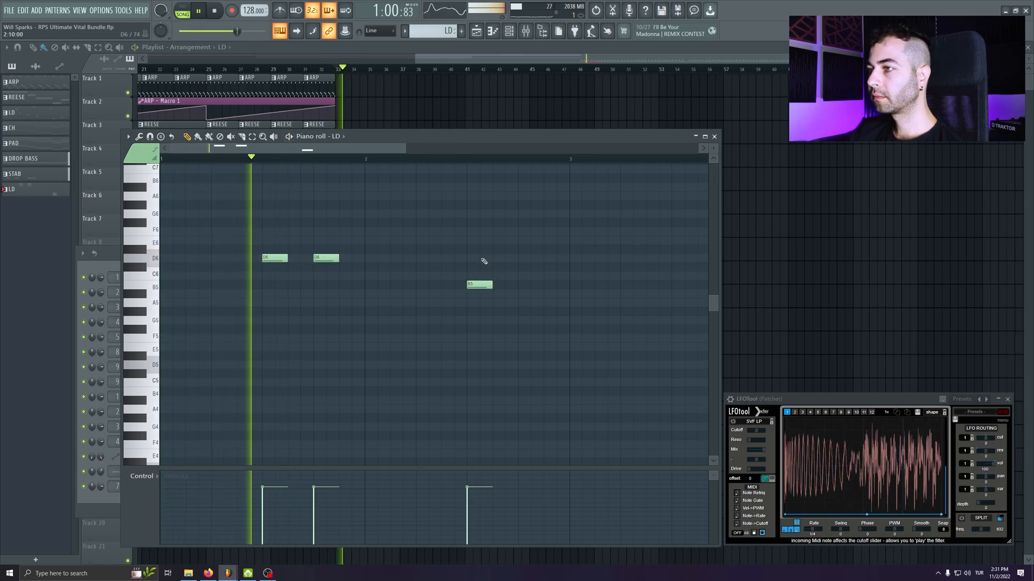
{"action": "right_click", "coordinate": [477, 284]}
{"action": "key", "text": "ctrl+a"}
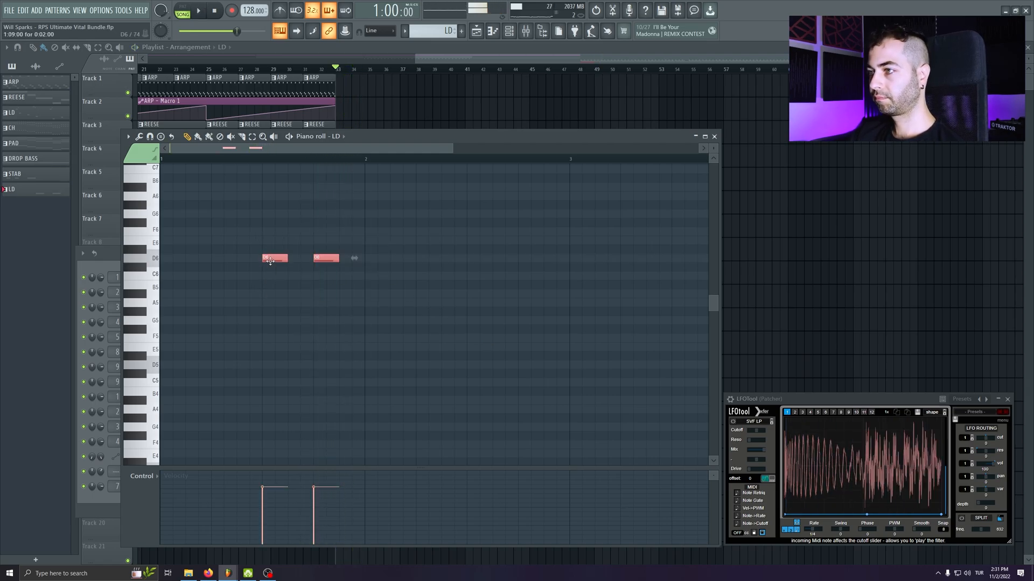
{"action": "left_click_drag", "start_coordinate": [273, 257], "coordinate": [478, 258]}
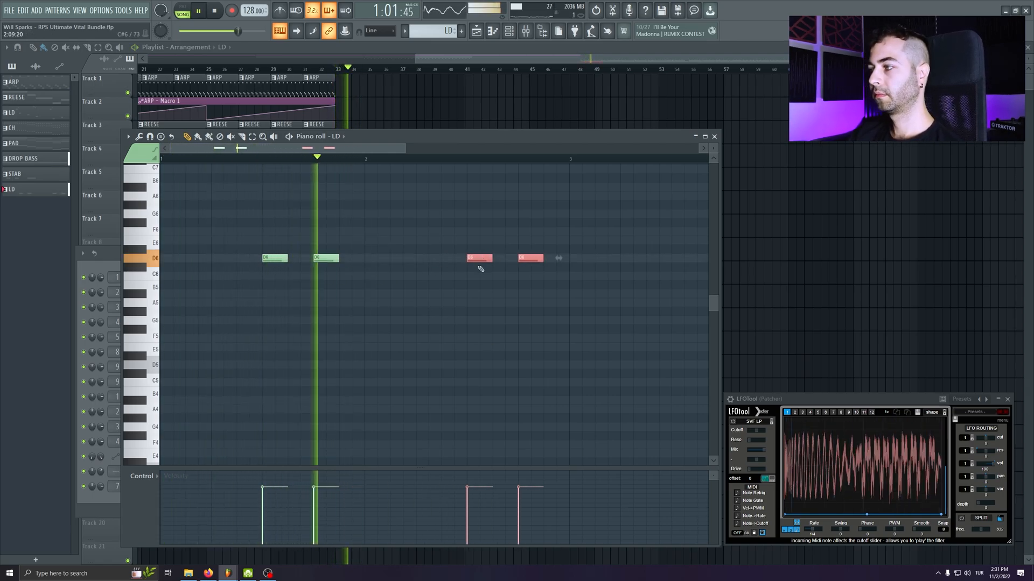
{"action": "scroll", "coordinate": [323, 334], "scroll_direction": "down", "scroll_amount": 2}
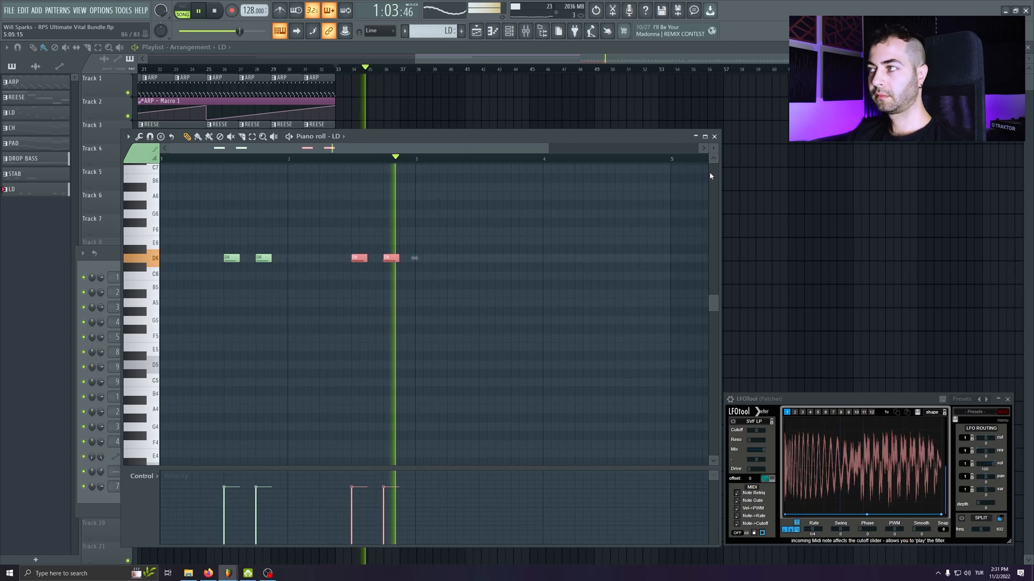
{"action": "key", "text": "space"}
{"action": "left_click", "coordinate": [714, 137]}
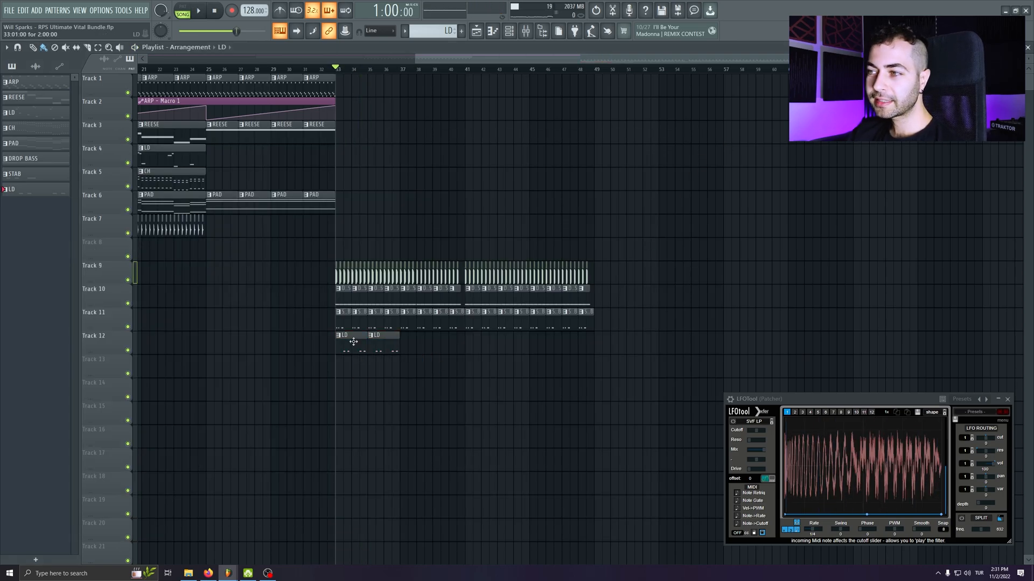
- Repeat the LD clips on Track 12 until they fill the drop through bar 48
{"action": "left_click_drag", "start_coordinate": [425, 335], "coordinate": [333, 360]}
{"action": "key", "text": "ctrl+b"}
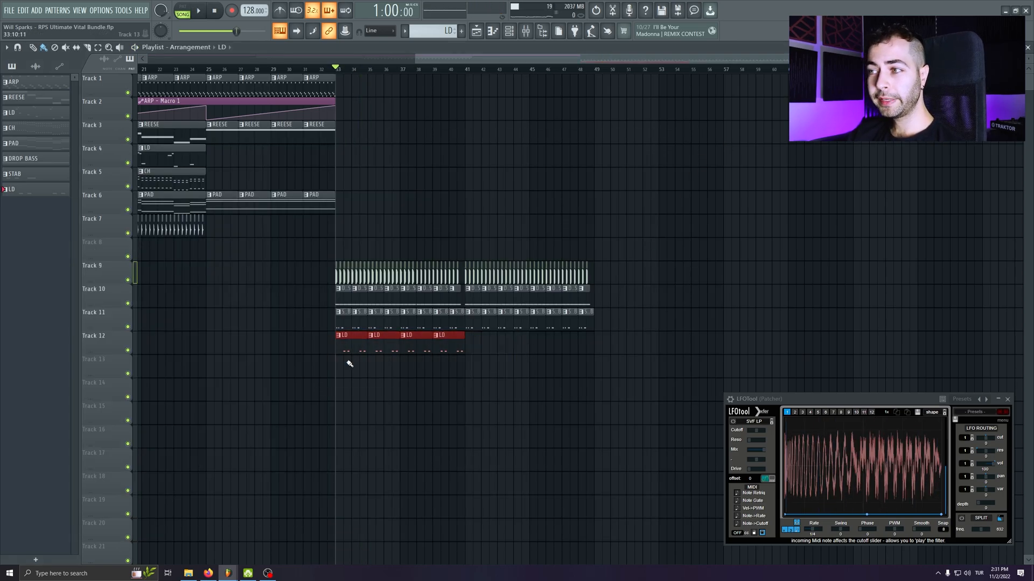
{"action": "key", "text": "ctrl+b"}
{"action": "right_click", "coordinate": [475, 404]}
{"action": "scroll", "coordinate": [442, 401], "scroll_direction": "up", "scroll_amount": 3}
{"action": "left_click_drag", "start_coordinate": [427, 401], "coordinate": [316, 363]}
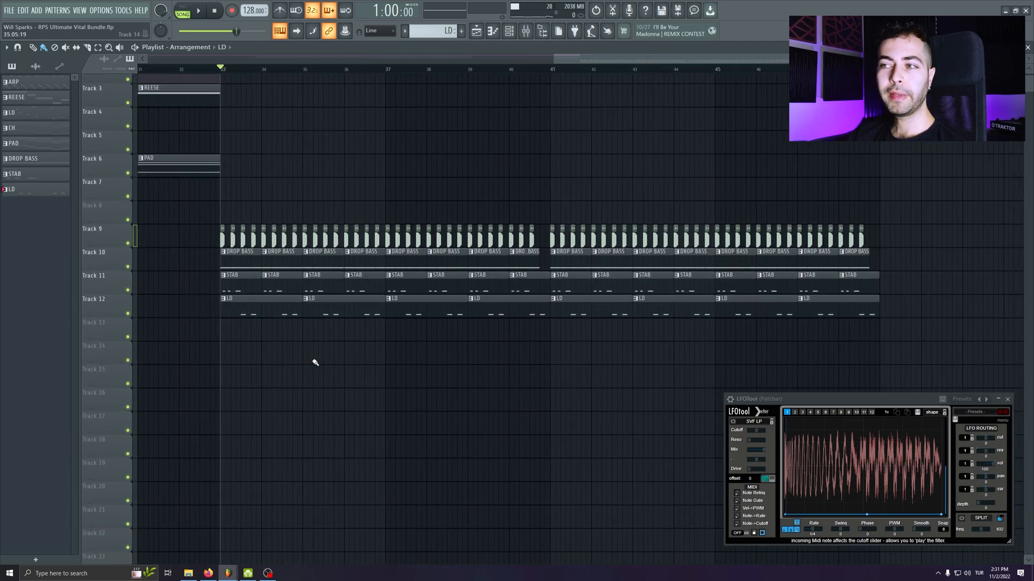
- Create an automation clip for the LD Vital's pitch wheel on Track 13, spanning bars 33 and 34
{"action": "left_click_drag", "start_coordinate": [219, 69], "coordinate": [302, 69]}
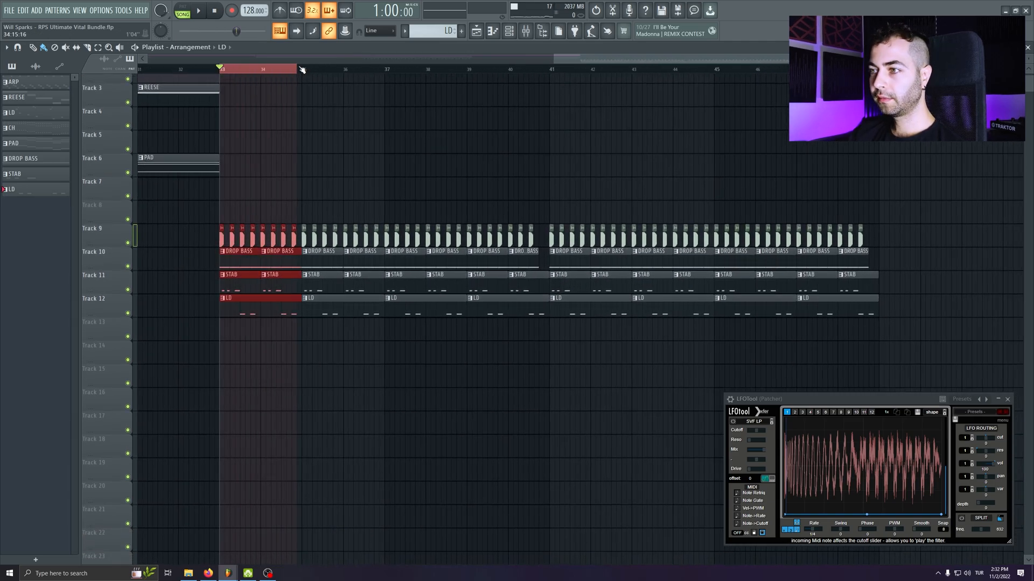
{"action": "key", "text": "F6"}
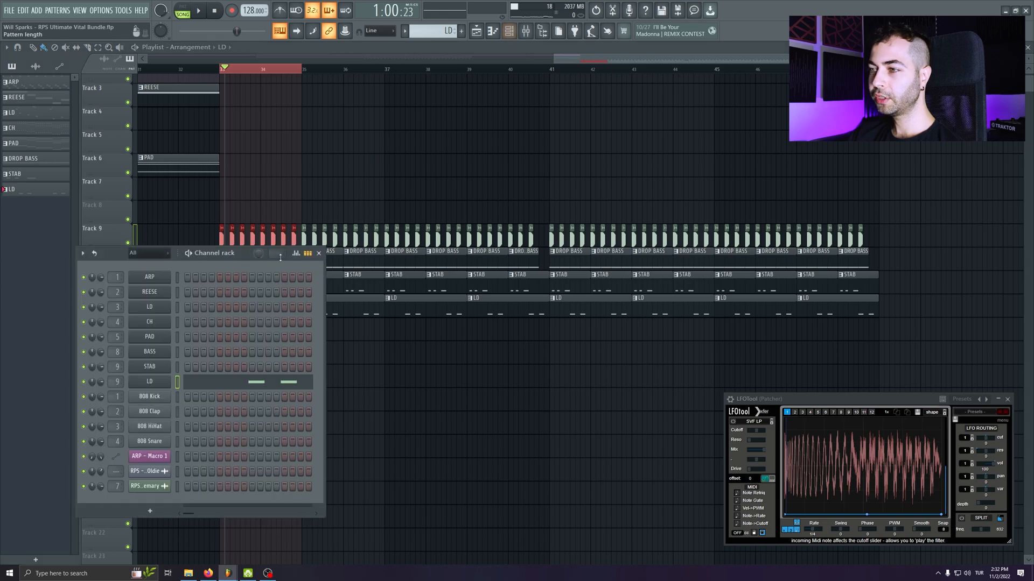
{"action": "left_click", "coordinate": [160, 385]}
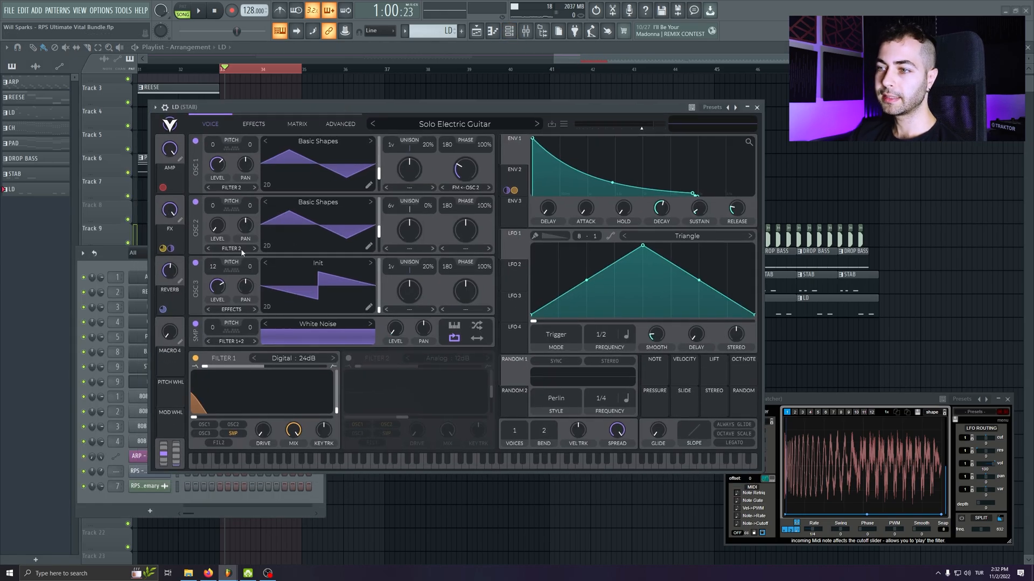
{"action": "key", "text": "space"}
{"action": "mouse_move", "coordinate": [163, 458]}
{"action": "left_mouse_down"}
{"action": "mouse_move", "coordinate": [163, 442]}
{"action": "mouse_move", "coordinate": [163, 457]}
{"action": "left_mouse_up"}
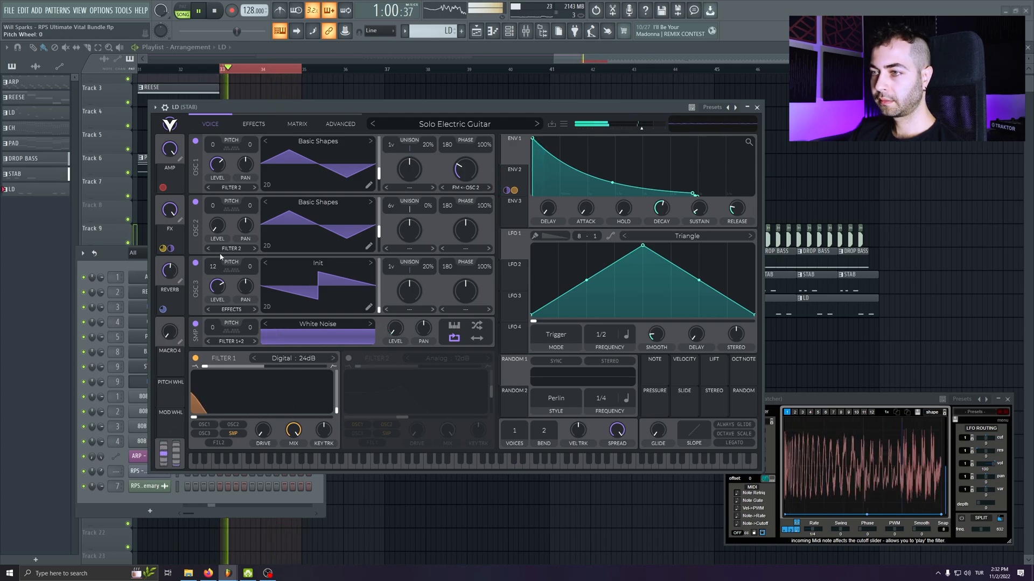
{"action": "left_click_drag", "start_coordinate": [436, 109], "coordinate": [422, 213]}
{"action": "key", "text": "space"}
{"action": "left_click", "coordinate": [123, 10]}
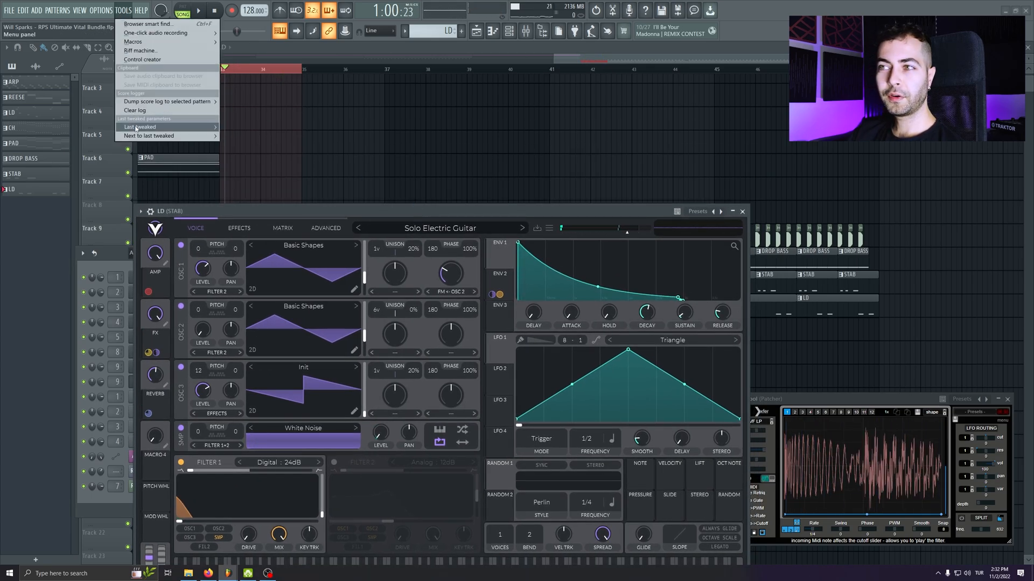
{"action": "mouse_move", "coordinate": [161, 127]}
{"action": "left_click", "coordinate": [252, 191]}
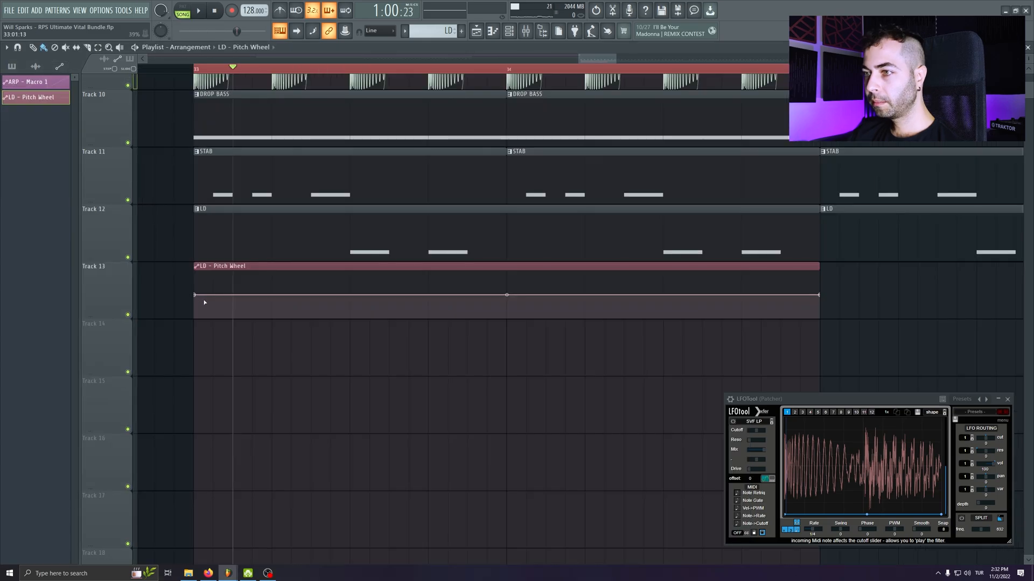
- Shape the pitch wheel automation to hold 50%, jump to the top on beat 3 and fall back to 50% by beat 4
{"action": "right_click", "coordinate": [195, 297]}
{"action": "left_click", "coordinate": [210, 447]}
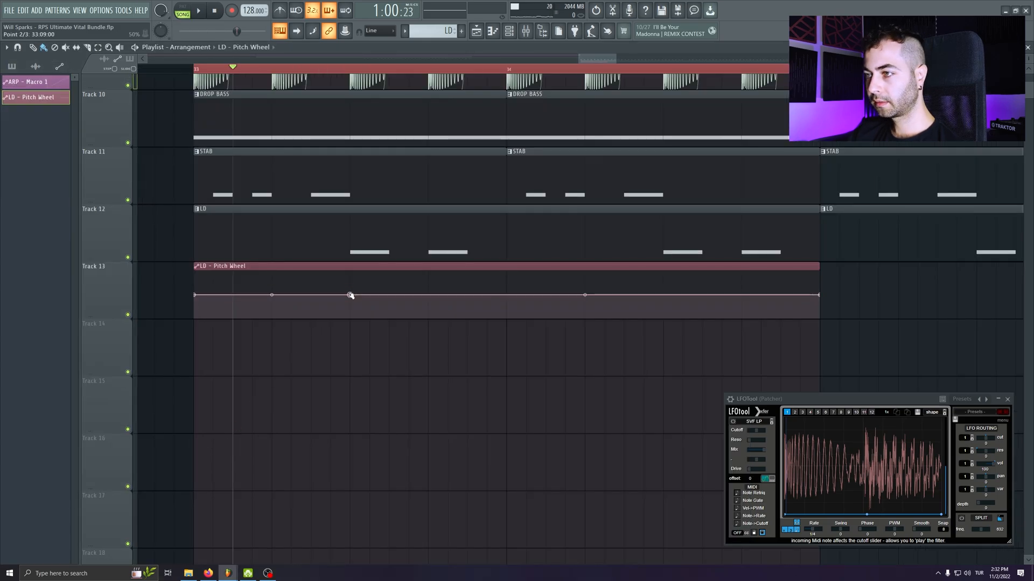
{"action": "right_click", "coordinate": [350, 295]}
{"action": "left_click", "coordinate": [381, 456]}
{"action": "left_click", "coordinate": [350, 272]}
{"action": "left_click", "coordinate": [428, 295]}
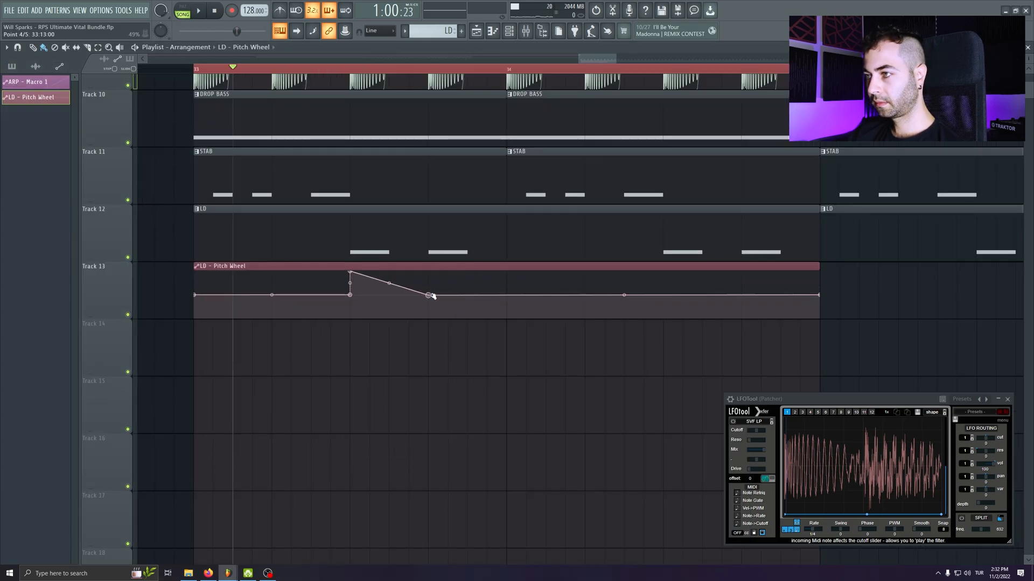
{"action": "right_click", "coordinate": [431, 295]}
{"action": "left_click", "coordinate": [460, 456]}
{"action": "key", "text": "space"}
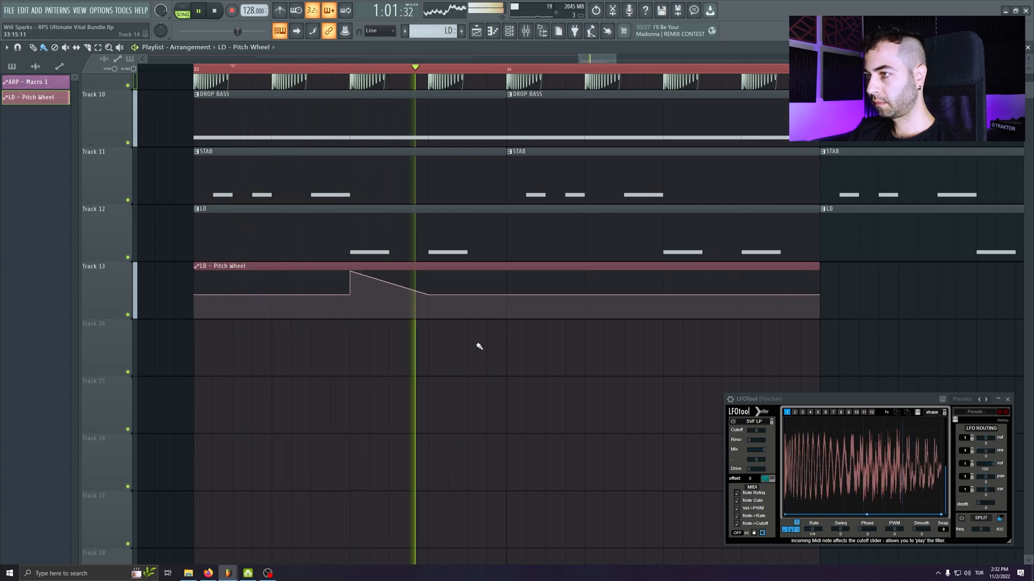
{"action": "key", "text": "space"}
- Add a second pitch peak on beat 4 of bar 33 that falls to 50% at bar 34, and audition it
{"action": "left_click", "coordinate": [429, 271]}
{"action": "left_click", "coordinate": [506, 301]}
{"action": "right_click", "coordinate": [506, 301]}
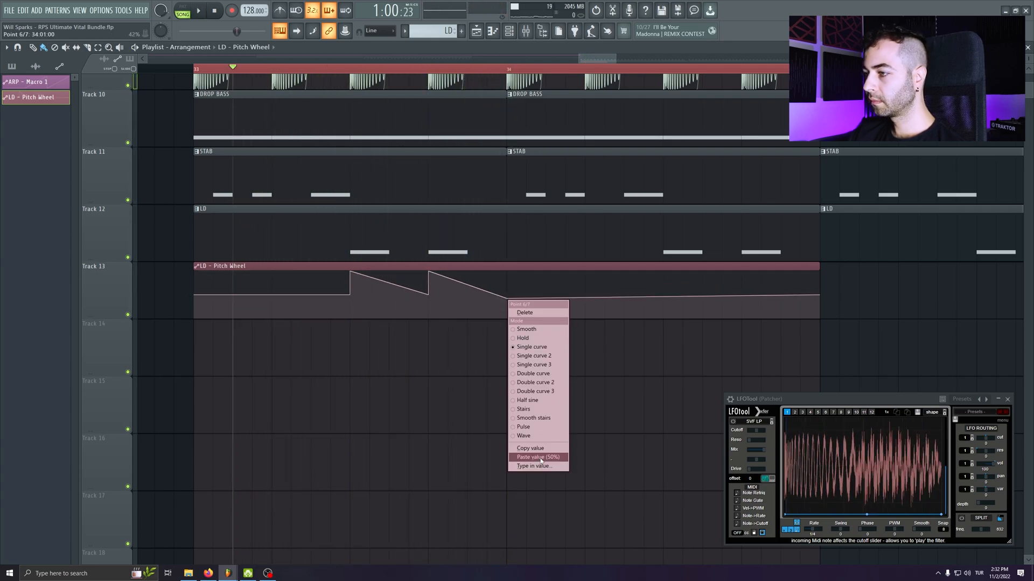
{"action": "left_click", "coordinate": [535, 454]}
{"action": "key", "text": "space"}
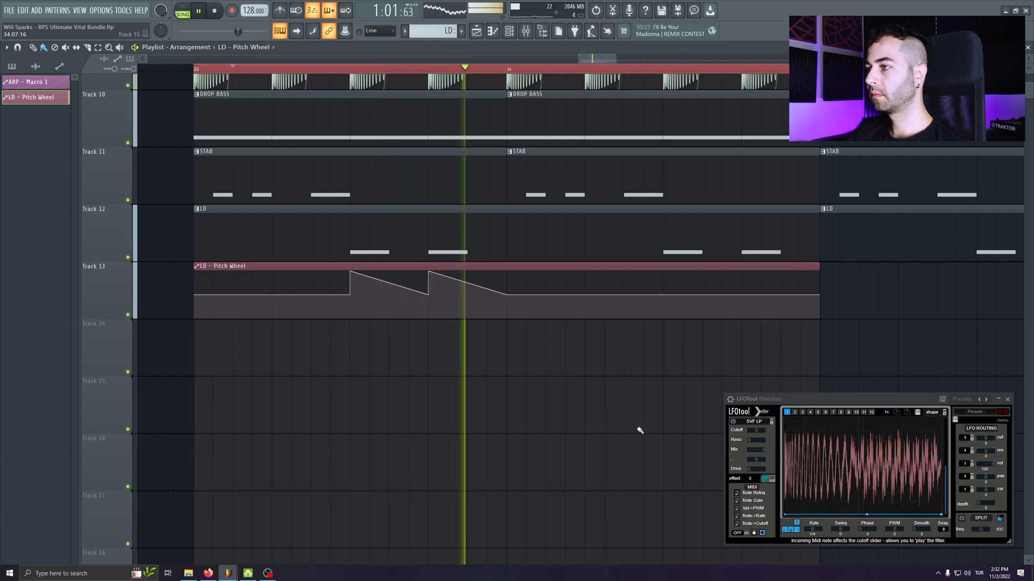
{"action": "key", "text": "space"}
- Trim the pitch wheel clip to one bar and repeat it on Track 13 through bar 40
{"action": "left_click_drag", "start_coordinate": [819, 267], "coordinate": [478, 280]}
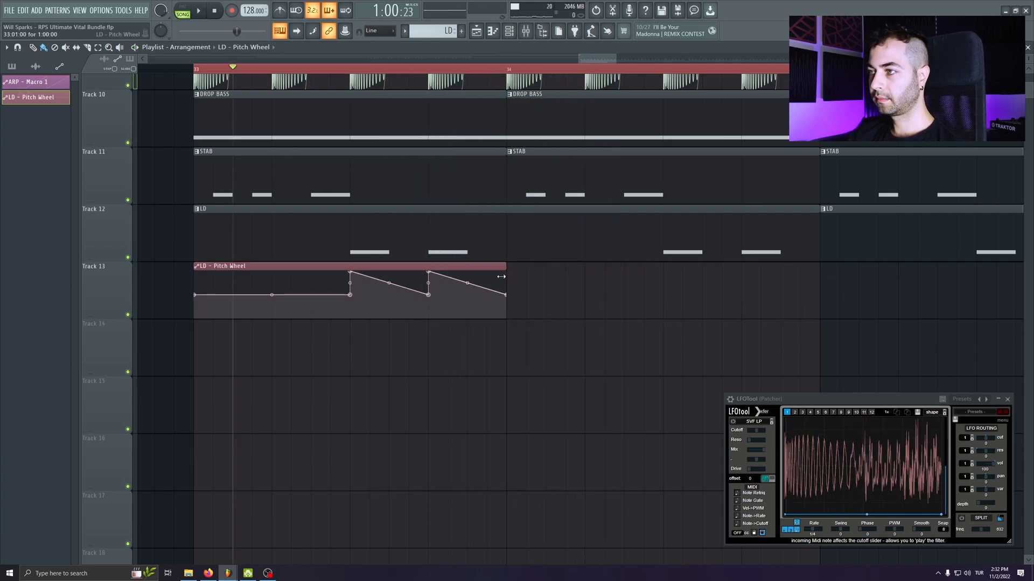
{"action": "key", "text": "ctrl+b"}
{"action": "scroll", "coordinate": [653, 323], "scroll_direction": "down", "scroll_amount": 3}
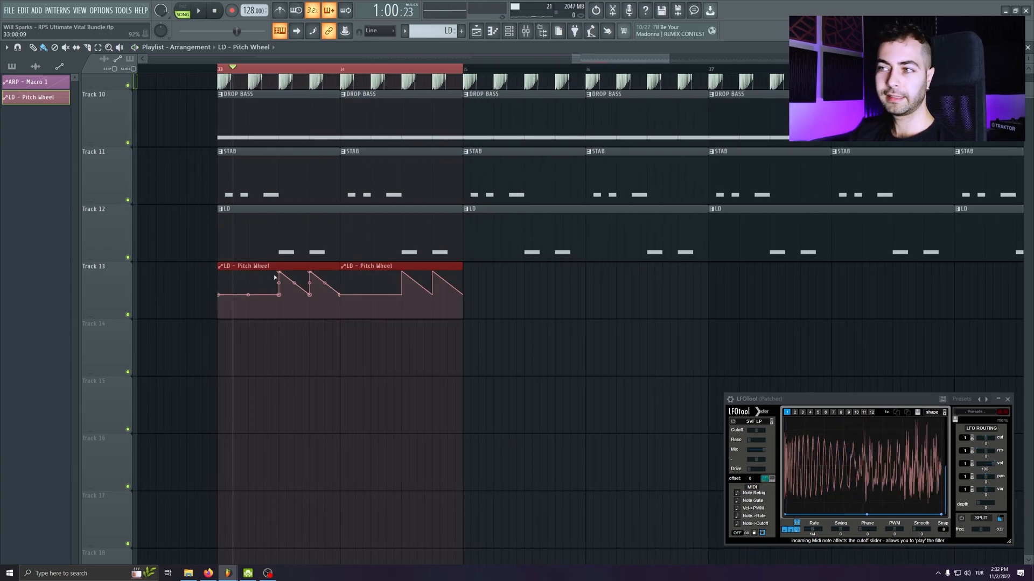
{"action": "key", "text": "ctrl+b"}
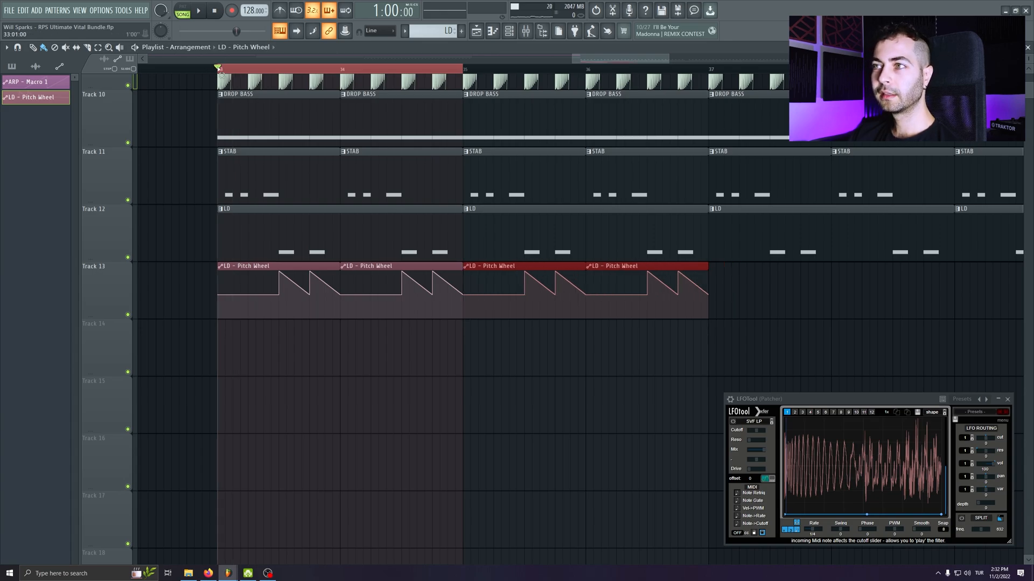
{"action": "key", "text": "space"}
{"action": "scroll", "coordinate": [240, 274], "scroll_direction": "down", "scroll_amount": 3}
{"action": "left_click_drag", "start_coordinate": [255, 273], "coordinate": [446, 273]}
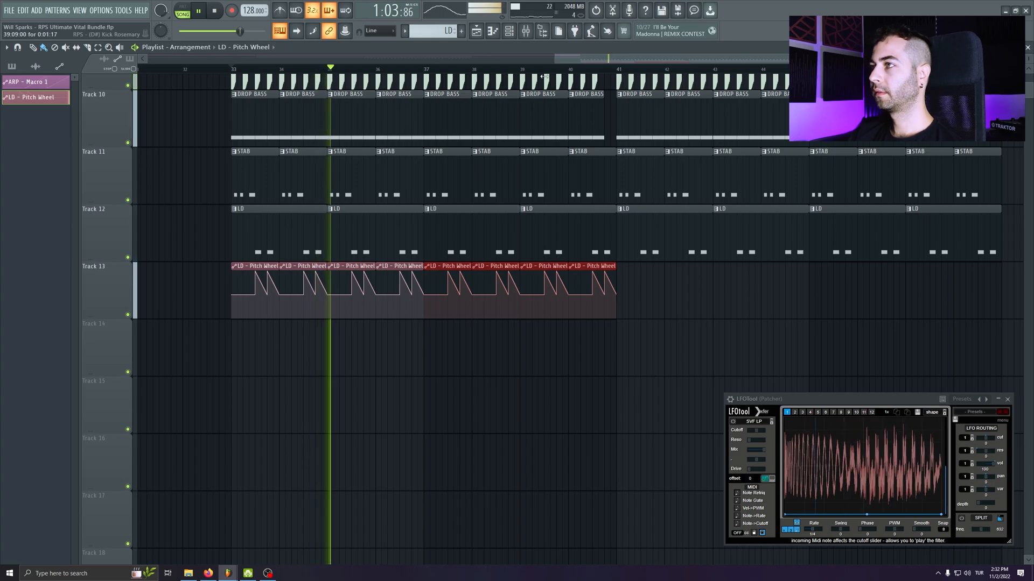
- Stop playback, copy the STAB mixer track's state onto insert 10 and rename that insert as LD
{"action": "key", "text": "F9"}
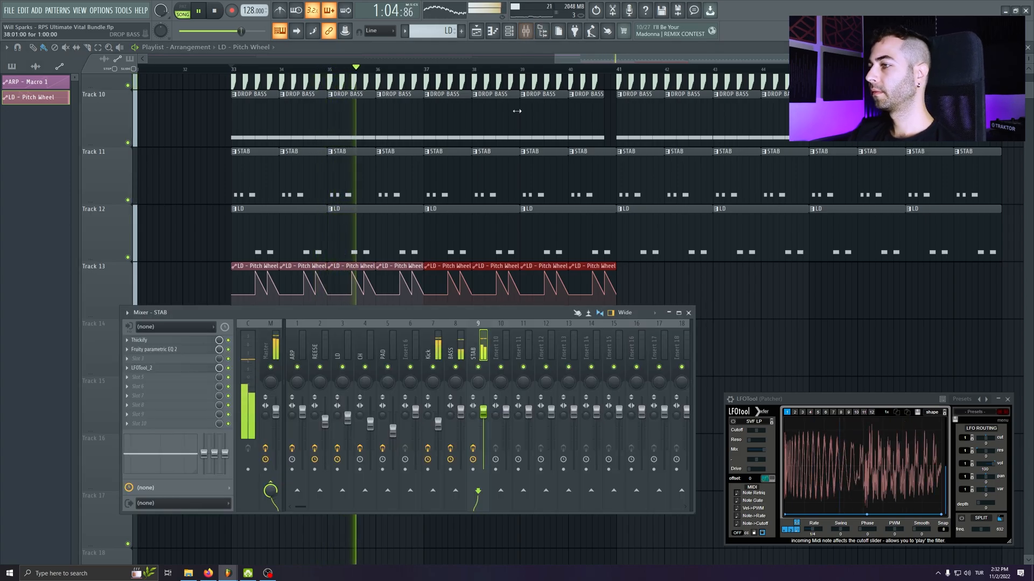
{"action": "key", "text": "space"}
{"action": "right_click", "coordinate": [490, 375]}
{"action": "mouse_move", "coordinate": [517, 342]}
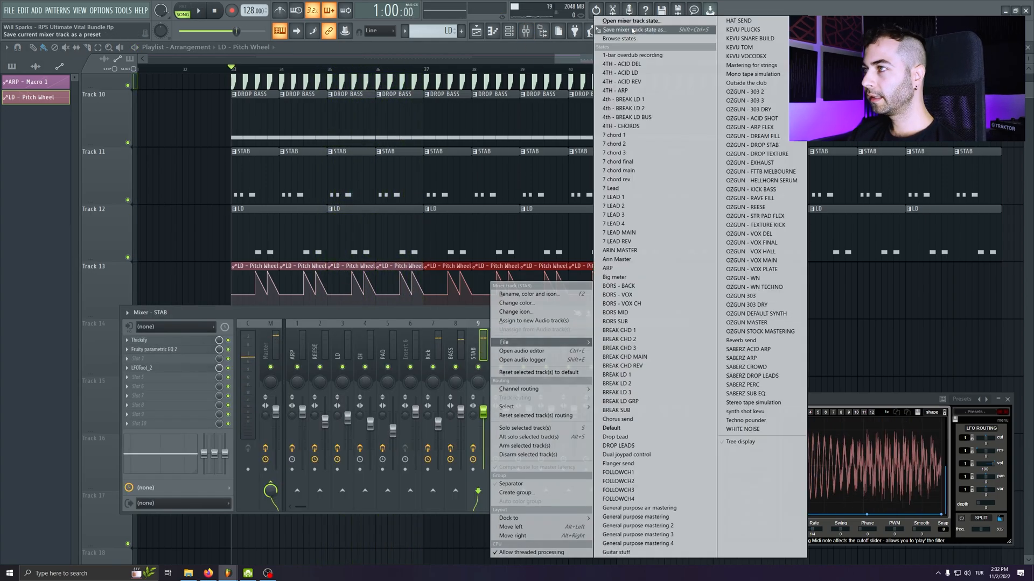
{"action": "left_click_drag", "start_coordinate": [633, 31], "coordinate": [506, 347]}
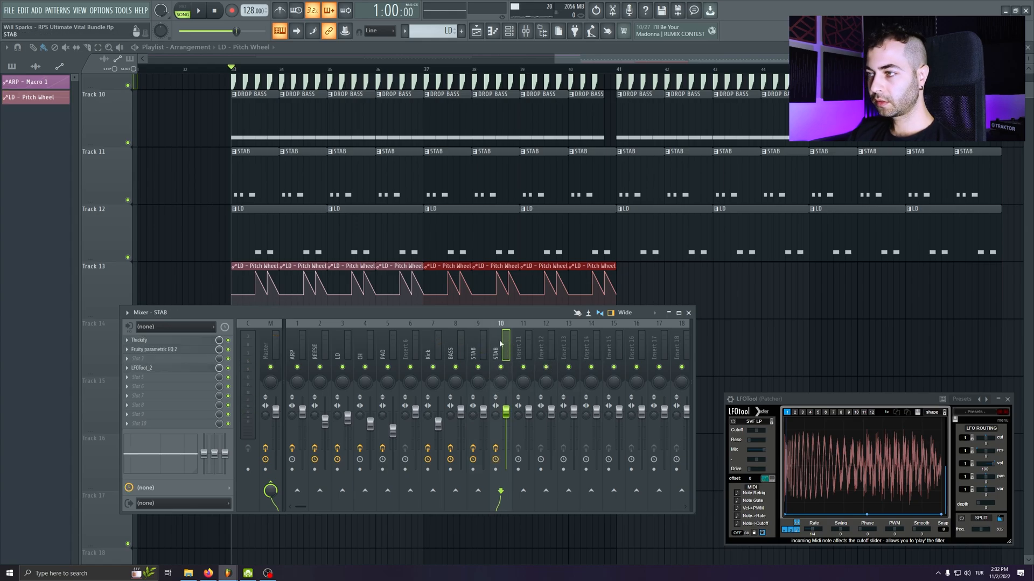
{"action": "double_click", "coordinate": [500, 344]}
{"action": "type", "text": "LD"}
{"action": "key", "text": "Return"}
- Add Fruity Reeverb 2 to slot 3 of the LD mixer track, set its wet level to 45% and audition it
{"action": "left_click", "coordinate": [508, 31]}
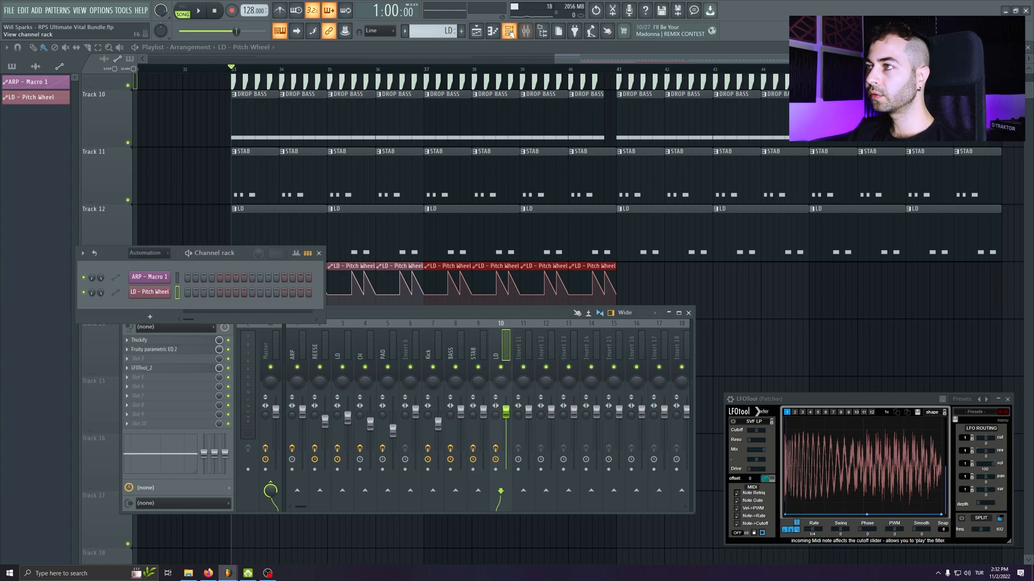
{"action": "left_click", "coordinate": [146, 359]}
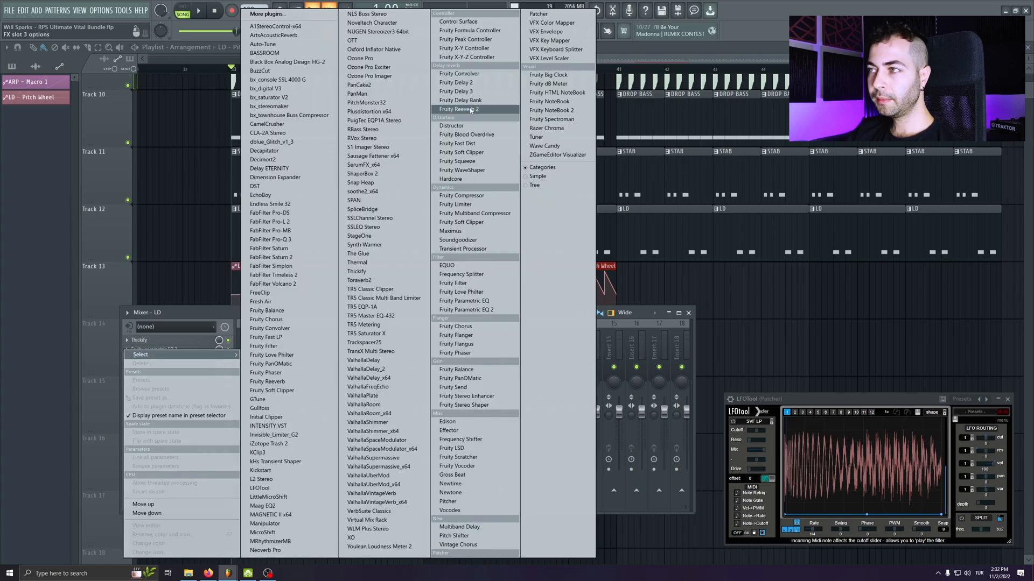
{"action": "left_click", "coordinate": [473, 109]}
{"action": "left_click_drag", "start_coordinate": [102, 43], "coordinate": [170, 180]}
{"action": "key", "text": "space"}
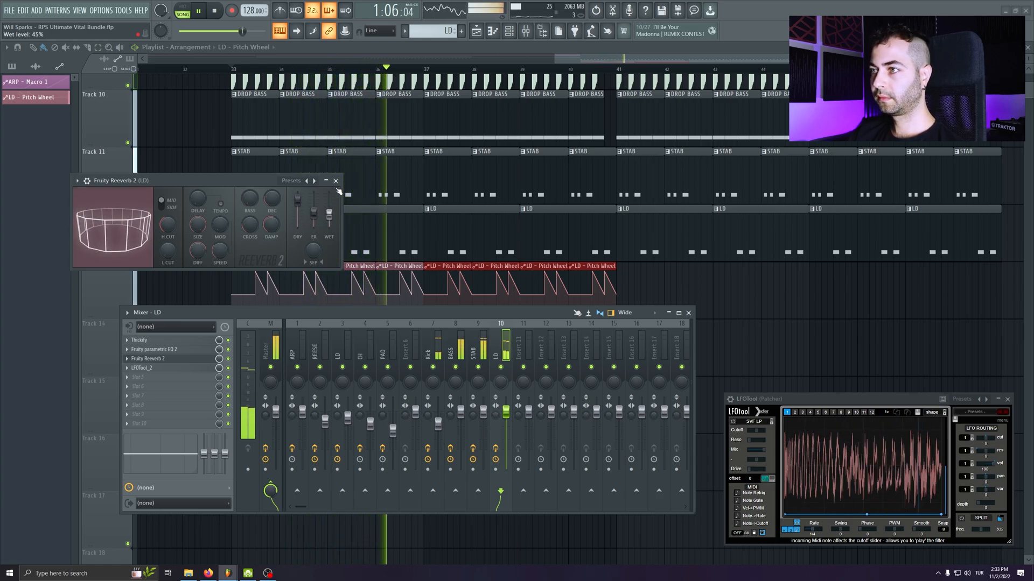
{"action": "left_click", "coordinate": [146, 359]}
{"action": "key", "text": "space"}
{"action": "key", "text": "F9"}
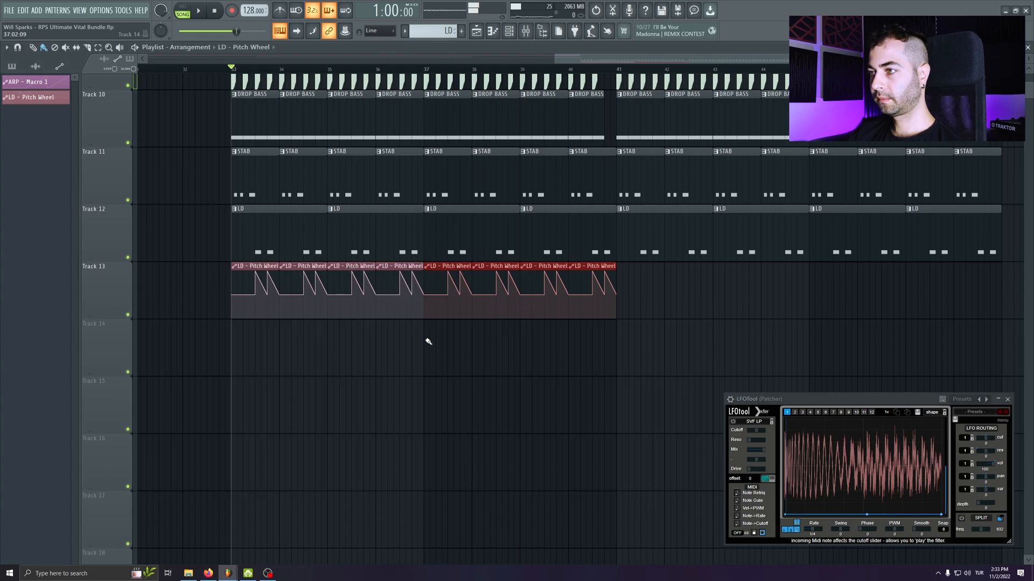
- Make the bar 36 pitch wheel clip unique and pull its beat 3 and beat 4 peaks down to 0%
{"action": "scroll", "coordinate": [427, 341], "scroll_direction": "up", "scroll_amount": 3}
{"action": "key", "text": "space"}
{"action": "scroll", "coordinate": [379, 345], "scroll_direction": "up", "scroll_amount": 2}
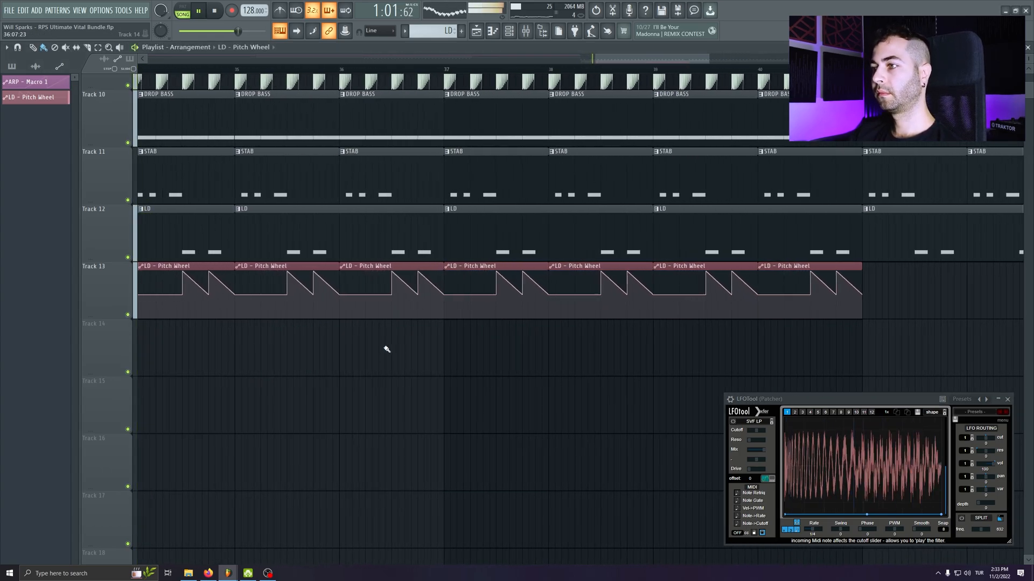
{"action": "left_click", "coordinate": [342, 266]}
{"action": "left_click", "coordinate": [389, 345]}
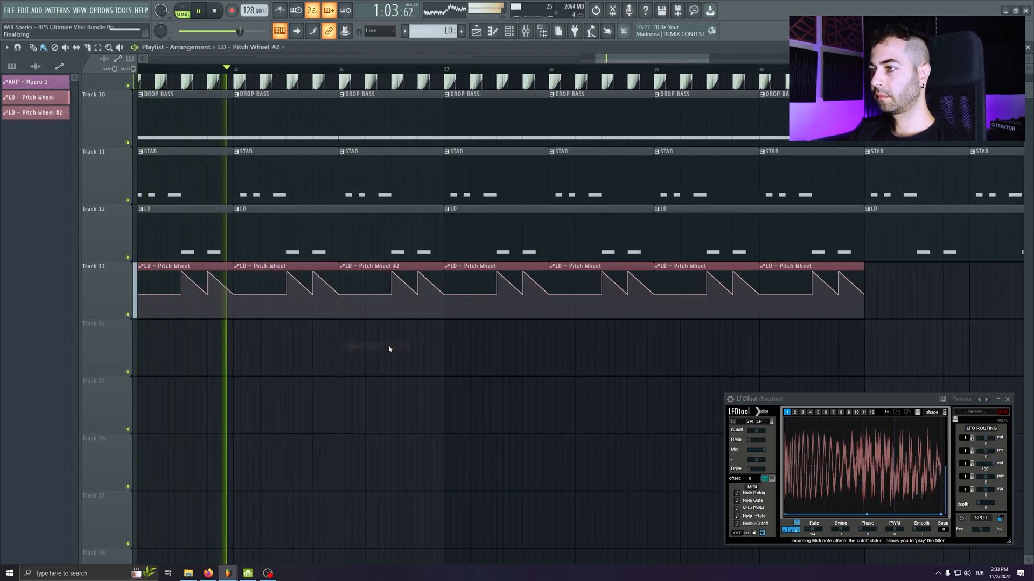
{"action": "left_click_drag", "start_coordinate": [391, 271], "coordinate": [399, 323]}
{"action": "left_click_drag", "start_coordinate": [419, 275], "coordinate": [422, 341]}
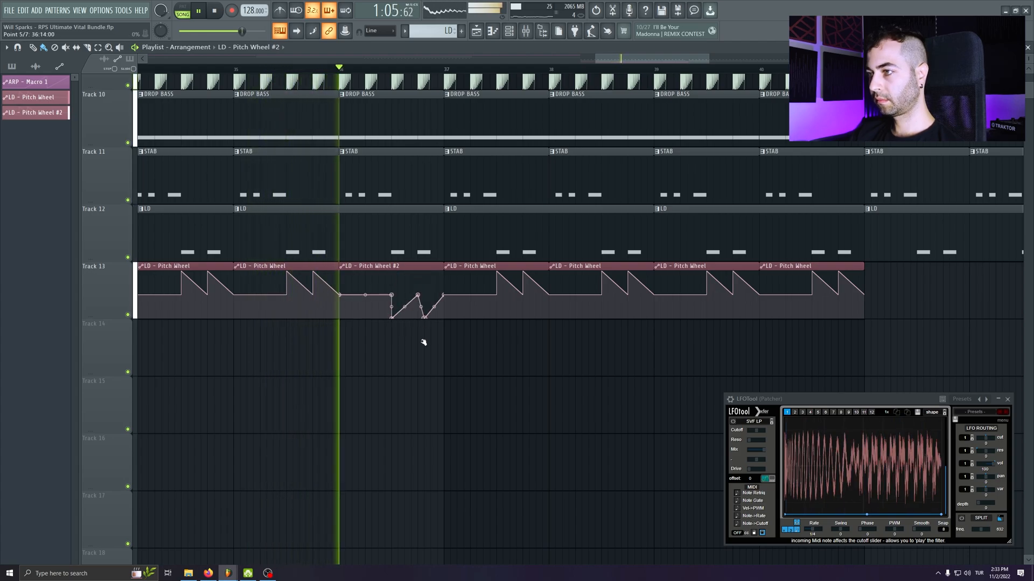
{"action": "key", "text": "space"}
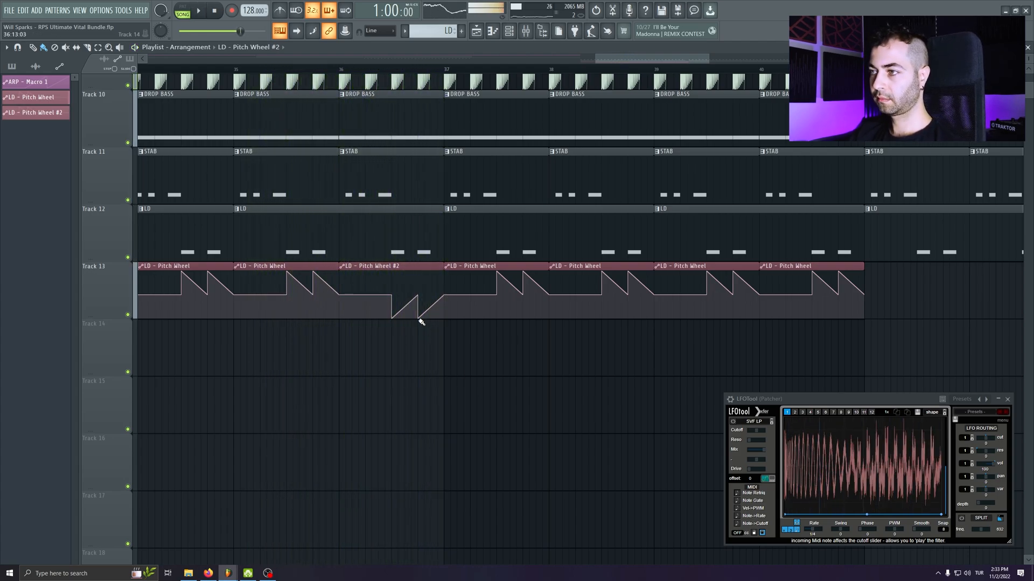
- Move the beat 4 point of the bar 36 pitch wheel clip back up to the top
{"action": "left_click", "coordinate": [418, 322]}
{"action": "right_click", "coordinate": [420, 323]}
{"action": "left_click_drag", "start_coordinate": [418, 319], "coordinate": [422, 253]}
- Replace the bar 40 pitch wheel clip on Track 13 with the LD - Pitch Wheel #2 clip during playback
{"action": "key", "text": "space"}
{"action": "left_click", "coordinate": [468, 392]}
{"action": "right_click", "coordinate": [491, 394]}
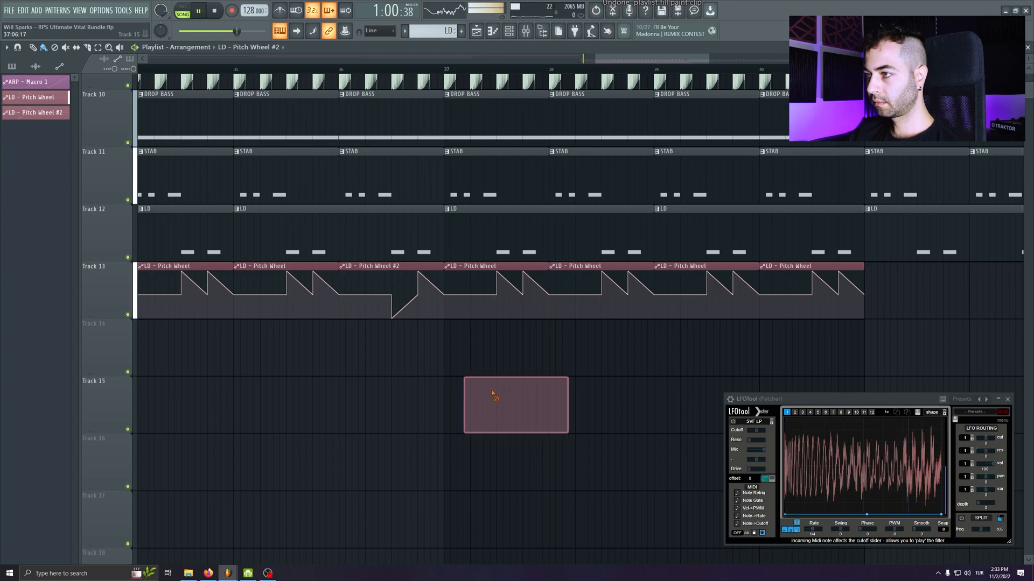
{"action": "scroll", "coordinate": [468, 397], "scroll_direction": "down", "scroll_amount": 3}
{"action": "right_click", "coordinate": [623, 308]}
{"action": "left_click_drag", "start_coordinate": [575, 299], "coordinate": [596, 299]}
{"action": "left_click", "coordinate": [509, 364]}
{"action": "right_click", "coordinate": [508, 364]}
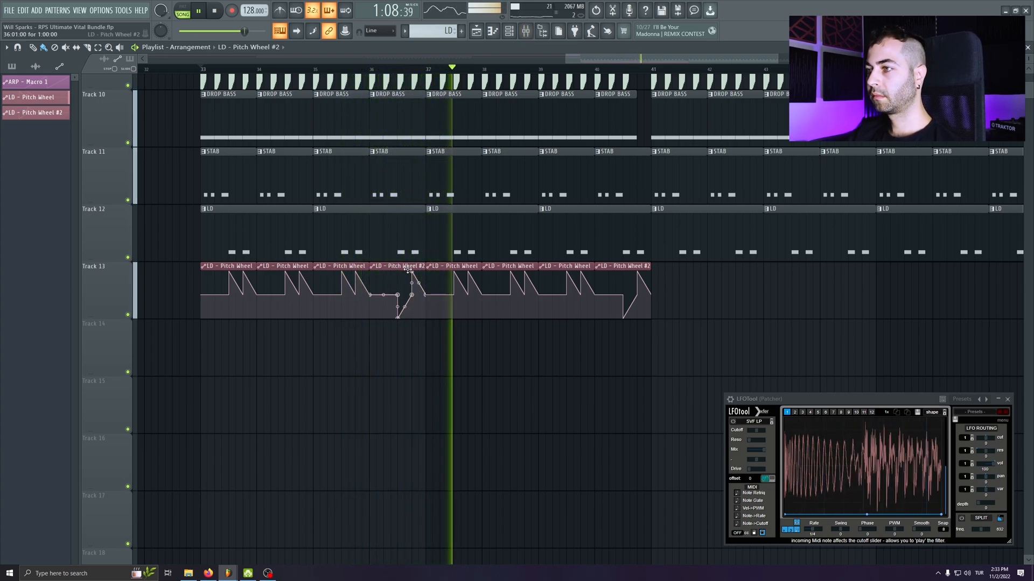
- Delete the beat 4 peak from the LD - Pitch Wheel #2 clip and audition the result from bar 36
{"action": "key", "text": "space"}
{"action": "scroll", "coordinate": [425, 323], "scroll_direction": "up", "scroll_amount": 4}
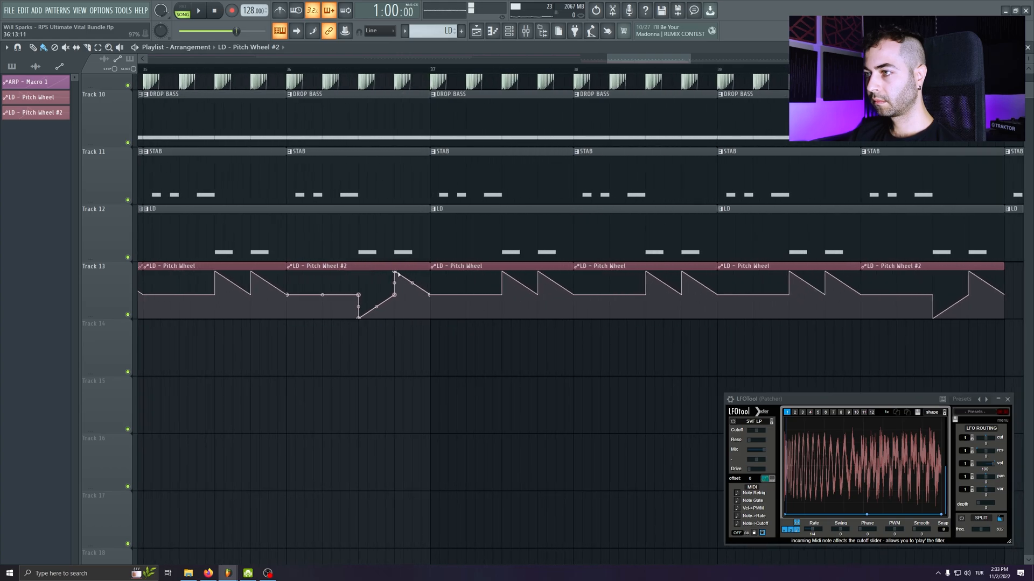
{"action": "right_click", "coordinate": [397, 274]}
{"action": "left_click", "coordinate": [413, 285]}
{"action": "left_click", "coordinate": [290, 70]}
{"action": "key", "text": "space"}
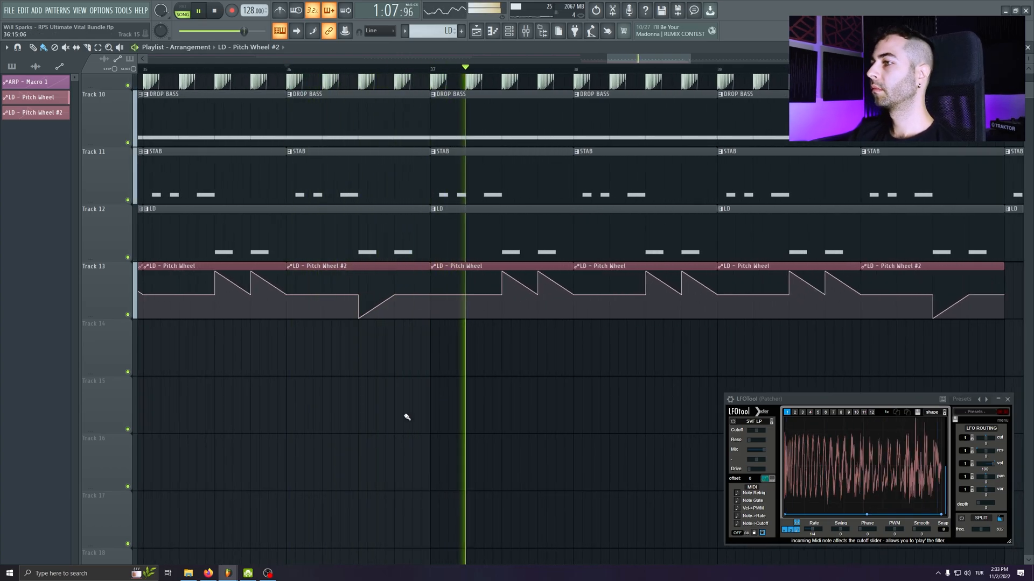
{"action": "scroll", "coordinate": [377, 411], "scroll_direction": "down", "scroll_amount": 4}
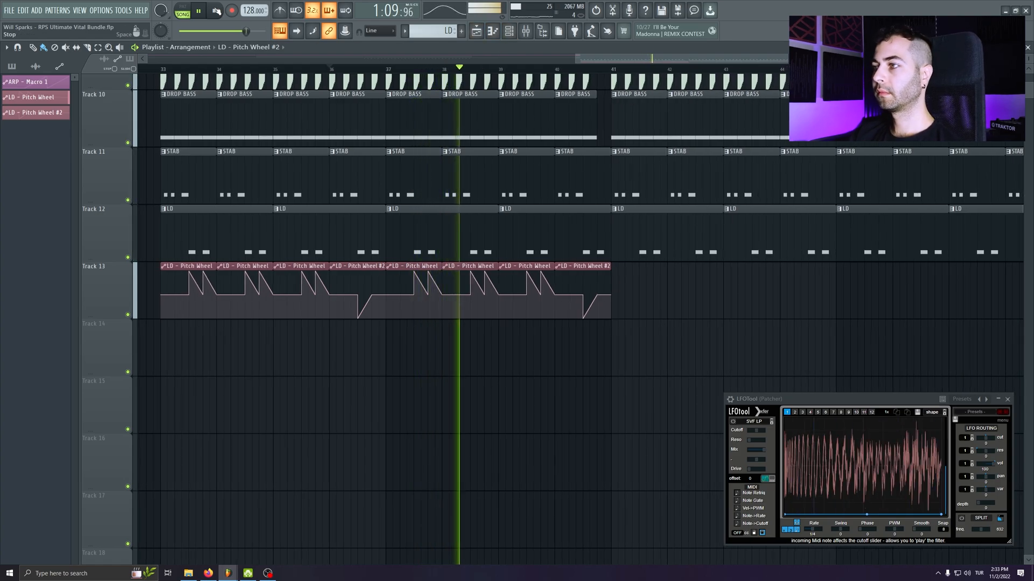
{"action": "key", "text": "space"}
- Duplicate the eight bars of pitch wheel clips on Track 13 across bars 41 to 48
{"action": "scroll", "coordinate": [438, 386], "scroll_direction": "down", "scroll_amount": 4}
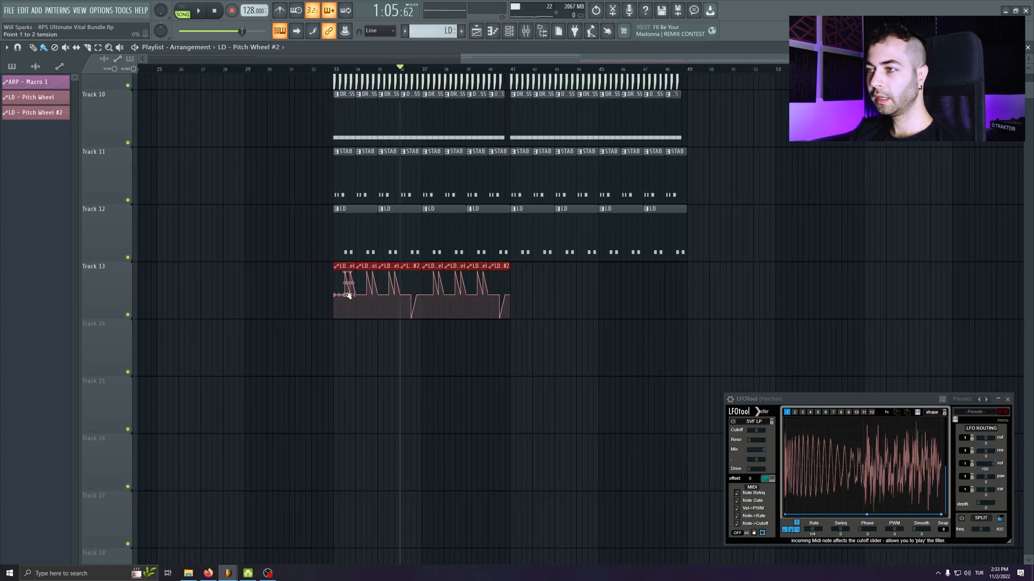
{"action": "key", "text": "ctrl+b"}
{"action": "scroll", "coordinate": [434, 365], "scroll_direction": "down", "scroll_amount": 3}
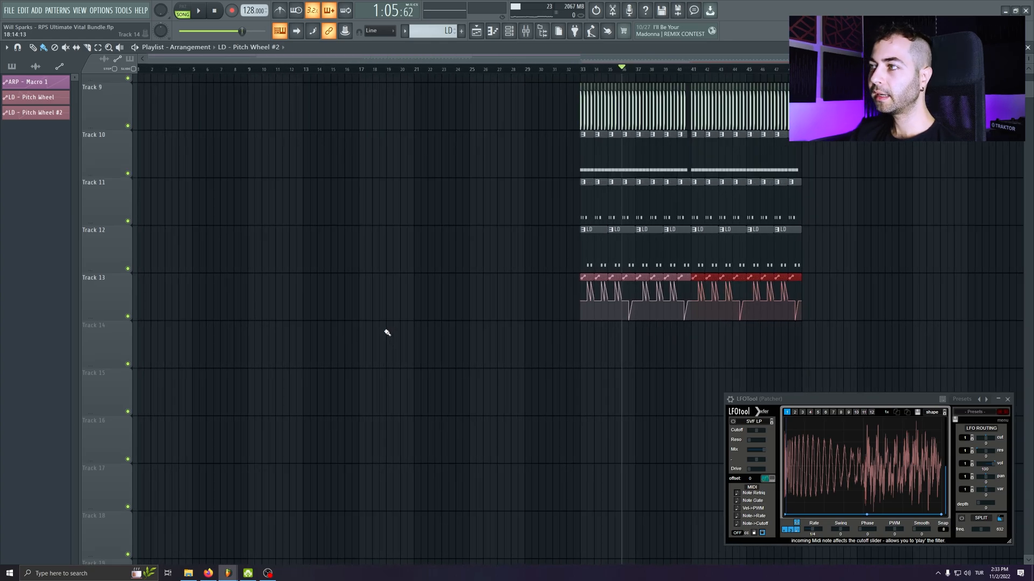
{"action": "left_click_drag", "start_coordinate": [330, 341], "coordinate": [686, 263]}
{"action": "left_click", "coordinate": [686, 269], "text": "ctrl"}
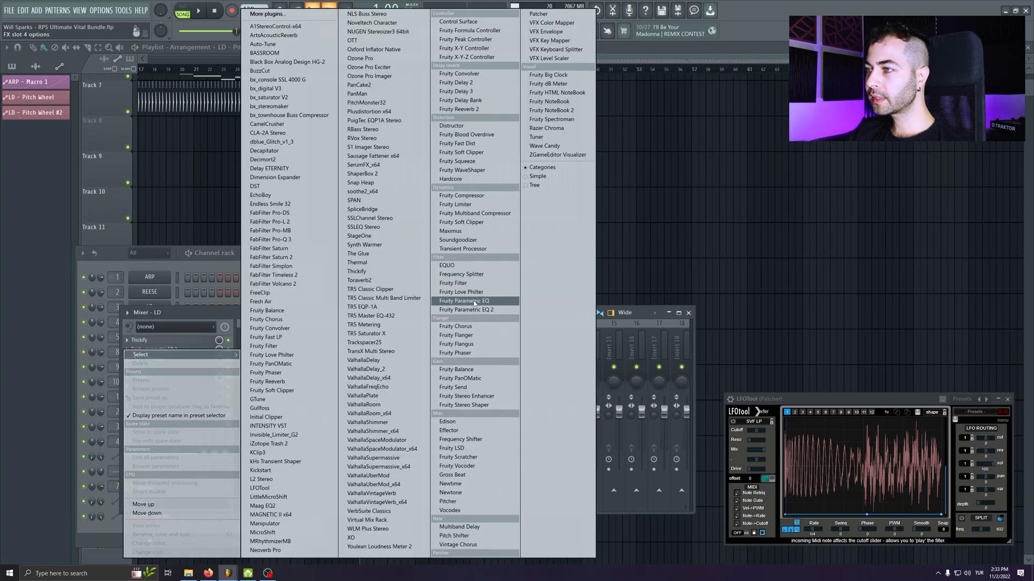
- Add Fruity Stereo Enhancer to slot 4 of the LD mixer track and audition the drop with it
{"action": "left_click", "coordinate": [466, 397]}
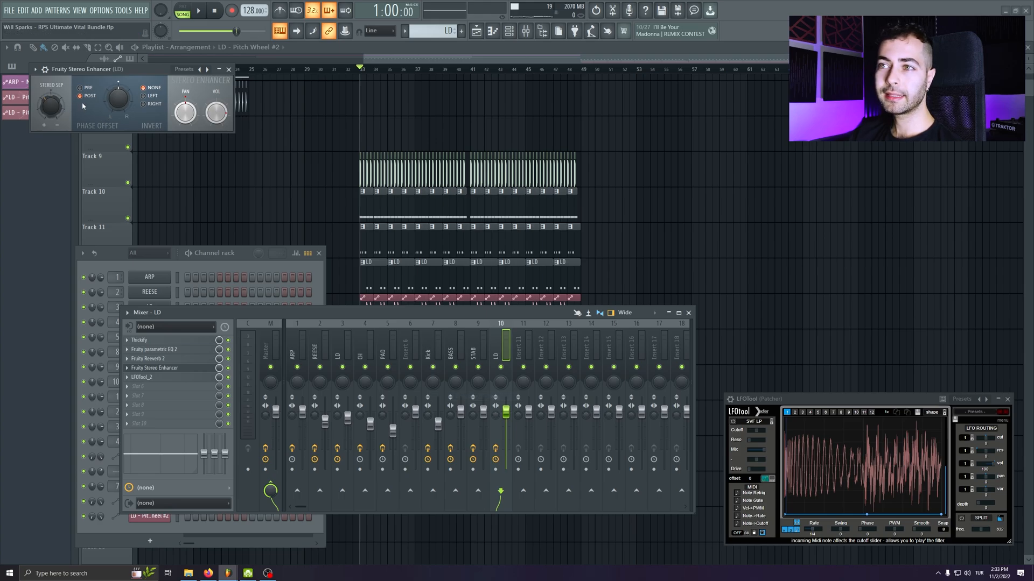
{"action": "left_click", "coordinate": [228, 70]}
{"action": "key", "text": "space"}
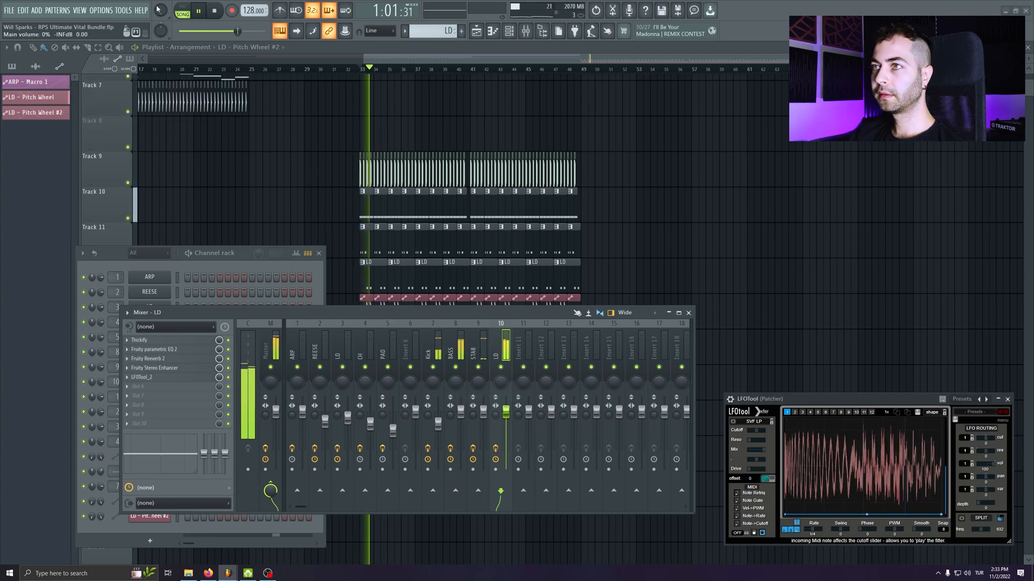
{"action": "left_click", "coordinate": [177, 371]}
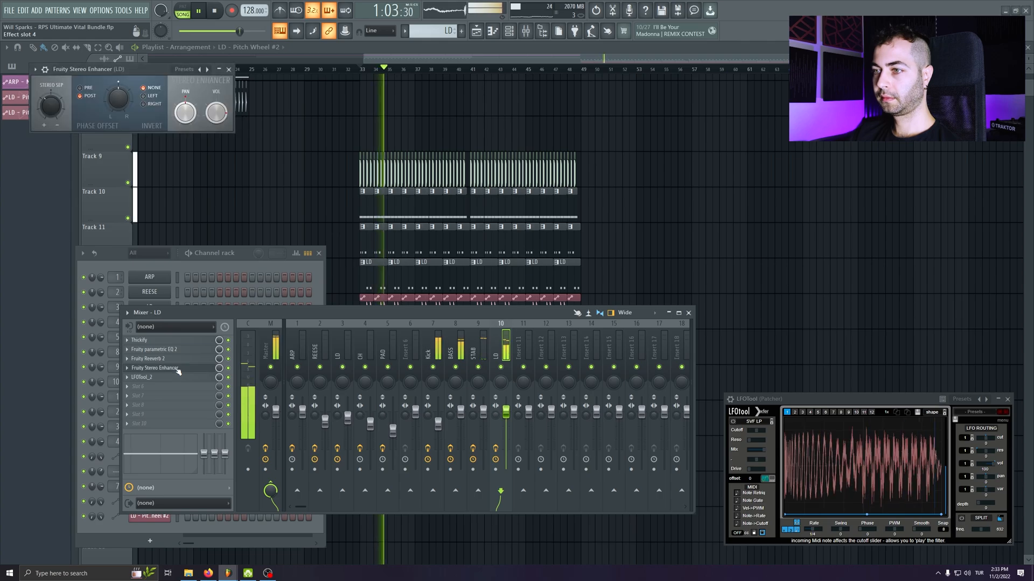
{"action": "left_click", "coordinate": [228, 69]}
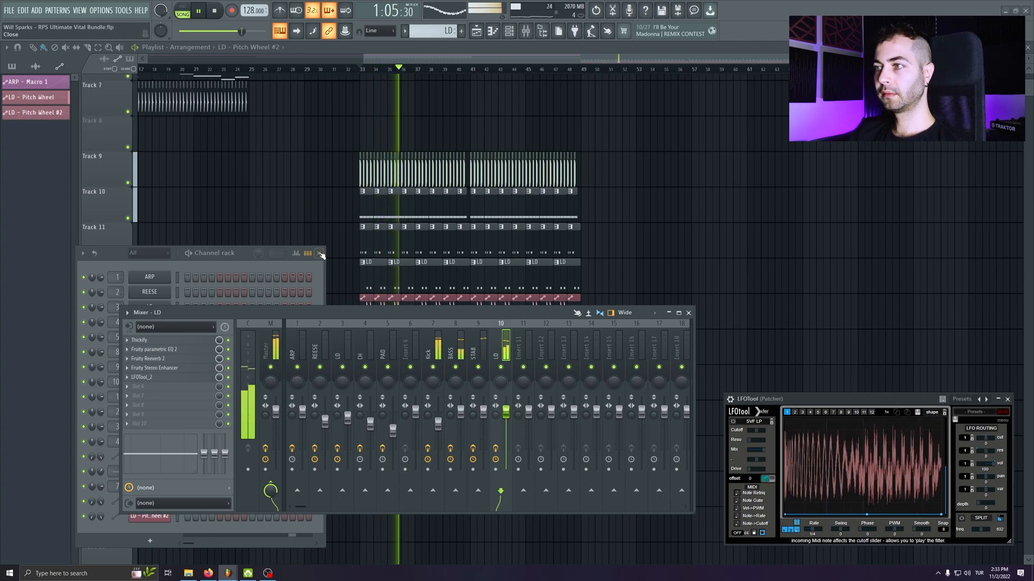
- Stop playback, create a pattern named FX and place it on Track 14 at bar 33
{"action": "key", "text": "F6"}
{"action": "key", "text": "F9"}
{"action": "key", "text": "space"}
{"action": "scroll", "coordinate": [471, 388], "scroll_direction": "up", "scroll_amount": 3, "text": "ctrl"}
{"action": "left_click", "coordinate": [461, 30]}
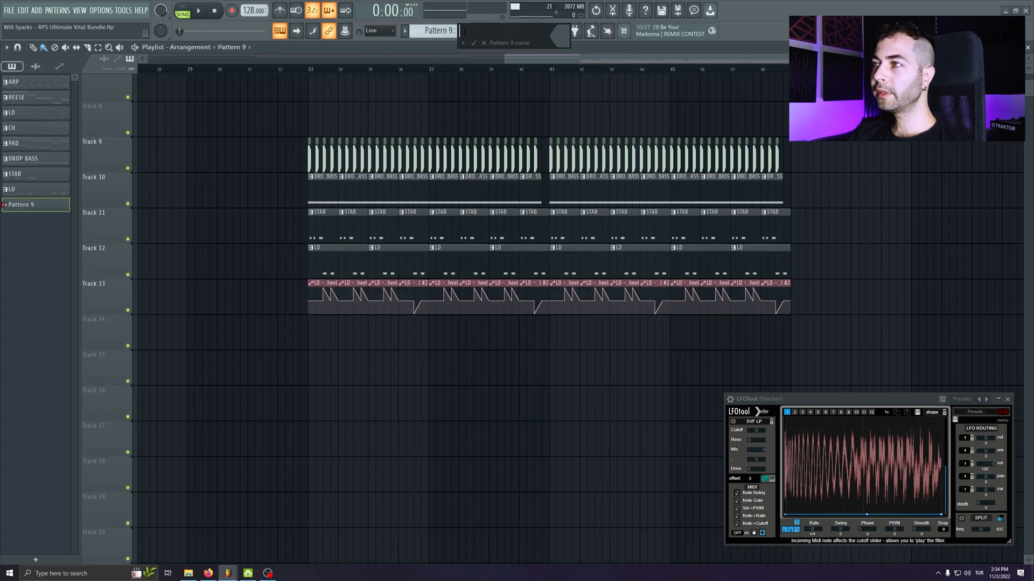
{"action": "key", "text": "Return"}
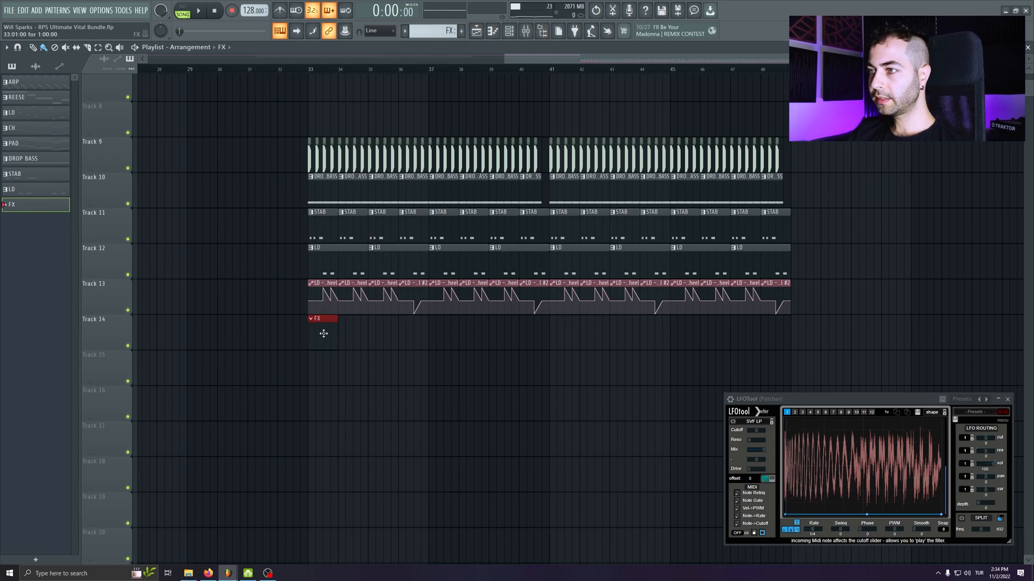
- Clone the Vital lead channel LD that is routed to insert 10
{"action": "left_click", "coordinate": [518, 31]}
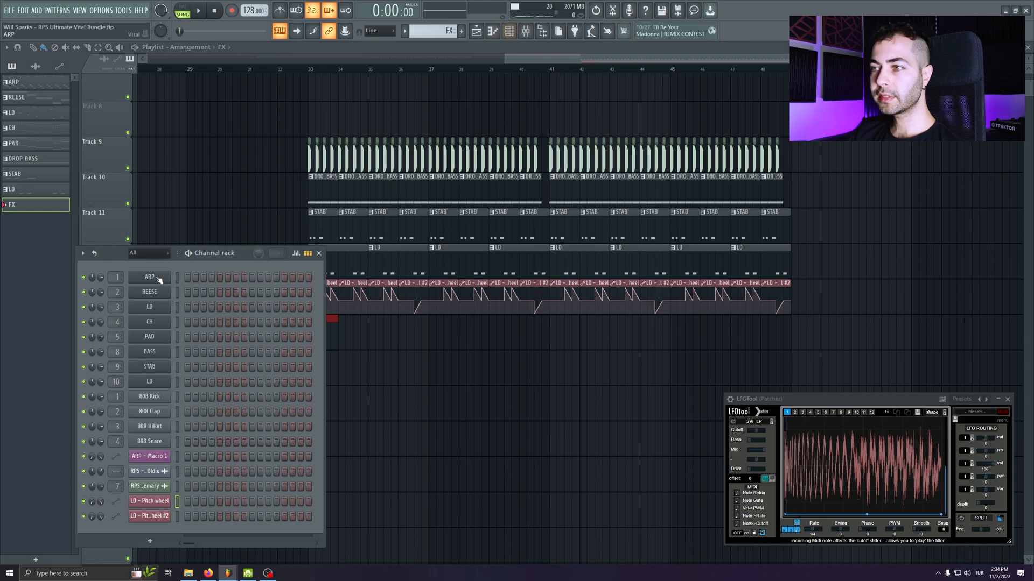
{"action": "left_click_drag", "start_coordinate": [117, 255], "coordinate": [154, 227]}
{"action": "right_click", "coordinate": [178, 354]}
{"action": "left_click", "coordinate": [236, 438]}
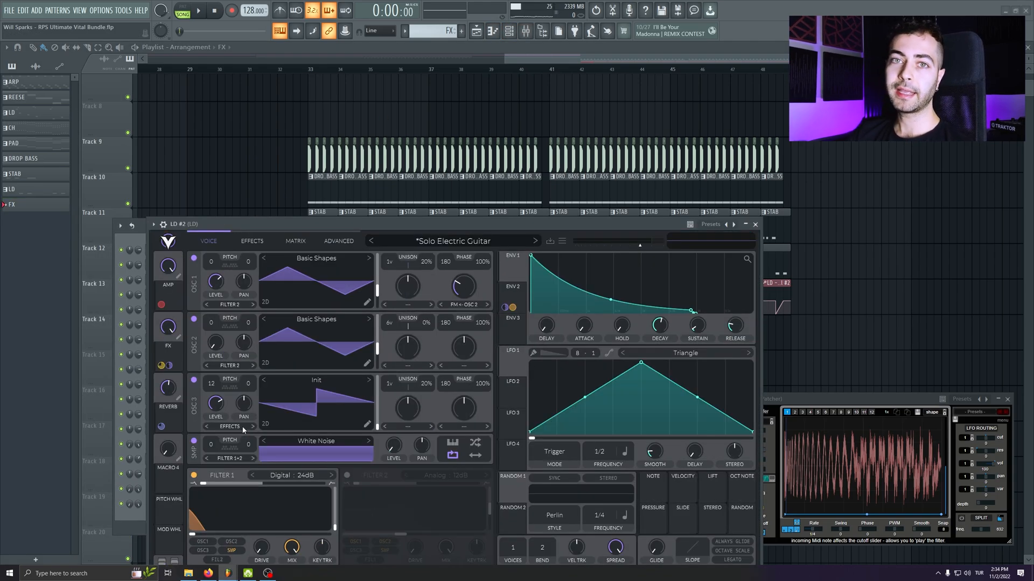
{"action": "left_click_drag", "start_coordinate": [268, 231], "coordinate": [370, 192]}
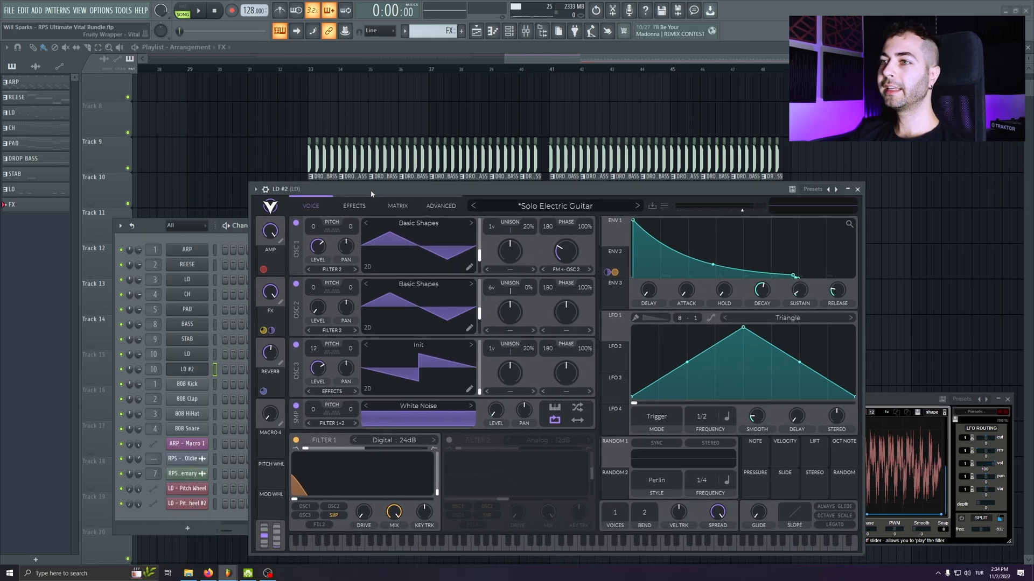
- Rename the cloned LD #2 channel as FX
{"action": "left_click_drag", "start_coordinate": [157, 231], "coordinate": [108, 207]}
{"action": "right_click", "coordinate": [158, 347]}
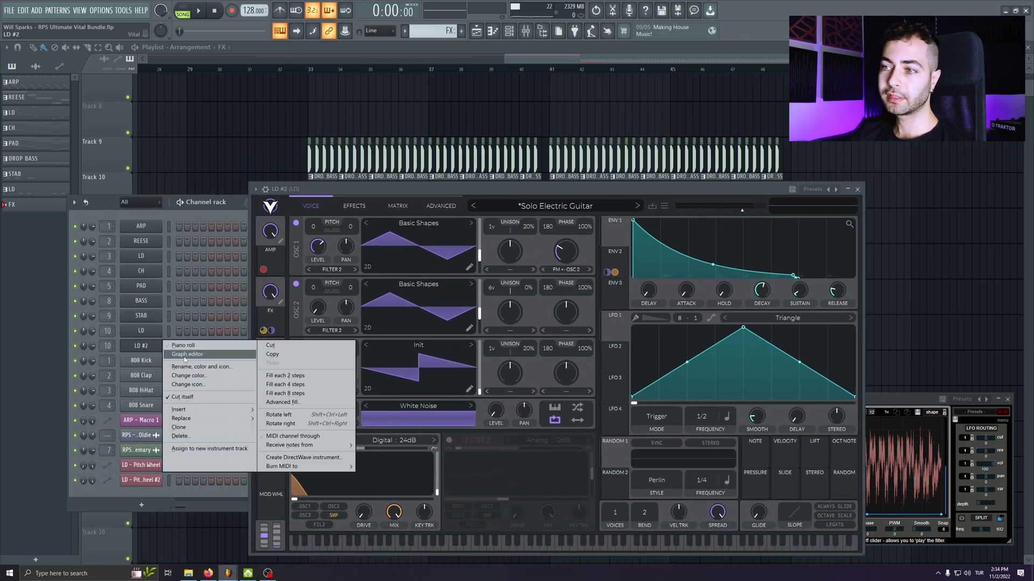
{"action": "left_click", "coordinate": [186, 367]}
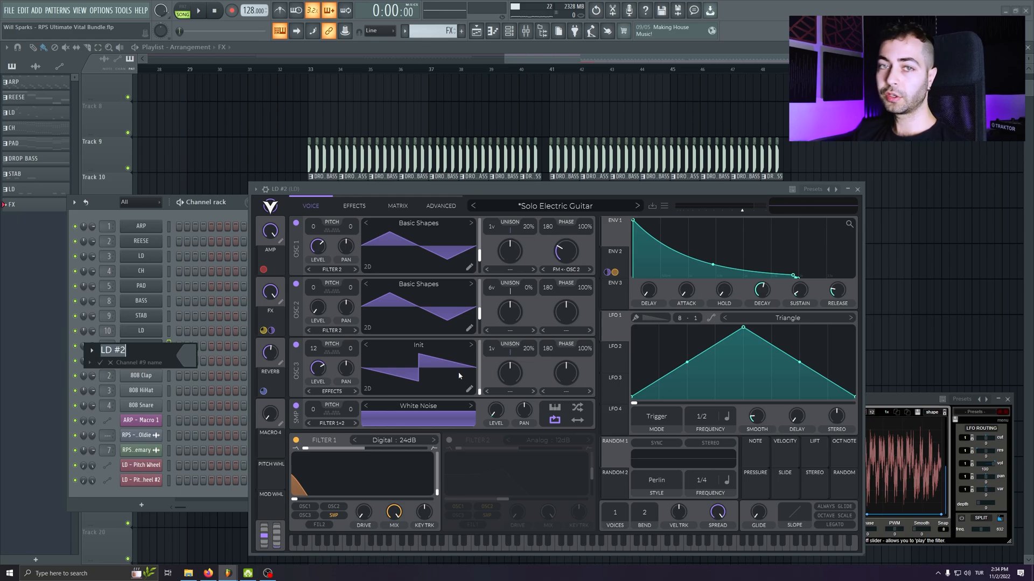
{"action": "type", "text": "F"}
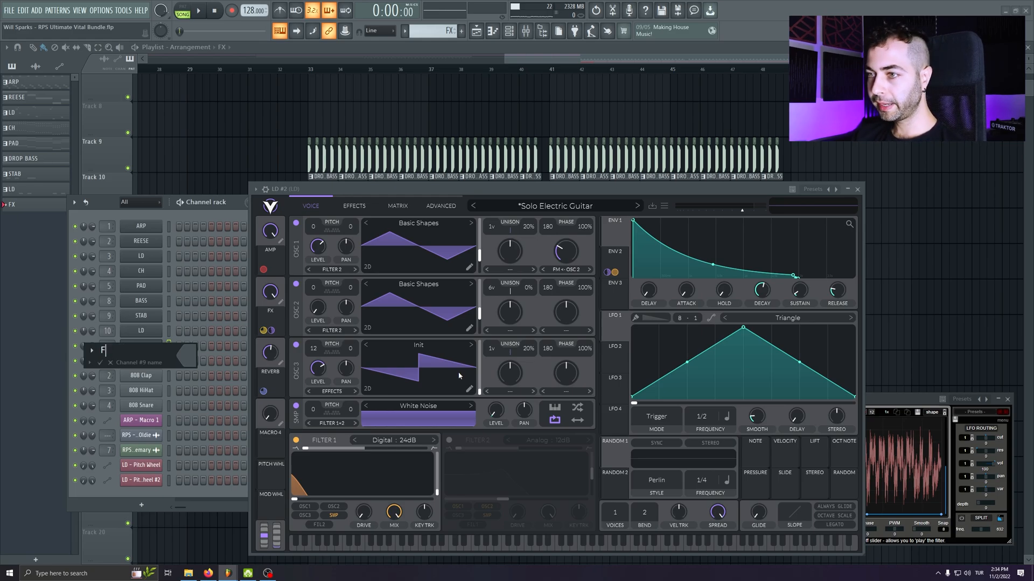
{"action": "type", "text": "X"}
{"action": "key", "text": "Return"}
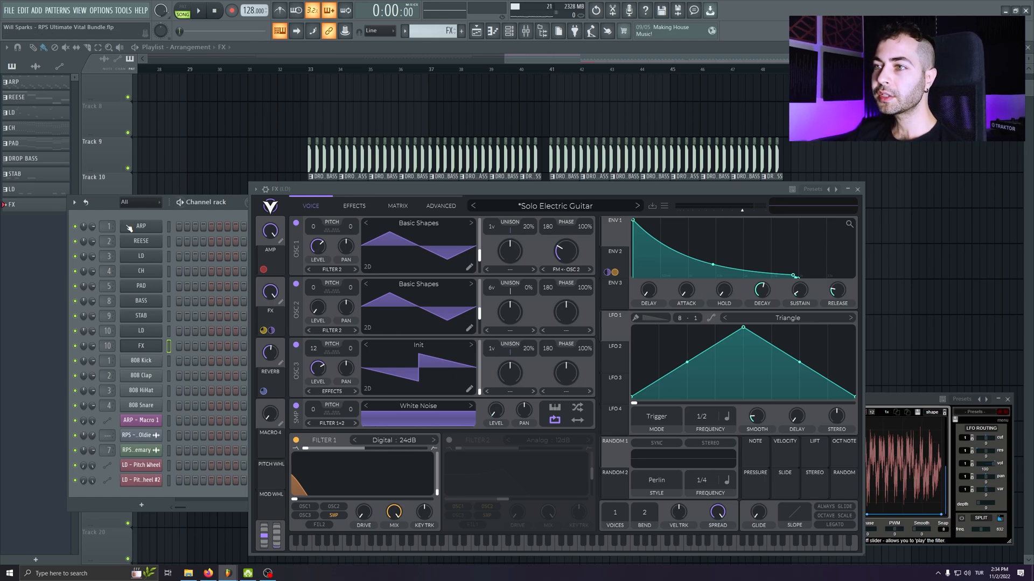
- Route the FX channel to insert 11 and rename that mixer track as FX
{"action": "left_click_drag", "start_coordinate": [103, 204], "coordinate": [102, 194]}
{"action": "key", "text": "ctrl+l"}
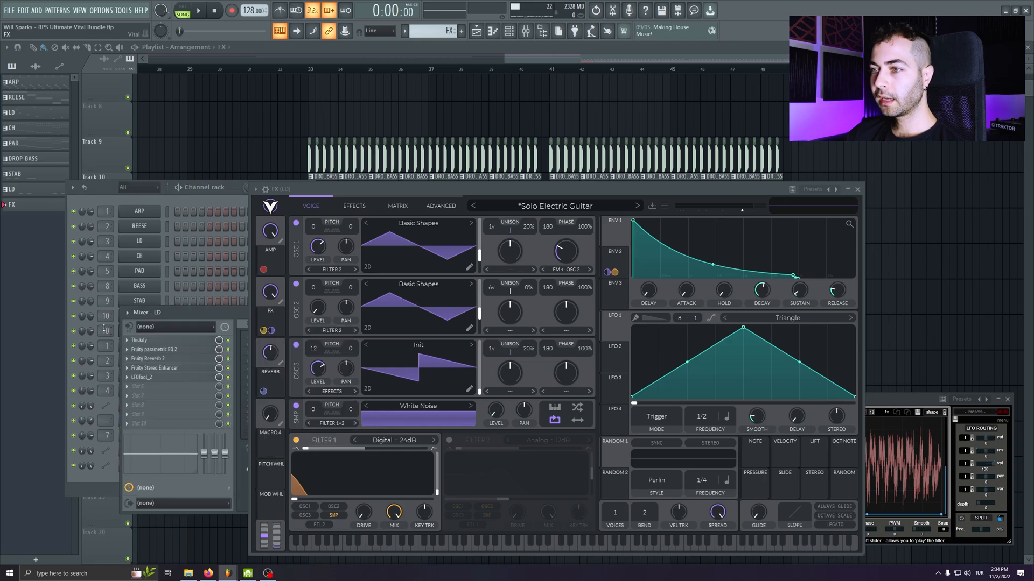
{"action": "left_click_drag", "start_coordinate": [434, 188], "coordinate": [690, 220]}
{"action": "left_click_drag", "start_coordinate": [412, 310], "coordinate": [262, 336]}
{"action": "key", "text": "F2"}
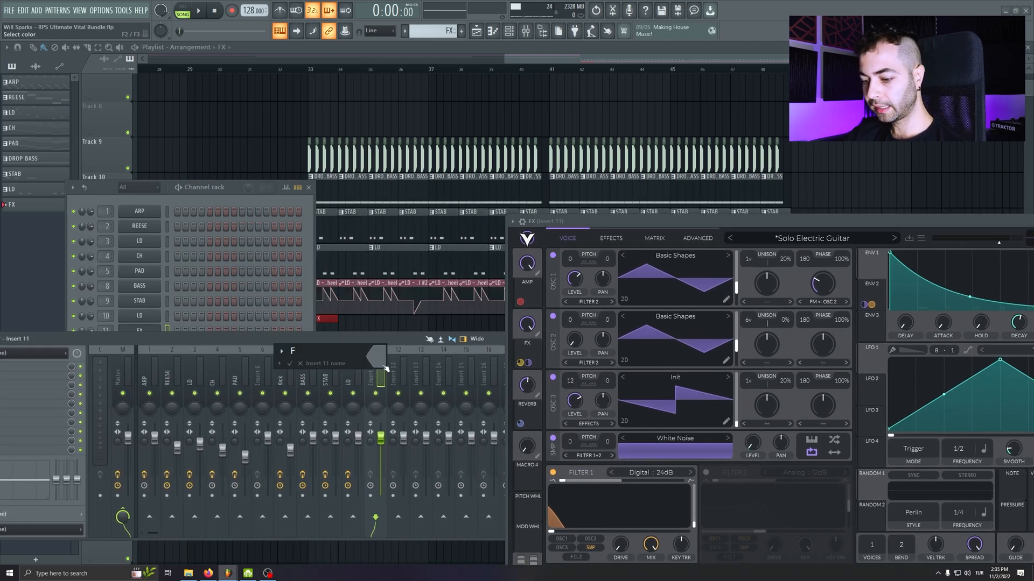
{"action": "type", "text": "F"}
{"action": "key", "text": "Return"}
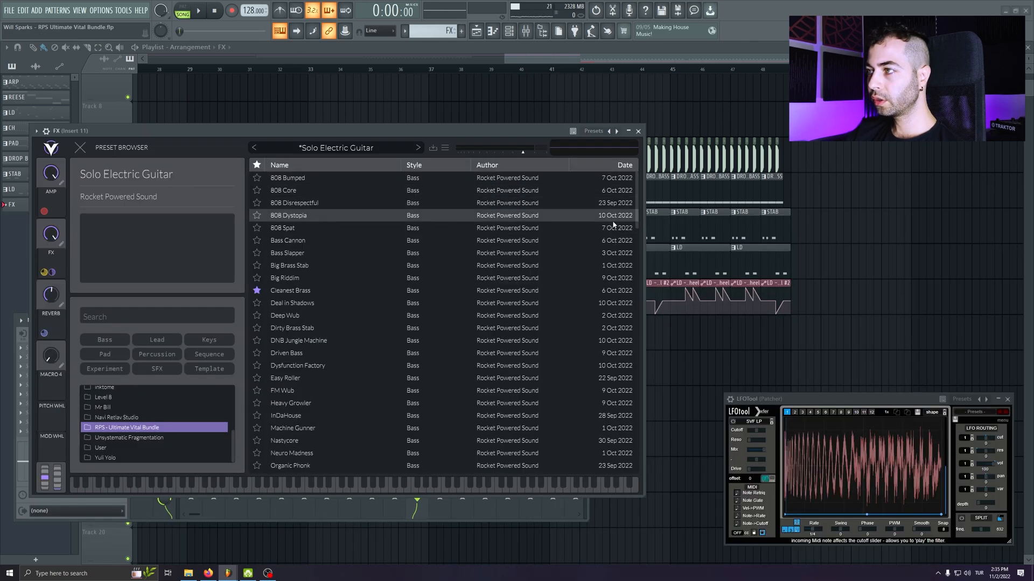
- Audition the Sfx presets in the RPS - Ultimate Vital Bundle folder and load Radio Talk on the FX channel
{"action": "left_click_drag", "start_coordinate": [637, 201], "coordinate": [639, 467]}
{"action": "left_click", "coordinate": [463, 279]}
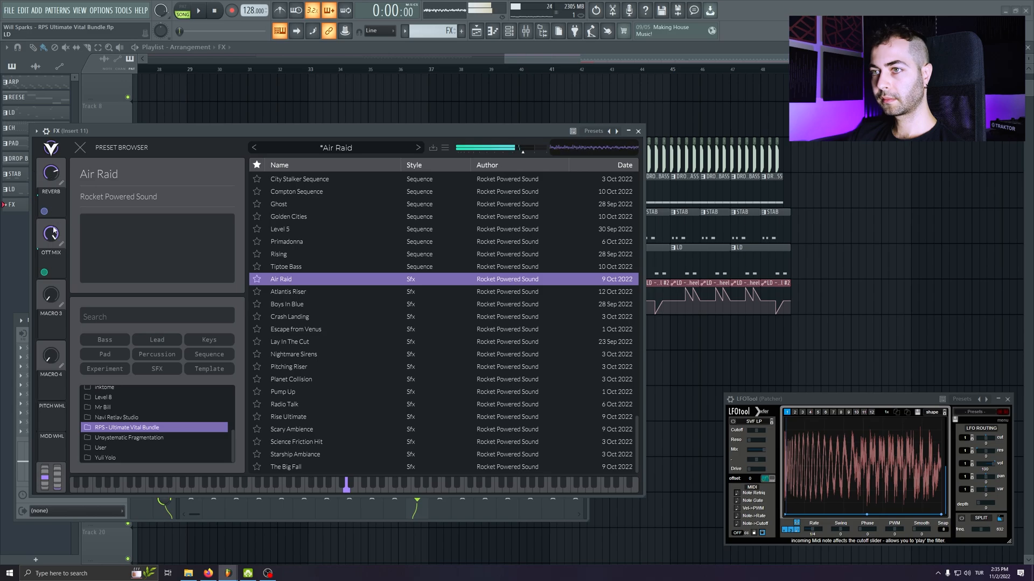
{"action": "left_click", "coordinate": [282, 292]}
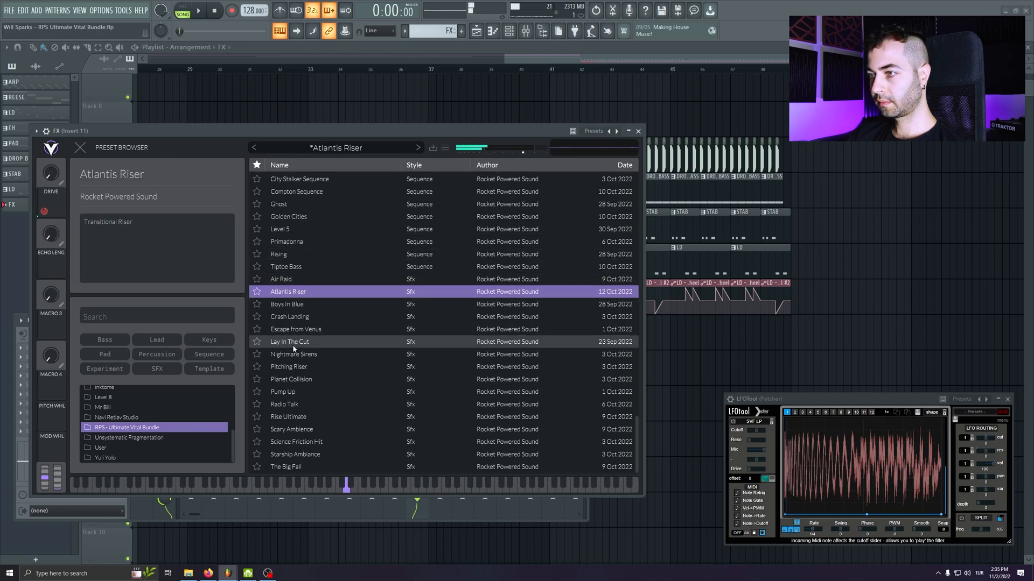
{"action": "left_click", "coordinate": [291, 317]}
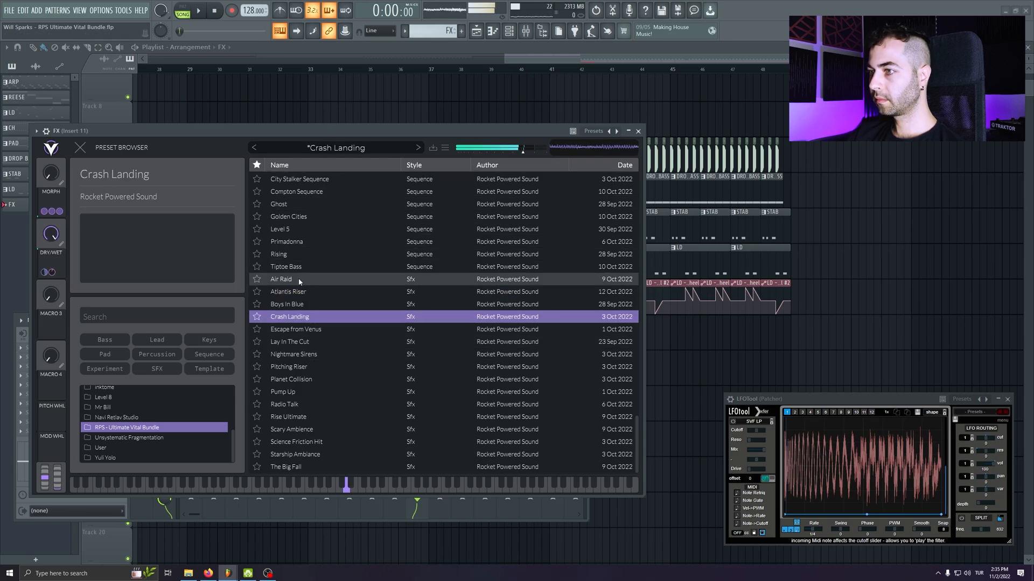
{"action": "left_click", "coordinate": [295, 333]}
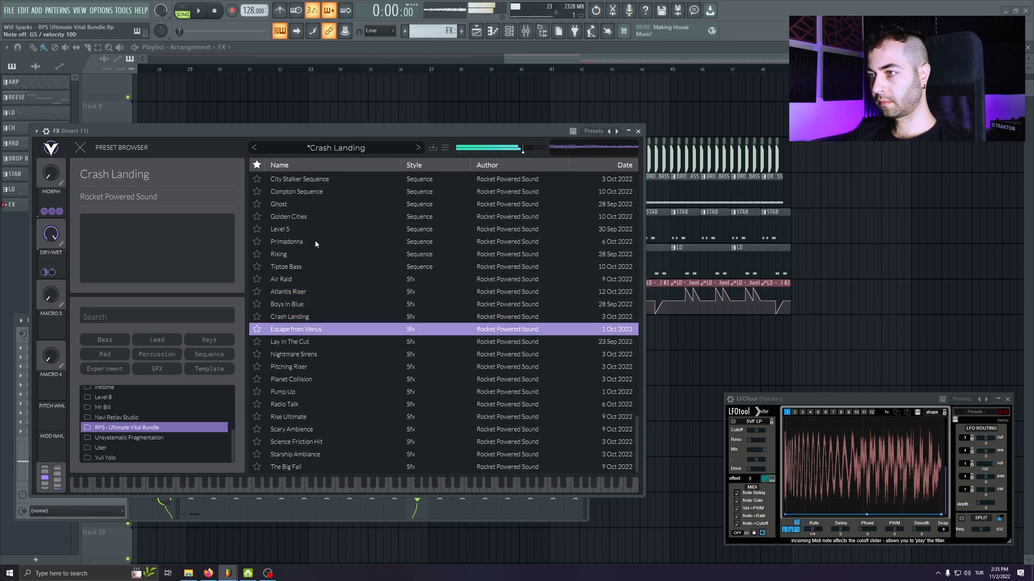
{"action": "left_click", "coordinate": [300, 341]}
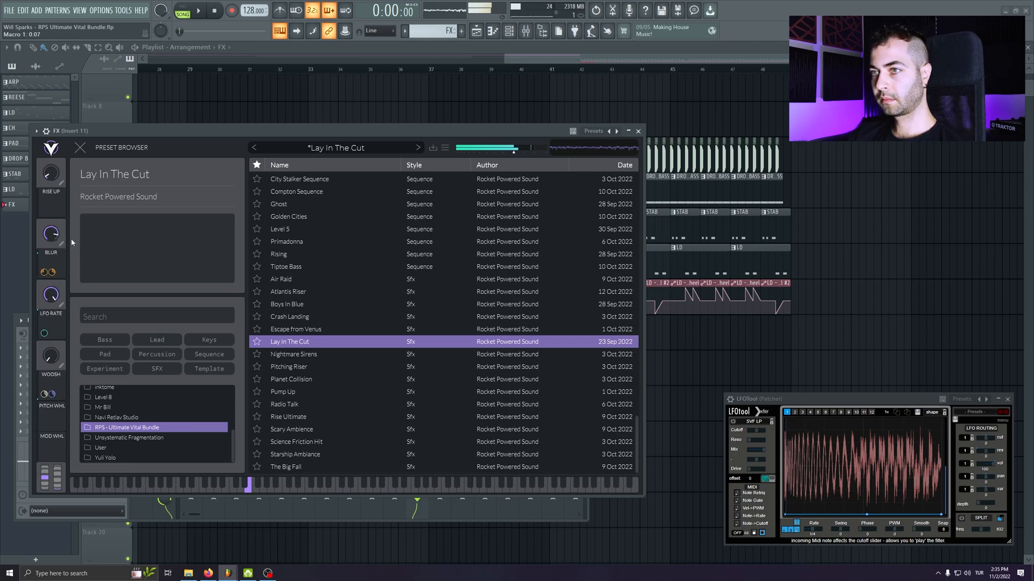
{"action": "left_click", "coordinate": [307, 392]}
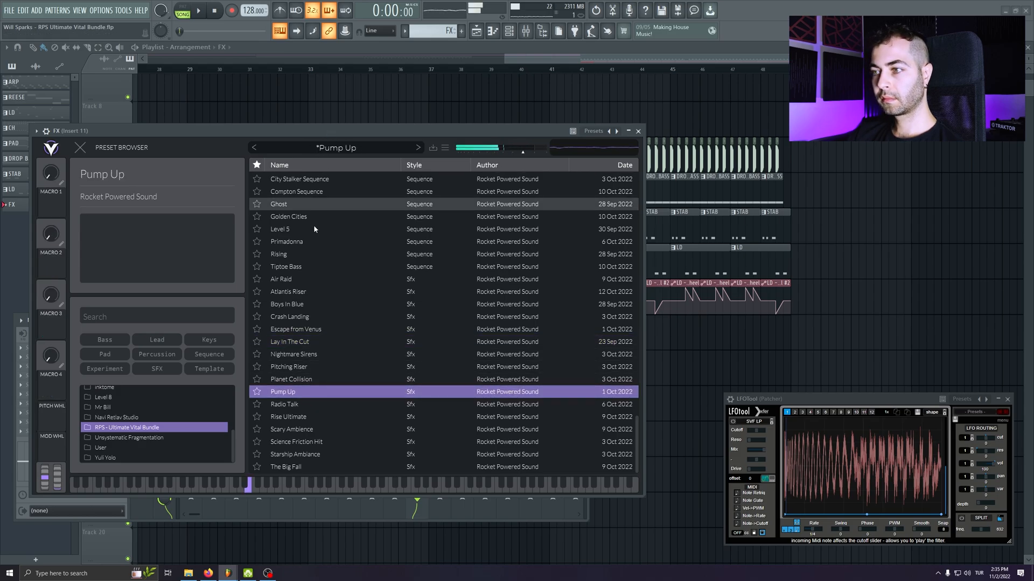
{"action": "key", "text": "Down"}
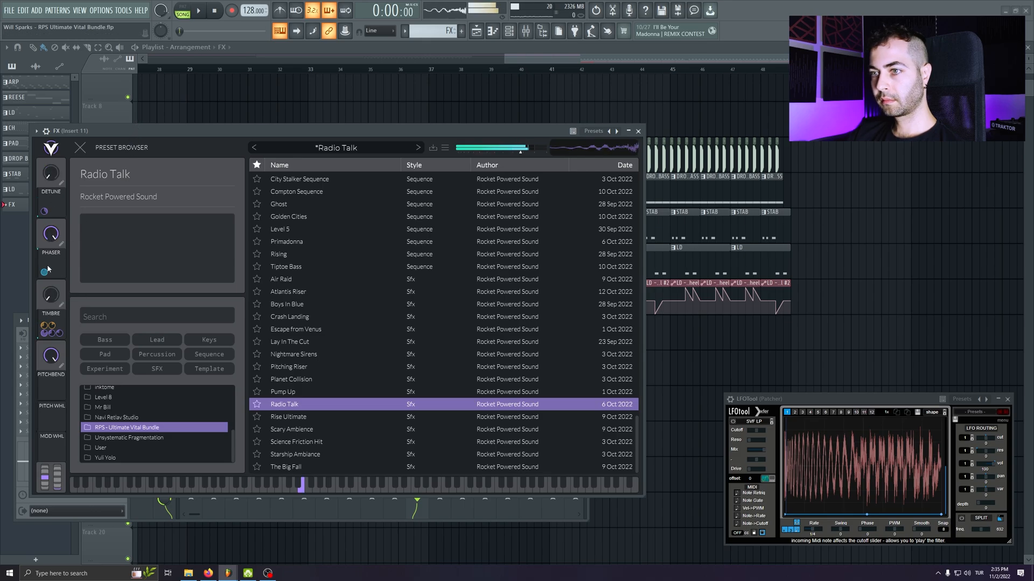
{"action": "left_click", "coordinate": [638, 132]}
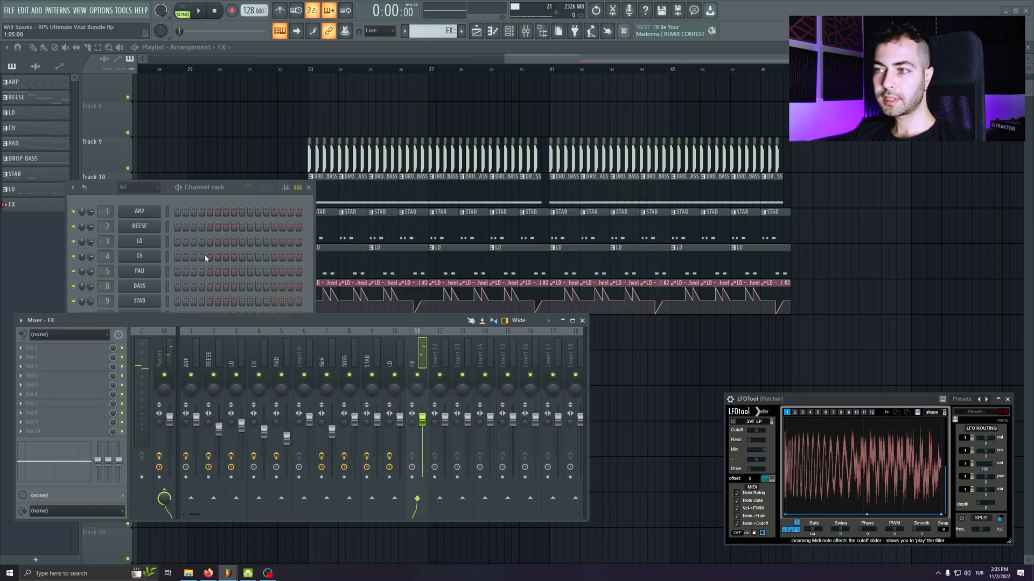
{"action": "left_click_drag", "start_coordinate": [231, 189], "coordinate": [252, 152]}
{"action": "key", "text": "F7"}
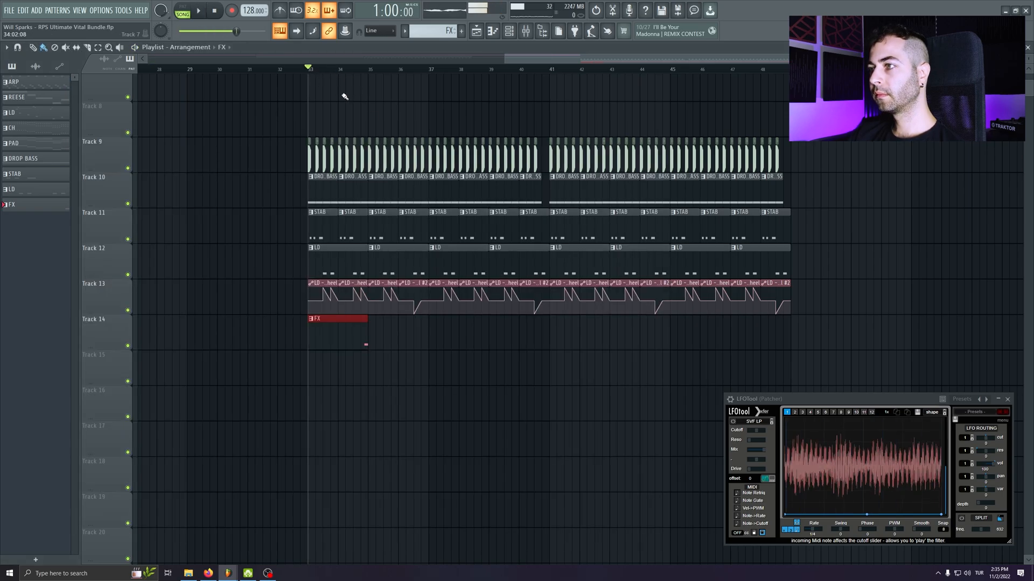
- During playback, place FX clips at bars 35 and 39 on Track 14 and delete the one at bar 33
{"action": "key", "text": "space"}
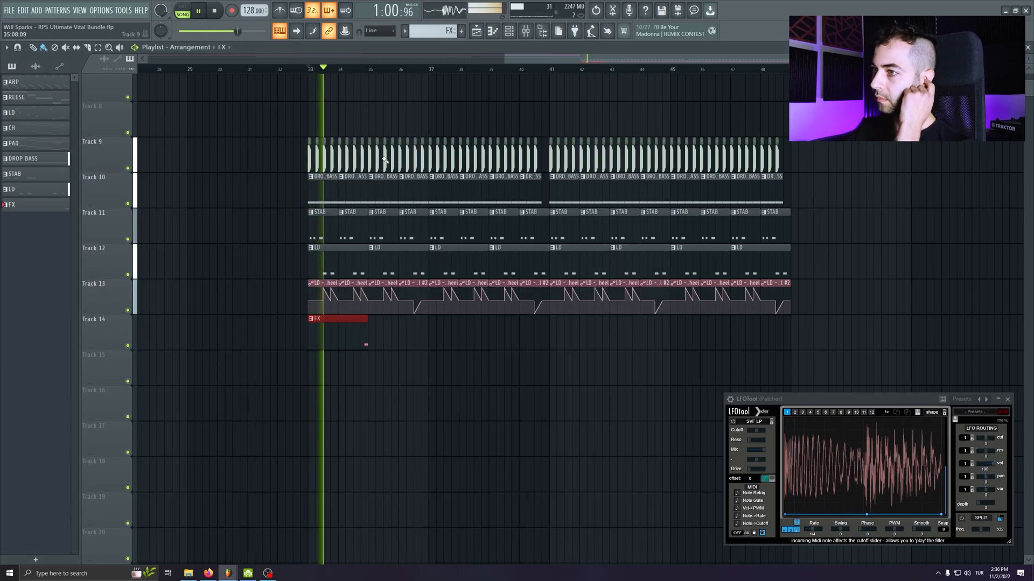
{"action": "left_click", "coordinate": [371, 341]}
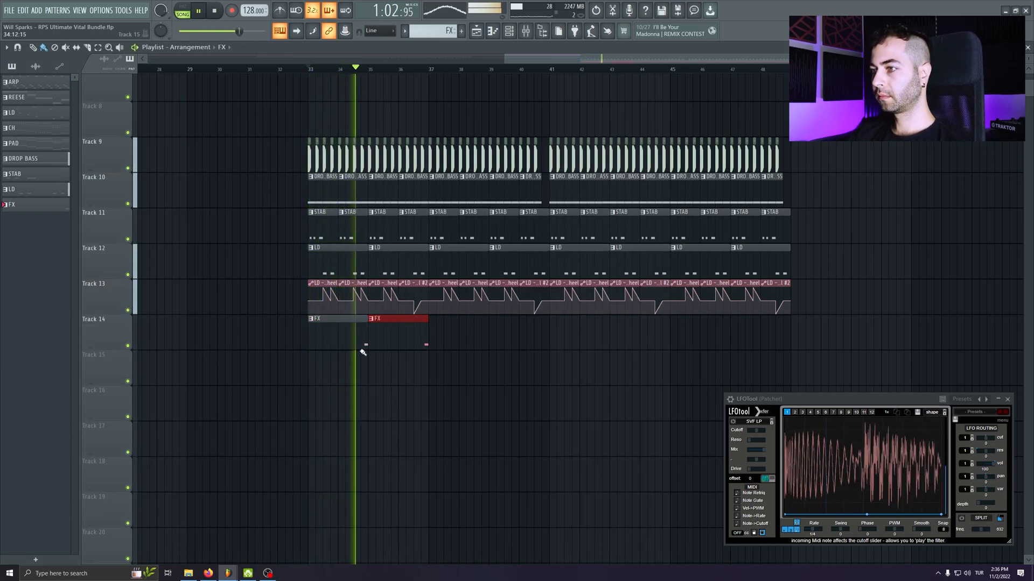
{"action": "right_click", "coordinate": [360, 345]}
{"action": "left_click", "coordinate": [496, 345]}
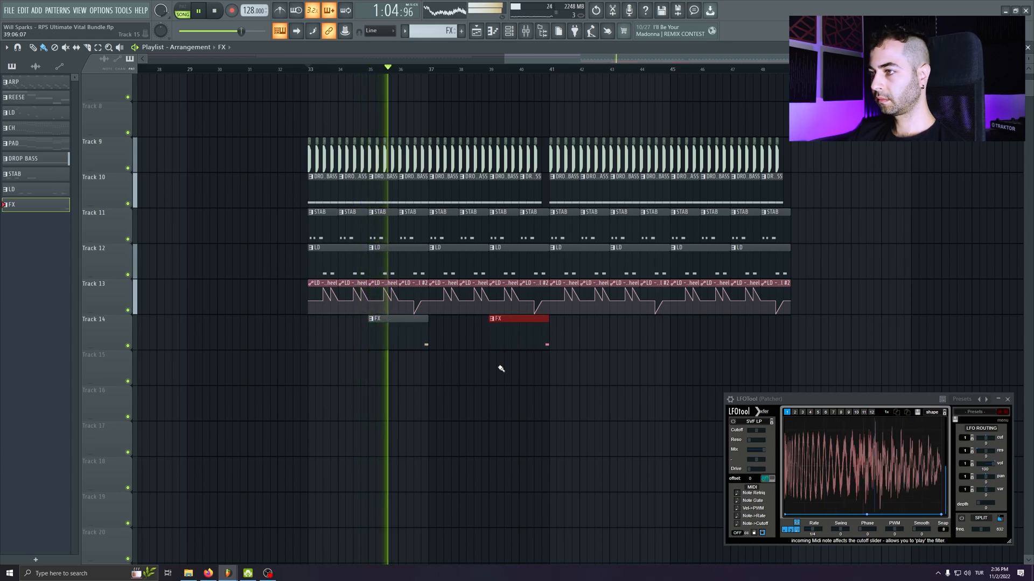
- Duplicate the two FX clips on Track 14, place the copies at bars 43 and 47, and save the project
{"action": "scroll", "coordinate": [496, 364], "scroll_direction": "up", "scroll_amount": 4}
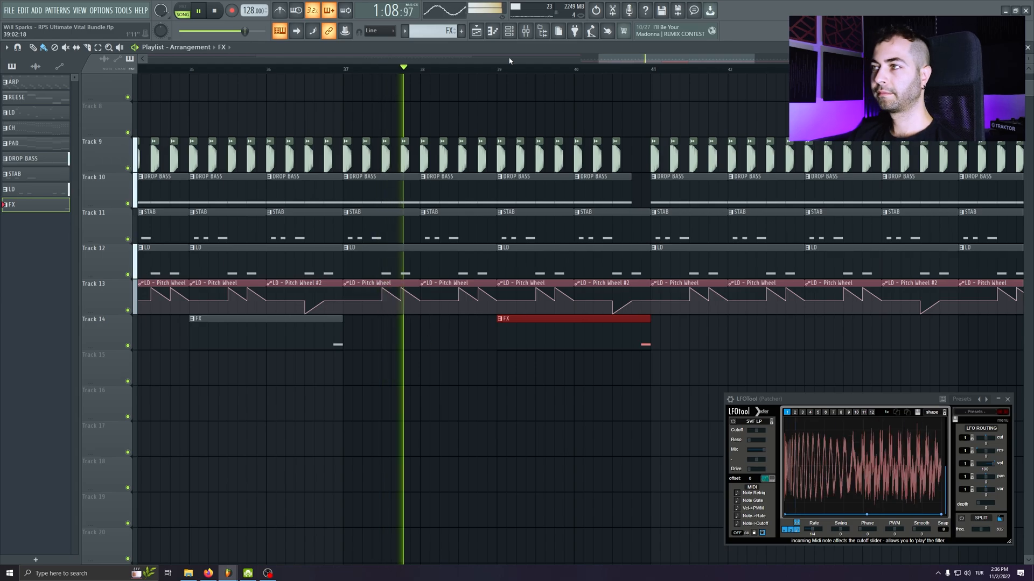
{"action": "scroll", "coordinate": [473, 339], "scroll_direction": "down", "scroll_amount": 4}
{"action": "left_click_drag", "start_coordinate": [599, 318], "coordinate": [326, 347]}
{"action": "key", "text": "ctrl+b"}
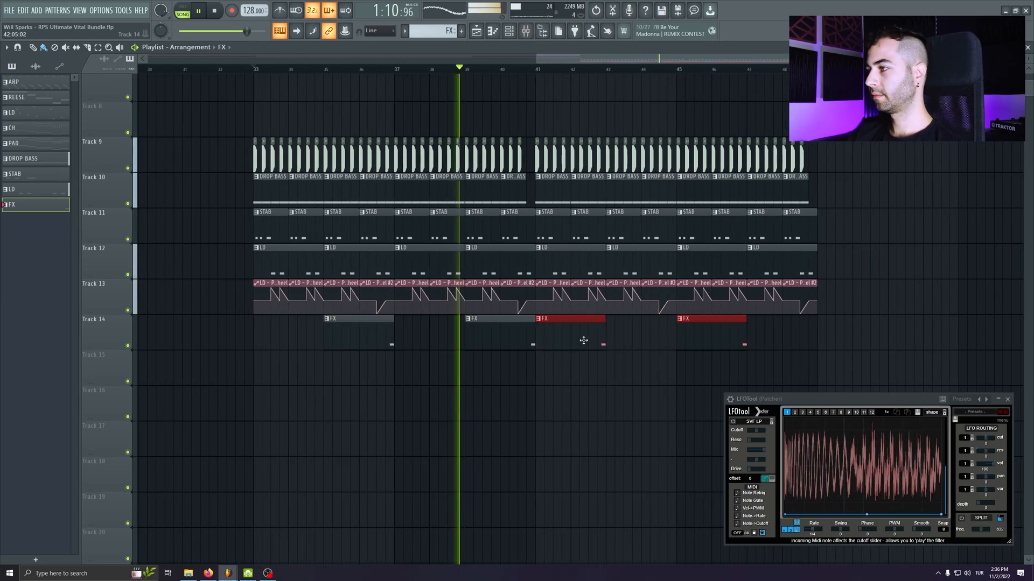
{"action": "left_click_drag", "start_coordinate": [639, 343], "coordinate": [647, 344]}
{"action": "left_click", "coordinate": [609, 407]}
{"action": "right_click", "coordinate": [641, 403]}
{"action": "key", "text": "ctrl+s"}
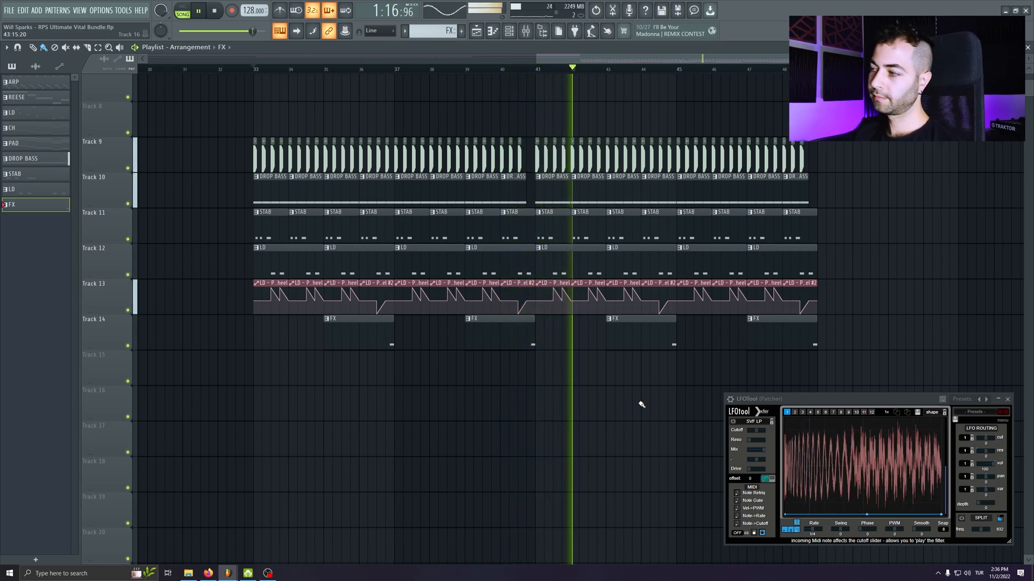
- Stop playback, add Fruity parametric EQ 2 to the FX mixer track and load its LOWCUT preset
{"action": "key", "text": "space"}
{"action": "left_click", "coordinate": [526, 31]}
{"action": "left_click", "coordinate": [74, 349]}
{"action": "mouse_move", "coordinate": [74, 355]}
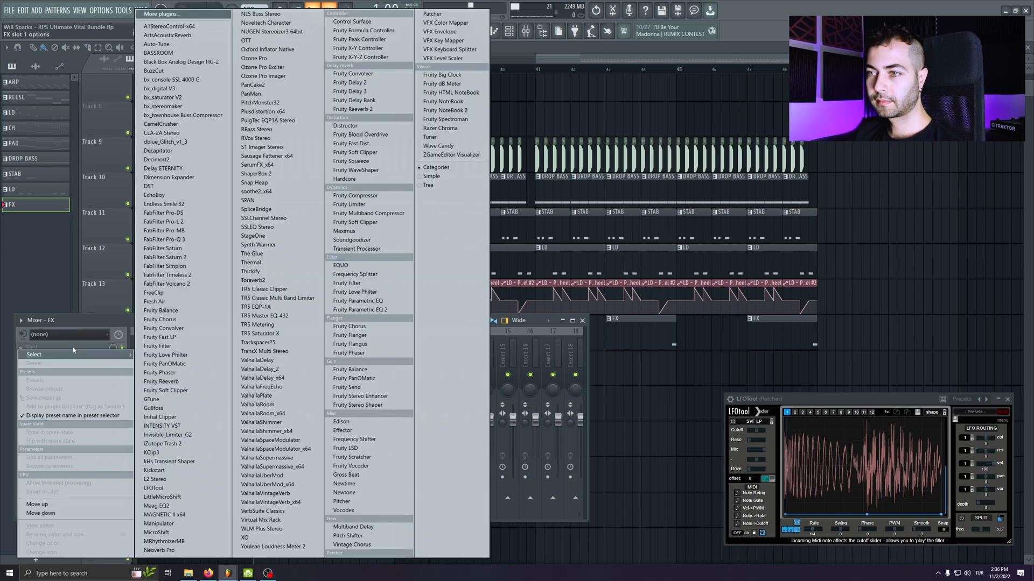
{"action": "left_click", "coordinate": [358, 308]}
{"action": "left_click", "coordinate": [9, 43]}
{"action": "mouse_move", "coordinate": [60, 80]}
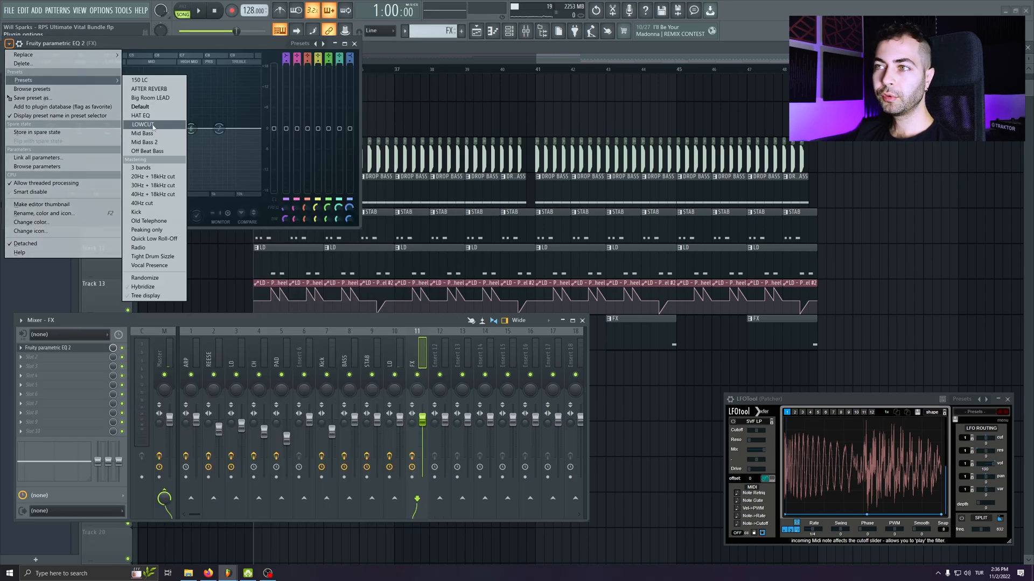
{"action": "left_click", "coordinate": [153, 125]}
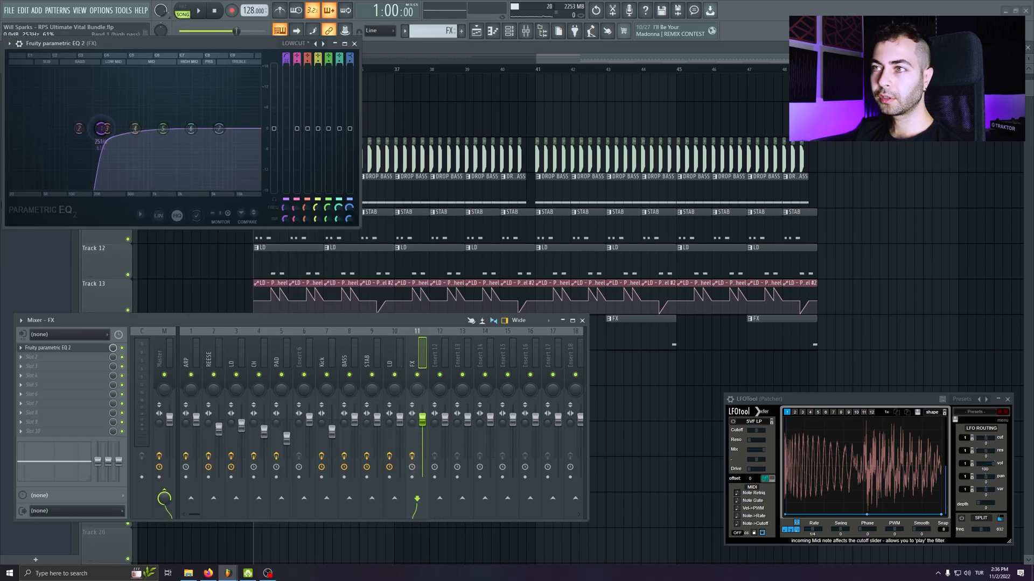
- Solo Track 14, play the FX clip from mid bar 36, and shift the EQ's low-cut band to a higher frequency
{"action": "key", "text": "F9"}
{"action": "scroll", "coordinate": [146, 260], "scroll_direction": "down", "scroll_amount": 2}
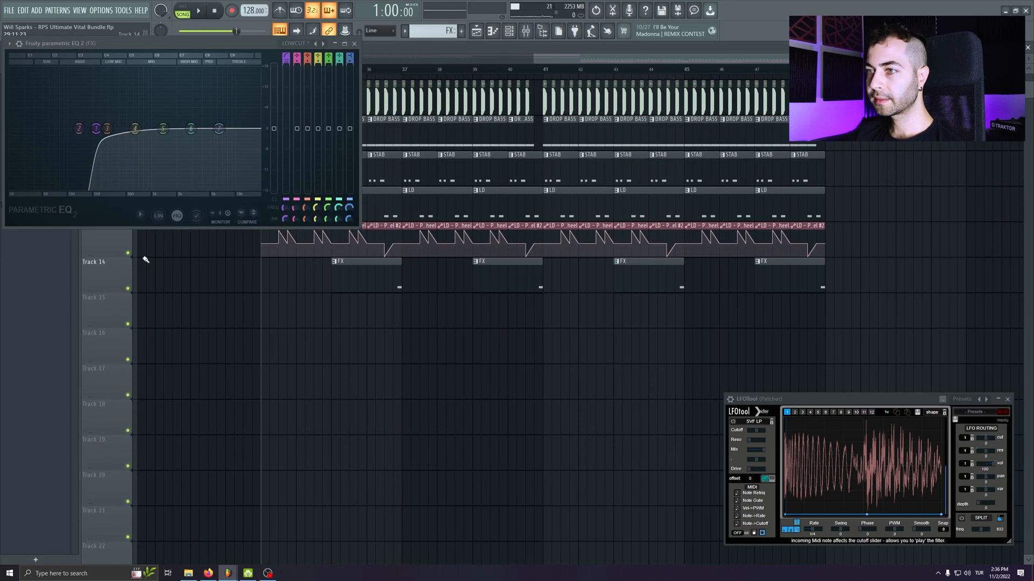
{"action": "left_click", "coordinate": [128, 288], "text": "ctrl"}
{"action": "left_click", "coordinate": [385, 69]}
{"action": "key", "text": "space"}
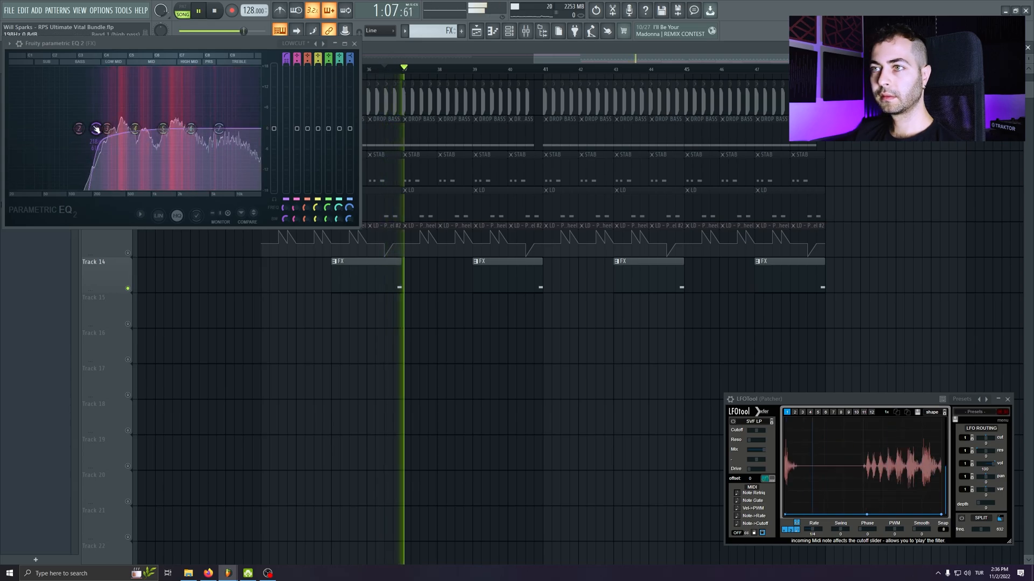
{"action": "left_click_drag", "start_coordinate": [97, 129], "coordinate": [111, 129]}
{"action": "key", "text": "space"}
{"action": "key", "text": "space"}
{"action": "left_click", "coordinate": [354, 43]}
- Stop playback, reset the start position to bar 33 and unmute all the playlist tracks
{"action": "key", "text": "F9"}
{"action": "key", "text": "space"}
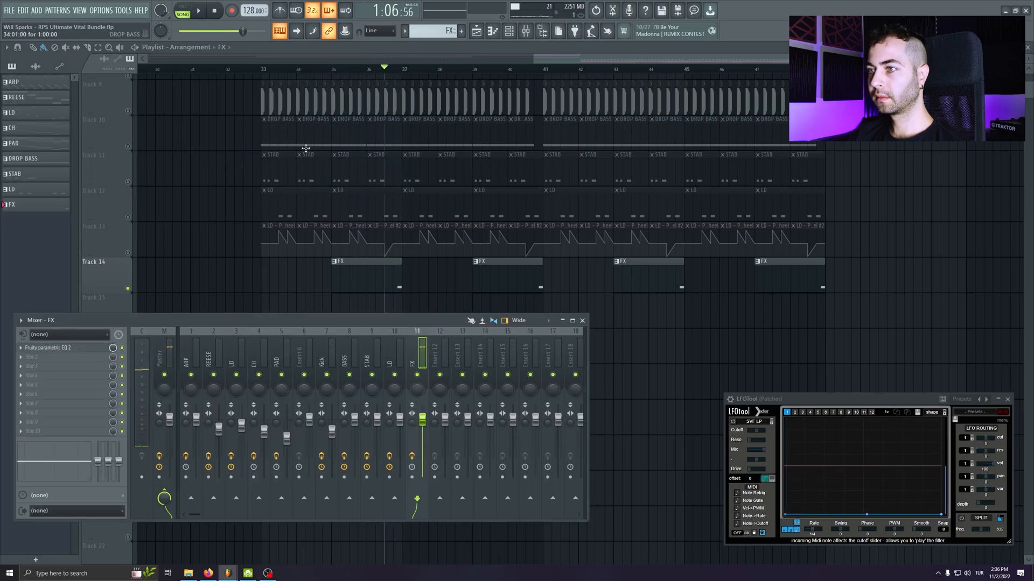
{"action": "left_click", "coordinate": [267, 72]}
{"action": "key", "text": "F9"}
{"action": "left_click", "coordinate": [128, 114], "text": "ctrl"}
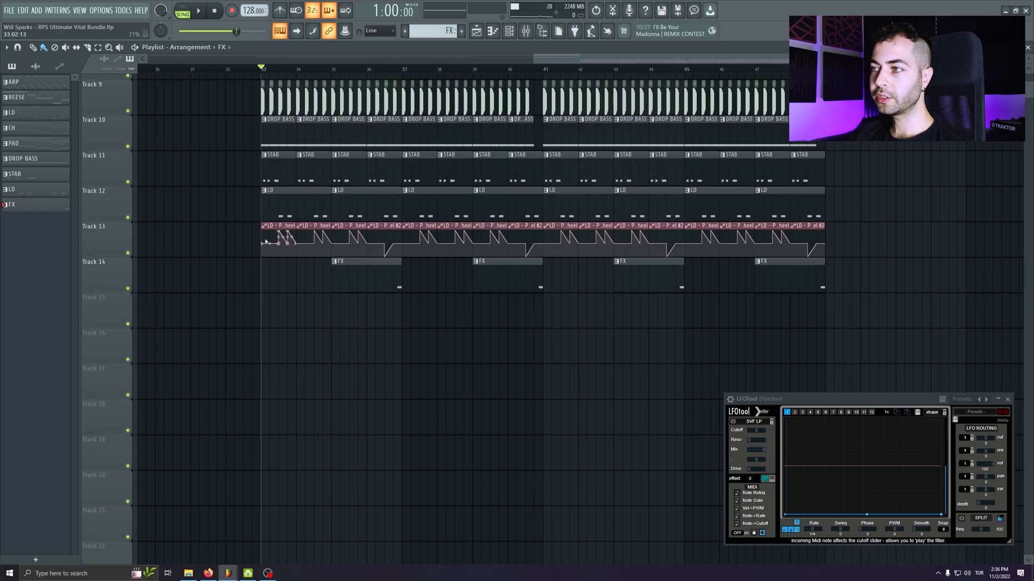
{"action": "scroll", "coordinate": [372, 269], "scroll_direction": "down", "scroll_amount": 1}
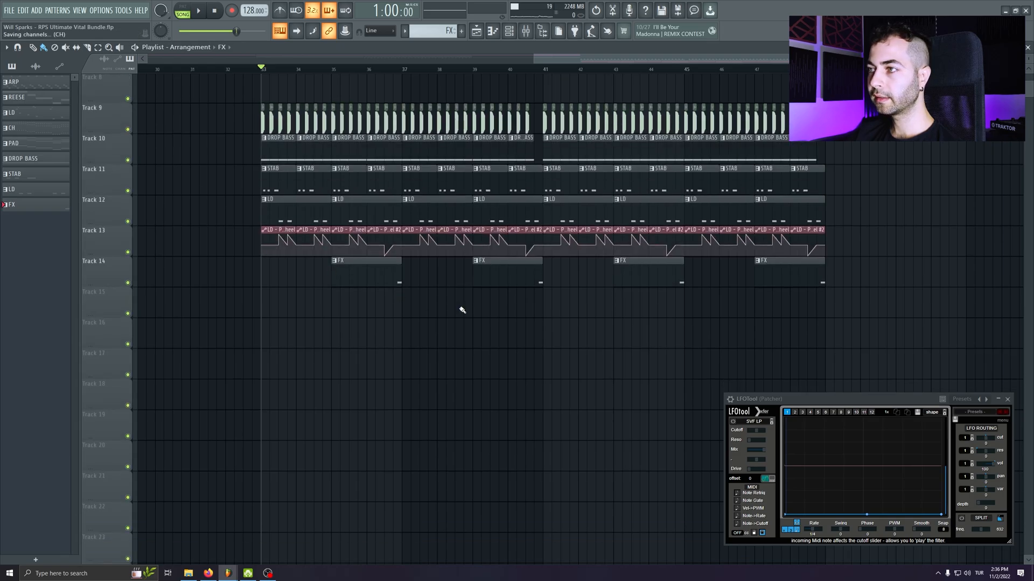
- Place RPS - Opened Hihat Replicant clips on the off-beats of Track 15 from bar 41 and duplicate them to fill four bars
{"action": "left_click", "coordinate": [554, 304]}
{"action": "scroll", "coordinate": [484, 304], "scroll_direction": "up", "scroll_amount": 5}
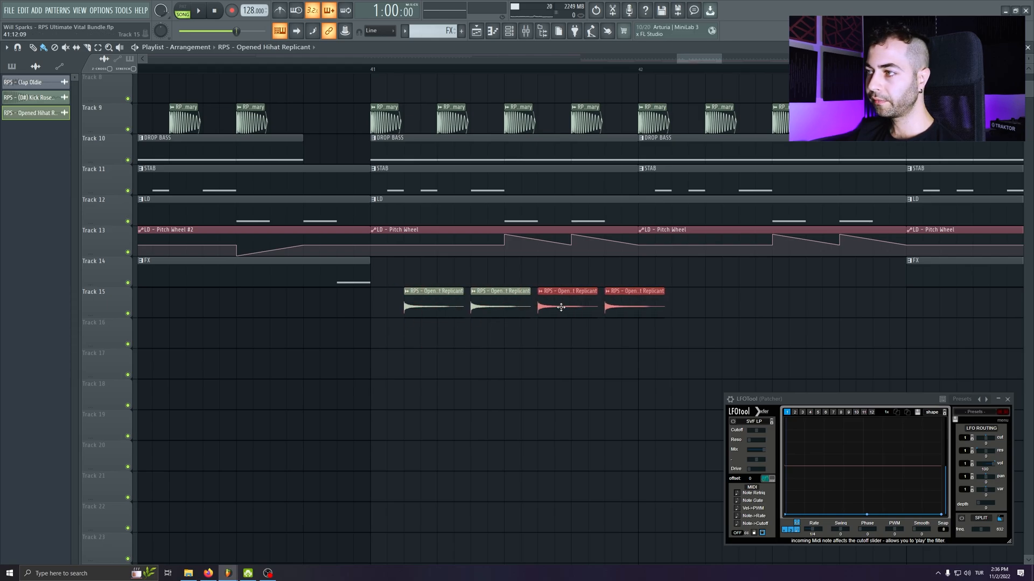
{"action": "key", "text": "ctrl+b"}
{"action": "scroll", "coordinate": [285, 152], "scroll_direction": "down", "scroll_amount": 4}
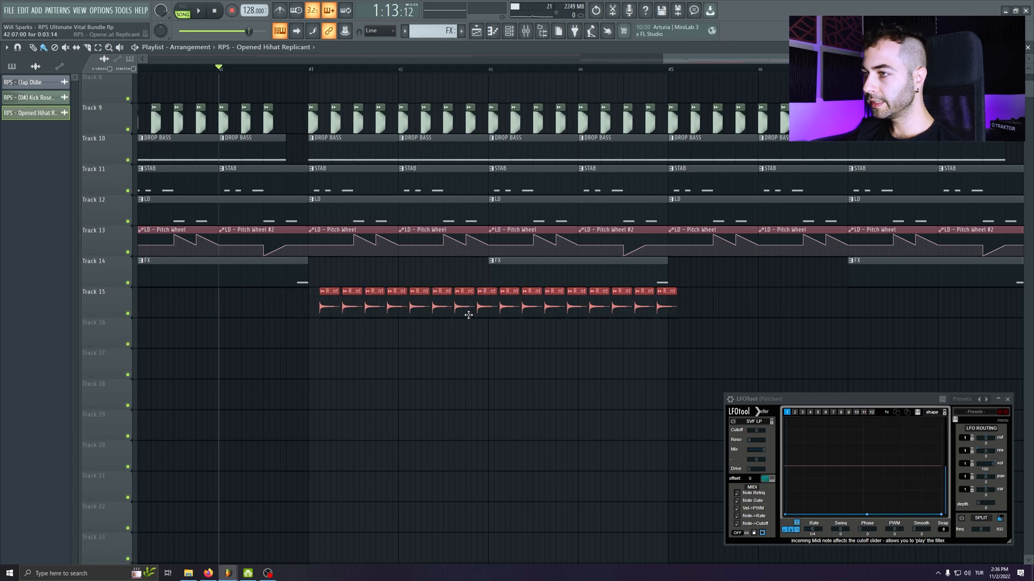
{"action": "scroll", "coordinate": [657, 299], "scroll_direction": "up", "scroll_amount": 3}
{"action": "scroll", "coordinate": [383, 339], "scroll_direction": "down", "scroll_amount": 3}
- While the drop plays, copy the four-bar open hi-hat group on Track 15 to bar 45, extending it to bar 49
{"action": "key", "text": "space"}
{"action": "scroll", "coordinate": [383, 339], "scroll_direction": "down", "scroll_amount": 3}
{"action": "left_click_drag", "start_coordinate": [493, 289], "coordinate": [432, 313]}
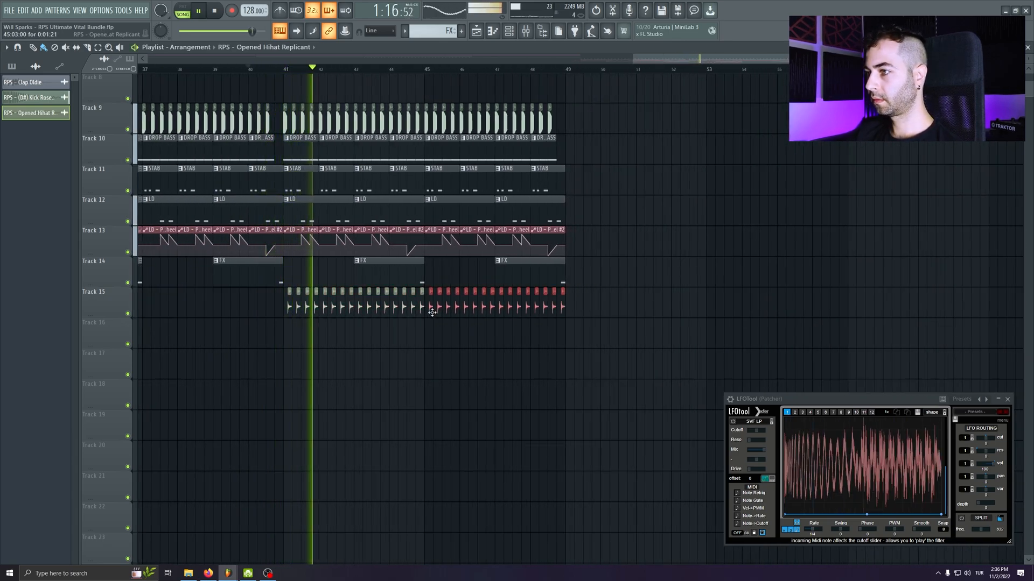
{"action": "left_click", "coordinate": [468, 374]}
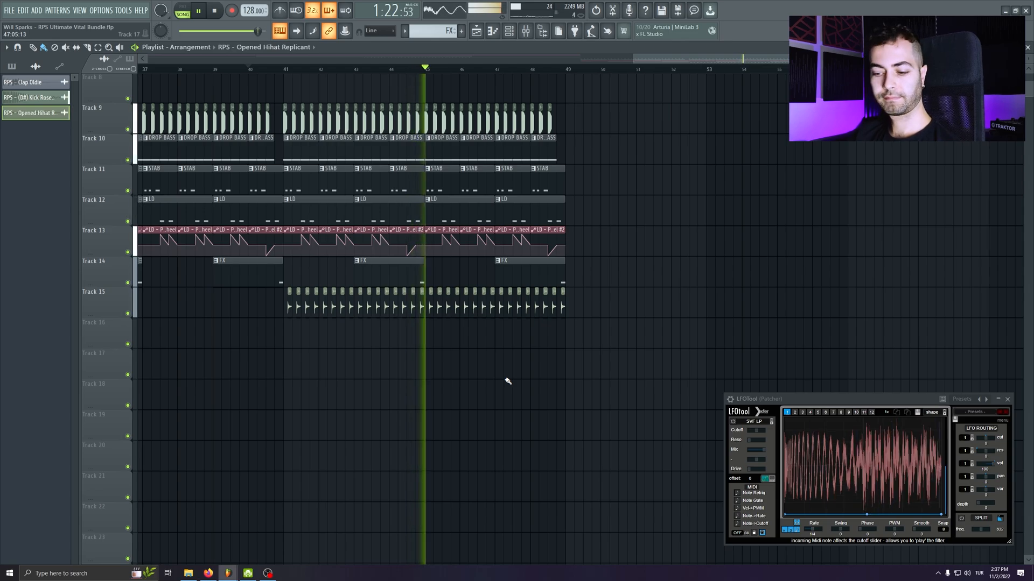
- Stop playback, add Hats andClaps Loop2_SRSP3 at bar 41 on Track 16 and time-stretch it to span exactly two bars
{"action": "key", "text": "space"}
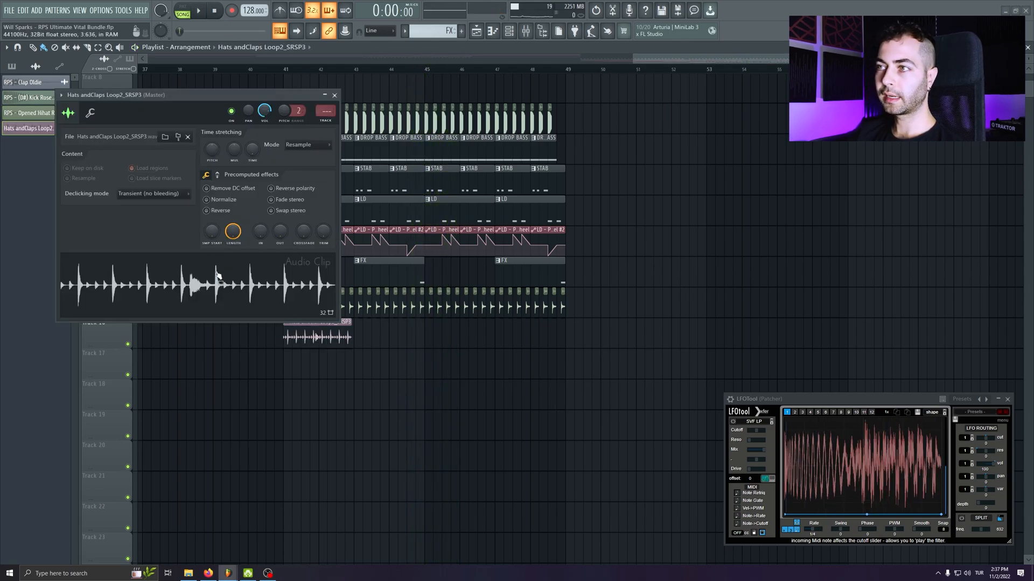
{"action": "right_click", "coordinate": [253, 157]}
{"action": "left_click", "coordinate": [280, 177]}
{"action": "left_click", "coordinate": [519, 293]}
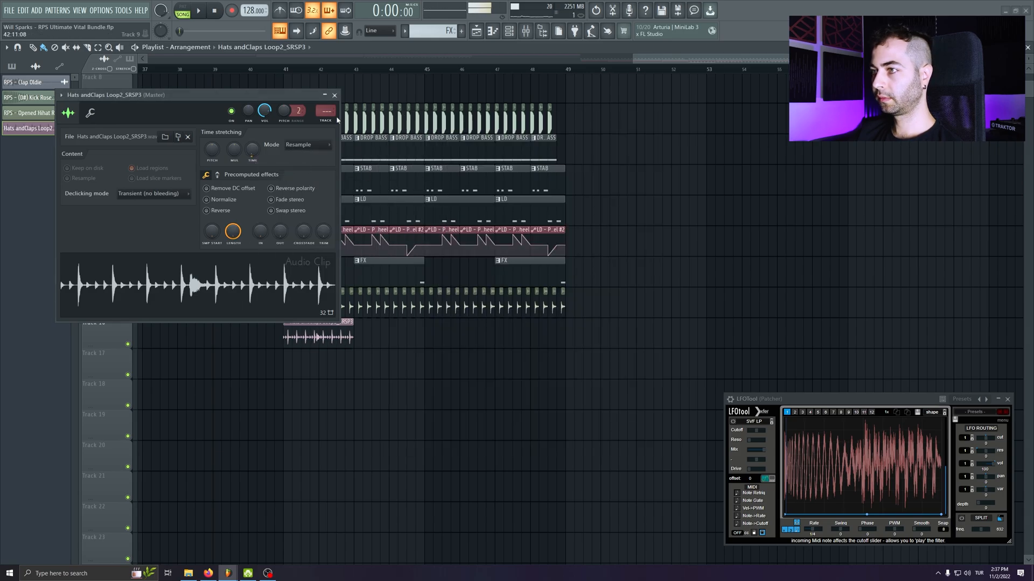
{"action": "key", "text": "Escape"}
- Repeat the Hats andClaps loop at bars 43, 45 and 47 on Track 16 and lower its channel volume to about 69%
{"action": "left_click", "coordinate": [382, 336]}
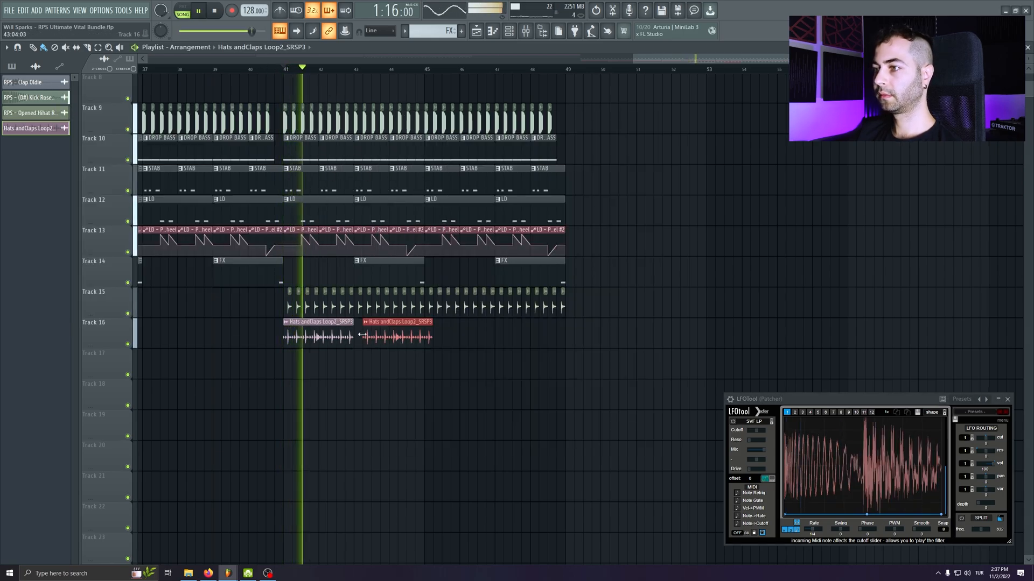
{"action": "left_click", "coordinate": [450, 336]}
{"action": "left_click", "coordinate": [503, 336]}
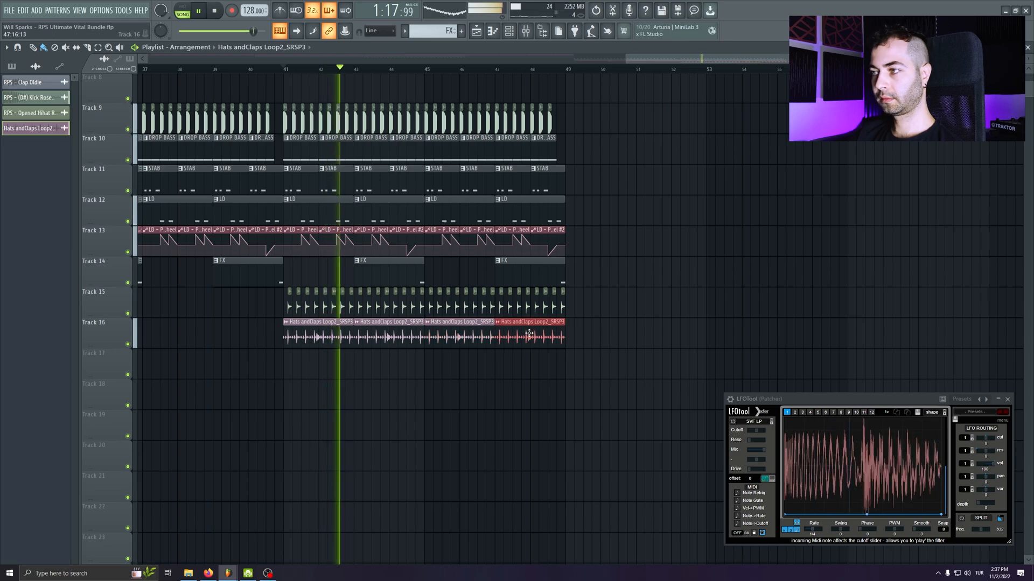
{"action": "double_click", "coordinate": [384, 338]}
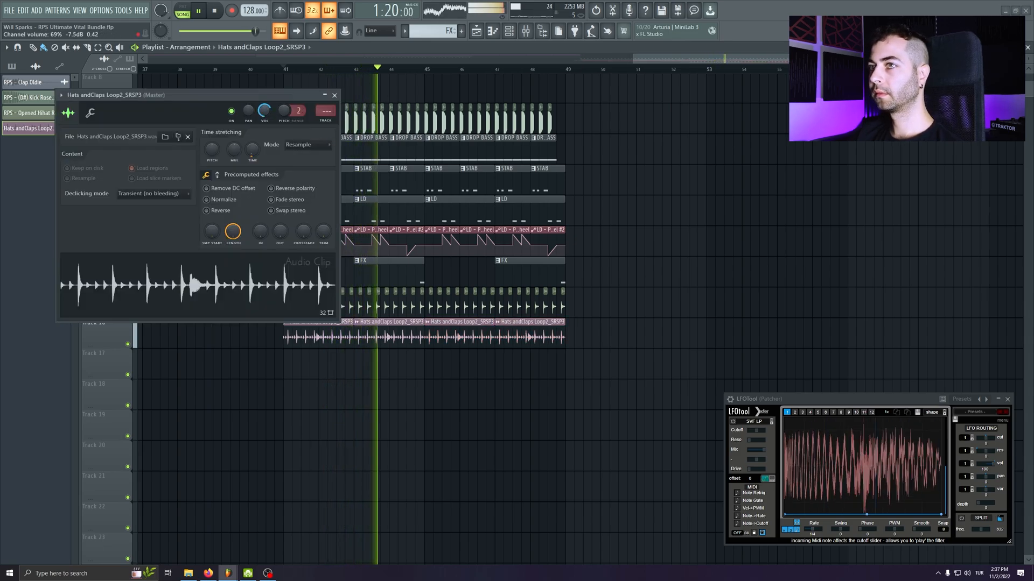
{"action": "left_click", "coordinate": [334, 95]}
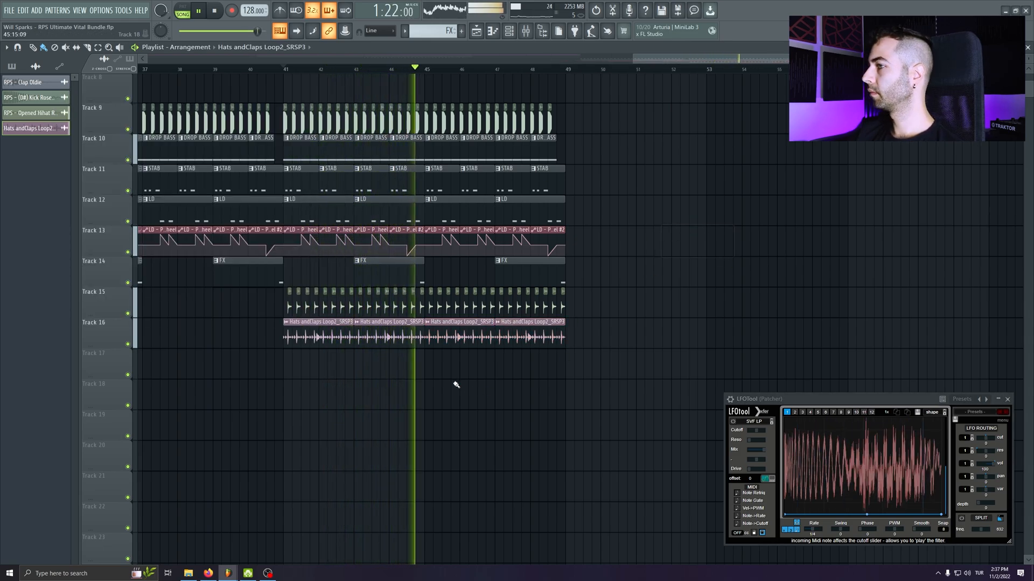
{"action": "scroll", "coordinate": [452, 380], "scroll_direction": "down", "scroll_amount": 3}
{"action": "scroll", "coordinate": [438, 298], "scroll_direction": "up", "scroll_amount": 3}
{"action": "scroll", "coordinate": [341, 411], "scroll_direction": "right", "scroll_amount": 5}
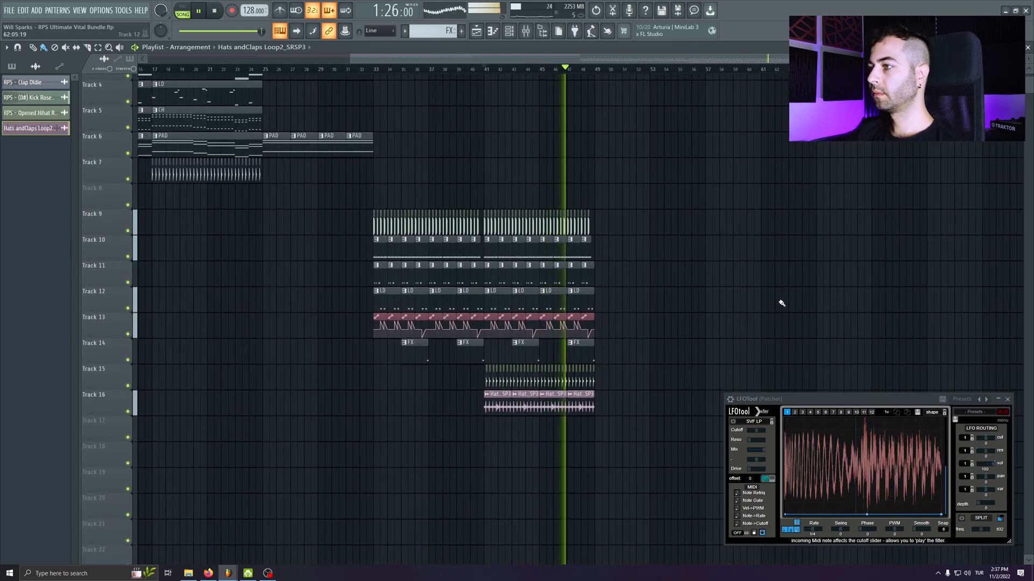
{"action": "scroll", "coordinate": [411, 312], "scroll_direction": "up", "scroll_amount": 2}
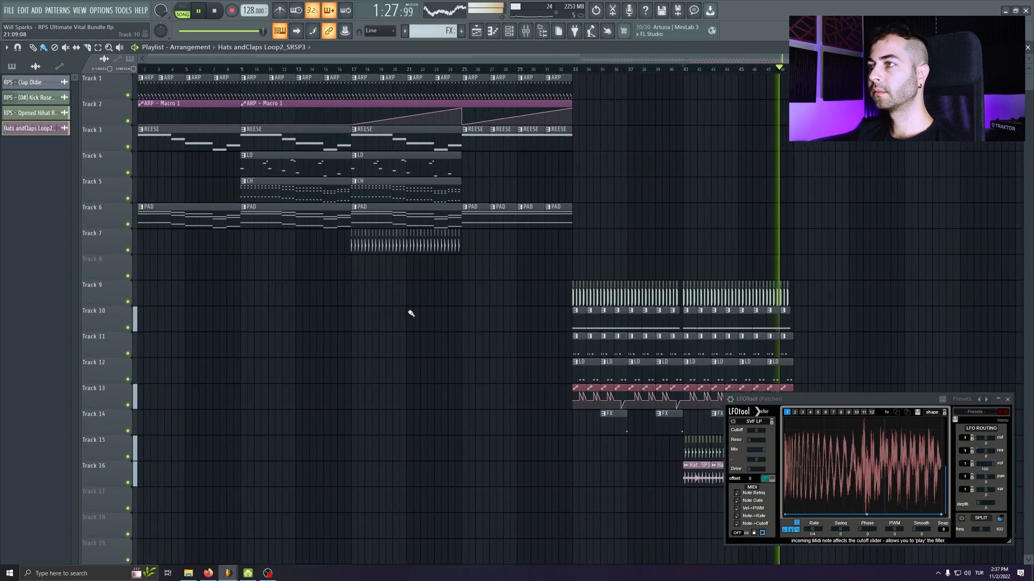
- Time-stretch the Downlifter1_SRSP3 clip at bar 33 on Track 17 to span exactly four bars using autodetected tempo
{"action": "left_click", "coordinate": [796, 231]}
{"action": "key", "text": "ctrl+z"}
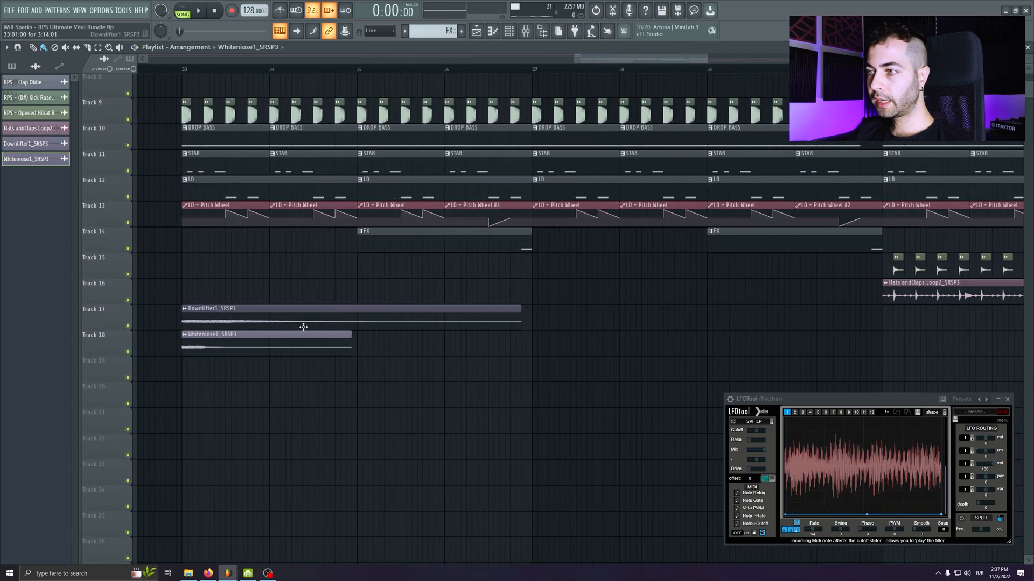
{"action": "double_click", "coordinate": [303, 330]}
{"action": "left_click_drag", "start_coordinate": [220, 113], "coordinate": [231, 218]}
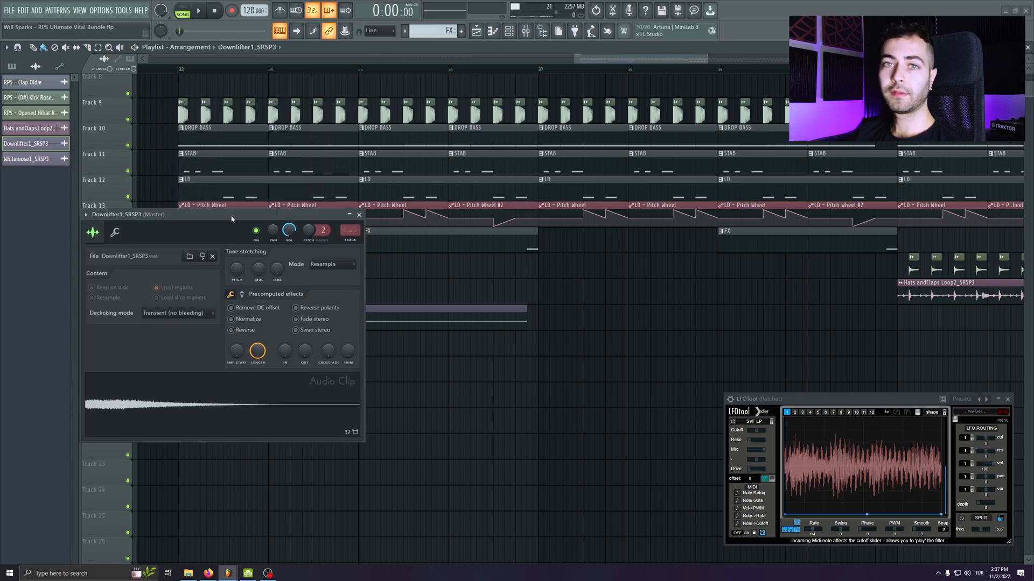
{"action": "right_click", "coordinate": [278, 269]}
{"action": "left_click", "coordinate": [506, 294]}
{"action": "left_click", "coordinate": [359, 215]}
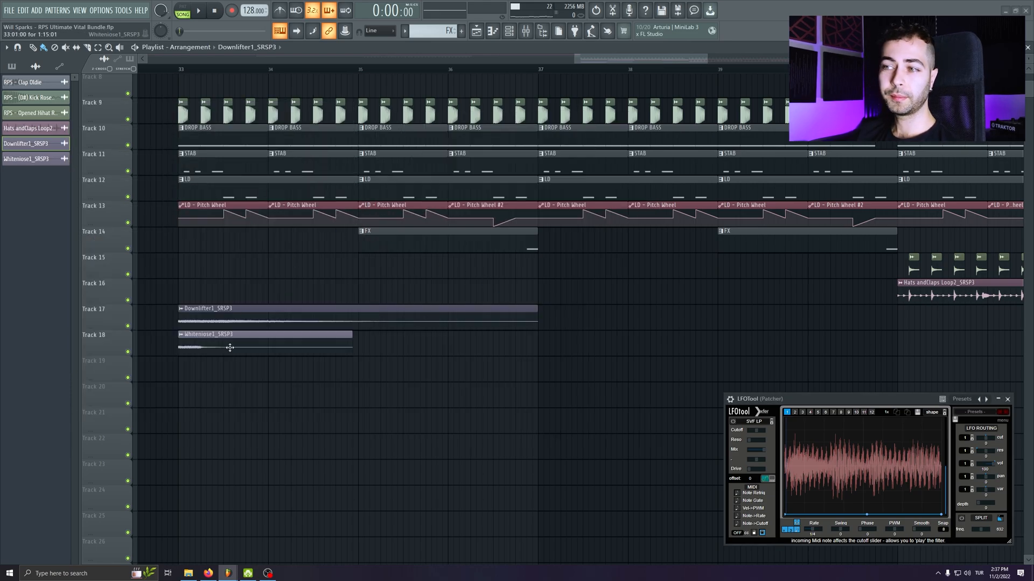
- Time-stretch the Whitenoise1_SRSP3 clip on Track 18 to exactly two bars using the estimated 132 BPM tempo
{"action": "double_click", "coordinate": [230, 345]}
{"action": "right_click", "coordinate": [289, 183]}
{"action": "left_click", "coordinate": [301, 194]}
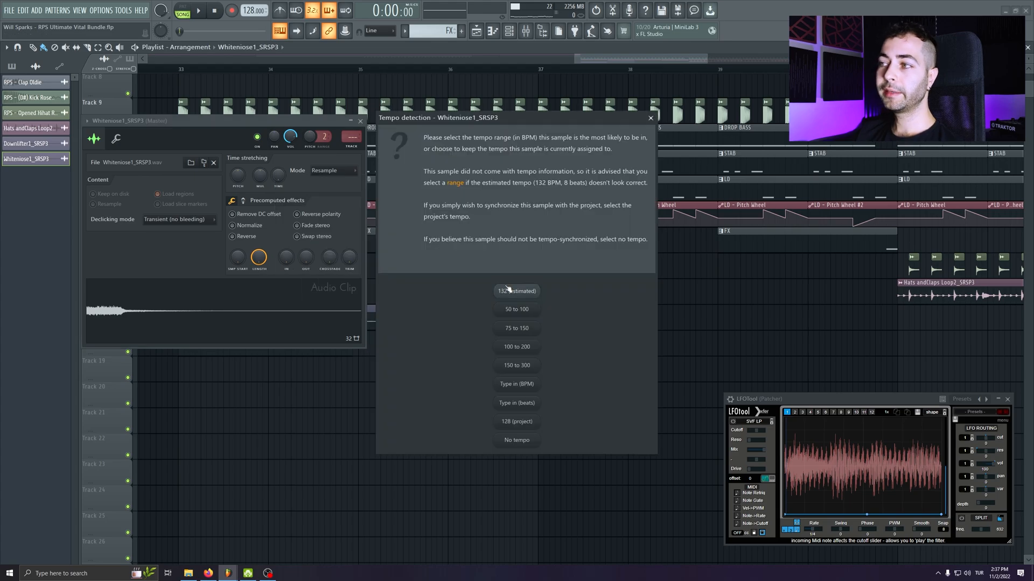
{"action": "left_click", "coordinate": [512, 293]}
{"action": "left_click", "coordinate": [360, 121]}
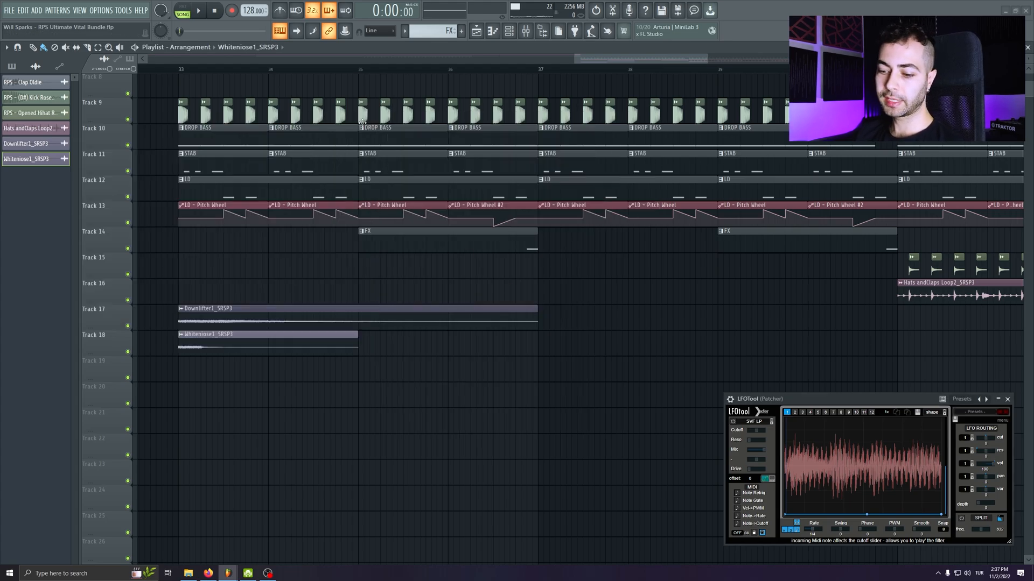
- Repeat the downlifter on Track 17 and the white noise on Track 18 back to back from bar 33 to bar 49
{"action": "scroll", "coordinate": [438, 431], "scroll_direction": "down", "scroll_amount": 4}
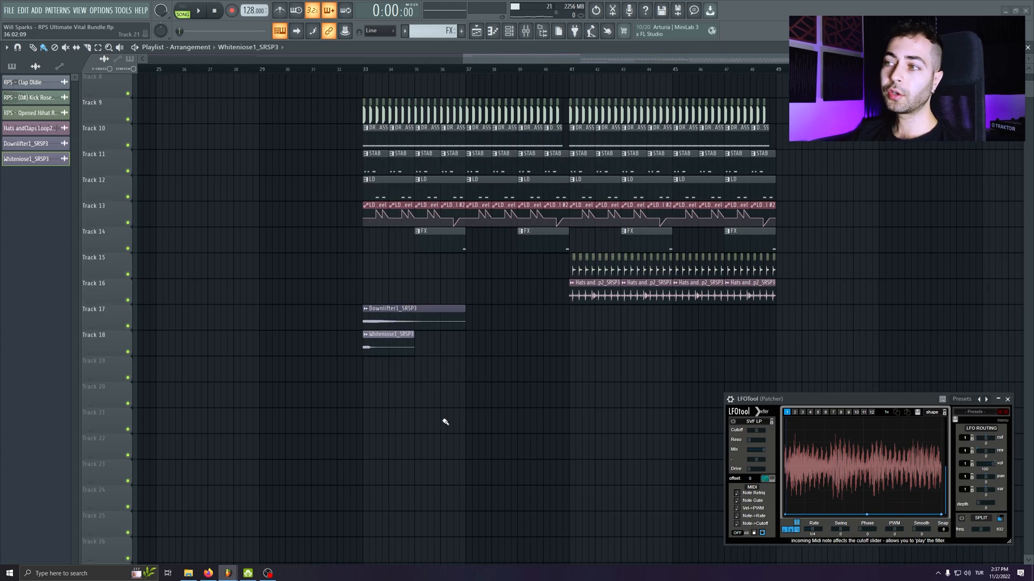
{"action": "left_click_drag", "start_coordinate": [602, 318], "coordinate": [385, 318]}
{"action": "left_click_drag", "start_coordinate": [383, 317], "coordinate": [628, 316]}
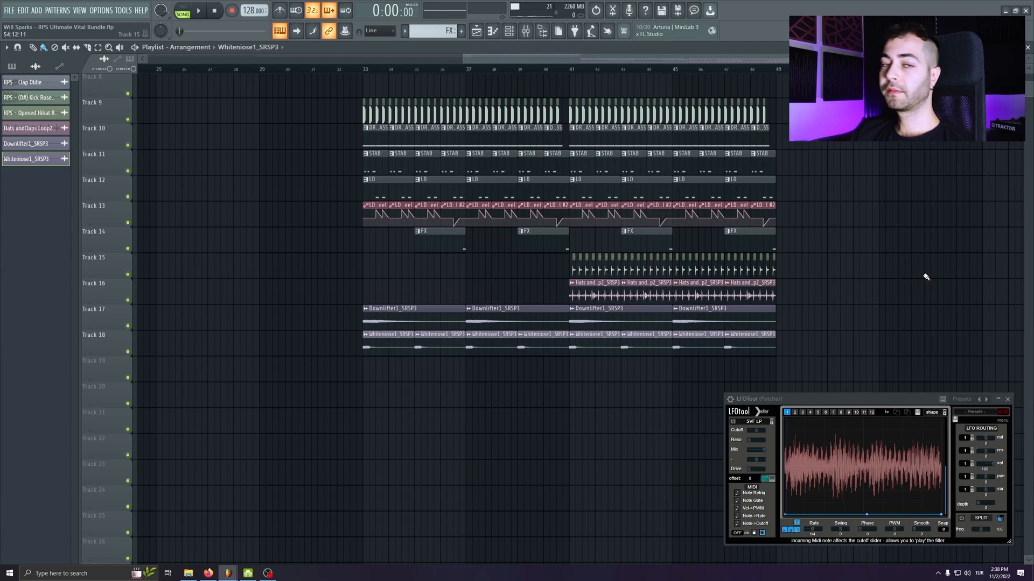
{"action": "left_click_drag", "start_coordinate": [675, 329], "coordinate": [591, 340]}
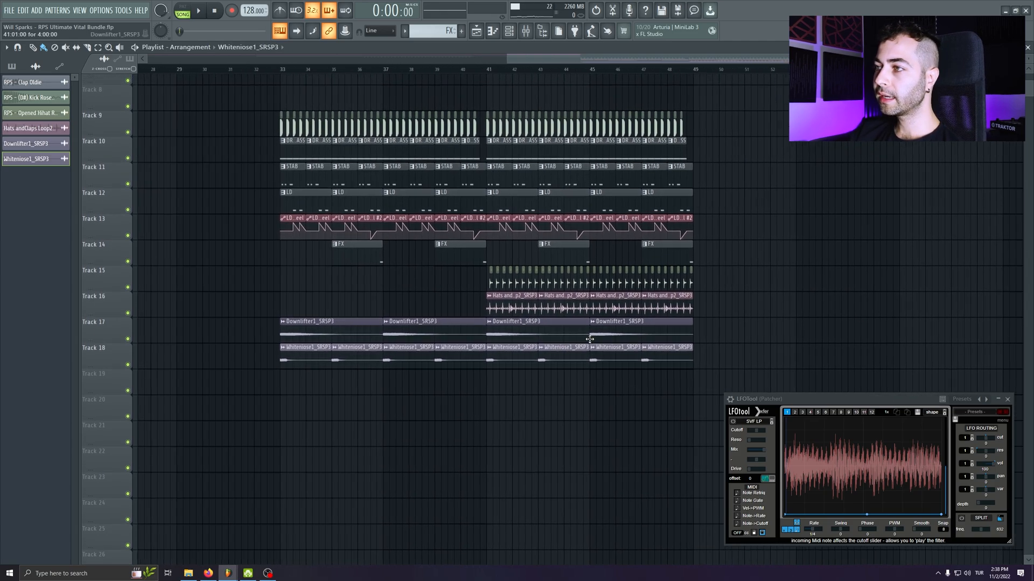
{"action": "scroll", "coordinate": [590, 339], "scroll_direction": "down", "scroll_amount": 2}
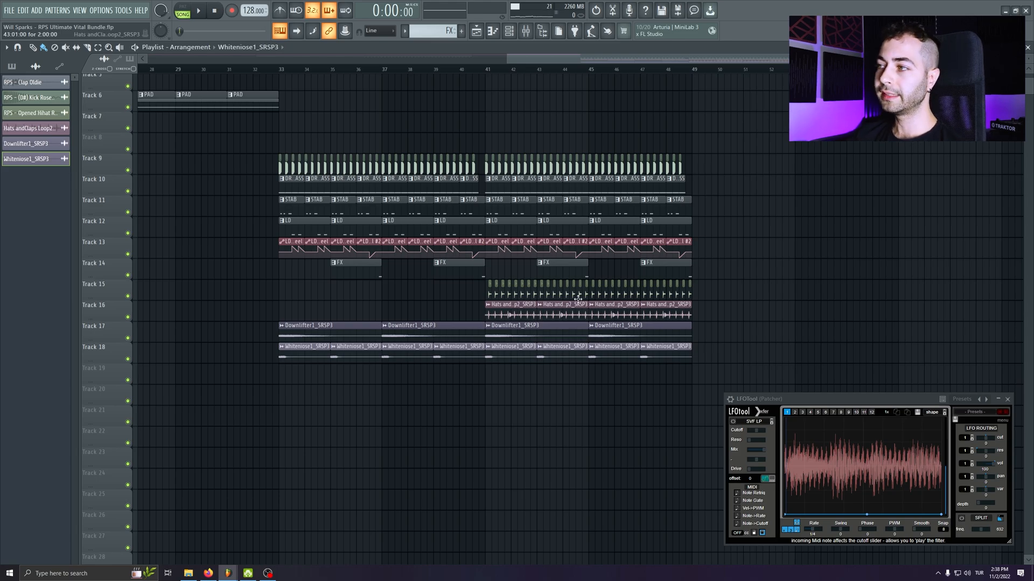
{"action": "scroll", "coordinate": [336, 361], "scroll_direction": "up", "scroll_amount": 2}
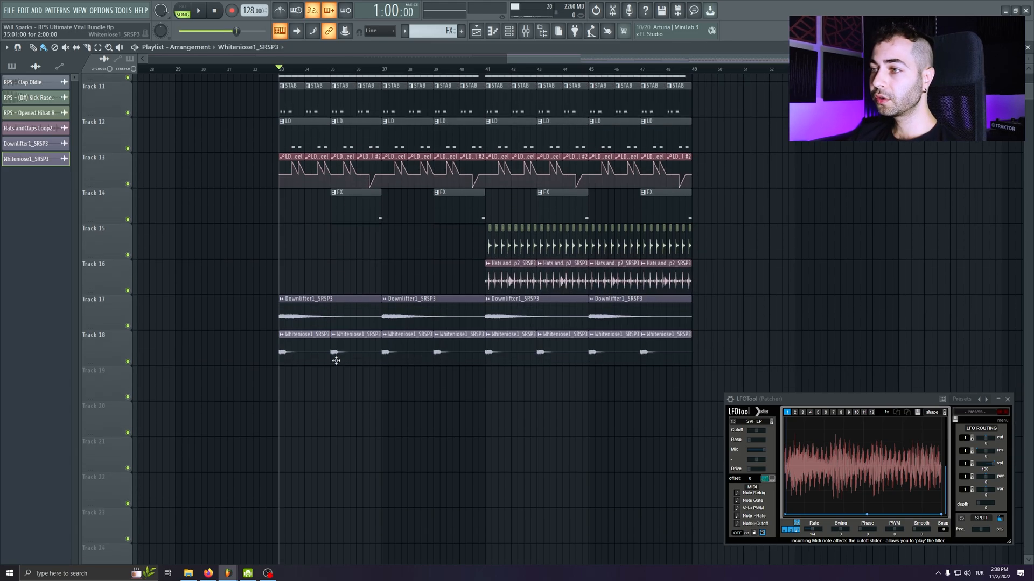
- Insert an empty track directly below the downlifters and place a Downlifter1_SRSP3 clip on it at bar 33
{"action": "right_click", "coordinate": [126, 342]}
{"action": "left_click", "coordinate": [156, 514]}
{"action": "left_click", "coordinate": [280, 344]}
- Make the downlifter clip on Track 18 unique and reverse its sample
{"action": "left_click", "coordinate": [281, 335]}
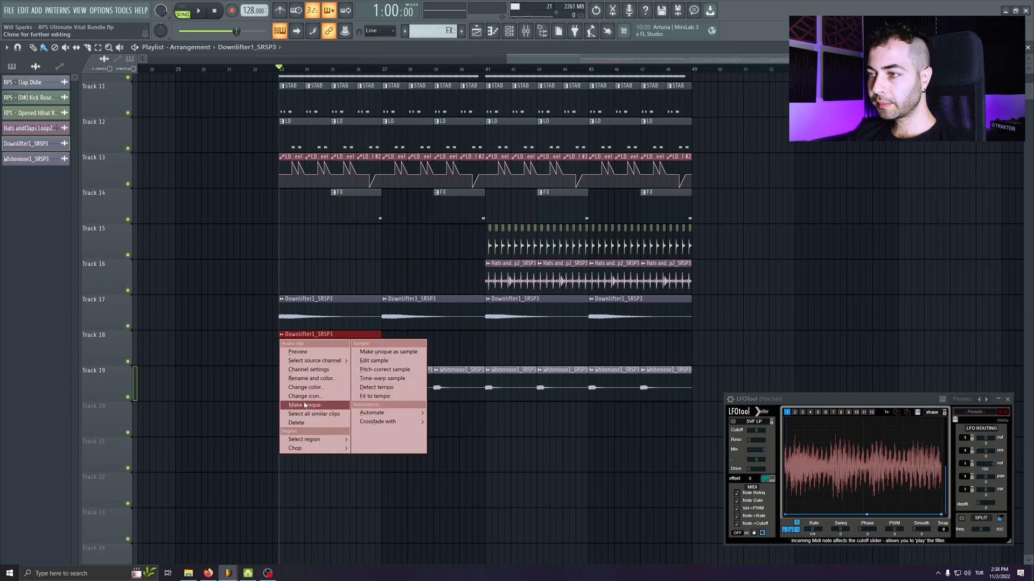
{"action": "left_click", "coordinate": [310, 405]}
{"action": "double_click", "coordinate": [321, 348]}
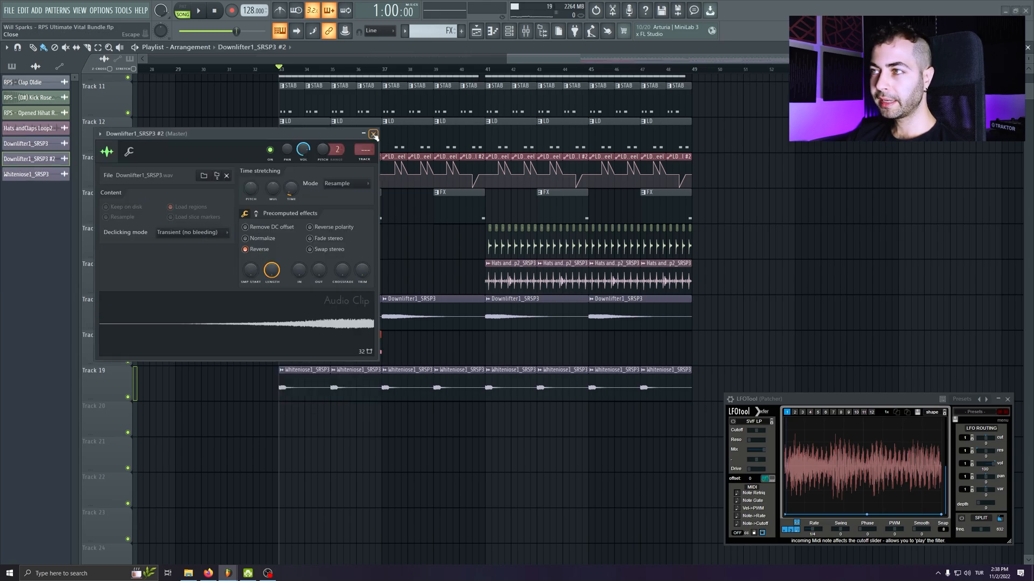
{"action": "left_click", "coordinate": [374, 134]}
- While Tracks 17 and 18 play soloed, repeat the reversed downlifter at bars 37, 41 and 45 and lower its channel volume to about 33%
{"action": "left_click", "coordinate": [128, 326], "text": "ctrl"}
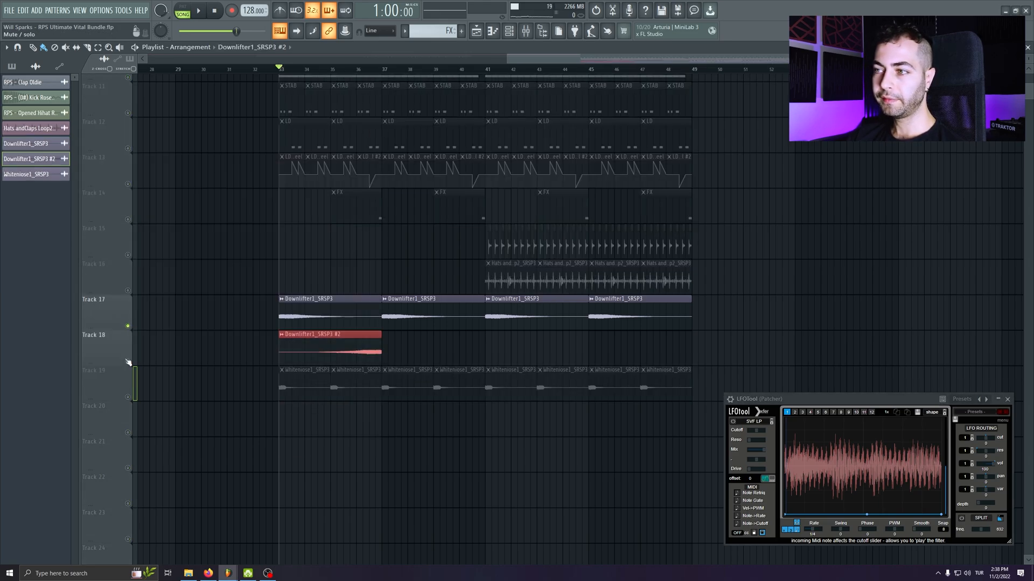
{"action": "key", "text": "space"}
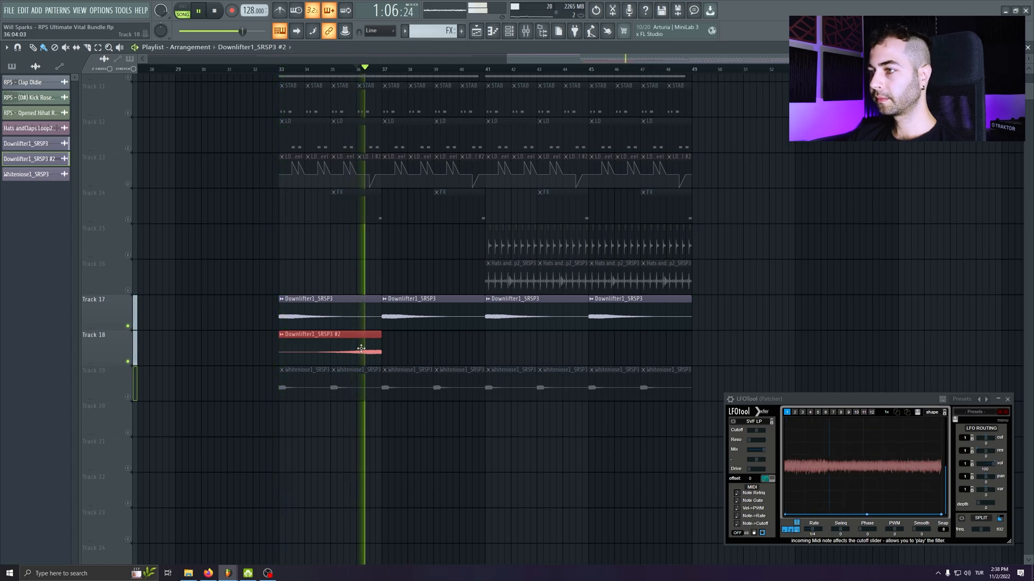
{"action": "left_click", "coordinate": [384, 351]}
{"action": "left_click", "coordinate": [495, 351]}
{"action": "left_click", "coordinate": [635, 351]}
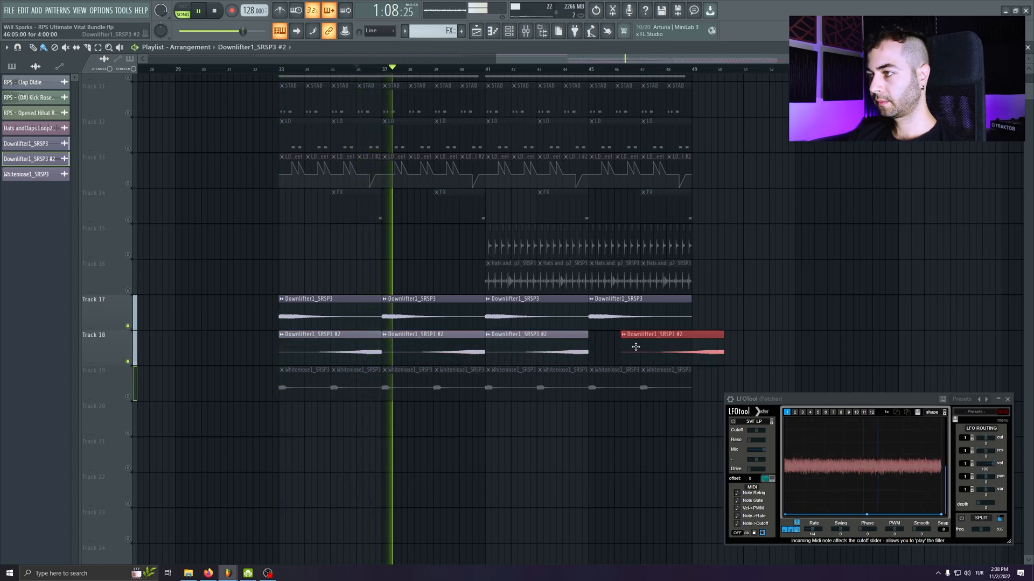
{"action": "left_click_drag", "start_coordinate": [634, 351], "coordinate": [615, 351]}
{"action": "double_click", "coordinate": [349, 342]}
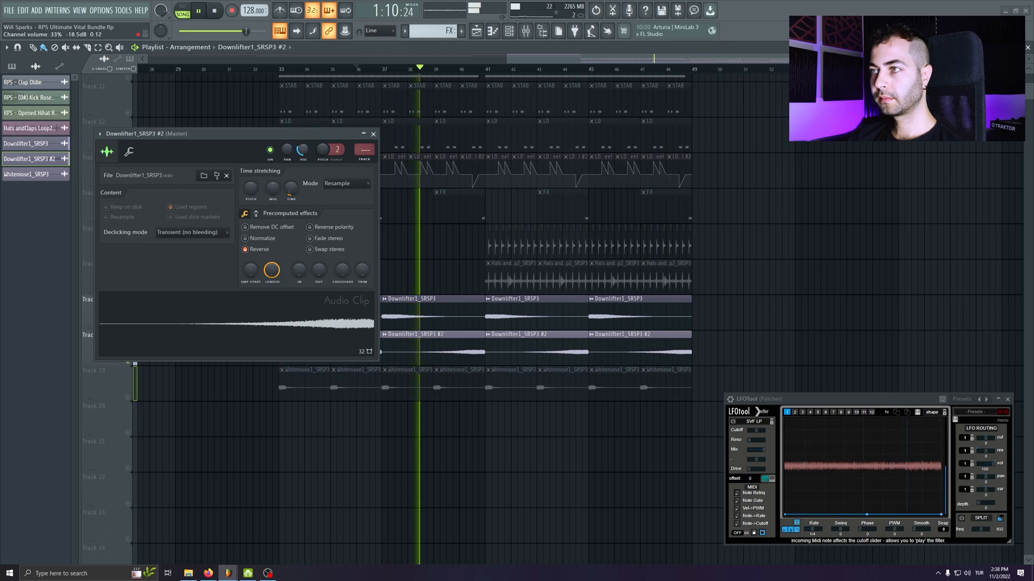
{"action": "left_click", "coordinate": [373, 134]}
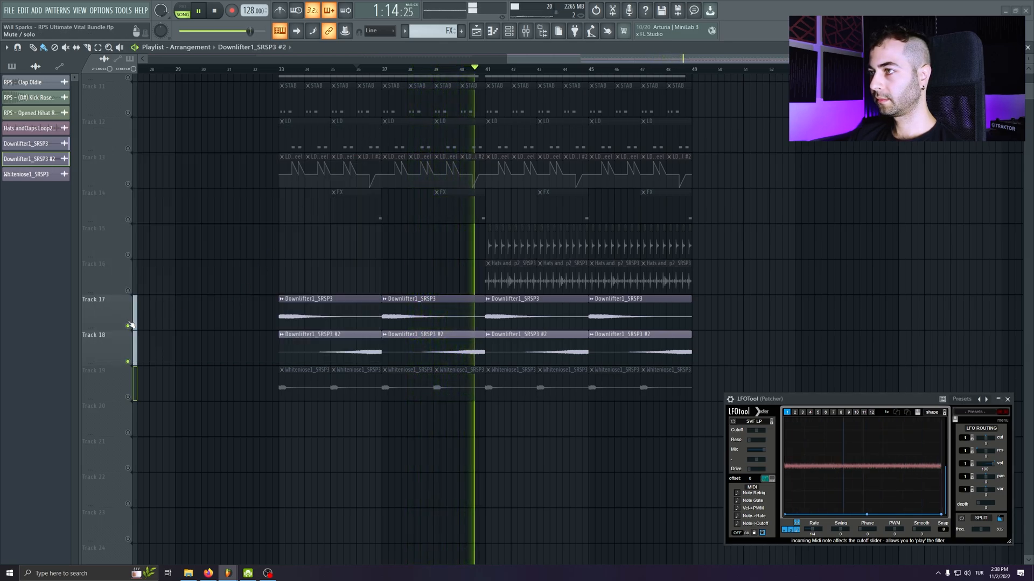
- Play the soloed downlifters with the kick and drop bass from bar 33 and lower Downlifter1_SRSP3's channel volume to about 58%
{"action": "scroll", "coordinate": [130, 226], "scroll_direction": "up", "scroll_amount": 5}
{"action": "key", "text": "space"}
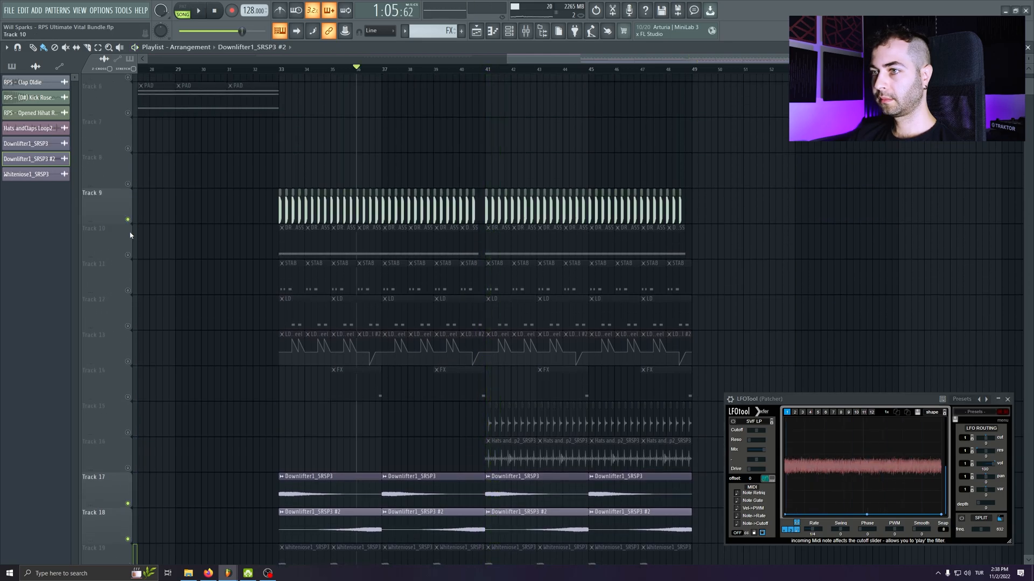
{"action": "key", "text": "space"}
{"action": "left_click", "coordinate": [282, 70]}
{"action": "scroll", "coordinate": [320, 355], "scroll_direction": "down", "scroll_amount": 4}
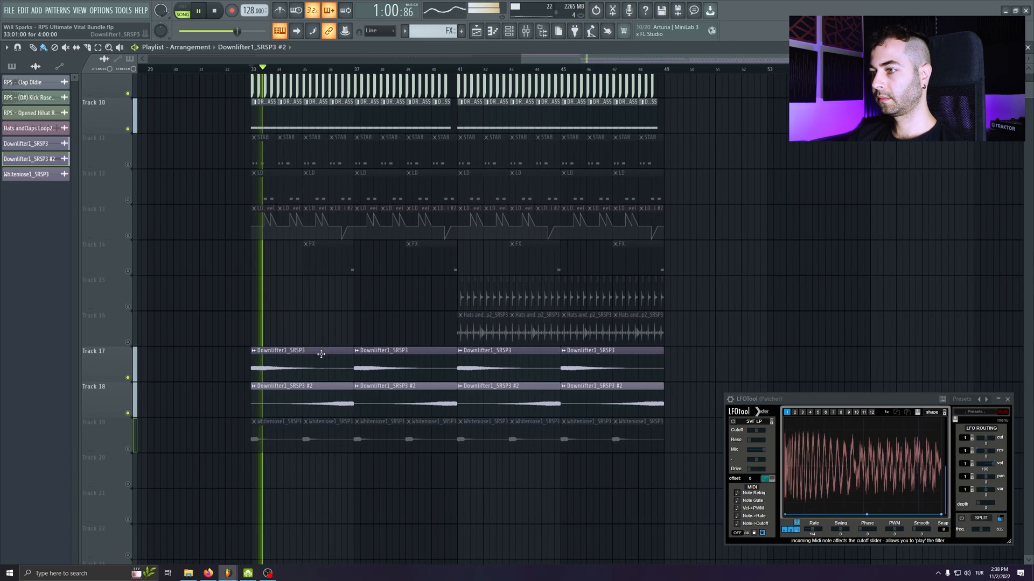
{"action": "double_click", "coordinate": [321, 354]}
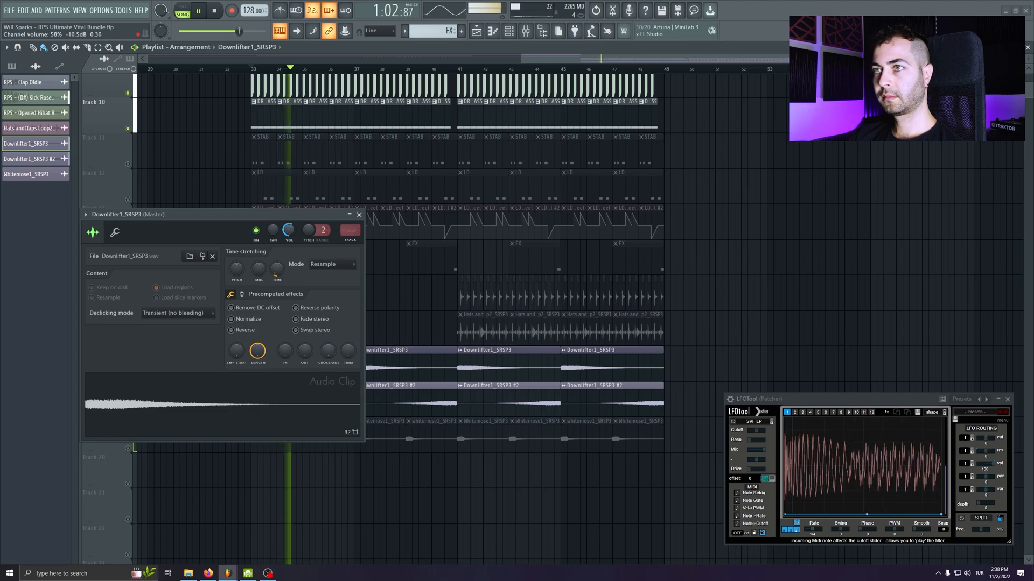
{"action": "left_click", "coordinate": [359, 214]}
{"action": "key", "text": "space"}
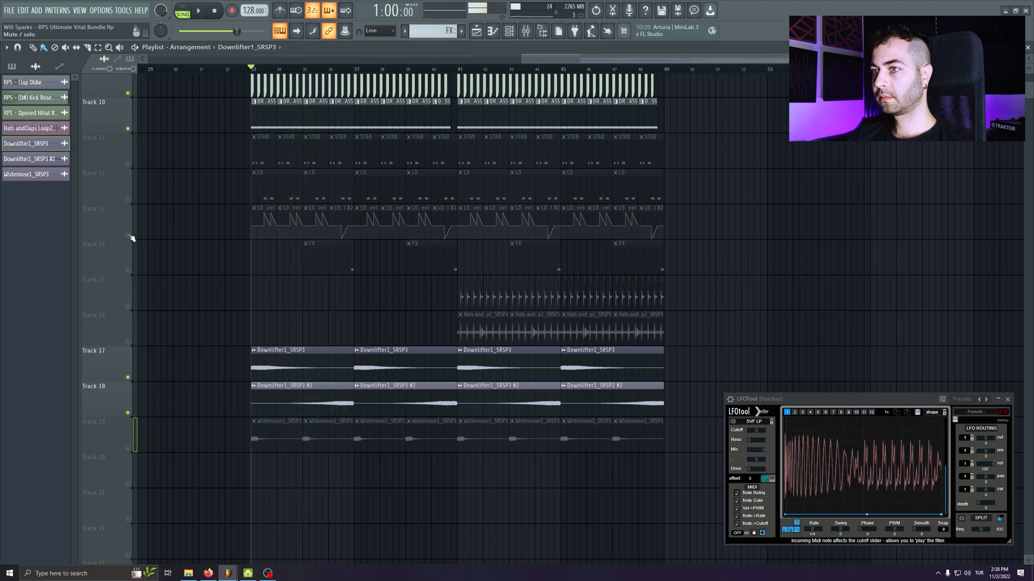
{"action": "scroll", "coordinate": [364, 252], "scroll_direction": "down", "scroll_amount": 3}
{"action": "scroll", "coordinate": [311, 248], "scroll_direction": "up", "scroll_amount": 3}
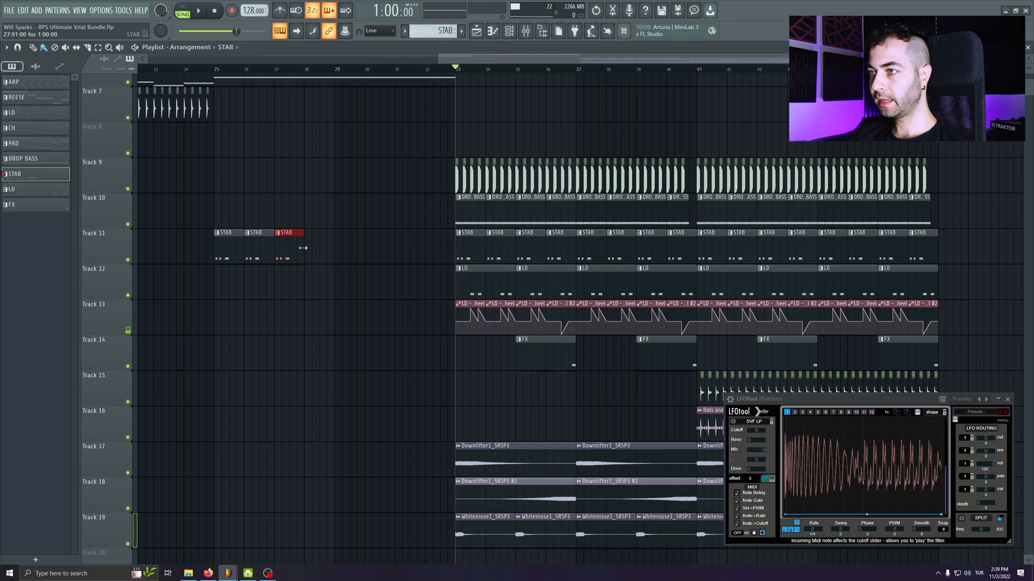
- Extend the STAB clips on Track 11 from bar 25 through bar 32 and place an LD clip at bar 29 on Track 12
{"action": "key", "text": "ctrl+b"}
{"action": "key", "text": "space"}
{"action": "left_click", "coordinate": [473, 289]}
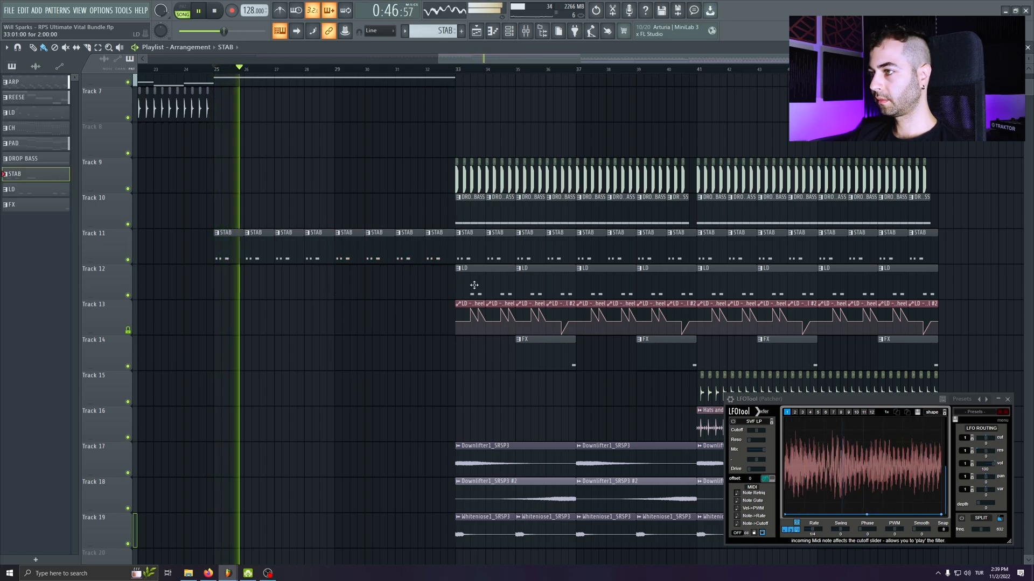
{"action": "left_click", "coordinate": [347, 284]}
- Place a short LD - Pitch Wheel automation clip at bar 29 on Track 13
{"action": "left_click", "coordinate": [464, 317]}
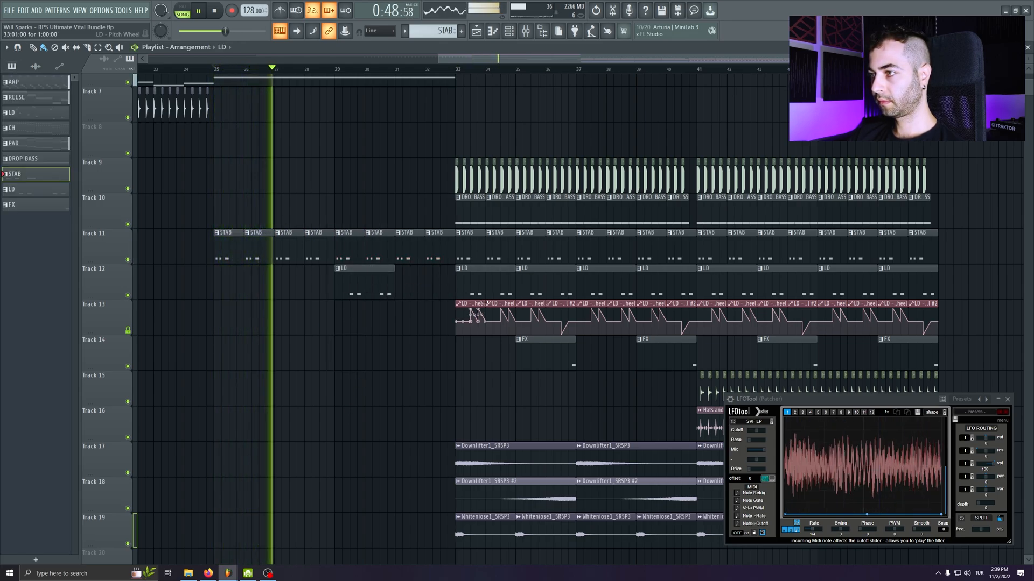
{"action": "left_click", "coordinate": [339, 312]}
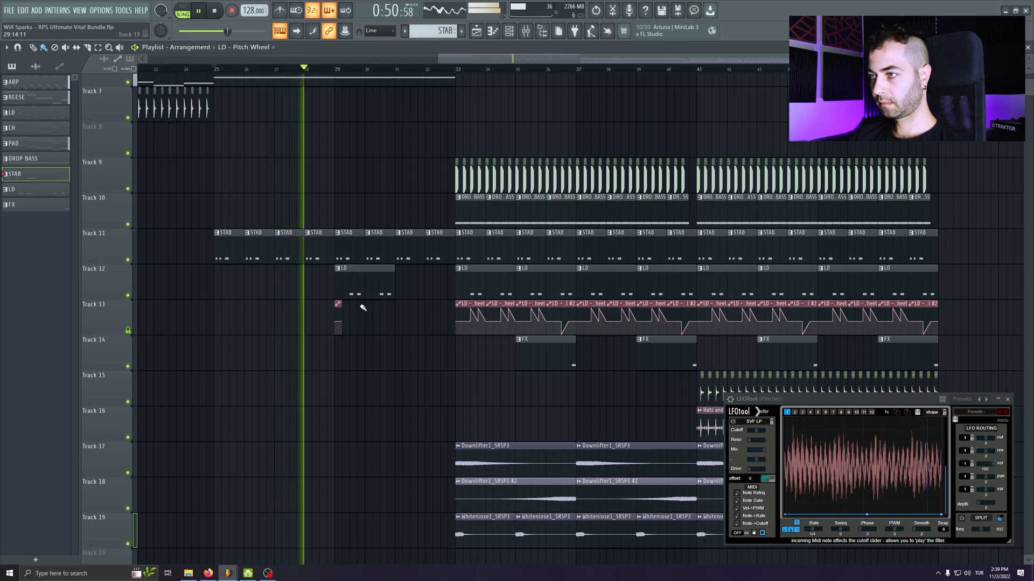
{"action": "left_click", "coordinate": [362, 308]}
{"action": "right_click", "coordinate": [362, 309]}
- Delete the STAB clip at bar 32 and add an LD clip at bar 31 on Track 12, trimmed to end at bar 32
{"action": "left_click", "coordinate": [371, 291]}
{"action": "right_click", "coordinate": [436, 240]}
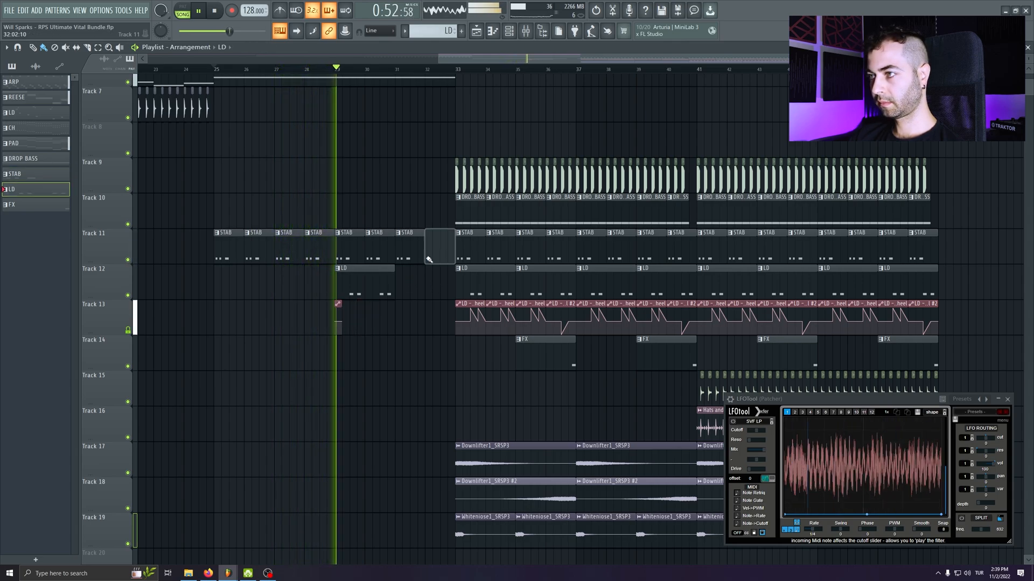
{"action": "left_click", "coordinate": [404, 280]}
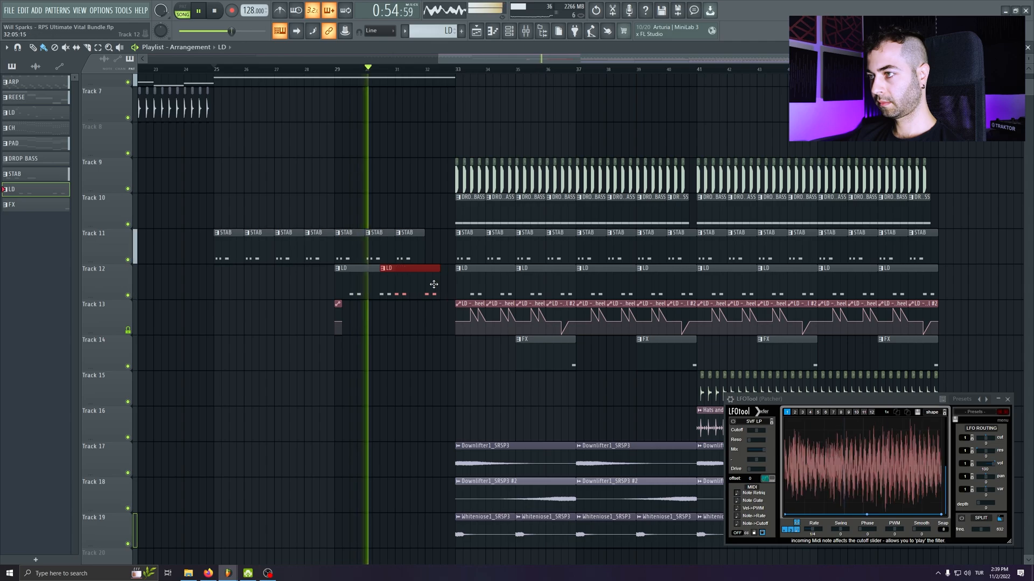
{"action": "left_click_drag", "start_coordinate": [453, 281], "coordinate": [420, 283]}
{"action": "left_click", "coordinate": [490, 383]}
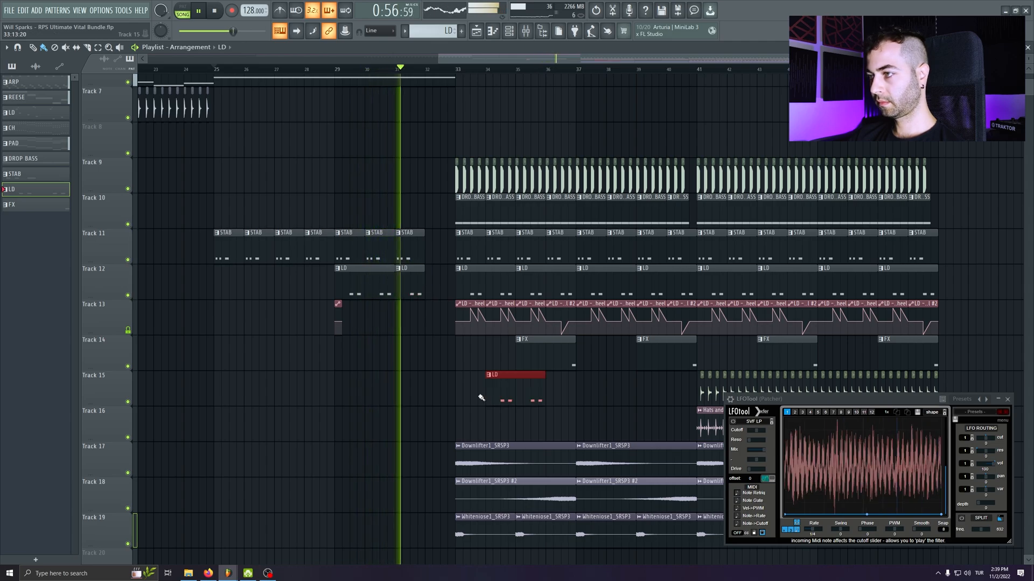
{"action": "right_click", "coordinate": [492, 390]}
- Stop playback and trim the ARP, ARP - Macro 1, REESE and PAD clips so they end at bar 32
{"action": "scroll", "coordinate": [457, 215], "scroll_direction": "up", "scroll_amount": 3}
{"action": "key", "text": "space"}
{"action": "left_click_drag", "start_coordinate": [449, 134], "coordinate": [429, 140]}
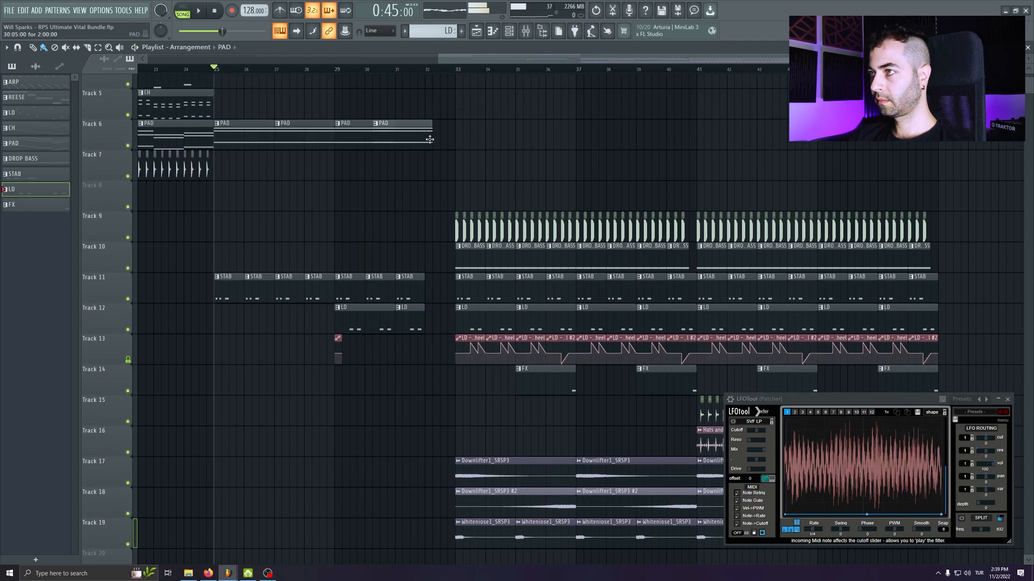
{"action": "left_click_drag", "start_coordinate": [449, 134], "coordinate": [421, 136]}
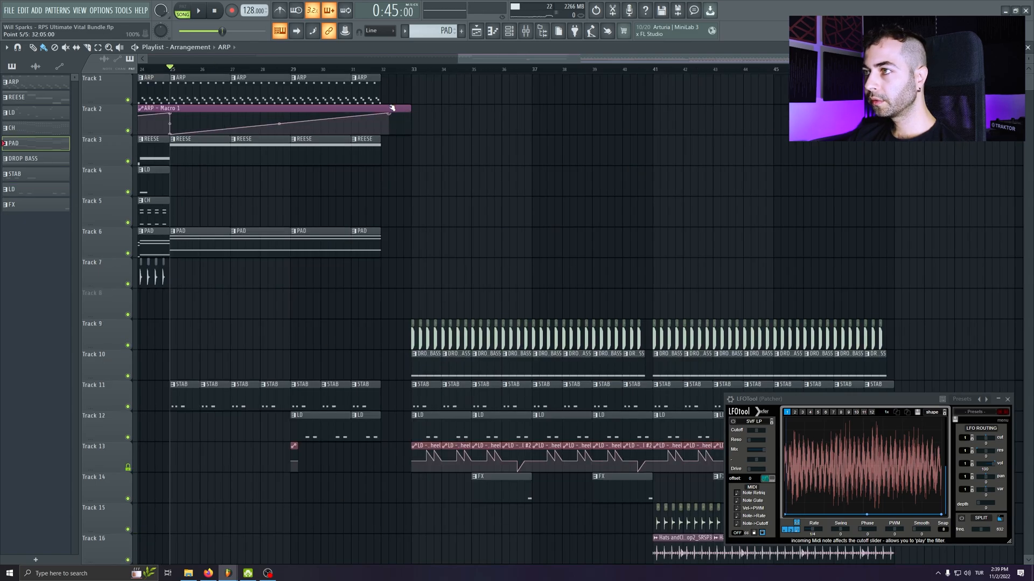
{"action": "scroll", "coordinate": [448, 189], "scroll_direction": "down", "scroll_amount": 2}
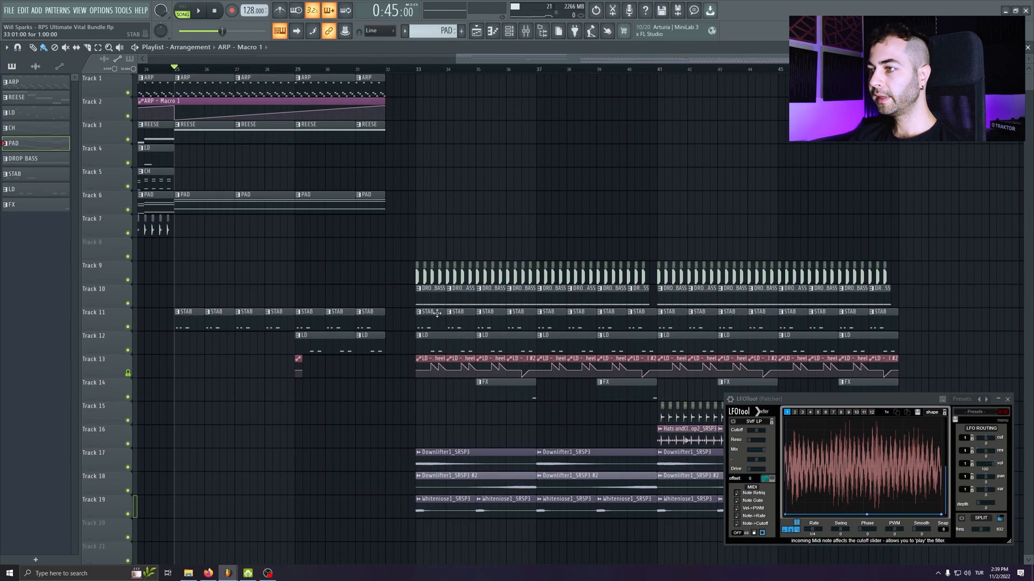
- Add SnareBuildUp3_SRSP03 at bar 25 on Track 20 and tempo-sync it using the estimated 132 BPM
{"action": "scroll", "coordinate": [436, 313], "scroll_direction": "down", "scroll_amount": 5}
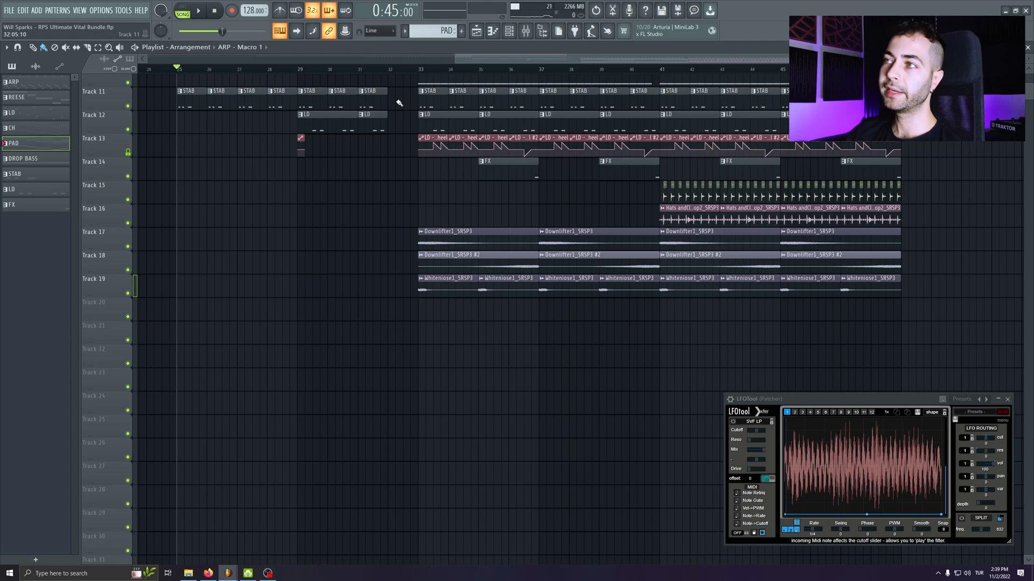
{"action": "right_click", "coordinate": [205, 97]}
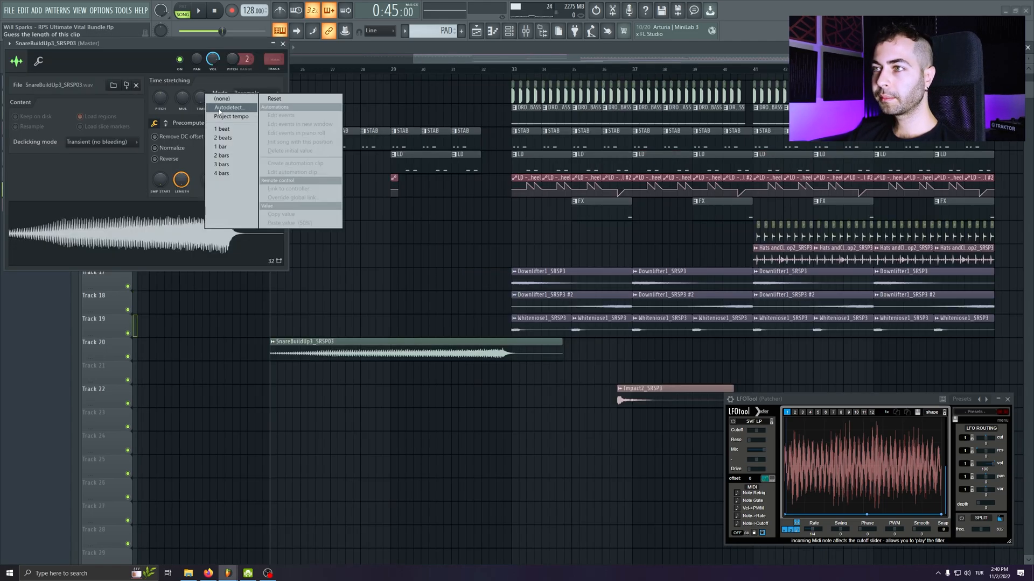
{"action": "left_click", "coordinate": [226, 108]}
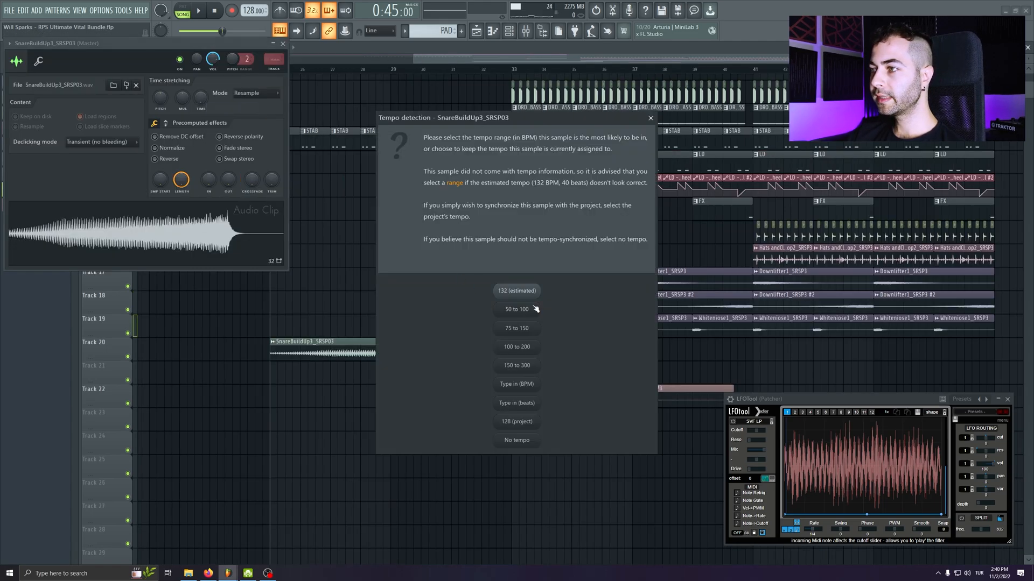
{"action": "left_click", "coordinate": [517, 290]}
{"action": "left_click", "coordinate": [282, 44]}
{"action": "scroll", "coordinate": [411, 293], "scroll_direction": "up", "scroll_amount": 2}
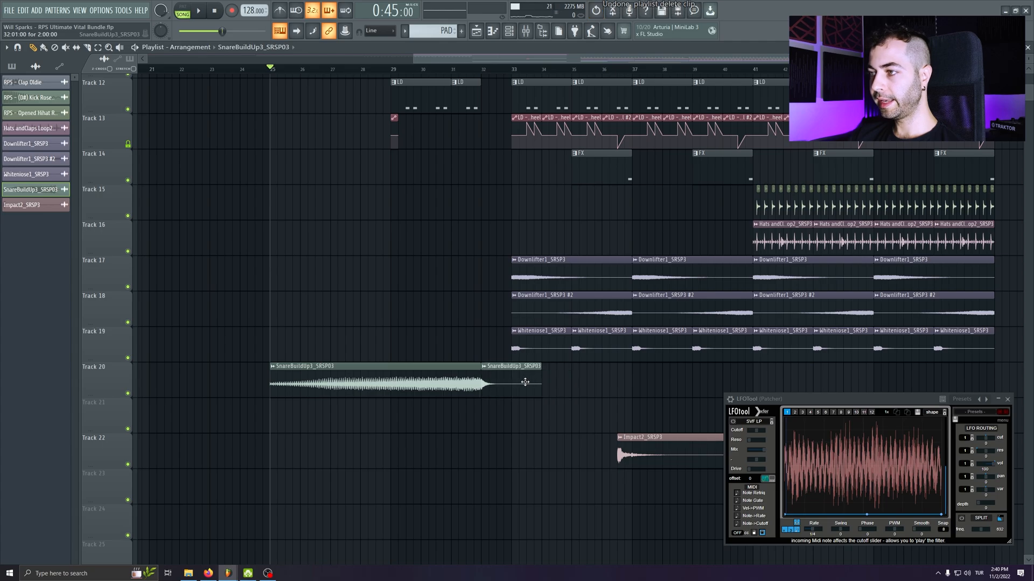
- Place Impact2_SRSP3 clips on Track 21 at bars 25 and 49
{"action": "scroll", "coordinate": [536, 412], "scroll_direction": "down", "scroll_amount": 1}
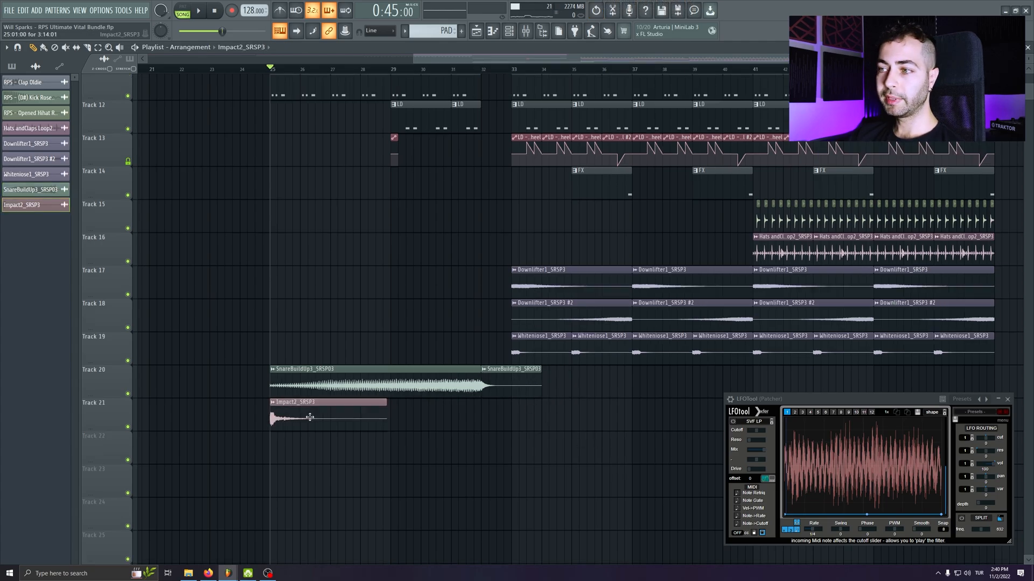
{"action": "double_click", "coordinate": [310, 418]}
{"action": "left_click", "coordinate": [295, 57]}
{"action": "scroll", "coordinate": [355, 355], "scroll_direction": "down", "scroll_amount": 3}
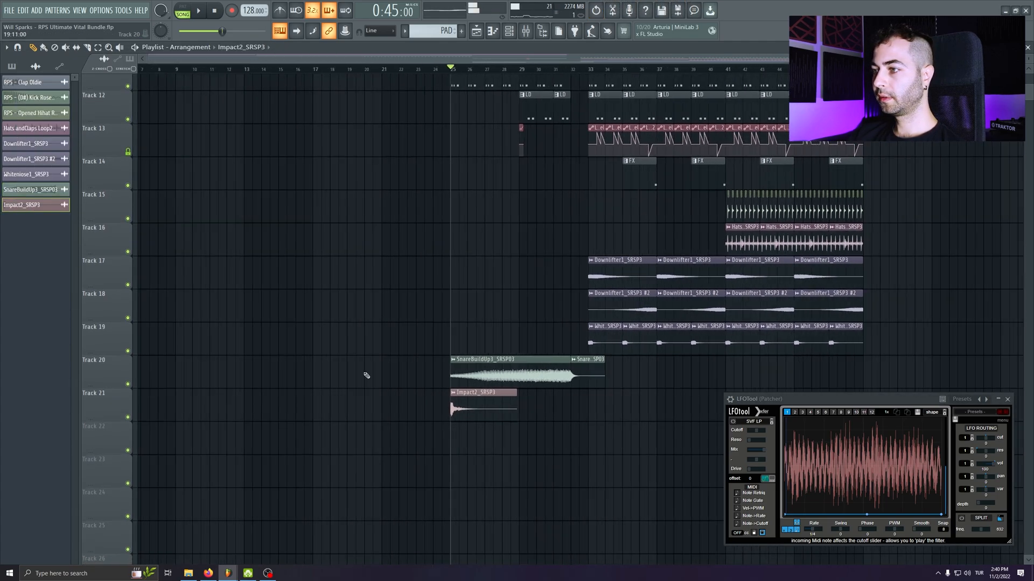
{"action": "double_click", "coordinate": [481, 405]}
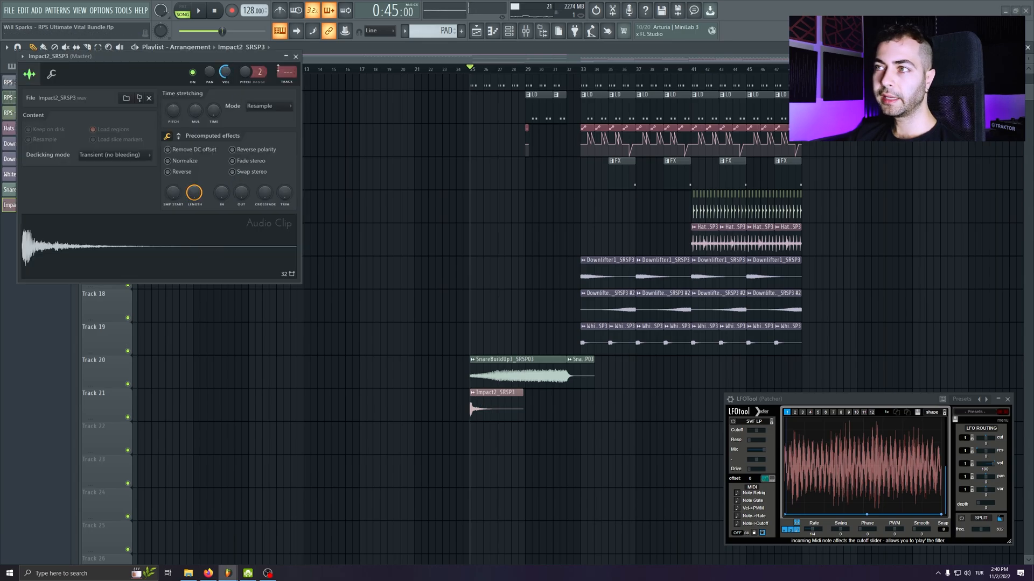
{"action": "left_click", "coordinate": [295, 56]}
{"action": "scroll", "coordinate": [526, 247], "scroll_direction": "down", "scroll_amount": 2}
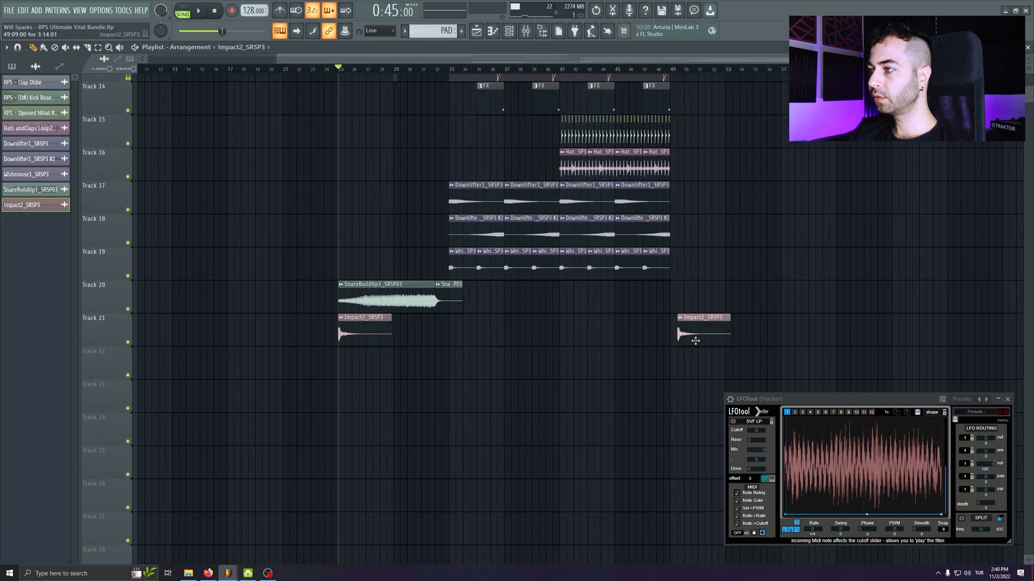
- Add Patcher to the first effect slot of the Master track and load the OZGUN ENDLESS CRY preset
{"action": "scroll", "coordinate": [478, 353], "scroll_direction": "down", "scroll_amount": 2}
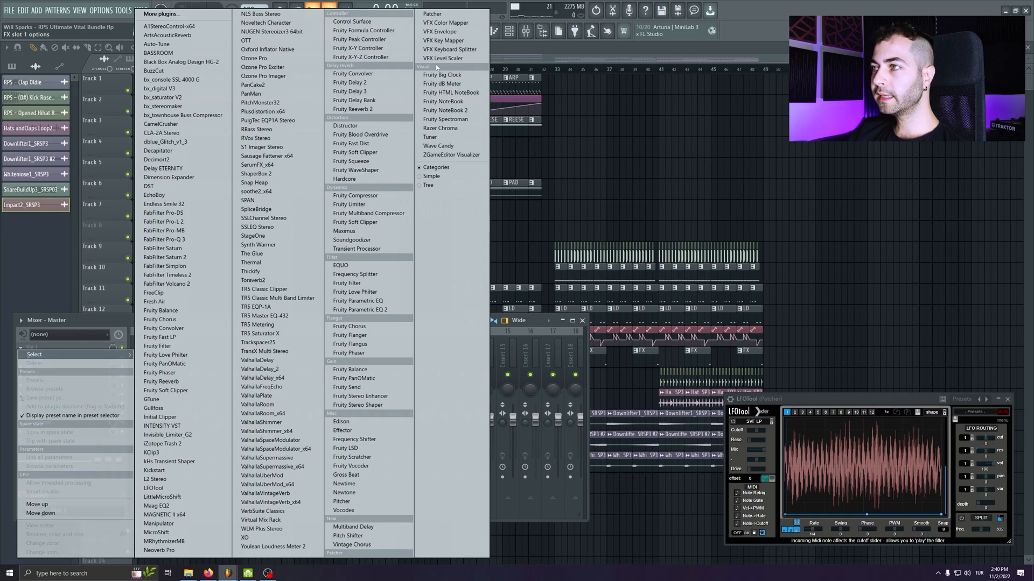
{"action": "left_click", "coordinate": [442, 17]}
{"action": "left_click", "coordinate": [34, 69]}
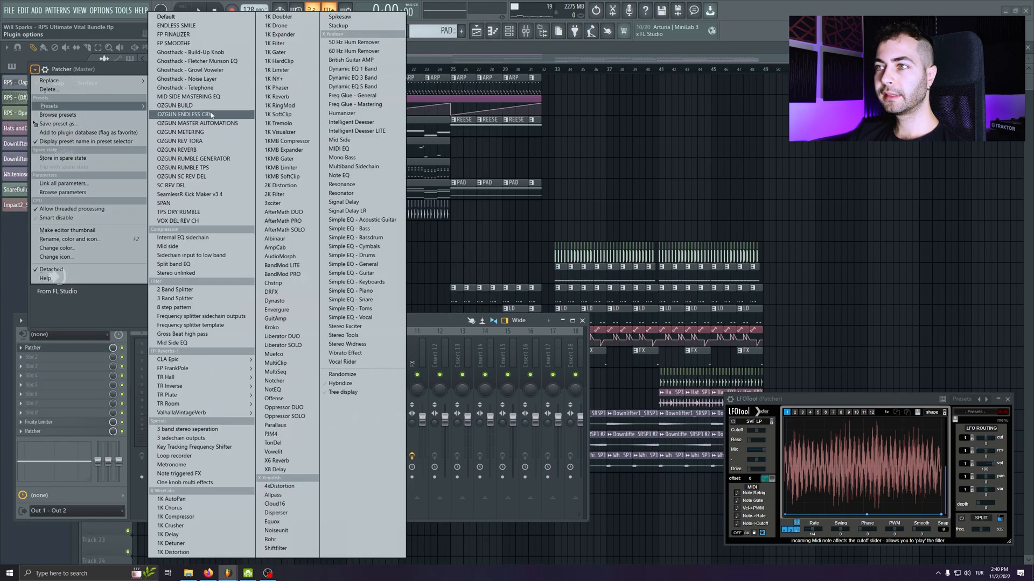
{"action": "left_click", "coordinate": [151, 157]}
{"action": "left_click", "coordinate": [219, 203]}
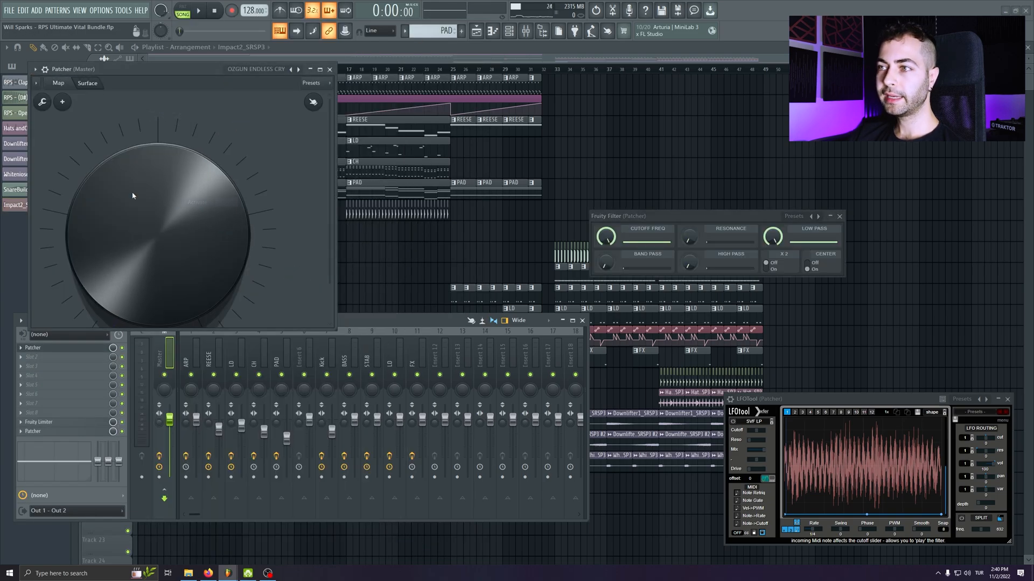
- Create an automation clip on Track 8 for Patcher's ENDLESS CRY knob and close the Fruity Filter and mixer windows
{"action": "right_click", "coordinate": [133, 195]}
{"action": "left_click", "coordinate": [172, 275]}
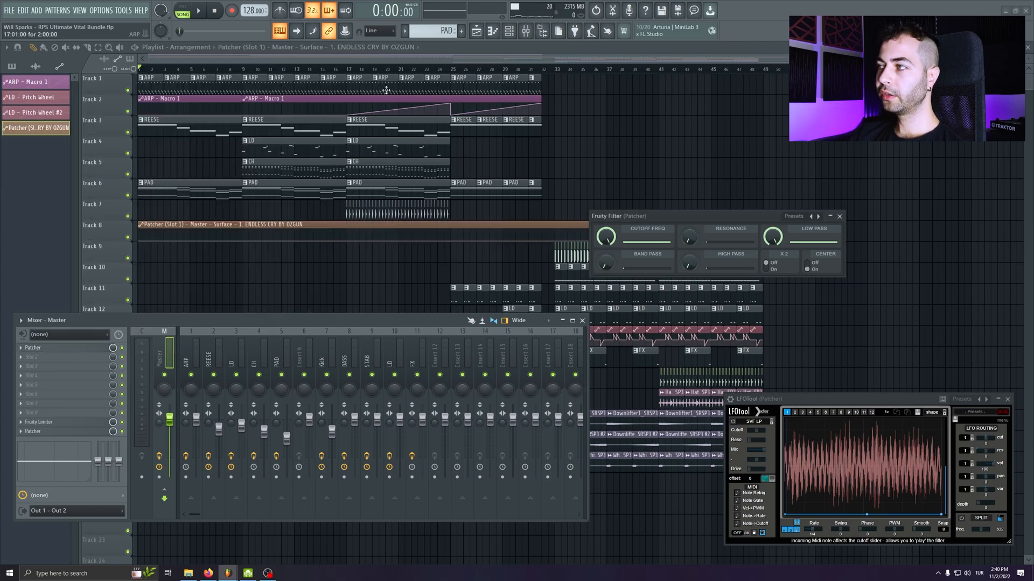
{"action": "left_click", "coordinate": [839, 215]}
{"action": "key", "text": "F9"}
- Shape the ENDLESS CRY automation to rise from bar 25 to a peak at bar 32 and fall to zero at bar 33
{"action": "scroll", "coordinate": [301, 220], "scroll_direction": "up", "scroll_amount": 2}
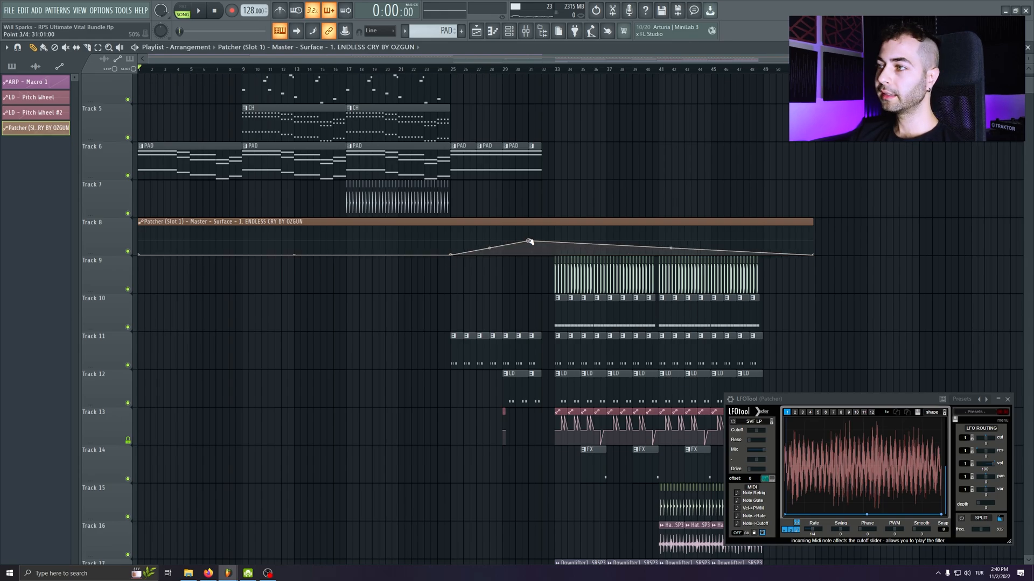
{"action": "scroll", "coordinate": [562, 272], "scroll_direction": "up", "scroll_amount": 4}
{"action": "right_click", "coordinate": [543, 245]}
{"action": "left_click_drag", "start_coordinate": [542, 245], "coordinate": [528, 265]}
{"action": "left_click_drag", "start_coordinate": [425, 275], "coordinate": [537, 285]}
- Play the build-up from bar 29 into the drop, setting SnareBuildUp3_SRSP03's channel volume to about 65%, and stop playback
{"action": "scroll", "coordinate": [163, 275], "scroll_direction": "down", "scroll_amount": 4}
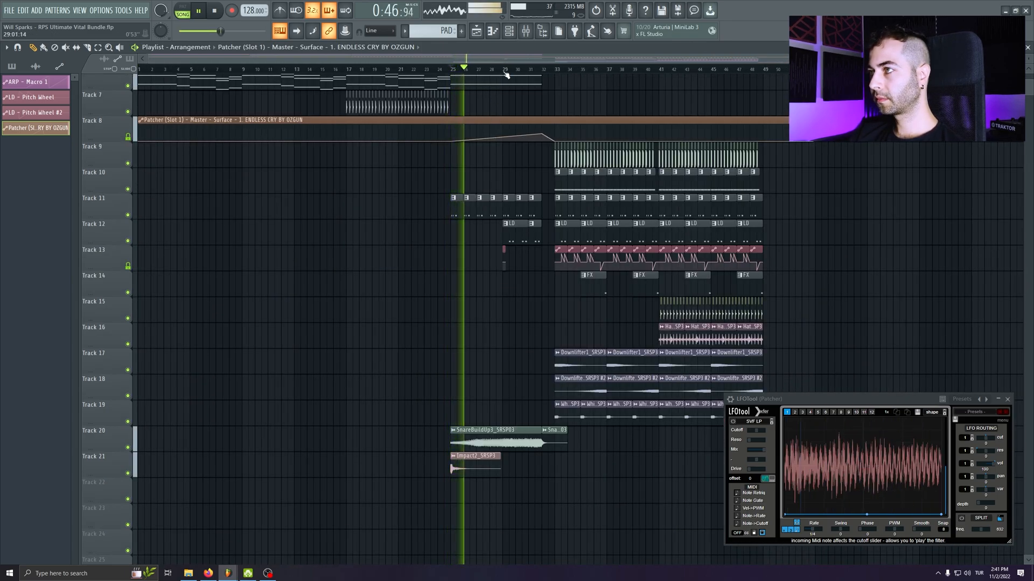
{"action": "left_click", "coordinate": [505, 73]}
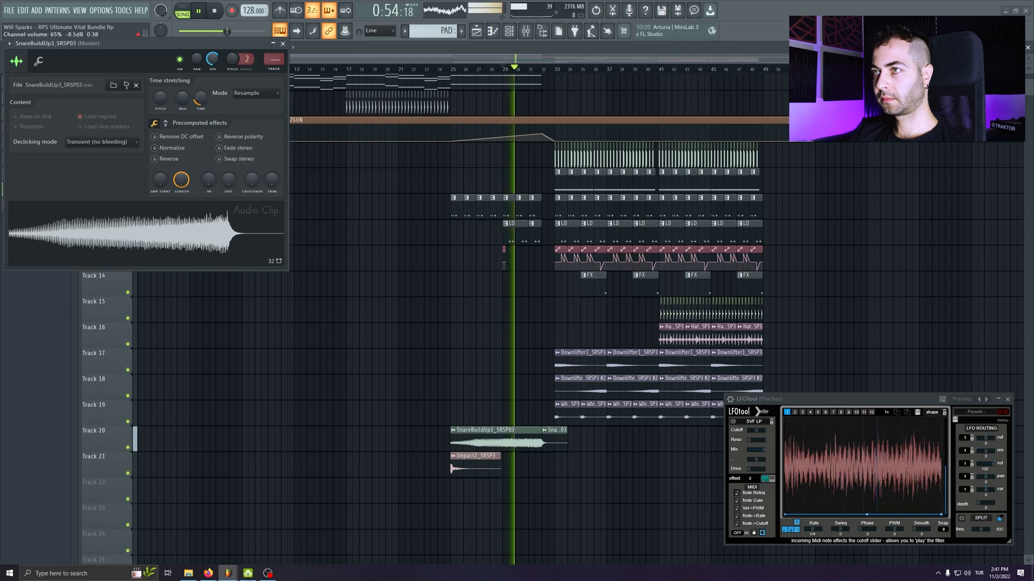
{"action": "left_click", "coordinate": [537, 69]}
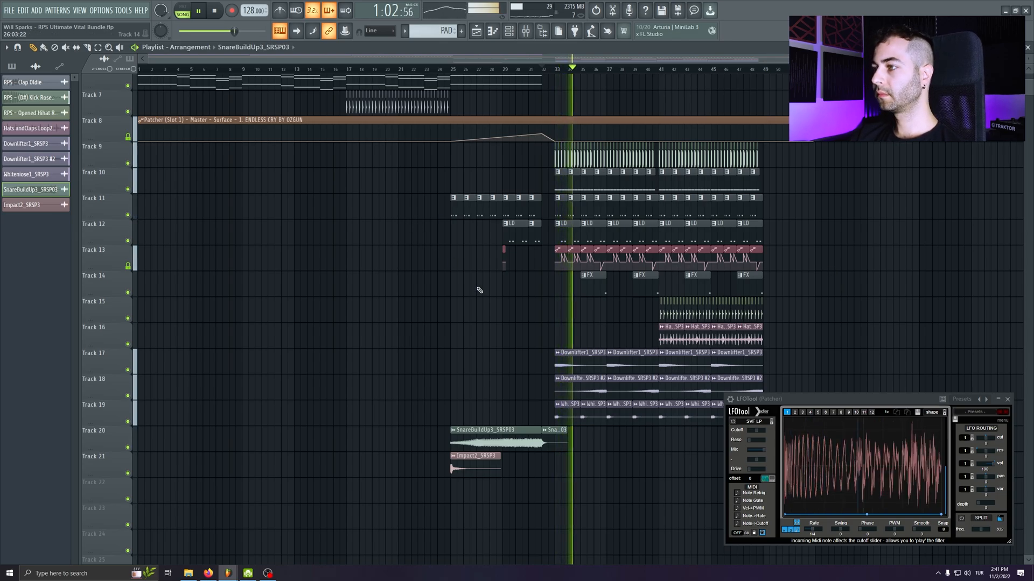
{"action": "left_click", "coordinate": [220, 10]}
- Save the project
{"action": "scroll", "coordinate": [352, 246], "scroll_direction": "up", "scroll_amount": 3}
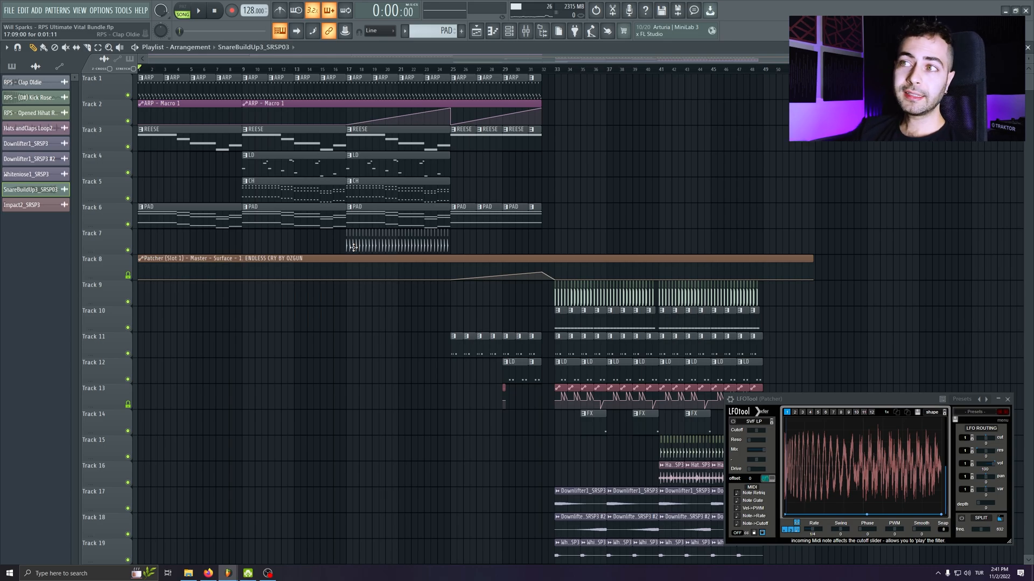
{"action": "key", "text": "ctrl+s"}
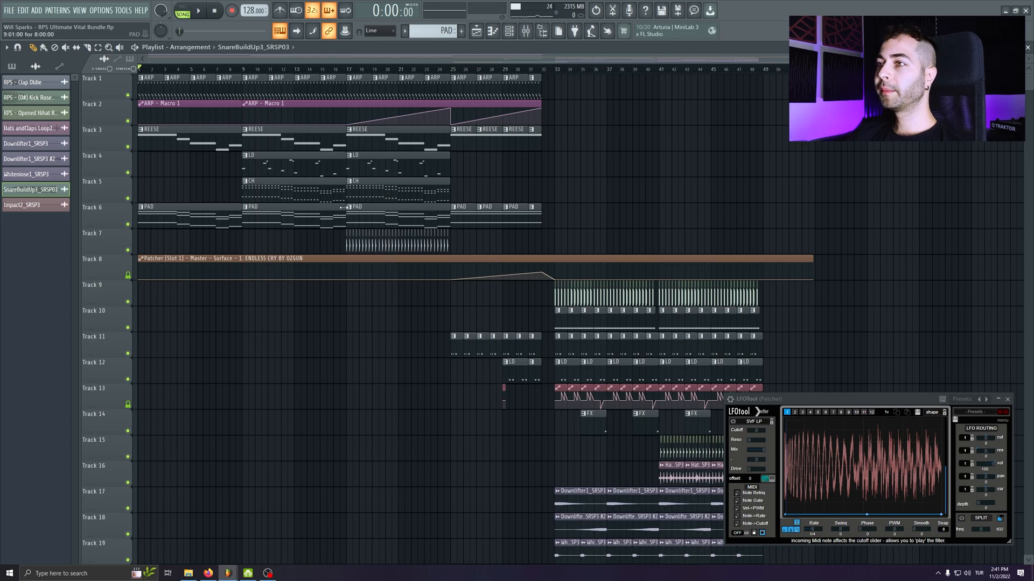
{"action": "scroll", "coordinate": [351, 138], "scroll_direction": "down", "scroll_amount": 2}
{"action": "scroll", "coordinate": [346, 277], "scroll_direction": "up", "scroll_amount": 2}
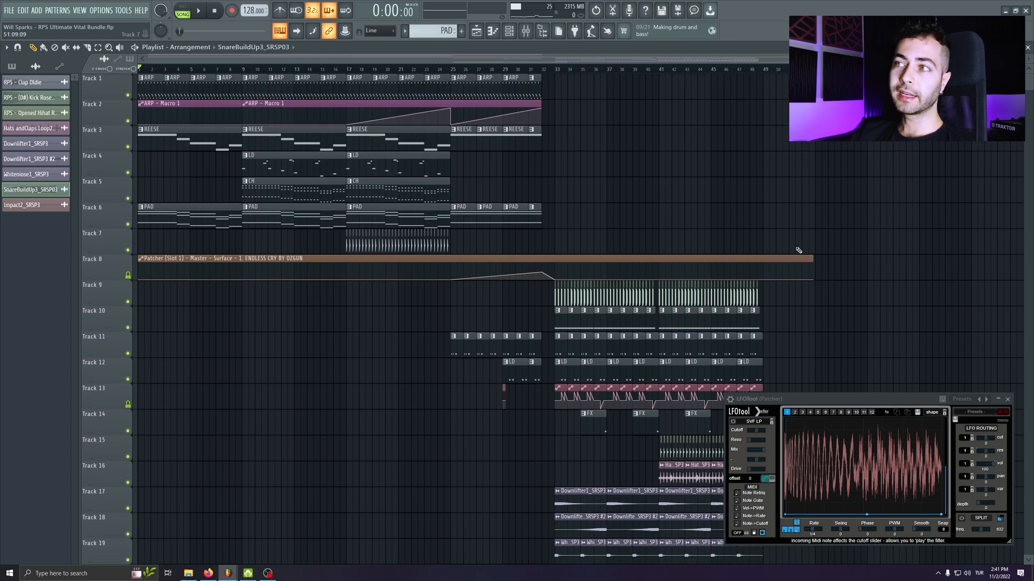
- Play the full arrangement from the beginning to review it
{"action": "scroll", "coordinate": [798, 251], "scroll_direction": "down", "scroll_amount": 1}
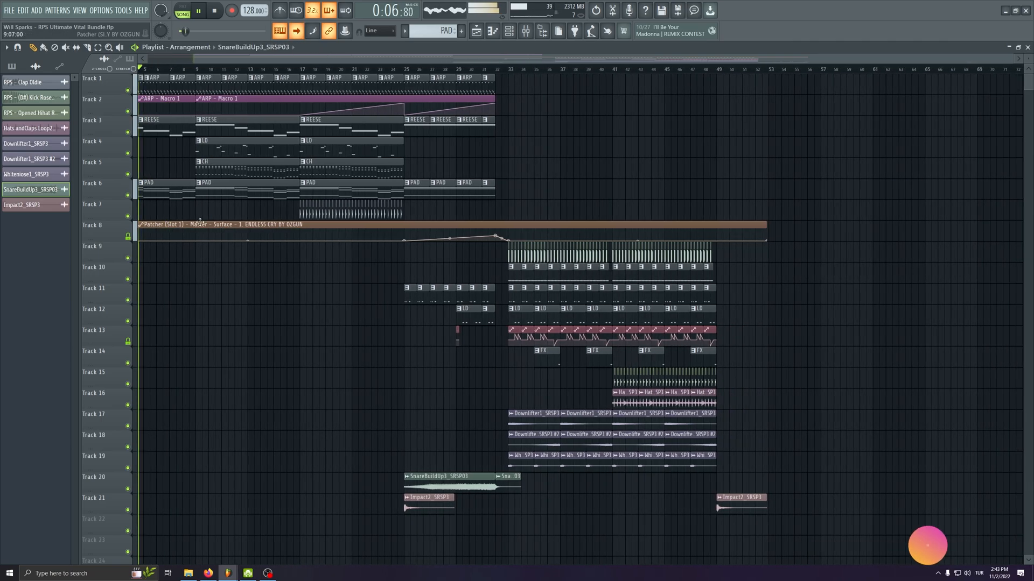
{"action": "scroll", "coordinate": [203, 249], "scroll_direction": "up", "scroll_amount": 3}
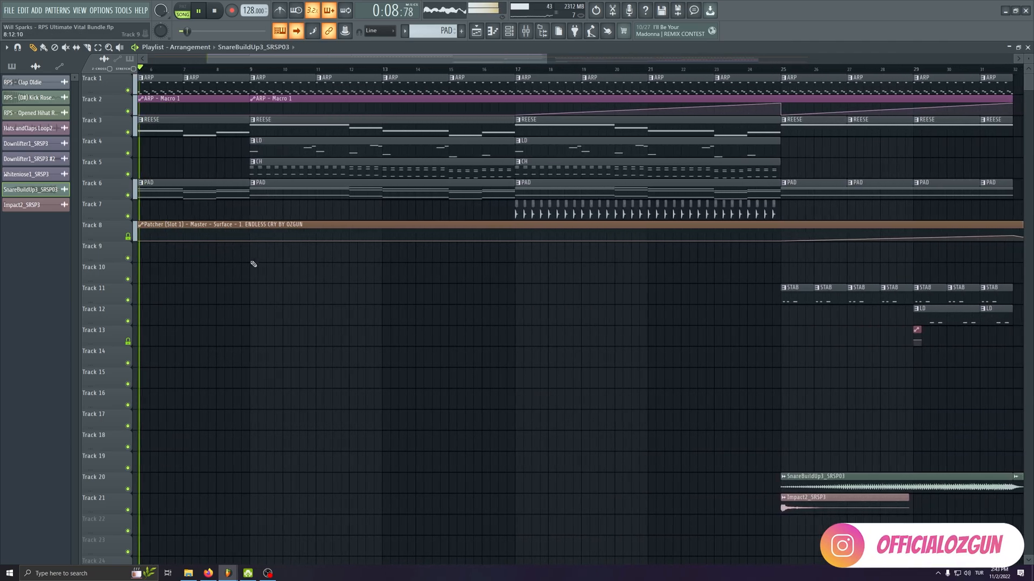